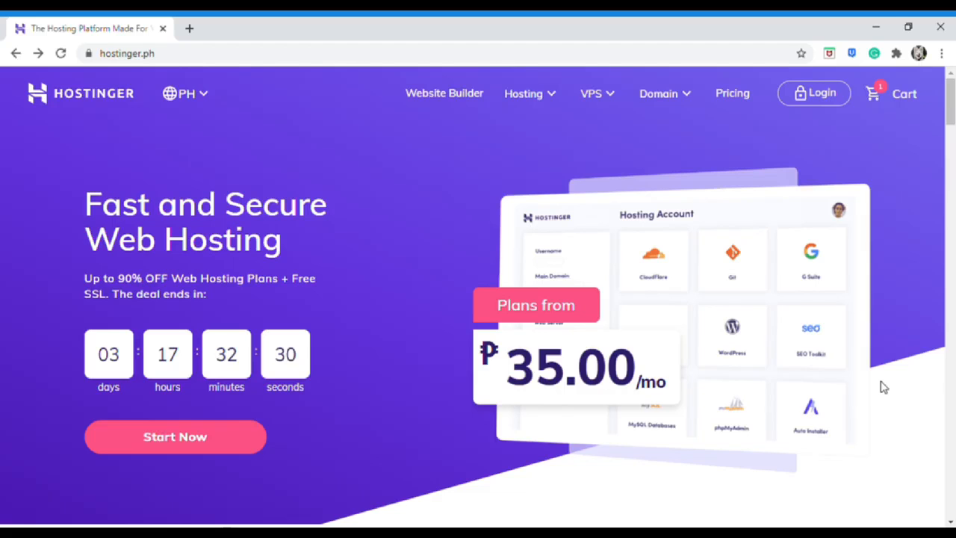
# Open the Hostinger link from the YouTube video description in its own tab and view Hostinger's homepage
pyautogui.scroll(-5, 884, 387)
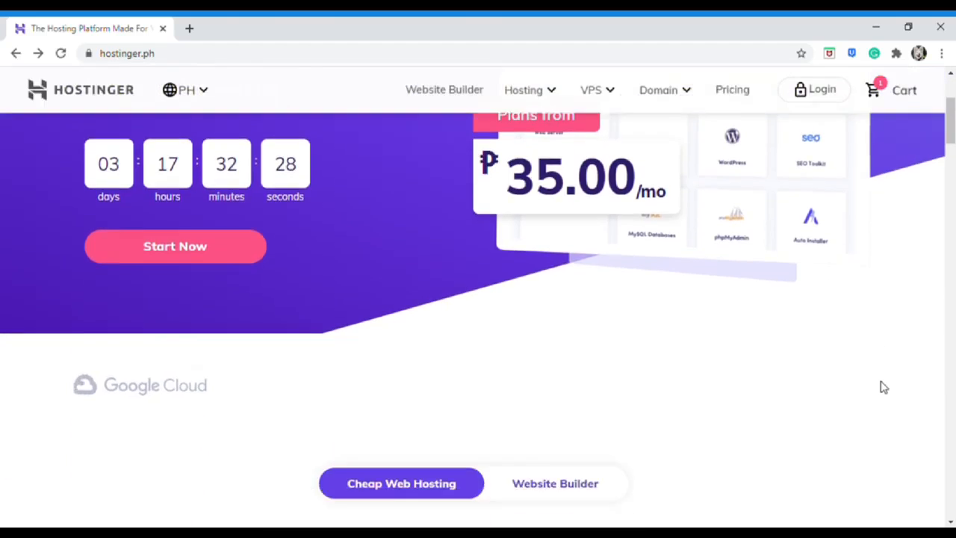
pyautogui.scroll(-4, 884, 387)
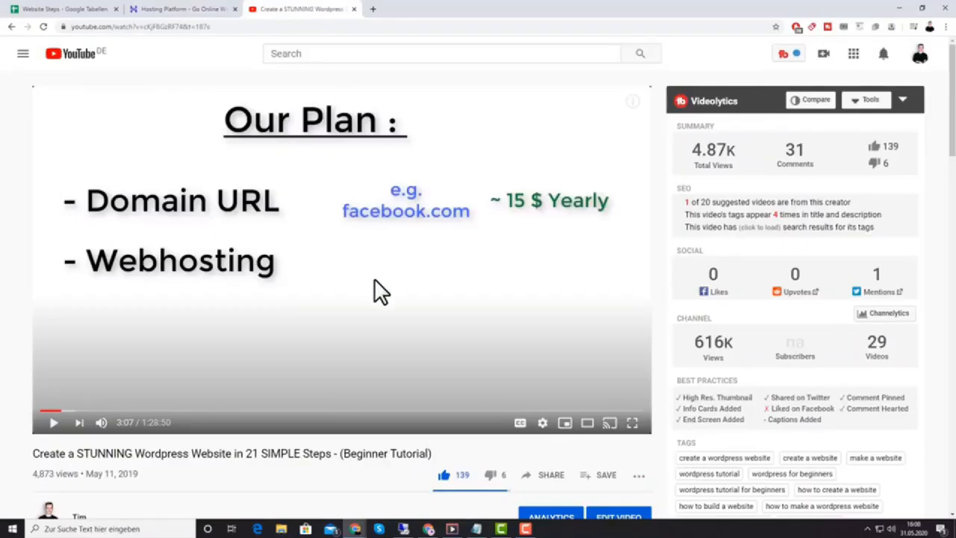
pyautogui.scroll(-2, 374, 288)
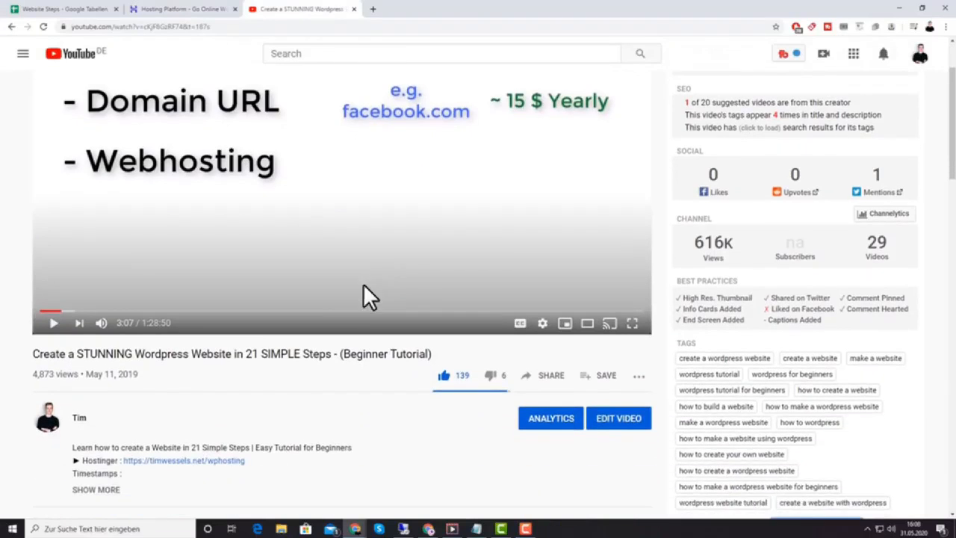
pyautogui.scroll(-2, 219, 373)
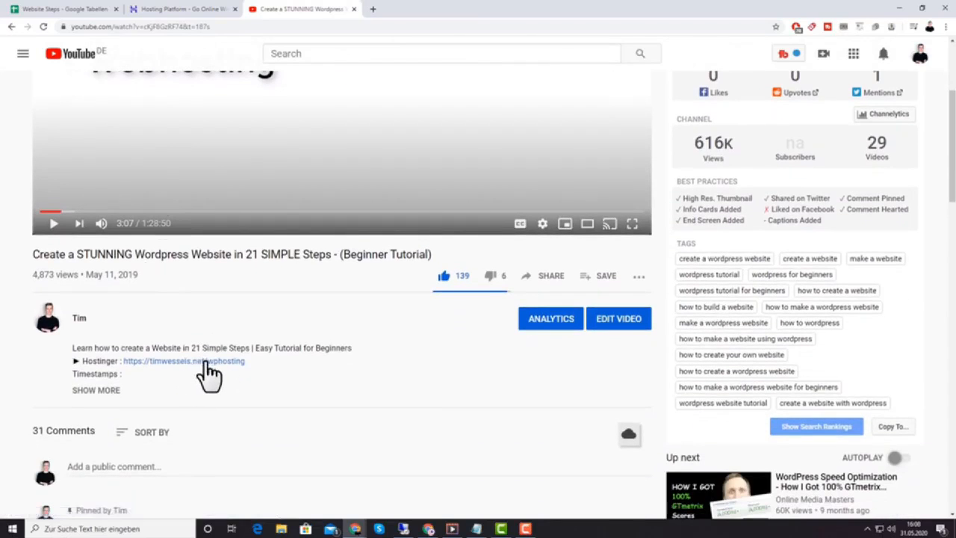
pyautogui.click(205, 361)
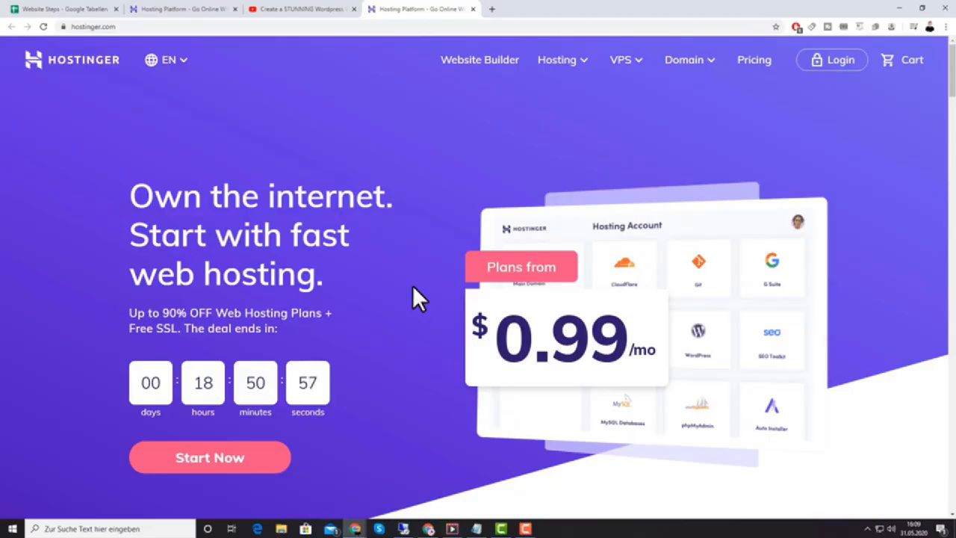
pyautogui.click(316, 8)
pyautogui.scroll(-1, 286, 256)
pyautogui.scroll(3, 314, 295)
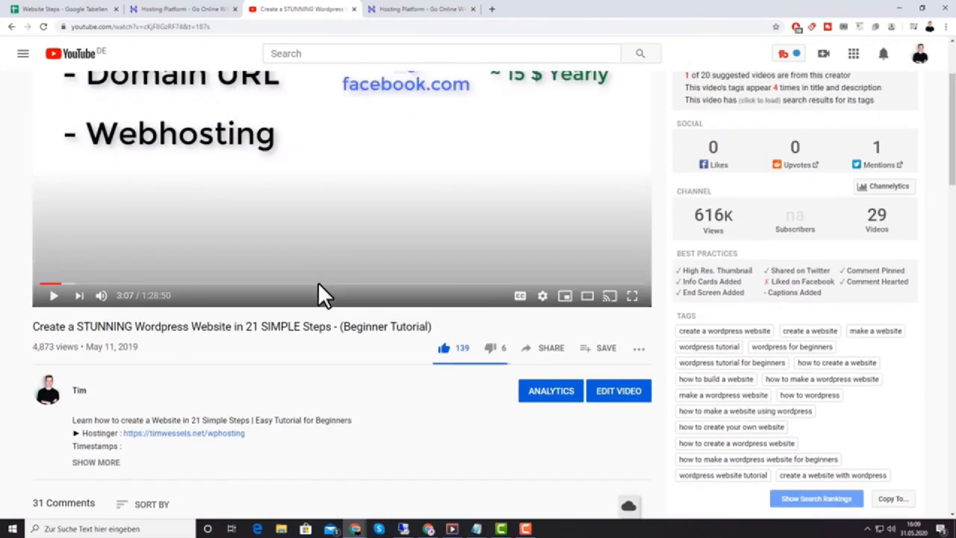
pyautogui.click(410, 9)
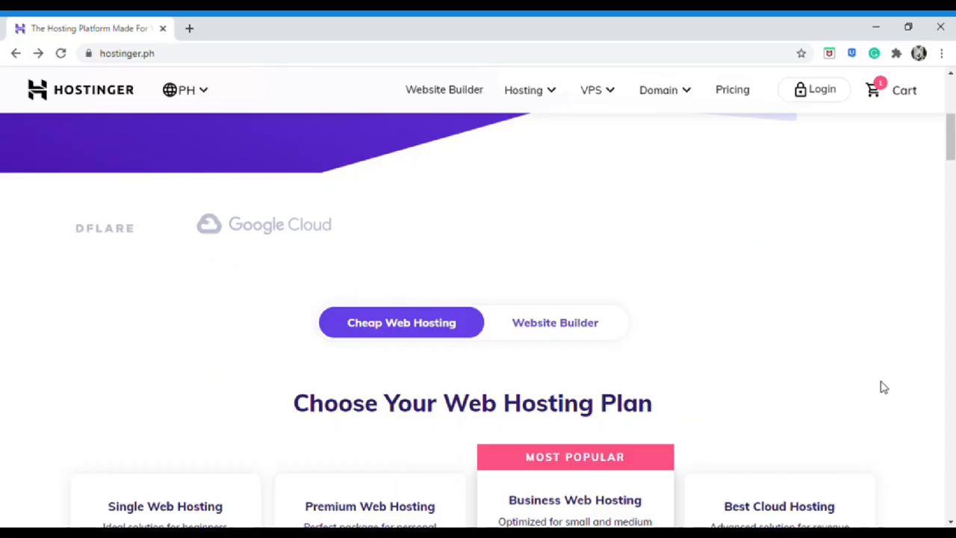
pyautogui.scroll(-4, 884, 387)
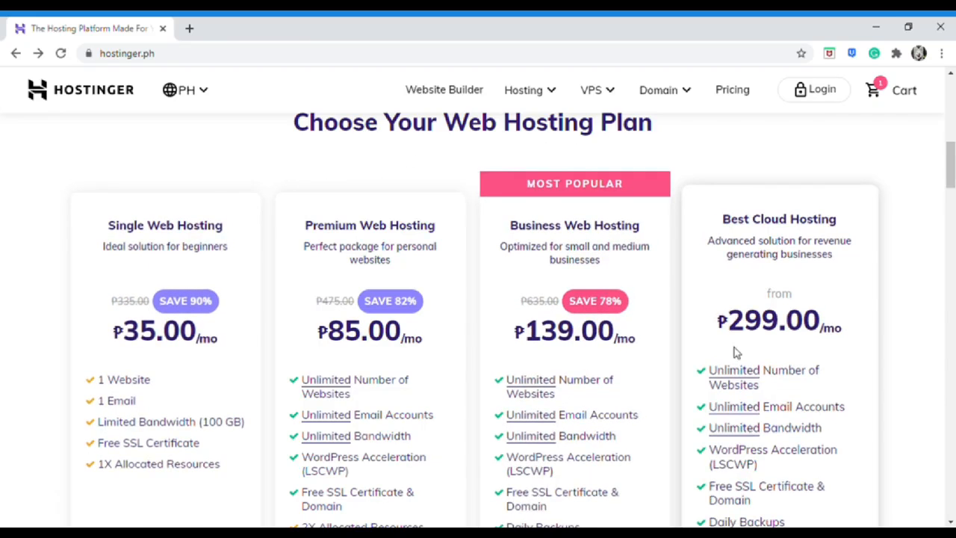
pyautogui.moveTo(798, 397)
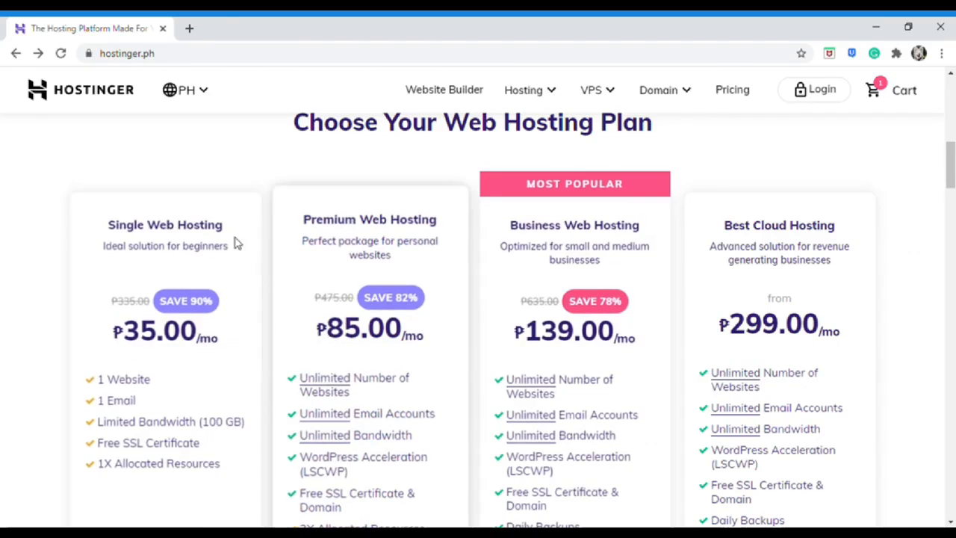
pyautogui.scroll(-1, 284, 251)
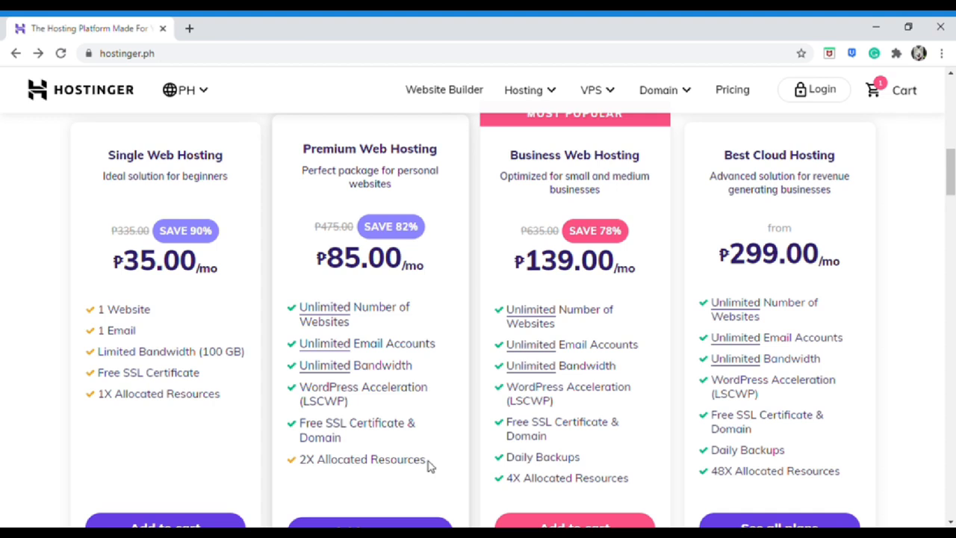
pyautogui.scroll(-1, 430, 465)
pyautogui.scroll(-1, 444, 468)
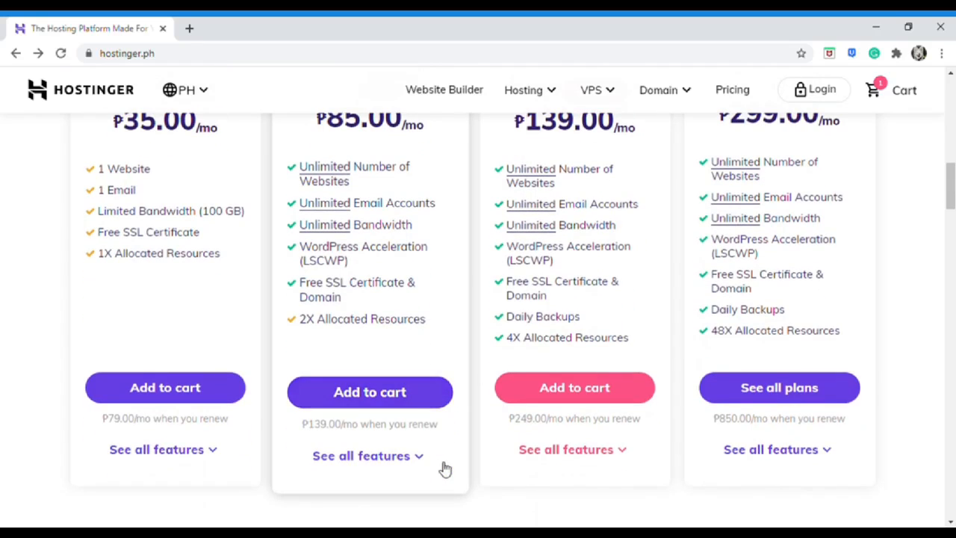
# Add Premium Web Hosting to the cart on the 12 Months plan at ₱149.00/month
pyautogui.click(399, 406)
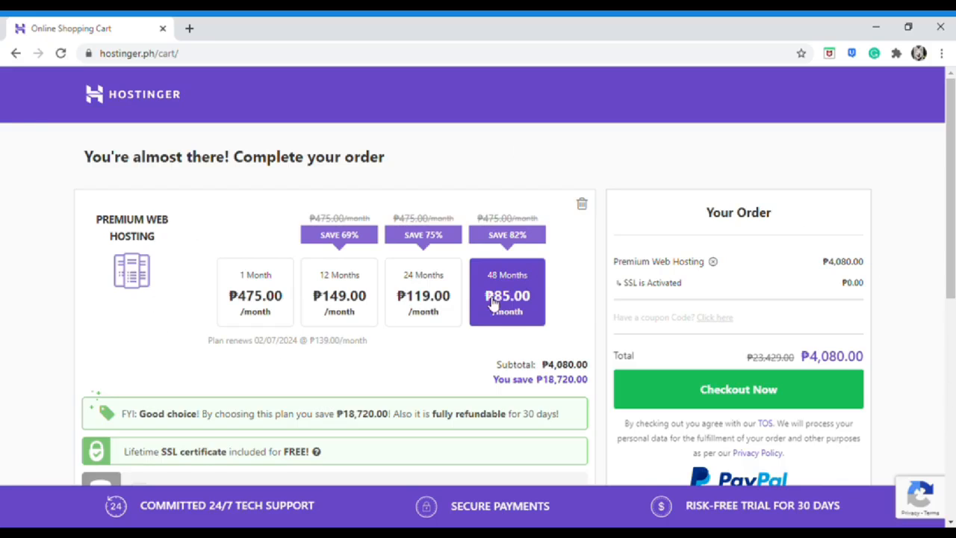
pyautogui.click(271, 317)
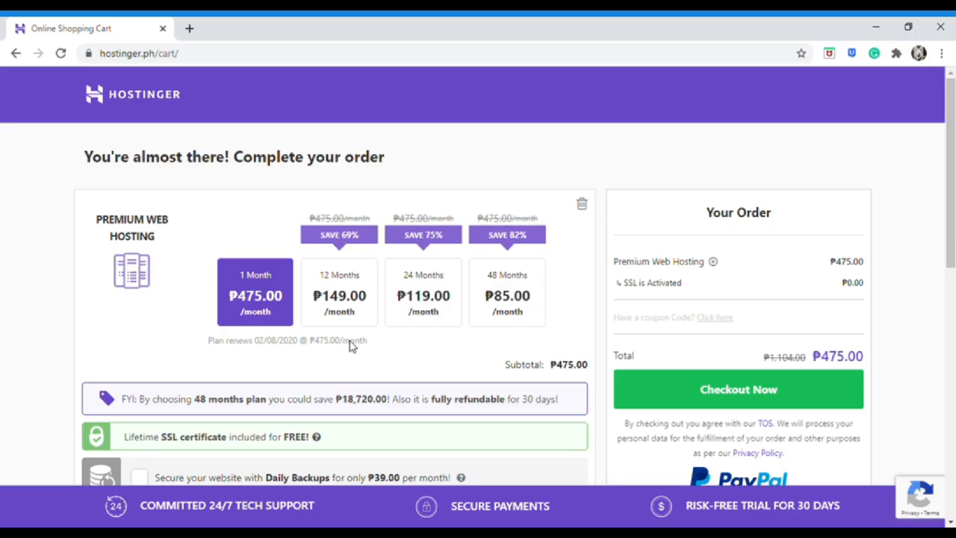
pyautogui.click(490, 320)
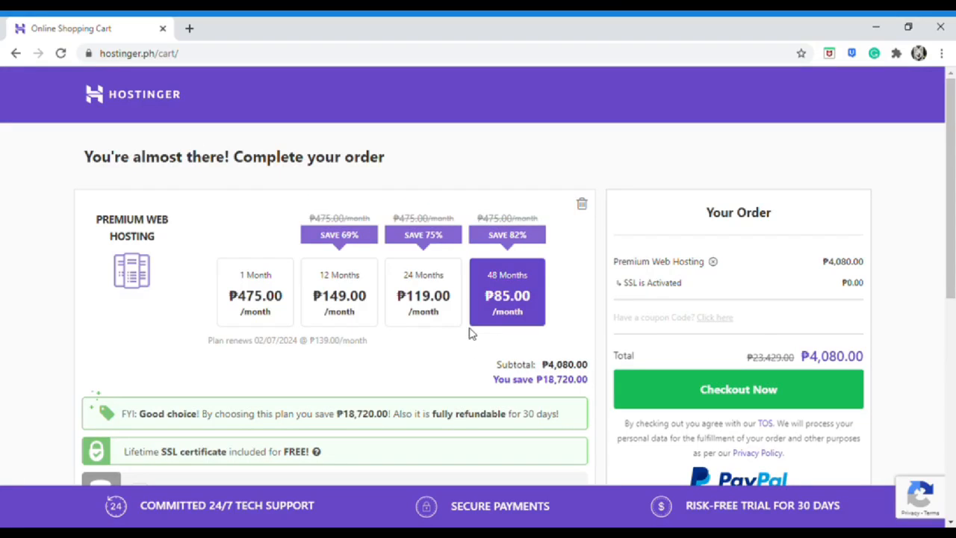
pyautogui.click(364, 319)
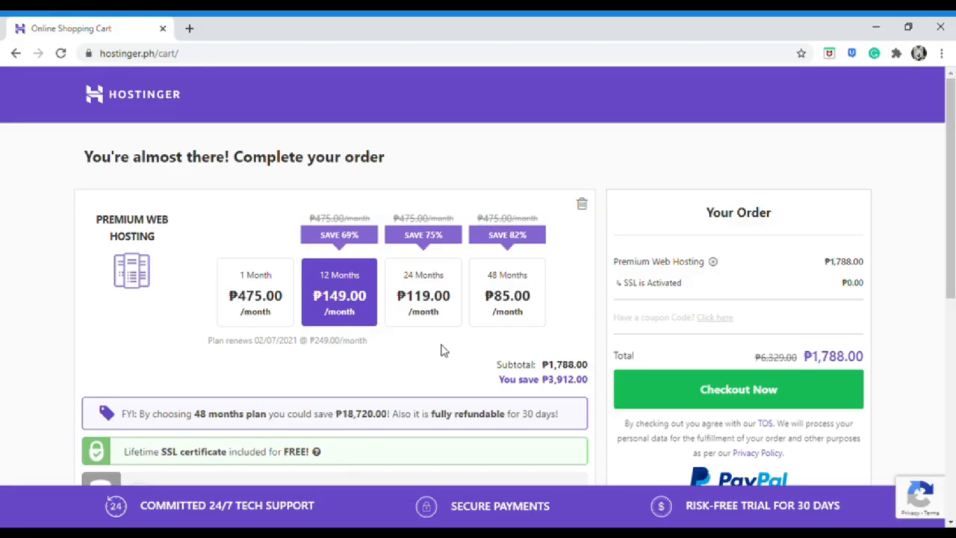
pyautogui.scroll(-5, 503, 351)
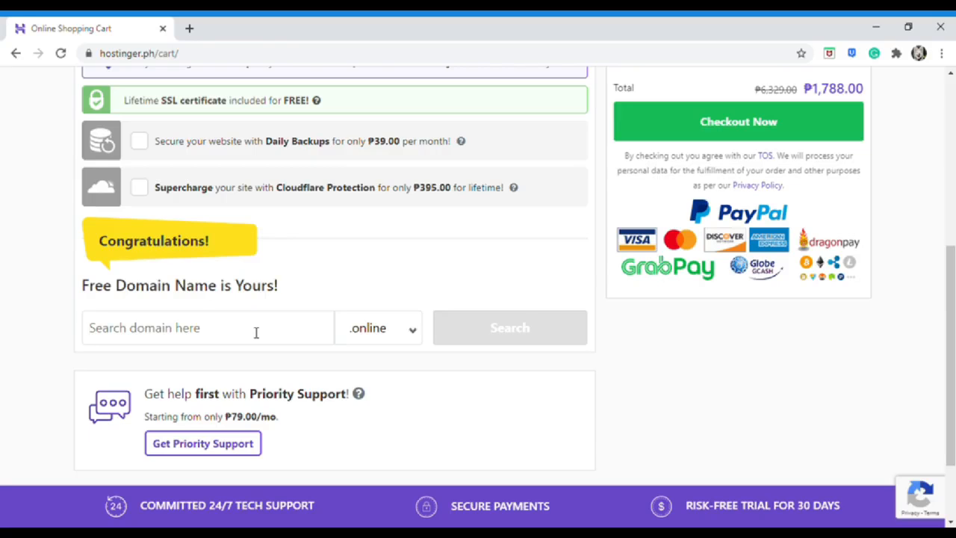
# Search for the free domain createyourwebsites1216 with the .com extension and add it to the order
pyautogui.write('create')
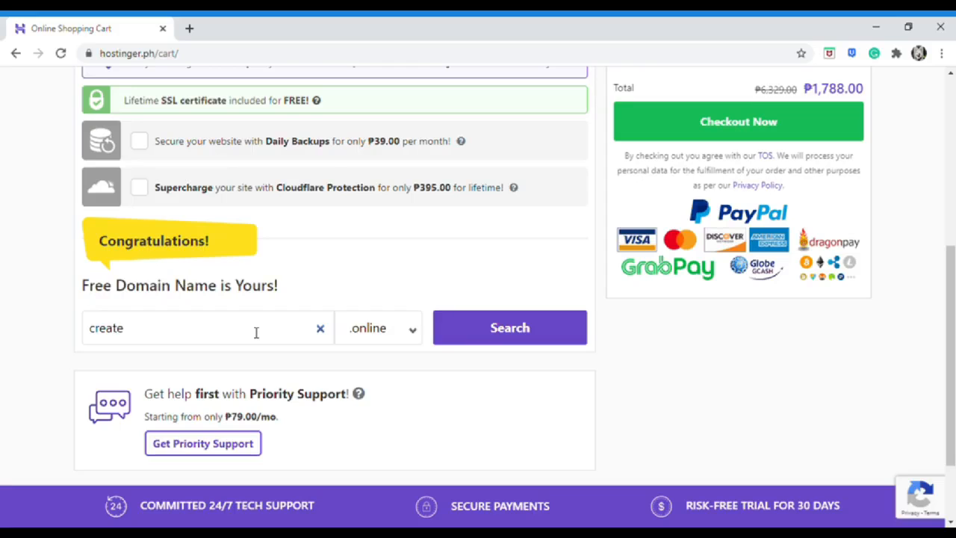
pyautogui.write('yourwebsite')
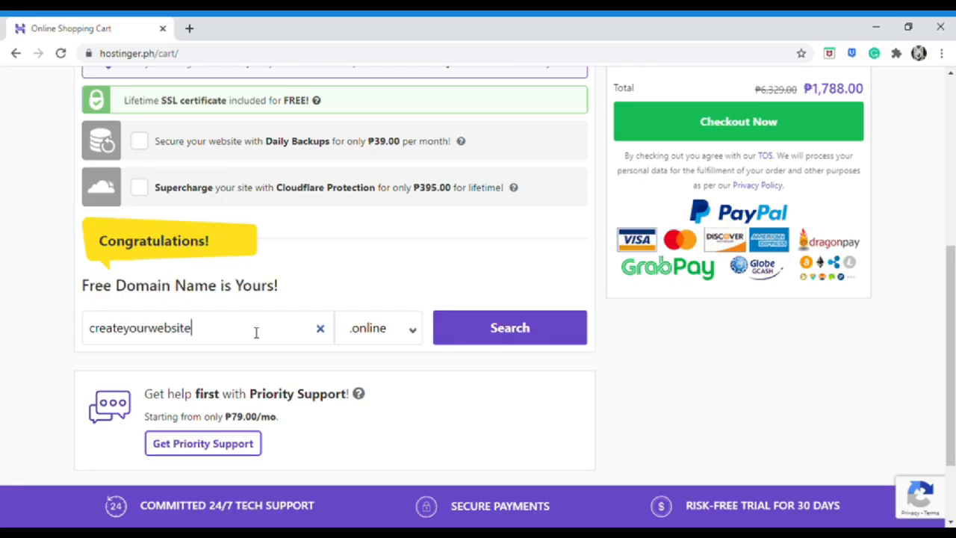
pyautogui.write('s1216')
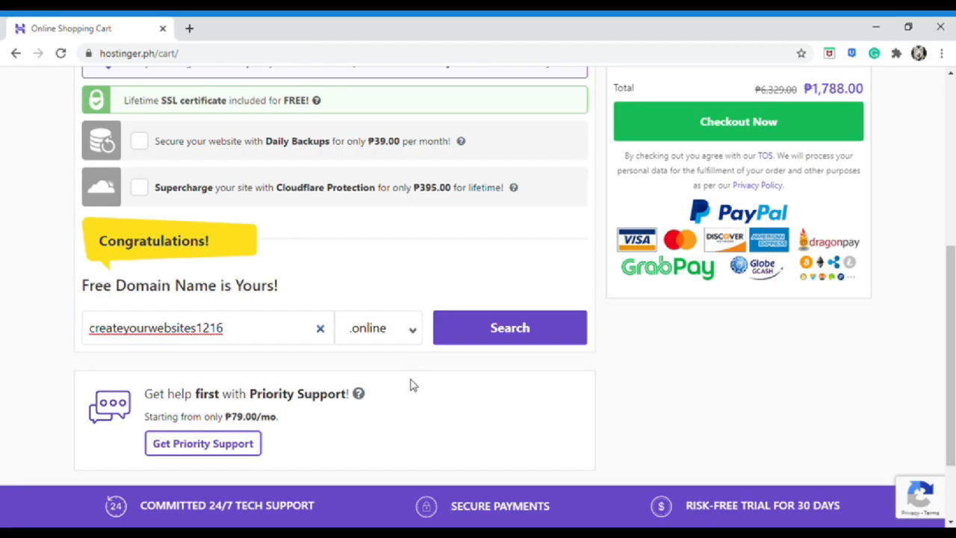
pyautogui.click(404, 337)
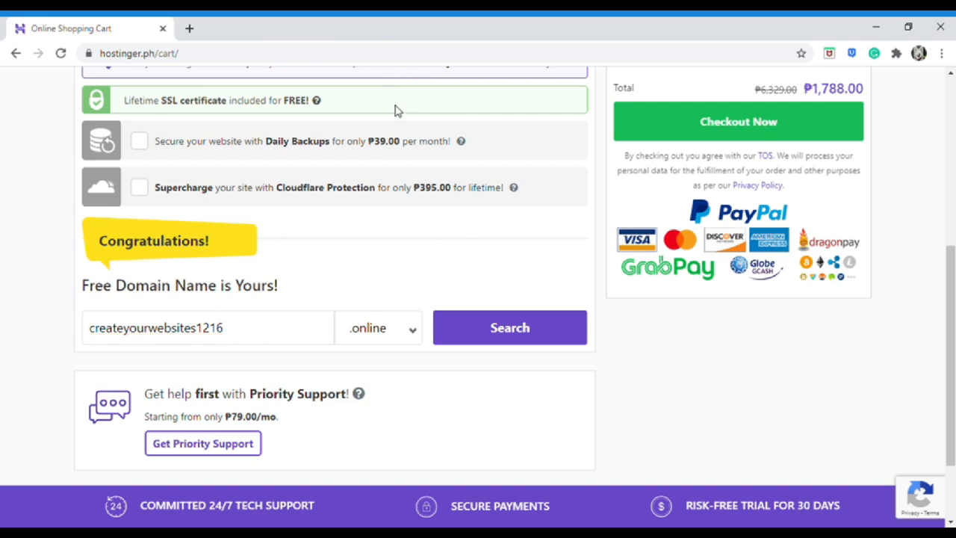
pyautogui.click(388, 97)
pyautogui.click(517, 329)
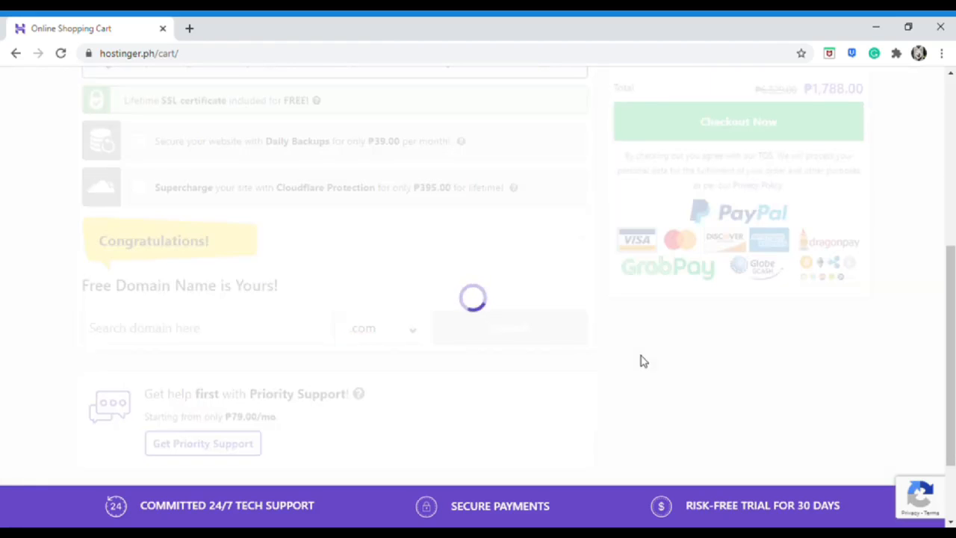
pyautogui.scroll(2, 644, 362)
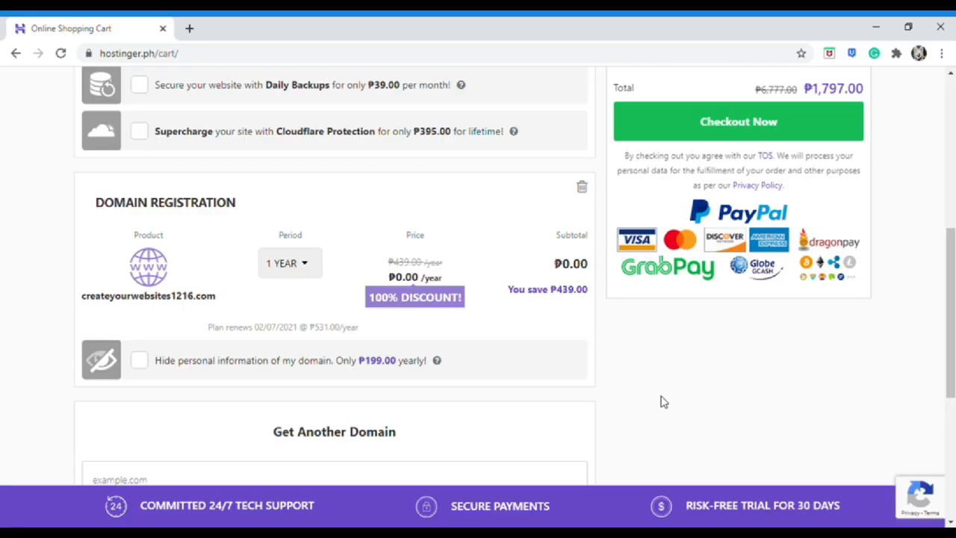
pyautogui.scroll(5, 664, 402)
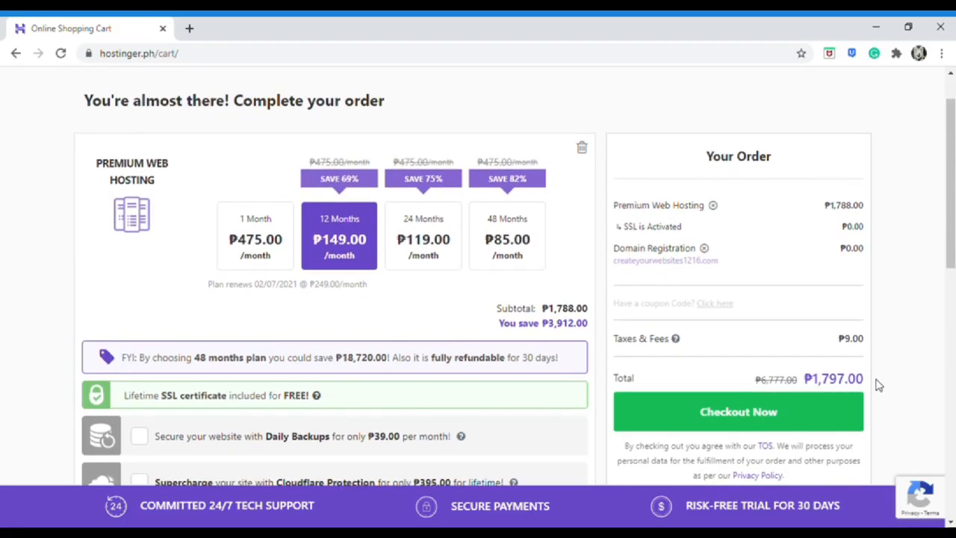
# Check out the order, sign up with a Google account, and pay with PayPal
pyautogui.click(843, 440)
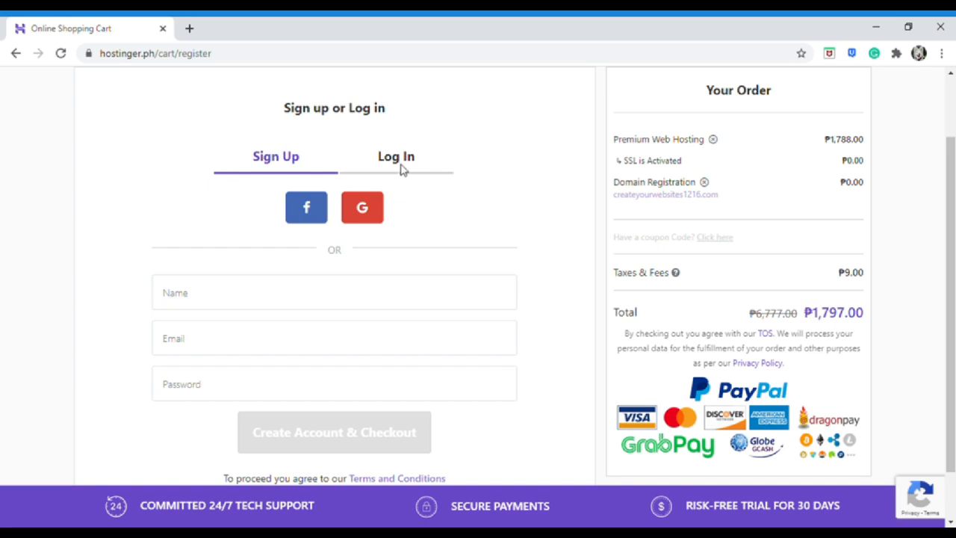
pyautogui.click(444, 170)
pyautogui.click(305, 175)
pyautogui.click(368, 212)
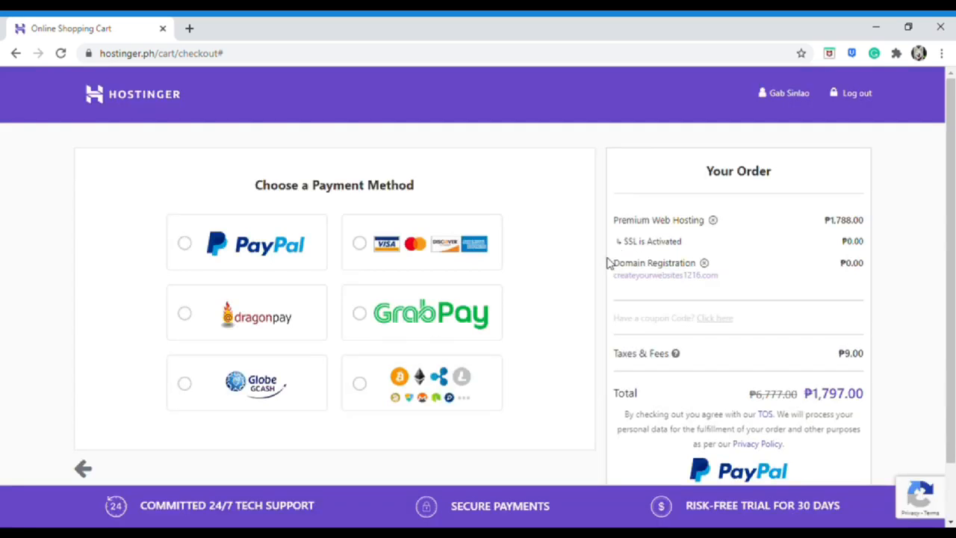
pyautogui.scroll(-1, 588, 288)
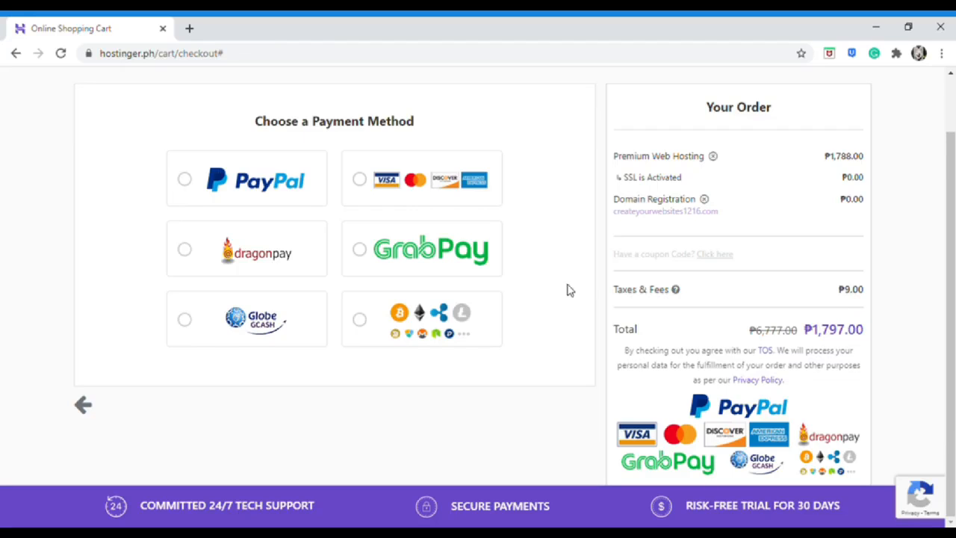
pyautogui.click(187, 187)
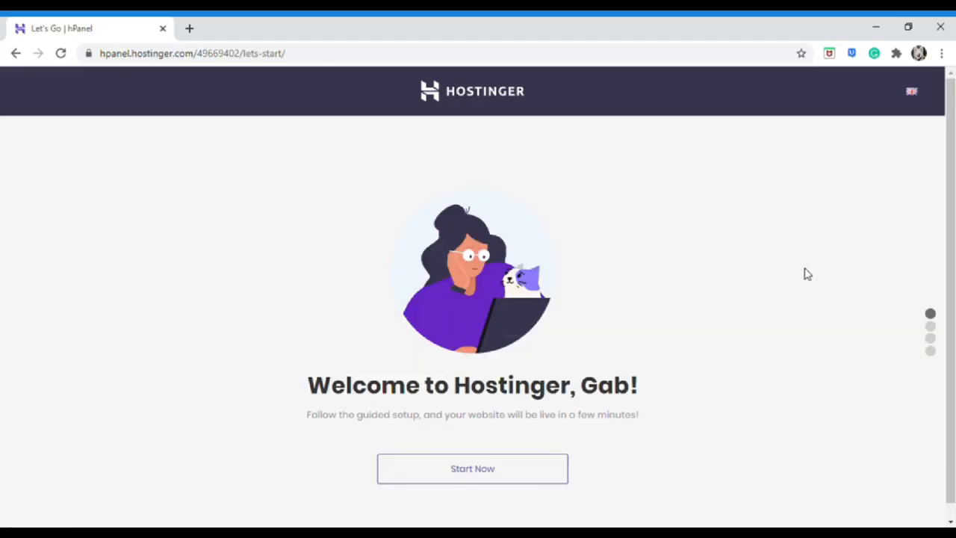
# Start the guided setup and reach Name Your Website with createyourwebsite1216.com as the domain
pyautogui.scroll(-1, 807, 274)
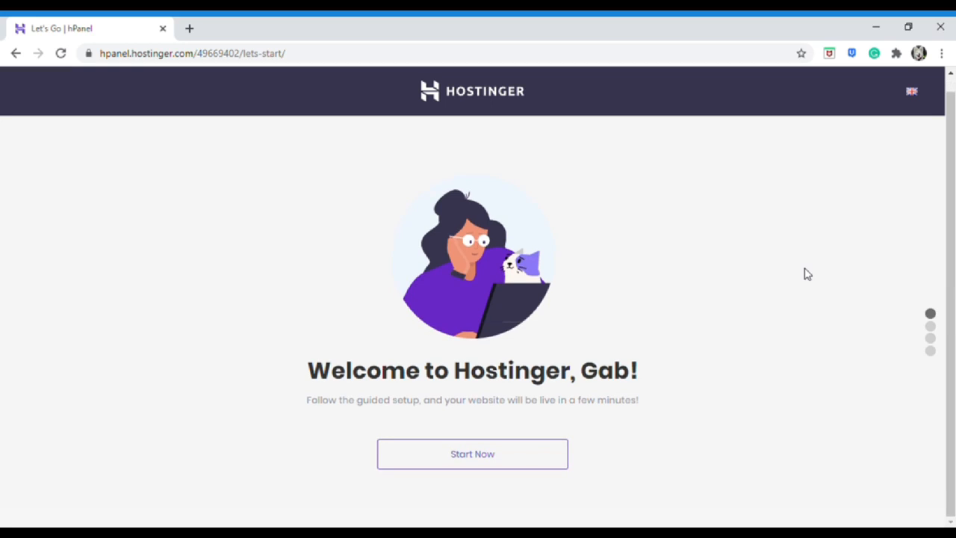
pyautogui.click(537, 457)
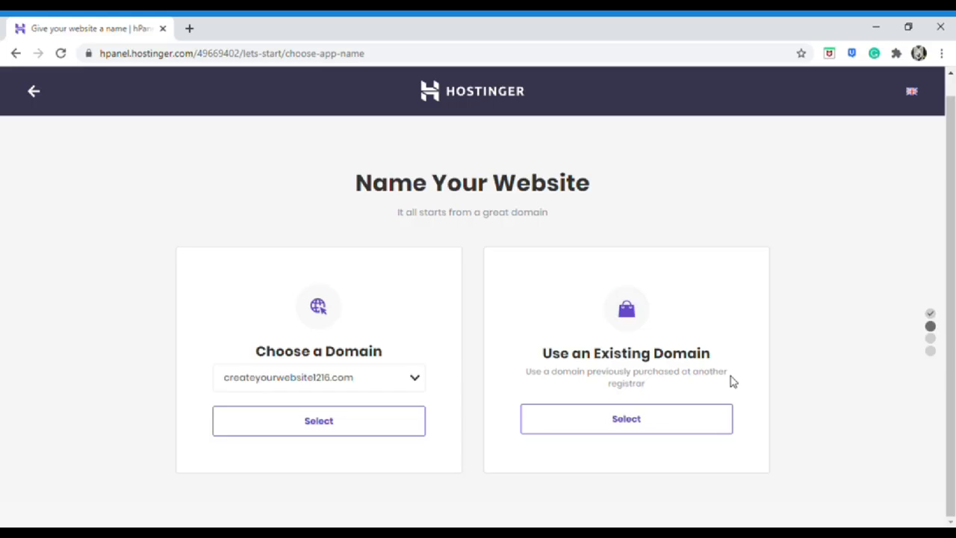
# Select createyourwebsite1216.com as the site's domain and submit the domain registration details
pyautogui.click(363, 426)
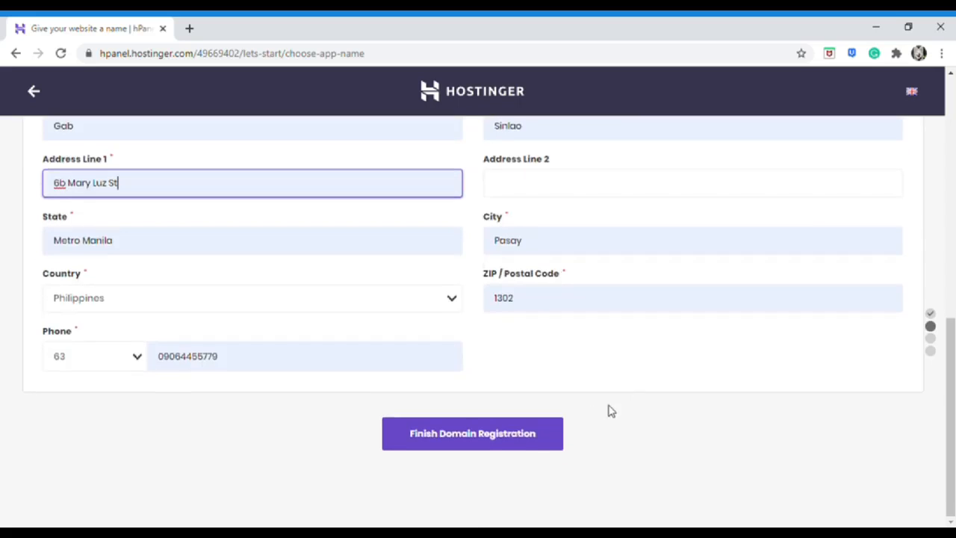
pyautogui.click(532, 445)
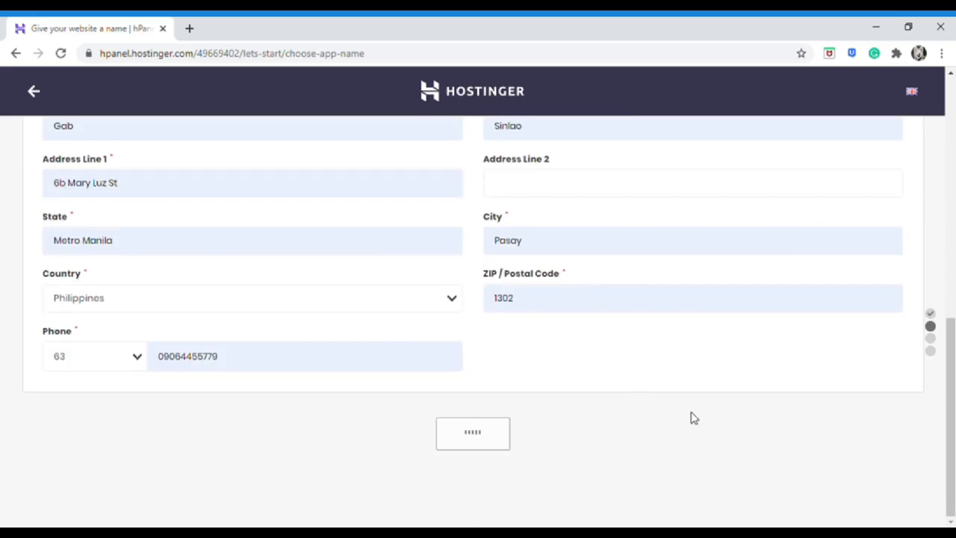
pyautogui.scroll(-1, 835, 420)
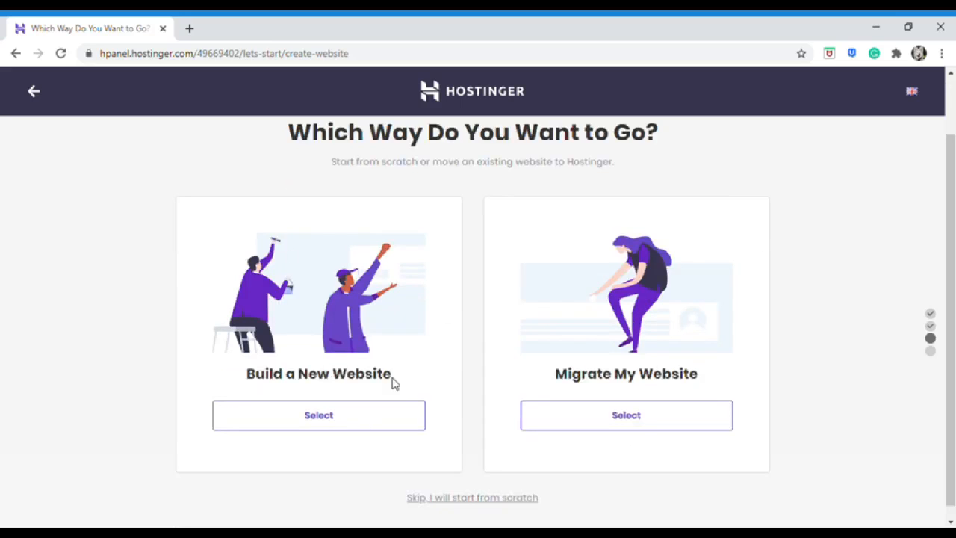
# Skip migration and start the website from scratch
pyautogui.click(453, 501)
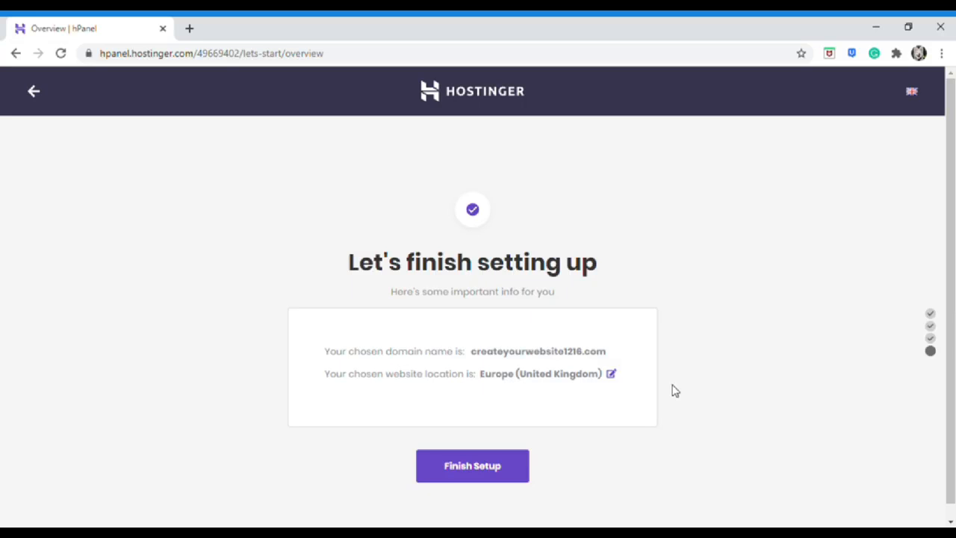
# Change the server location to Asia (Singapore) and finish the website setup
pyautogui.click(612, 375)
pyautogui.click(599, 289)
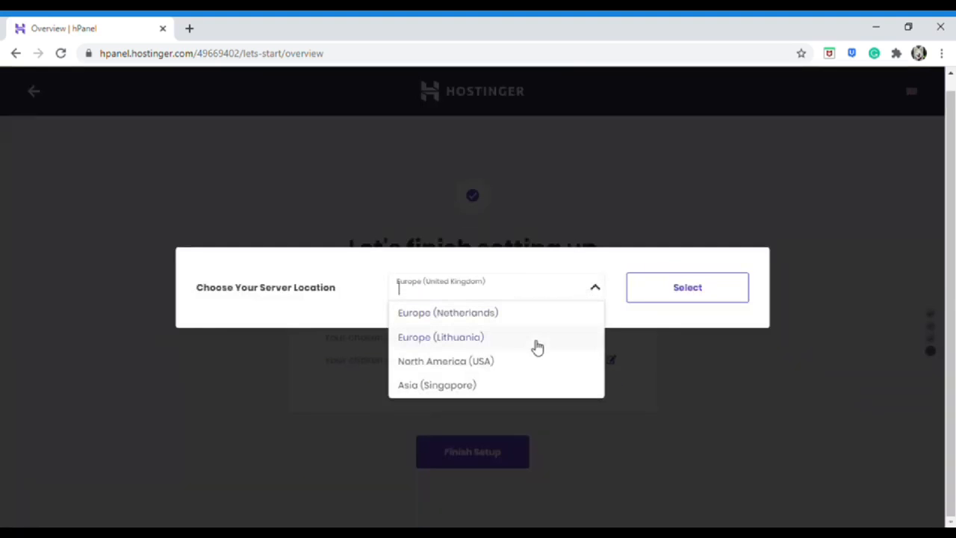
pyautogui.click(487, 388)
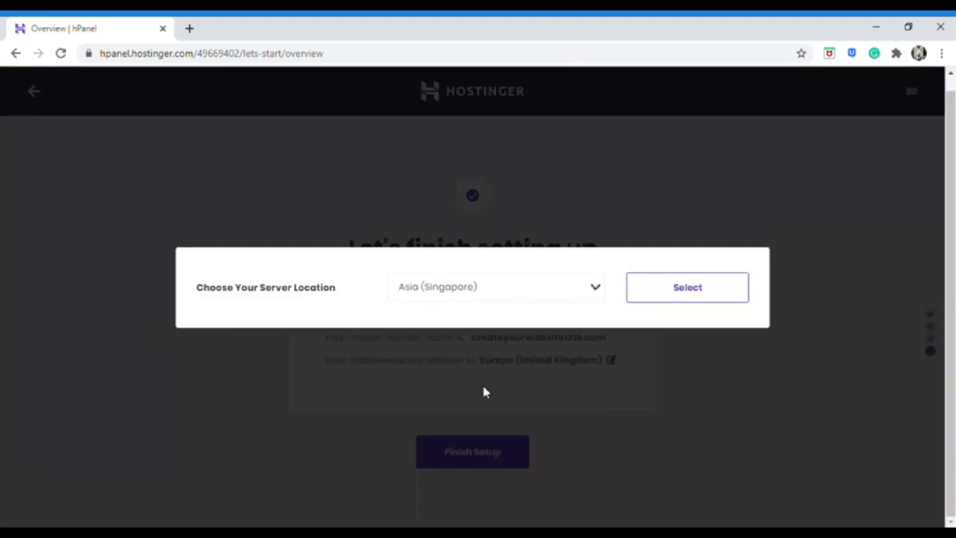
pyautogui.click(664, 297)
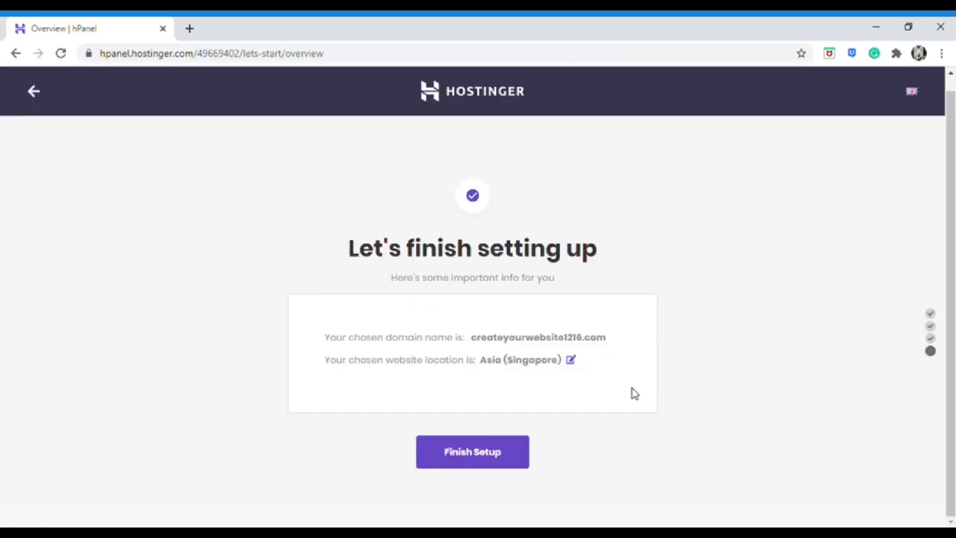
pyautogui.click(514, 458)
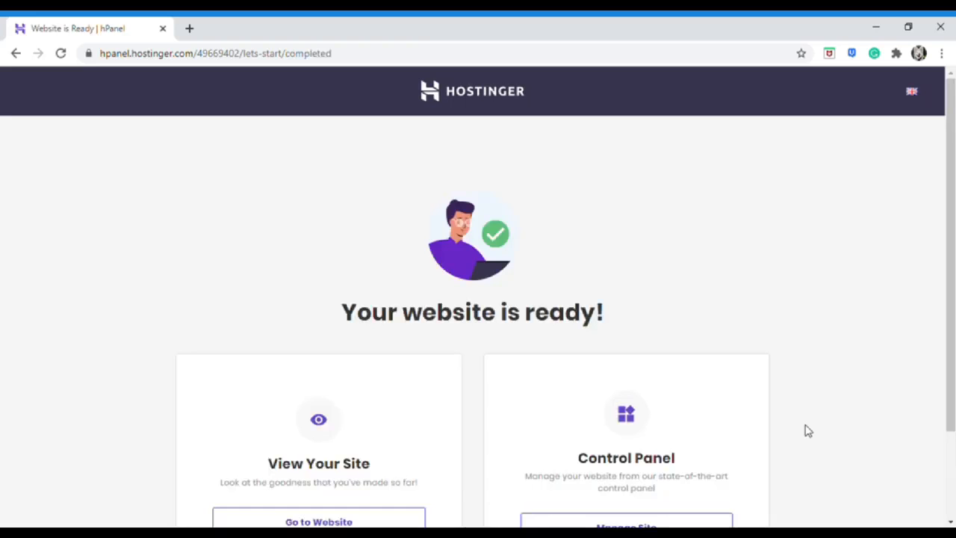
# Open Manage Site for createyourwebsite1216.com and close the old 'Website is Ready' tab
pyautogui.scroll(-1, 844, 419)
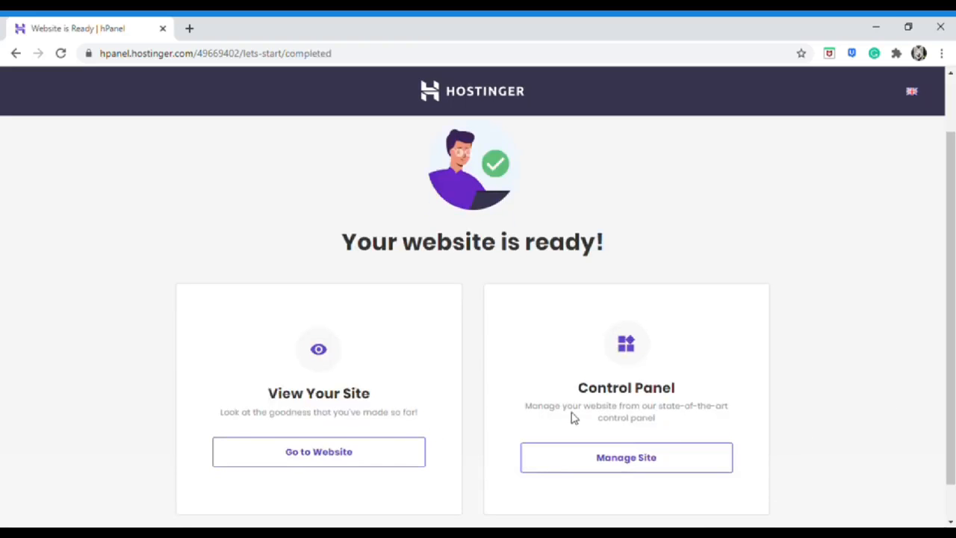
pyautogui.click(598, 457)
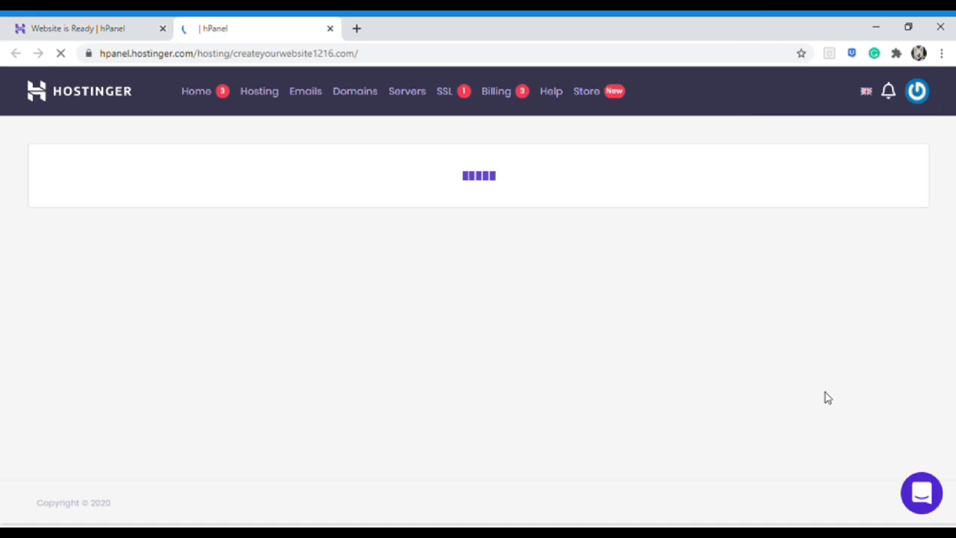
pyautogui.click(163, 30)
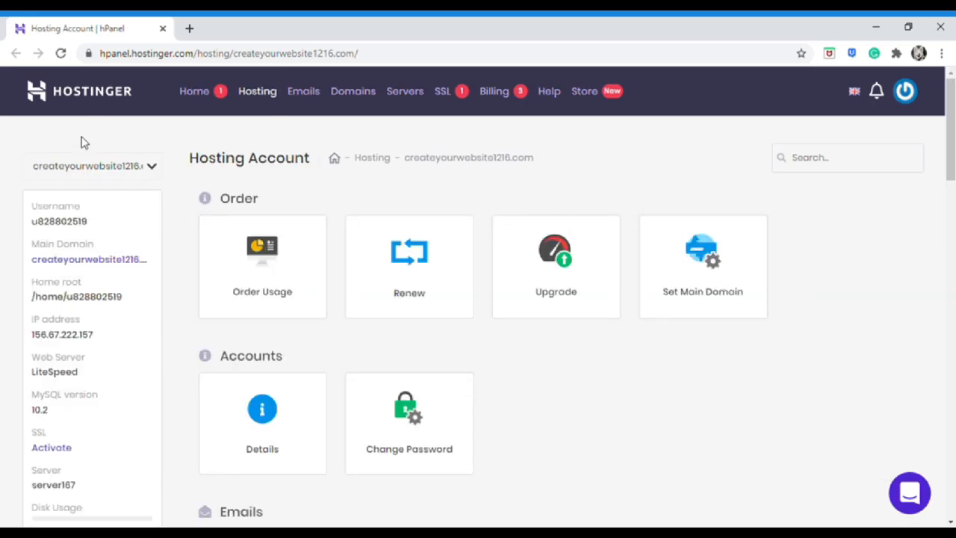
# Return to the hPanel Home page using the HOSTINGER logo
pyautogui.click(92, 98)
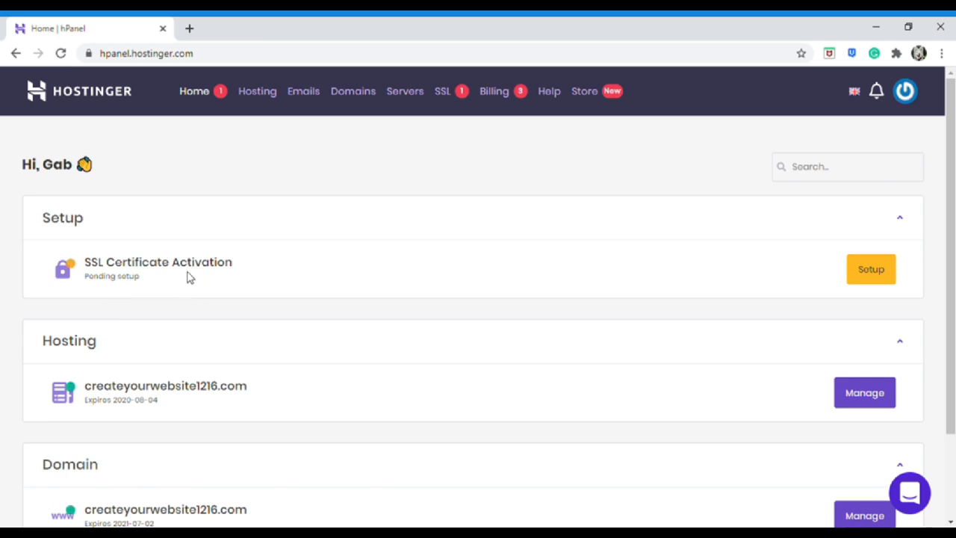
# Set up and activate the pending SSL certificate for createyourwebsite1216.com
pyautogui.click(446, 94)
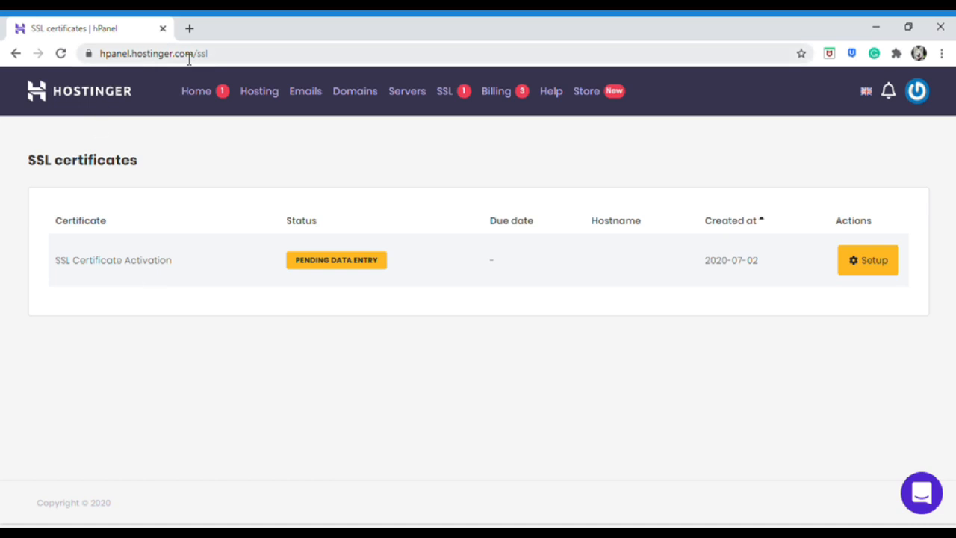
pyautogui.click(88, 54)
pyautogui.click(866, 268)
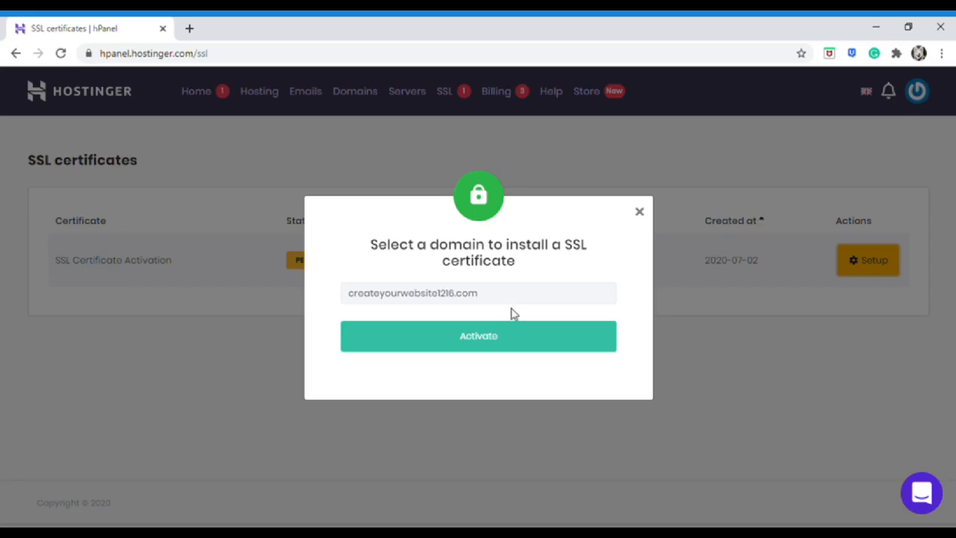
pyautogui.click(509, 340)
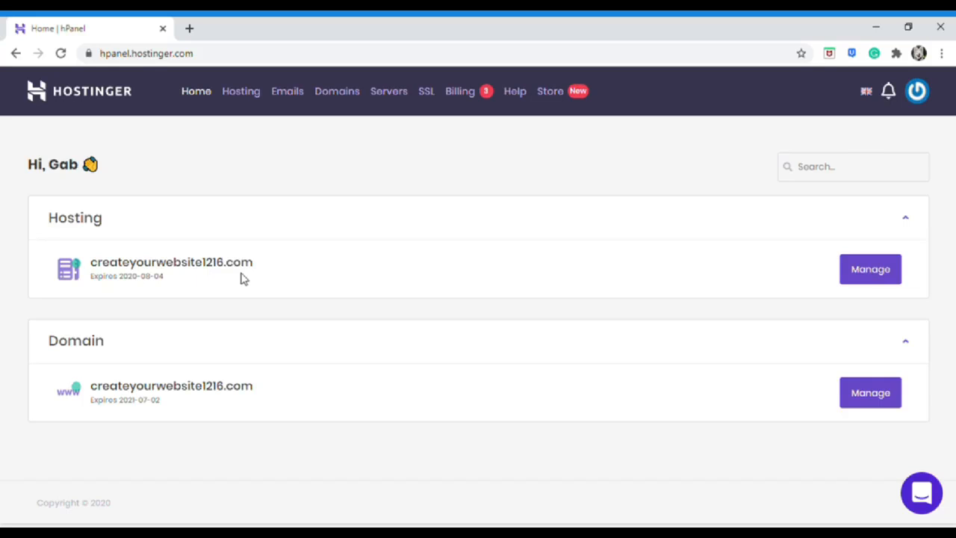
# Start a WordPress install from the Auto Installer of the createyourwebsite1216.com hosting
pyautogui.click(868, 275)
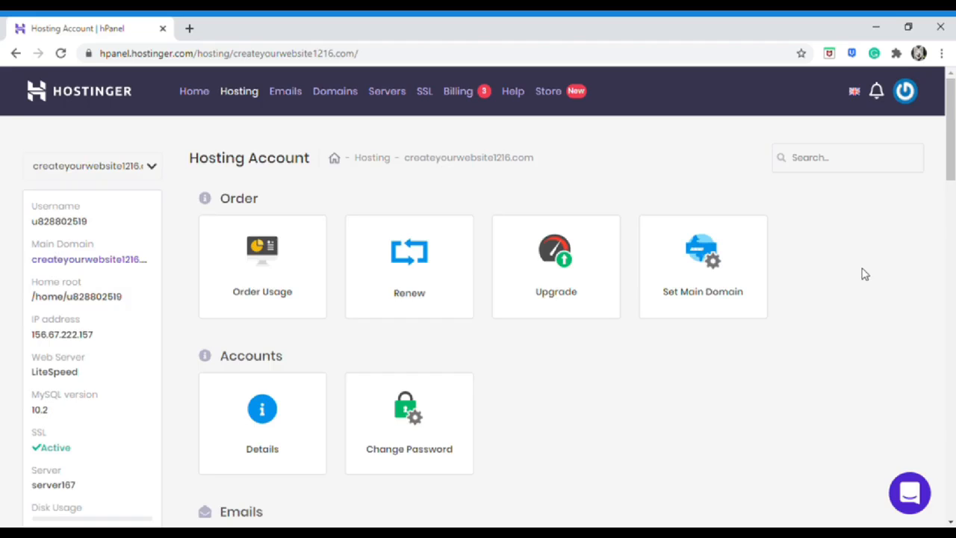
pyautogui.scroll(-5, 865, 275)
pyautogui.scroll(-3, 864, 275)
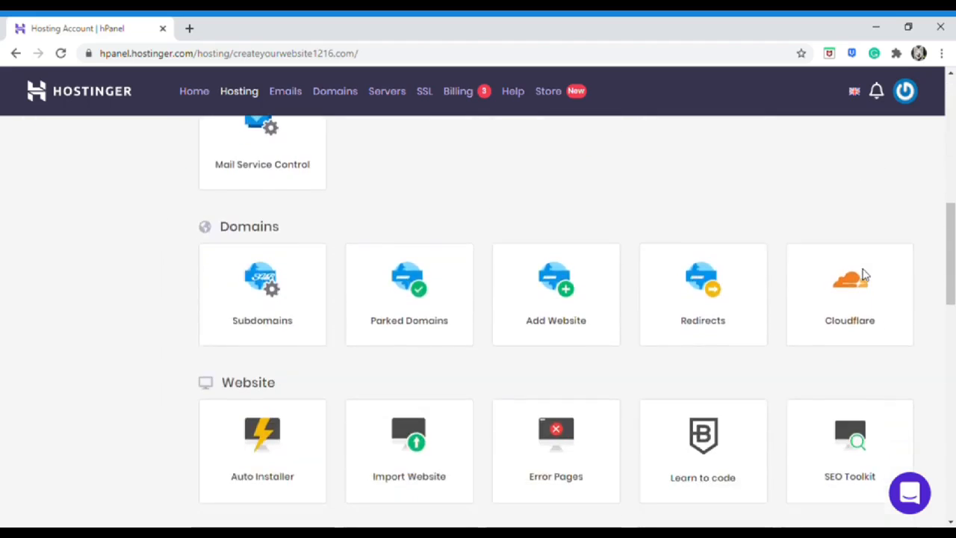
pyautogui.scroll(-1, 866, 275)
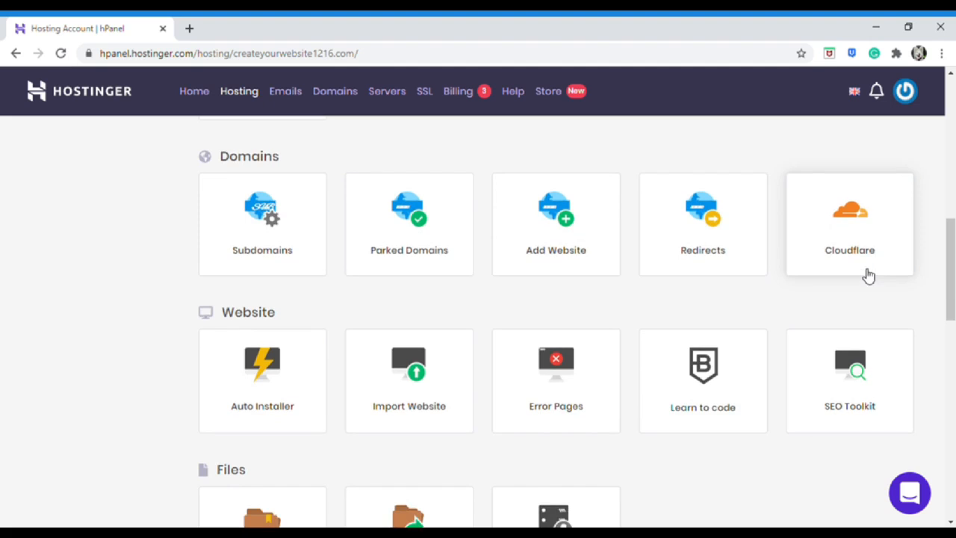
pyautogui.click(317, 412)
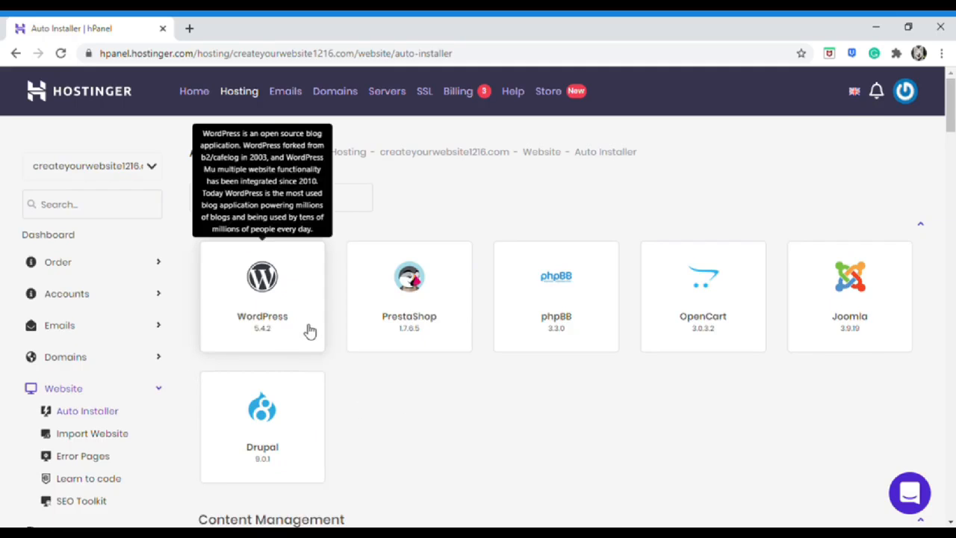
pyautogui.click(310, 331)
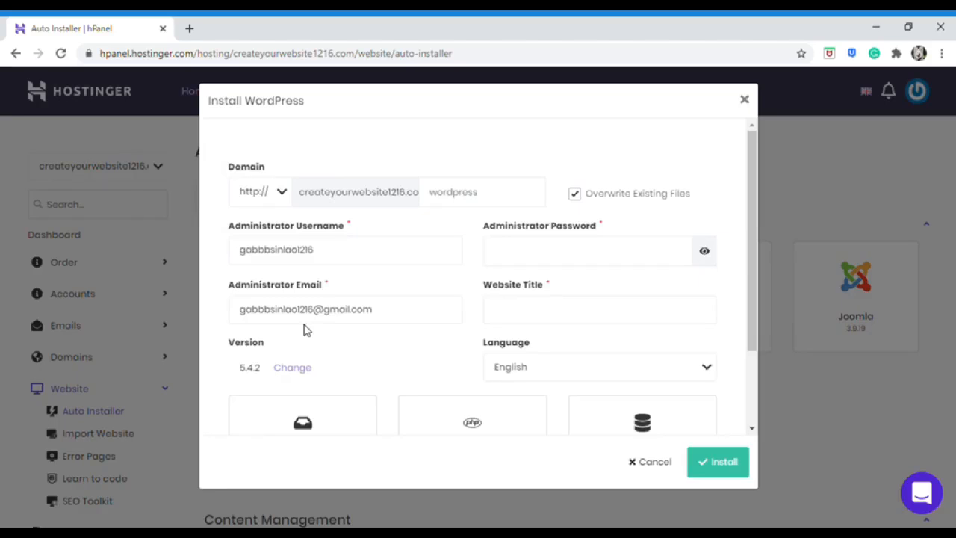
pyautogui.click(282, 195)
pyautogui.click(262, 221)
pyautogui.click(549, 254)
pyautogui.write('••••••••')
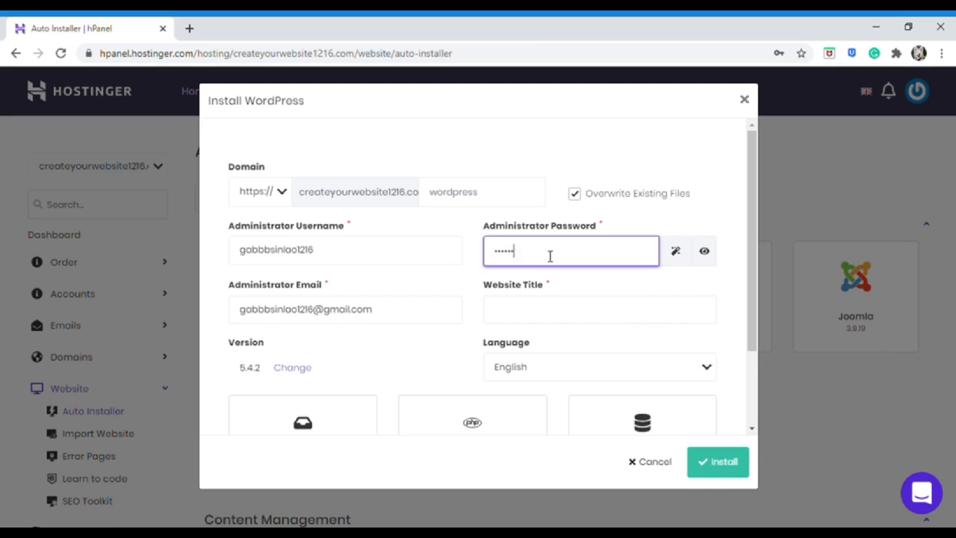
pyautogui.click(414, 318)
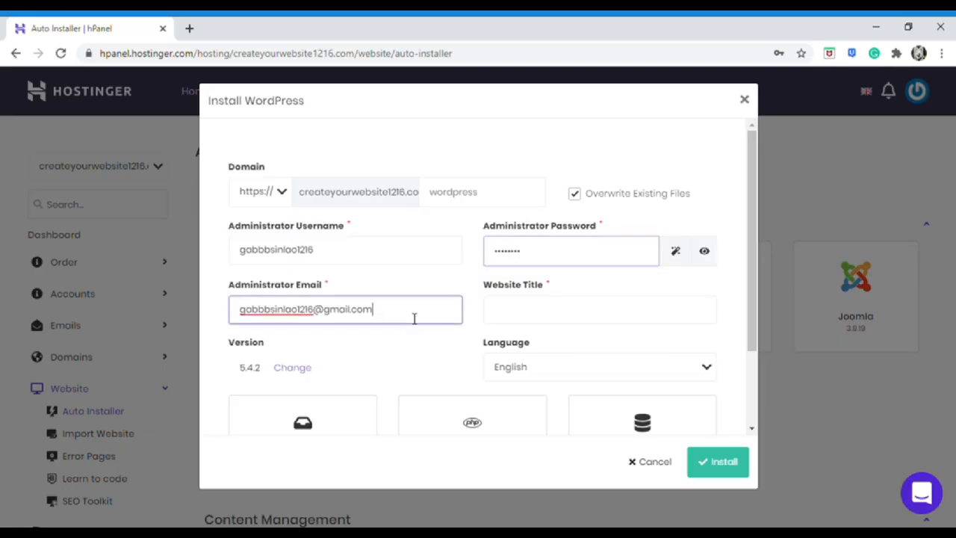
pyautogui.click(560, 320)
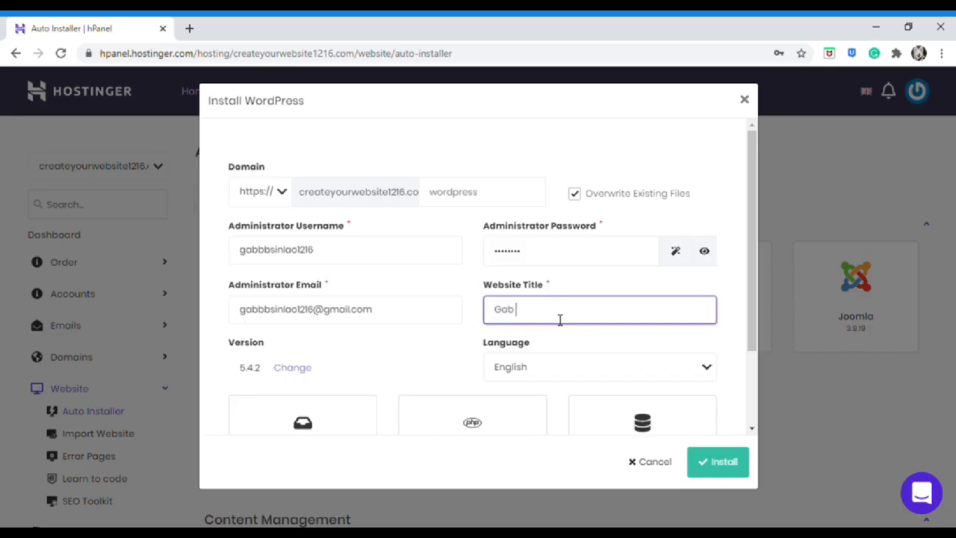
# Check the language list and keep English as the site language
pyautogui.scroll(-2, 559, 319)
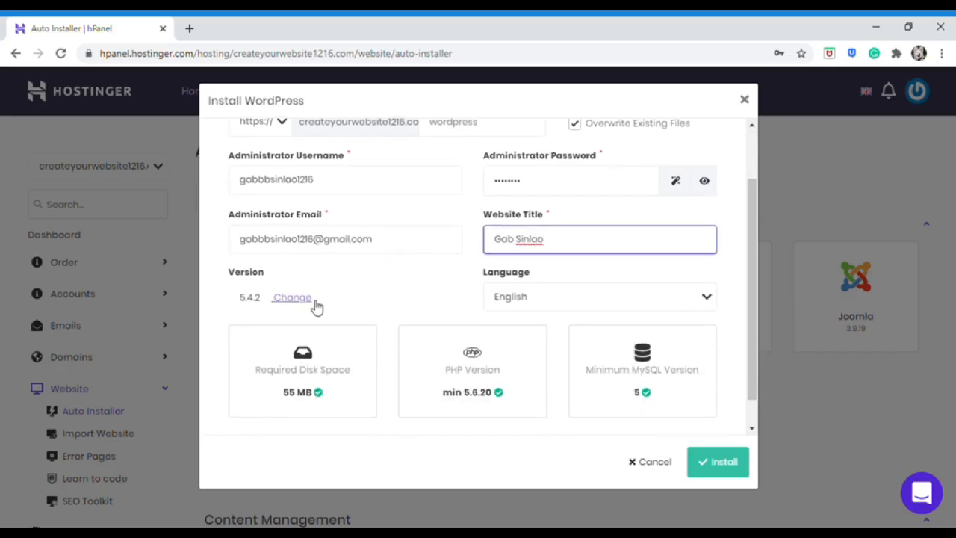
pyautogui.click(706, 297)
pyautogui.scroll(-1, 644, 357)
pyautogui.scroll(-3, 644, 357)
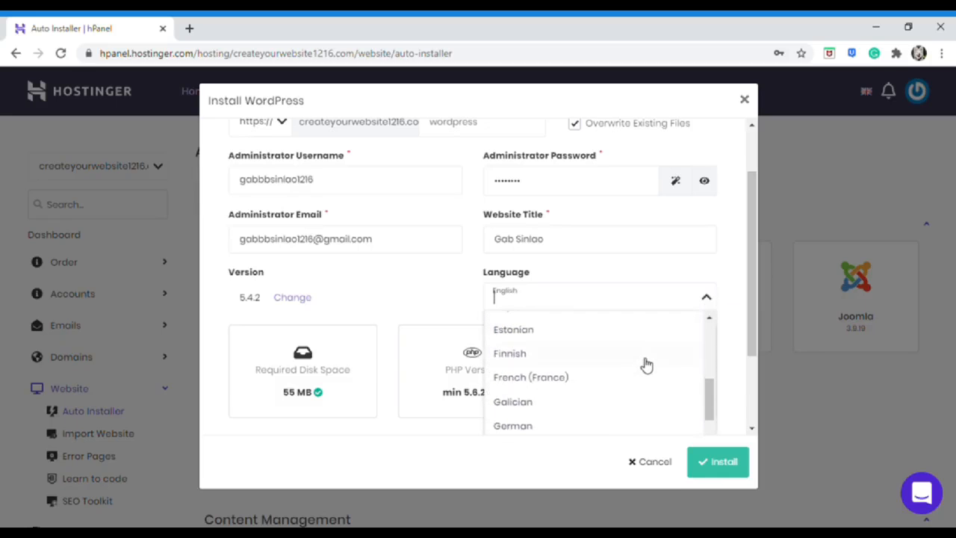
pyautogui.scroll(-4, 646, 364)
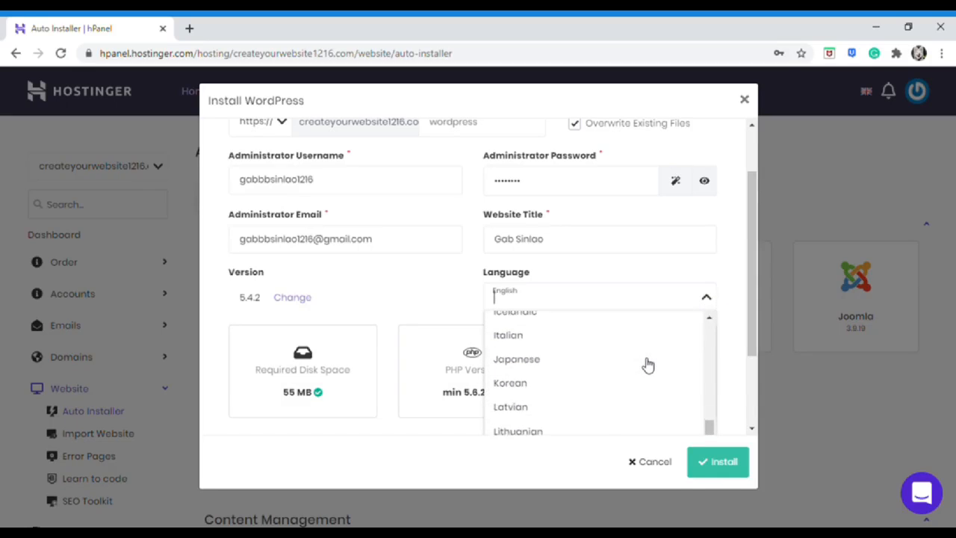
pyautogui.scroll(-4, 648, 365)
pyautogui.scroll(-1, 648, 365)
pyautogui.scroll(15, 647, 364)
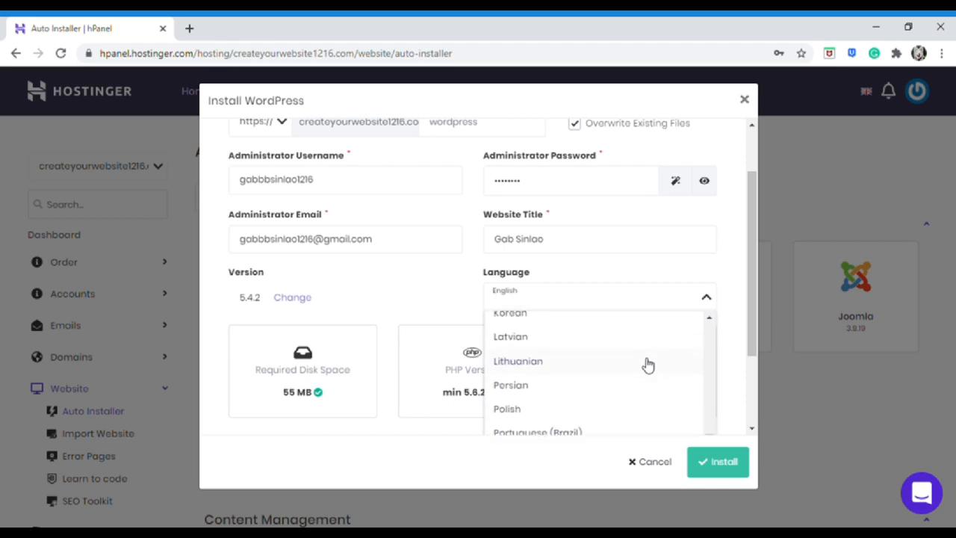
pyautogui.click(708, 298)
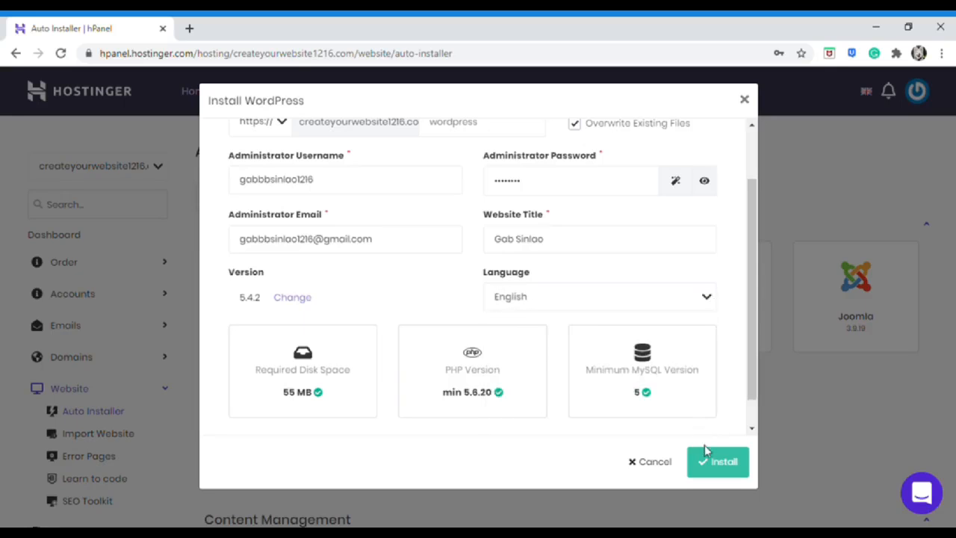
pyautogui.click(719, 464)
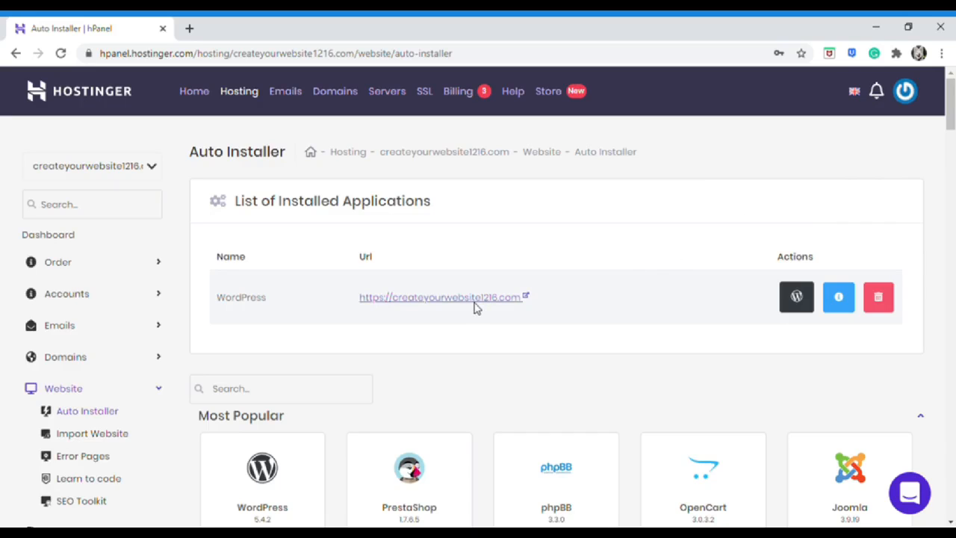
pyautogui.click(497, 327)
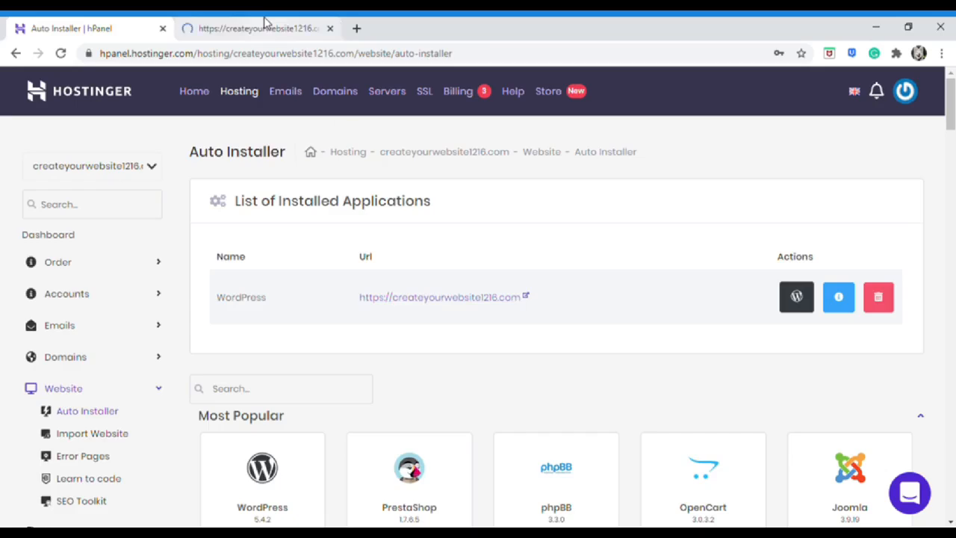
# View the new site's default 'Hello world!' post in its tab
pyautogui.click(265, 25)
pyautogui.scroll(-4, 814, 229)
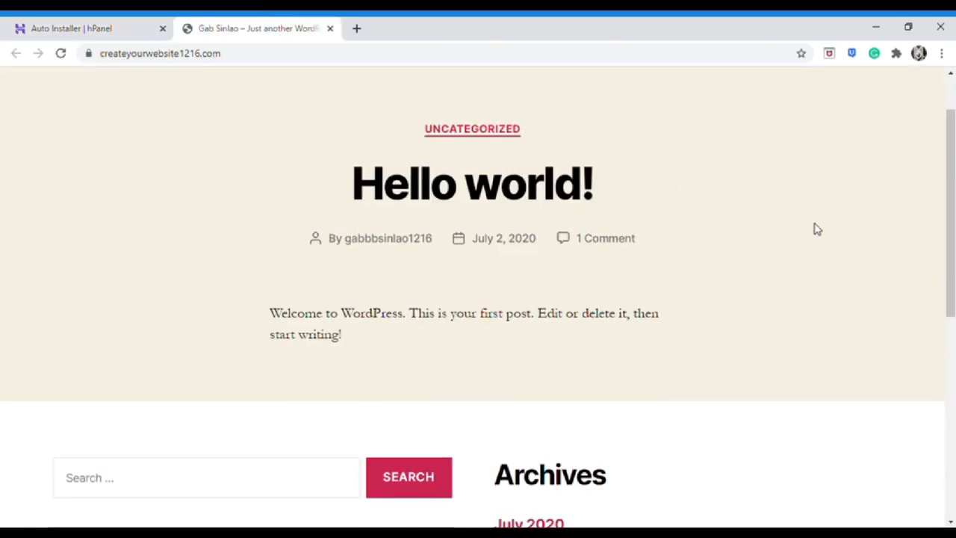
pyautogui.scroll(4, 816, 231)
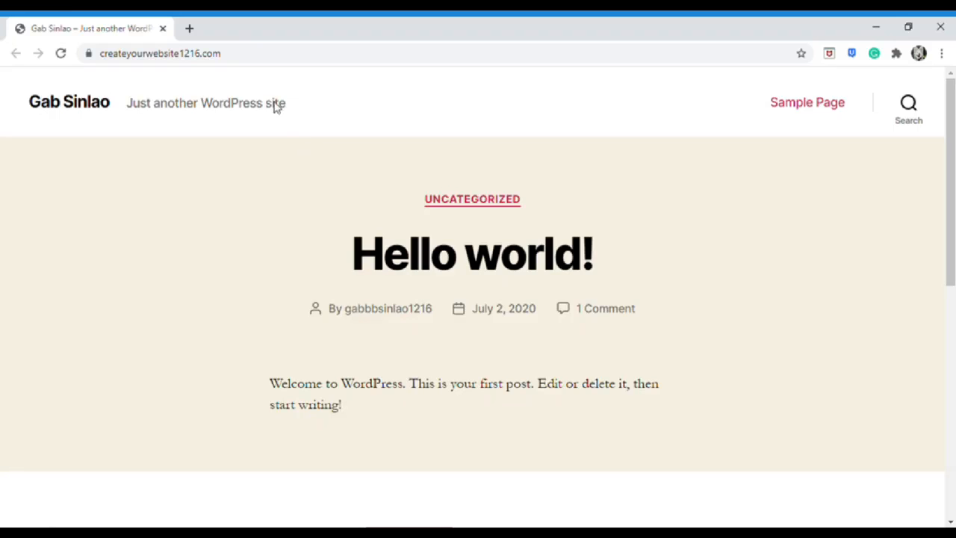
pyautogui.click(260, 60)
# Load createyourwebsite1216.com/wp-admin to reach the WordPress login page
pyautogui.click(255, 61)
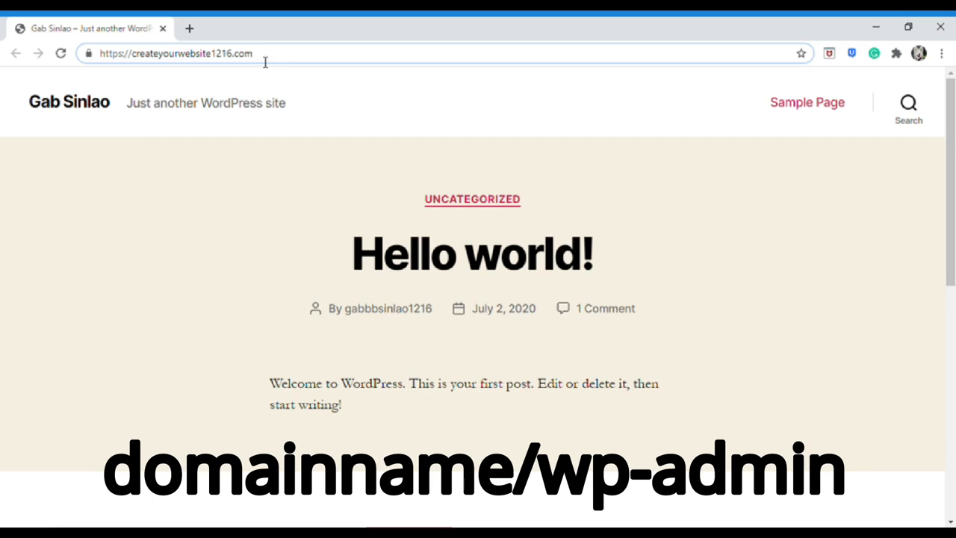
pyautogui.write('?')
pyautogui.press('BackSpace')
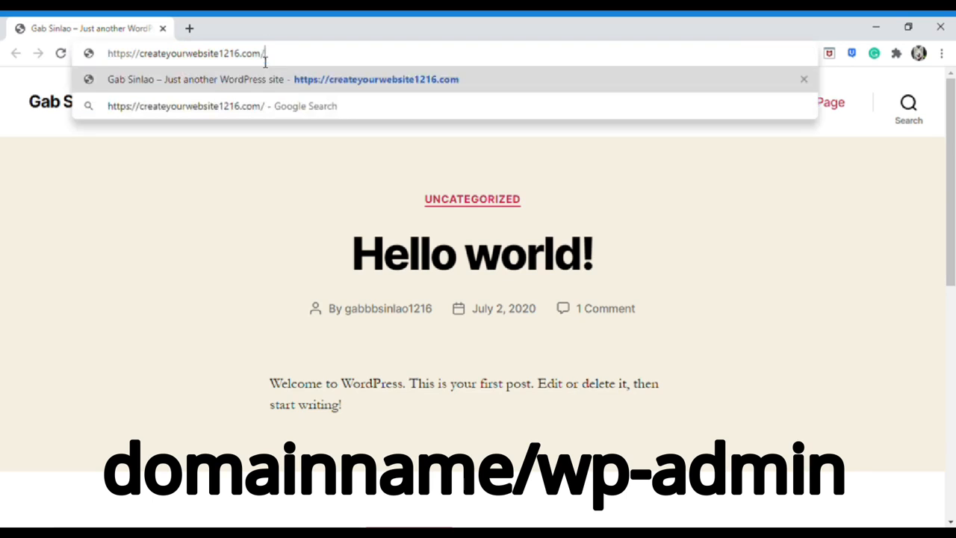
pyautogui.write('/wp')
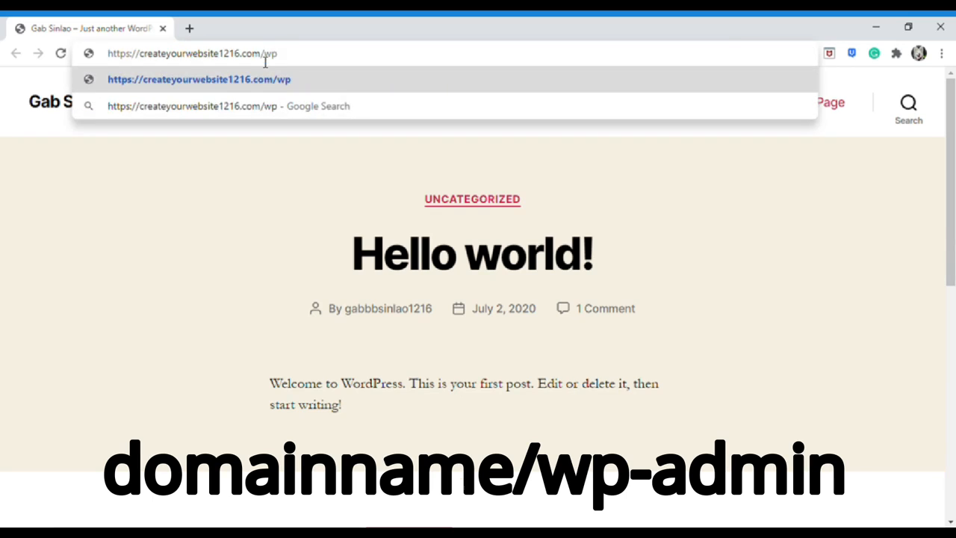
pyautogui.write('-admin')
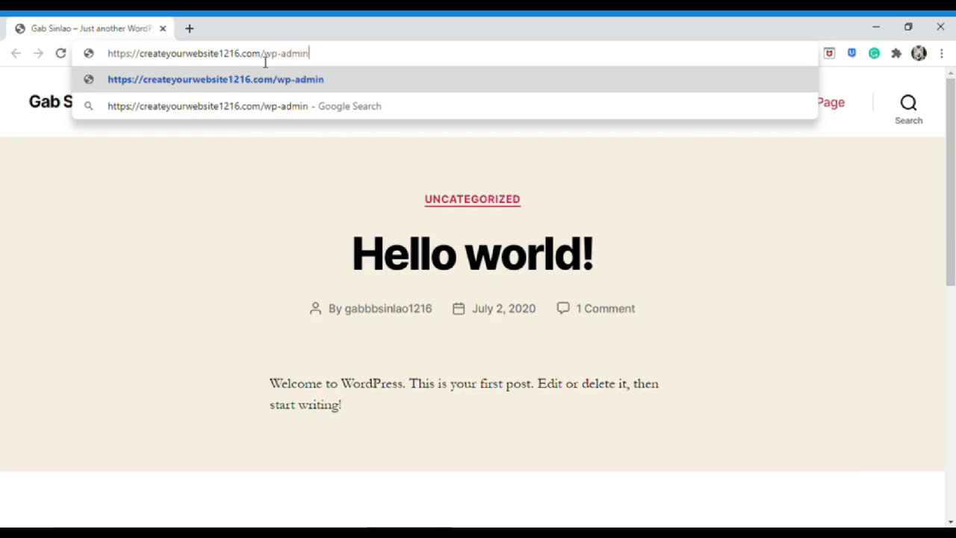
pyautogui.press('Return')
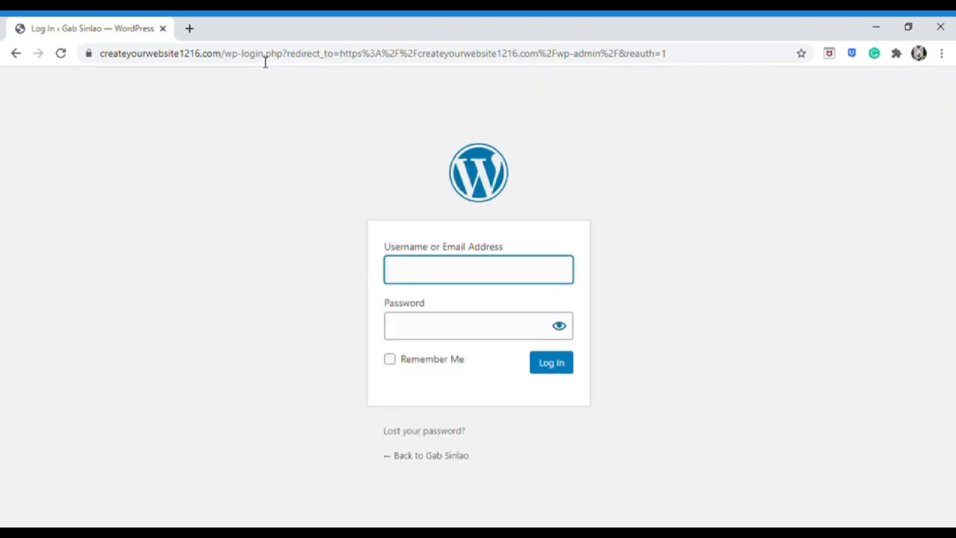
# Sign in with the admin email address and password
pyautogui.click(454, 326)
pyautogui.write('•••••••••')
pyautogui.click(568, 364)
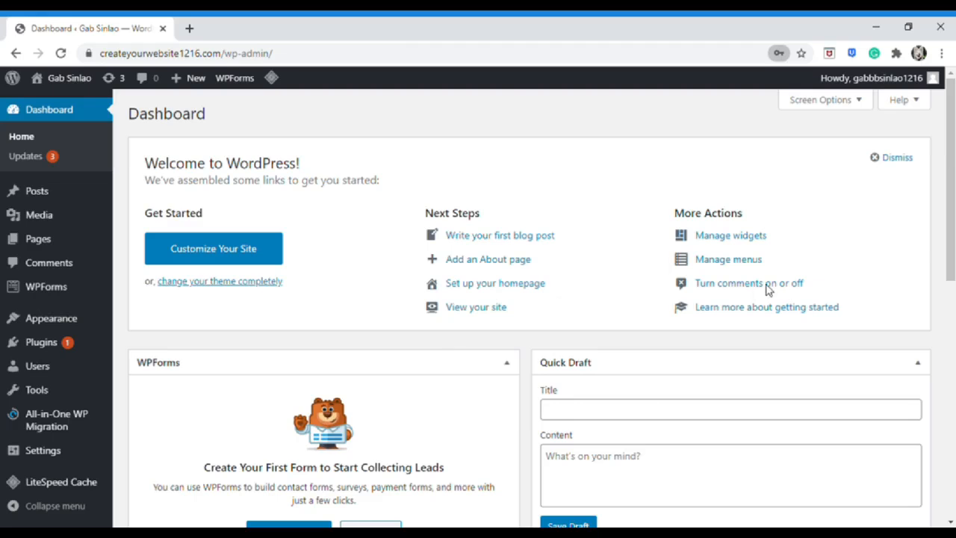
# Dismiss the Welcome to WordPress panel
pyautogui.scroll(-7, 527, 320)
pyautogui.scroll(7, 632, 376)
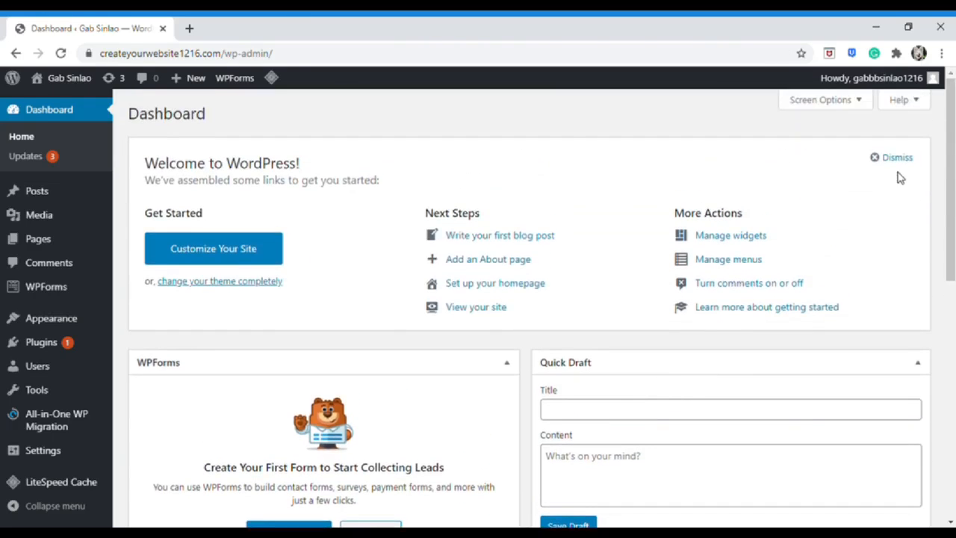
pyautogui.click(893, 158)
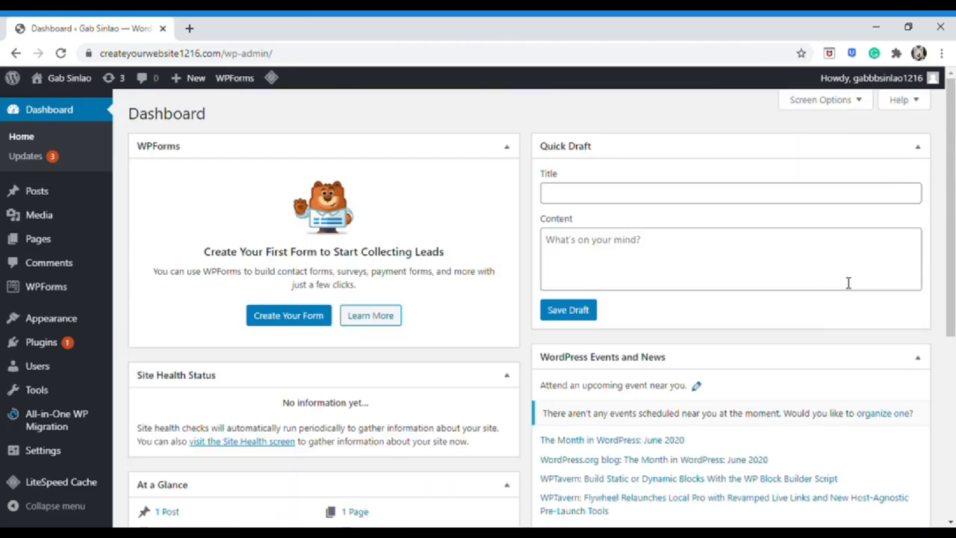
# Hide the Events, Quick Draft, Activity, At a Glance, Site Health and WPForms boxes via Screen Options
pyautogui.click(805, 99)
pyautogui.click(502, 130)
pyautogui.click(433, 130)
pyautogui.click(387, 130)
pyautogui.click(307, 130)
pyautogui.click(211, 130)
pyautogui.click(147, 130)
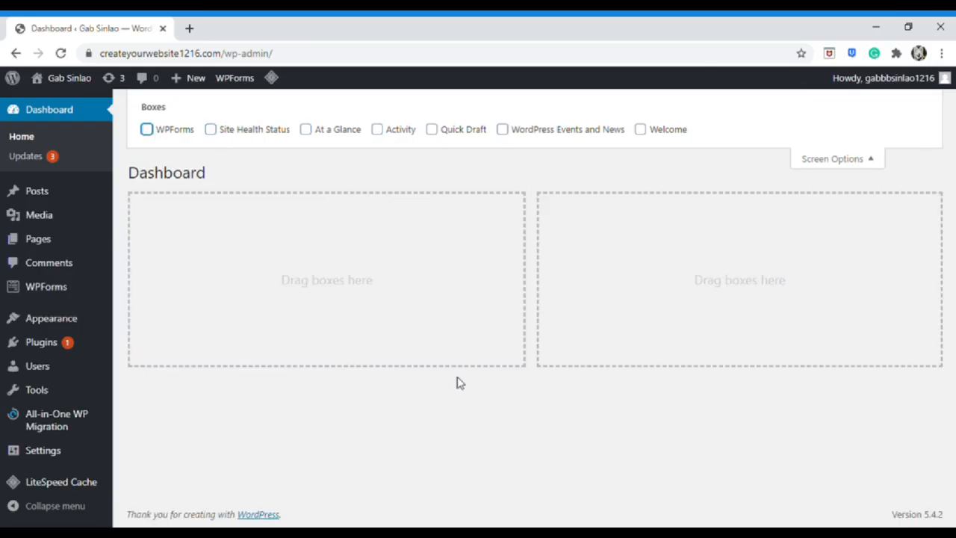
pyautogui.click(837, 159)
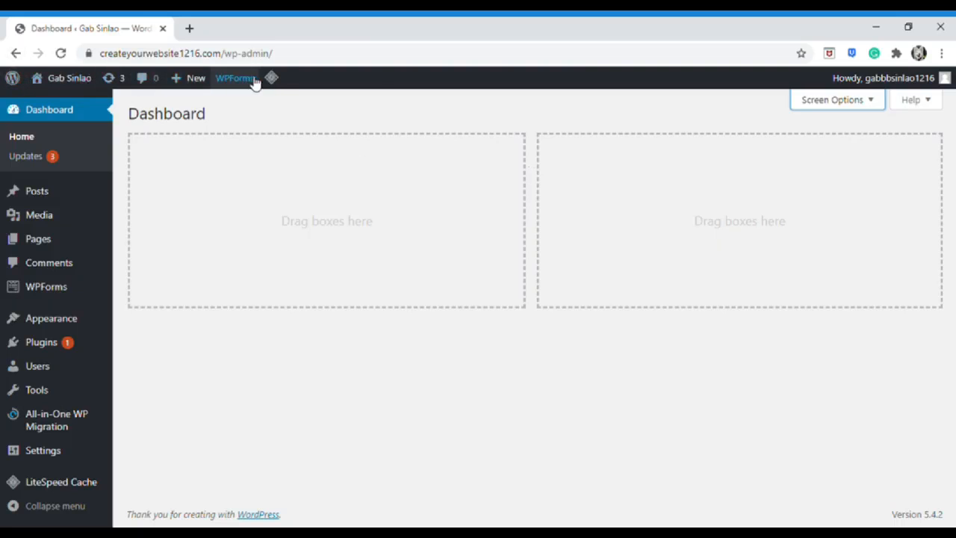
pyautogui.moveTo(40, 88)
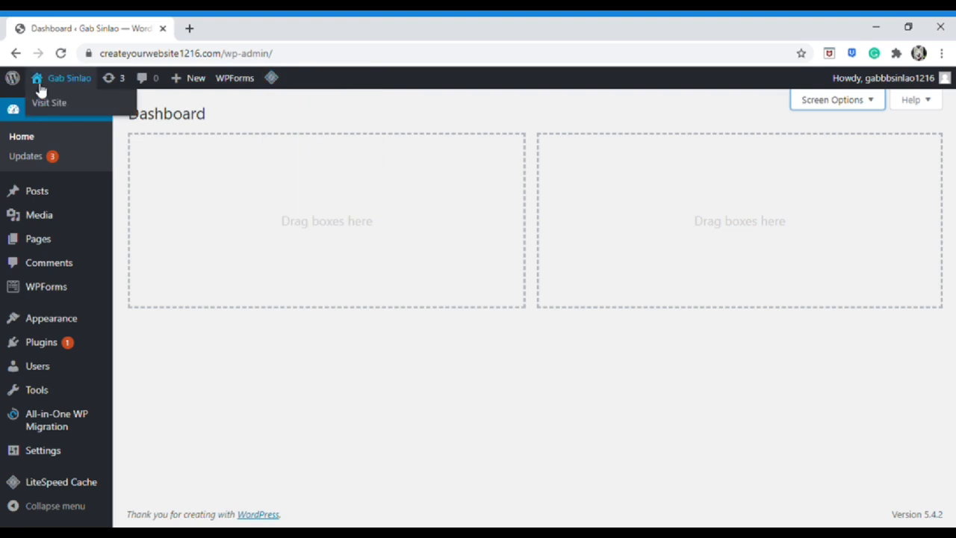
pyautogui.middleClick(83, 107)
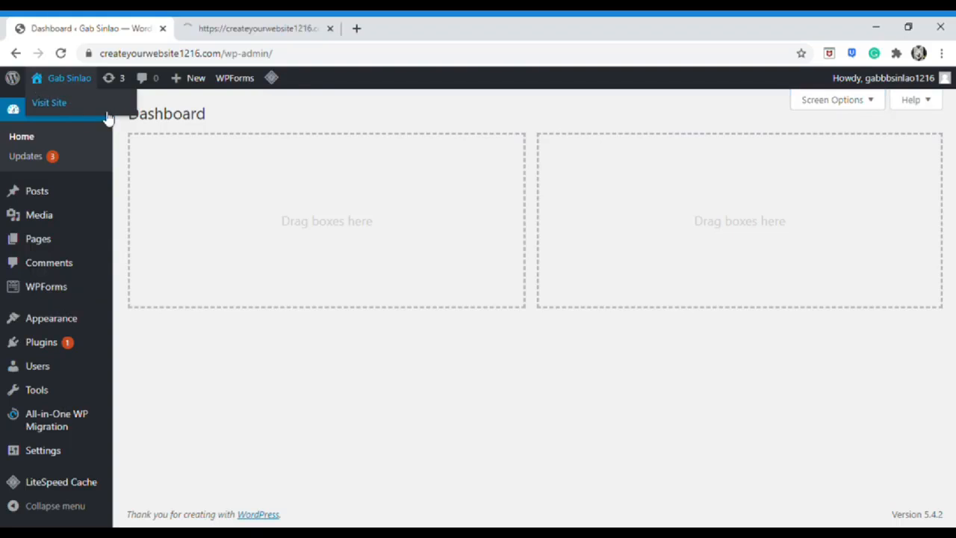
pyautogui.click(288, 22)
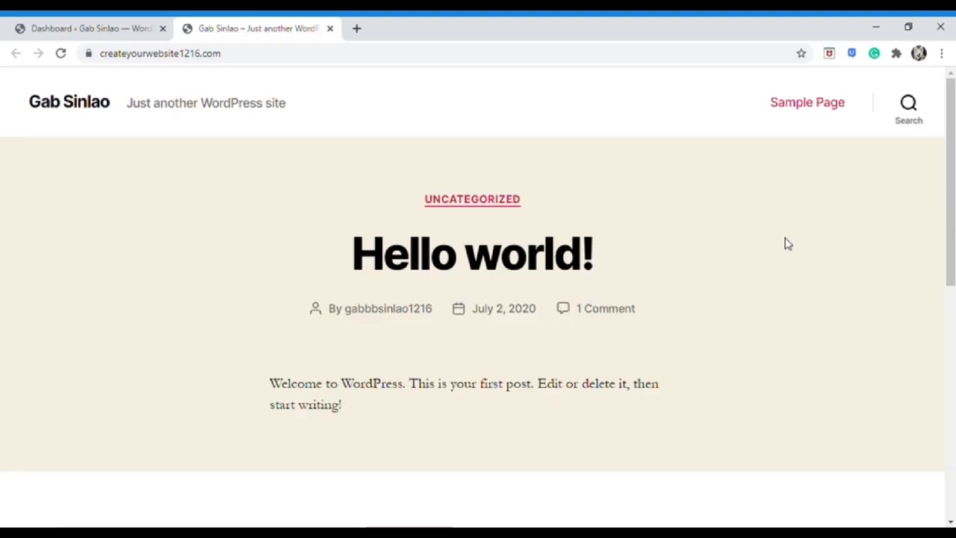
pyautogui.click(329, 29)
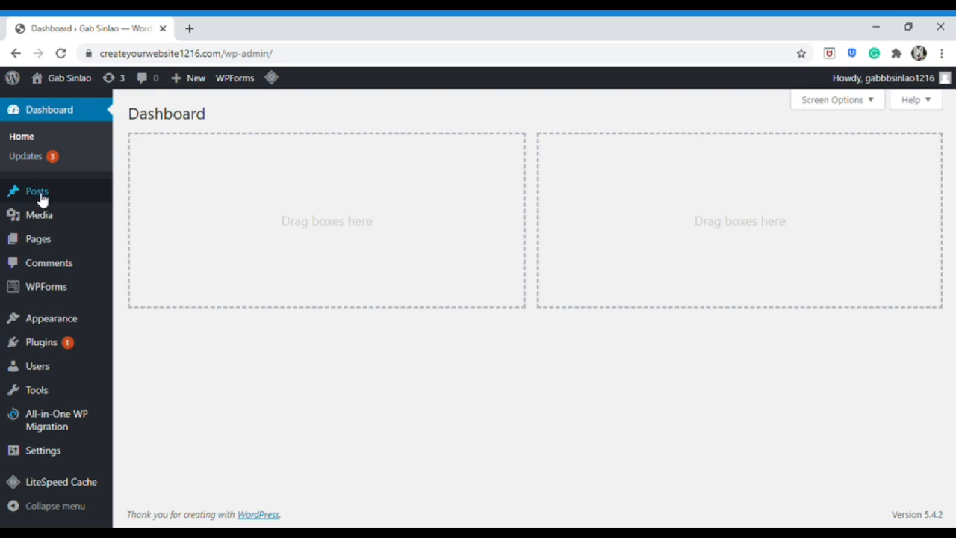
# Browse the admin sidebar menus from Posts to All-in-One WP Migration, ending on the Settings flyout
pyautogui.moveTo(44, 201)
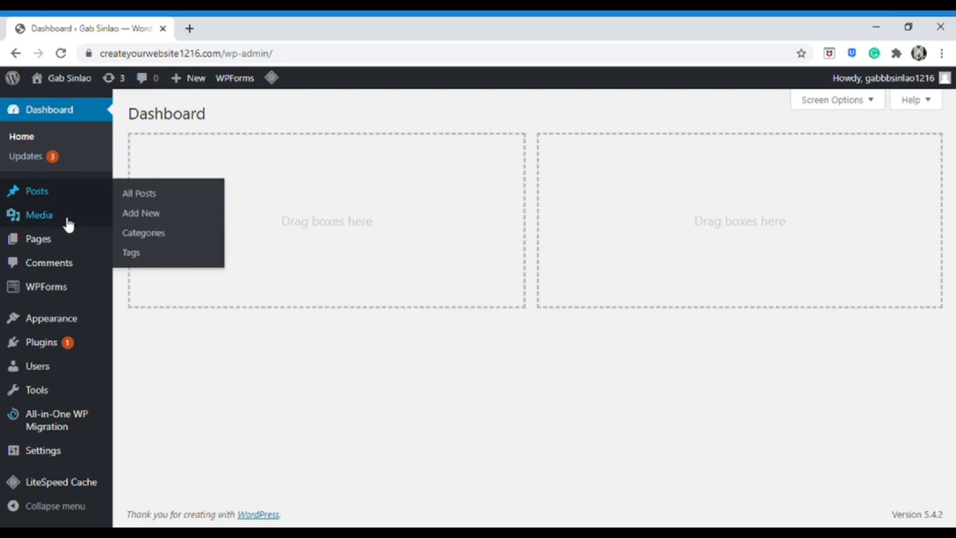
pyautogui.moveTo(67, 224)
pyautogui.moveTo(68, 247)
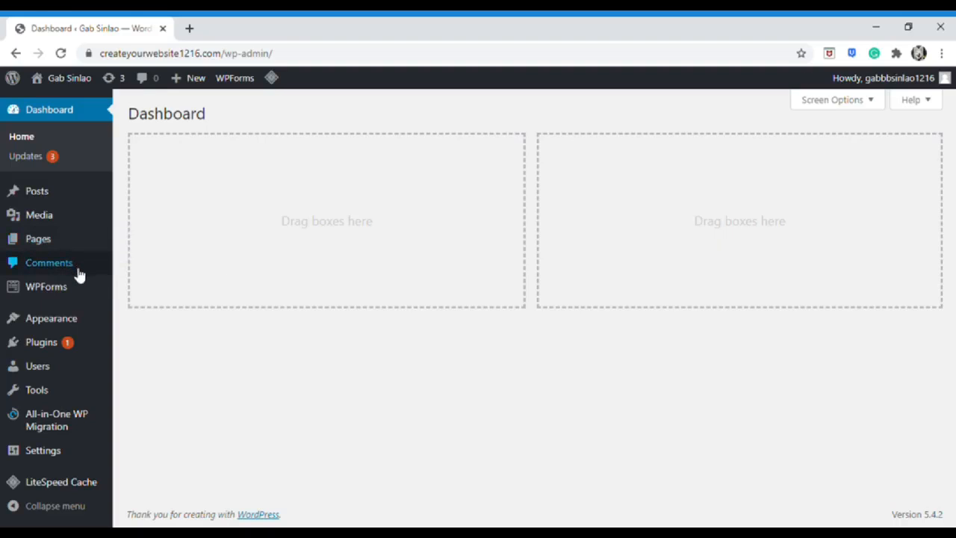
pyautogui.moveTo(79, 298)
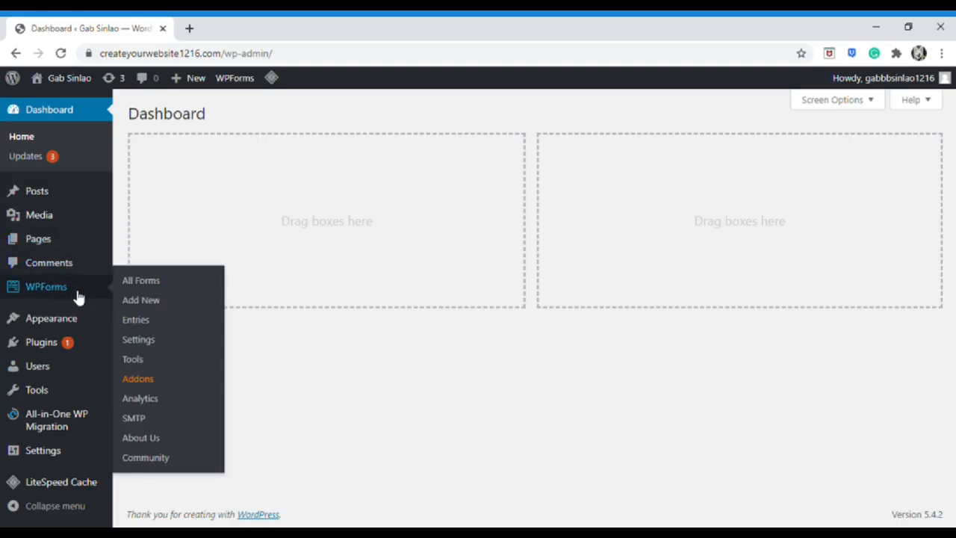
pyautogui.moveTo(87, 321)
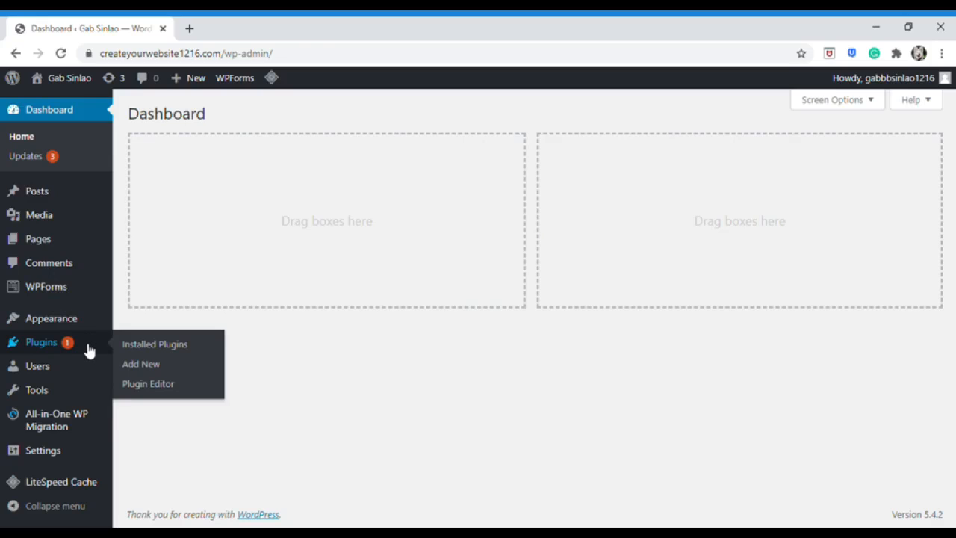
pyautogui.moveTo(87, 366)
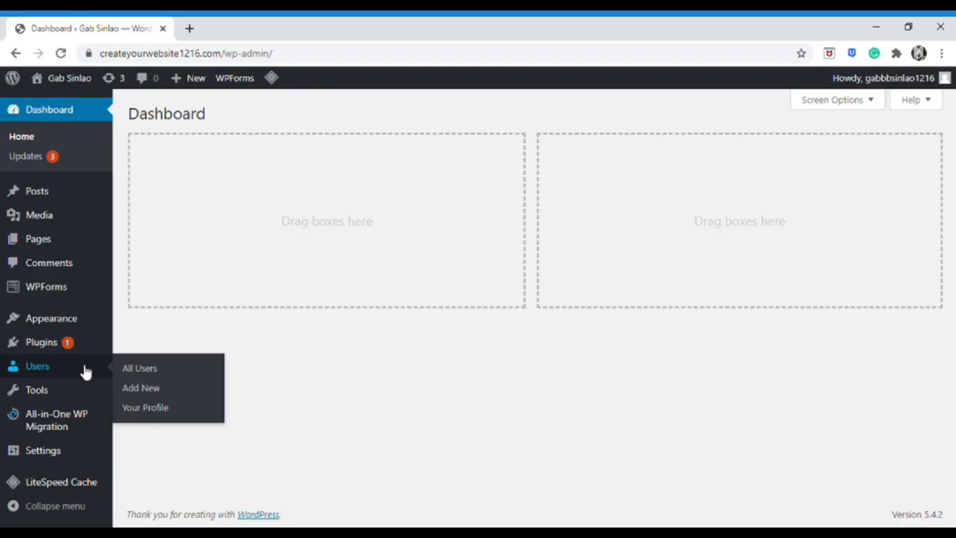
pyautogui.moveTo(86, 388)
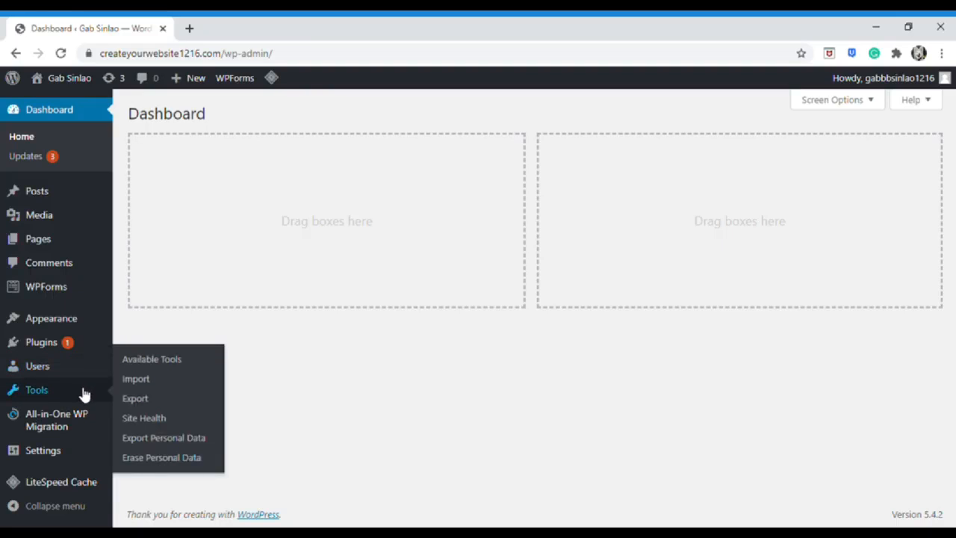
pyautogui.moveTo(87, 432)
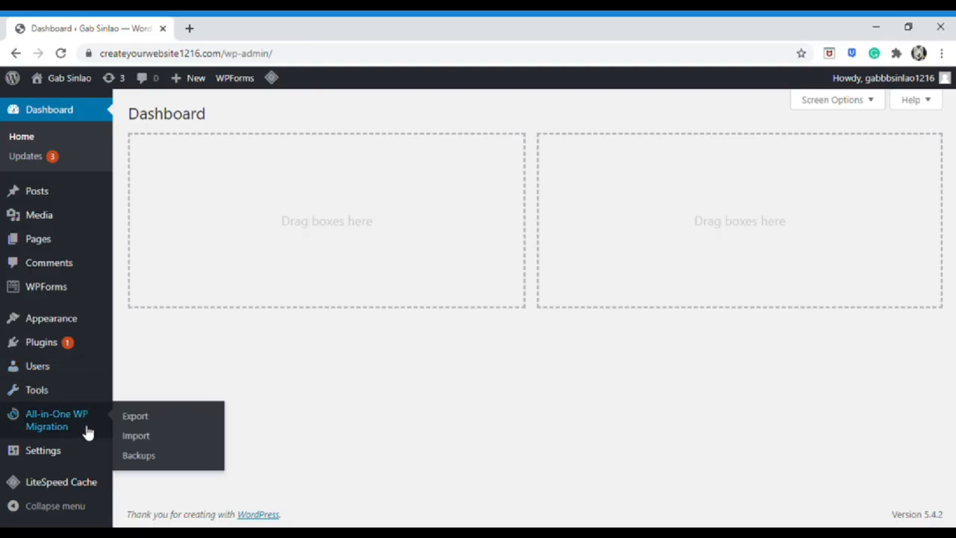
pyautogui.moveTo(78, 455)
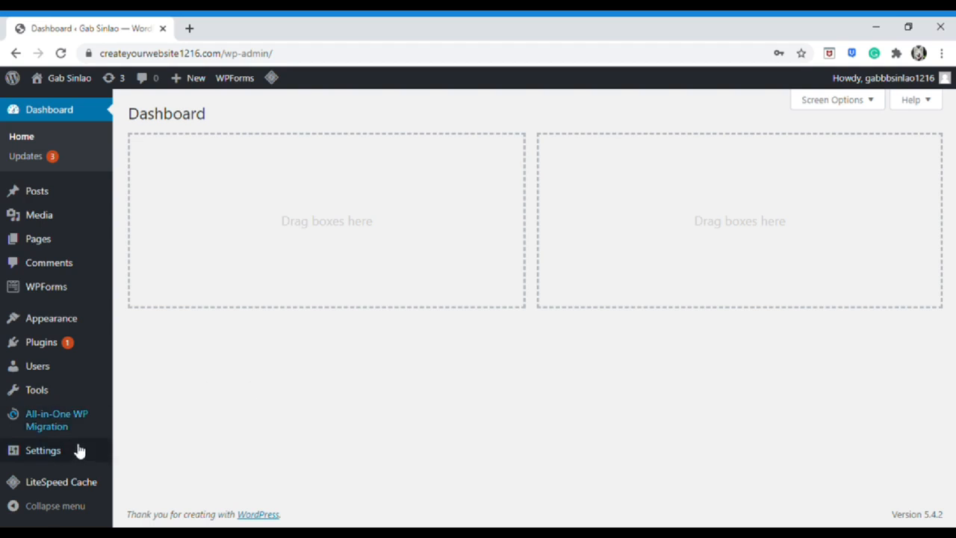
pyautogui.moveTo(78, 452)
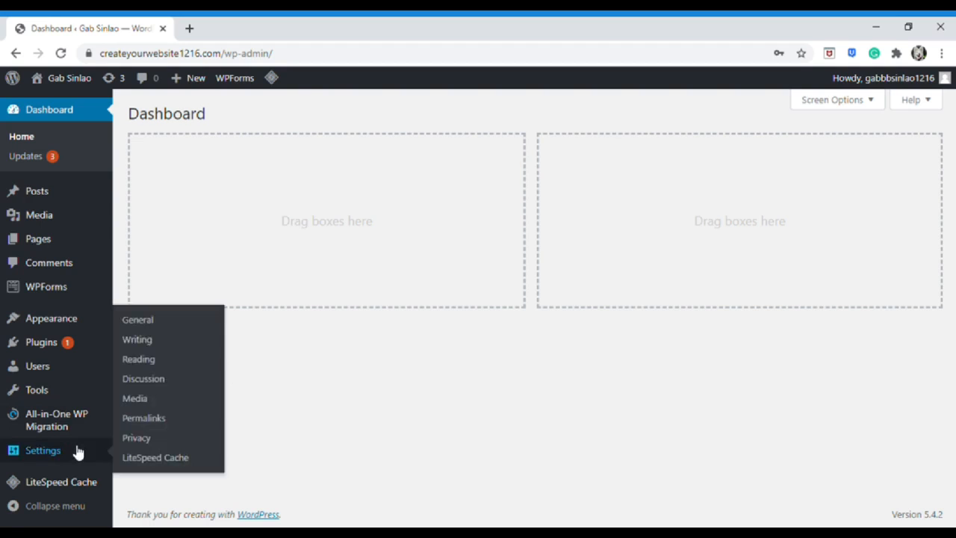
pyautogui.click(168, 422)
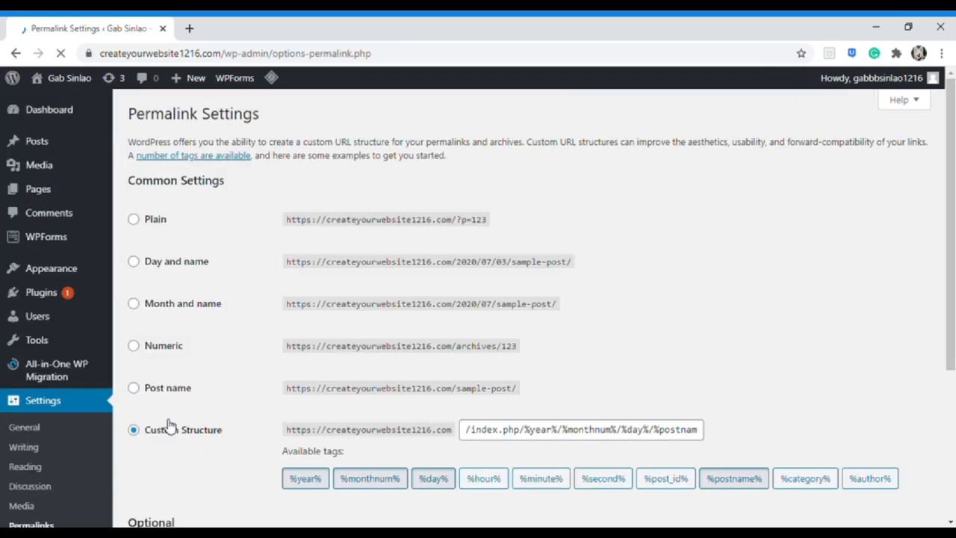
pyautogui.click(135, 389)
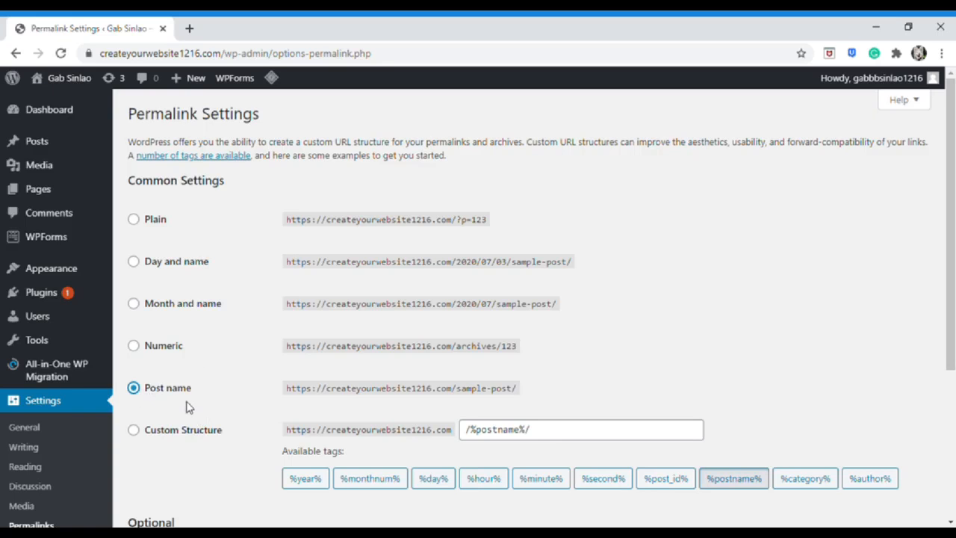
pyautogui.scroll(-3, 186, 407)
pyautogui.click(173, 458)
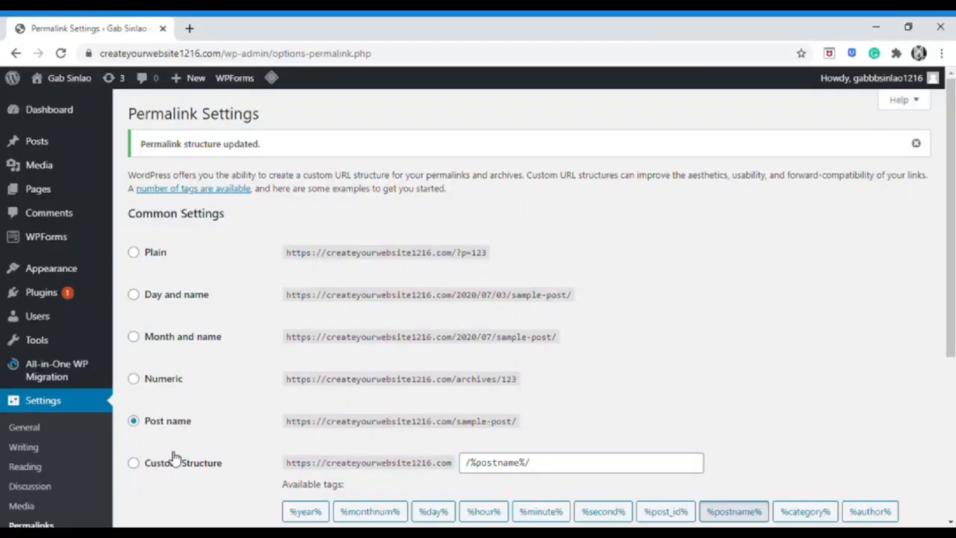
pyautogui.moveTo(60, 319)
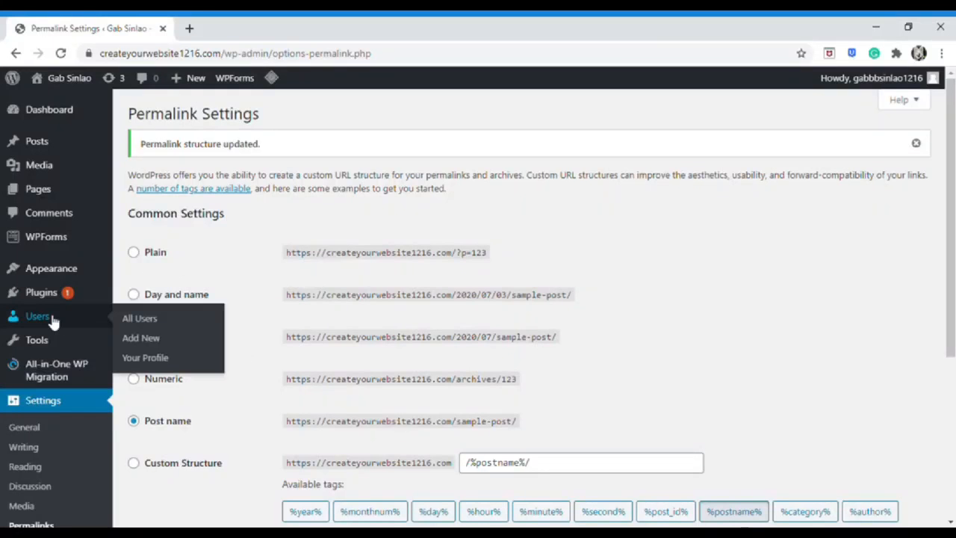
# Set a short first-name nickname, display it publicly, and update the profile
pyautogui.click(163, 358)
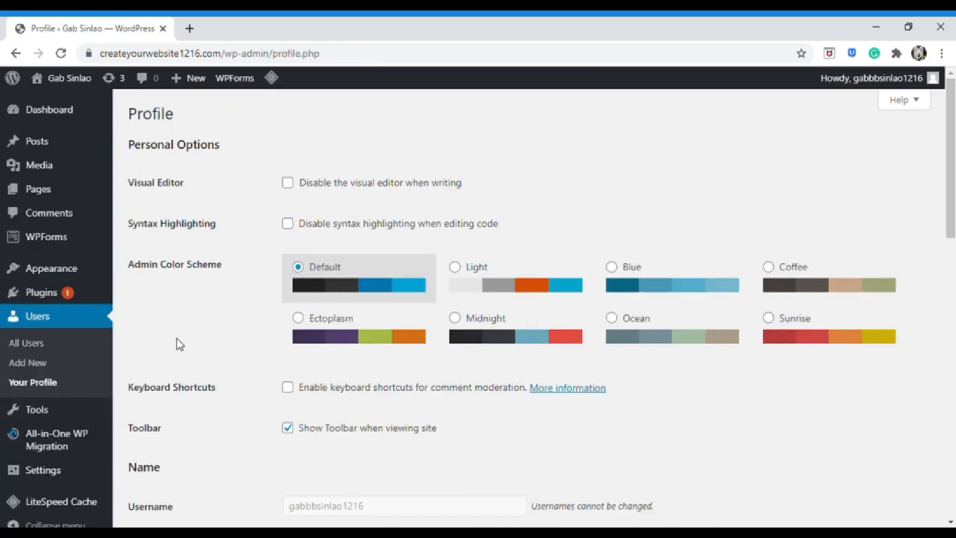
pyautogui.scroll(-5, 179, 343)
pyautogui.doubleClick(384, 282)
pyautogui.write('Gab')
pyautogui.click(378, 326)
pyautogui.click(366, 357)
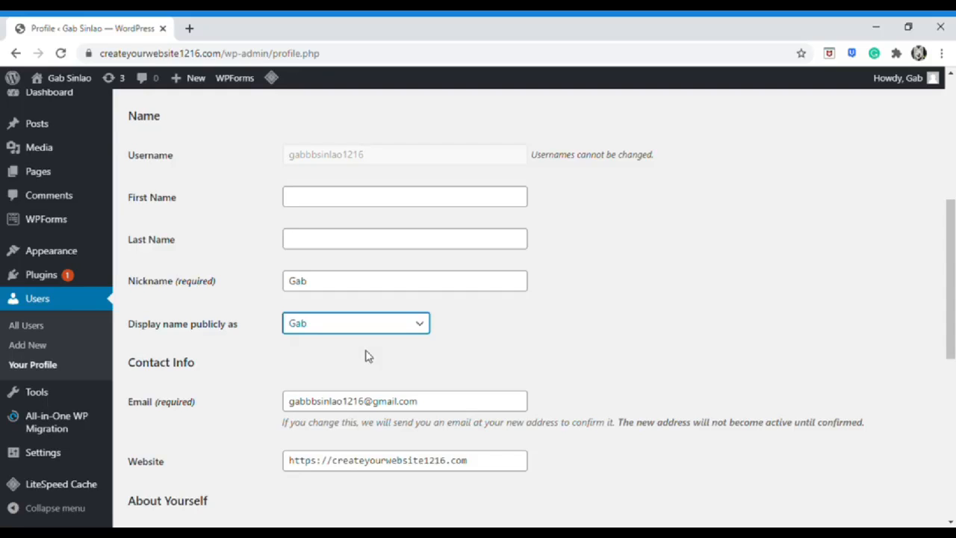
pyautogui.scroll(1, 299, 366)
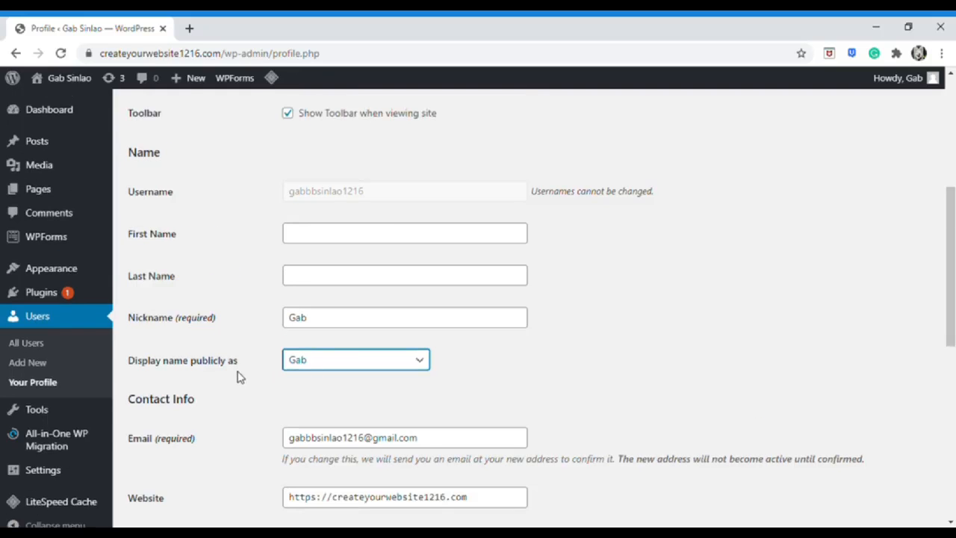
pyautogui.scroll(-8, 224, 418)
pyautogui.click(165, 456)
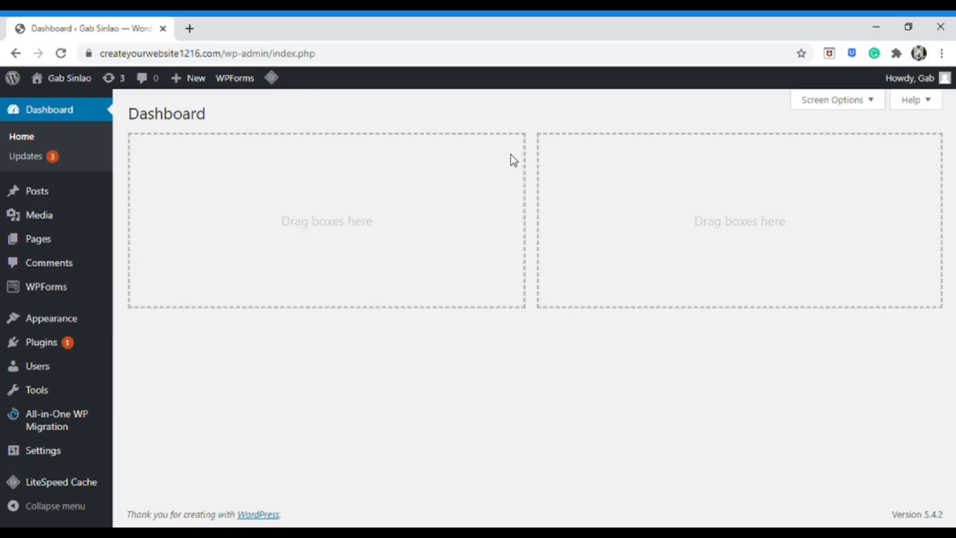
# Open the live site in a second tab, view its front page, then return to the Dashboard
pyautogui.moveTo(84, 83)
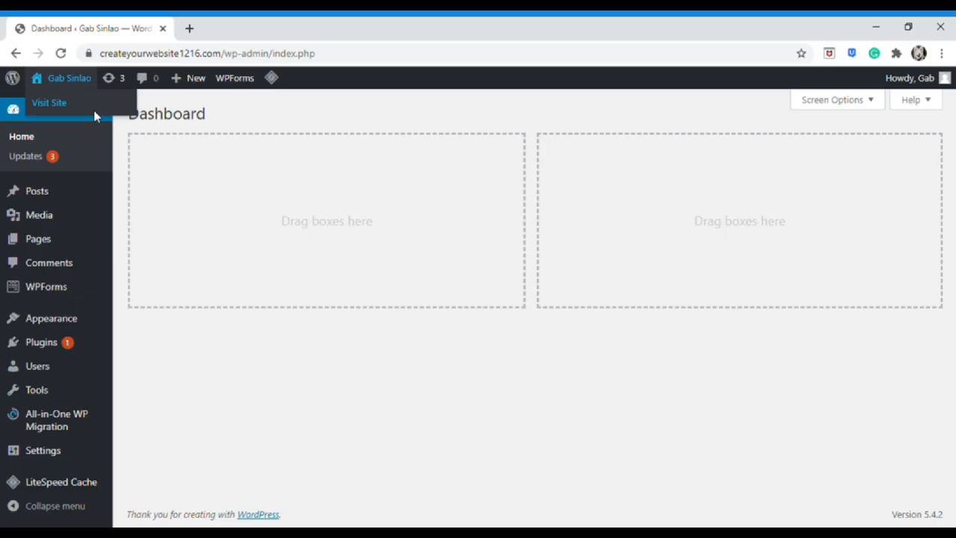
pyautogui.middleClick(95, 110)
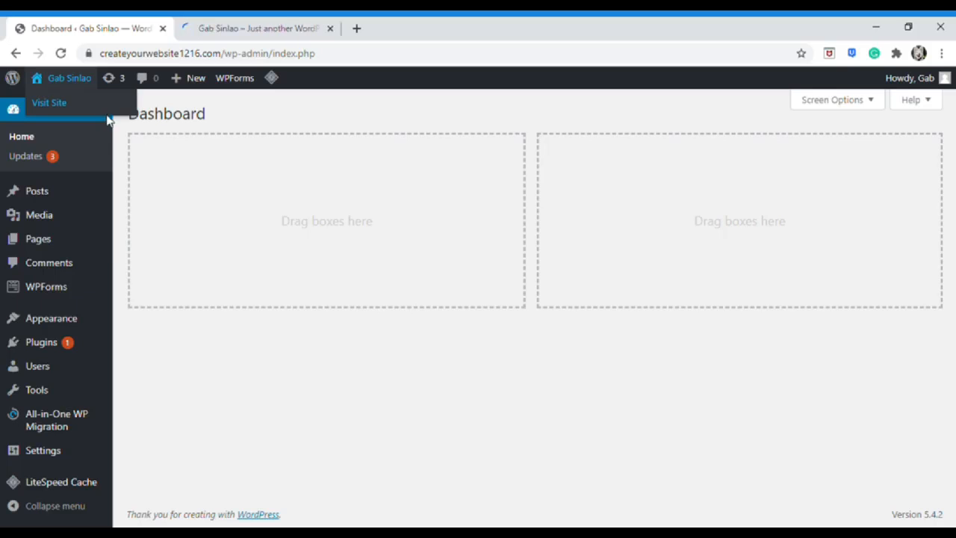
pyautogui.click(253, 29)
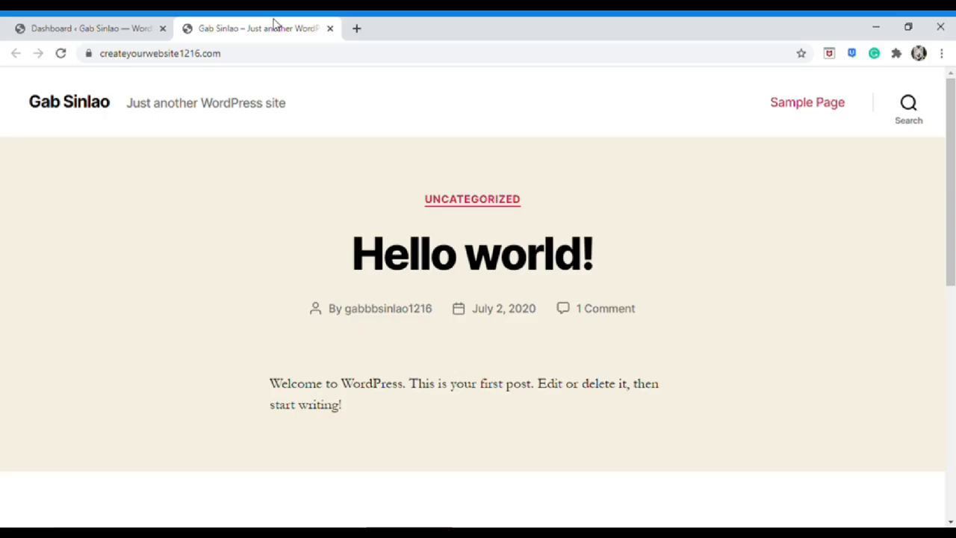
pyautogui.click(95, 28)
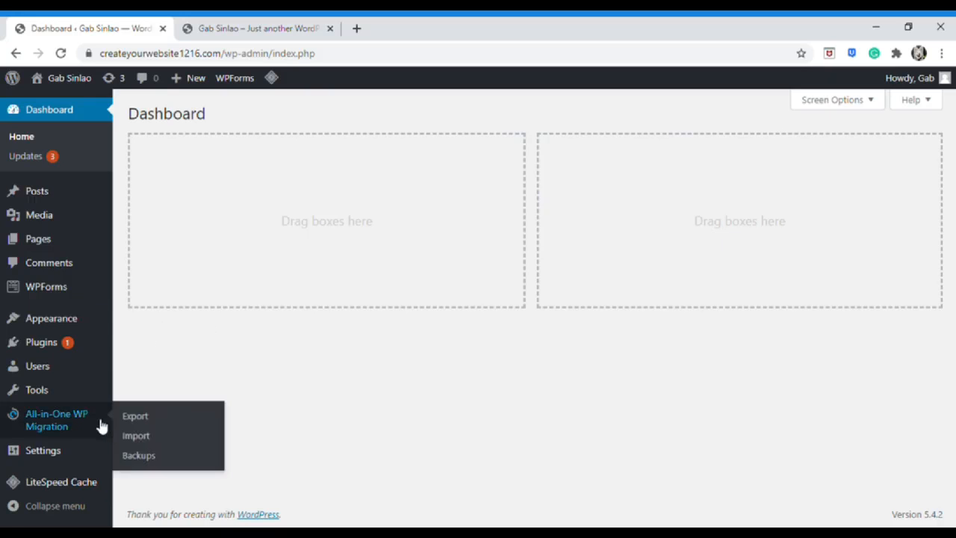
# In General Settings, shorten the Site Title to just the first name
pyautogui.moveTo(73, 452)
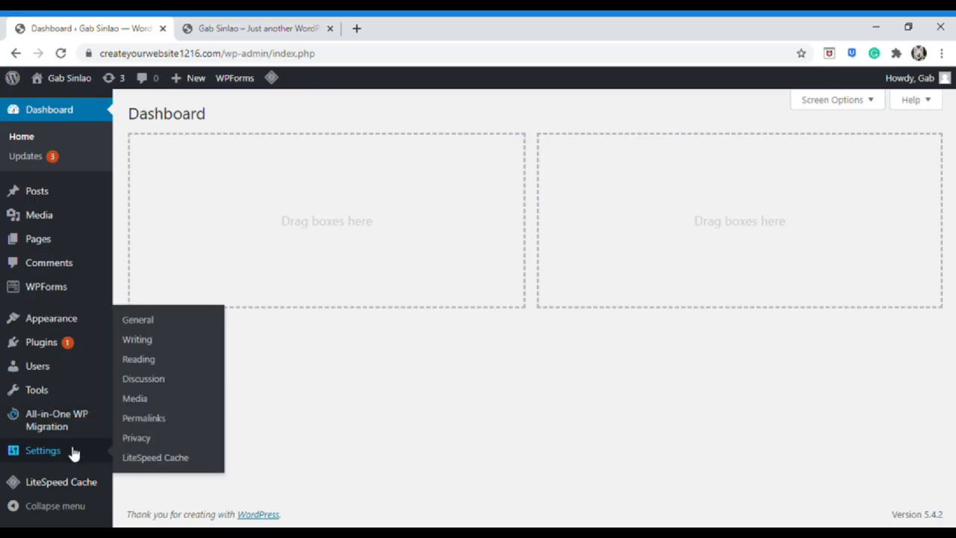
pyautogui.click(155, 321)
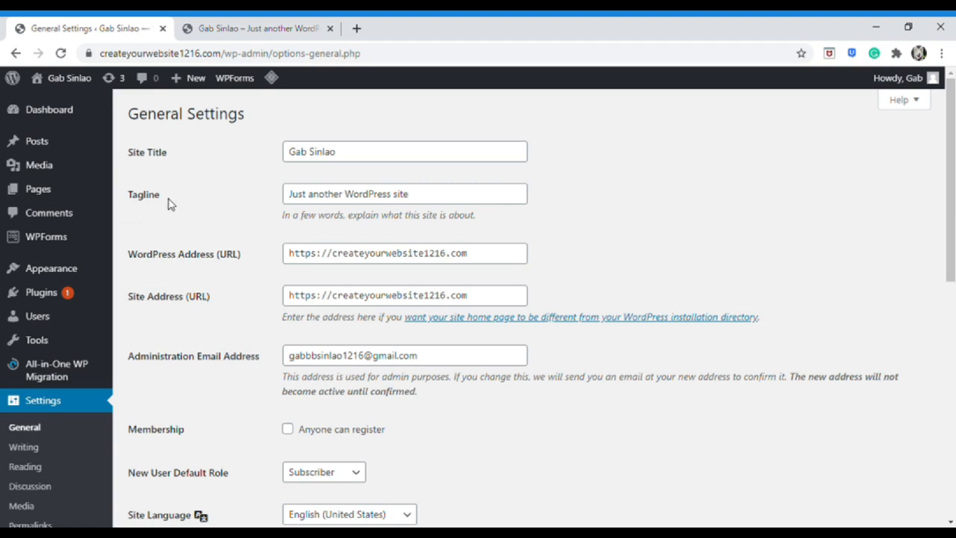
pyautogui.click(353, 153)
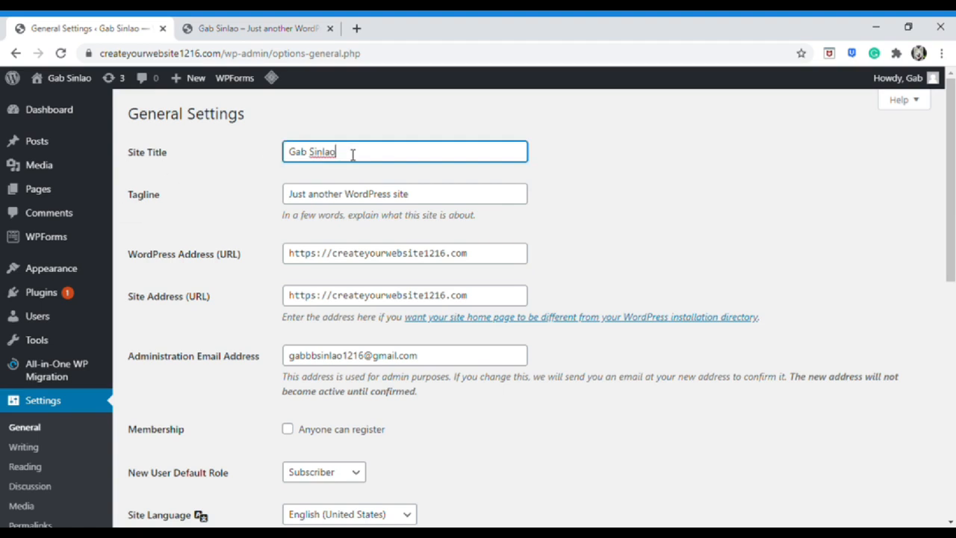
pyautogui.press('BackSpace')
pyautogui.press('BackSpace')
pyautogui.press('BackSpace')
pyautogui.press('BackSpace')
pyautogui.press('BackSpace')
pyautogui.press('BackSpace')
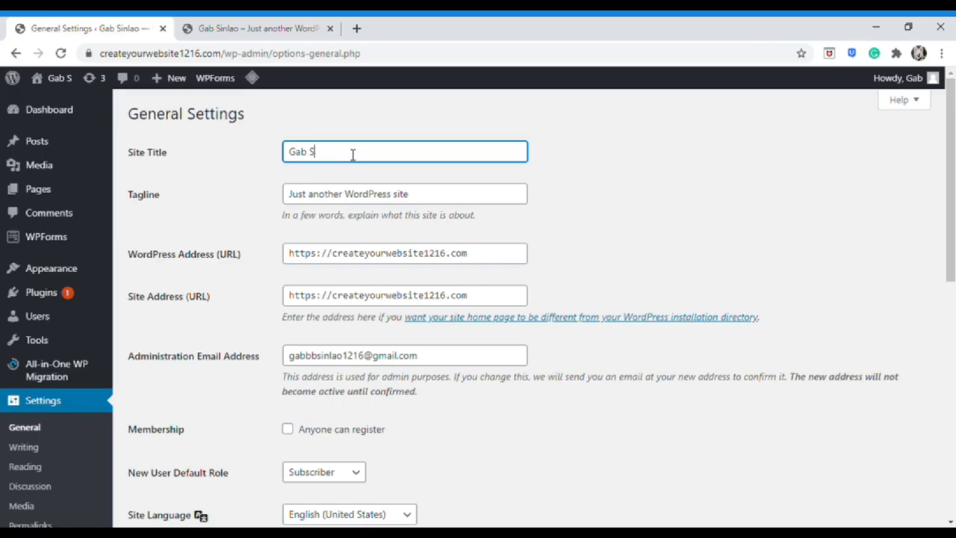
# Replace the tagline with 'How To Make a Website' and save the settings
pyautogui.tripleClick(366, 195)
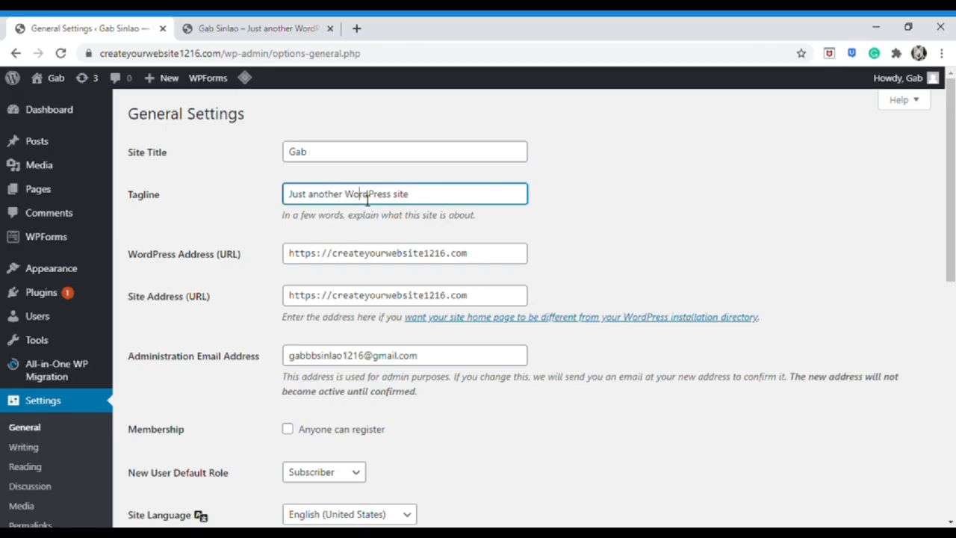
pyautogui.write('How To Make a Website')
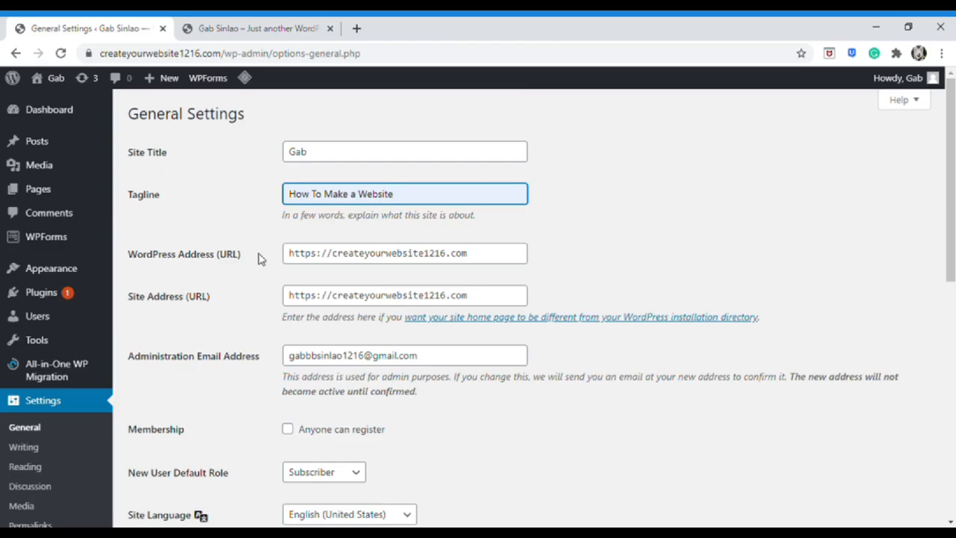
pyautogui.scroll(-7, 261, 261)
pyautogui.click(160, 454)
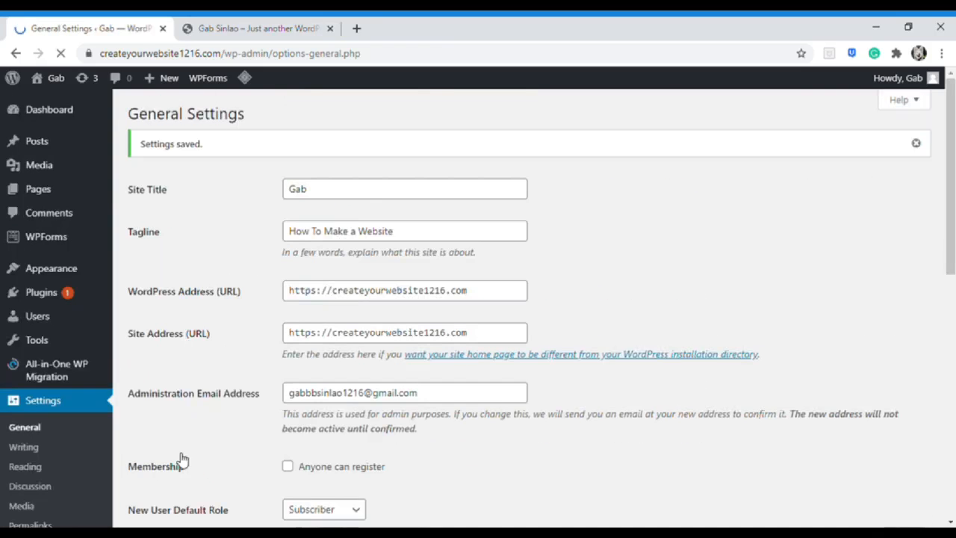
pyautogui.click(215, 29)
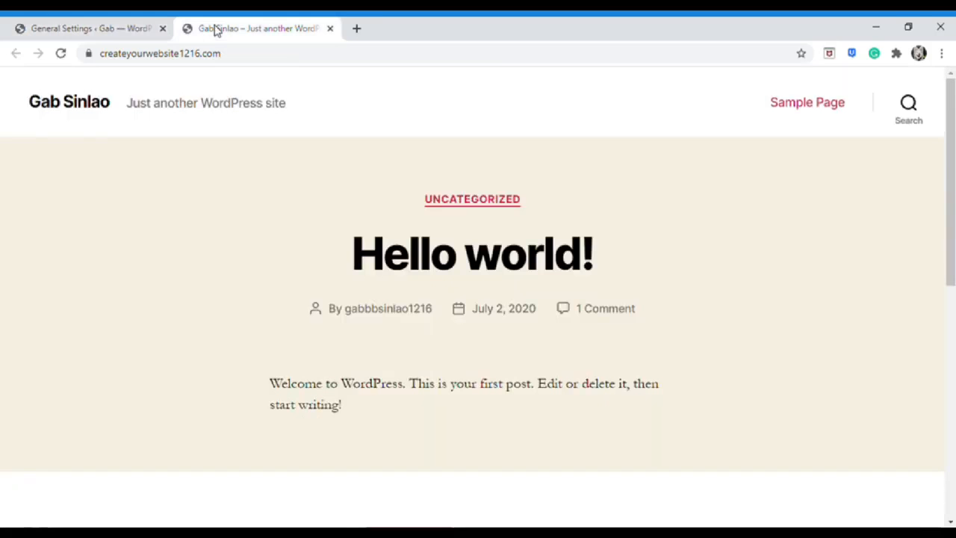
# Reload the live site to confirm the new title and tagline, then return to the Dashboard
pyautogui.click(60, 53)
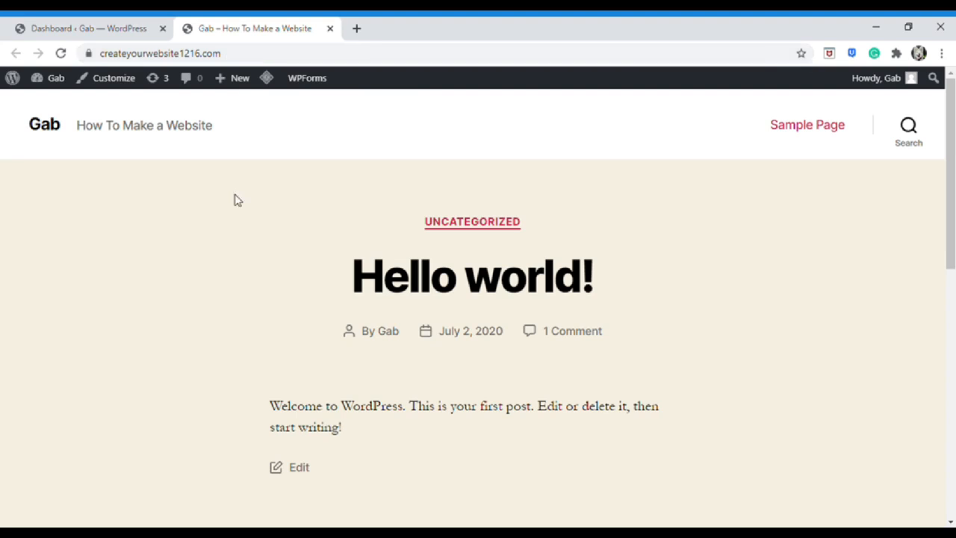
pyautogui.click(98, 22)
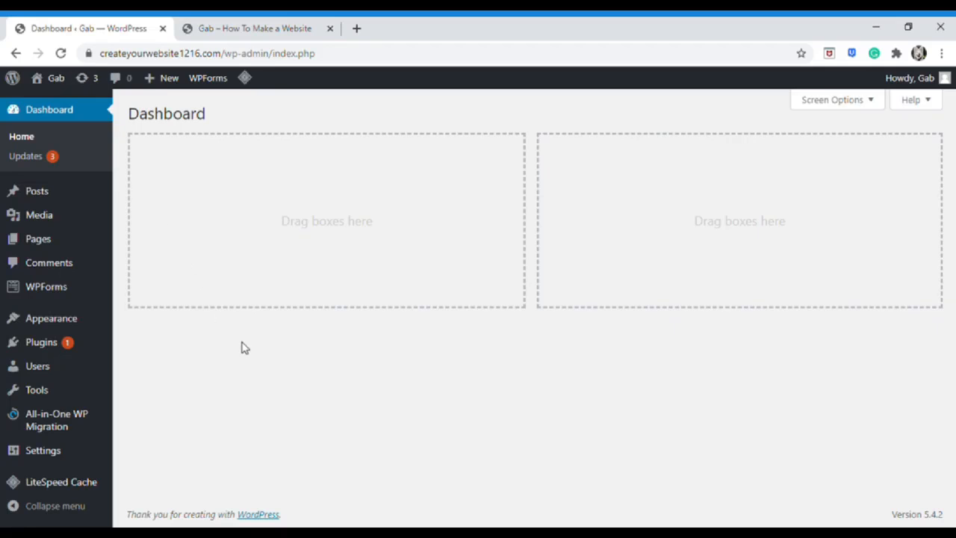
# Create a new page titled 'Home' and publish it
pyautogui.moveTo(56, 247)
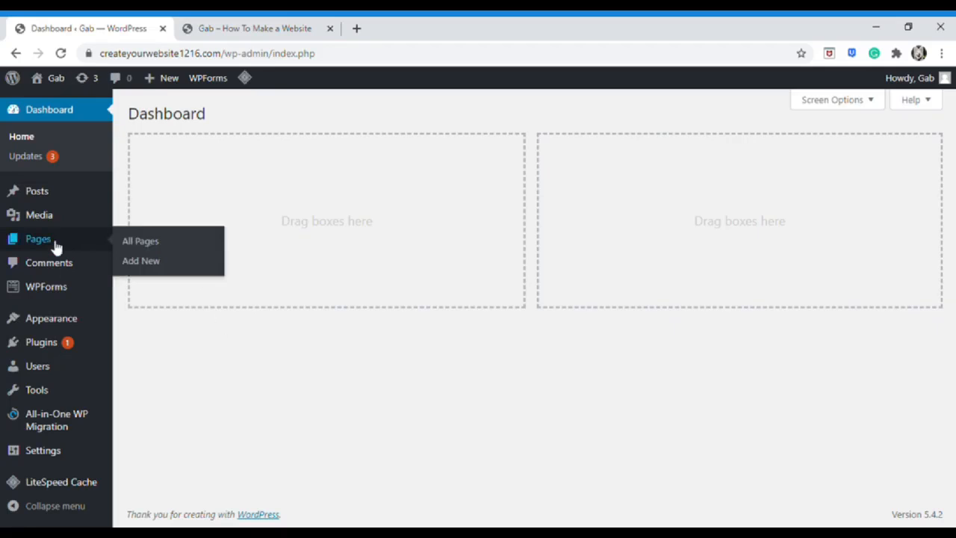
pyautogui.click(141, 262)
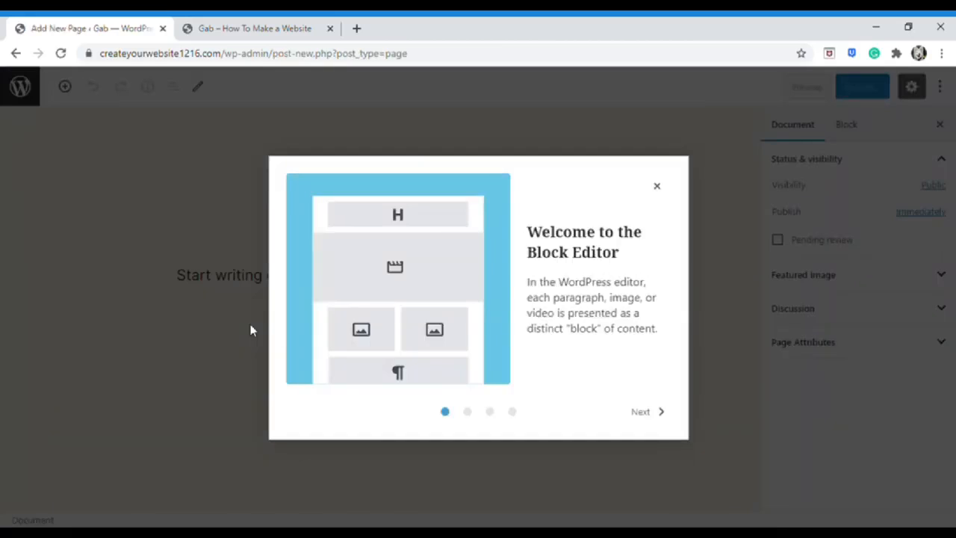
pyautogui.click(648, 412)
pyautogui.click(649, 412)
pyautogui.click(648, 411)
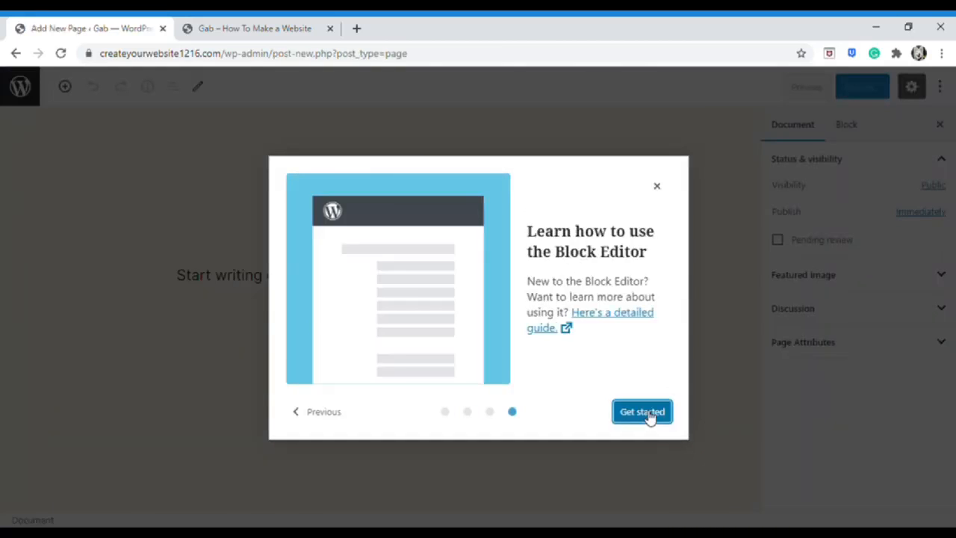
pyautogui.click(656, 186)
pyautogui.click(457, 210)
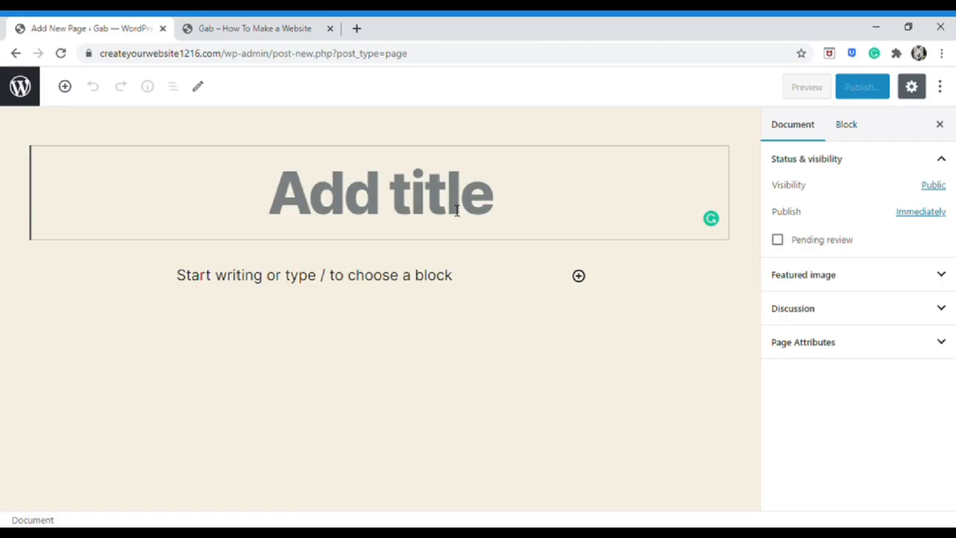
pyautogui.write('Home')
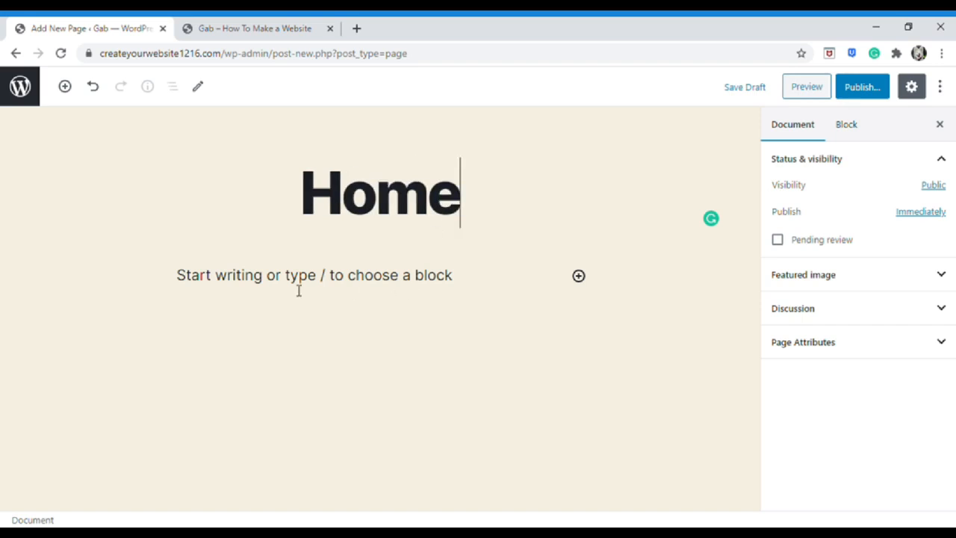
pyautogui.click(868, 86)
pyautogui.click(869, 86)
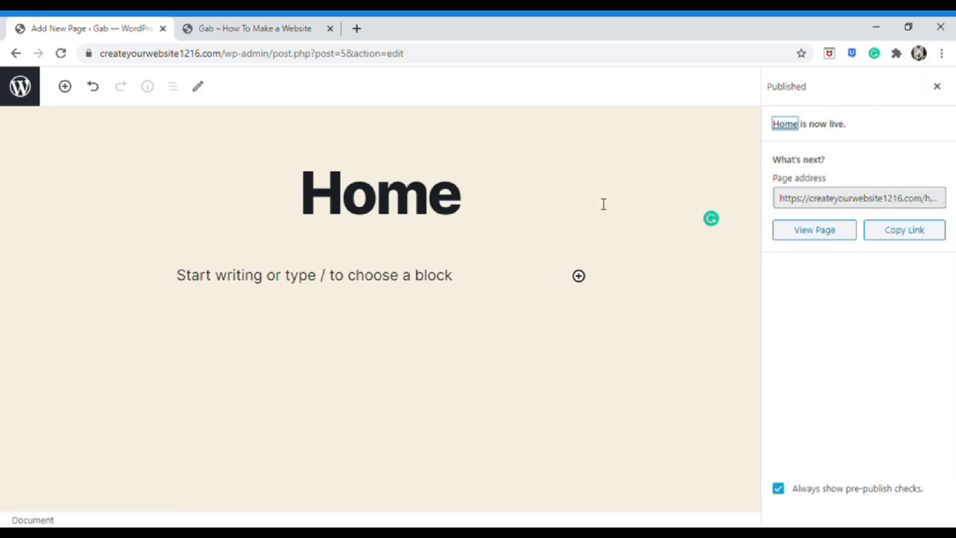
pyautogui.click(20, 86)
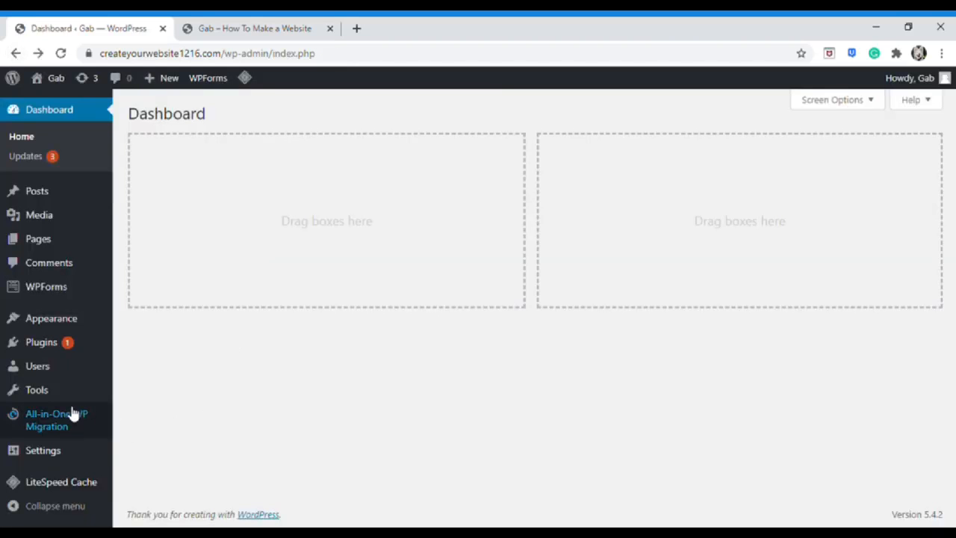
# In Reading Settings, set a static homepage using the 'Home' page and save
pyautogui.moveTo(60, 459)
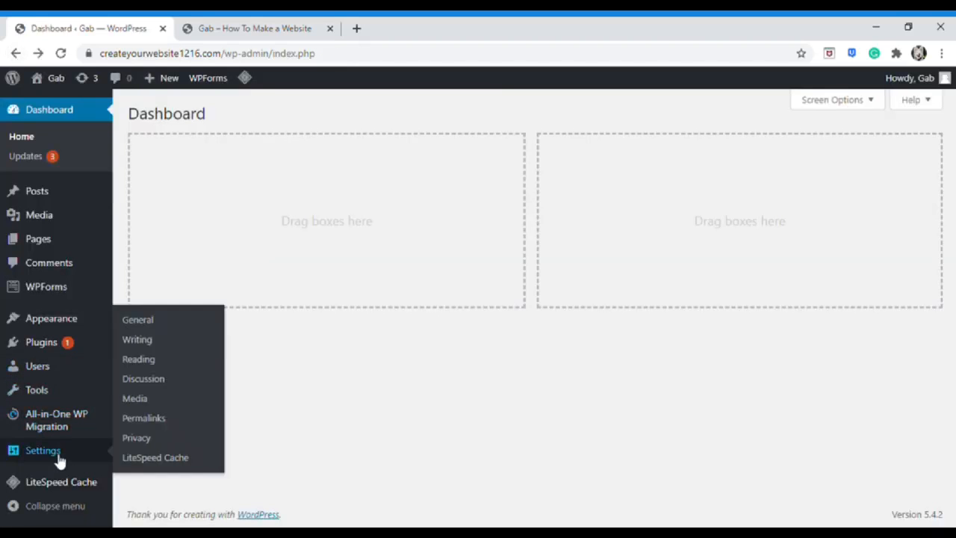
pyautogui.click(144, 360)
pyautogui.click(289, 180)
pyautogui.click(391, 212)
pyautogui.click(378, 248)
pyautogui.click(379, 248)
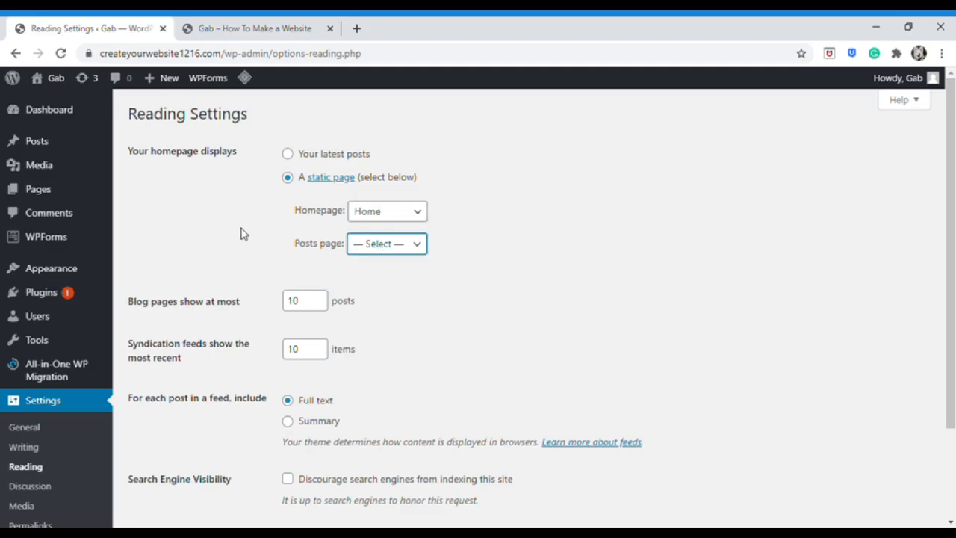
pyautogui.scroll(-3, 241, 233)
pyautogui.click(188, 426)
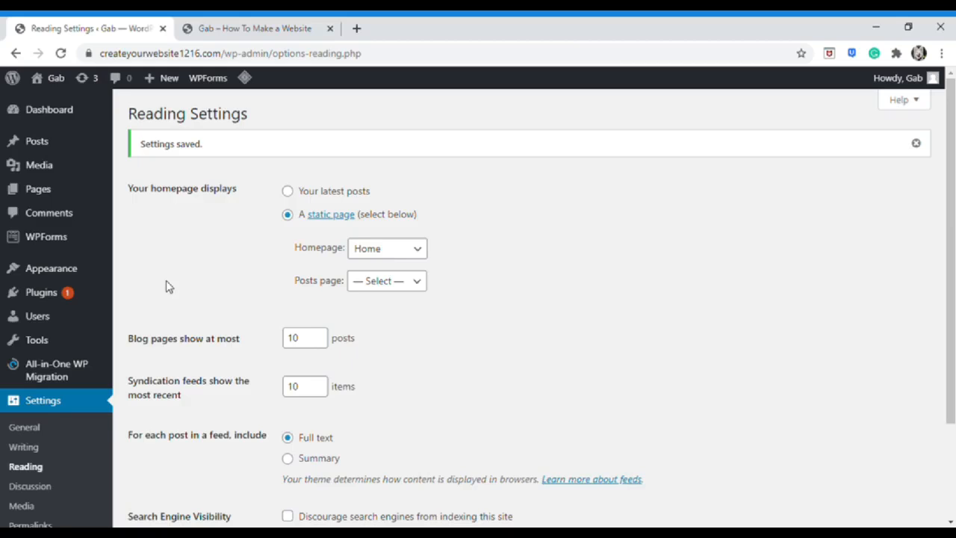
pyautogui.click(235, 28)
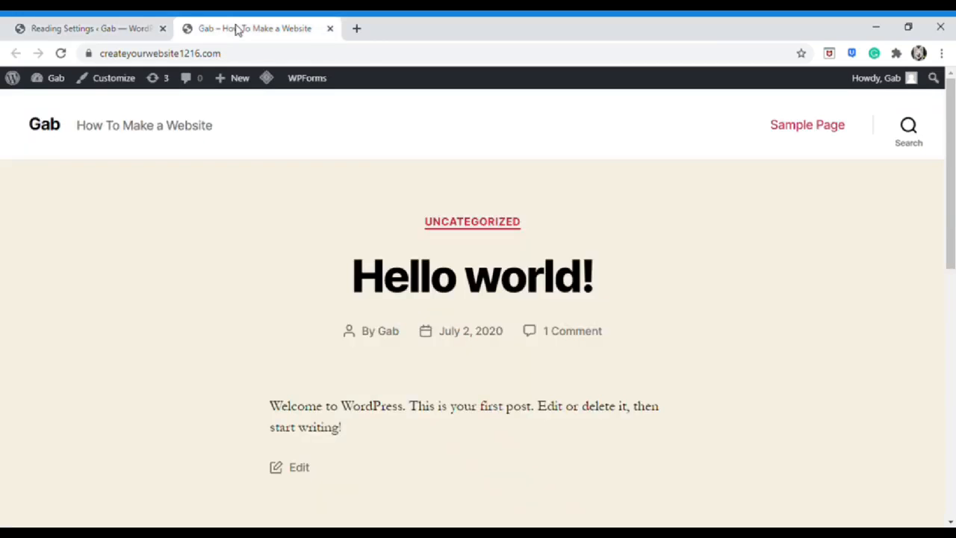
# Reload the site to check the new static homepage, then go to Appearance > Themes
pyautogui.click(62, 54)
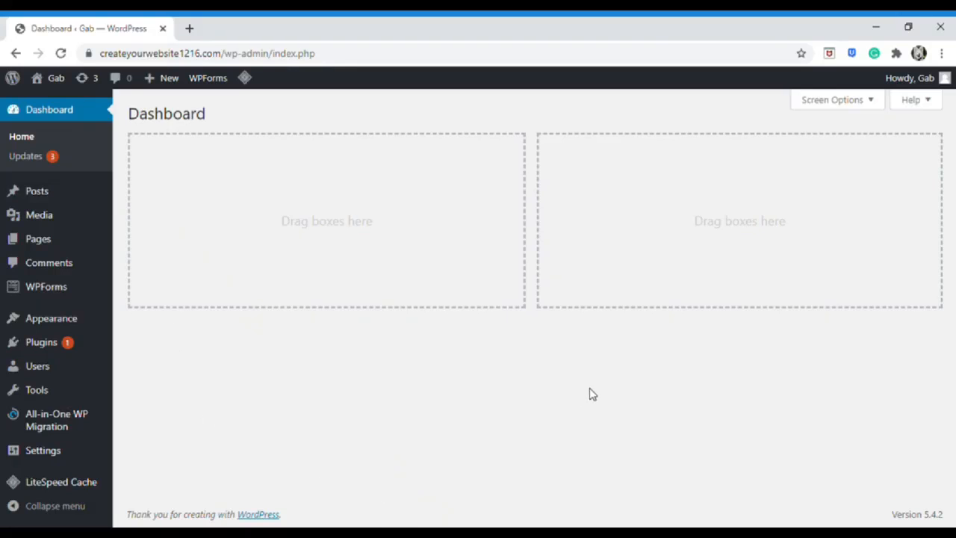
pyautogui.moveTo(92, 324)
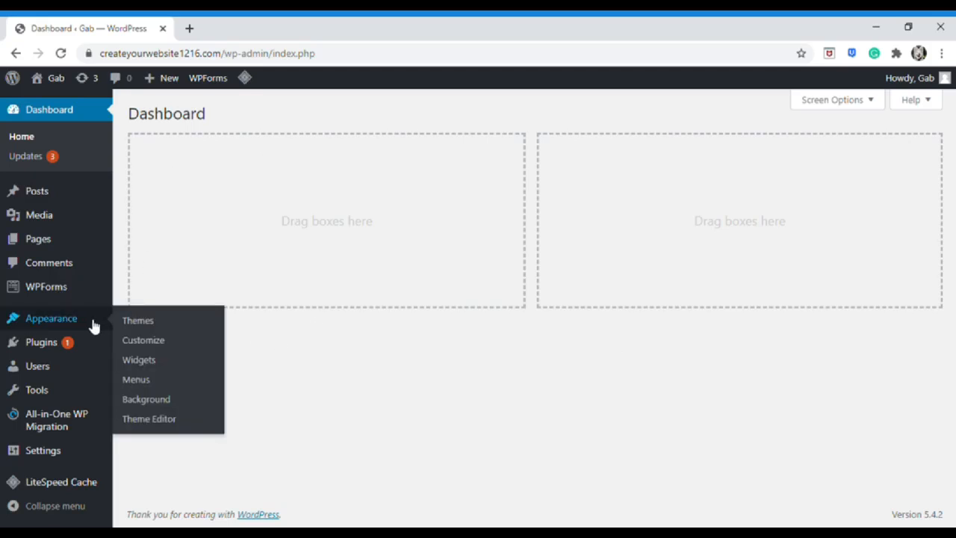
pyautogui.click(138, 327)
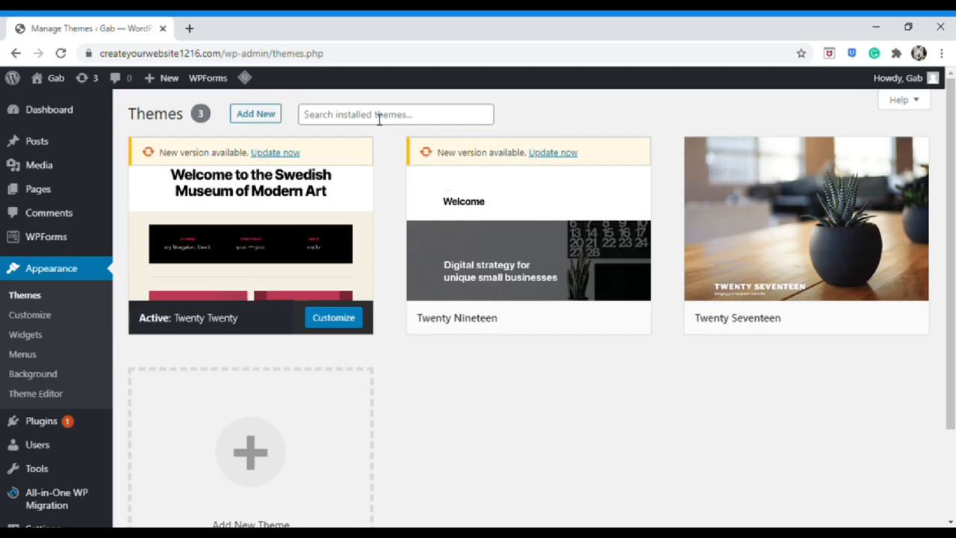
# Review the installed Twenty Twenty, Twenty Nineteen and Twenty Seventeen themes, then go to Add New
pyautogui.scroll(-3, 531, 324)
pyautogui.scroll(3, 530, 355)
pyautogui.click(247, 115)
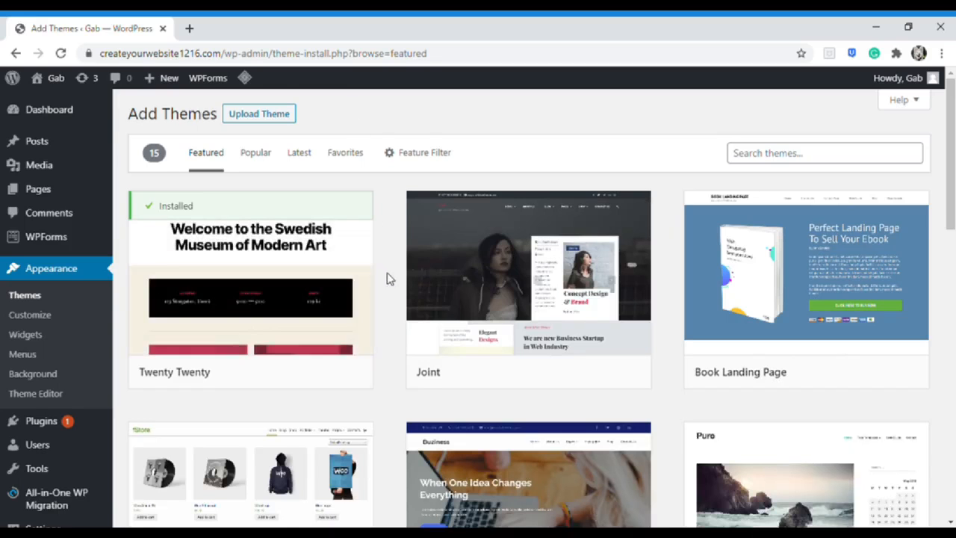
# Scroll through the list of featured themes
pyautogui.scroll(-2, 386, 277)
pyautogui.scroll(-7, 386, 278)
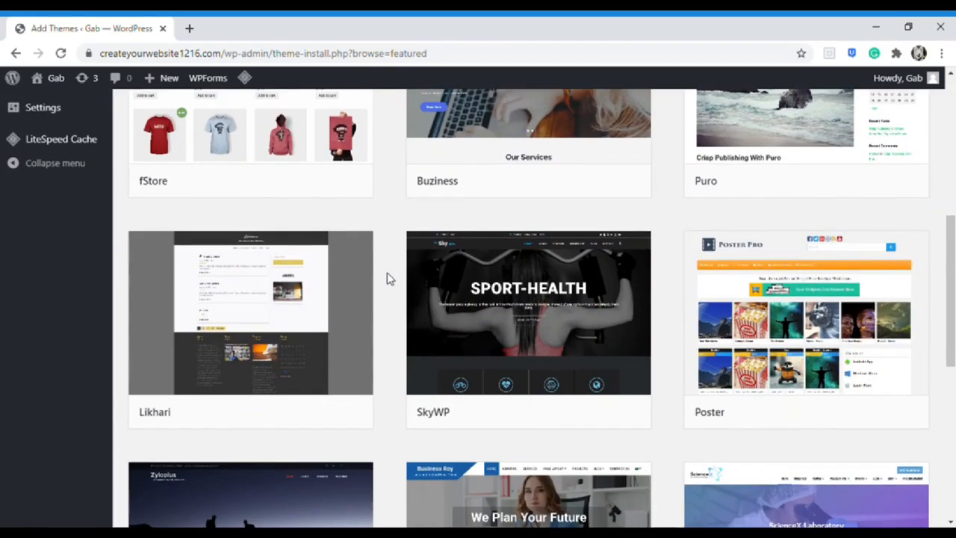
pyautogui.scroll(-4, 387, 278)
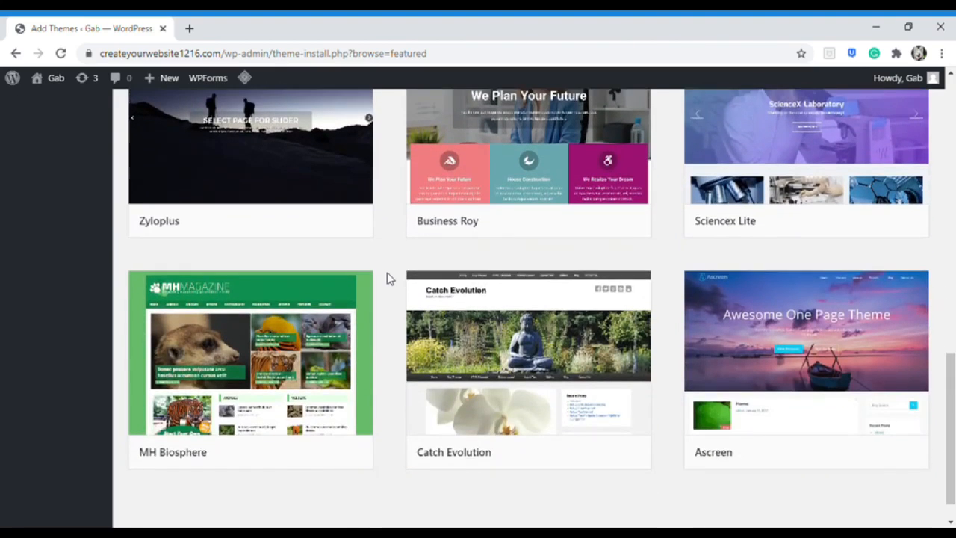
pyautogui.scroll(3, 387, 278)
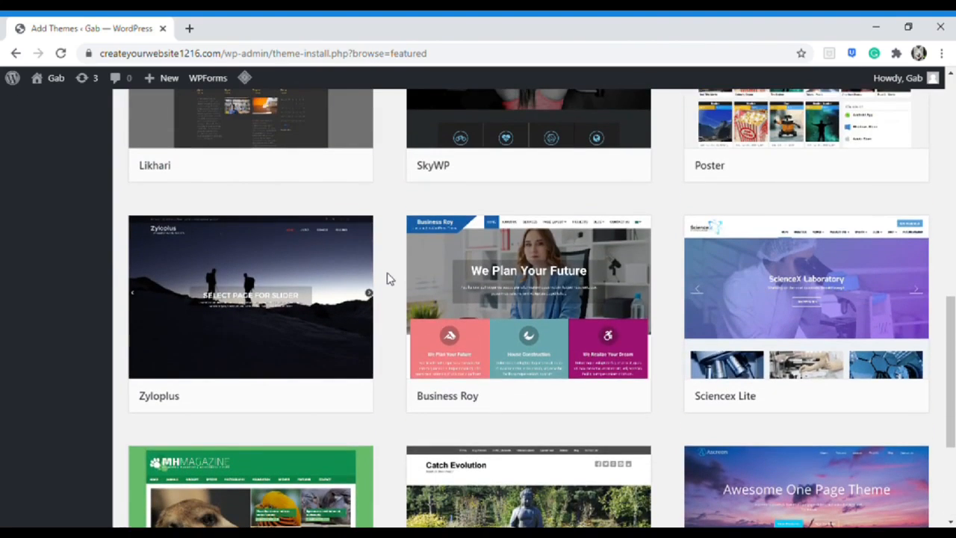
# Preview the Business Roy theme demo, then close it without installing
pyautogui.click(438, 267)
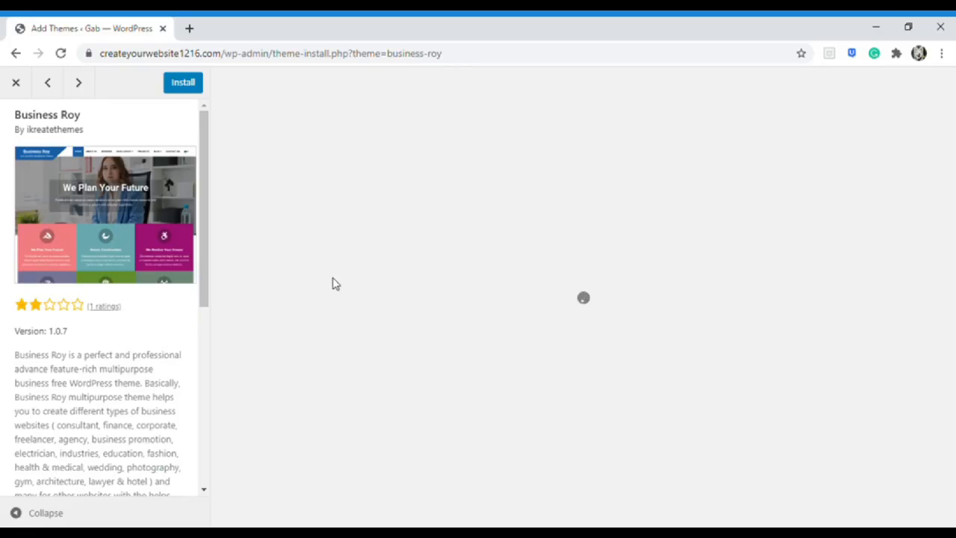
pyautogui.scroll(-5, 334, 284)
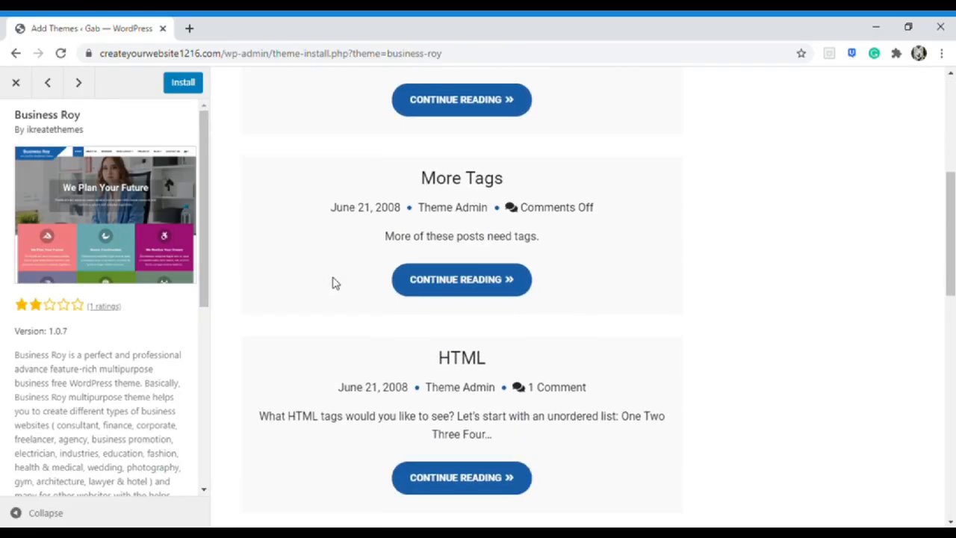
pyautogui.scroll(-3, 334, 284)
pyautogui.scroll(5, 334, 284)
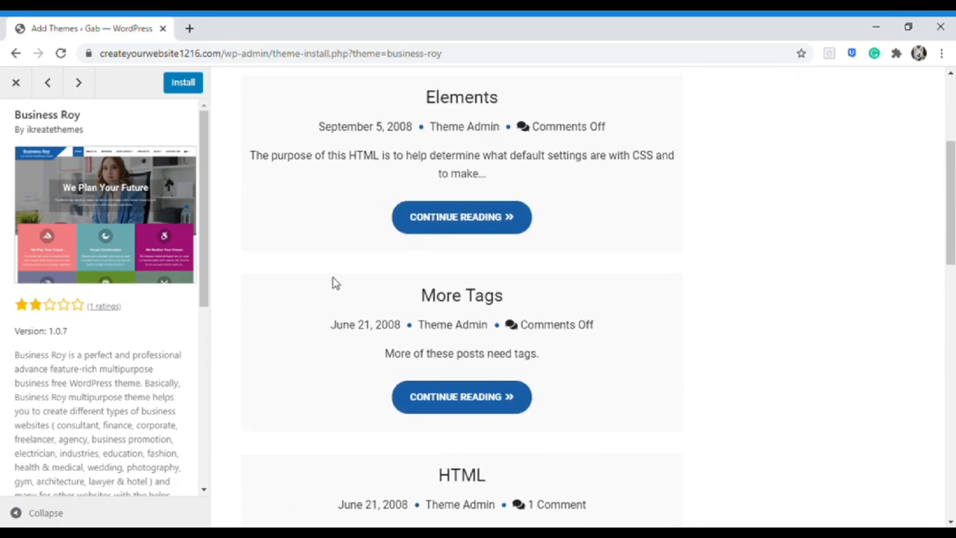
pyautogui.scroll(2, 333, 284)
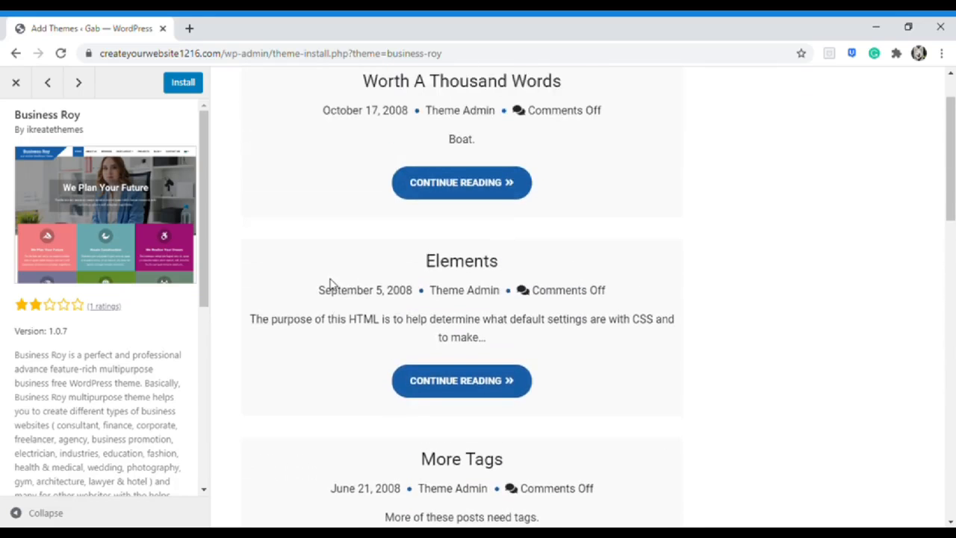
pyautogui.scroll(-2, 333, 284)
pyautogui.scroll(3, 333, 286)
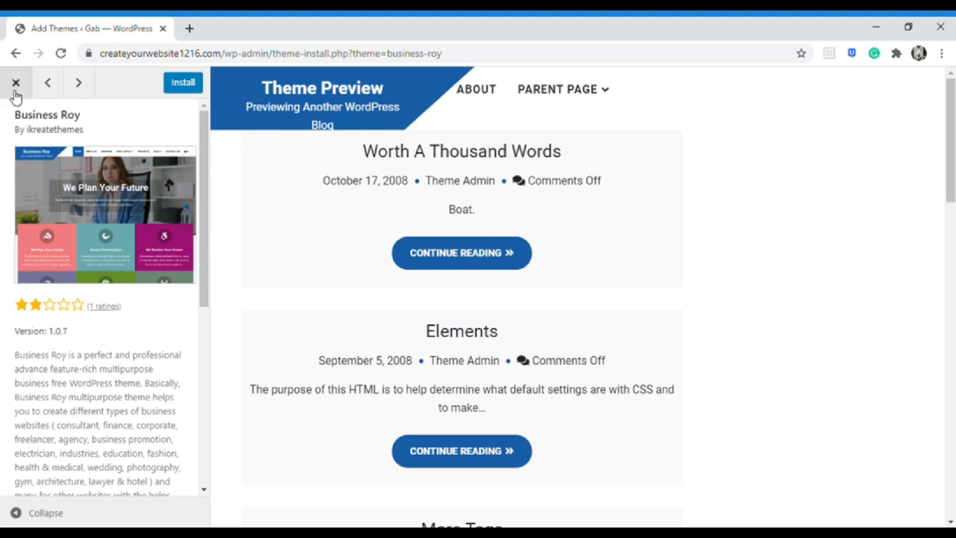
pyautogui.click(18, 83)
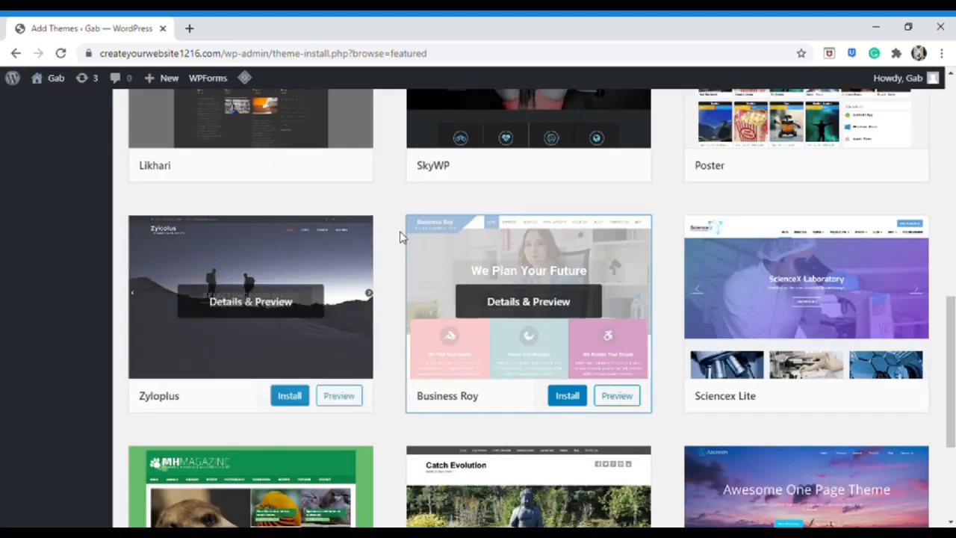
pyautogui.scroll(4, 373, 228)
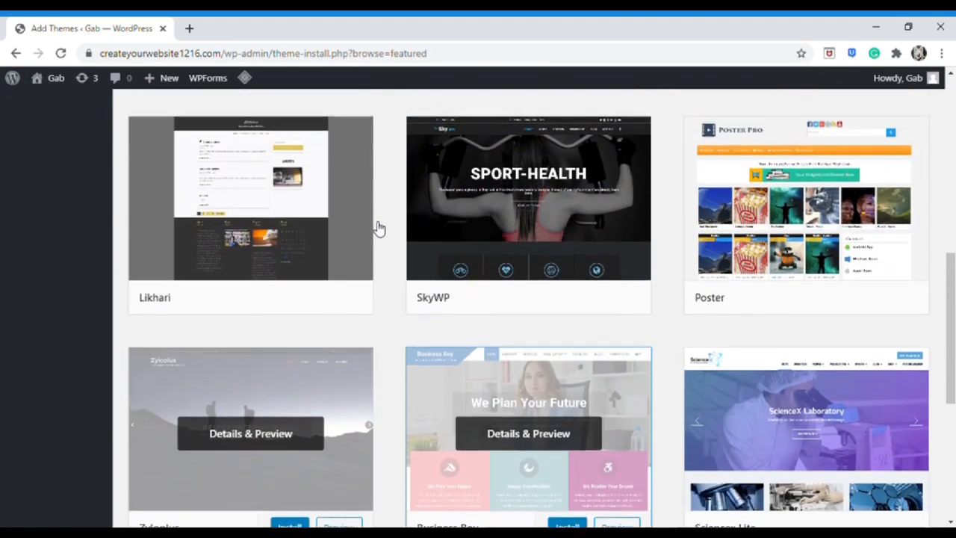
pyautogui.scroll(3, 379, 229)
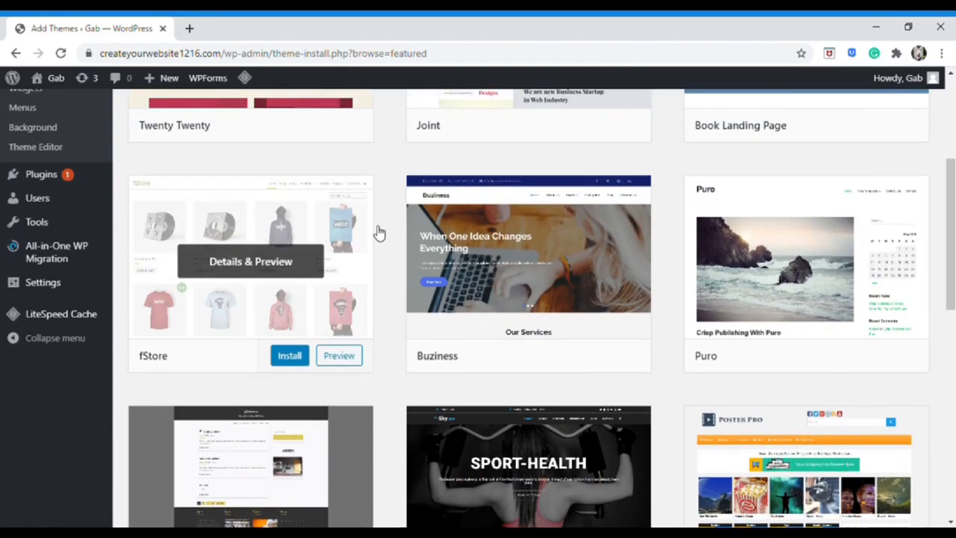
pyautogui.scroll(3, 381, 239)
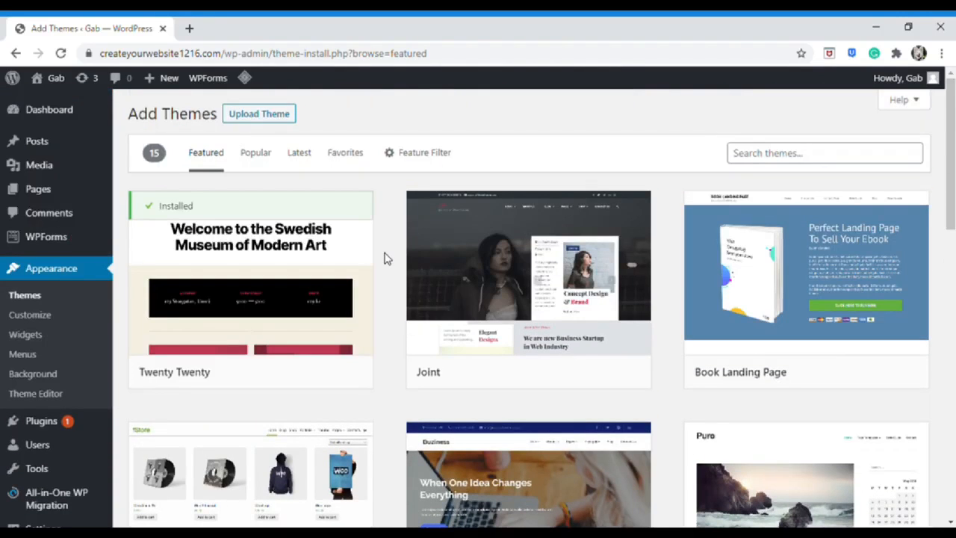
# Search the theme directory for 'oceanwp' and preview the OceanWP theme
pyautogui.click(779, 157)
pyautogui.write('ocean')
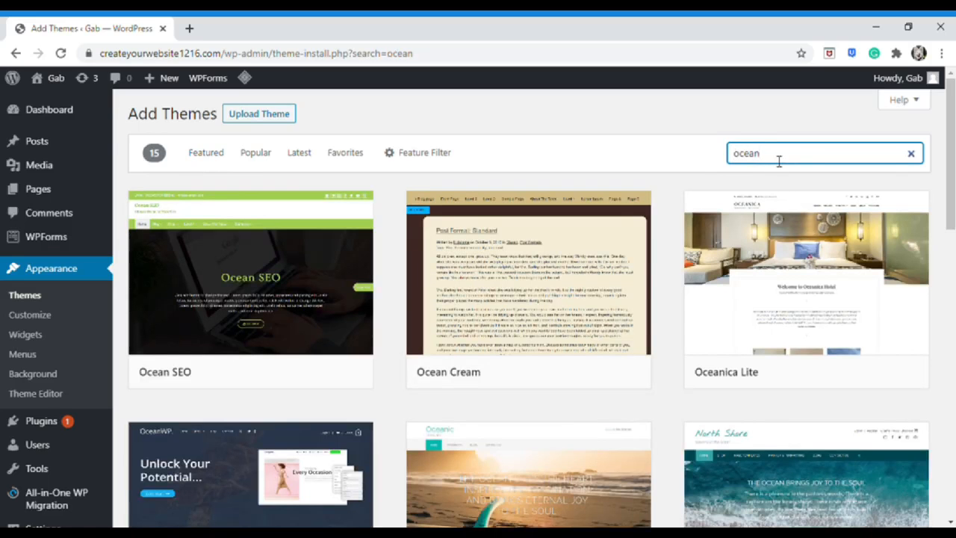
pyautogui.write('wp')
pyautogui.moveTo(324, 314)
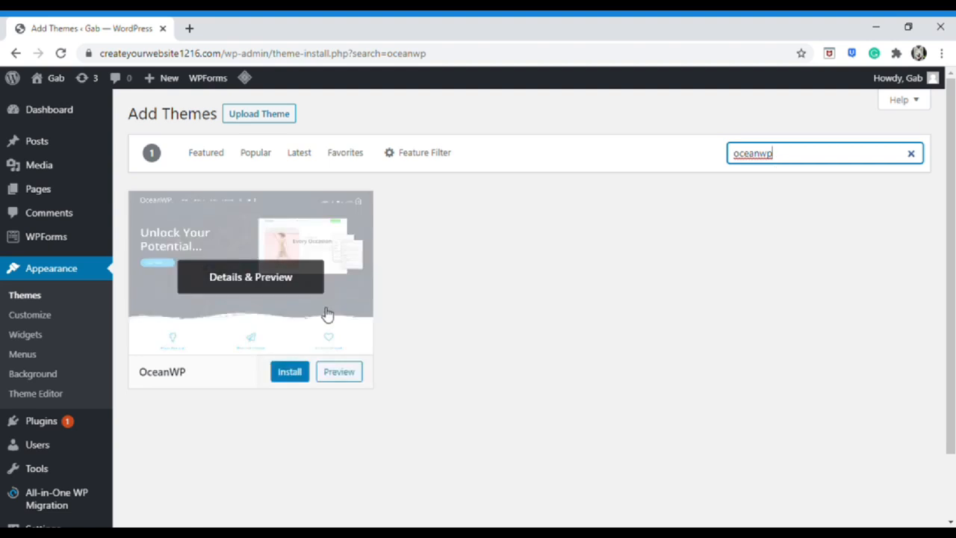
pyautogui.press('BackSpace')
pyautogui.press('BackSpace')
pyautogui.write('wp')
pyautogui.click(326, 313)
pyautogui.scroll(-8, 322, 303)
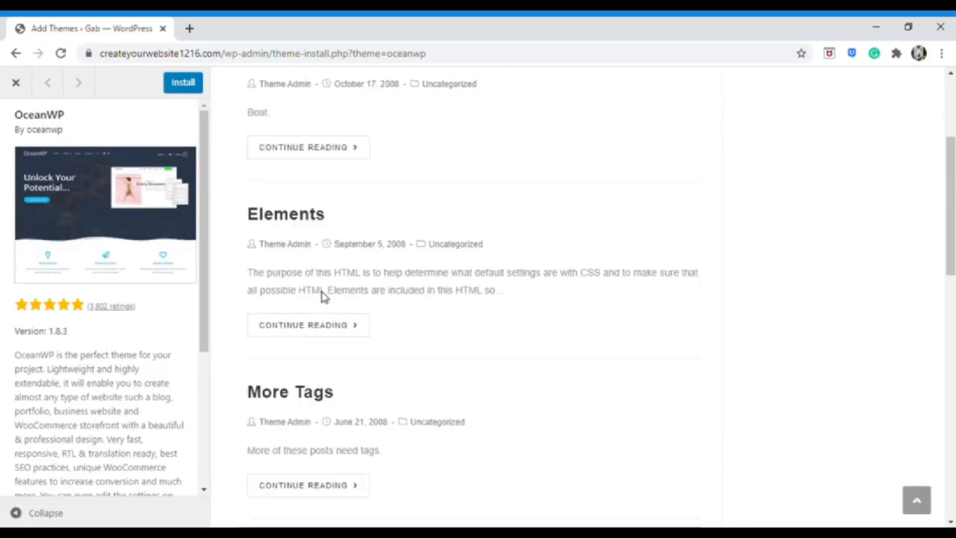
pyautogui.scroll(8, 239, 182)
pyautogui.click(15, 82)
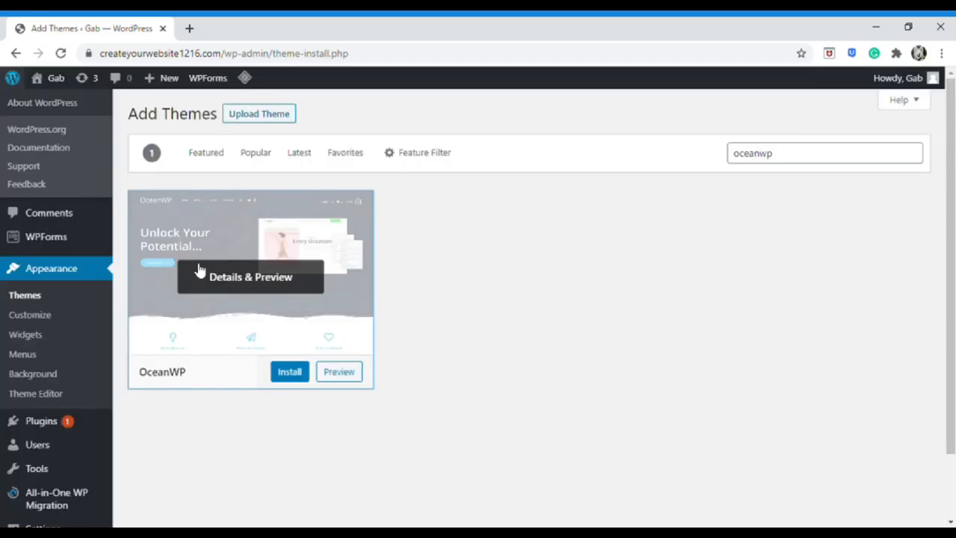
# Install and activate OceanWP, then view the live site in a new tab
pyautogui.click(295, 382)
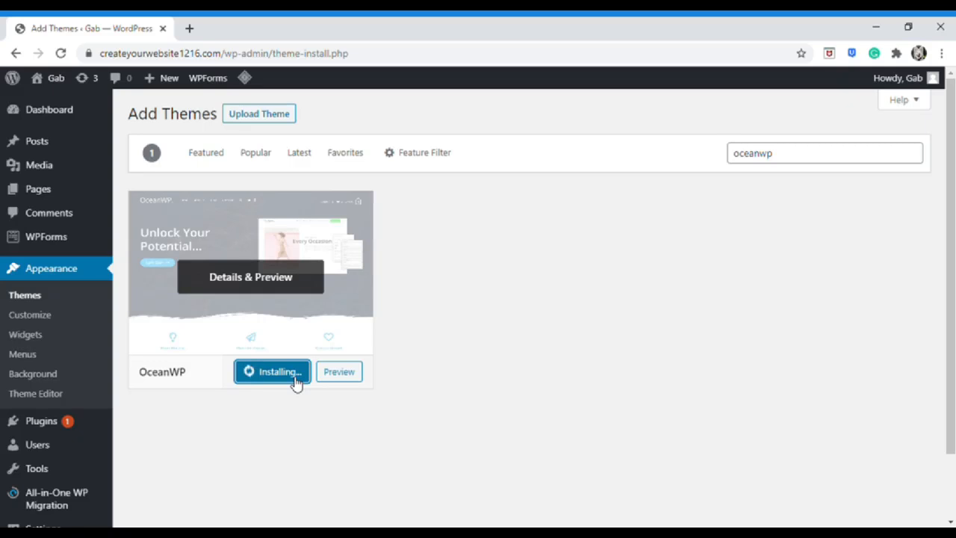
pyautogui.click(271, 378)
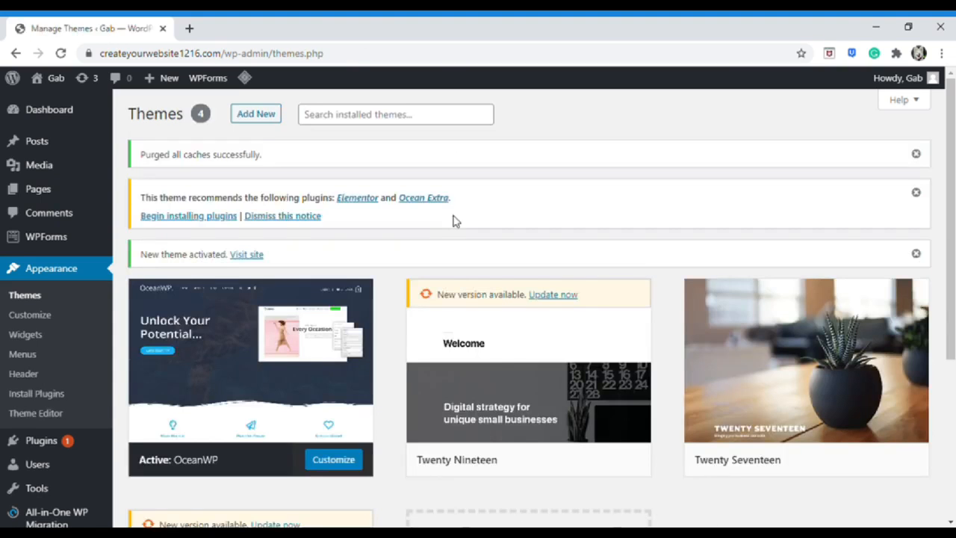
pyautogui.moveTo(60, 80)
pyautogui.click(56, 102)
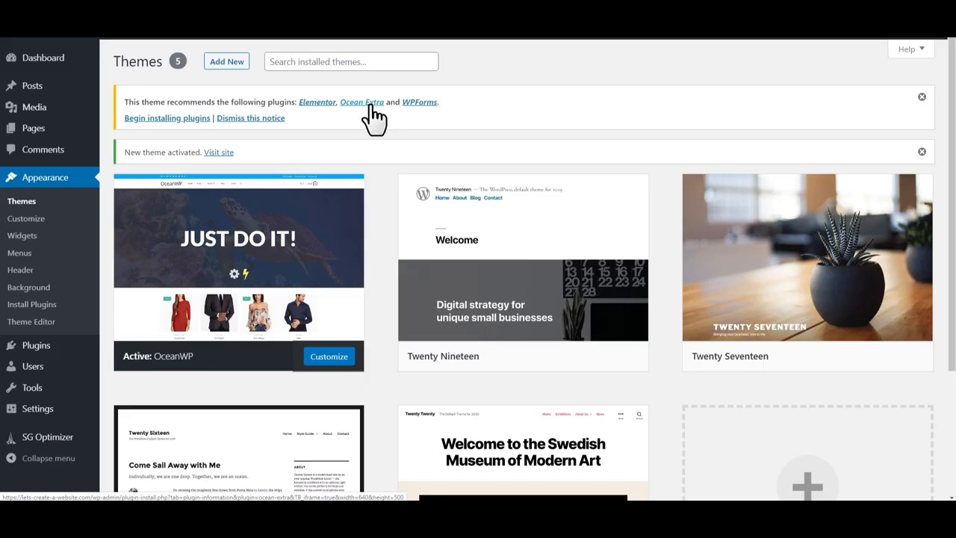
# Bulk-install the recommended Elementor and Ocean Extra plugins
pyautogui.click(178, 118)
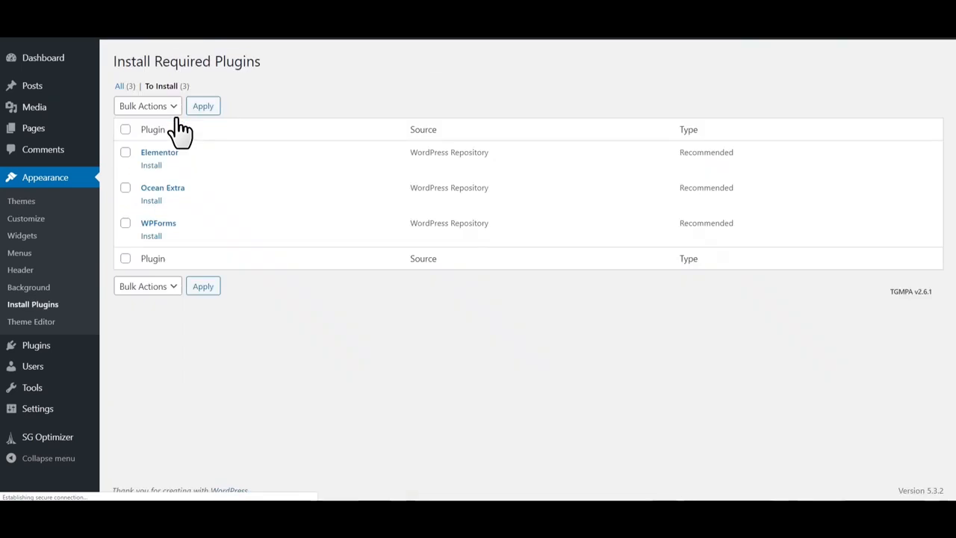
pyautogui.click(126, 153)
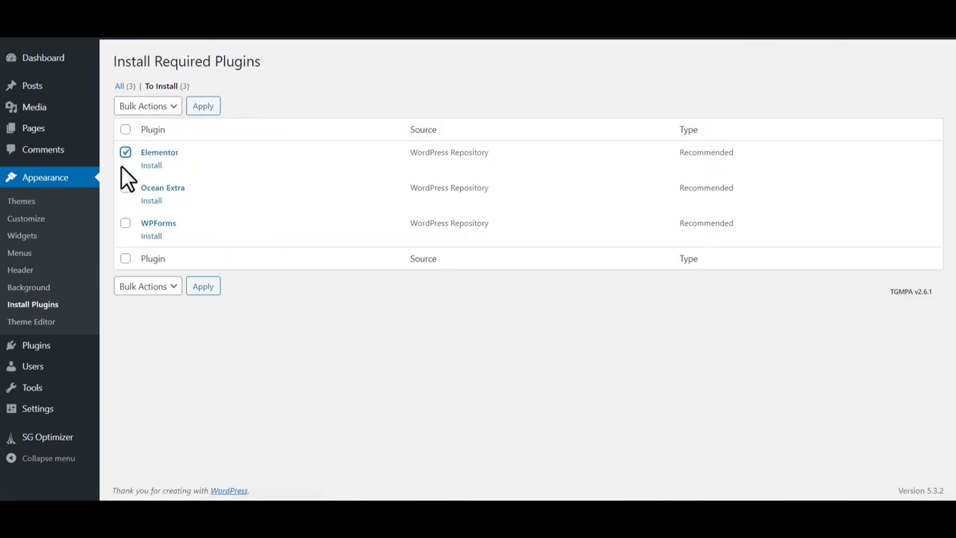
pyautogui.click(125, 187)
pyautogui.click(162, 290)
pyautogui.click(137, 315)
pyautogui.click(202, 298)
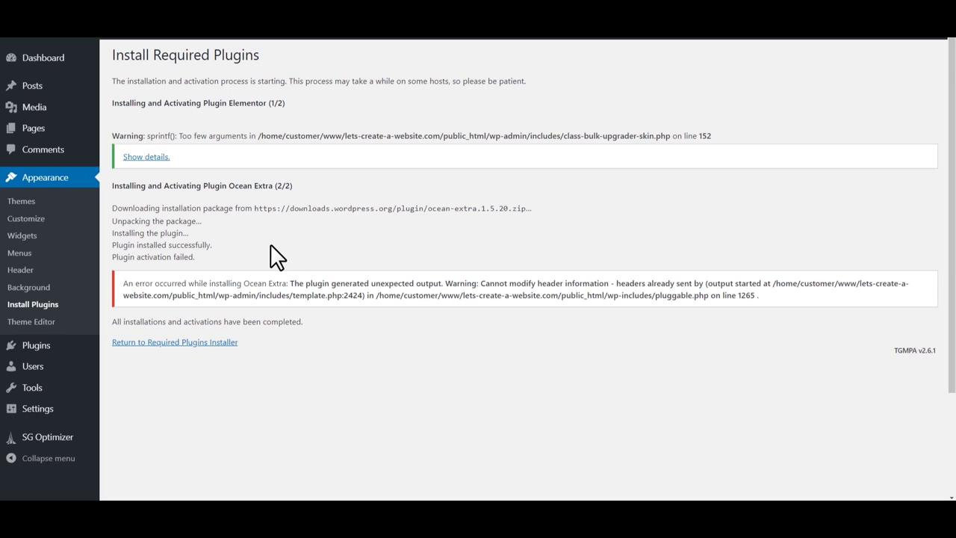
# Search plugins for 'envato elements' and install the Envato Elements plugin
pyautogui.moveTo(46, 350)
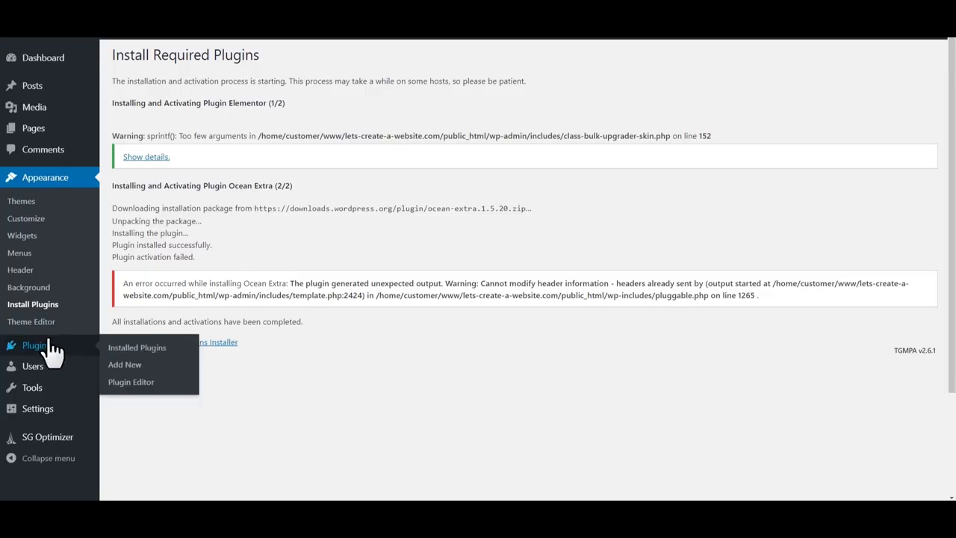
pyautogui.click(128, 365)
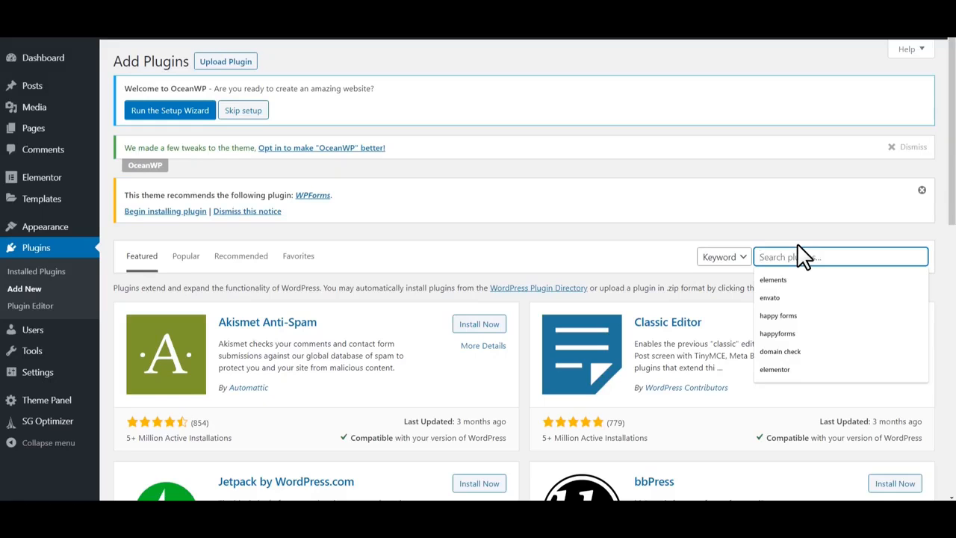
pyautogui.write('envato elements')
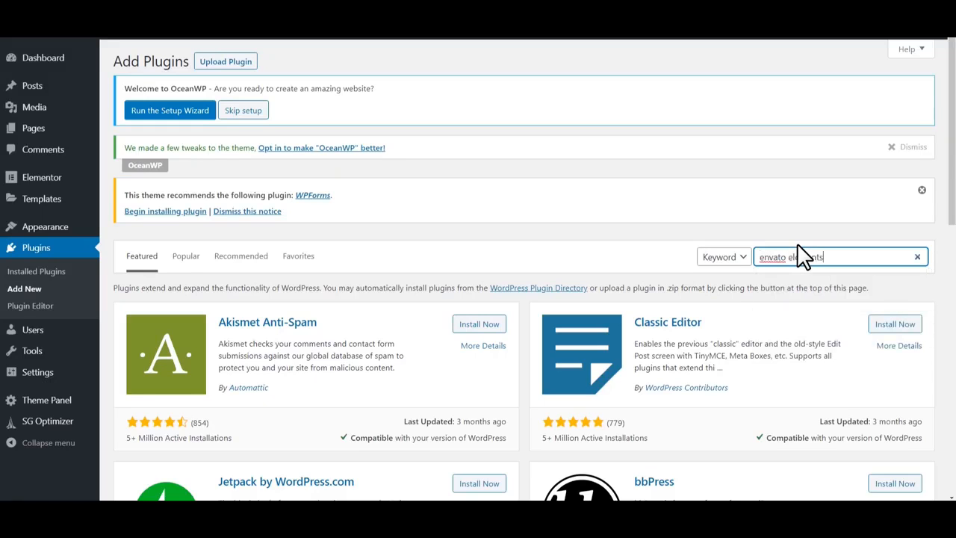
pyautogui.scroll(-1, 523, 249)
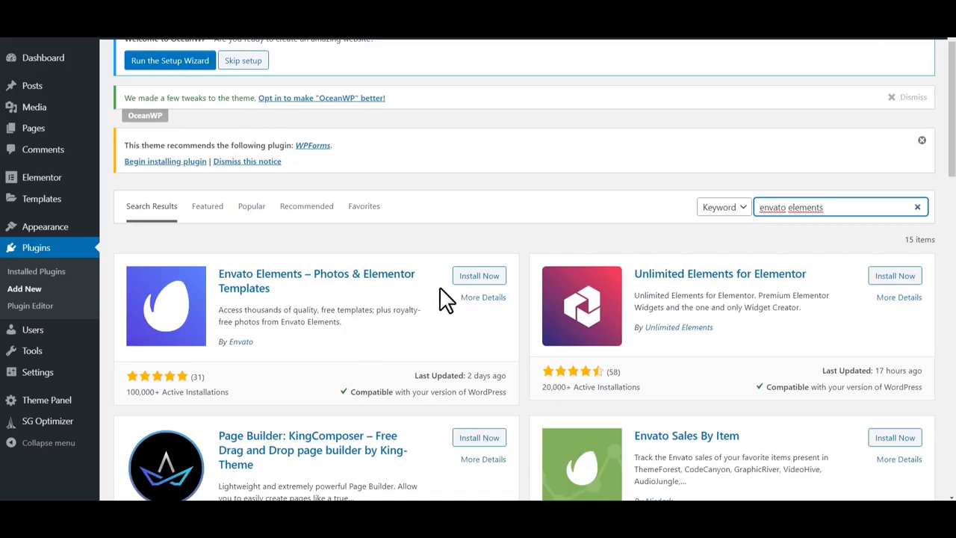
pyautogui.click(482, 281)
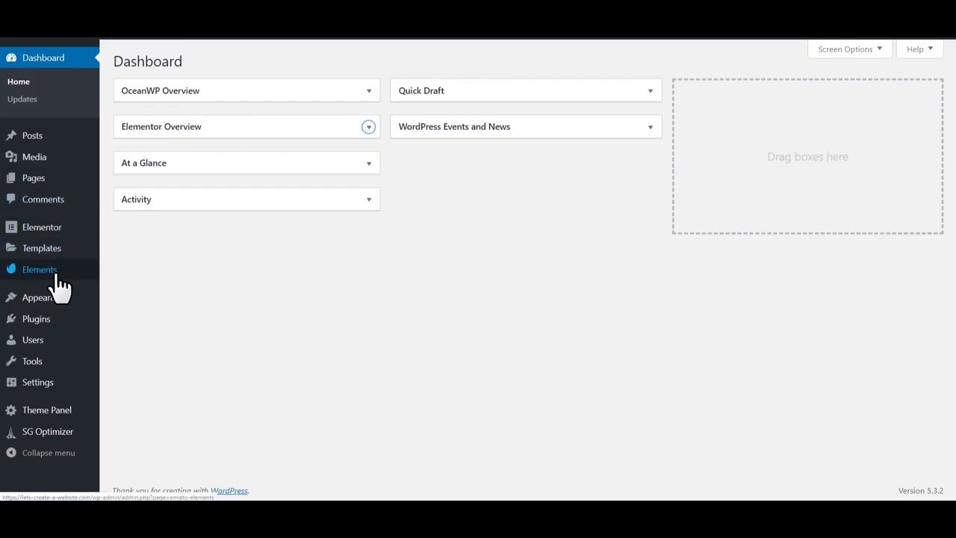
# Browse the Envato Elements Free Template Kits, then go back to the admin Dashboard
pyautogui.click(57, 275)
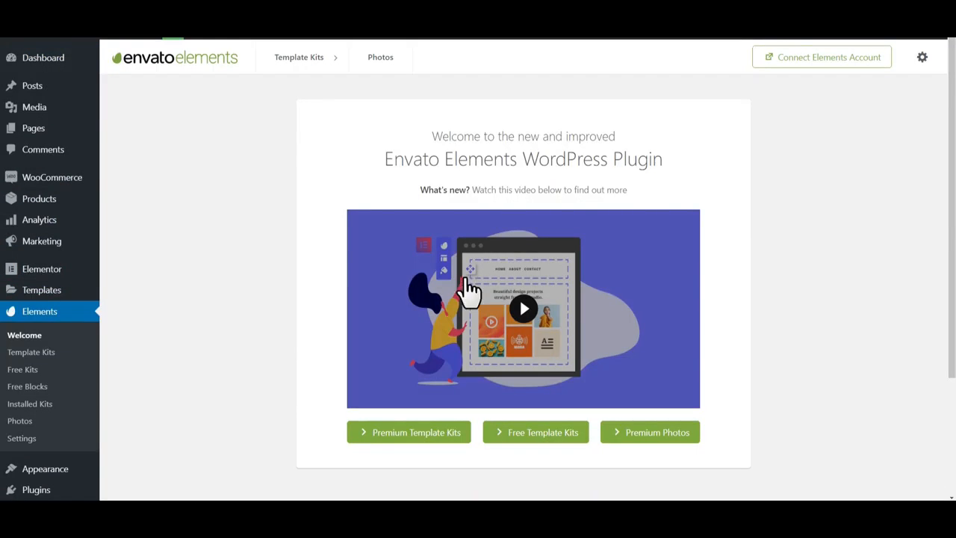
pyautogui.scroll(-2, 470, 292)
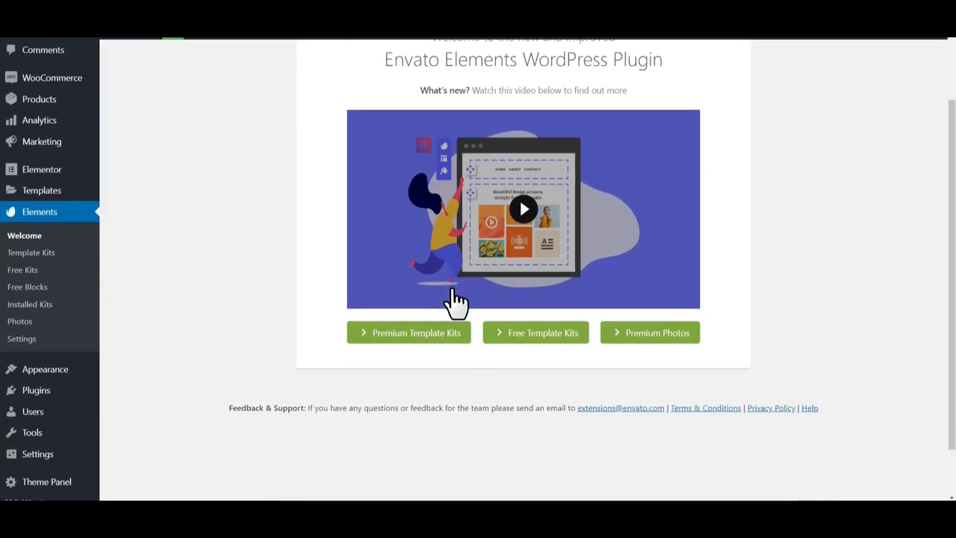
pyautogui.click(528, 340)
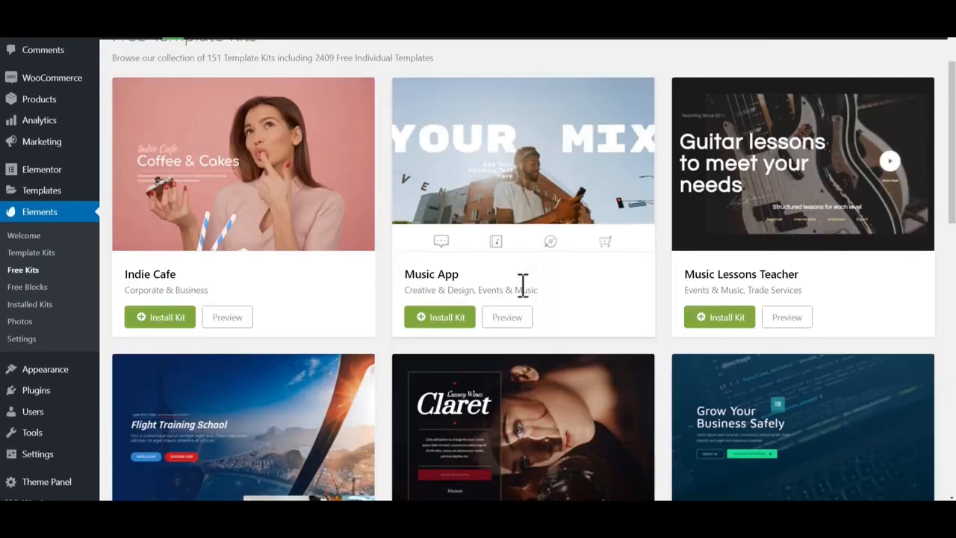
pyautogui.scroll(2, 522, 292)
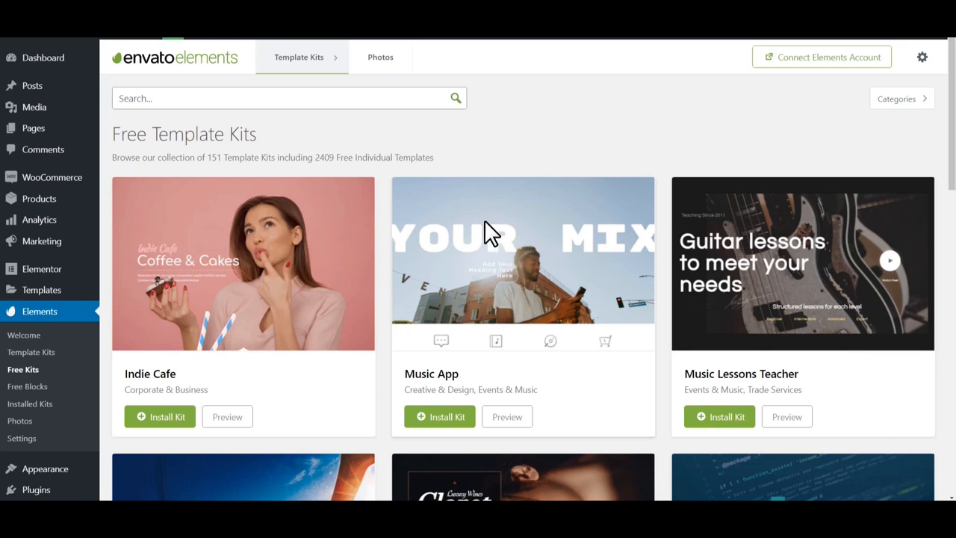
pyautogui.click(45, 60)
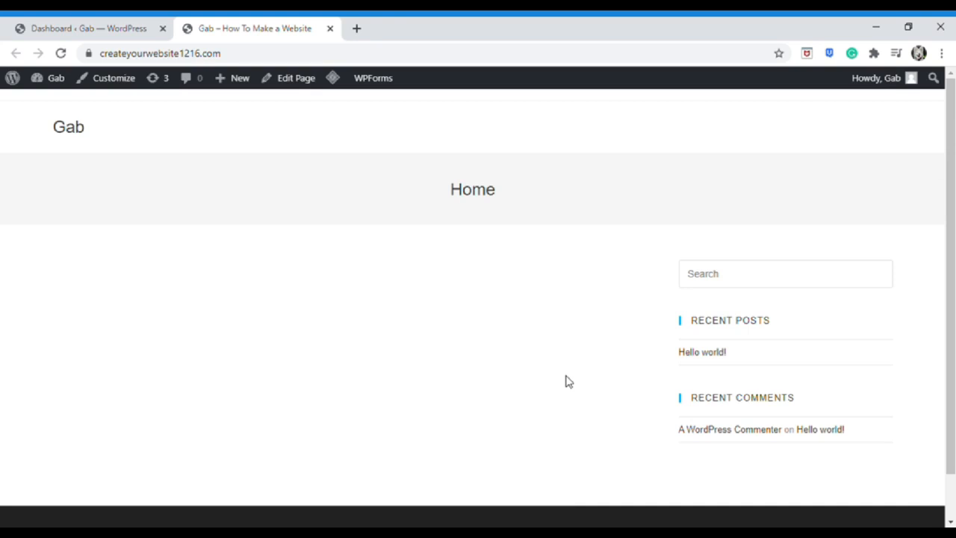
# Set the Home page's OceanWP Content Layout to 100% Full Width, update, and reload the live site
pyautogui.click(81, 24)
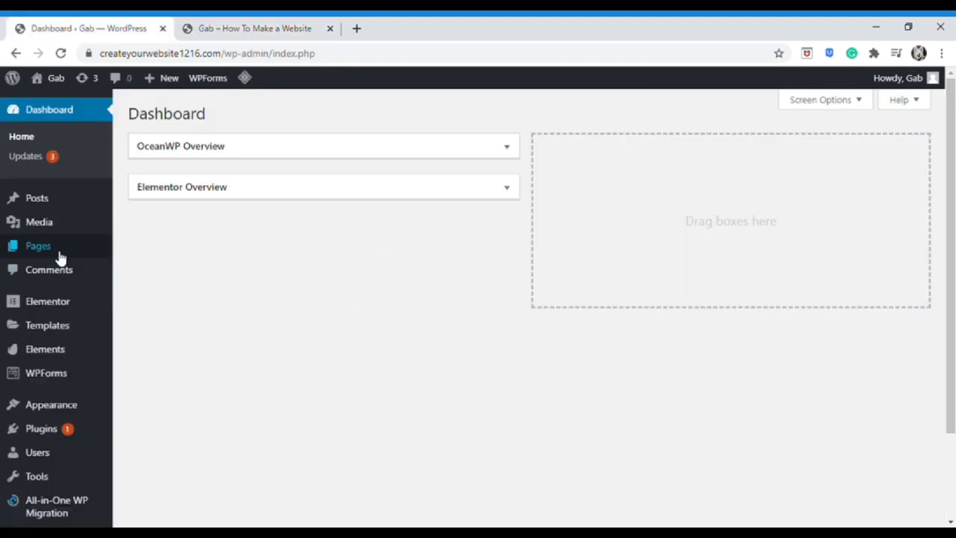
pyautogui.moveTo(60, 253)
pyautogui.click(142, 252)
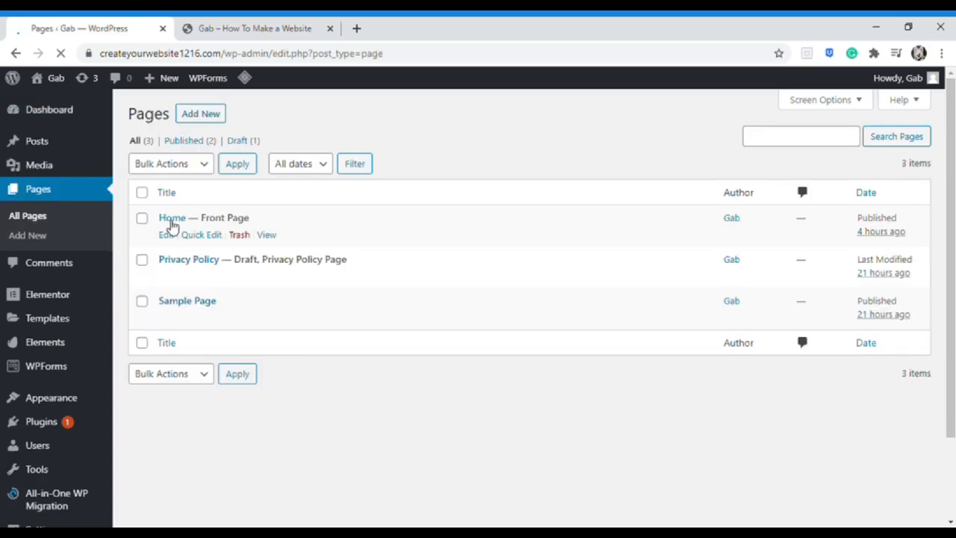
pyautogui.click(174, 222)
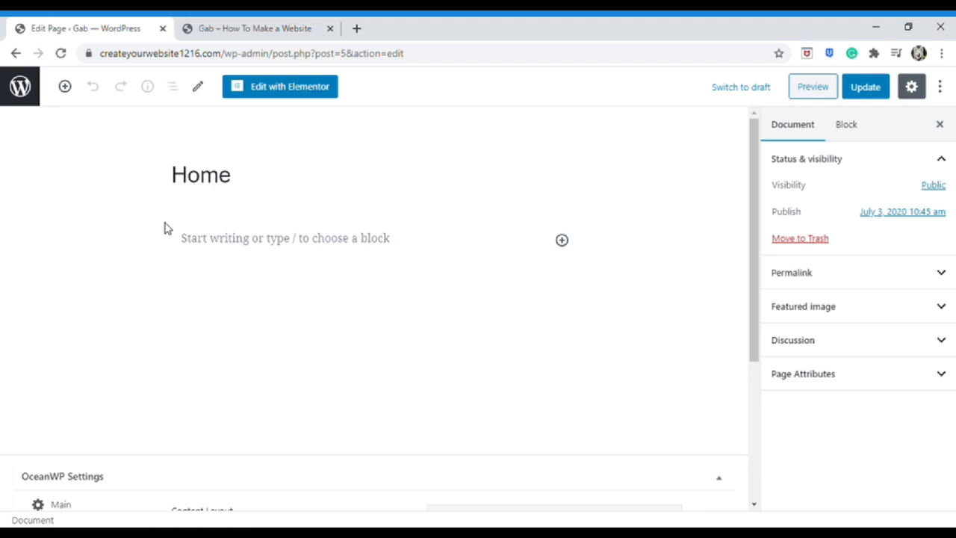
pyautogui.scroll(-3, 153, 325)
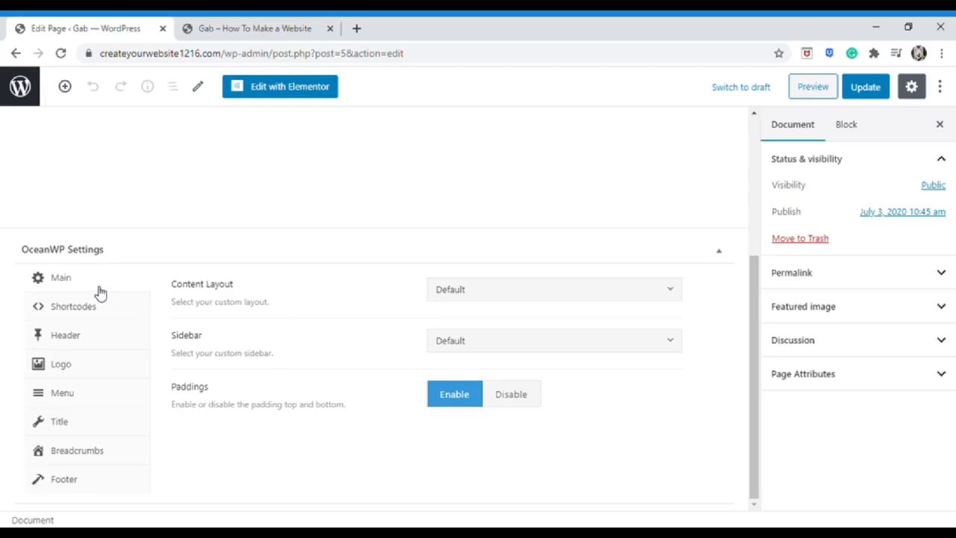
pyautogui.click(542, 291)
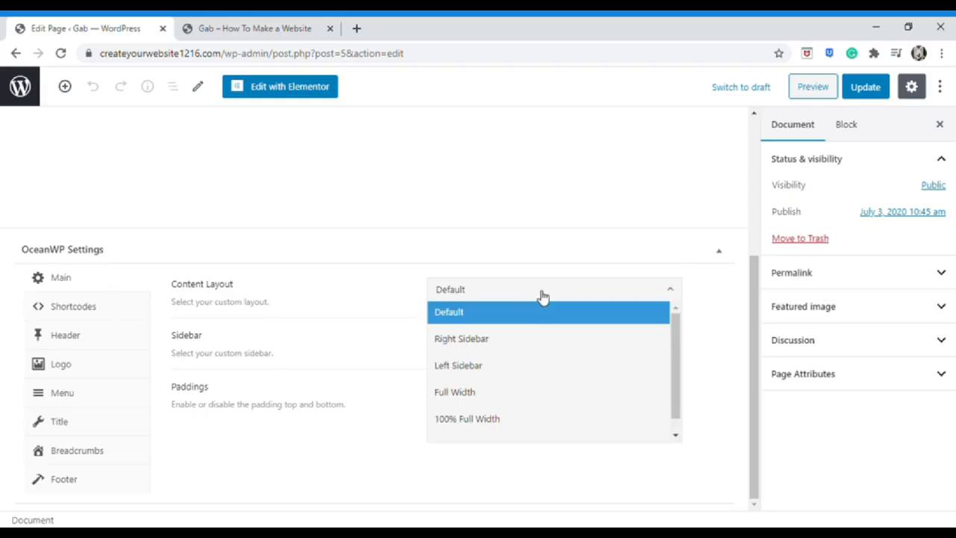
pyautogui.click(513, 418)
pyautogui.click(863, 87)
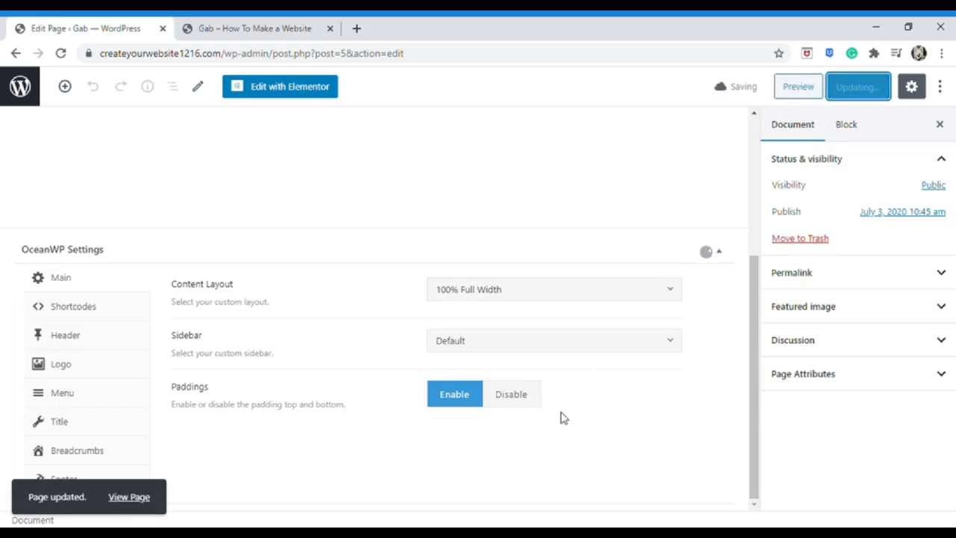
pyautogui.click(252, 22)
pyautogui.click(63, 55)
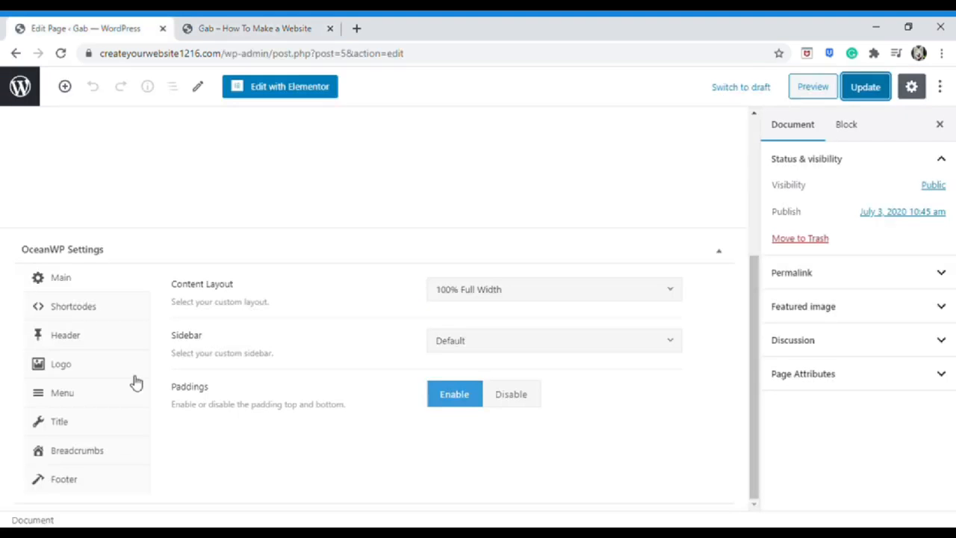
# Disable the Top Bar in the Home page's OceanWP Header settings, update, and check the live page
pyautogui.click(116, 341)
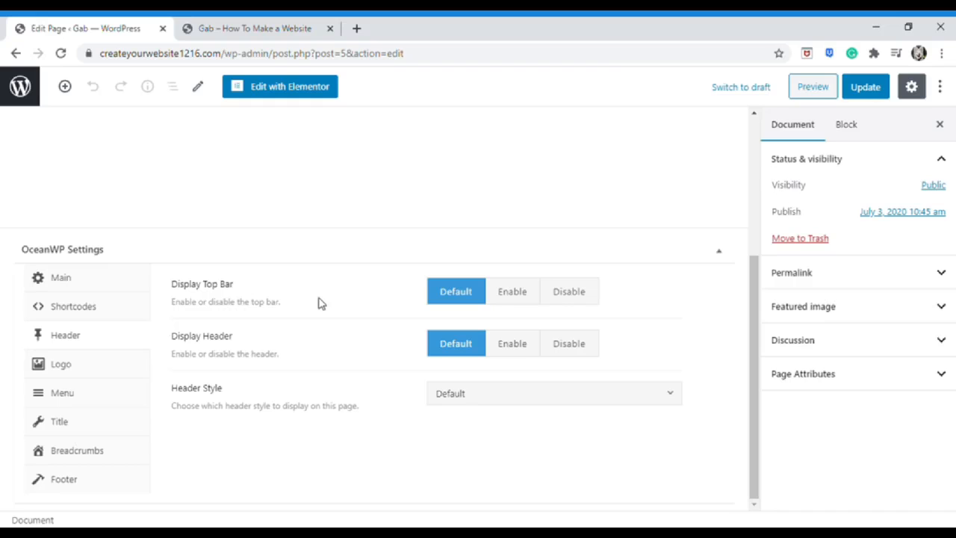
pyautogui.click(566, 295)
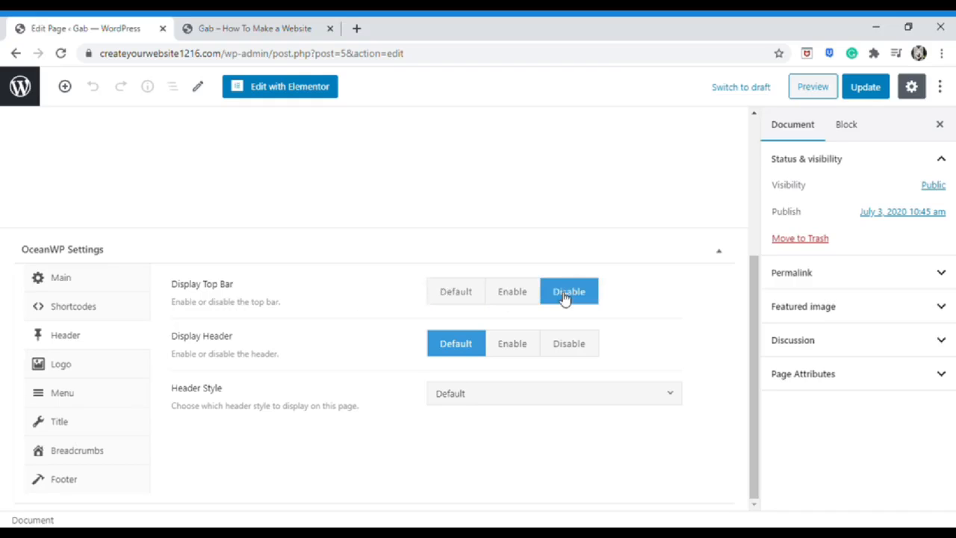
pyautogui.click(873, 88)
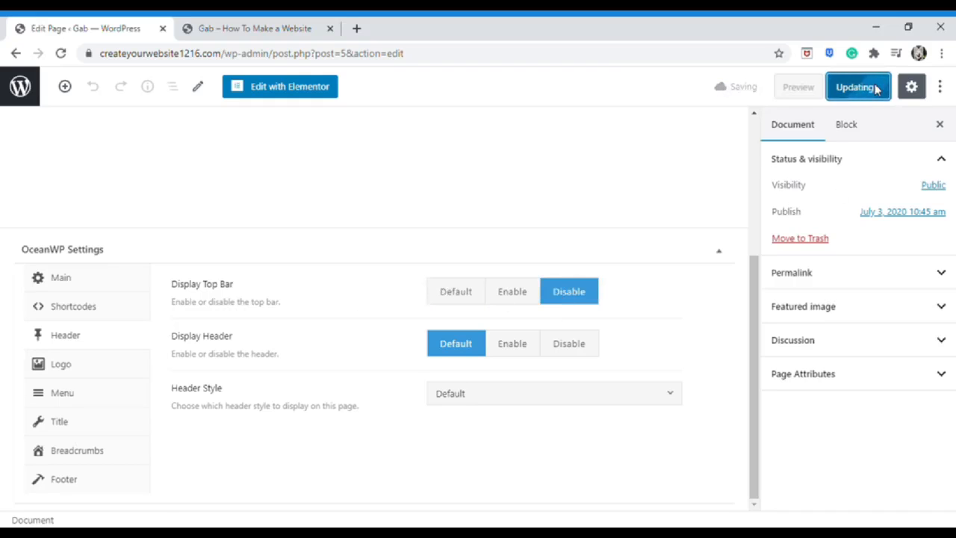
pyautogui.click(310, 28)
pyautogui.click(59, 54)
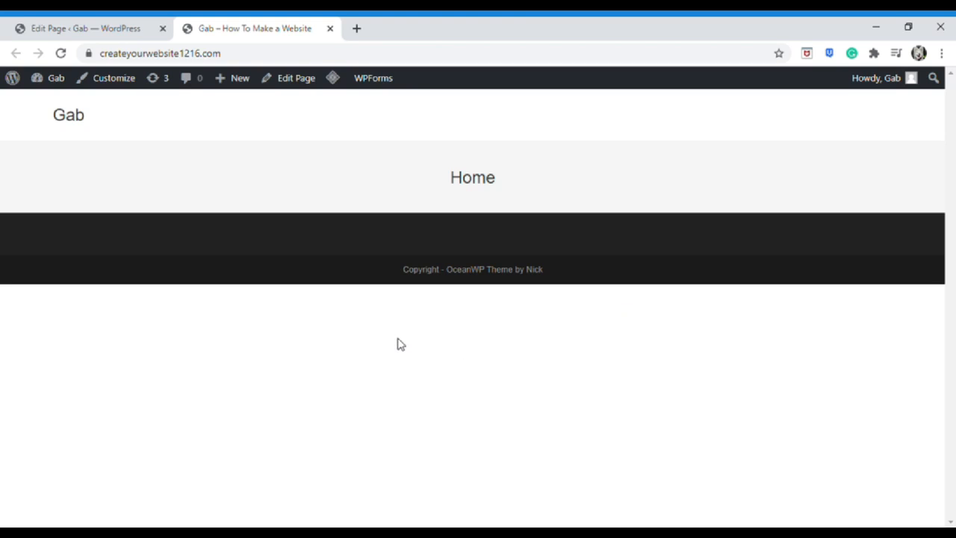
# Disable Display Page Title for Home, update, and confirm the title is gone on the live page
pyautogui.click(70, 27)
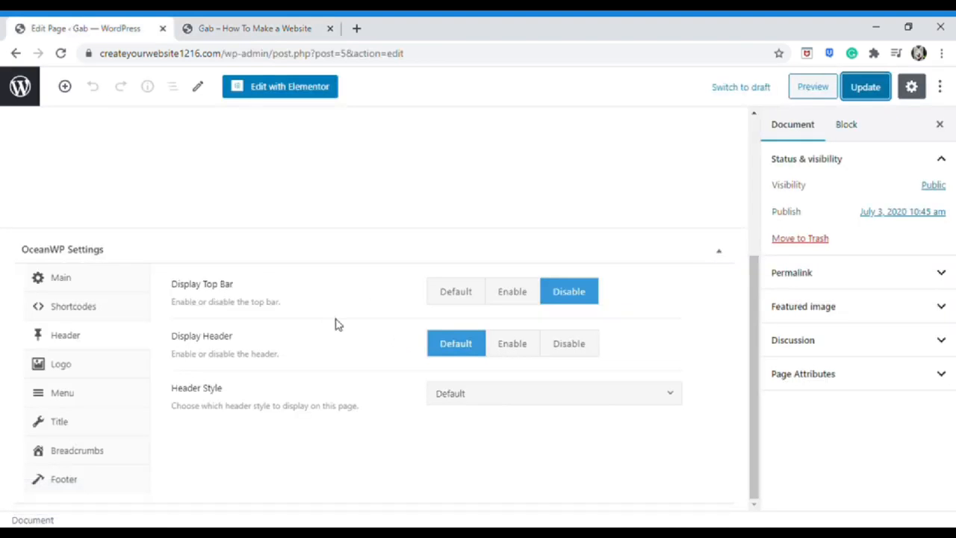
pyautogui.click(81, 435)
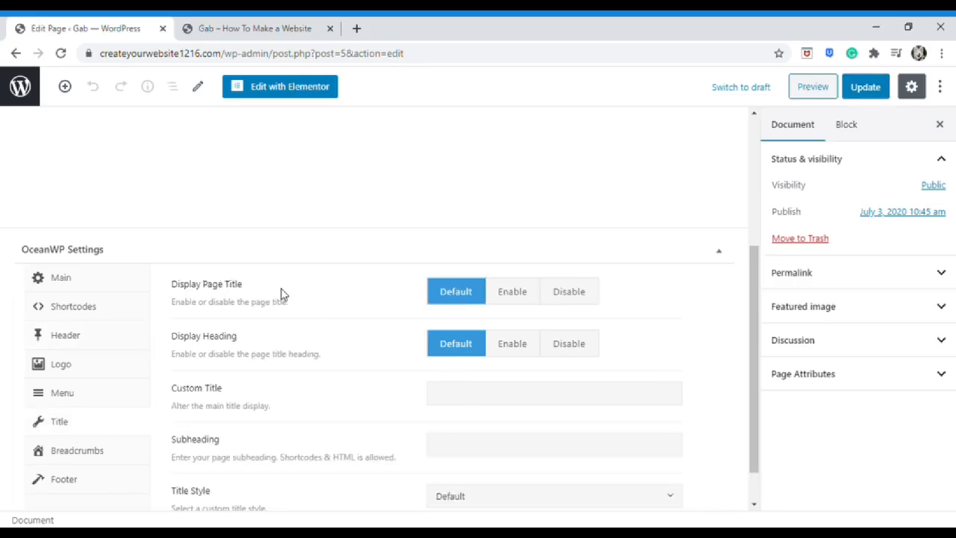
pyautogui.click(595, 292)
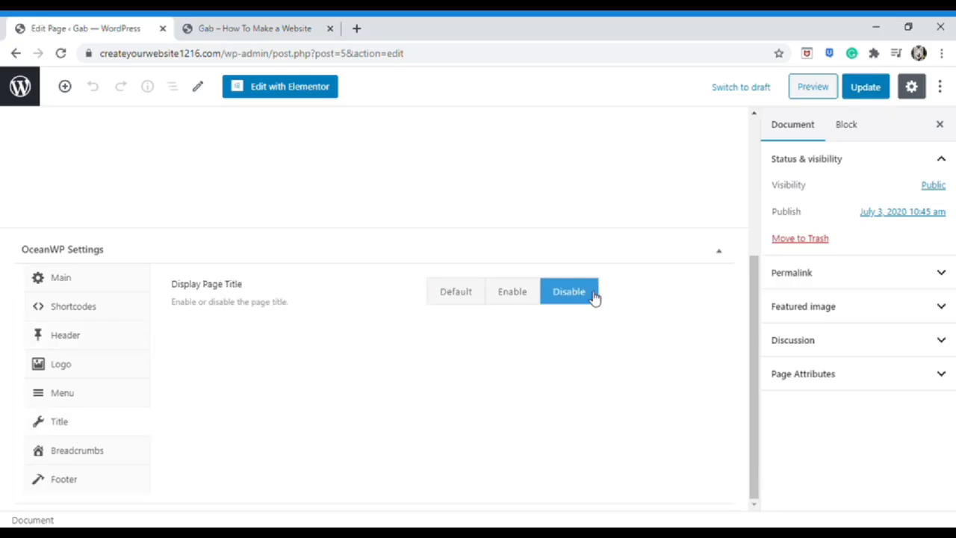
pyautogui.click(861, 86)
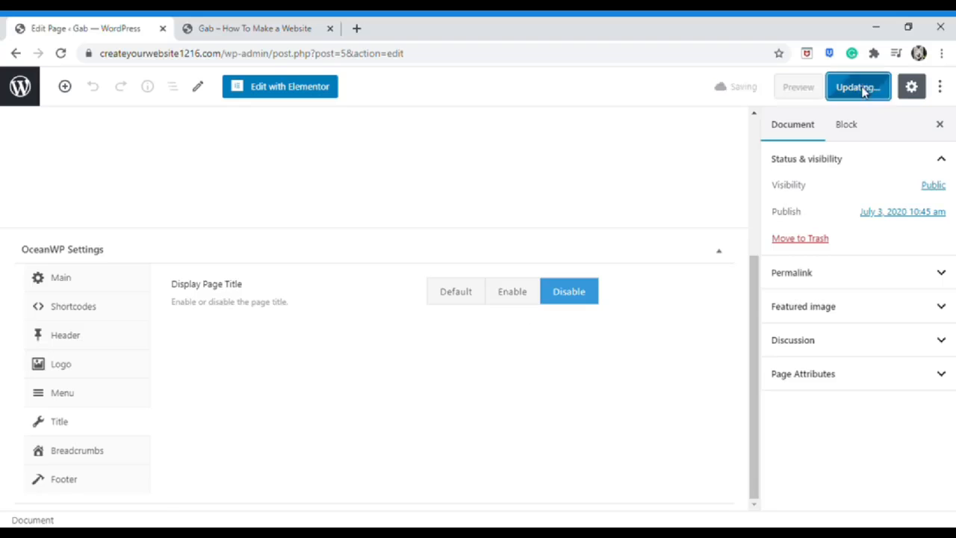
pyautogui.click(288, 22)
pyautogui.press('F5')
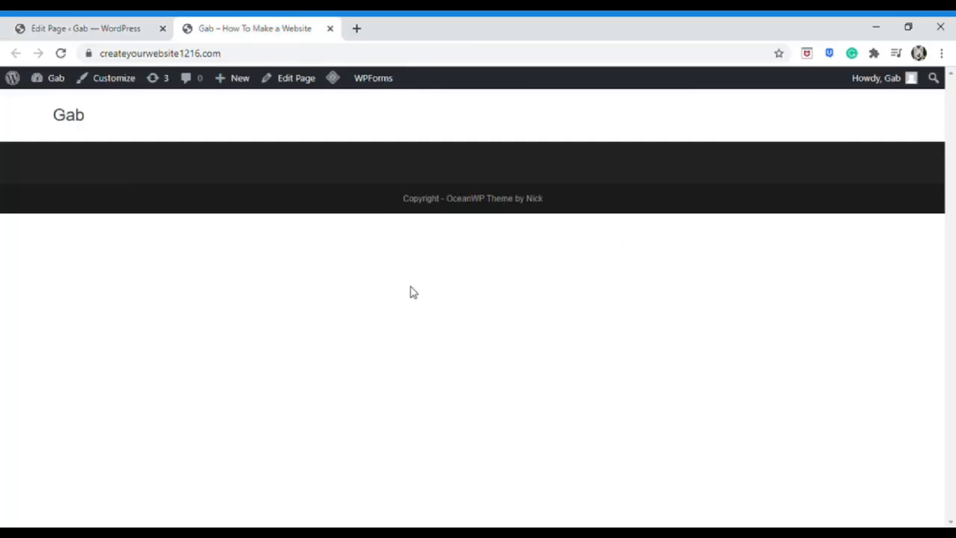
pyautogui.click(109, 23)
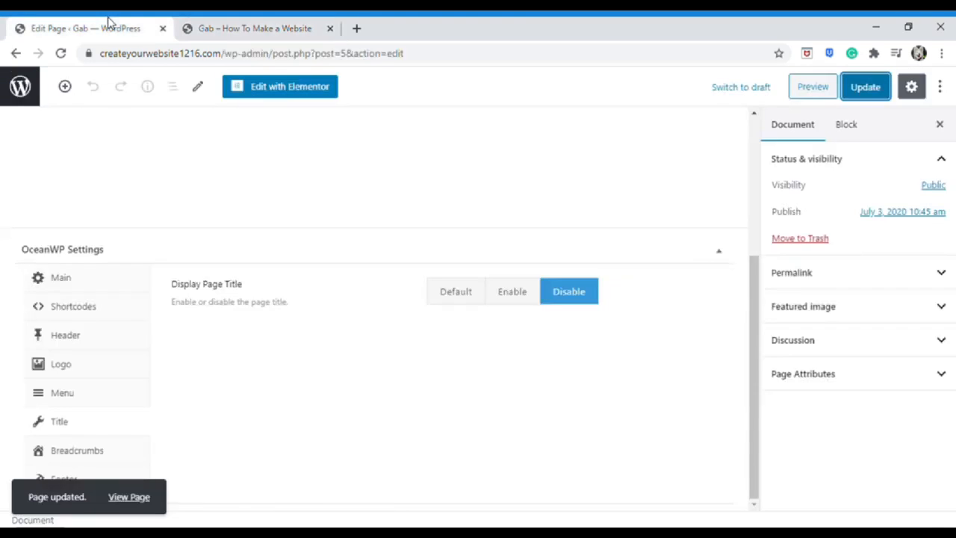
# Disable the Home page's footer widgets and copyright area, update, and reload the live site
pyautogui.click(107, 485)
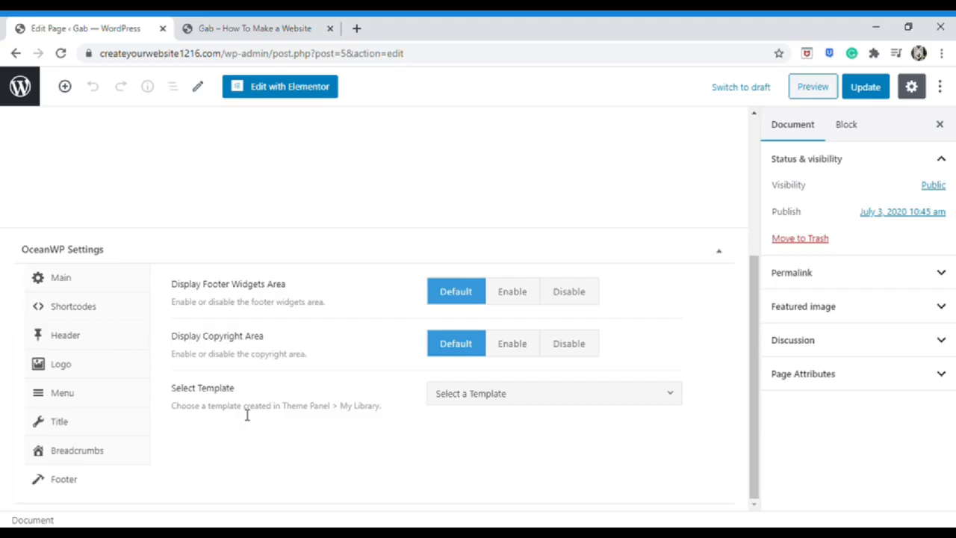
pyautogui.click(570, 293)
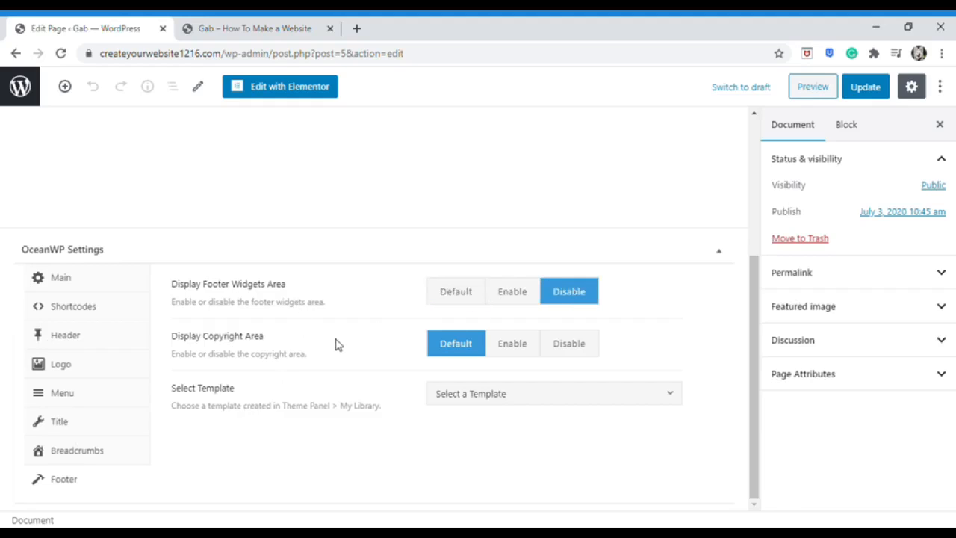
pyautogui.click(566, 345)
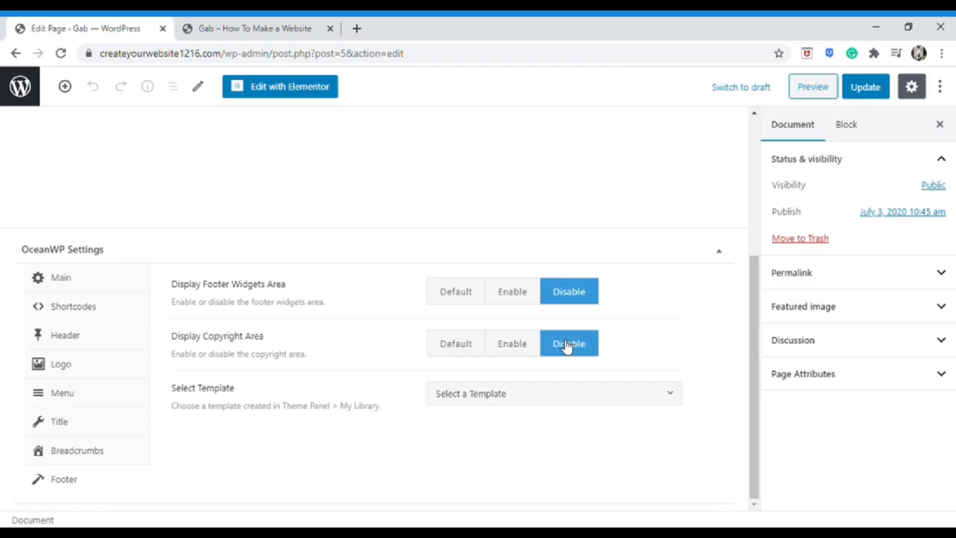
pyautogui.click(864, 88)
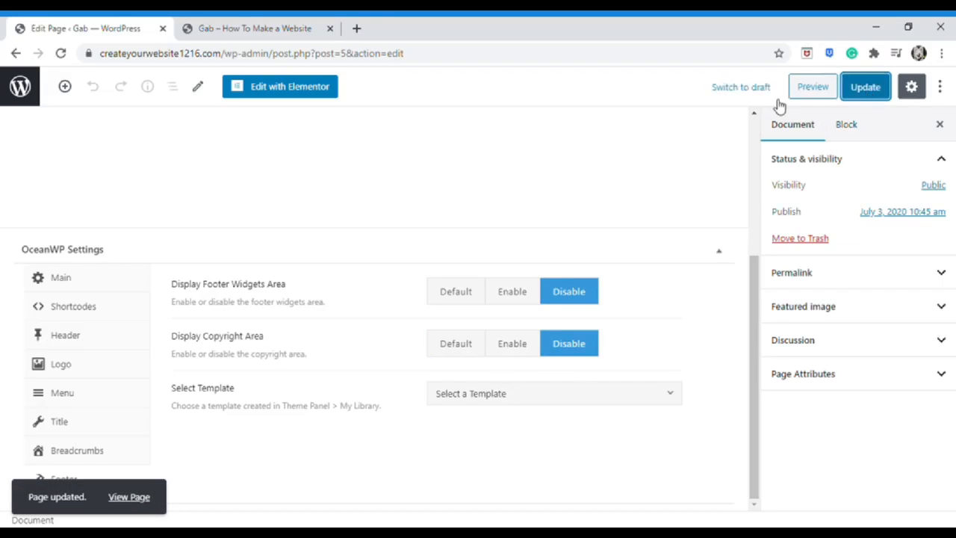
pyautogui.click(249, 24)
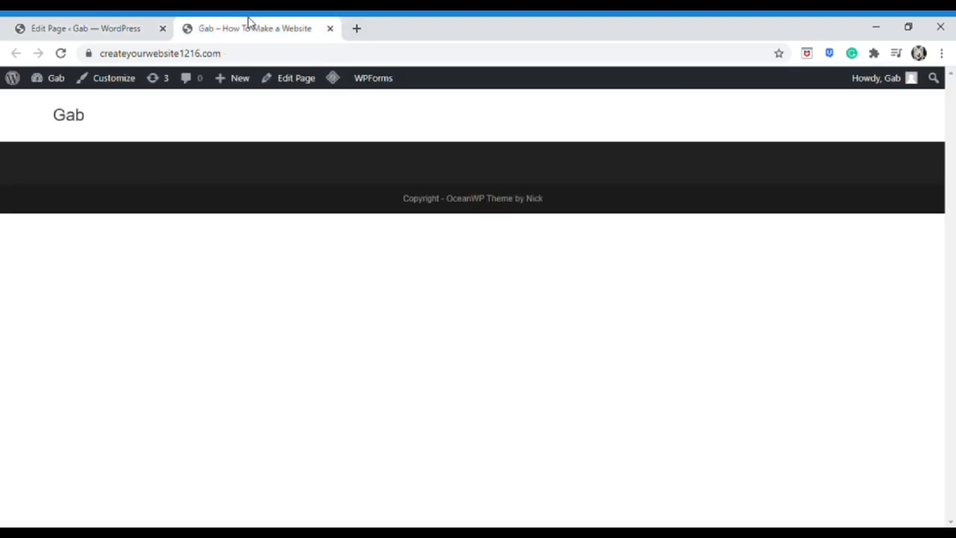
pyautogui.click(60, 53)
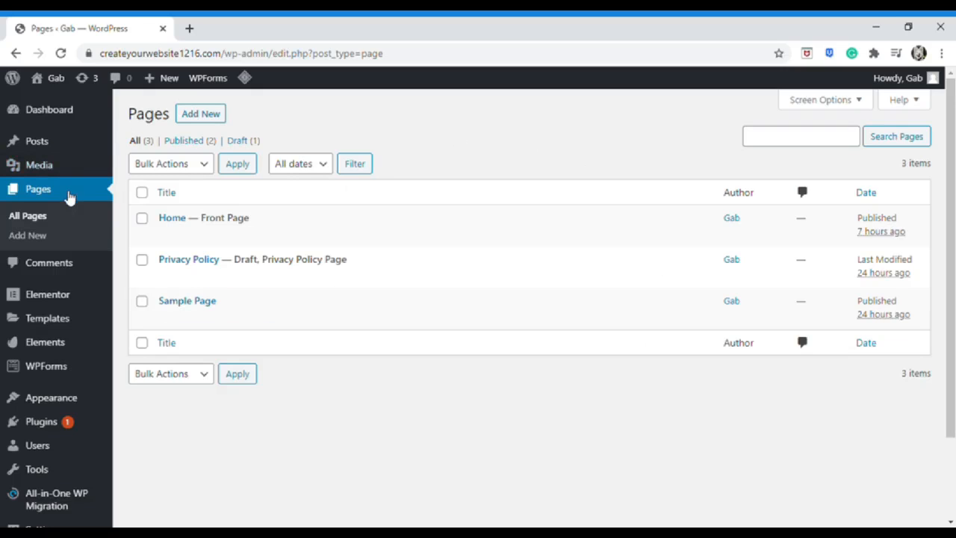
# Start a new page titled 'Contact' with a 100% Full Width content layout
pyautogui.click(69, 218)
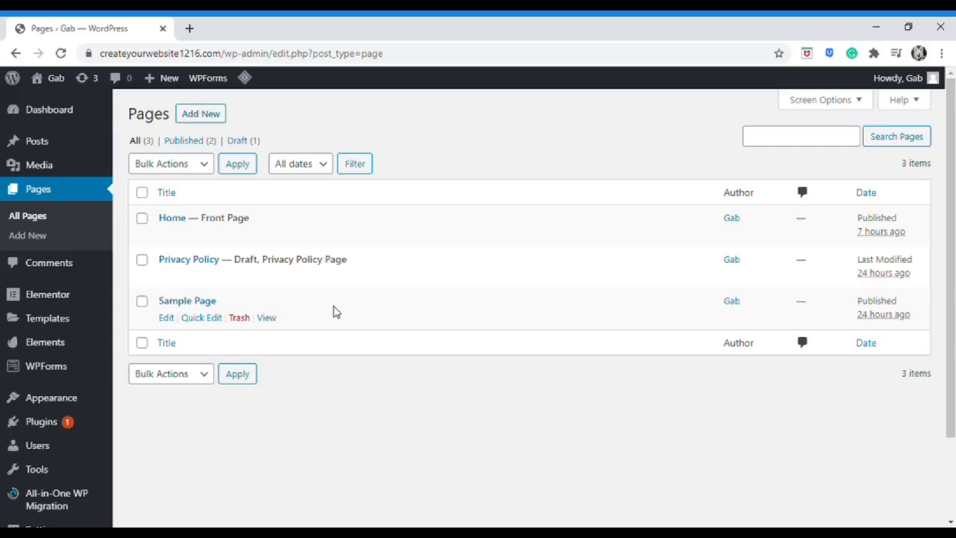
pyautogui.click(202, 116)
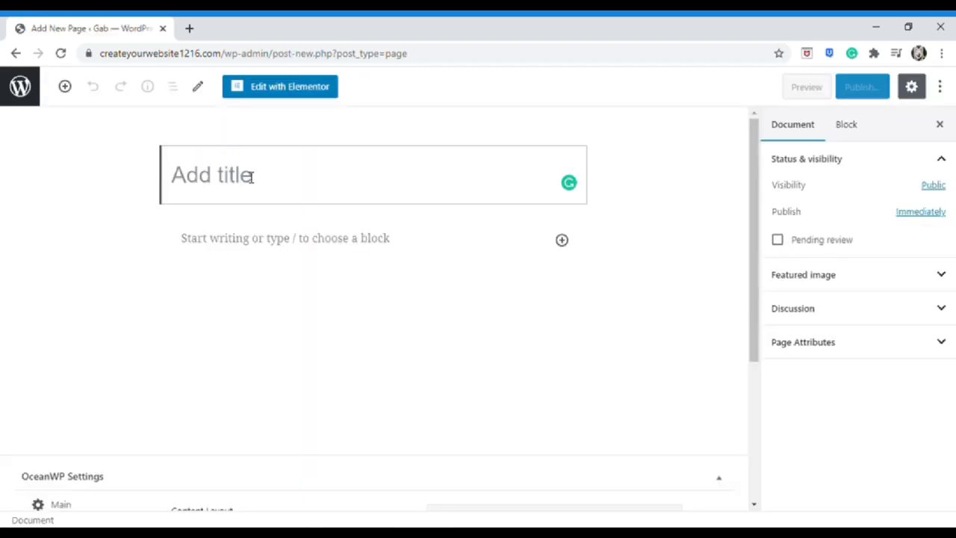
pyautogui.write('Con')
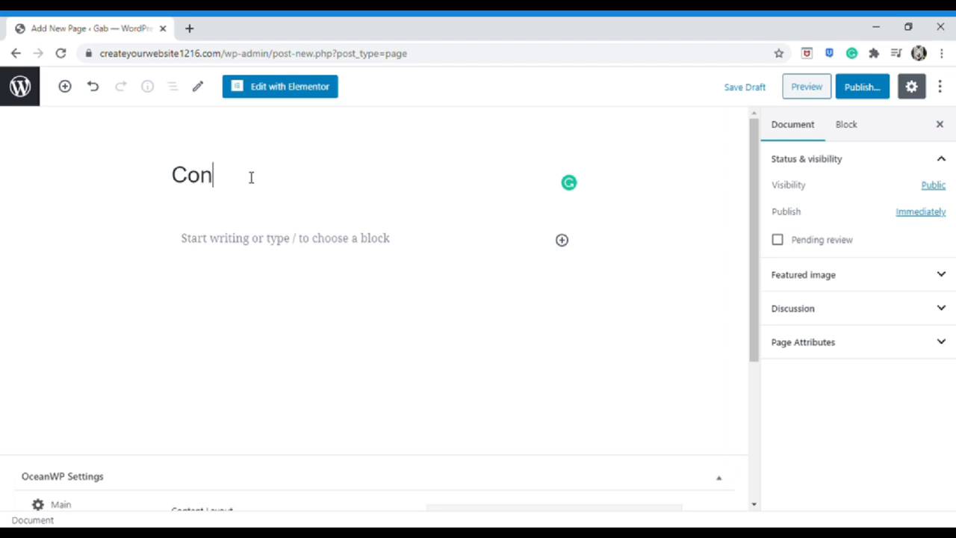
pyautogui.write('tact')
pyautogui.scroll(-3, 249, 177)
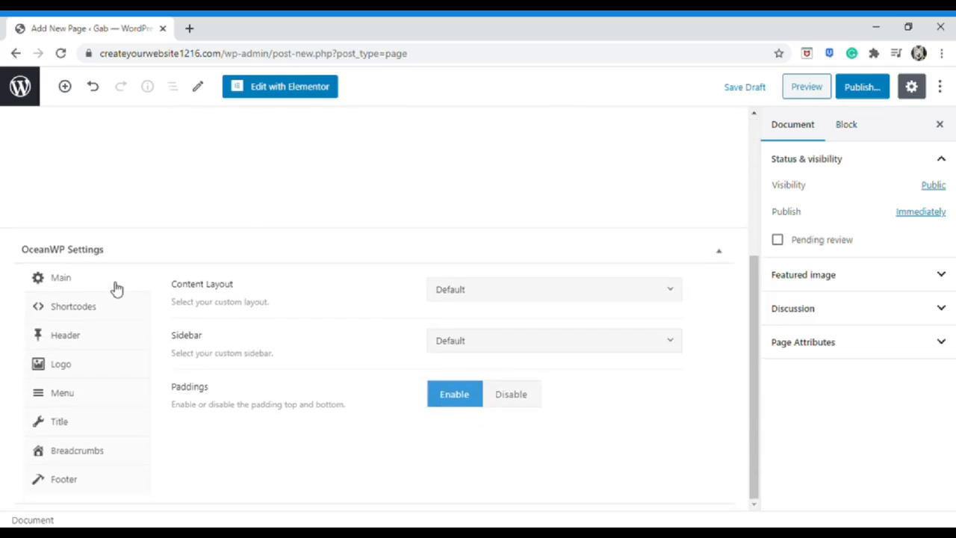
pyautogui.click(482, 299)
pyautogui.click(488, 417)
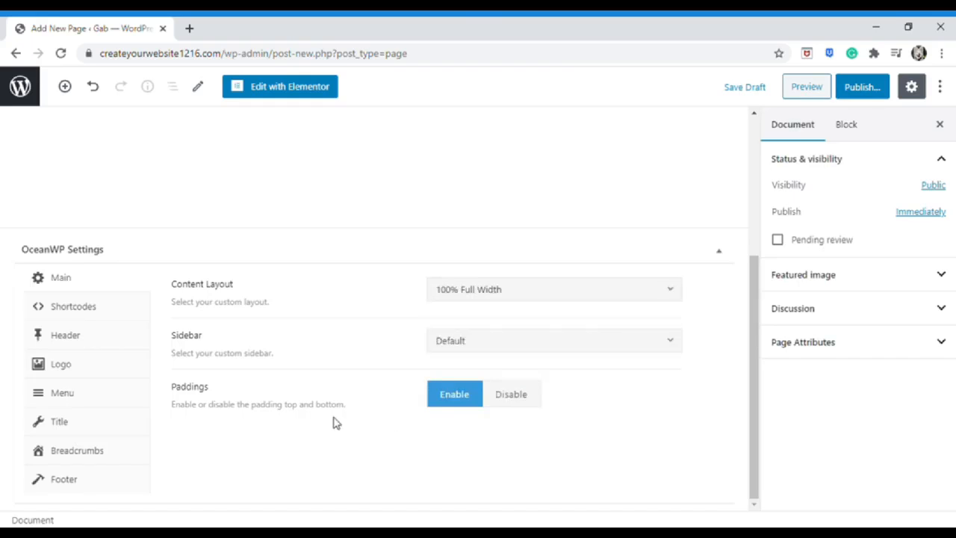
# Disable the Contact page's top bar, page title, footer widgets and copyright area
pyautogui.click(100, 340)
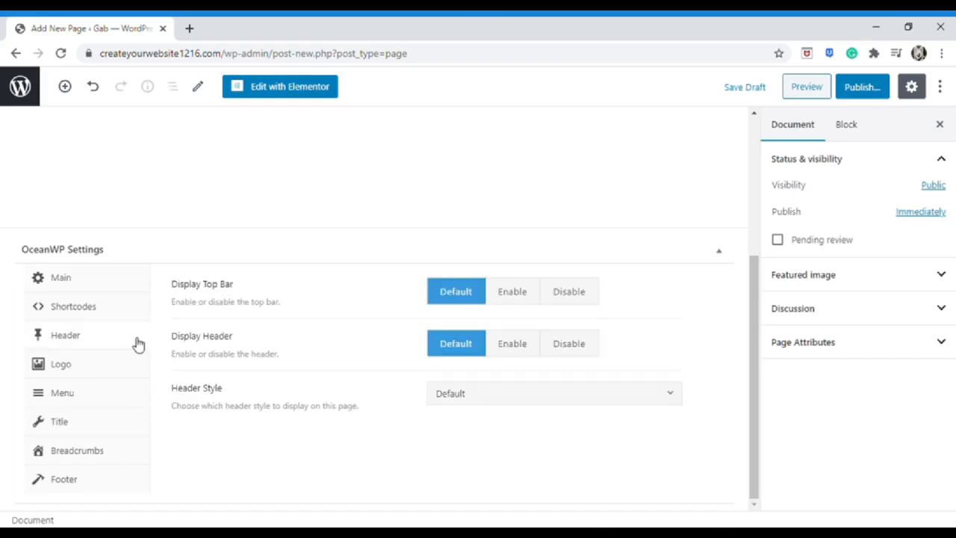
pyautogui.click(589, 306)
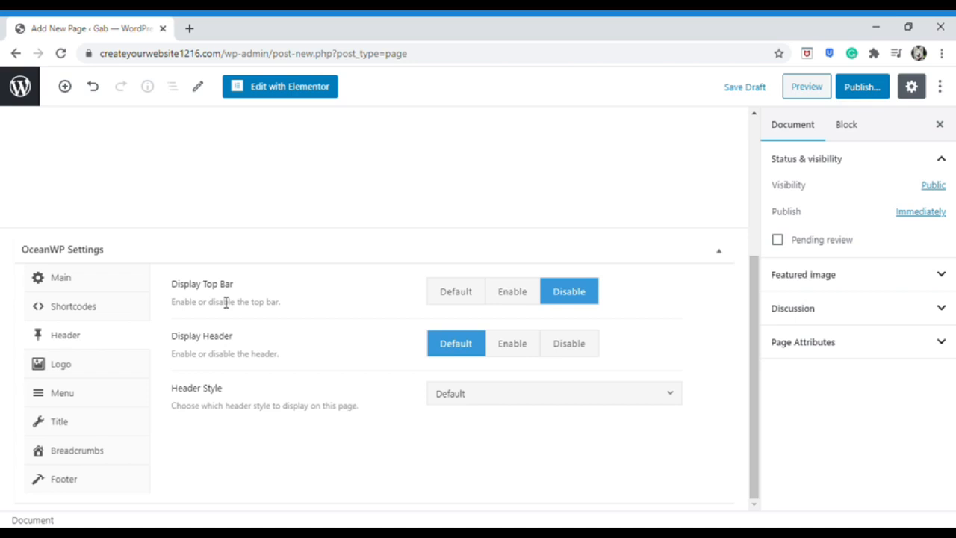
pyautogui.click(93, 423)
pyautogui.click(594, 291)
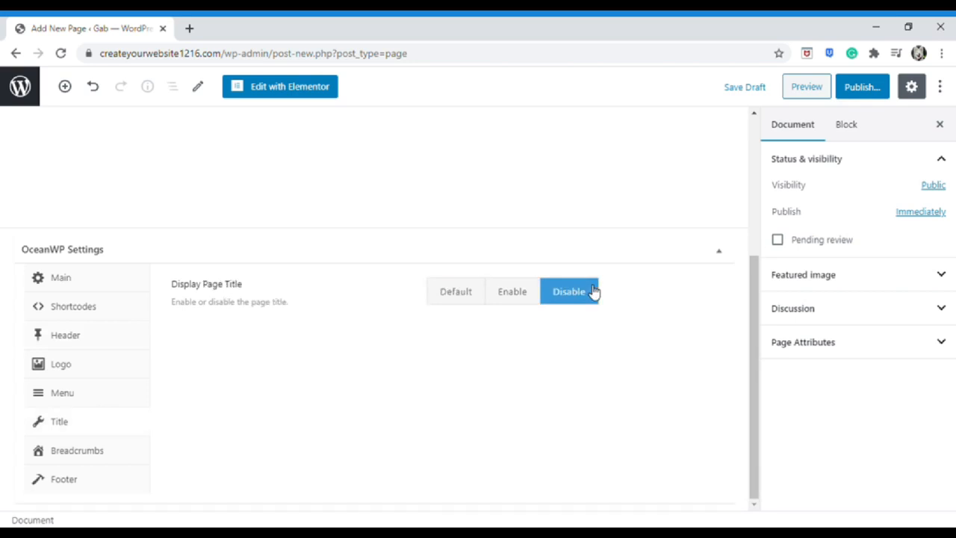
pyautogui.click(83, 482)
pyautogui.click(593, 294)
pyautogui.click(585, 348)
# Publish the Contact page, view it live, and return to the admin pages list
pyautogui.click(867, 86)
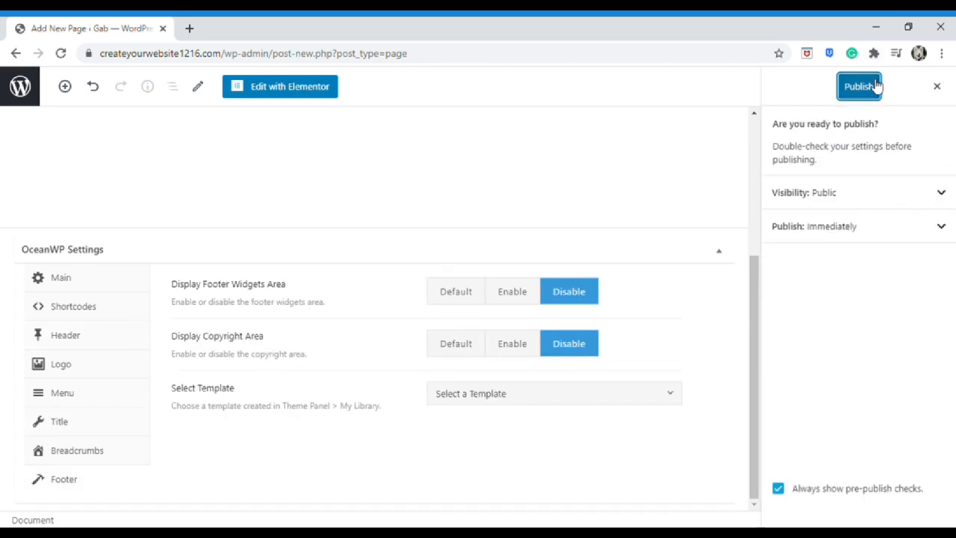
pyautogui.click(877, 86)
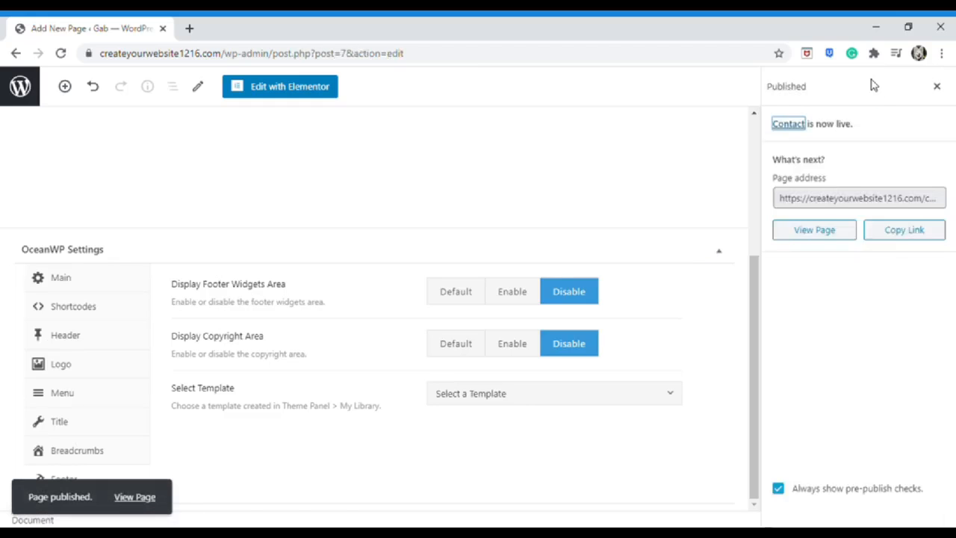
pyautogui.click(811, 231)
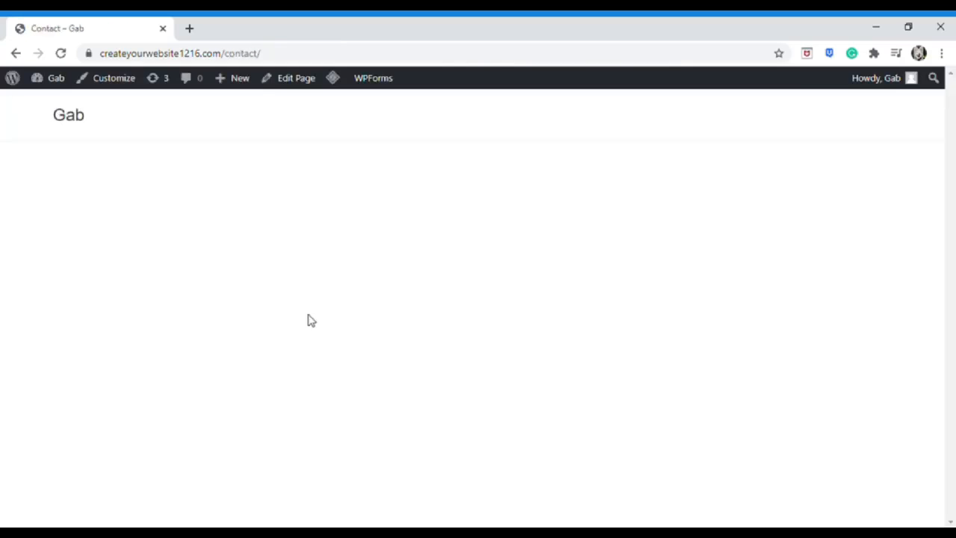
pyautogui.click(15, 53)
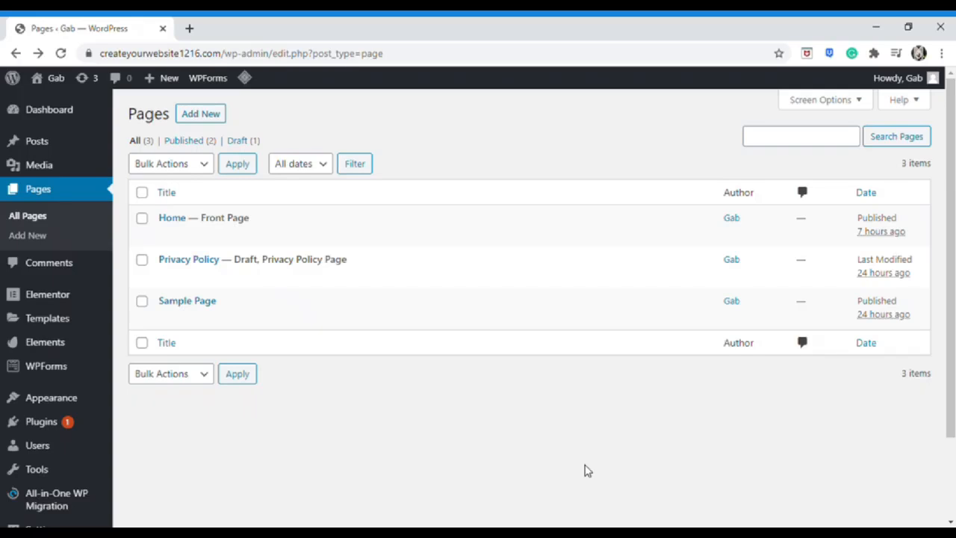
# Create new pages titled 'Service' and 'About us', then return to the All Pages list
pyautogui.click(214, 118)
pyautogui.write('Ser')
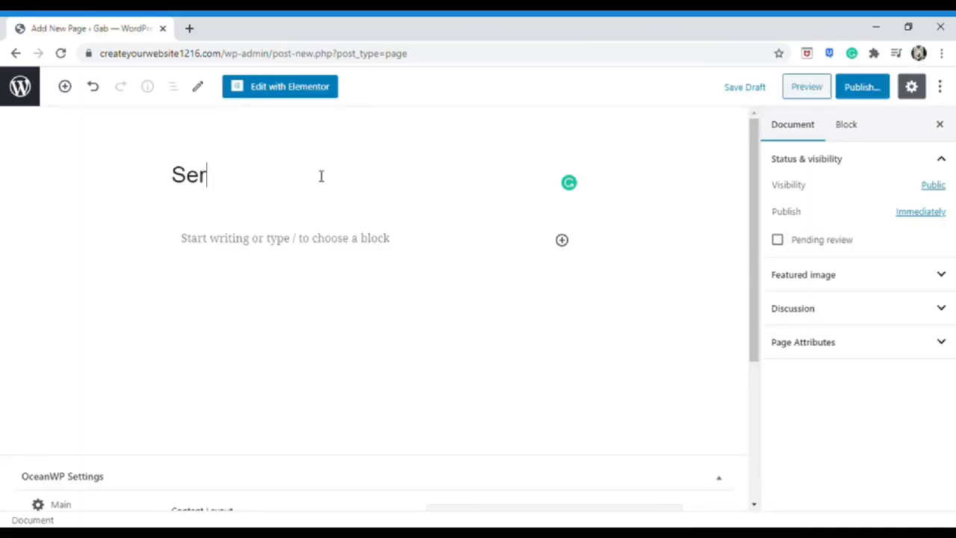
pyautogui.scroll(-3, 512, 441)
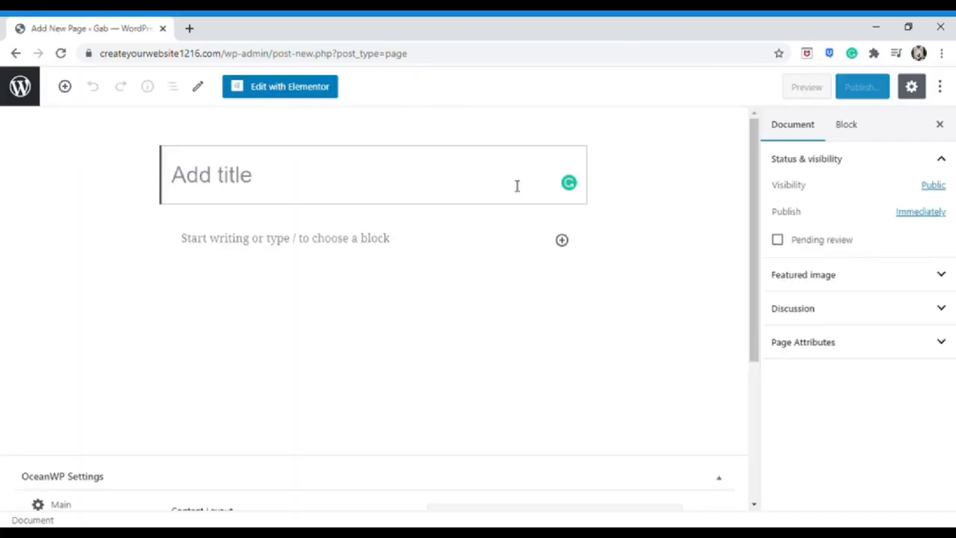
pyautogui.write('About us')
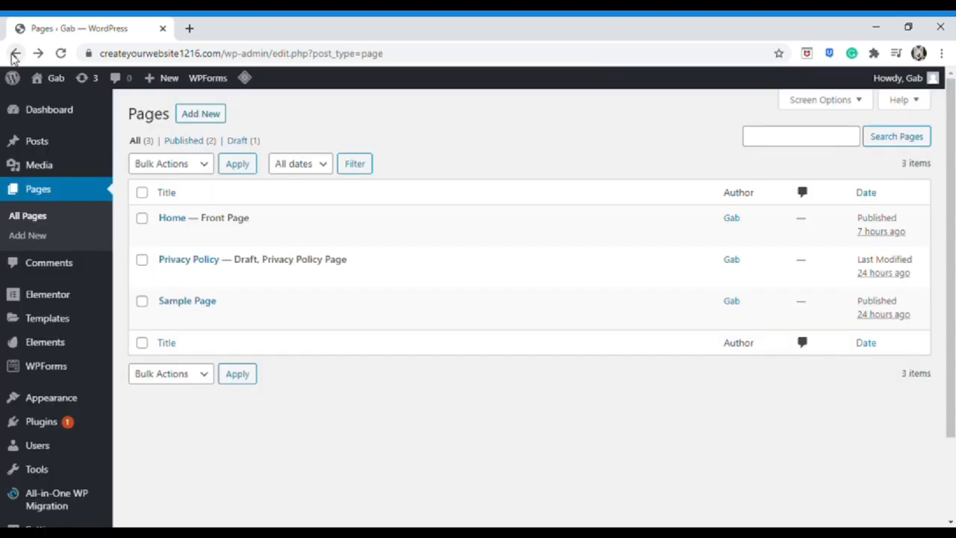
pyautogui.click(56, 215)
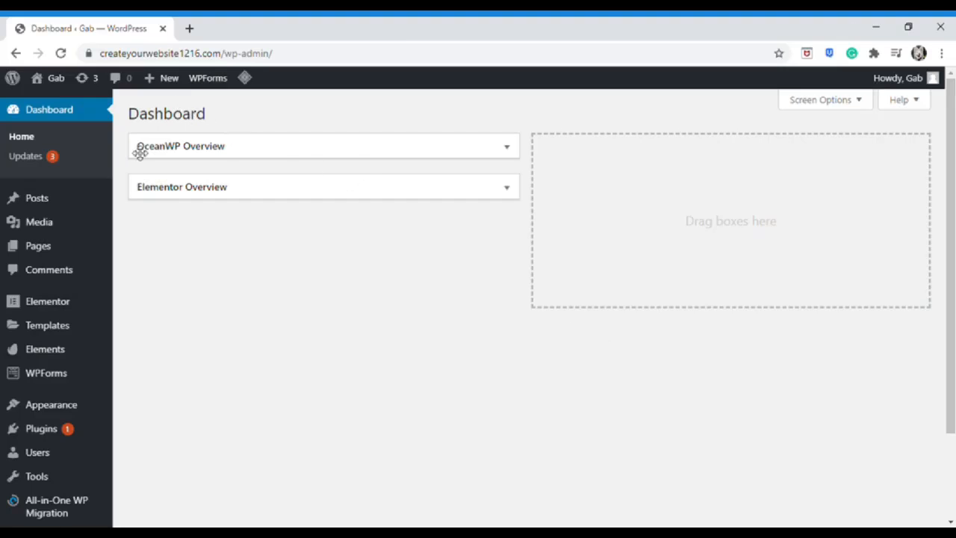
# From Pages > All Pages, open the Home page in the block editor
pyautogui.moveTo(65, 254)
pyautogui.click(143, 252)
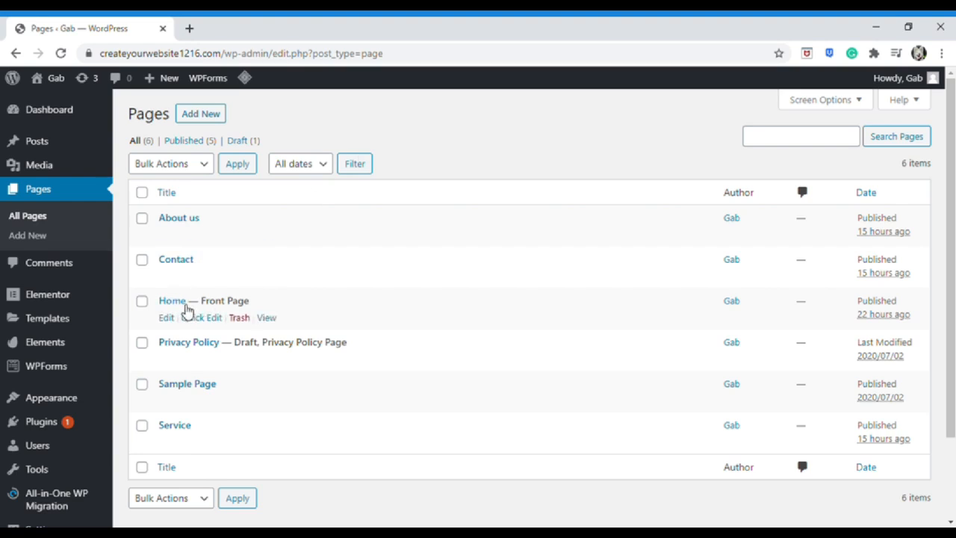
pyautogui.click(166, 318)
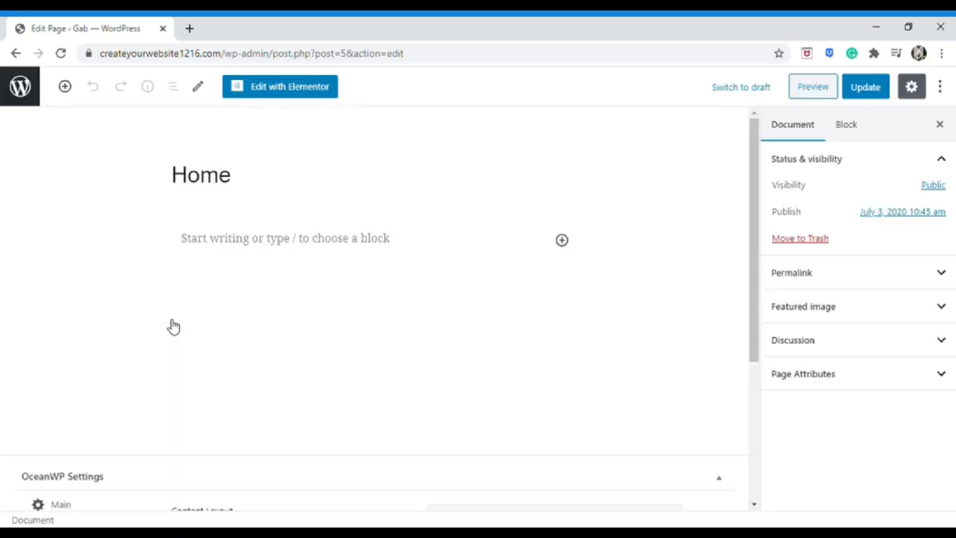
# Launch Elementor on Home, hide and restore the widget panel, and view its page settings
pyautogui.click(280, 95)
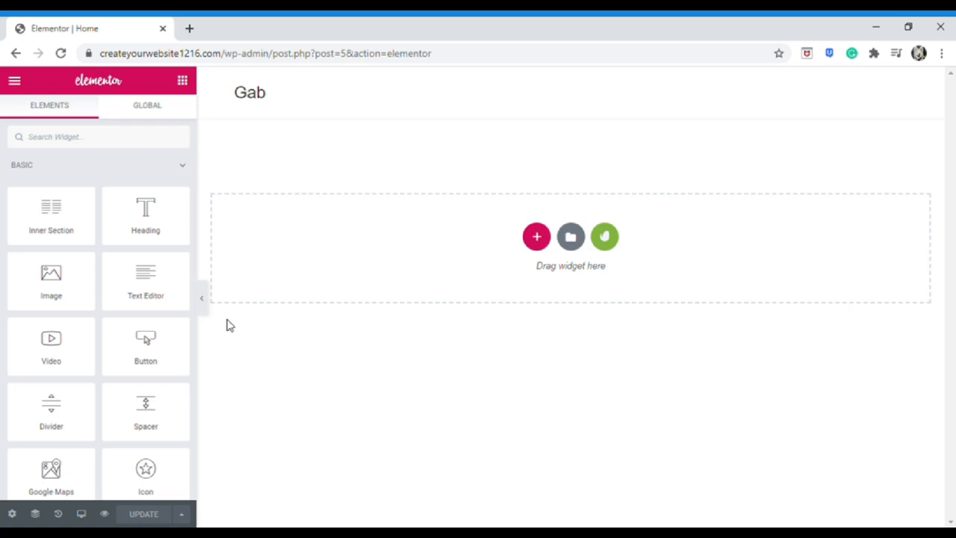
pyautogui.click(202, 299)
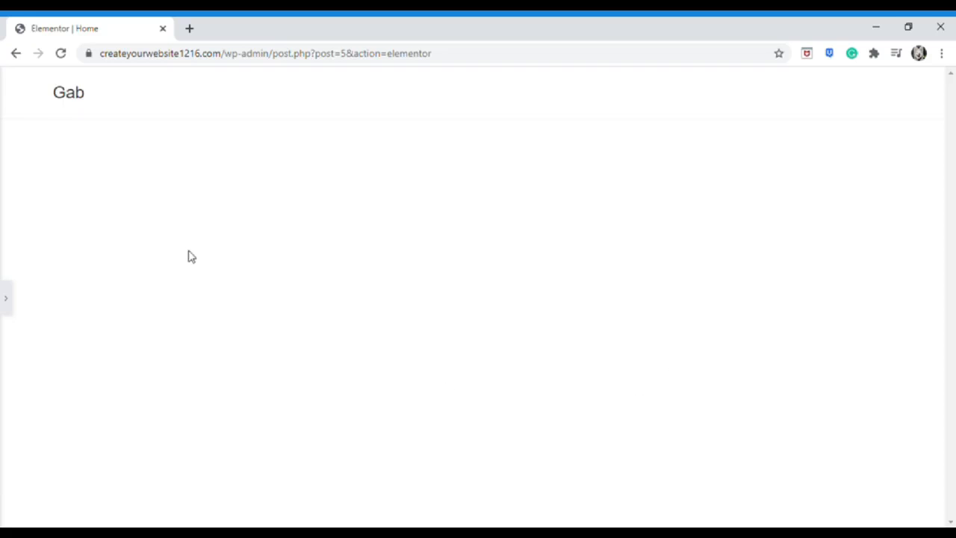
pyautogui.click(5, 300)
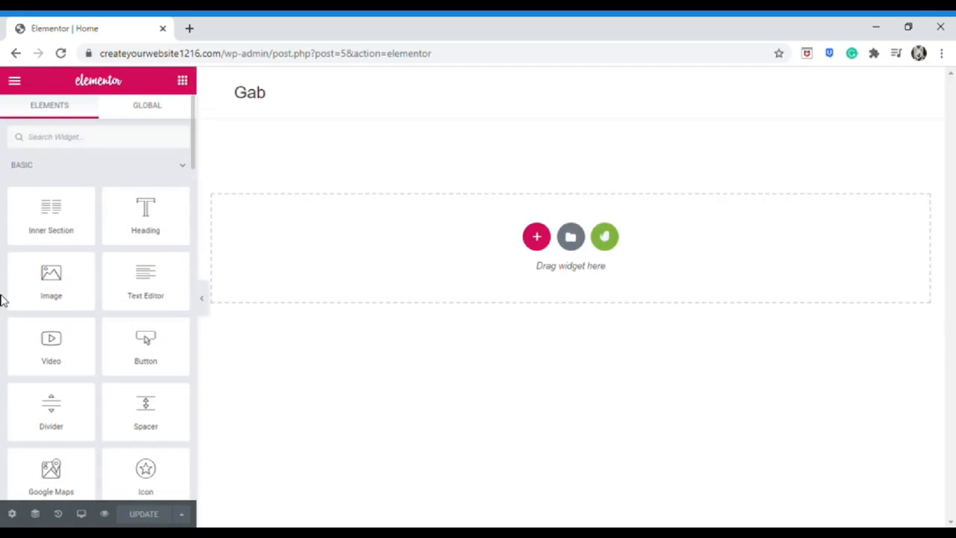
pyautogui.click(14, 515)
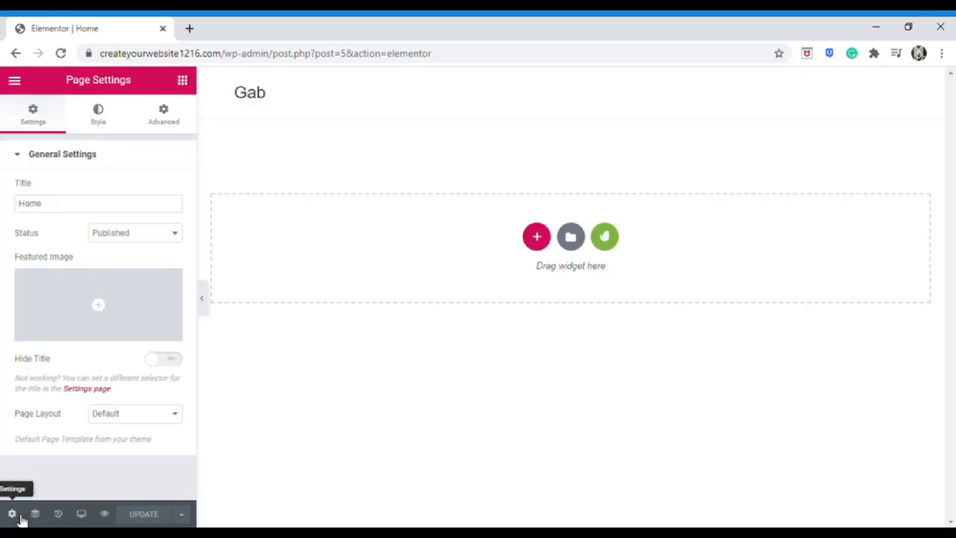
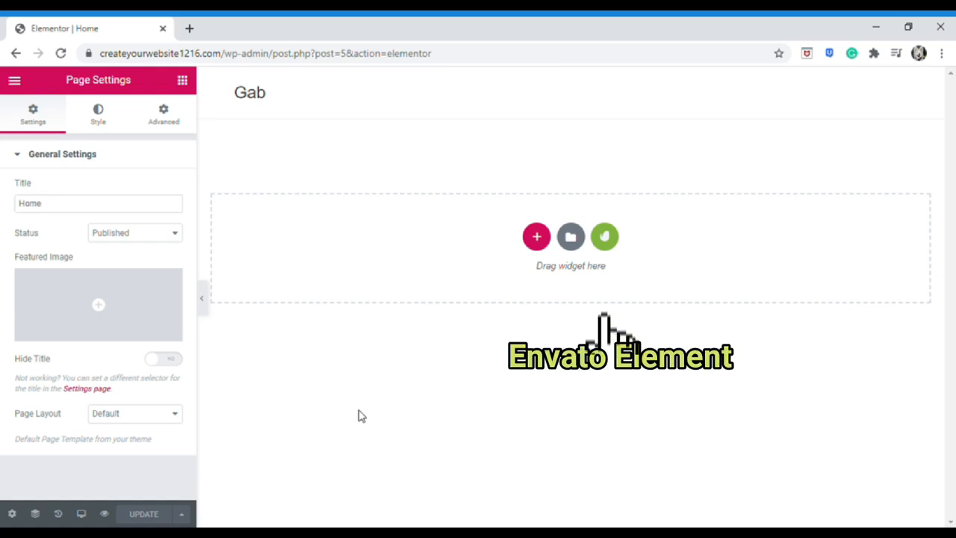
# Open the Envato Elements template kit library from the empty section
pyautogui.click(605, 236)
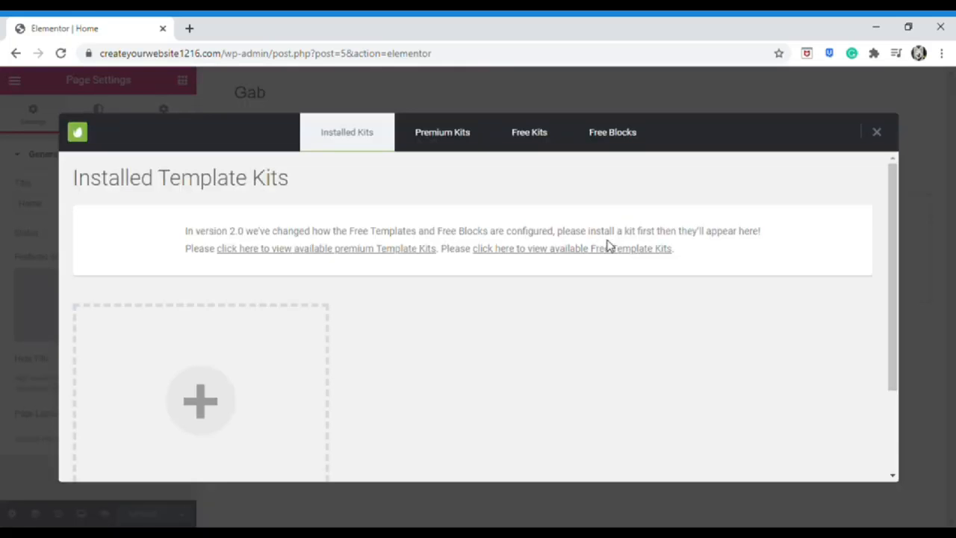
pyautogui.scroll(-2, 617, 288)
pyautogui.scroll(-1, 621, 300)
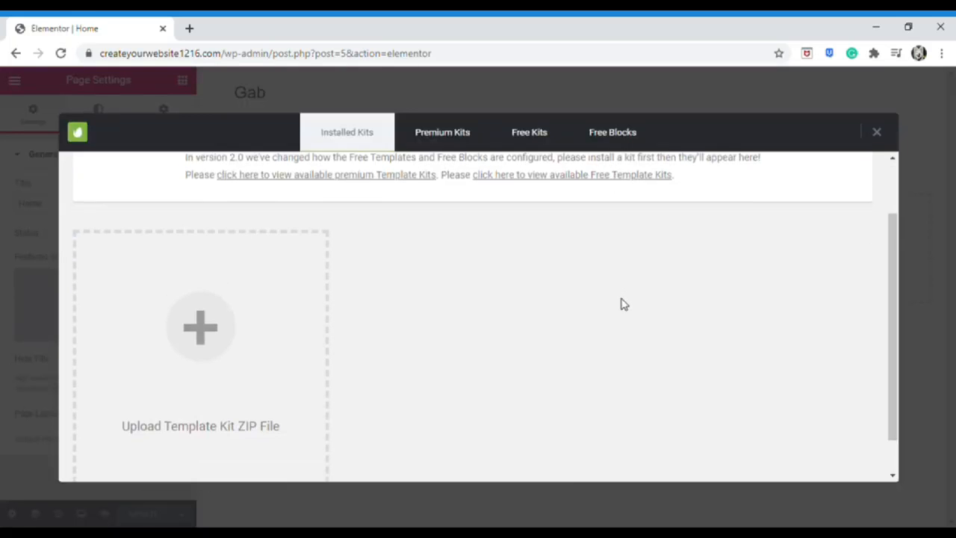
pyautogui.scroll(3, 625, 317)
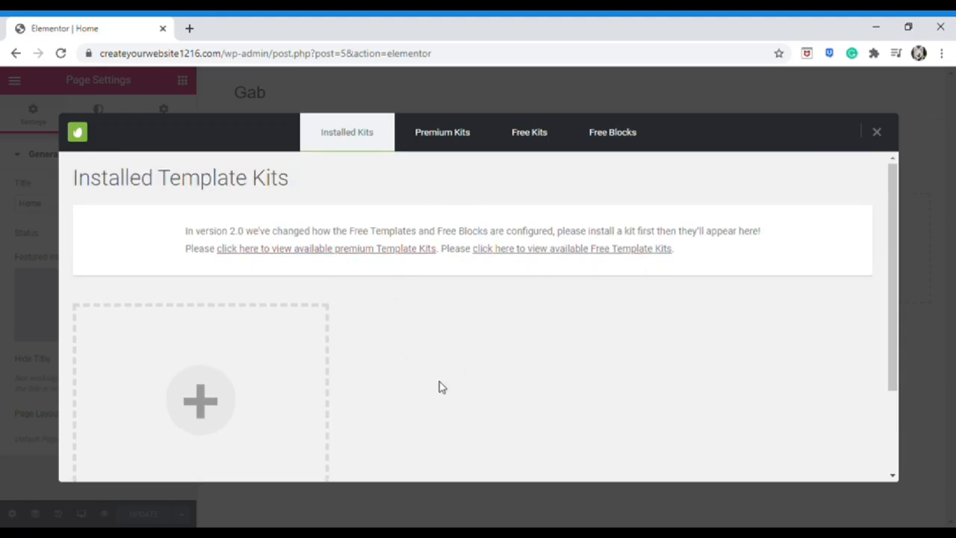
# Browse the Free Kits collection, including Mediterranean Restaurant, Music Lessons Teacher and Indie Cafe
pyautogui.click(528, 140)
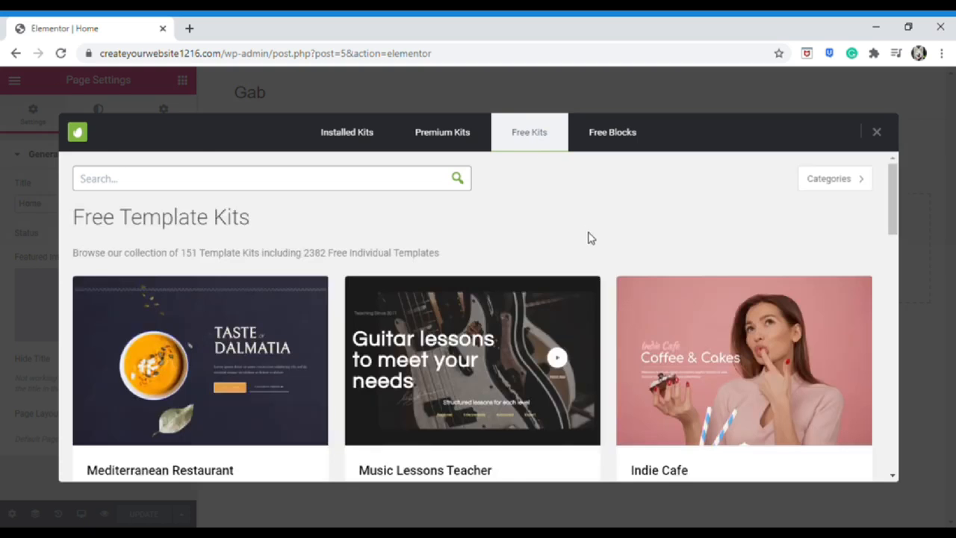
pyautogui.scroll(-2, 588, 239)
pyautogui.scroll(-1, 579, 258)
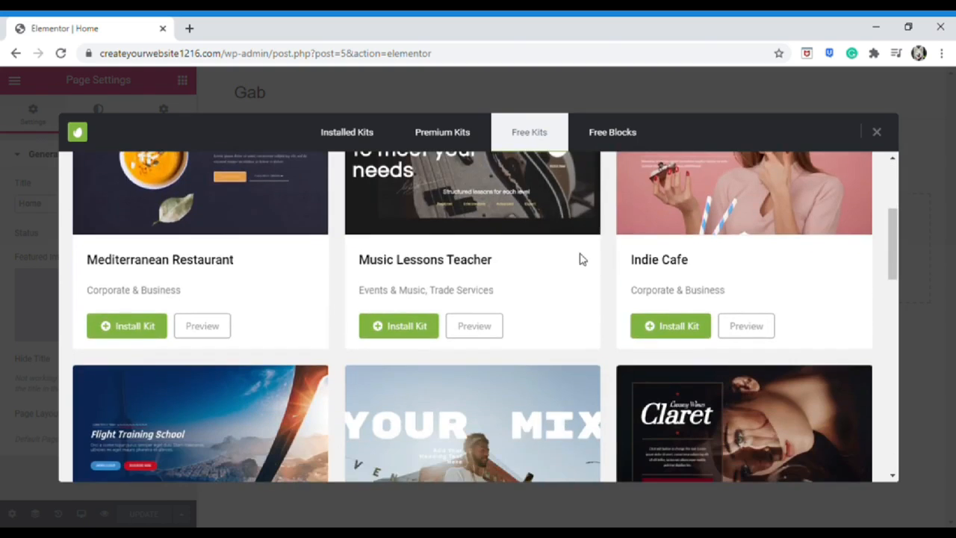
pyautogui.scroll(-3, 579, 258)
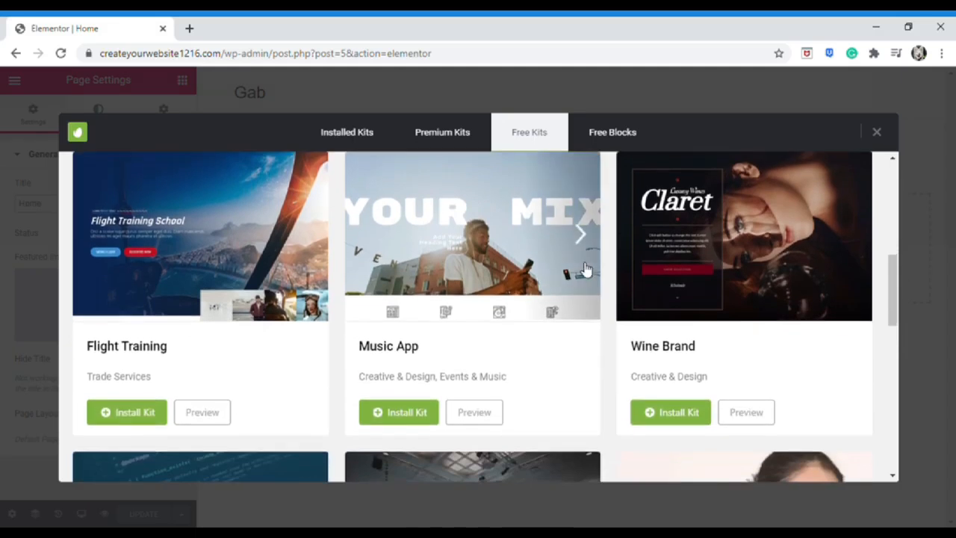
pyautogui.scroll(-2, 581, 270)
pyautogui.scroll(4, 582, 270)
pyautogui.scroll(4, 582, 269)
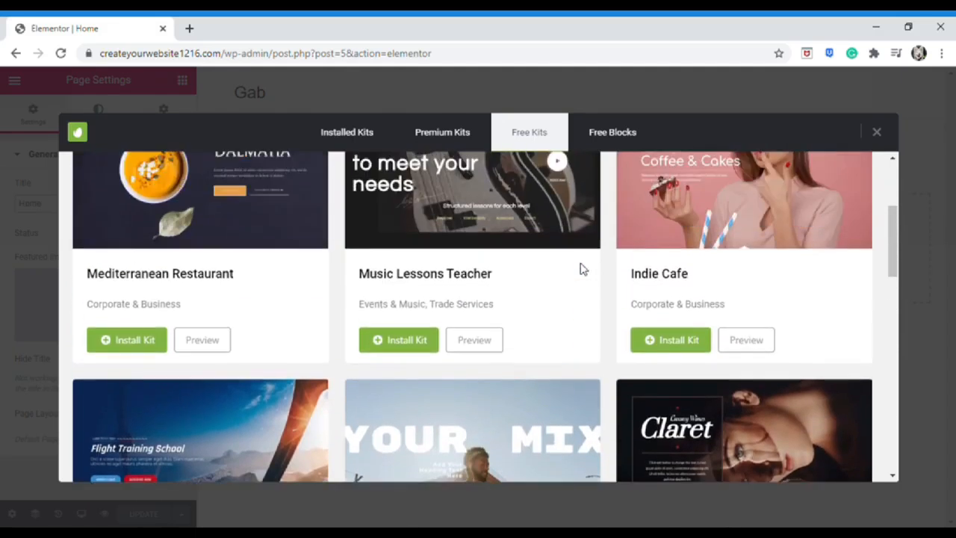
pyautogui.scroll(-1, 583, 267)
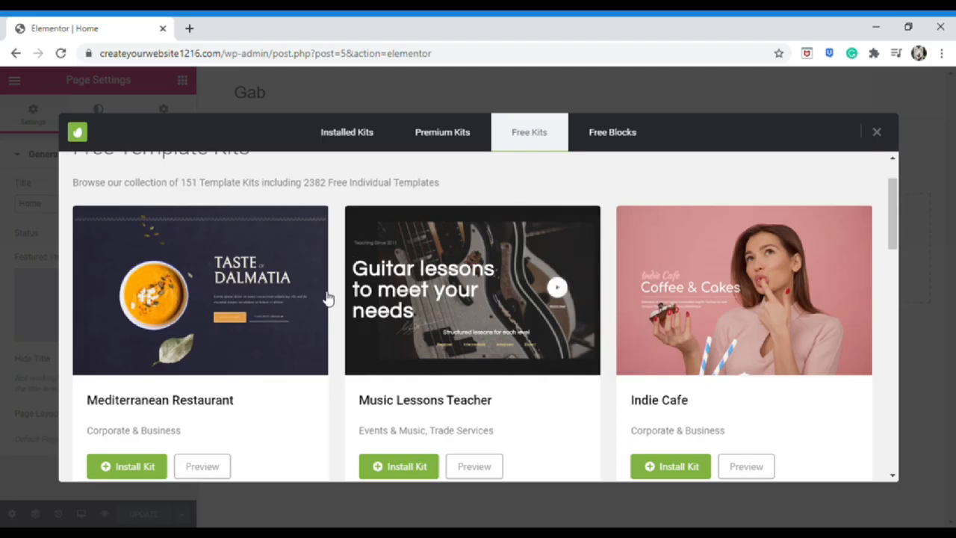
pyautogui.scroll(-6, 366, 321)
pyautogui.scroll(-2, 413, 346)
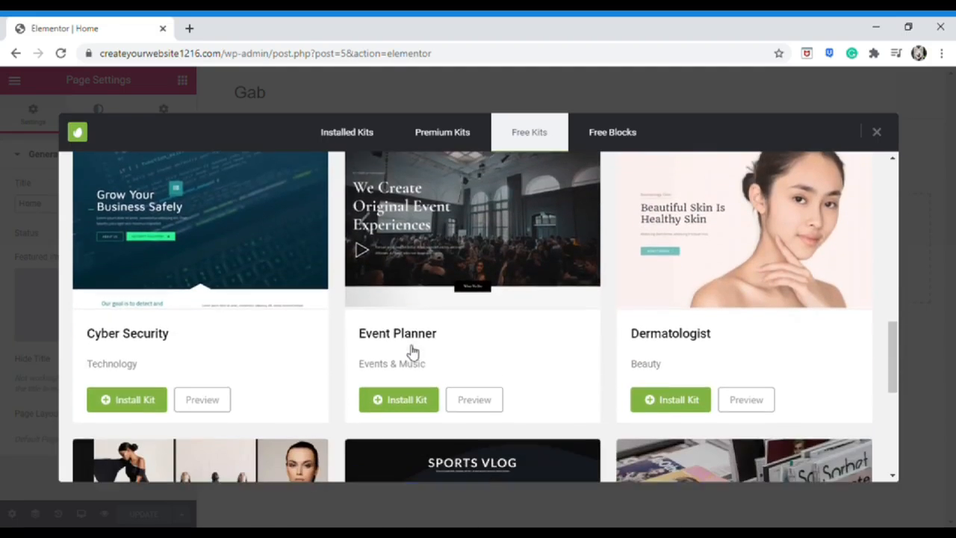
pyautogui.scroll(-2, 409, 350)
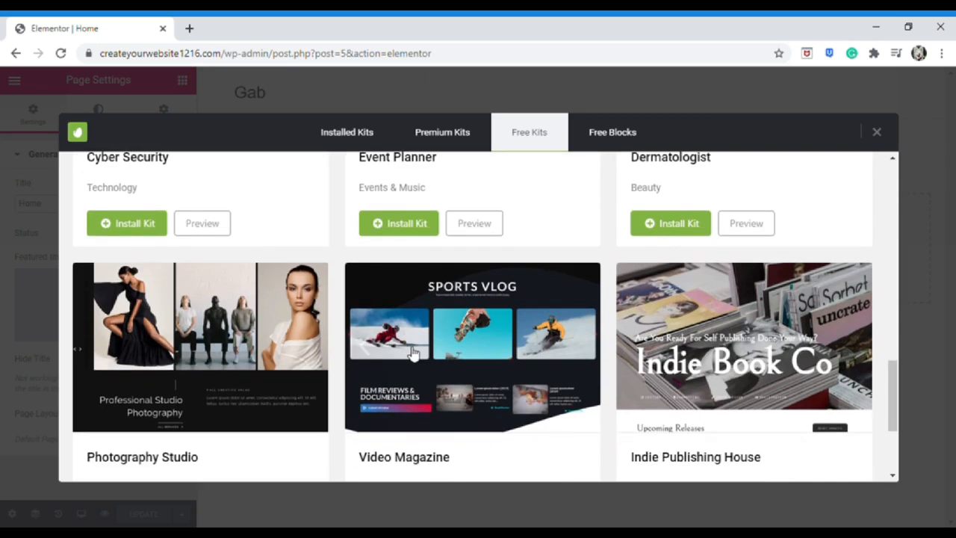
pyautogui.scroll(1, 413, 354)
pyautogui.scroll(-3, 413, 354)
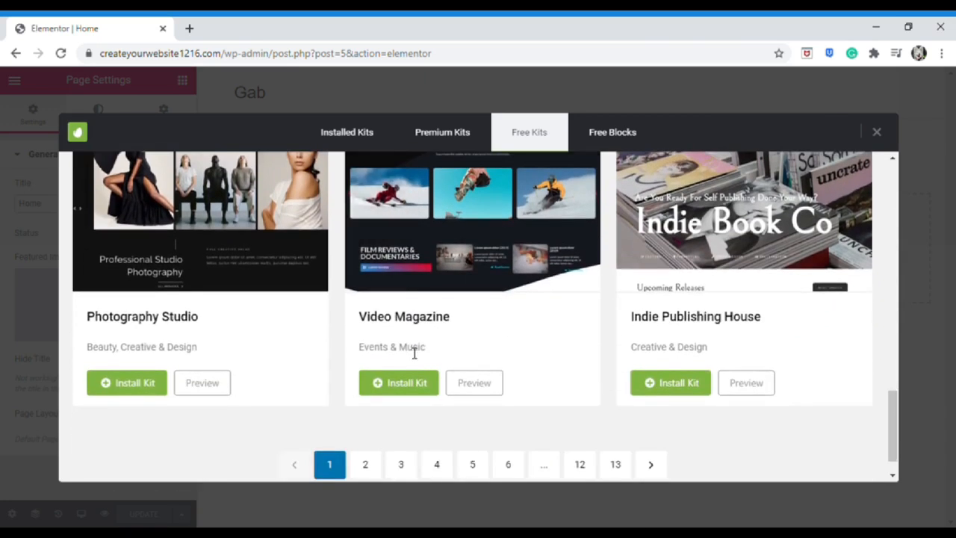
pyautogui.scroll(5, 414, 356)
pyautogui.scroll(10, 413, 292)
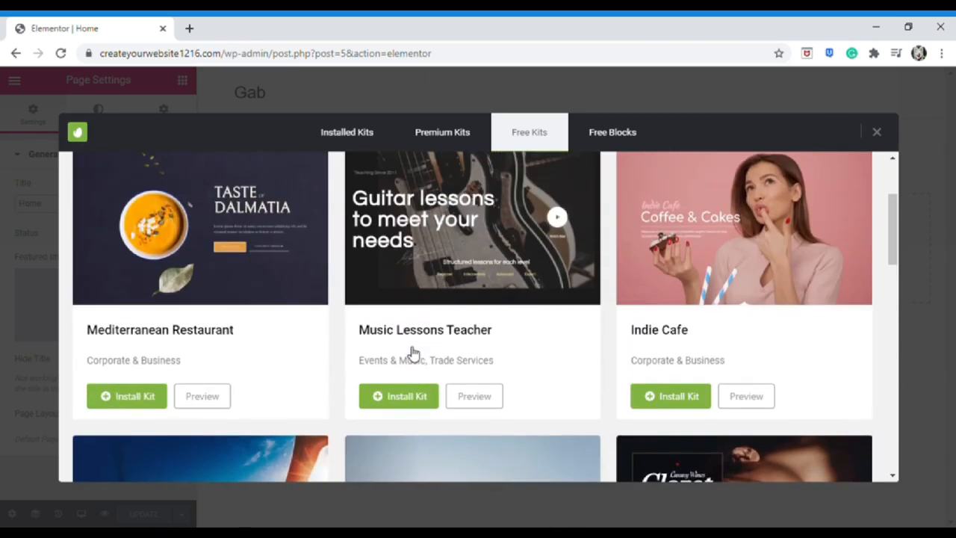
pyautogui.scroll(-1, 447, 252)
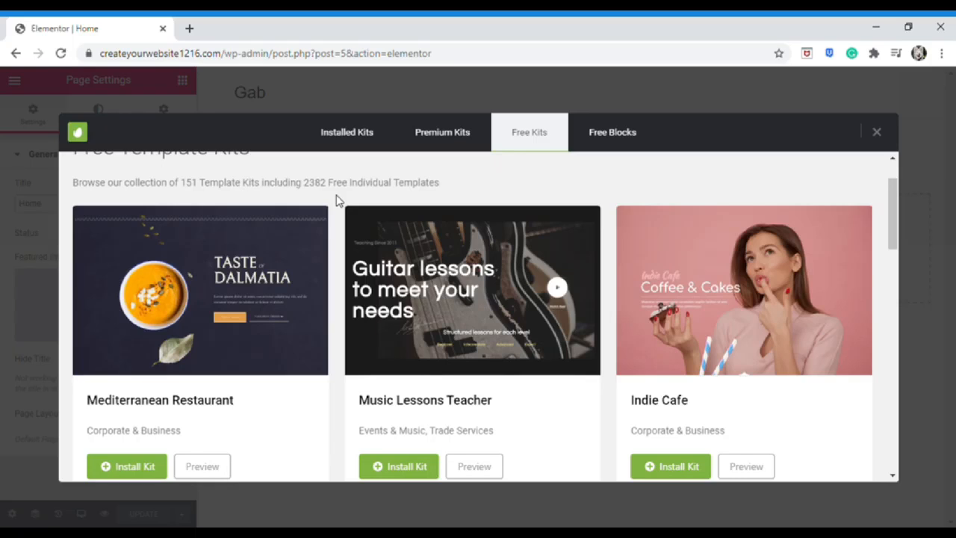
pyautogui.scroll(-1, 336, 200)
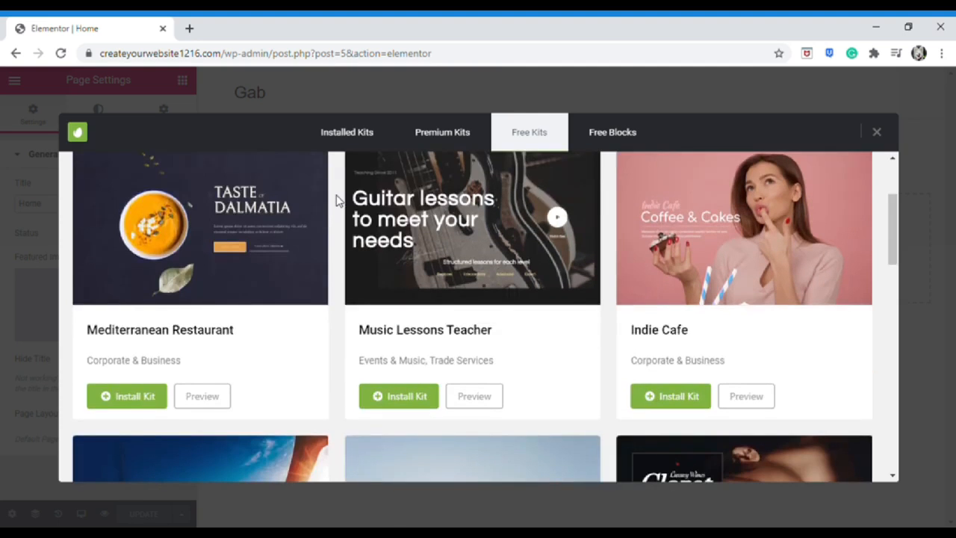
# Preview the Mediterranean Restaurant kit and scroll through its page thumbnails
pyautogui.click(203, 396)
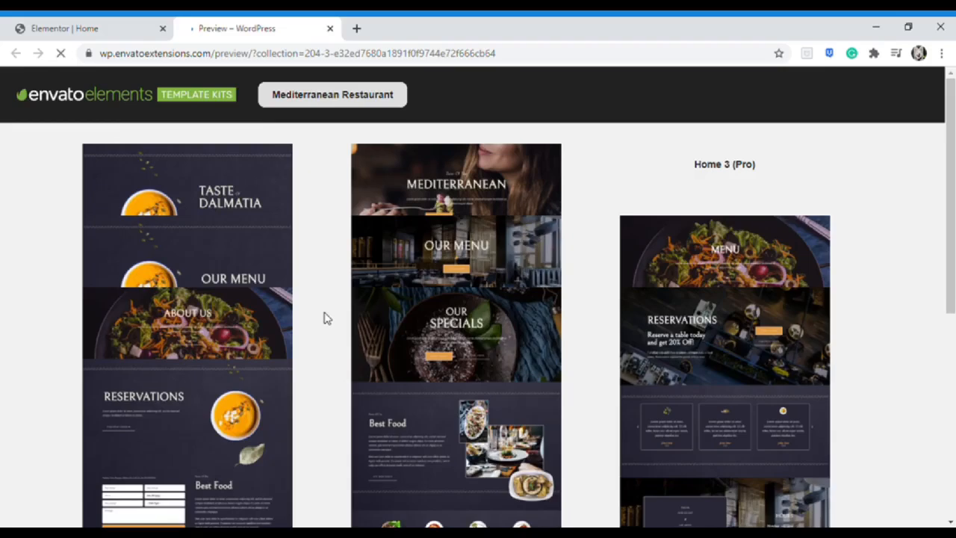
pyautogui.scroll(-4, 325, 318)
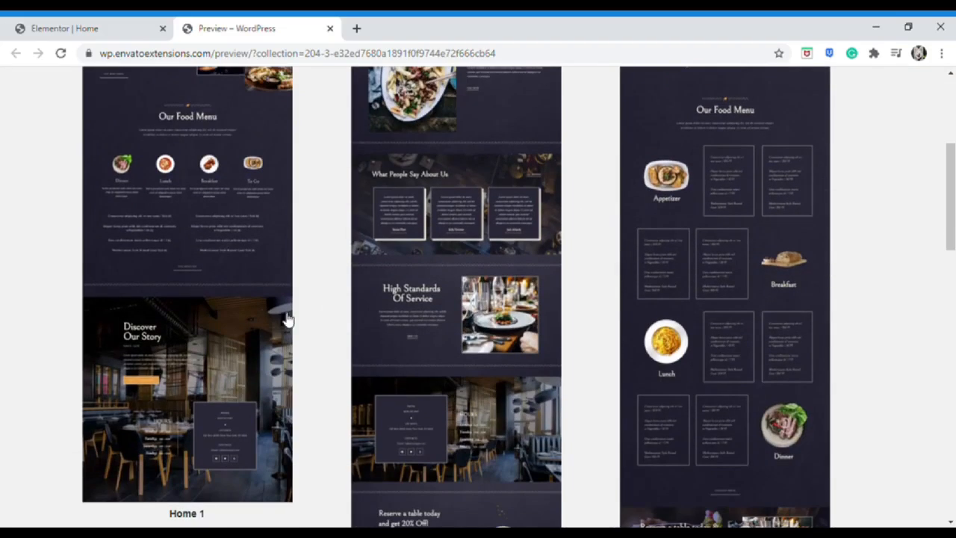
pyautogui.scroll(-6, 401, 336)
pyautogui.scroll(-5, 228, 399)
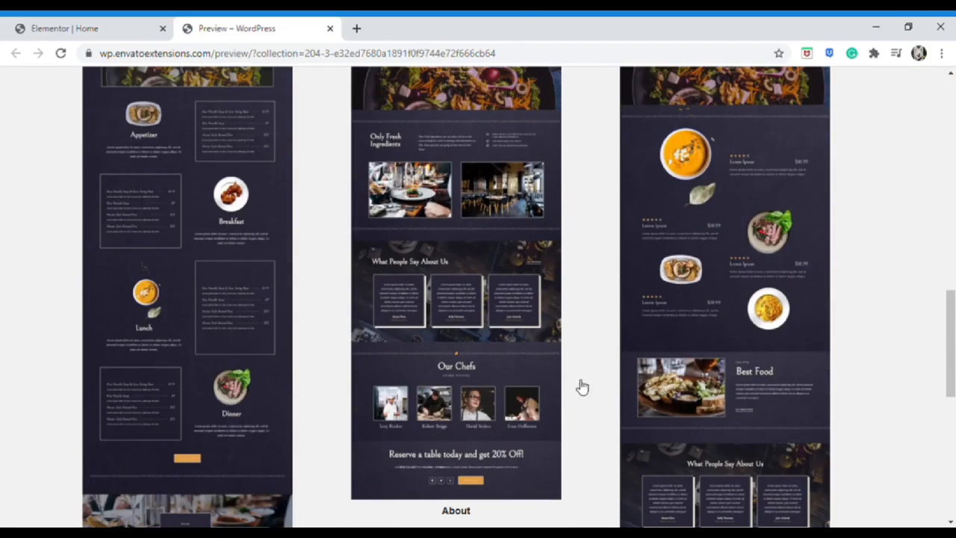
pyautogui.scroll(5, 251, 369)
pyautogui.scroll(10, 252, 369)
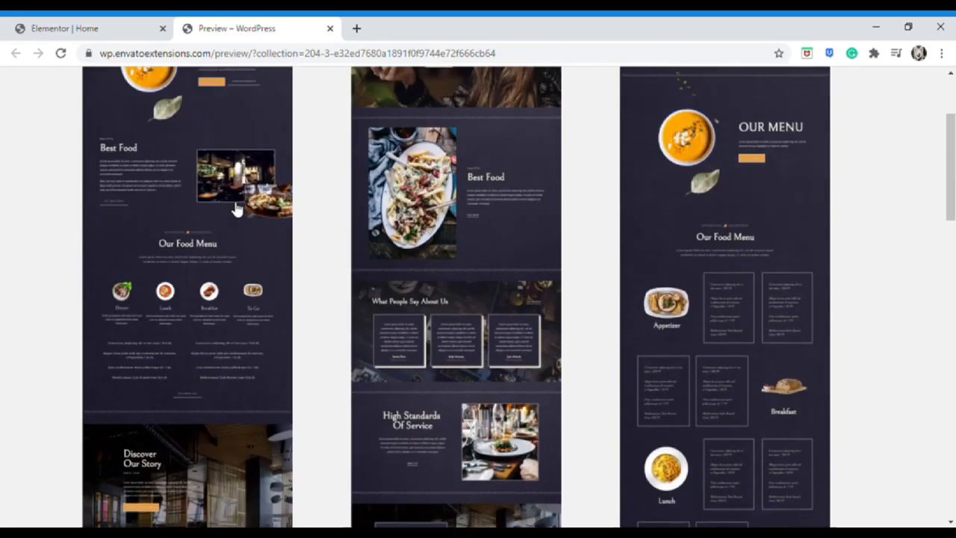
# View the kit's Home 1 page in full, then close the preview tab
pyautogui.click(220, 256)
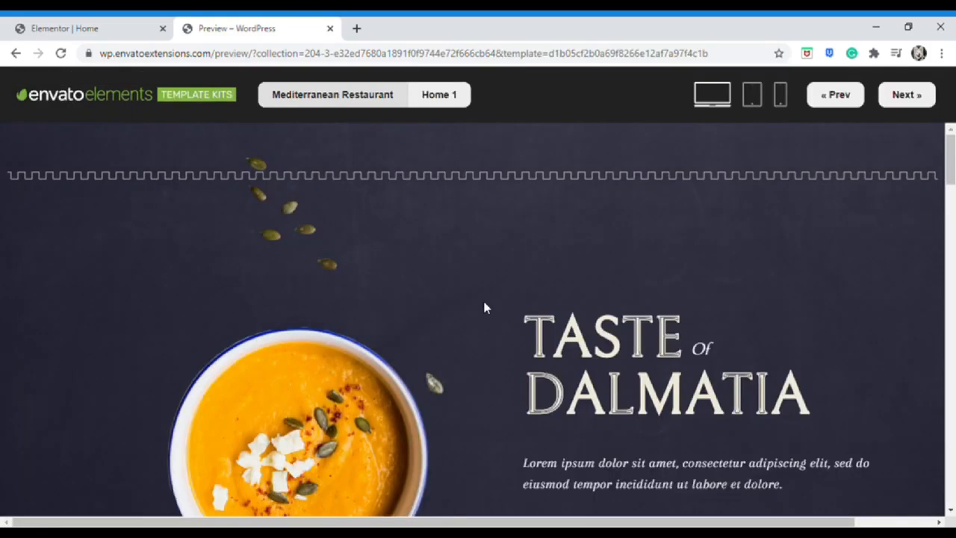
pyautogui.scroll(-8, 484, 306)
pyautogui.scroll(-3, 485, 306)
pyautogui.scroll(10, 485, 307)
pyautogui.click(330, 29)
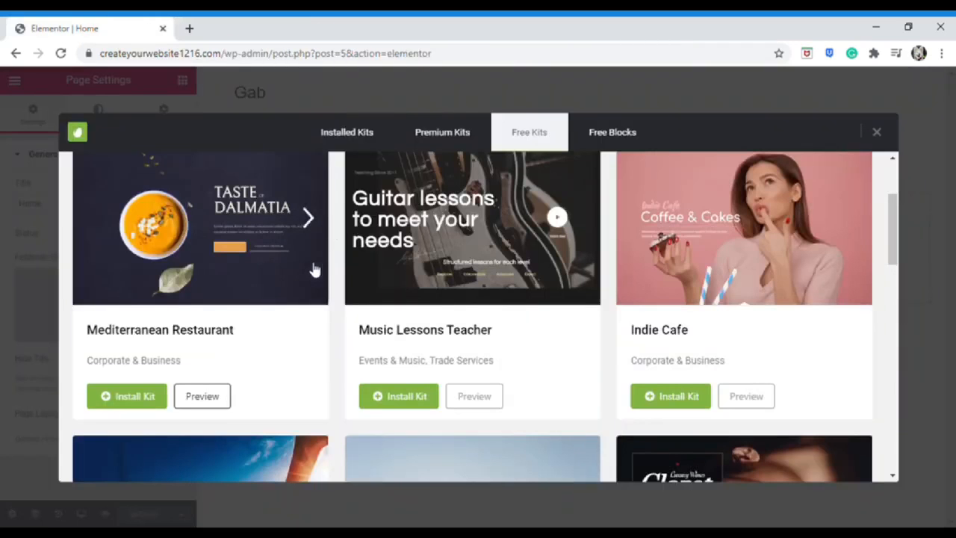
# Install the Mediterranean Restaurant kit and switch to the Installed Kits list
pyautogui.click(122, 402)
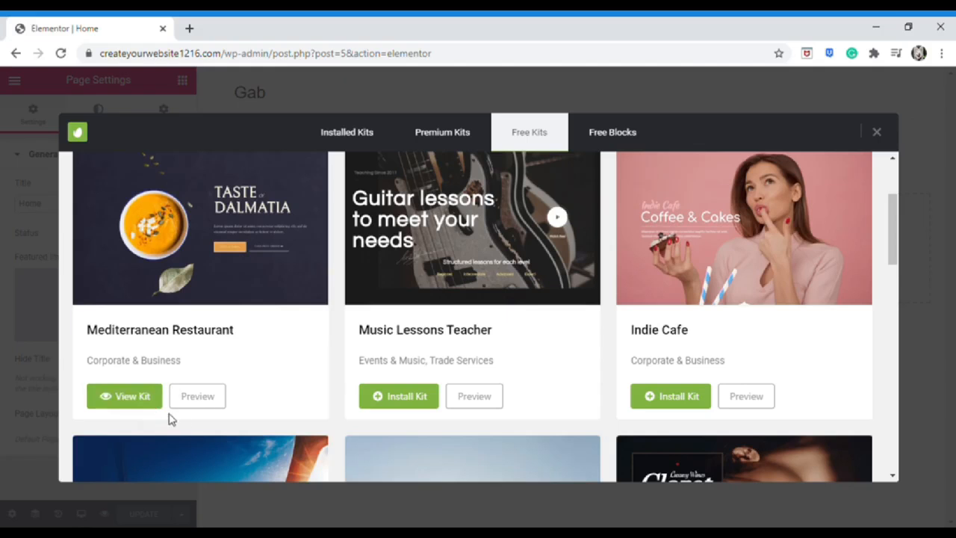
pyautogui.scroll(3, 268, 405)
pyautogui.click(351, 145)
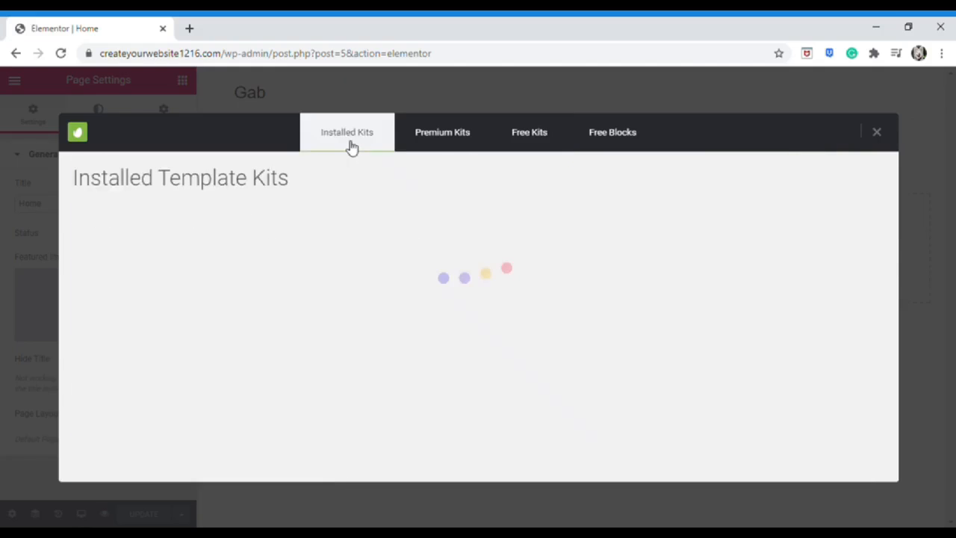
pyautogui.scroll(-2, 407, 217)
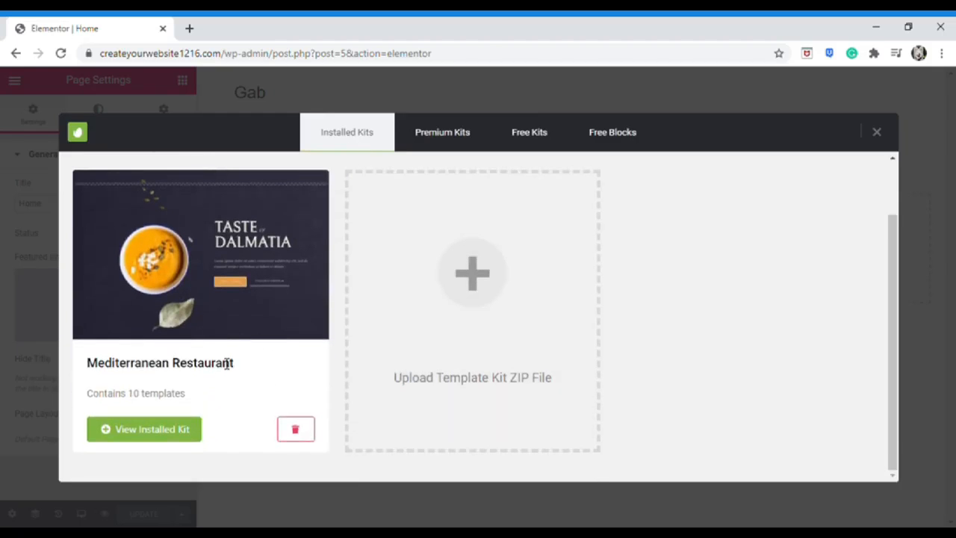
# Open the installed Mediterranean Restaurant kit and insert its Home 1 template
pyautogui.click(162, 437)
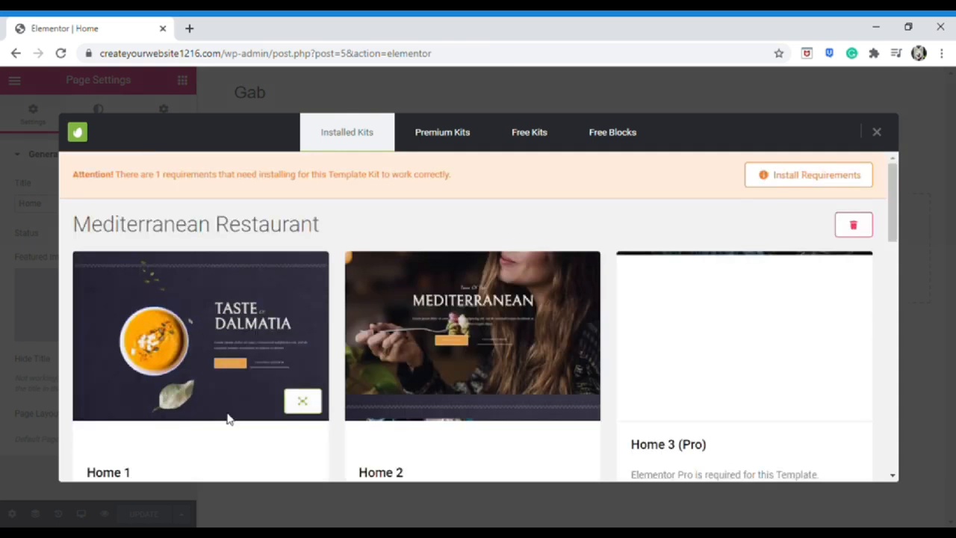
pyautogui.scroll(-1, 254, 418)
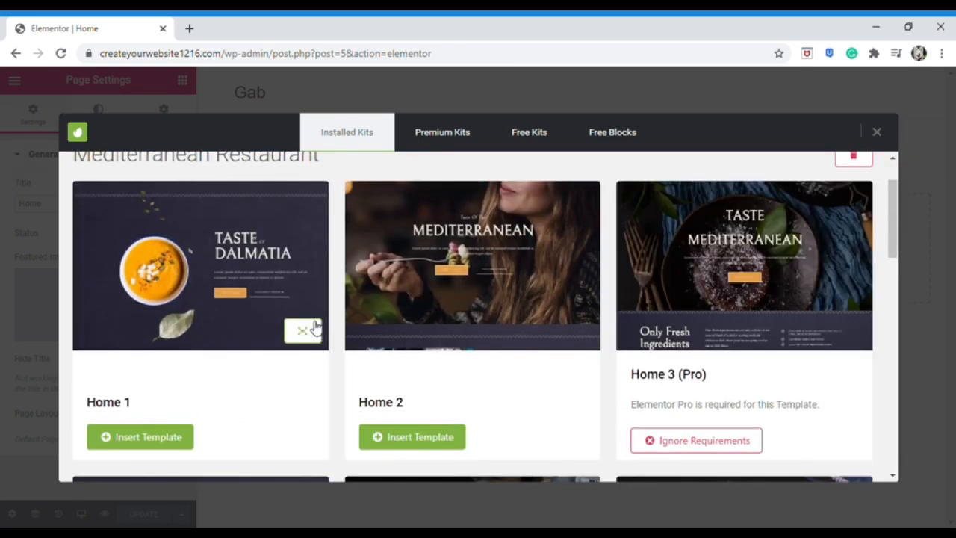
pyautogui.scroll(-3, 608, 331)
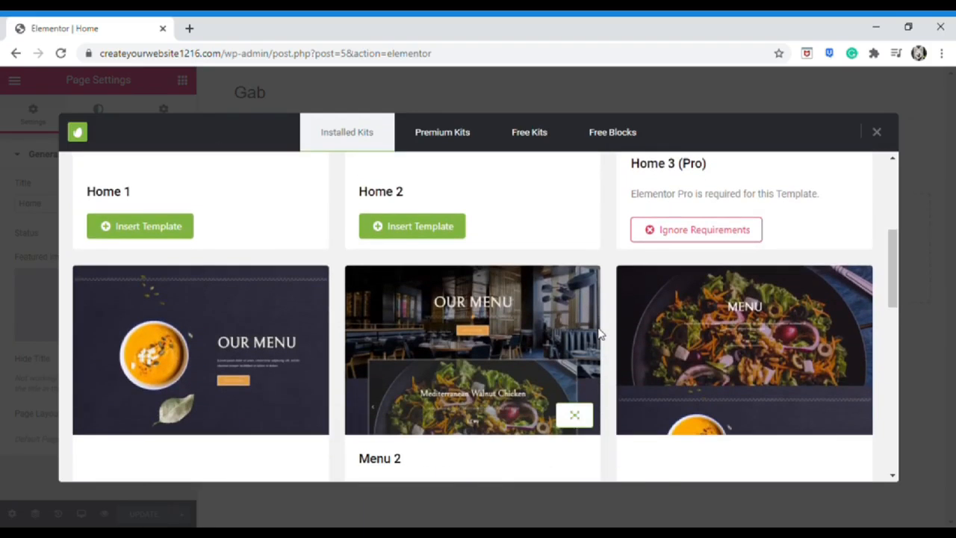
pyautogui.scroll(-1, 596, 351)
pyautogui.scroll(5, 596, 351)
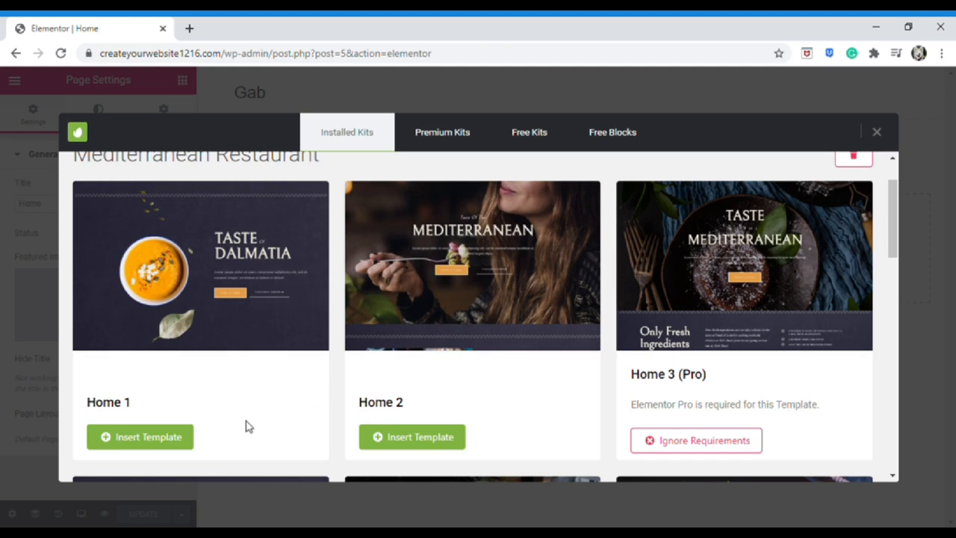
pyautogui.click(187, 440)
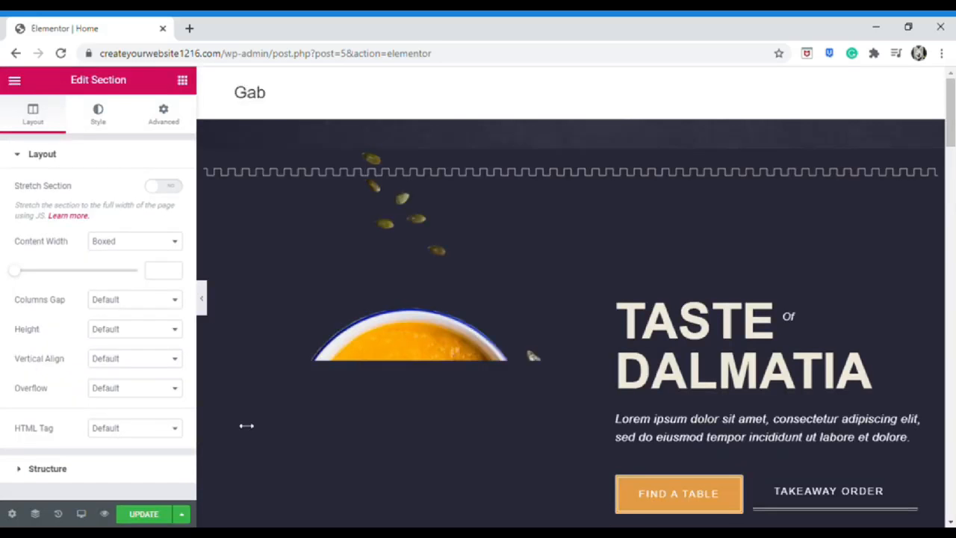
# Save the Home page with the imported Home 1 layout using Update
pyautogui.scroll(-3, 341, 327)
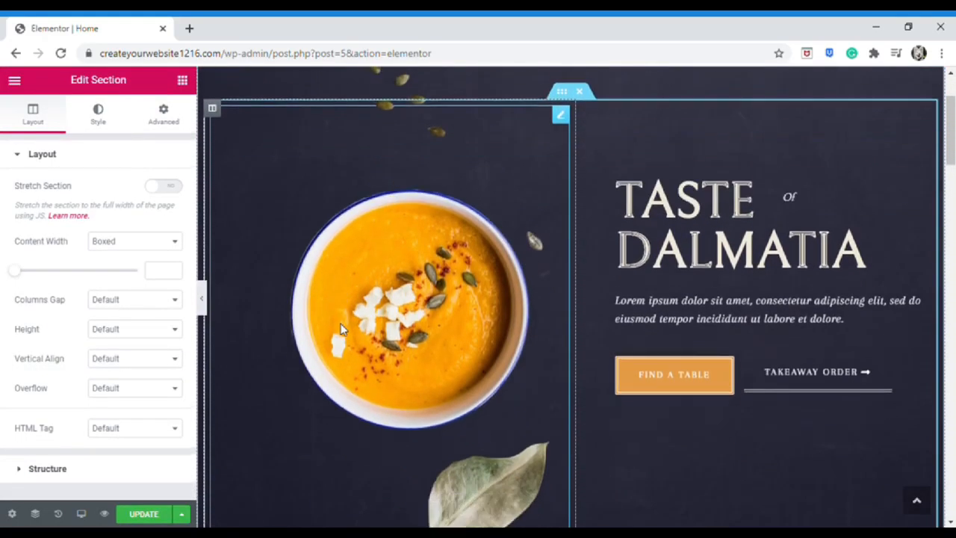
pyautogui.scroll(-5, 342, 330)
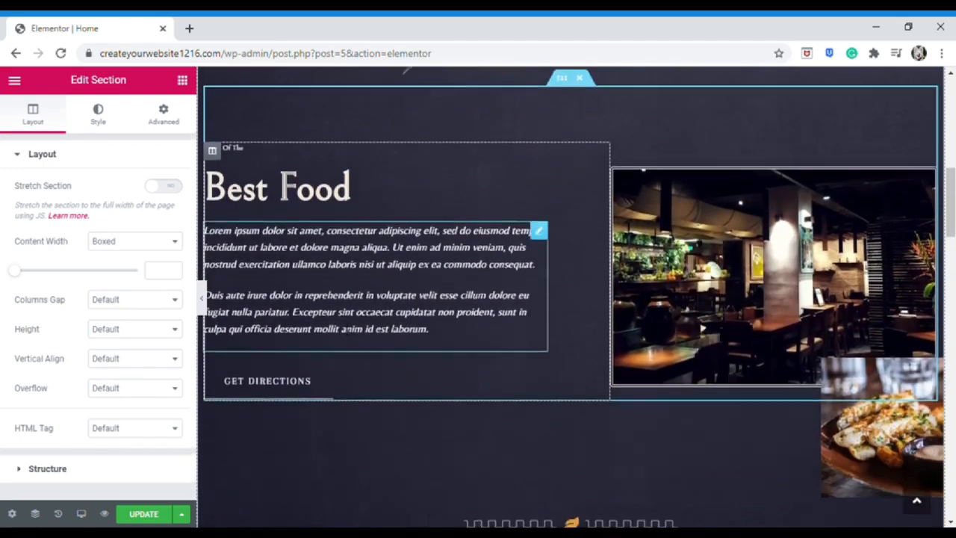
pyautogui.scroll(8, 341, 329)
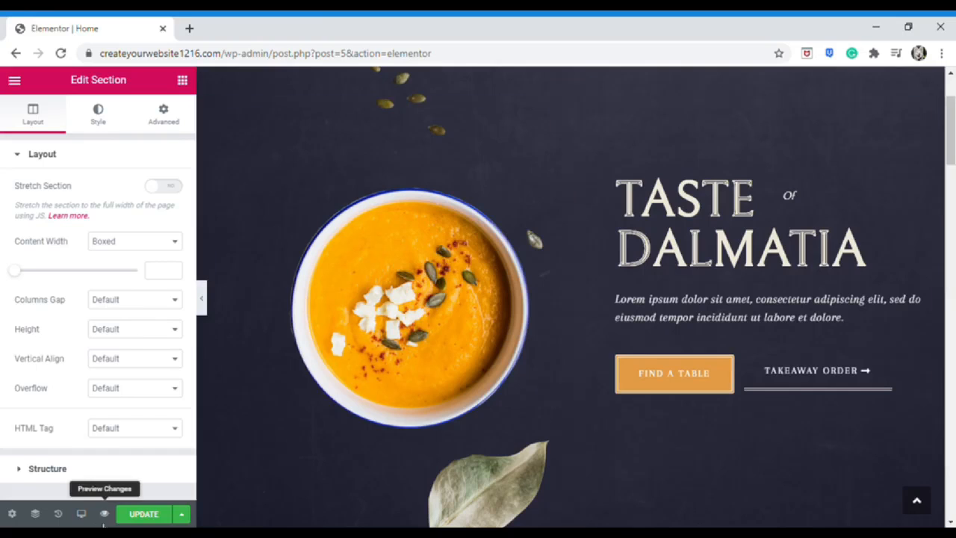
pyautogui.click(13, 514)
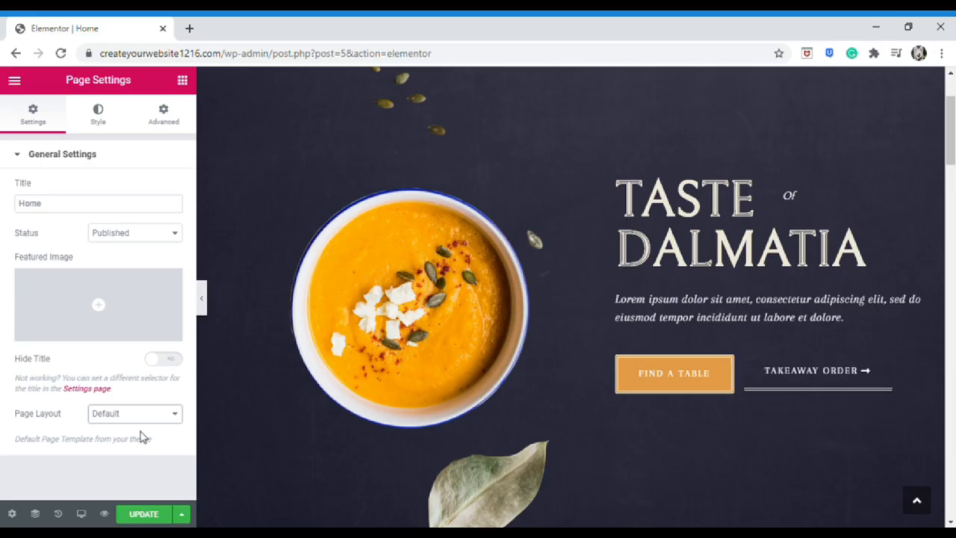
pyautogui.click(147, 514)
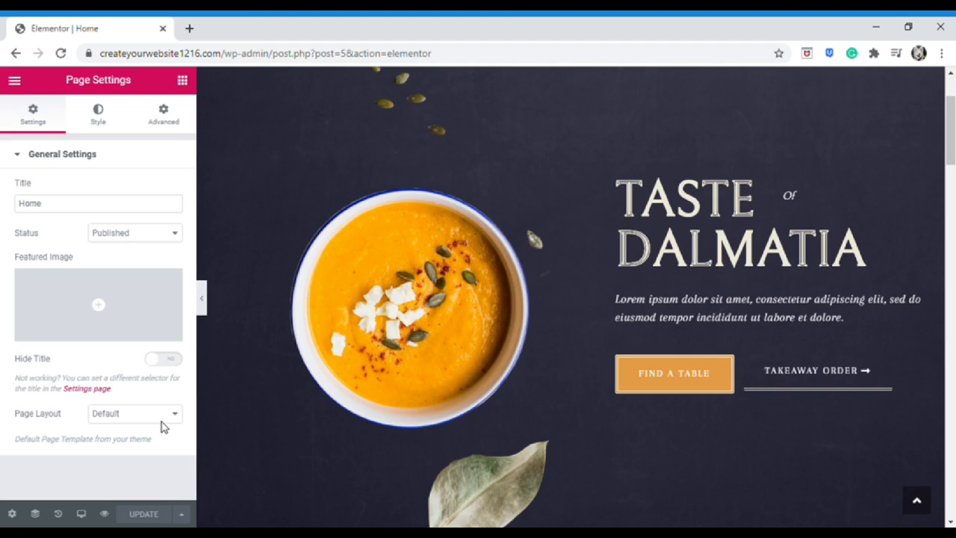
# Return to the Elements panel and review the Best Food and Our Food Menu sections
pyautogui.click(182, 81)
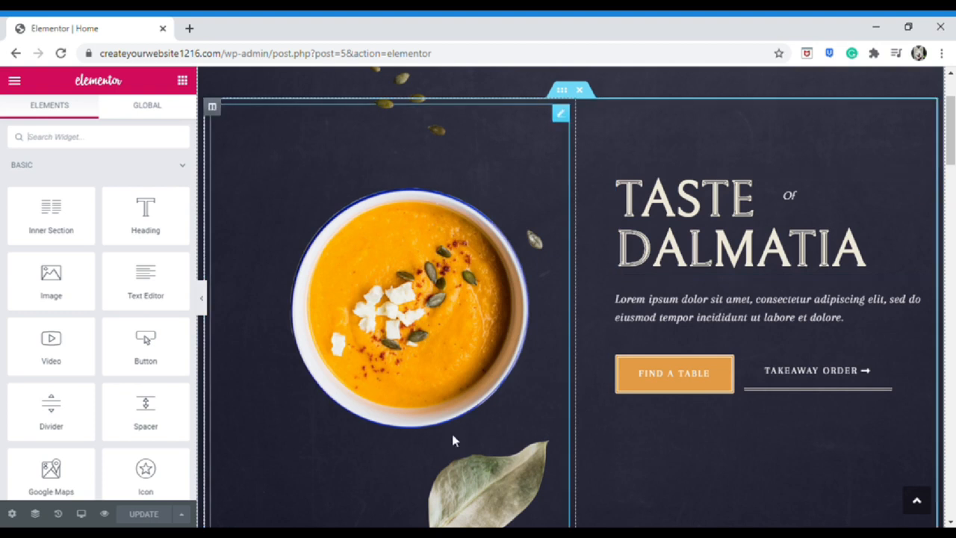
pyautogui.scroll(-7, 502, 320)
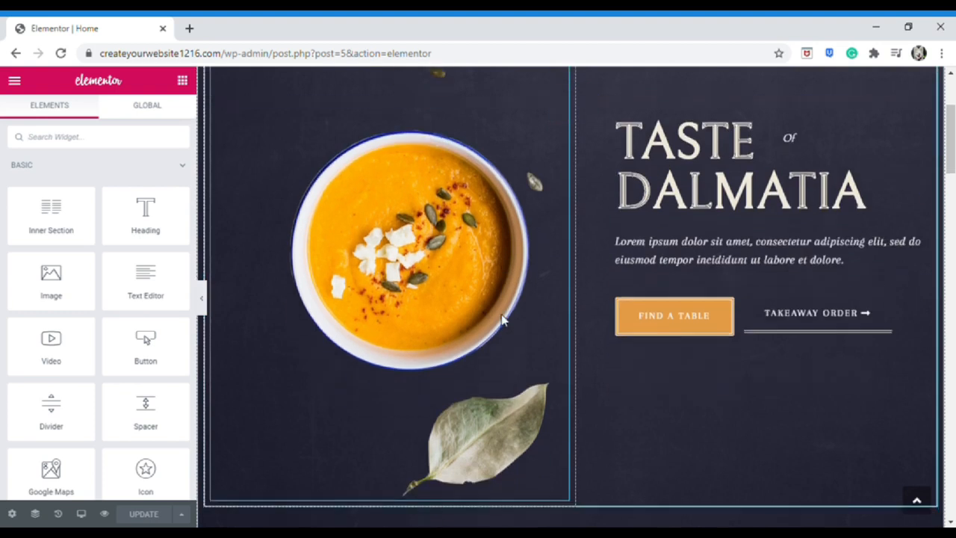
pyautogui.scroll(1, 502, 321)
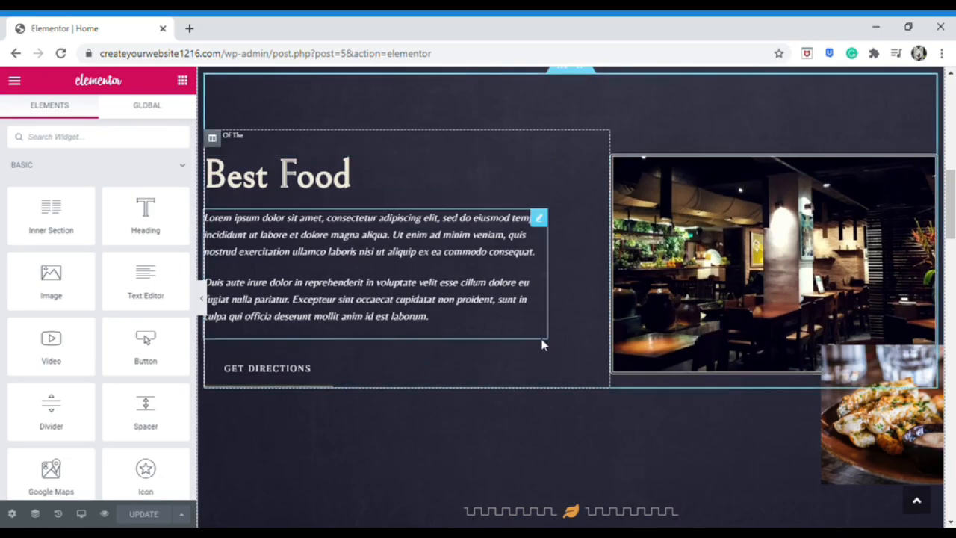
pyautogui.scroll(-5, 544, 340)
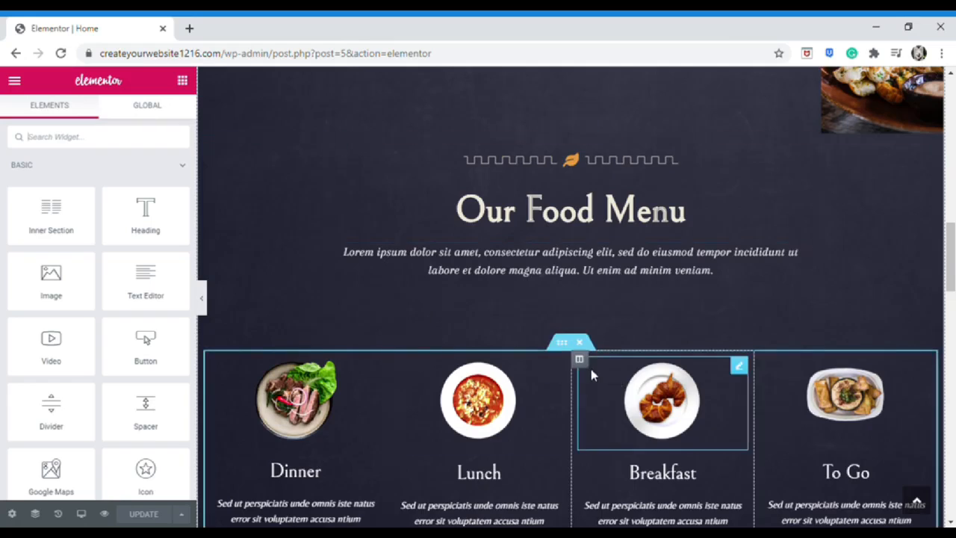
pyautogui.scroll(-6, 590, 374)
pyautogui.scroll(15, 605, 271)
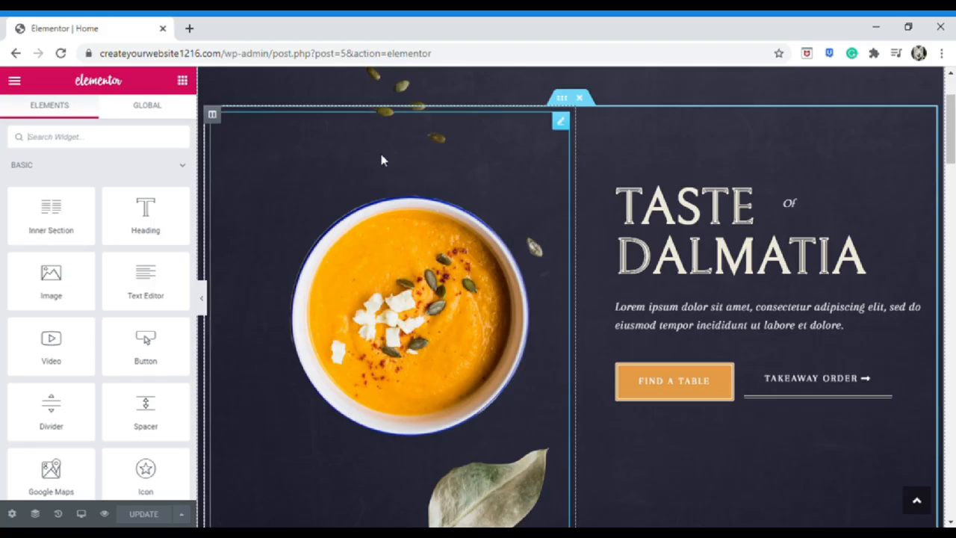
pyautogui.scroll(-1, 525, 257)
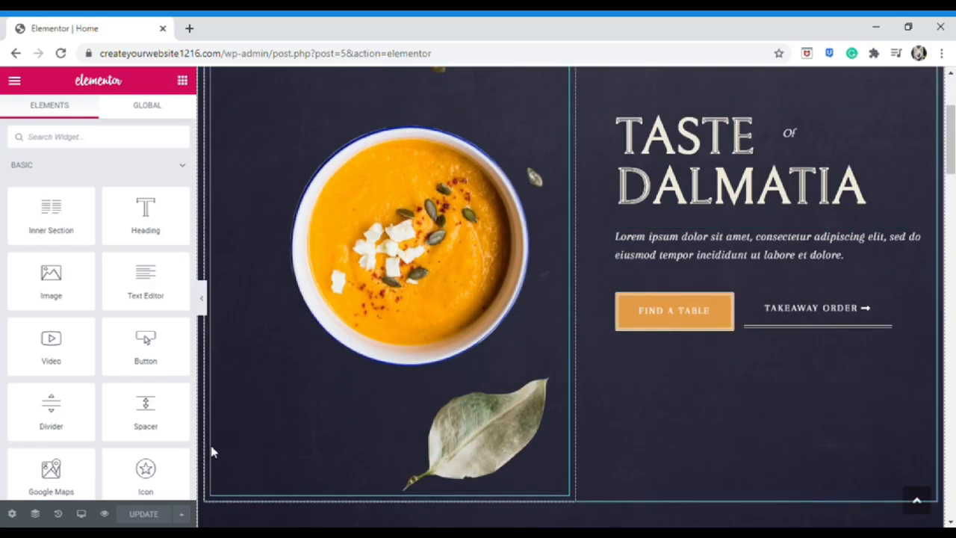
pyautogui.scroll(-5, 579, 314)
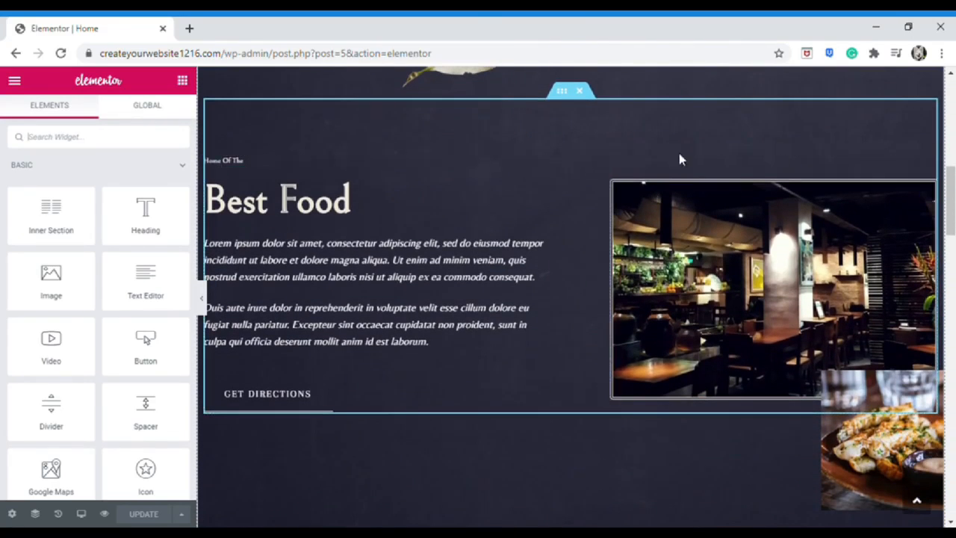
pyautogui.scroll(-4, 587, 254)
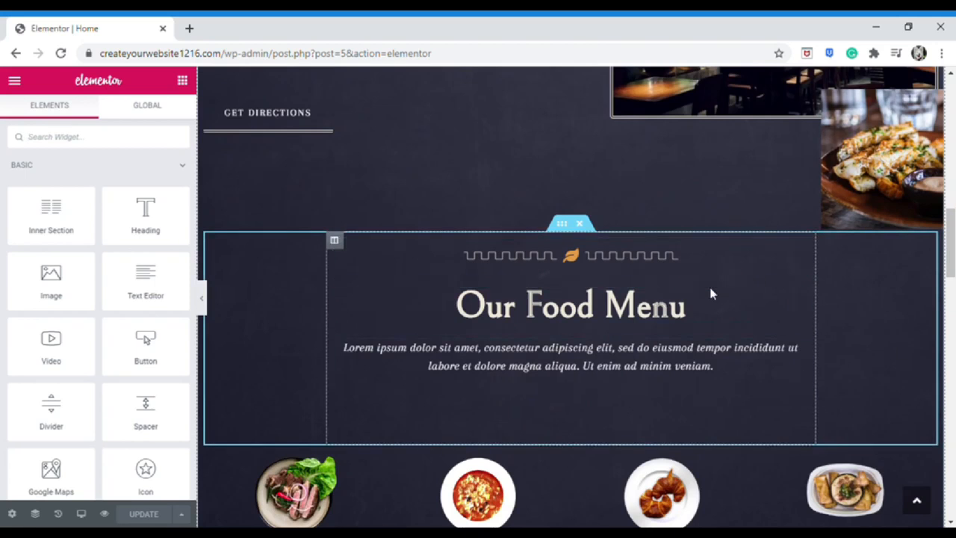
pyautogui.scroll(8, 764, 317)
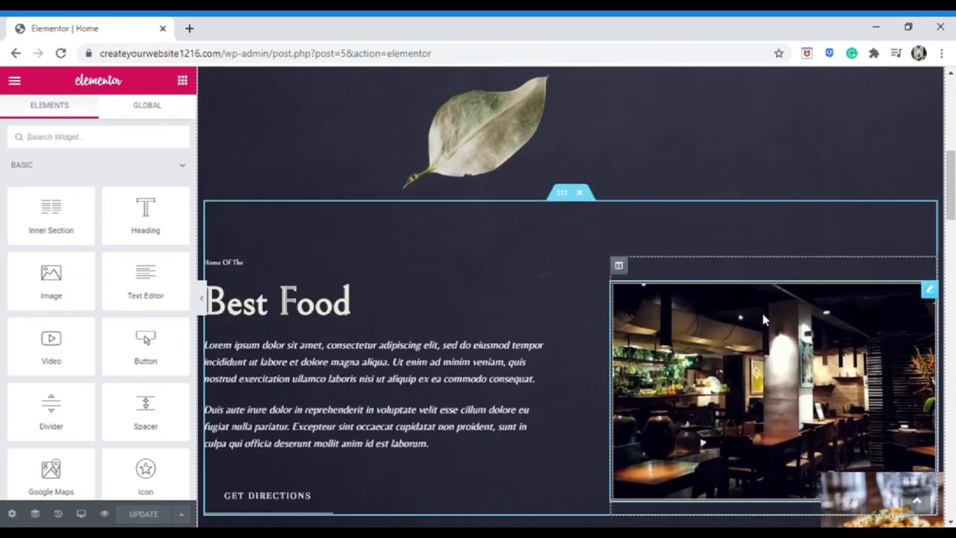
pyautogui.scroll(2, 769, 319)
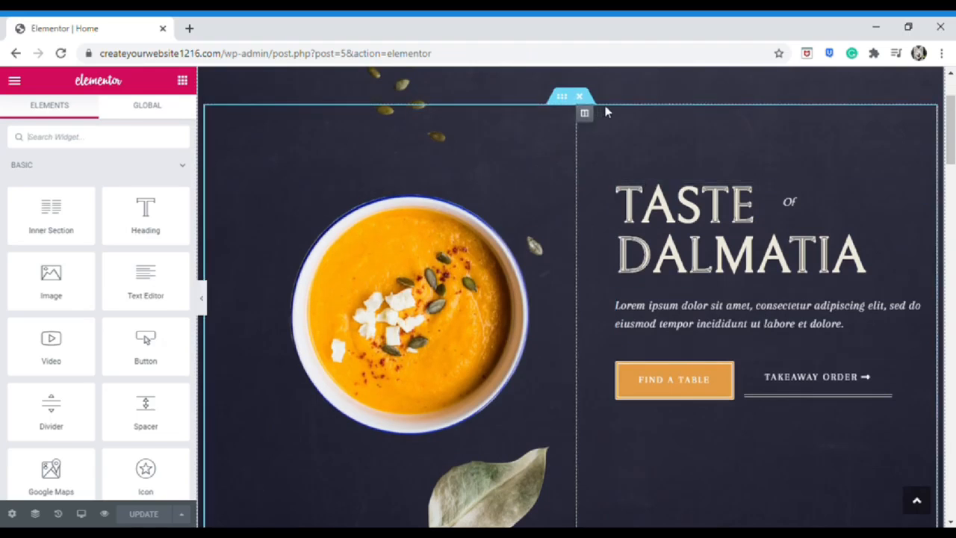
pyautogui.scroll(2, 613, 124)
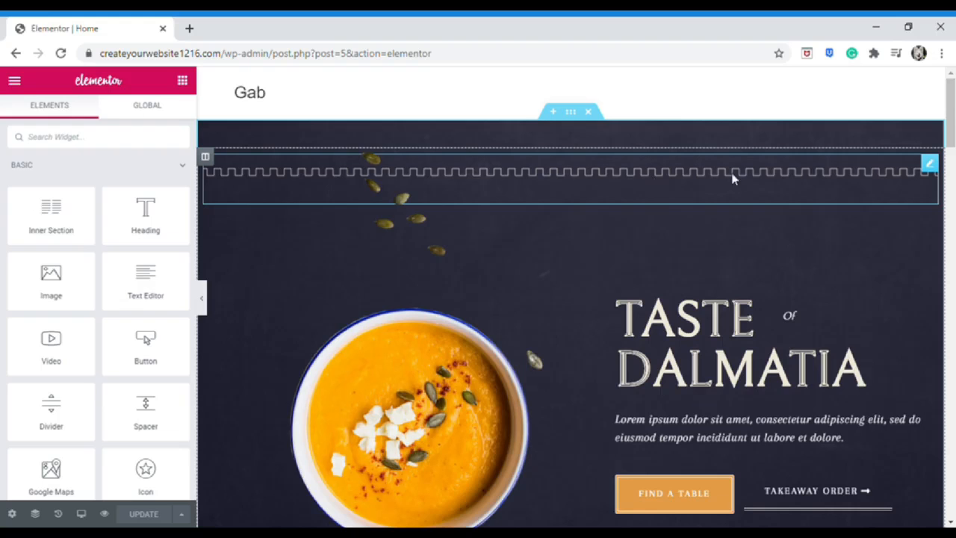
pyautogui.scroll(-2, 700, 184)
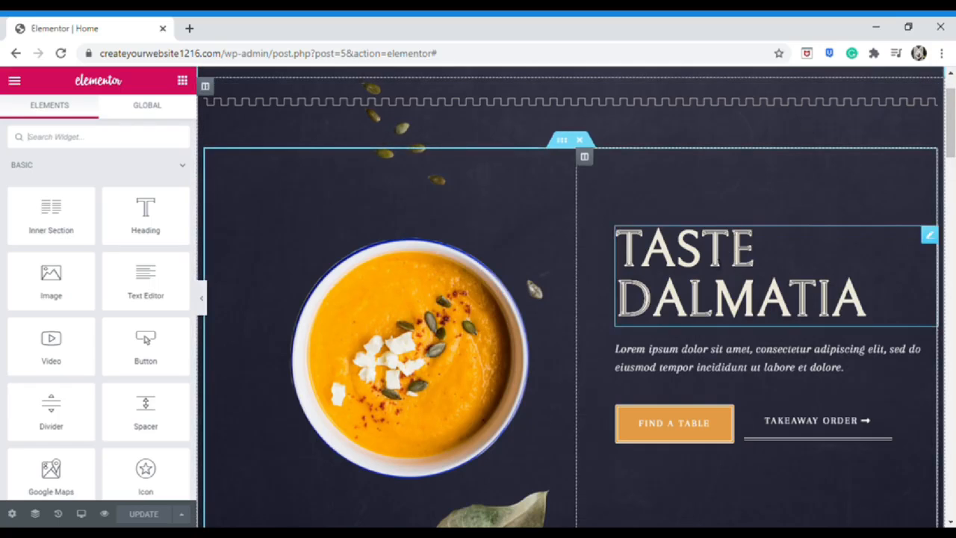
# Open the 'Taste Dalmatia' hero heading for editing via its Edit Heading option
pyautogui.click(865, 299)
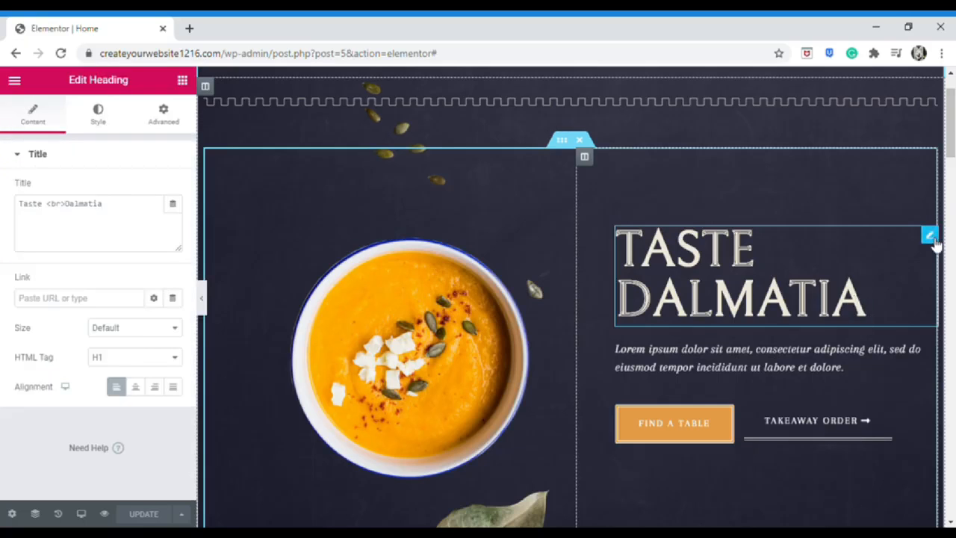
pyautogui.rightClick(857, 292)
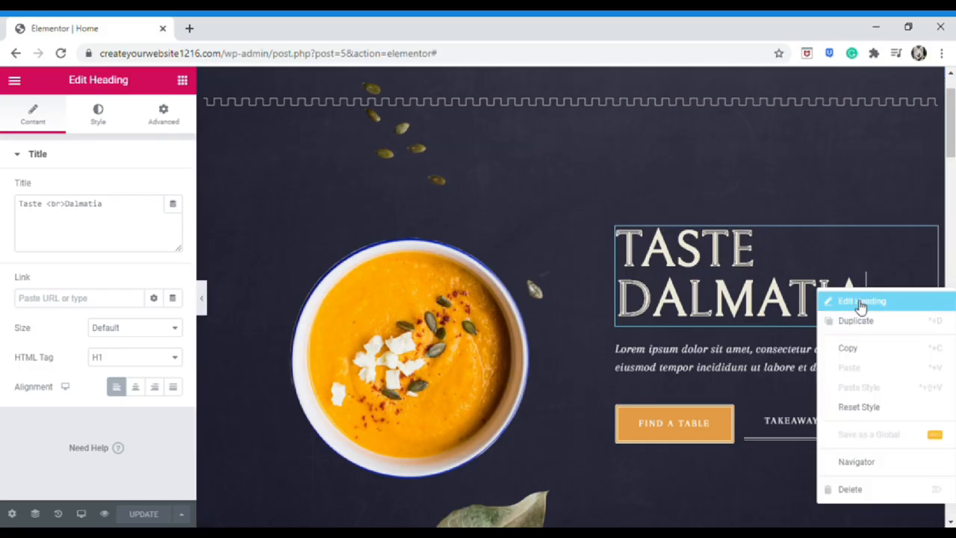
pyautogui.click(861, 302)
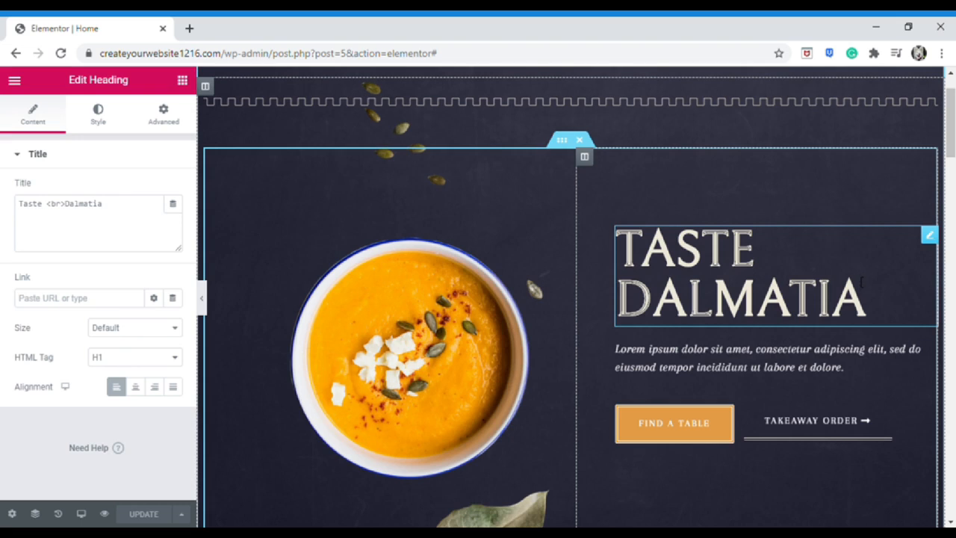
pyautogui.click(861, 288)
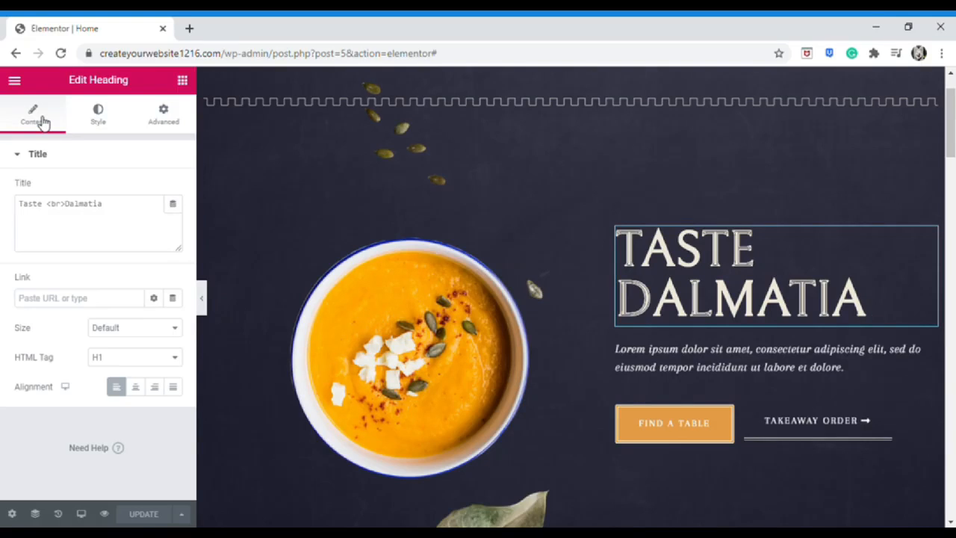
# Look through the heading's Style and Advanced options, then focus its Content title
pyautogui.click(123, 127)
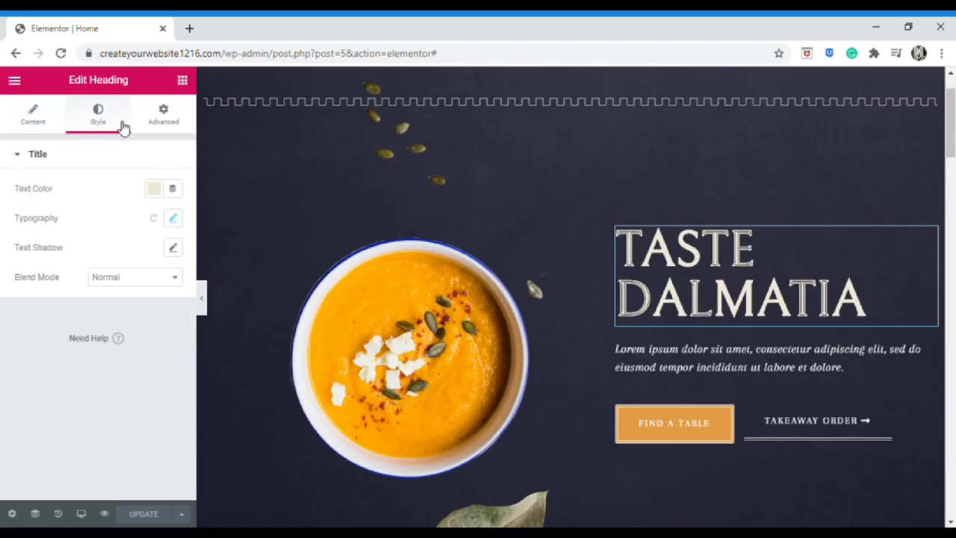
pyautogui.click(185, 126)
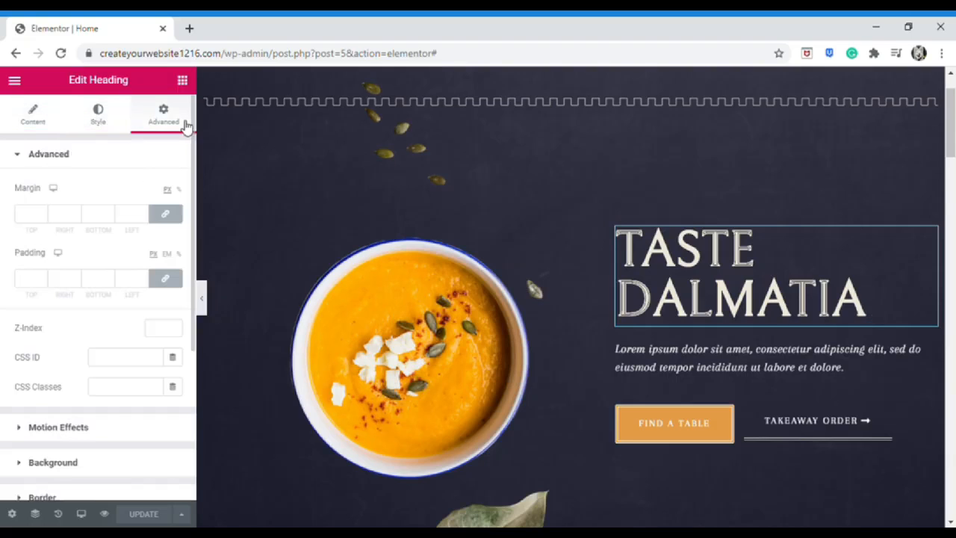
pyautogui.click(49, 125)
pyautogui.click(122, 212)
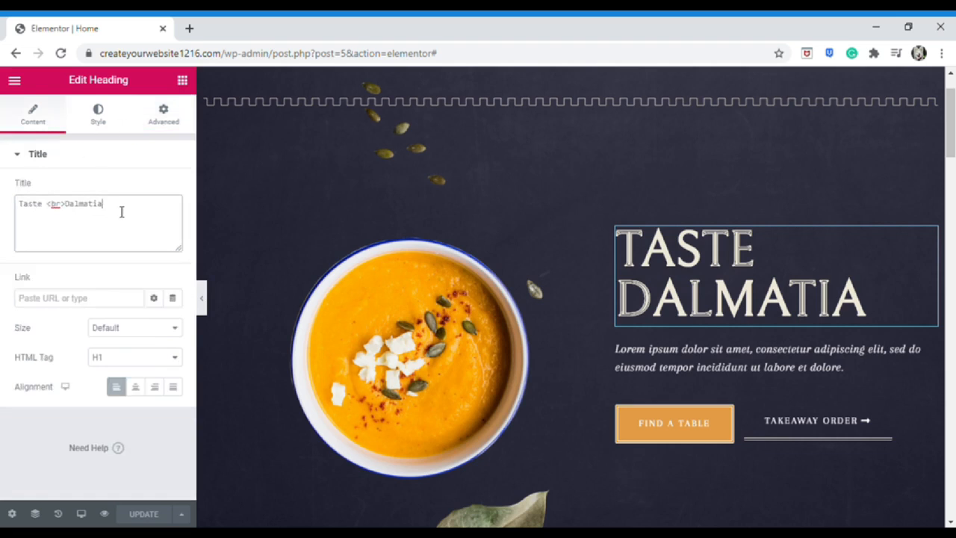
# Replace the heading title 'Taste Dalmatia' with 'Hello World'
pyautogui.doubleClick(122, 212)
pyautogui.tripleClick(121, 212)
pyautogui.write('Hello World')
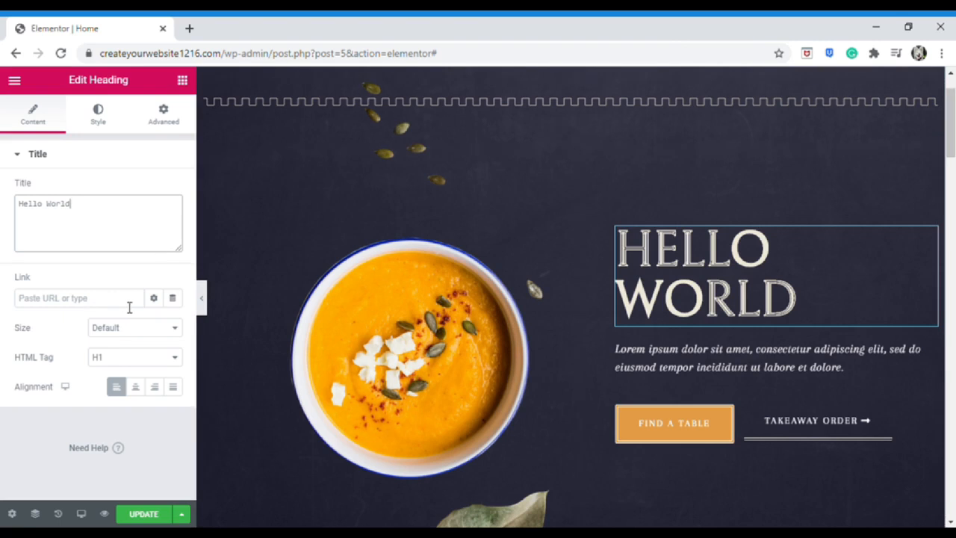
# Try other sizes and alignments, keeping the heading at Default size and left-aligned
pyautogui.click(174, 333)
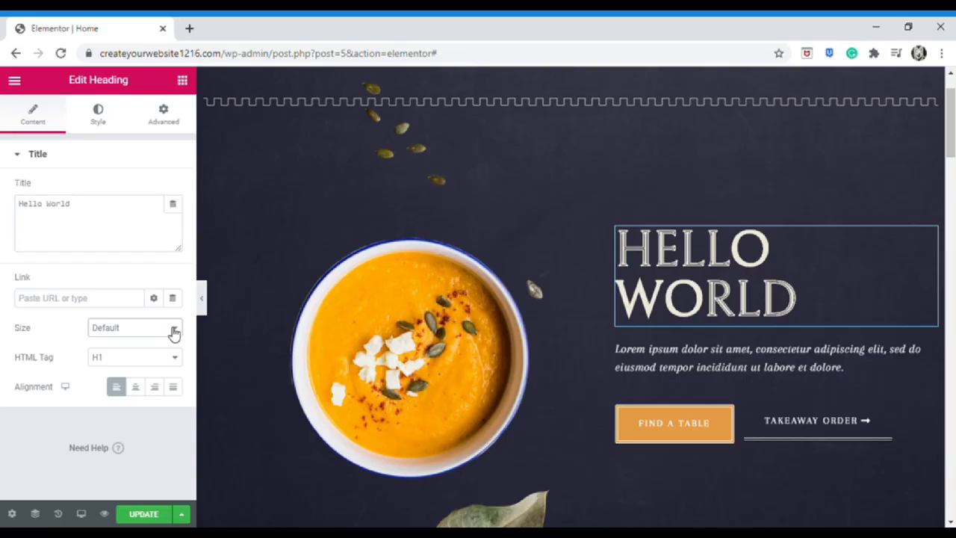
pyautogui.click(161, 361)
pyautogui.click(170, 334)
pyautogui.click(158, 348)
pyautogui.click(135, 386)
pyautogui.click(154, 386)
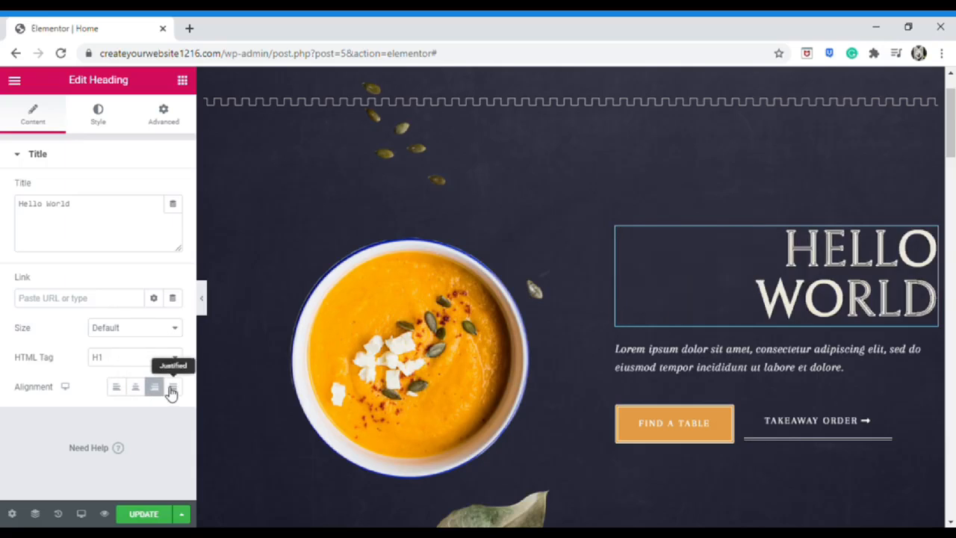
pyautogui.click(173, 386)
pyautogui.click(119, 390)
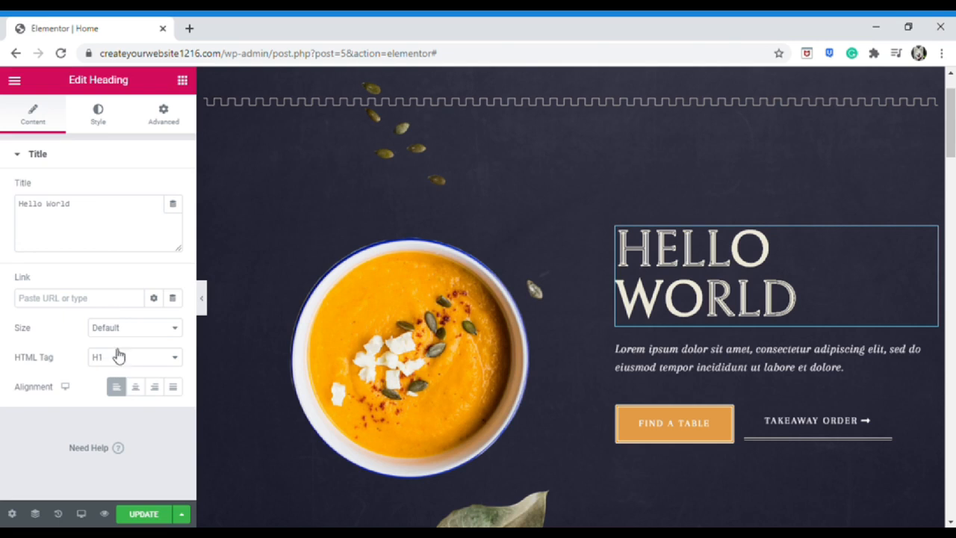
pyautogui.click(105, 125)
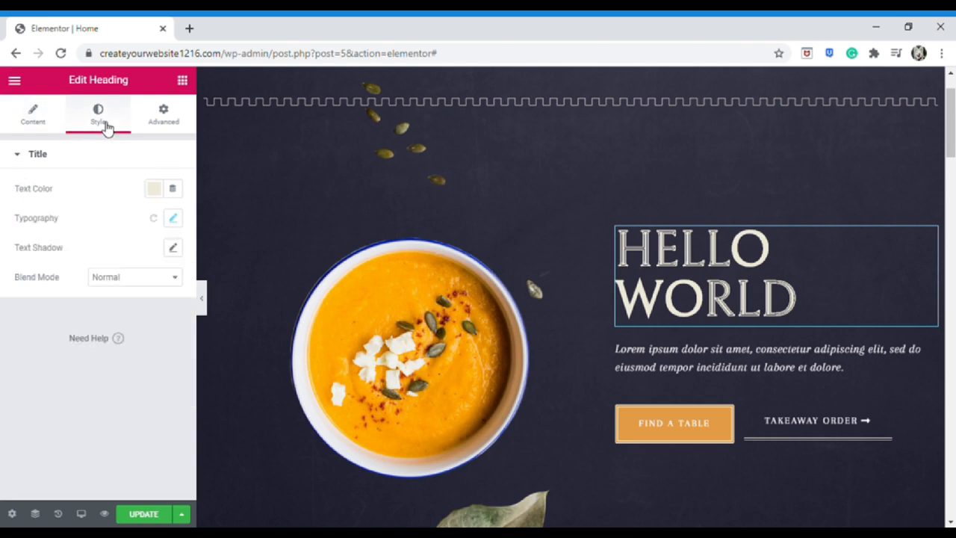
# After trying blue, green, pink and teal, set the heading text colour to white #FFFFFF
pyautogui.click(157, 190)
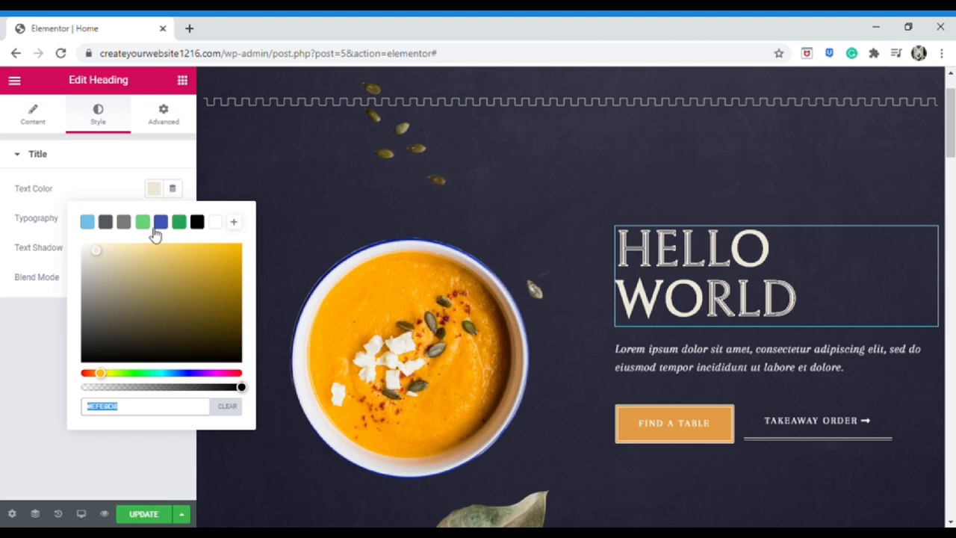
pyautogui.click(162, 223)
pyautogui.click(147, 223)
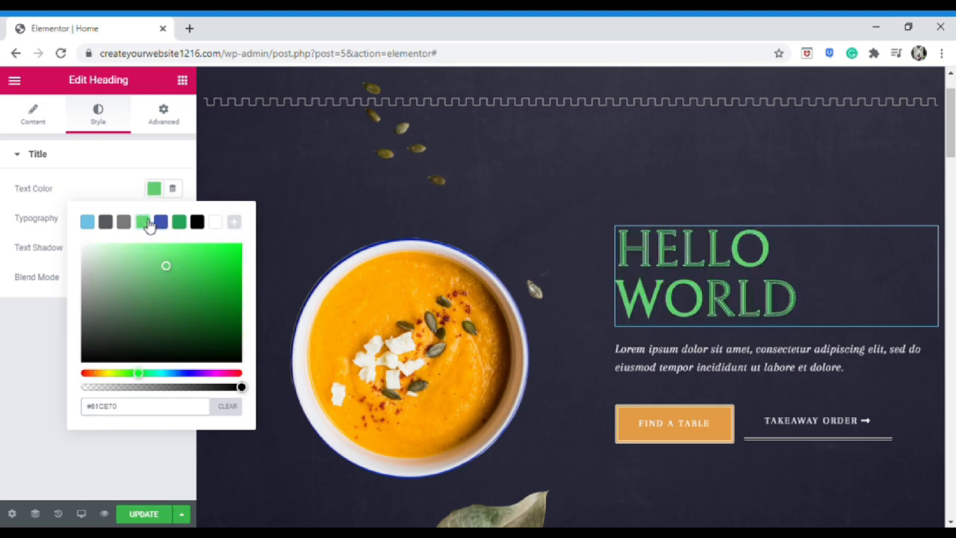
pyautogui.moveTo(160, 378)
pyautogui.mouseDown()
pyautogui.moveTo(224, 379)
pyautogui.moveTo(160, 375)
pyautogui.mouseUp()
pyautogui.moveTo(182, 302); pyautogui.dragTo(234, 257)
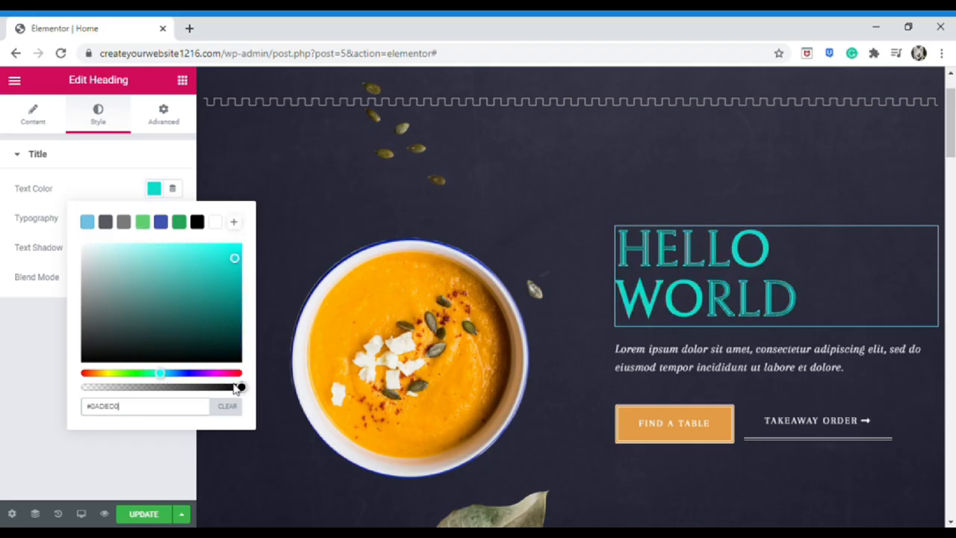
pyautogui.moveTo(241, 387)
pyautogui.mouseDown()
pyautogui.moveTo(200, 400)
pyautogui.moveTo(90, 395)
pyautogui.moveTo(232, 387)
pyautogui.mouseUp()
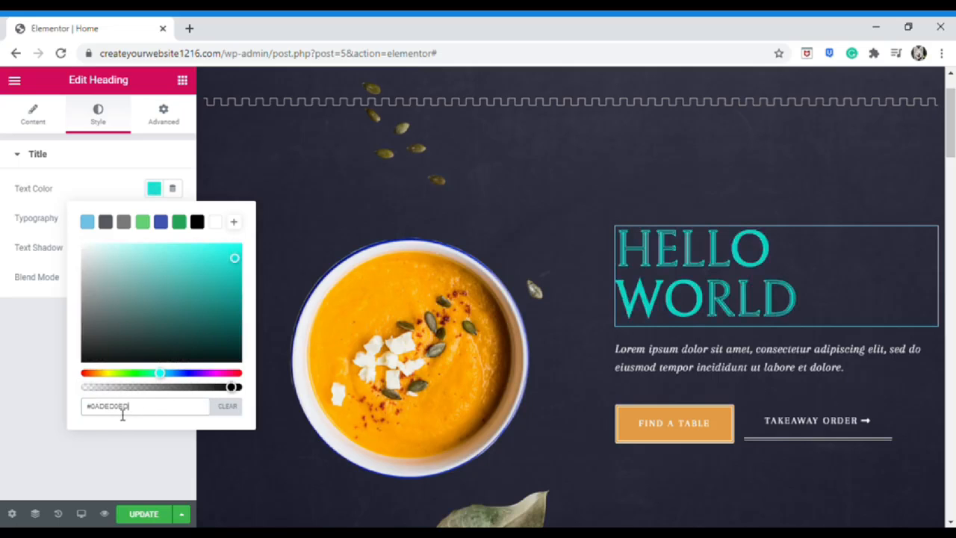
pyautogui.click(216, 222)
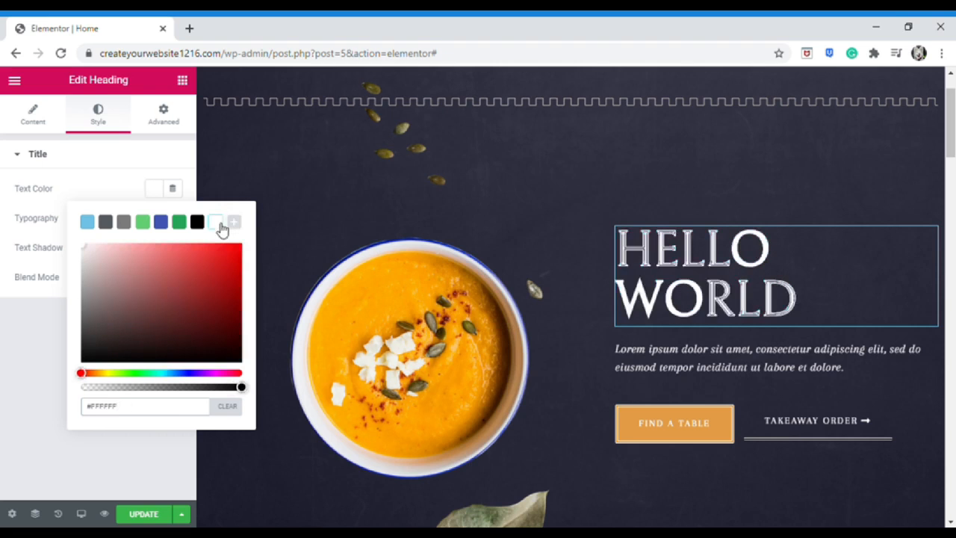
pyautogui.click(158, 195)
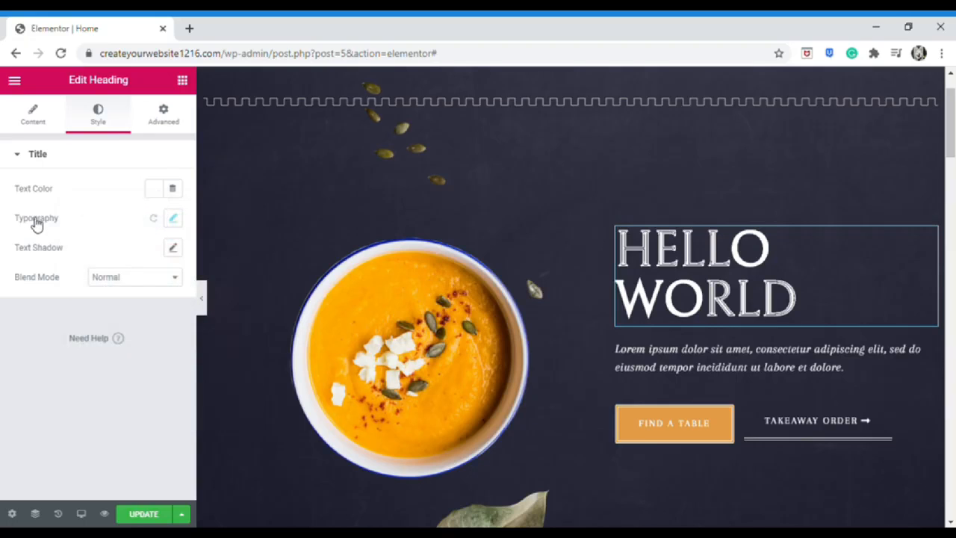
# Set the heading typography to the BioRhyme font at size 6
pyautogui.click(181, 222)
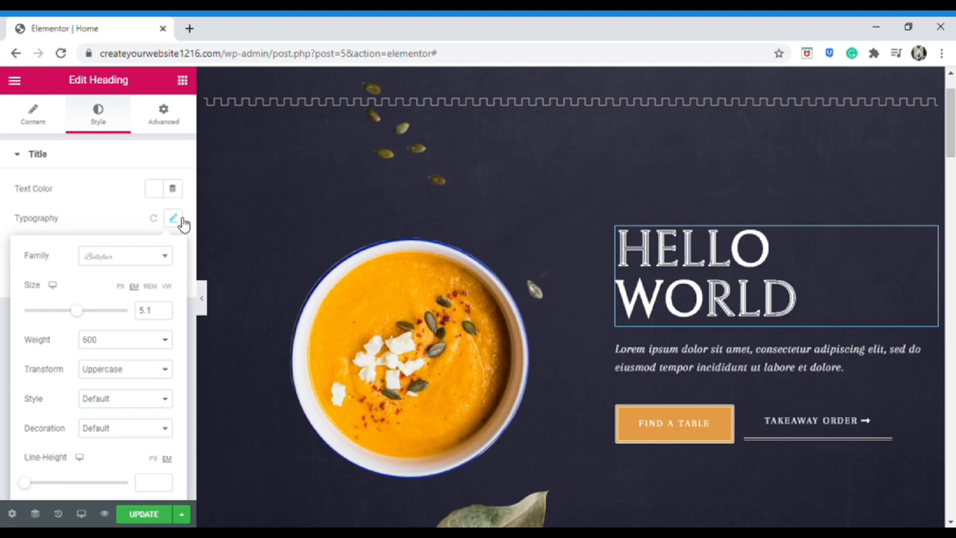
pyautogui.click(149, 258)
pyautogui.scroll(-3, 133, 351)
pyautogui.click(130, 388)
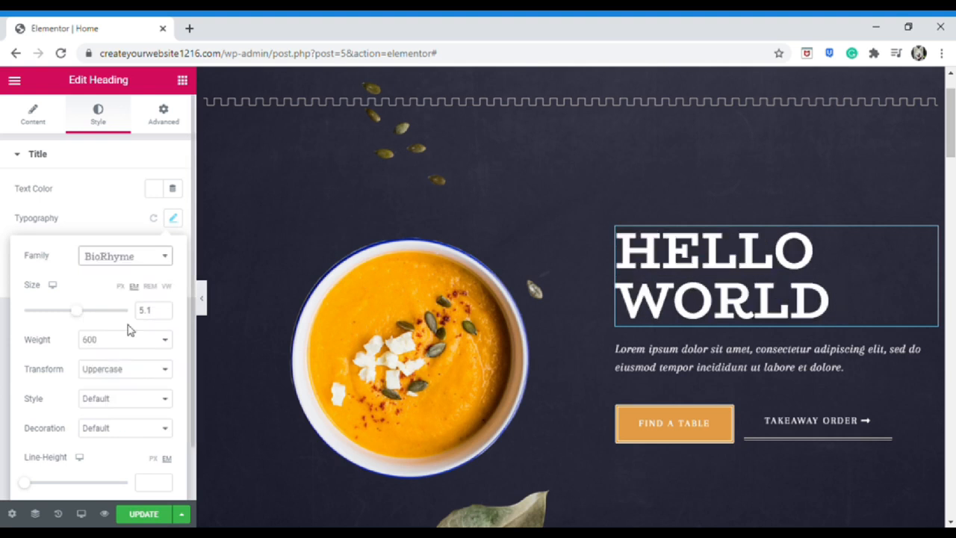
pyautogui.moveTo(84, 319)
pyautogui.mouseDown()
pyautogui.moveTo(120, 316)
pyautogui.moveTo(93, 320)
pyautogui.mouseUp()
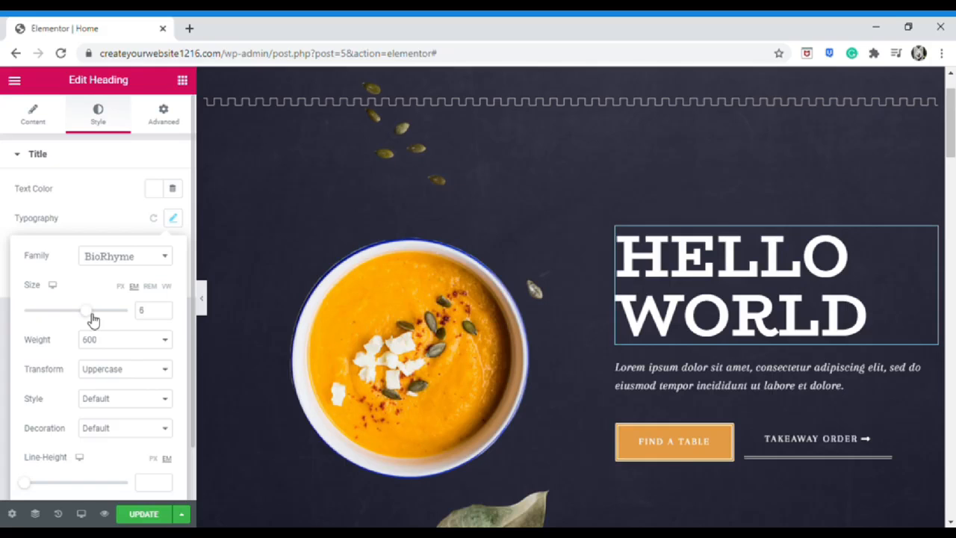
# Try weights 300, 100, 900 and lowercase/capitalize transforms, leaving both at Default
pyautogui.click(126, 377)
pyautogui.click(136, 342)
pyautogui.click(129, 355)
pyautogui.click(134, 344)
pyautogui.click(124, 441)
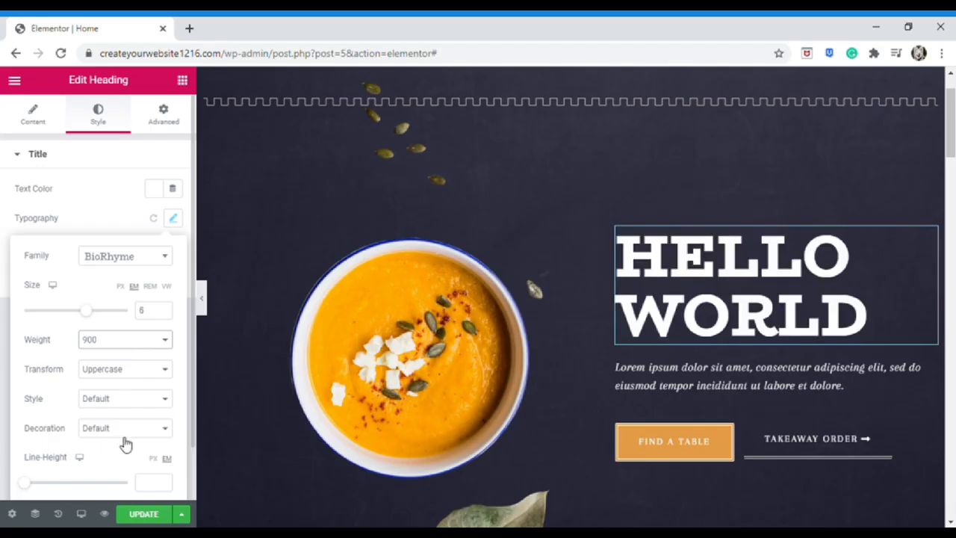
pyautogui.click(130, 454)
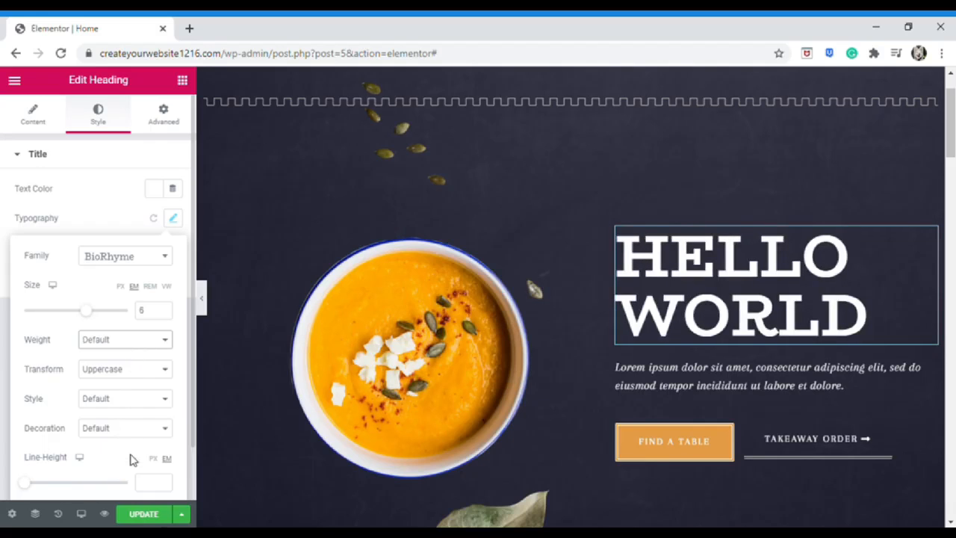
pyautogui.click(127, 375)
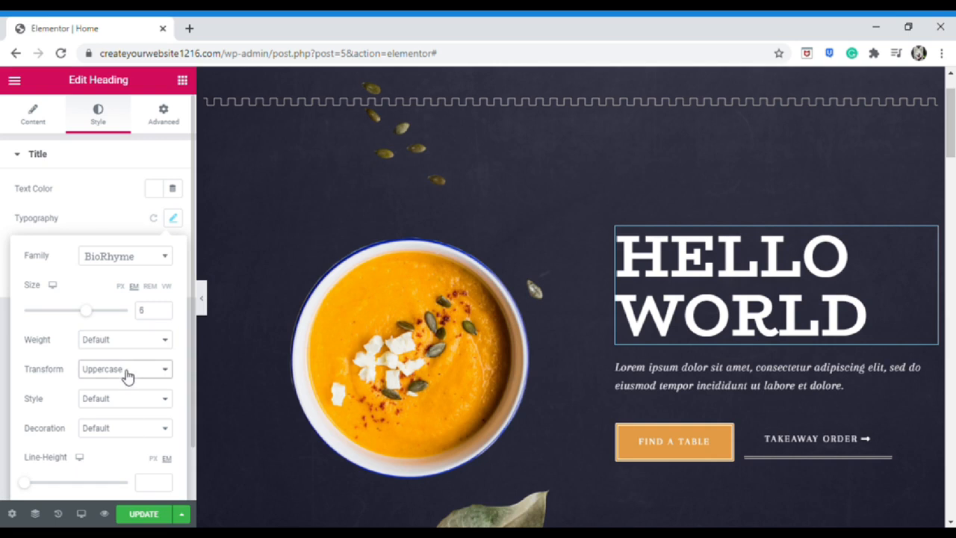
pyautogui.click(133, 411)
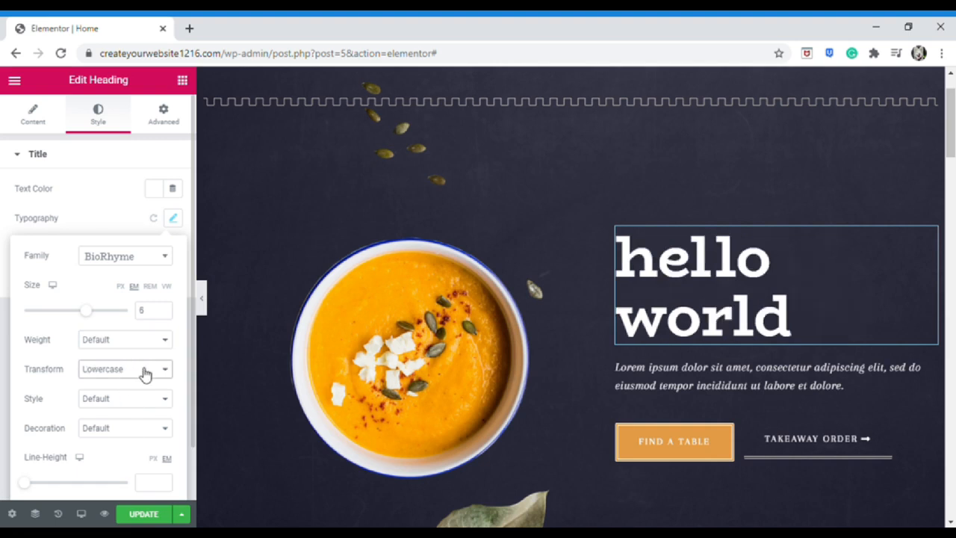
pyautogui.click(131, 423)
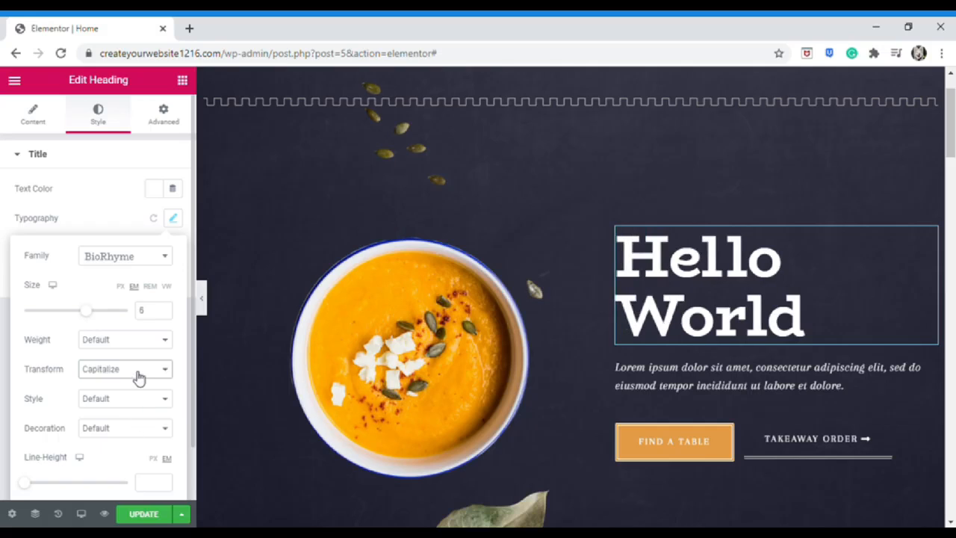
pyautogui.click(132, 430)
pyautogui.click(133, 385)
pyautogui.click(155, 406)
# Try italic, oblique, underline, overline and strikethrough, ending with Normal style and no decoration
pyautogui.click(145, 428)
pyautogui.click(143, 406)
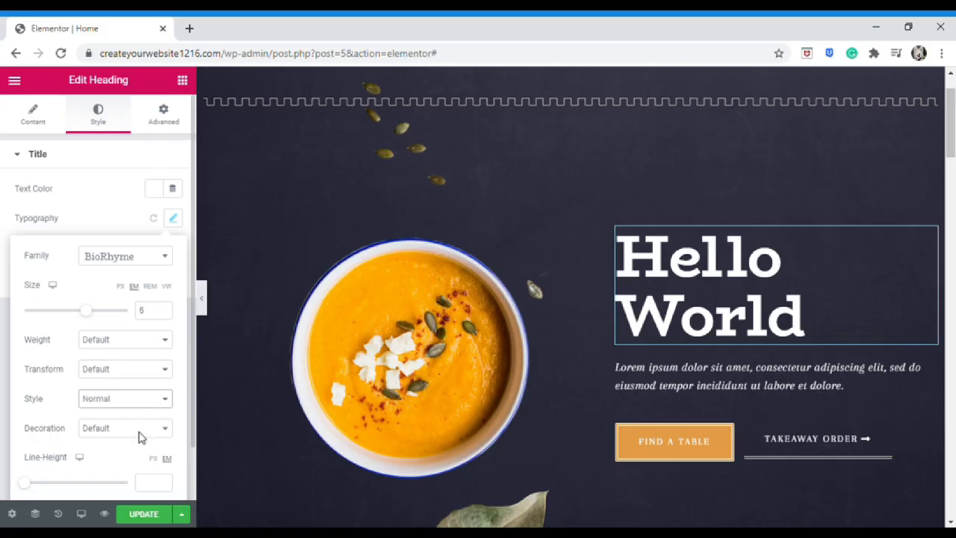
pyautogui.click(139, 436)
pyautogui.click(136, 450)
pyautogui.click(149, 405)
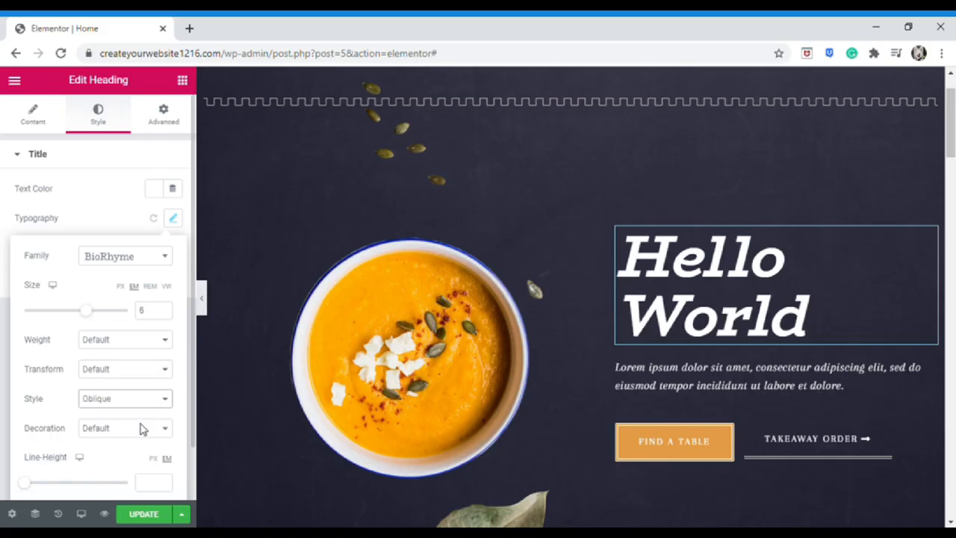
pyautogui.click(143, 425)
pyautogui.click(141, 432)
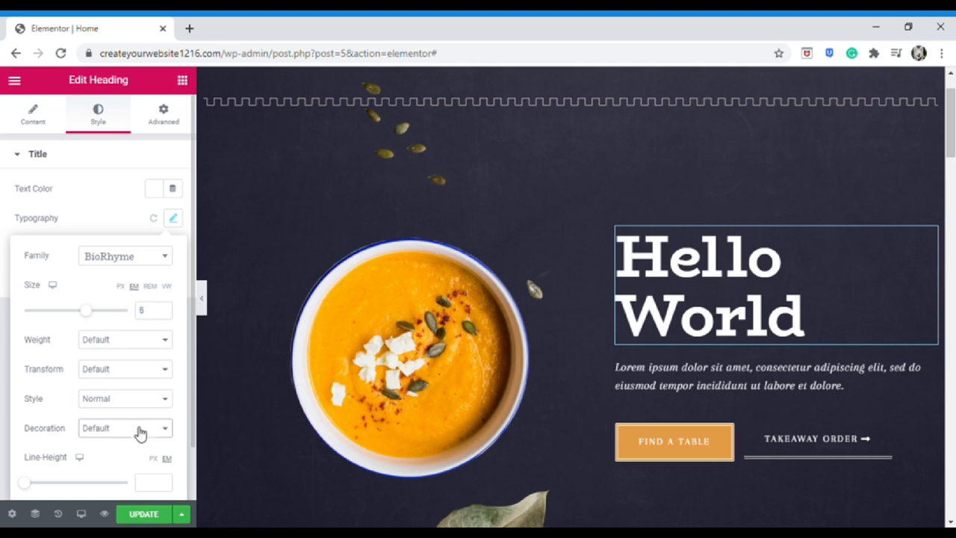
pyautogui.click(130, 448)
pyautogui.click(132, 435)
pyautogui.click(133, 466)
pyautogui.click(142, 439)
pyautogui.click(143, 473)
pyautogui.click(146, 432)
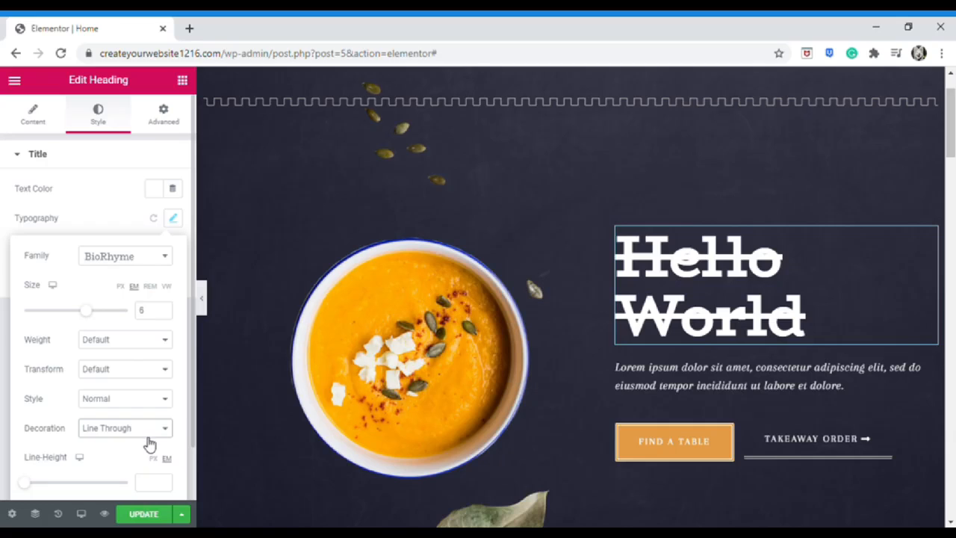
pyautogui.click(138, 450)
# Set the heading line height to 1 and letter spacing to -2.3
pyautogui.scroll(-1, 138, 451)
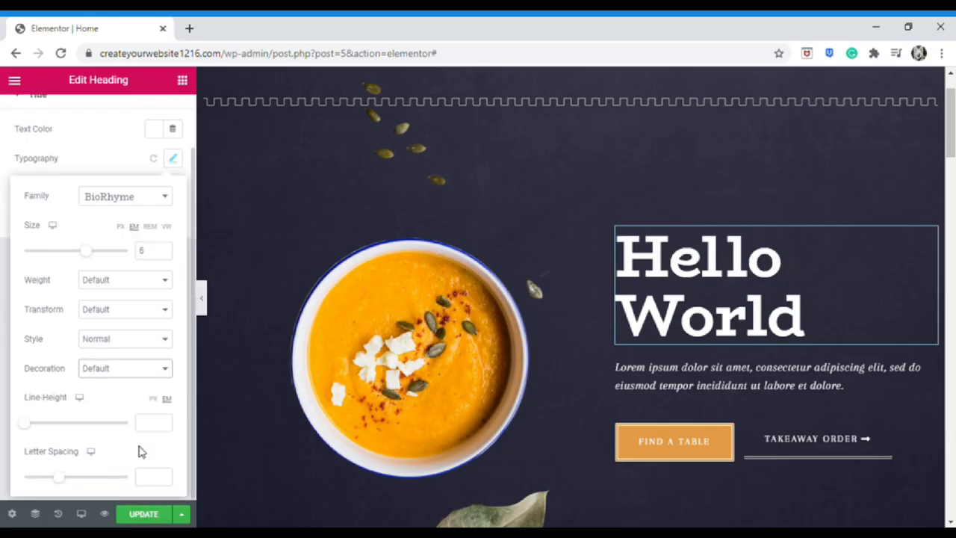
pyautogui.moveTo(25, 432)
pyautogui.mouseDown()
pyautogui.moveTo(45, 426)
pyautogui.moveTo(37, 427)
pyautogui.mouseUp()
pyautogui.moveTo(59, 486)
pyautogui.mouseDown()
pyautogui.moveTo(137, 478)
pyautogui.moveTo(23, 475)
pyautogui.moveTo(42, 478)
pyautogui.mouseUp()
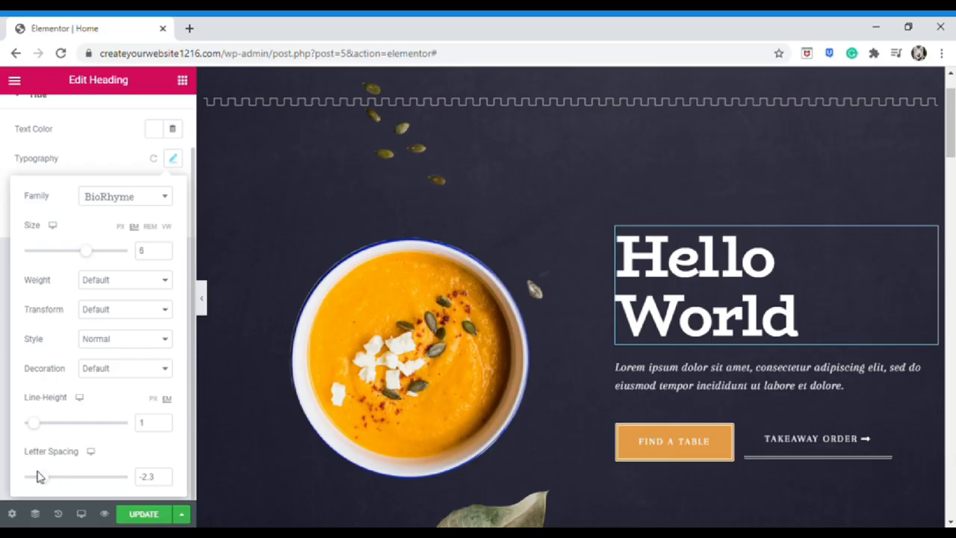
# Open the heading's Text Shadow and try red, black and white shadow colours
pyautogui.click(172, 166)
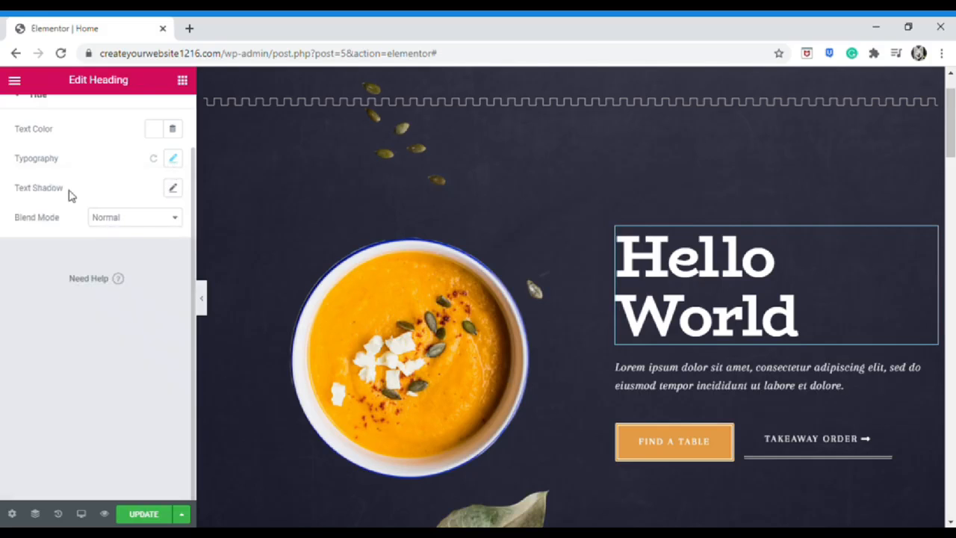
pyautogui.click(177, 191)
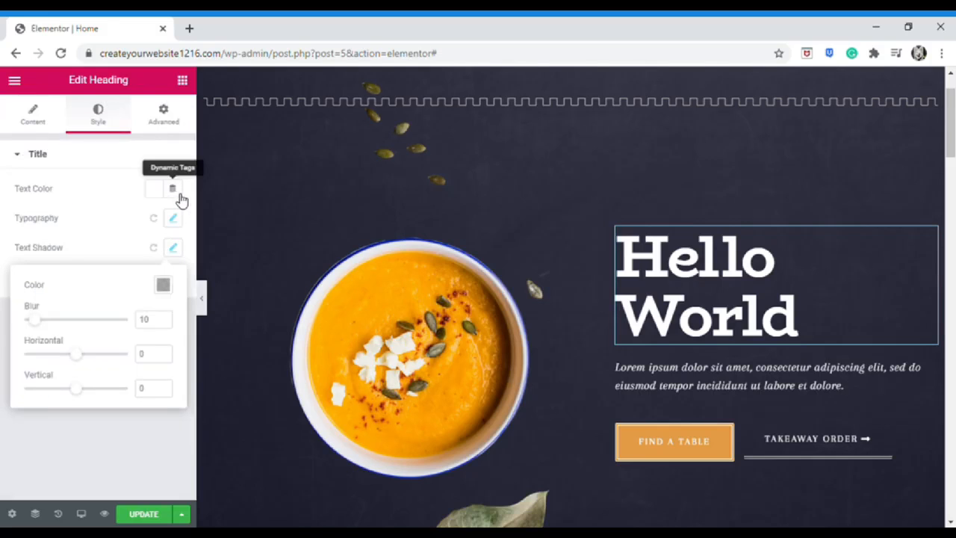
pyautogui.click(164, 286)
pyautogui.click(214, 384)
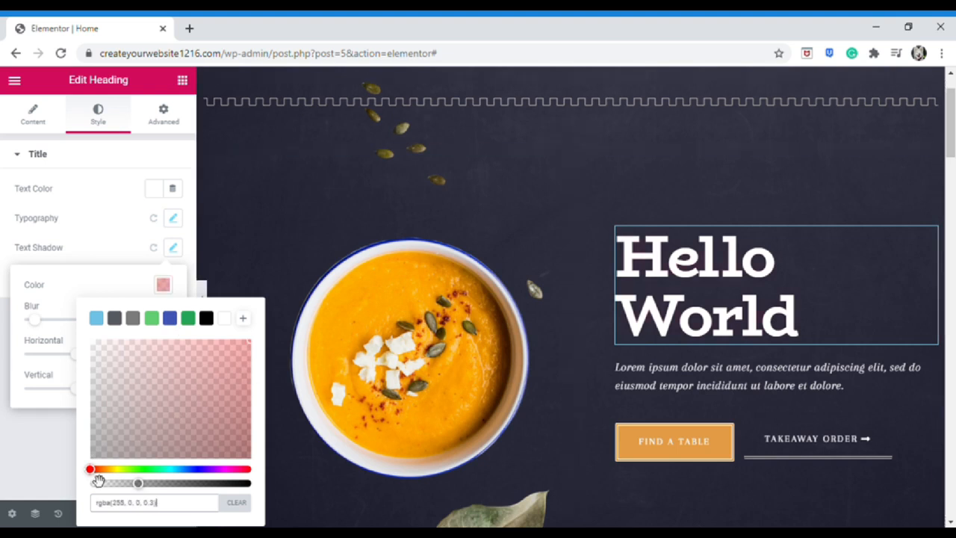
pyautogui.click(205, 321)
pyautogui.click(224, 319)
pyautogui.click(248, 363)
# Settle on a dark brown text shadow with blur 10, then return to the widget list
pyautogui.click(235, 385)
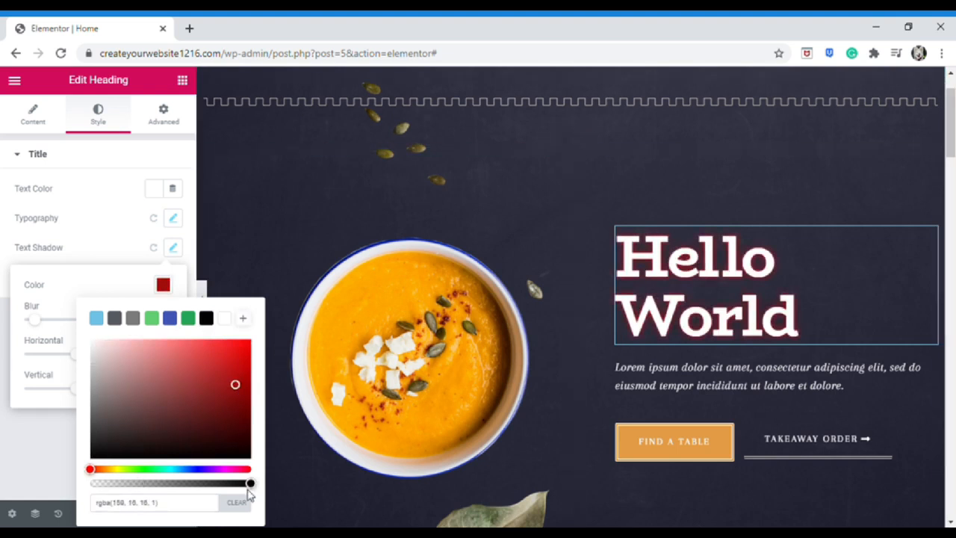
pyautogui.click(224, 319)
pyautogui.click(117, 370)
pyautogui.click(142, 435)
pyautogui.click(159, 425)
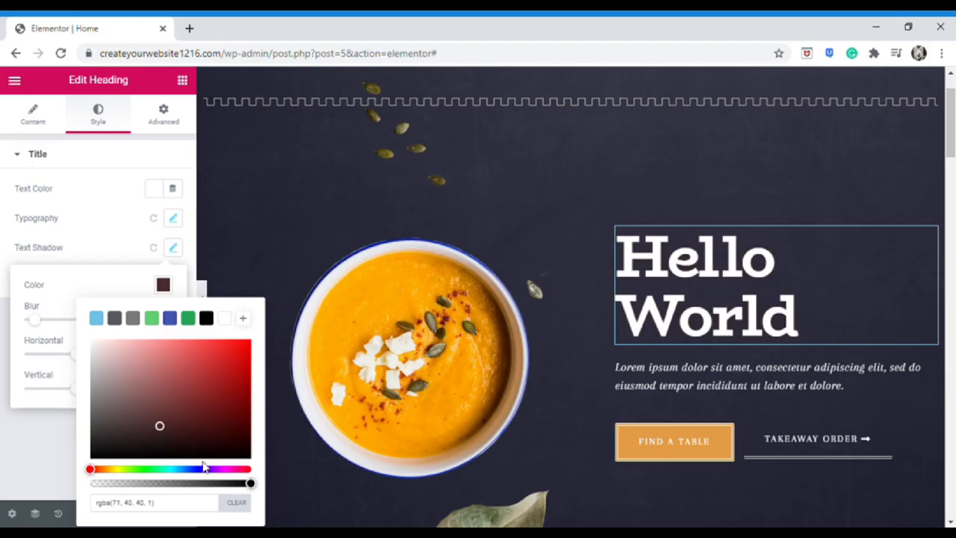
pyautogui.click(172, 249)
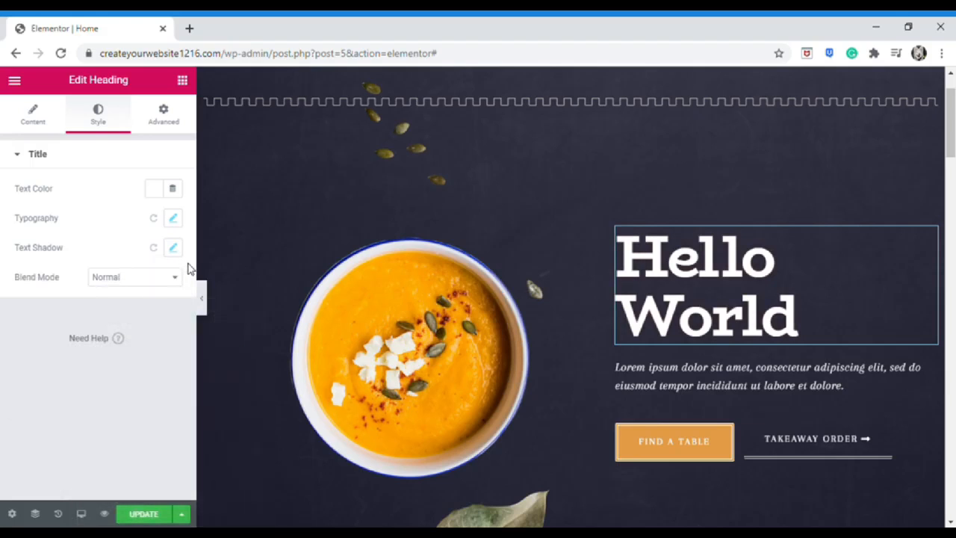
pyautogui.click(182, 80)
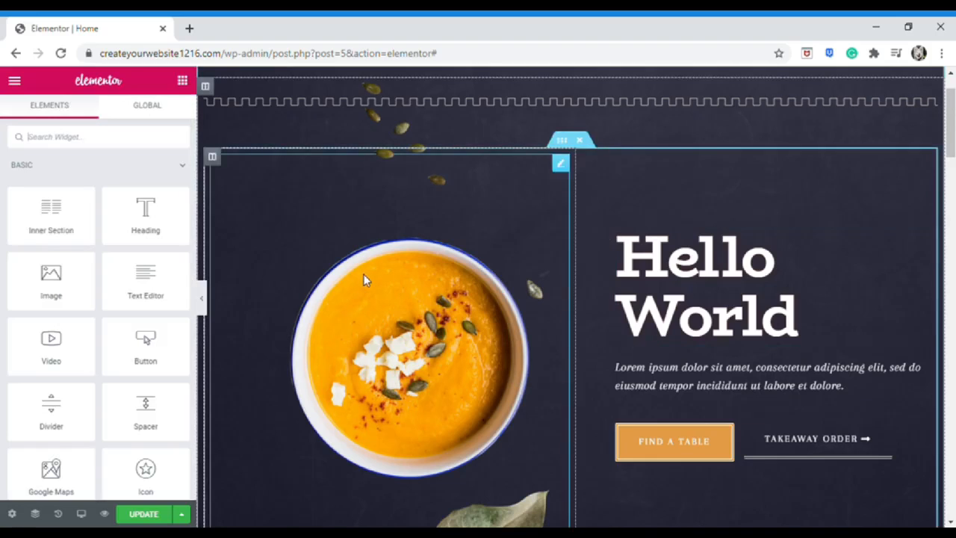
# Make the words 'incididunt ut labore et dolore' bold in the lorem ipsum paragraph
pyautogui.click(770, 387)
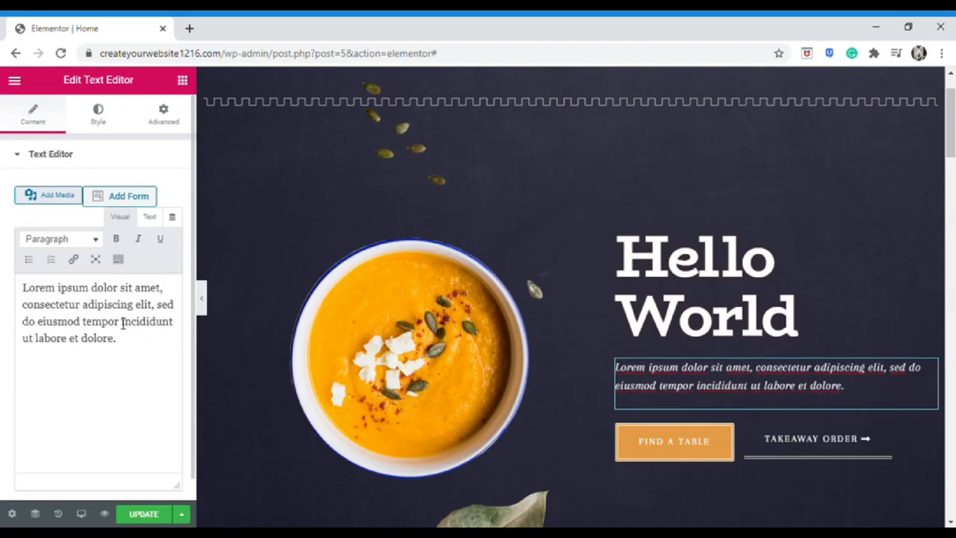
pyautogui.moveTo(123, 322); pyautogui.dragTo(156, 352)
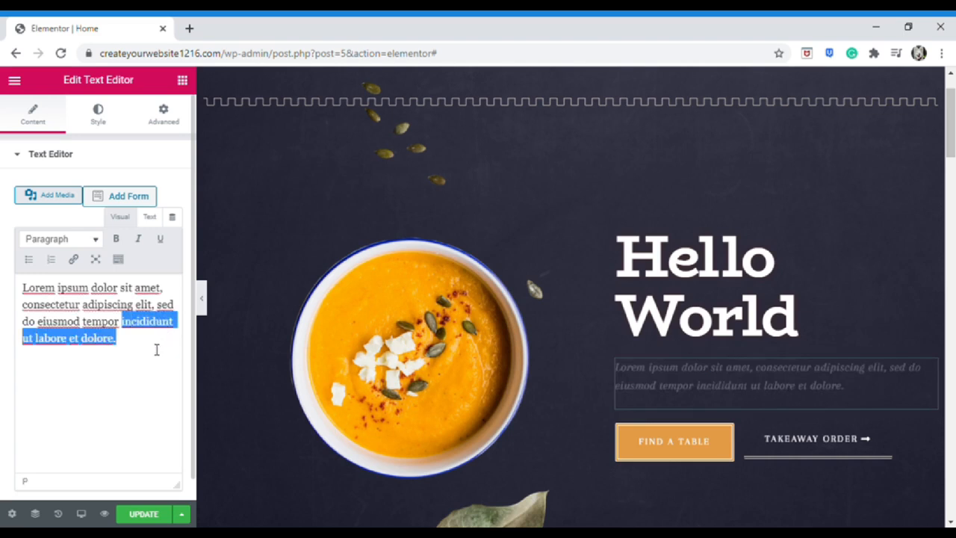
pyautogui.click(116, 239)
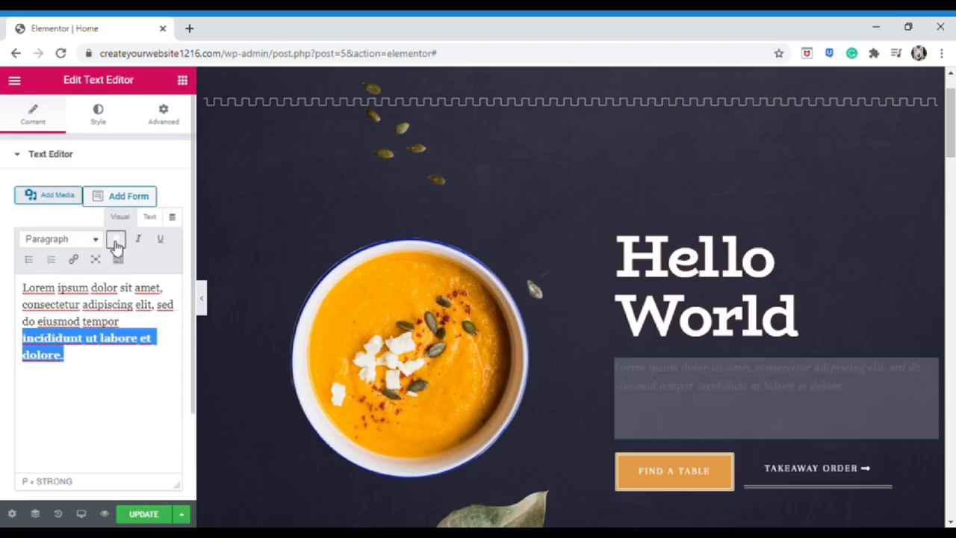
pyautogui.click(116, 239)
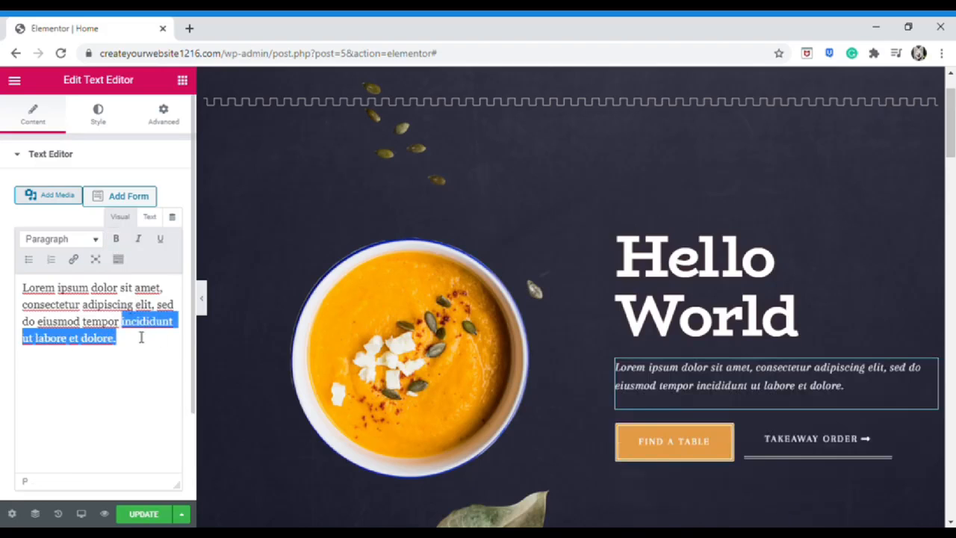
pyautogui.click(116, 239)
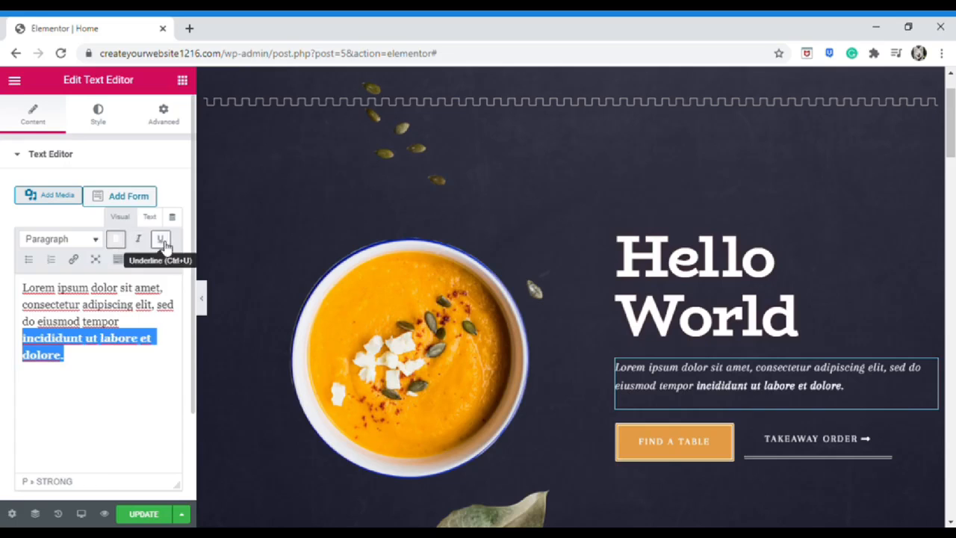
pyautogui.click(133, 369)
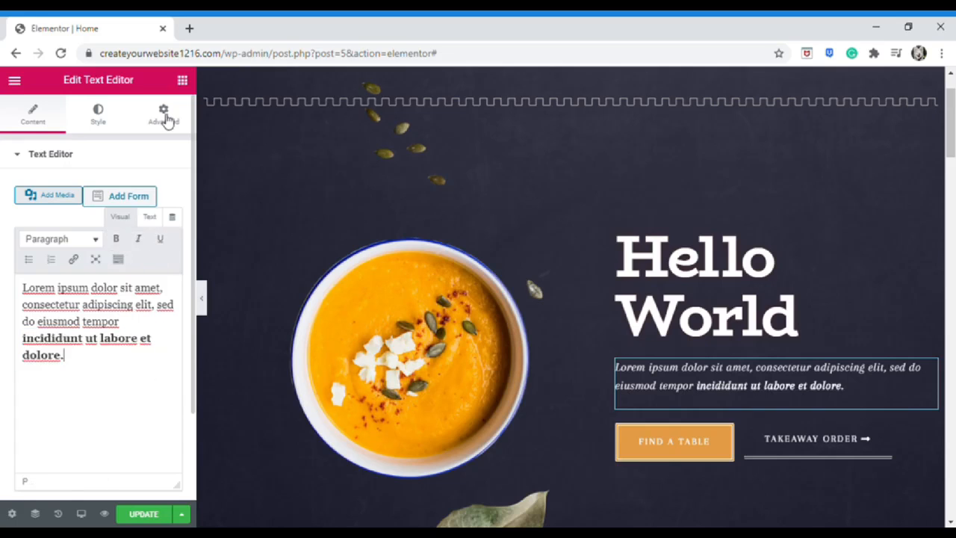
pyautogui.click(182, 80)
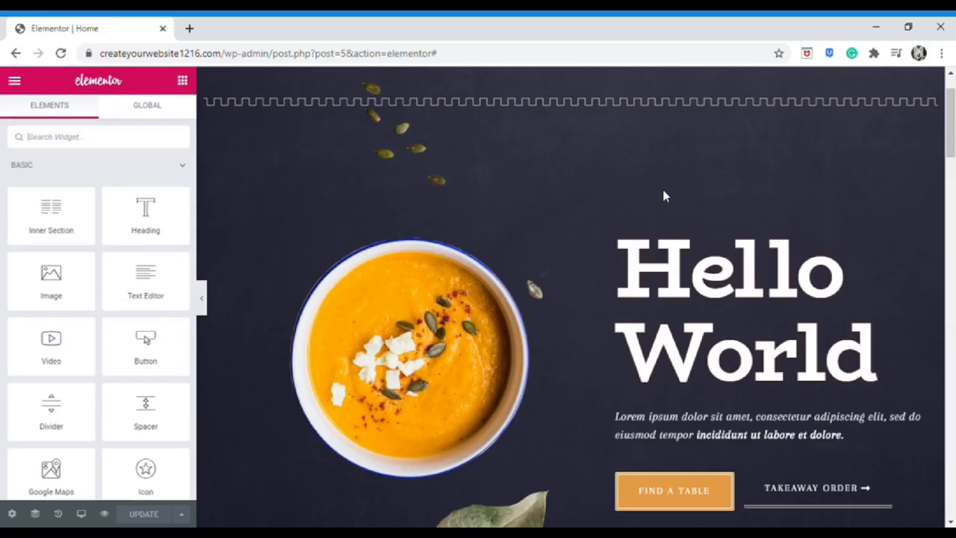
# Undo recent edits with Ctrl+Z so the Hello World heading returns to its smaller size
pyautogui.hotkey('ctrl', 'z')
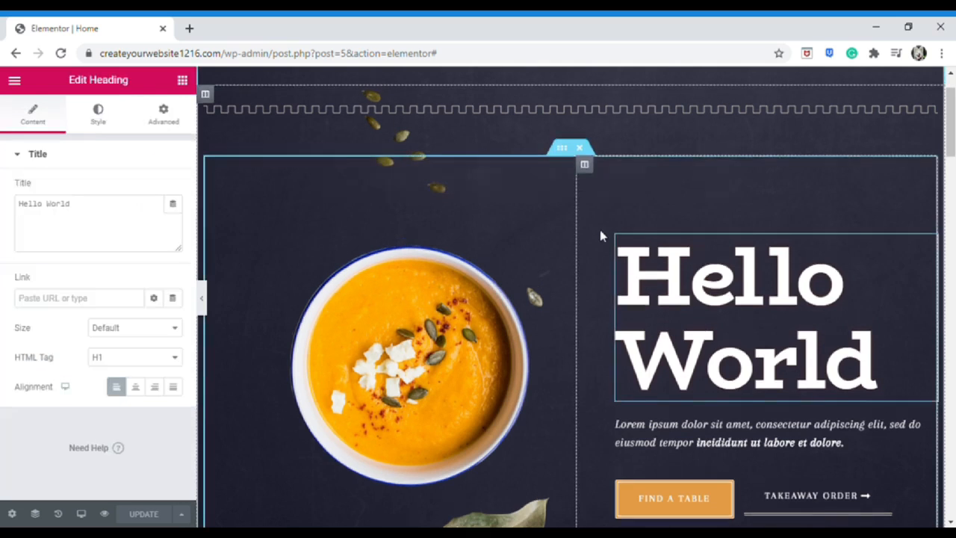
pyautogui.hotkey('ctrl', 'z')
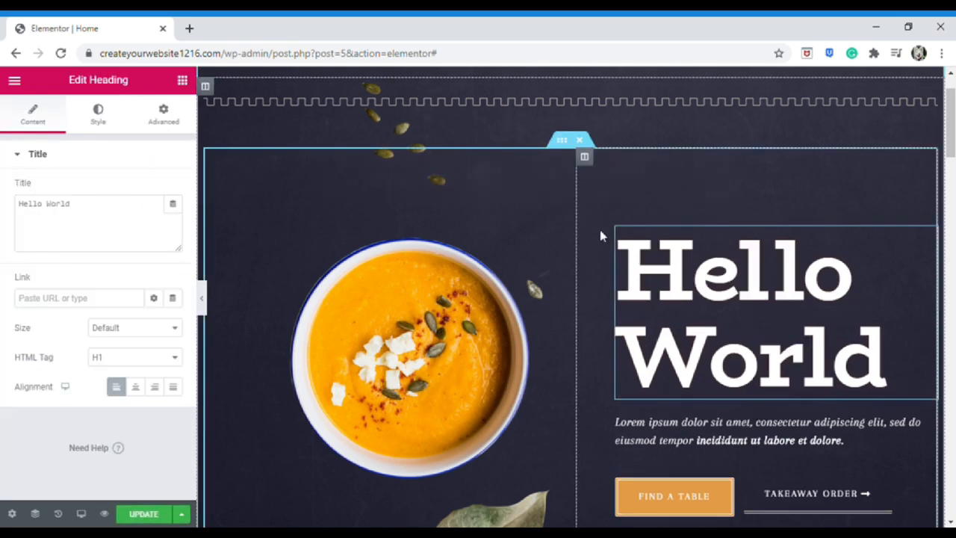
pyautogui.hotkey('ctrl', 'z')
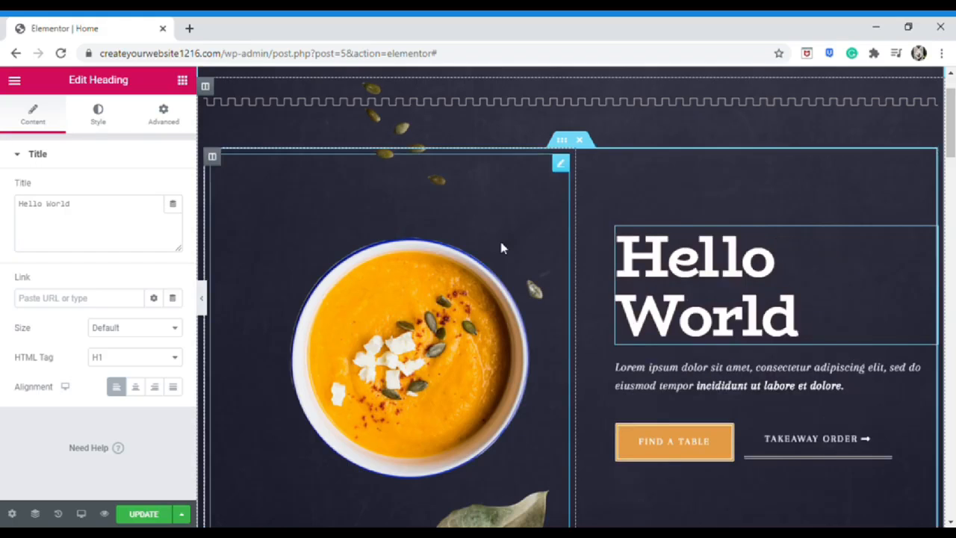
# Revert the page to the Editing Started entry in the History actions list
pyautogui.click(58, 514)
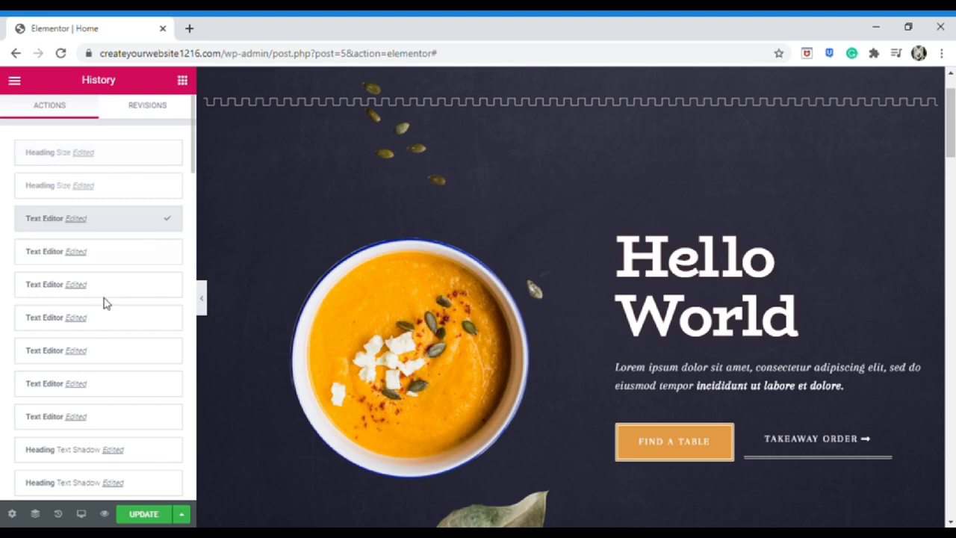
pyautogui.scroll(-3, 112, 312)
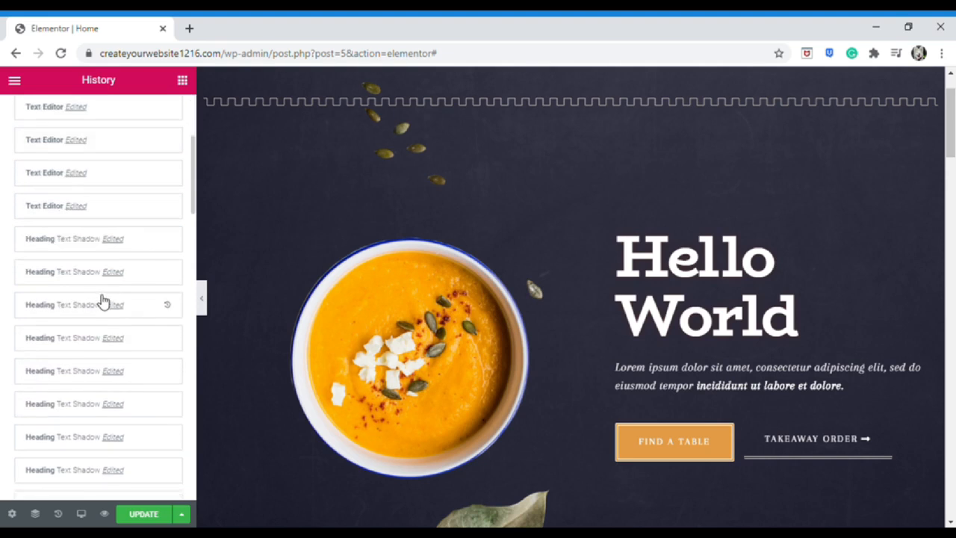
pyautogui.scroll(-2, 117, 331)
pyautogui.scroll(5, 115, 364)
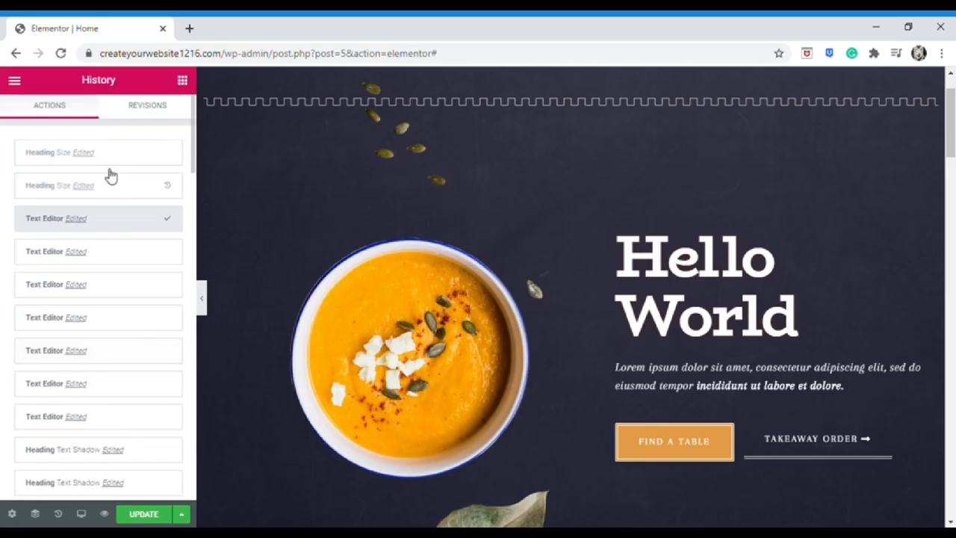
pyautogui.scroll(-20, 111, 327)
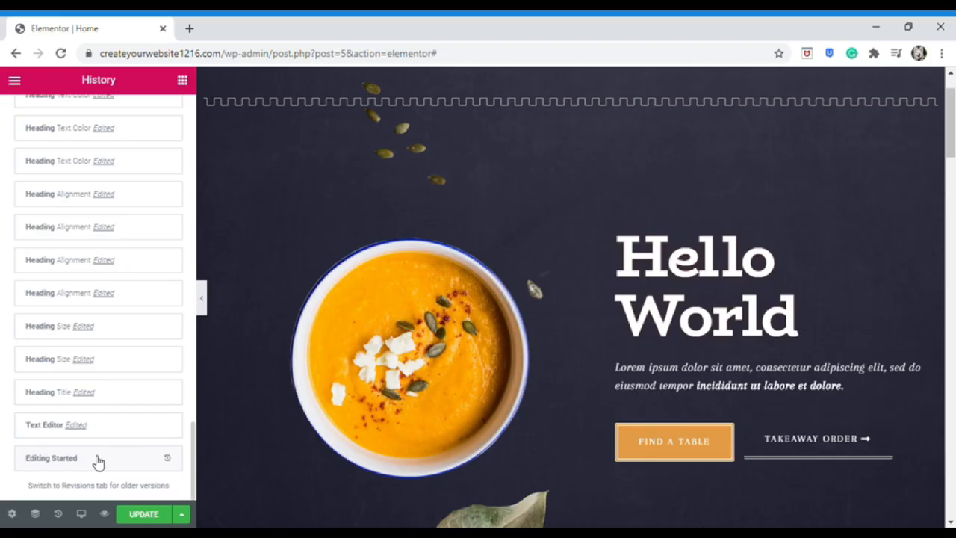
pyautogui.click(98, 462)
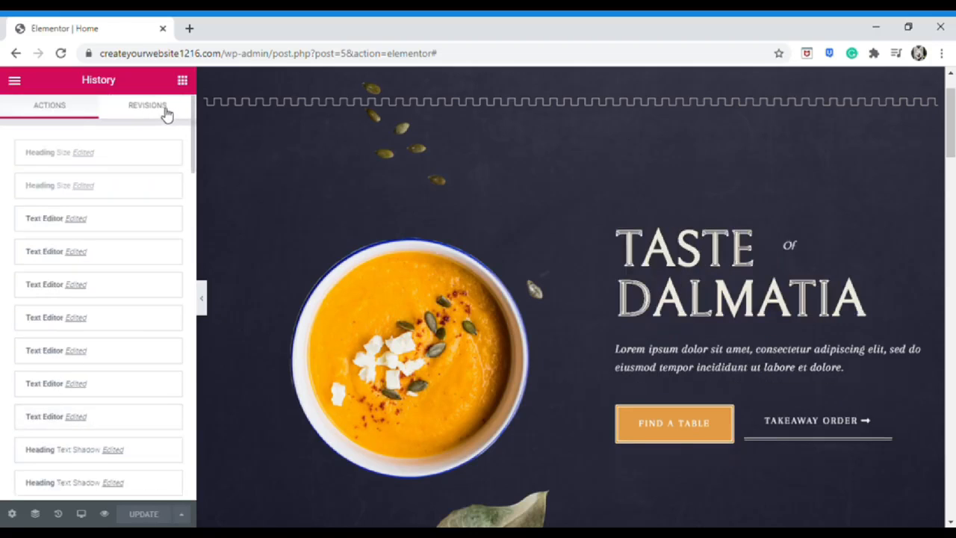
# Preview and apply the third saved revision, then save the page with Update
pyautogui.click(166, 113)
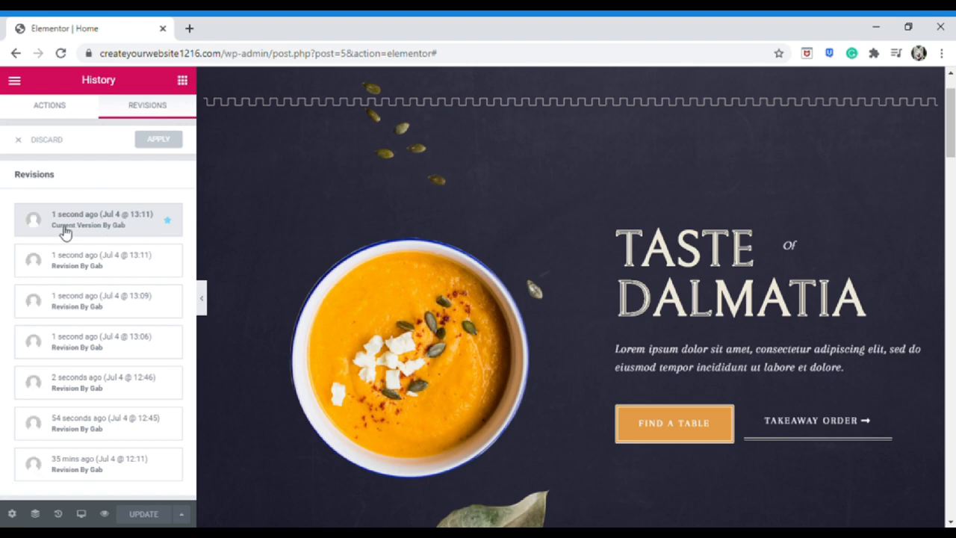
pyautogui.click(123, 279)
pyautogui.click(112, 312)
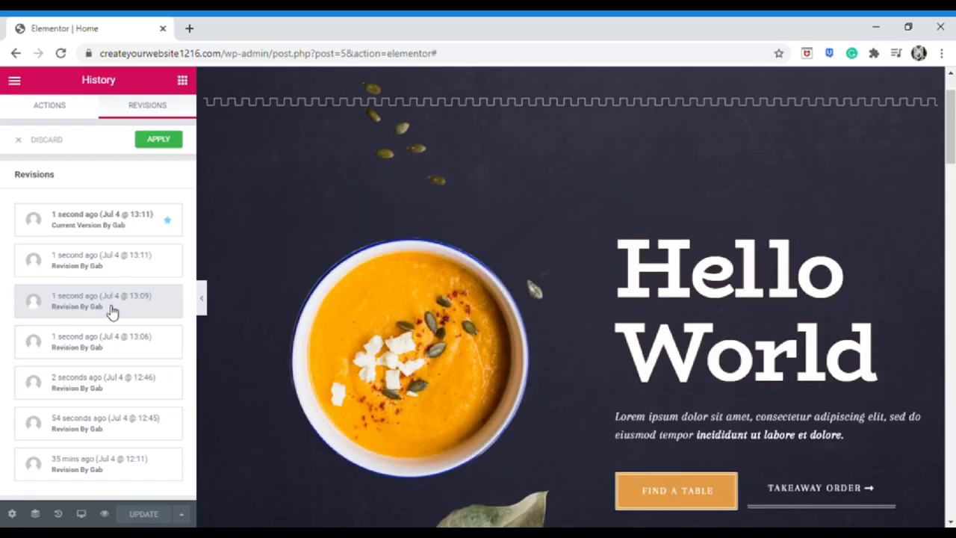
pyautogui.click(158, 139)
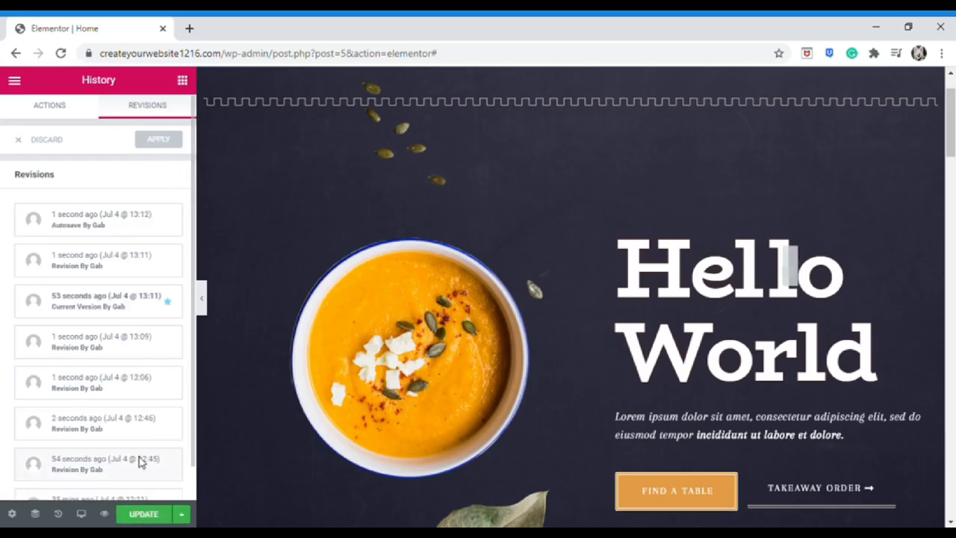
pyautogui.click(146, 514)
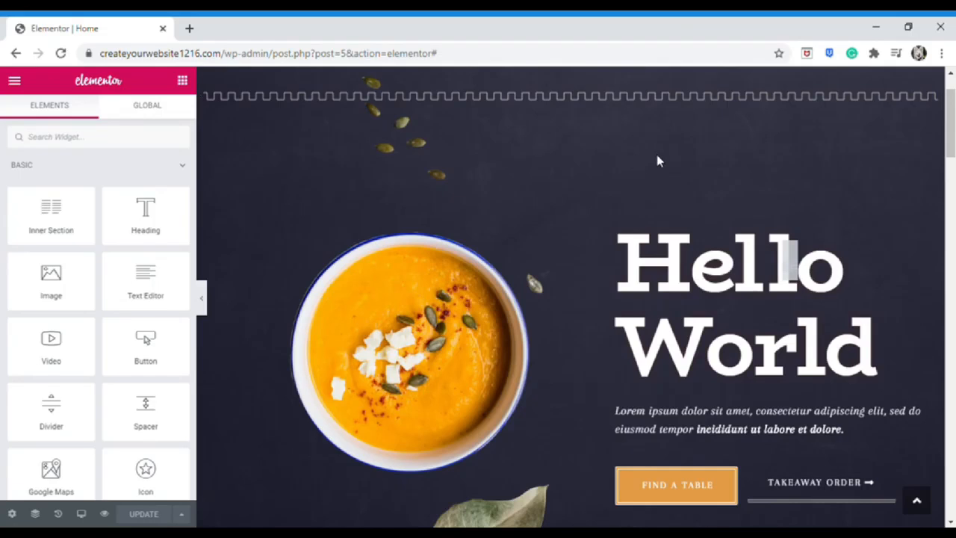
# Scroll down the page and back to the hero, then right-click the Find a Table button
pyautogui.scroll(-1, 657, 160)
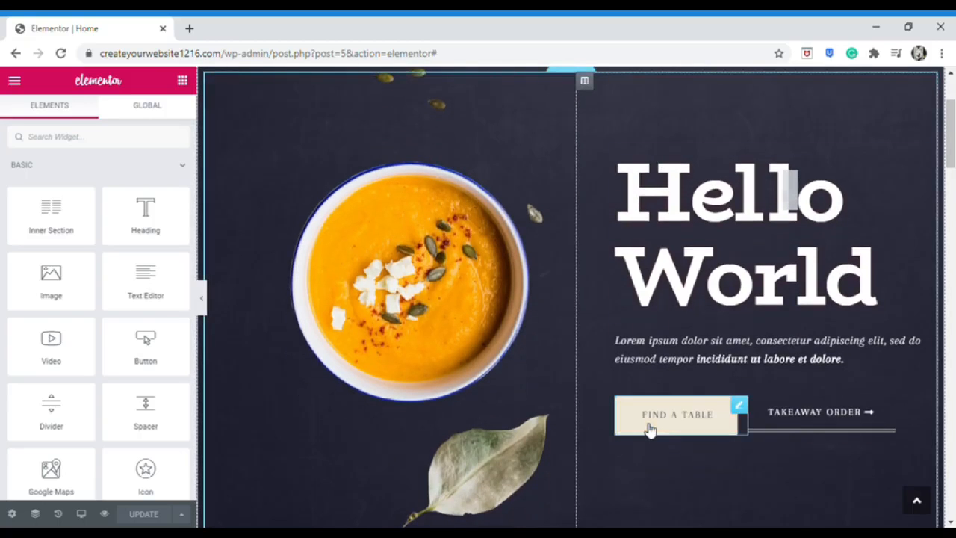
pyautogui.scroll(-8, 592, 421)
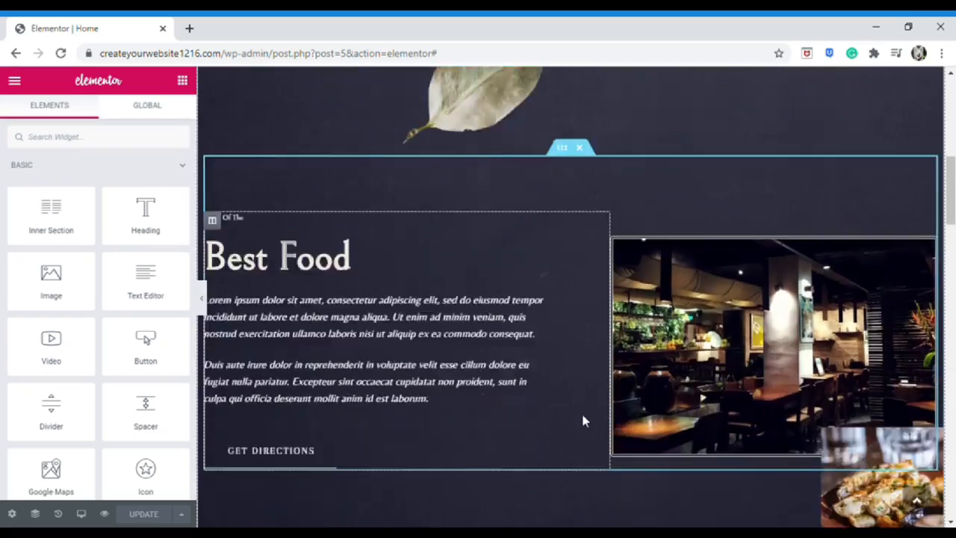
pyautogui.scroll(-13, 590, 422)
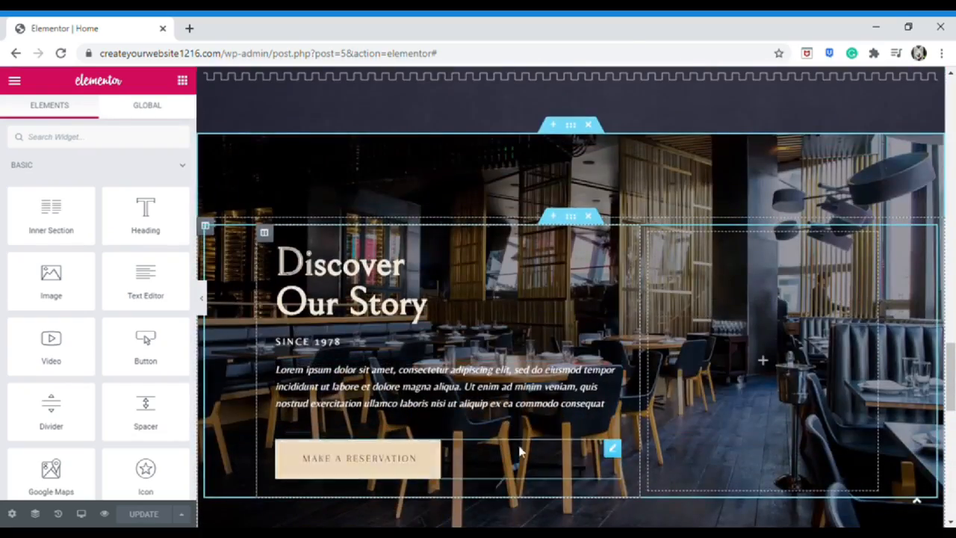
pyautogui.scroll(10, 518, 450)
pyautogui.scroll(3, 695, 321)
pyautogui.scroll(2, 695, 314)
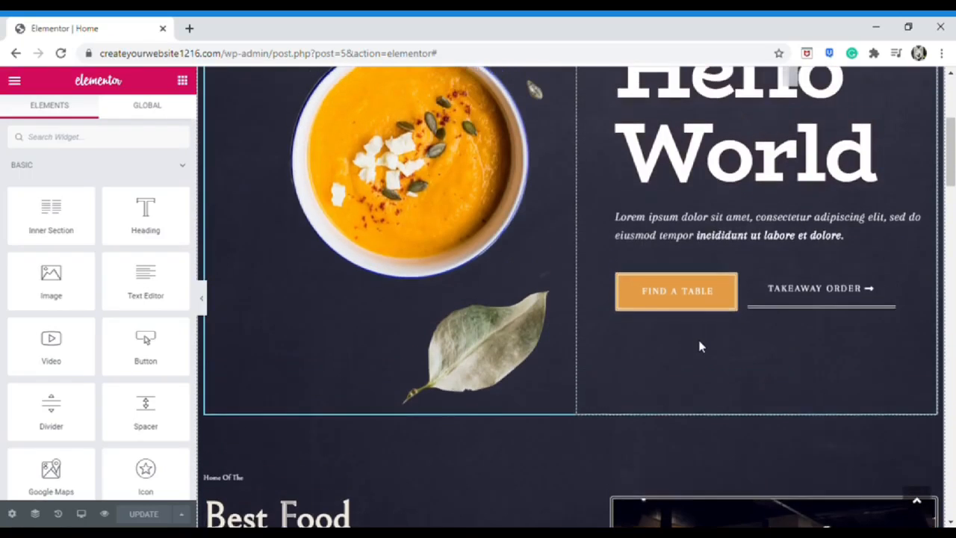
pyautogui.scroll(1, 713, 396)
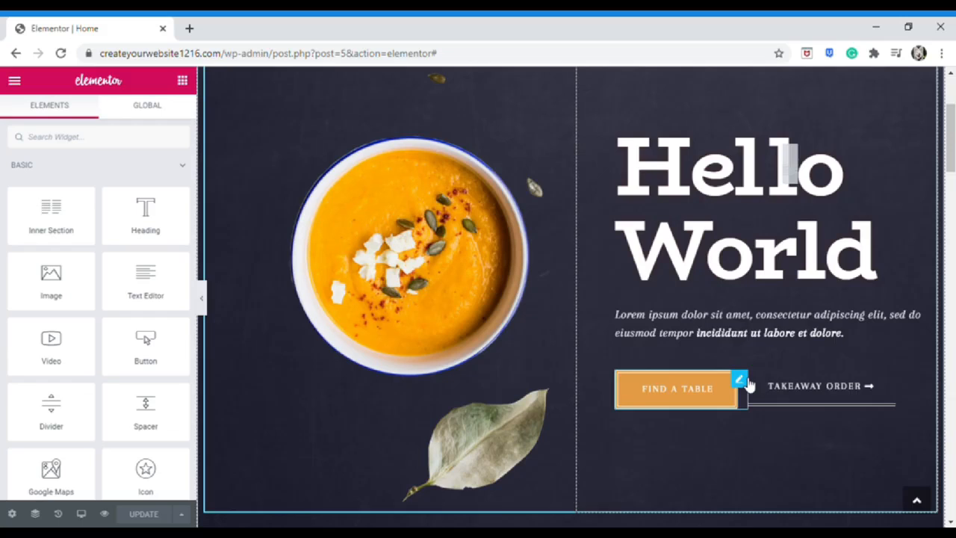
pyautogui.rightClick(717, 387)
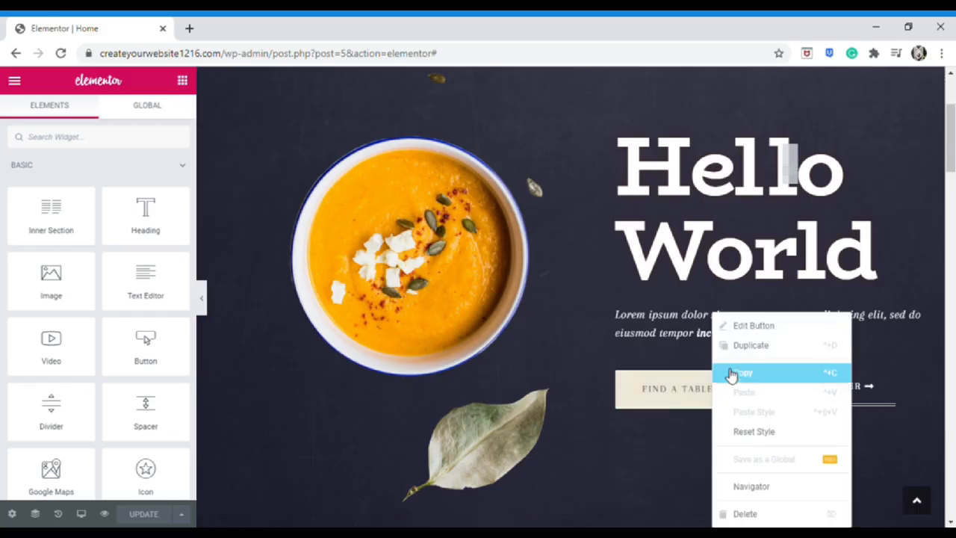
# Edit the Find a Table button and change its text to 'Hello world'
pyautogui.click(751, 329)
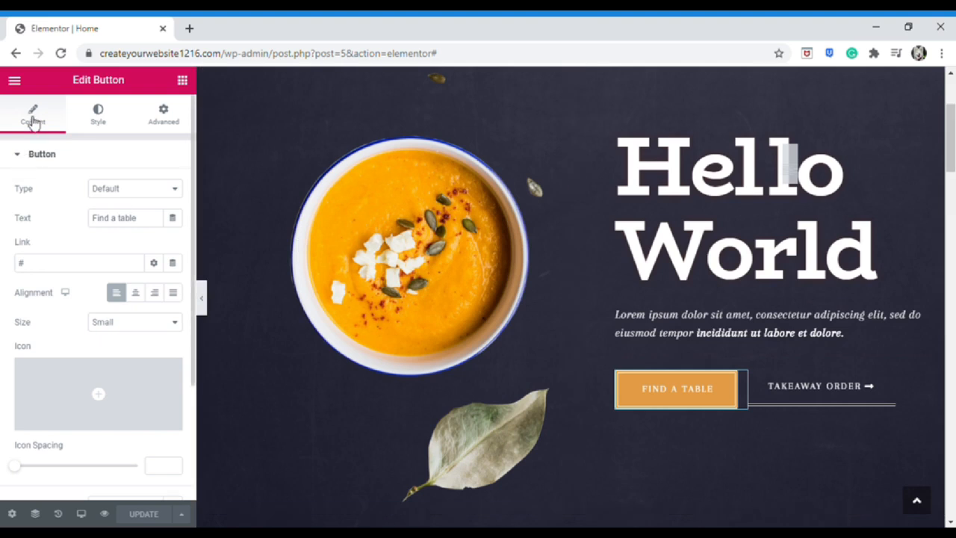
pyautogui.click(103, 125)
pyautogui.click(165, 123)
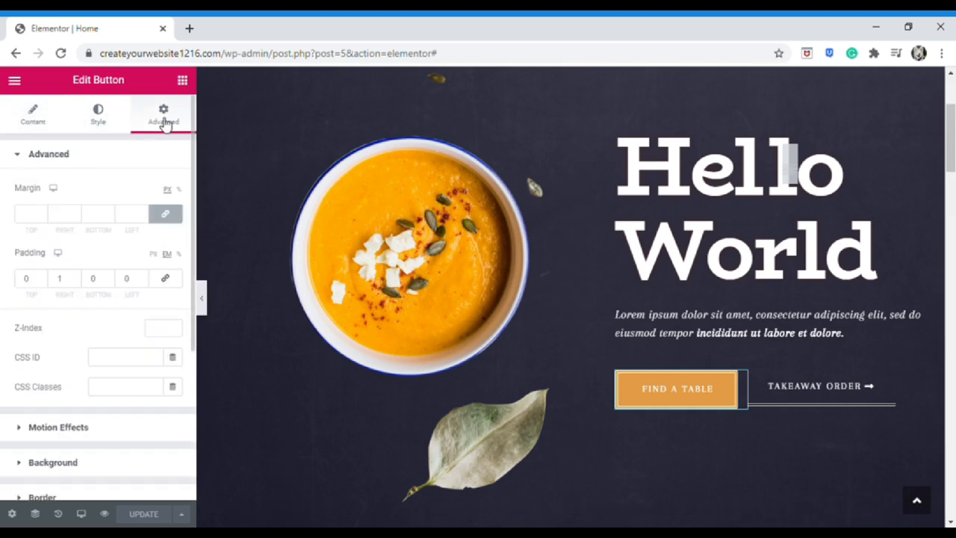
pyautogui.click(33, 120)
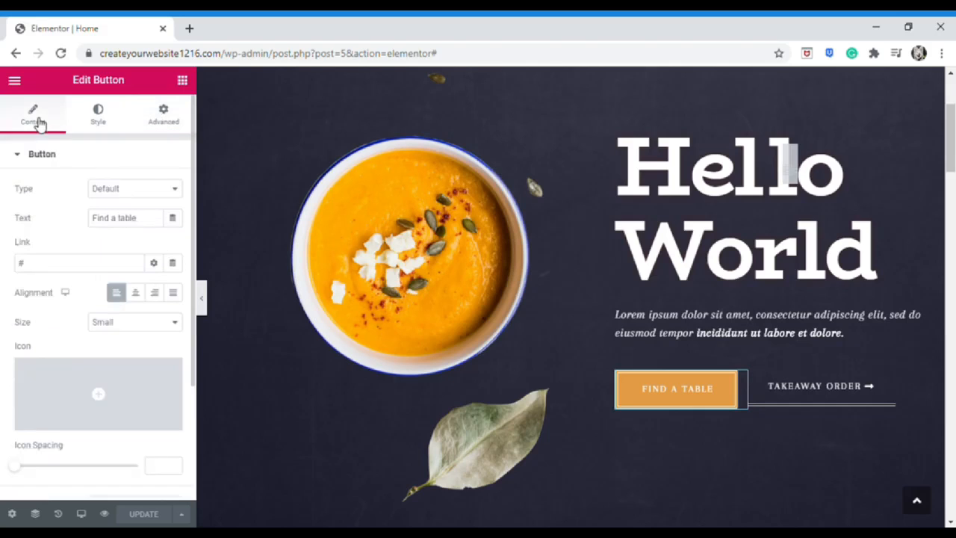
pyautogui.tripleClick(130, 222)
pyautogui.write('Hello world')
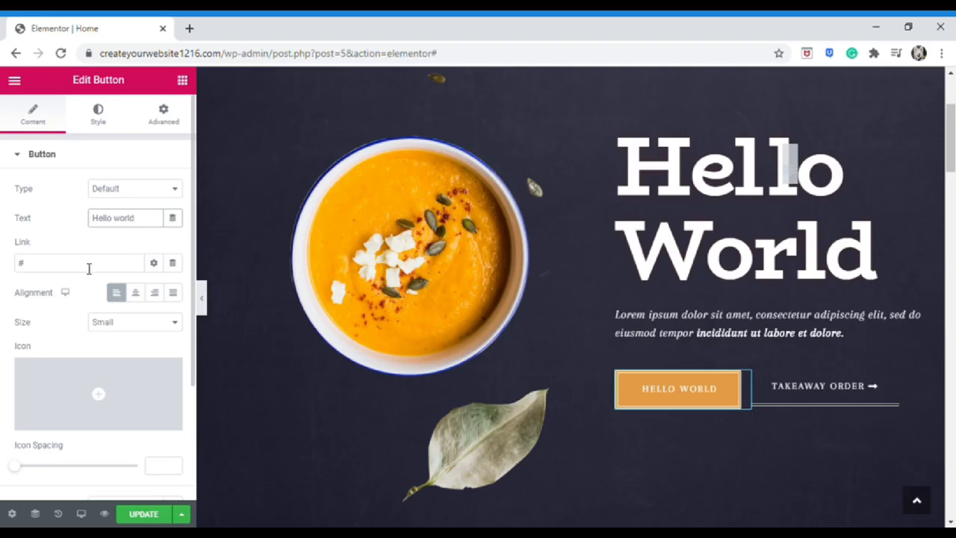
# Link the button to the Contact page and open the Icon Library for its icon
pyautogui.click(42, 266)
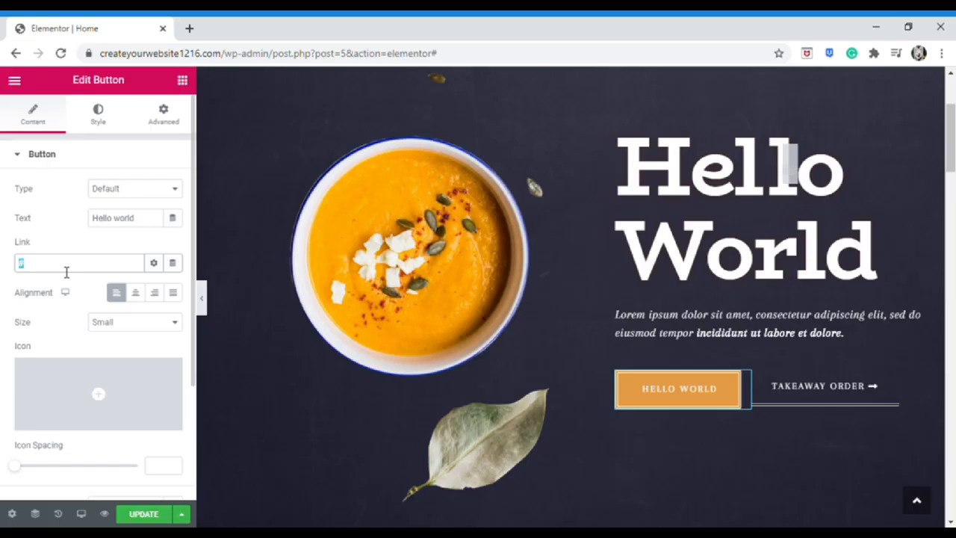
pyautogui.press('BackSpace')
pyautogui.write('Con')
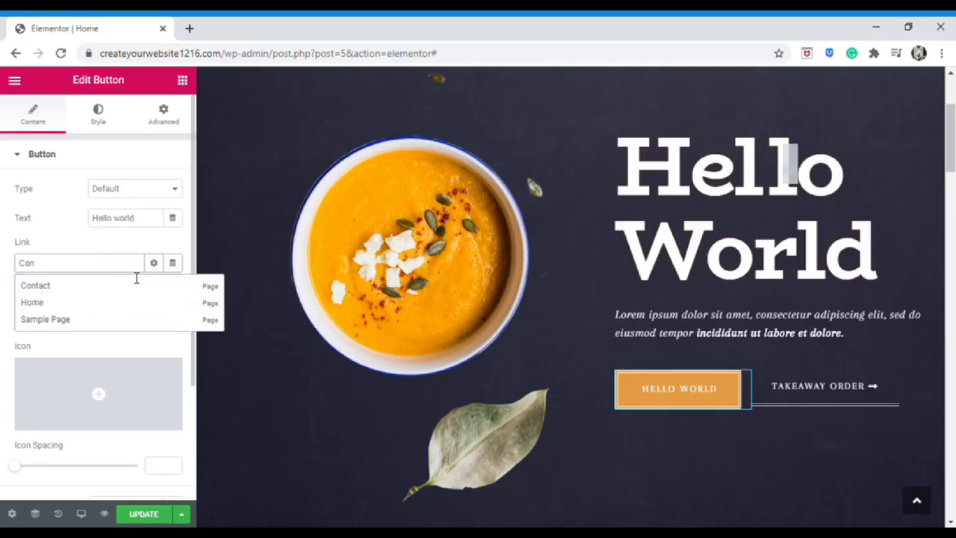
pyautogui.click(131, 285)
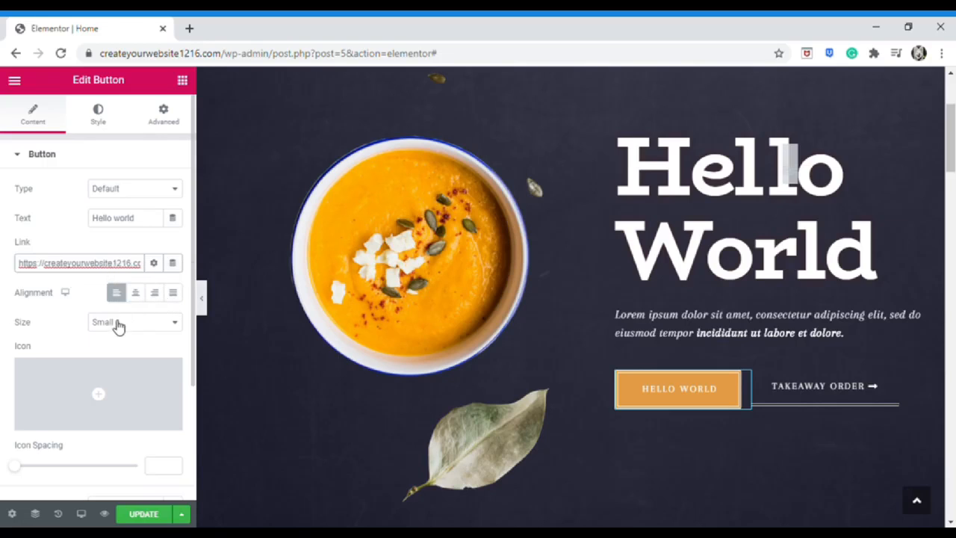
pyautogui.moveTo(101, 401)
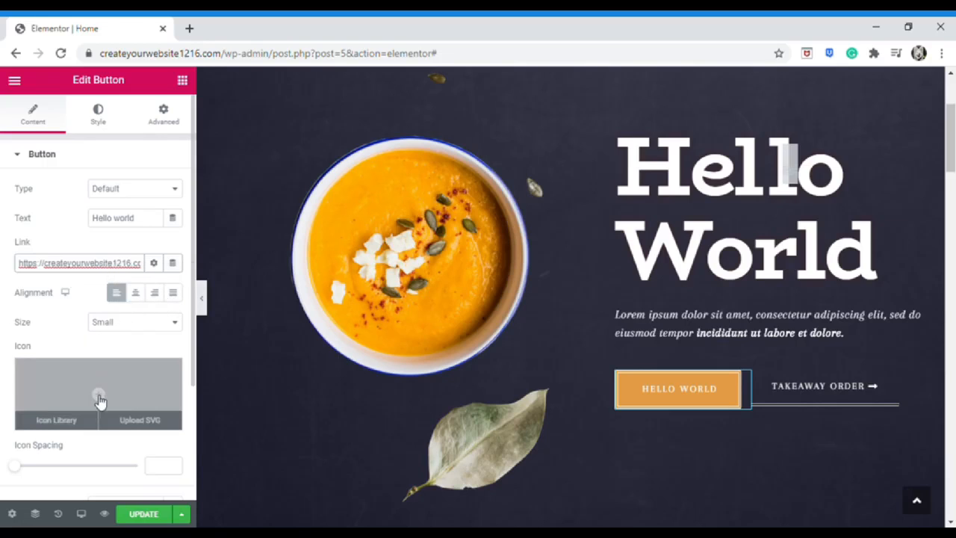
pyautogui.click(153, 327)
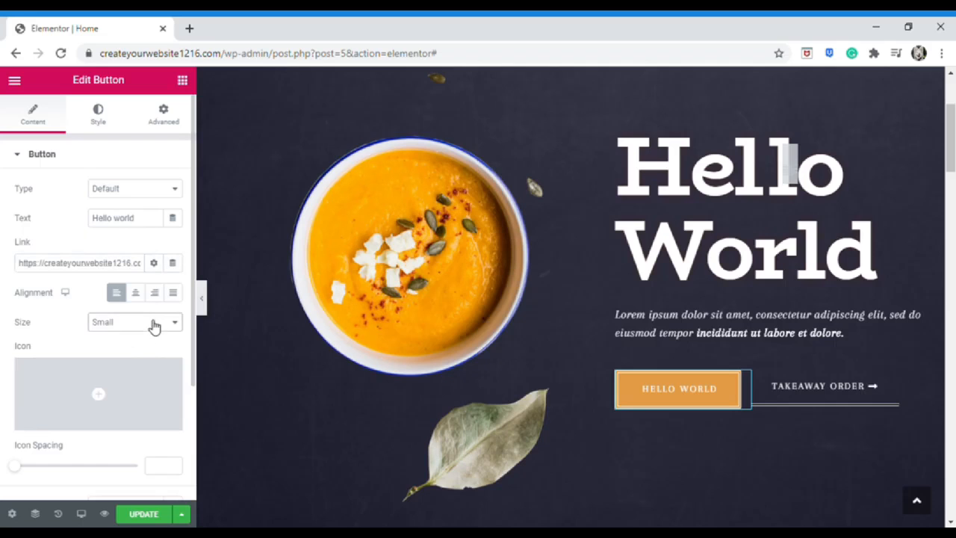
pyautogui.click(99, 394)
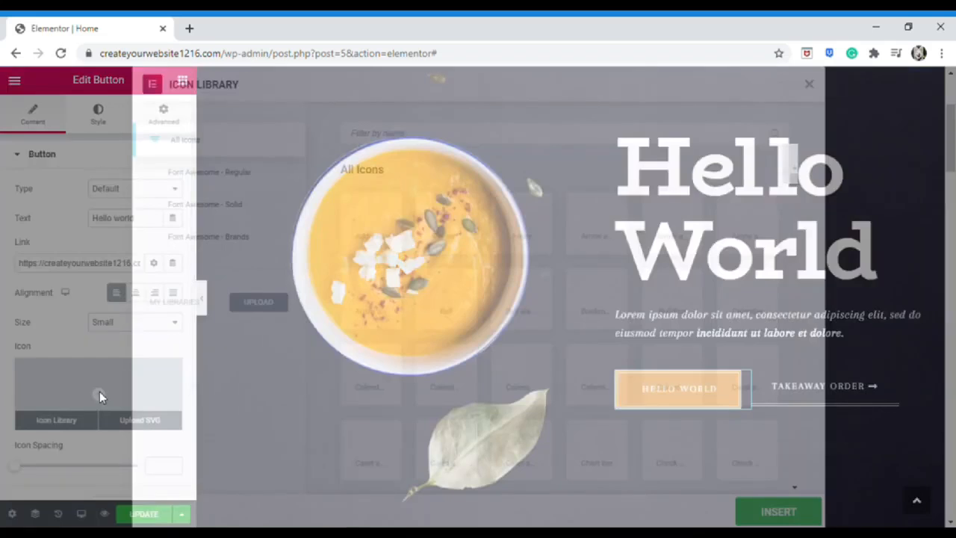
# Insert the file icon into the button, found by filtering the library for 'cont'
pyautogui.scroll(-4, 429, 297)
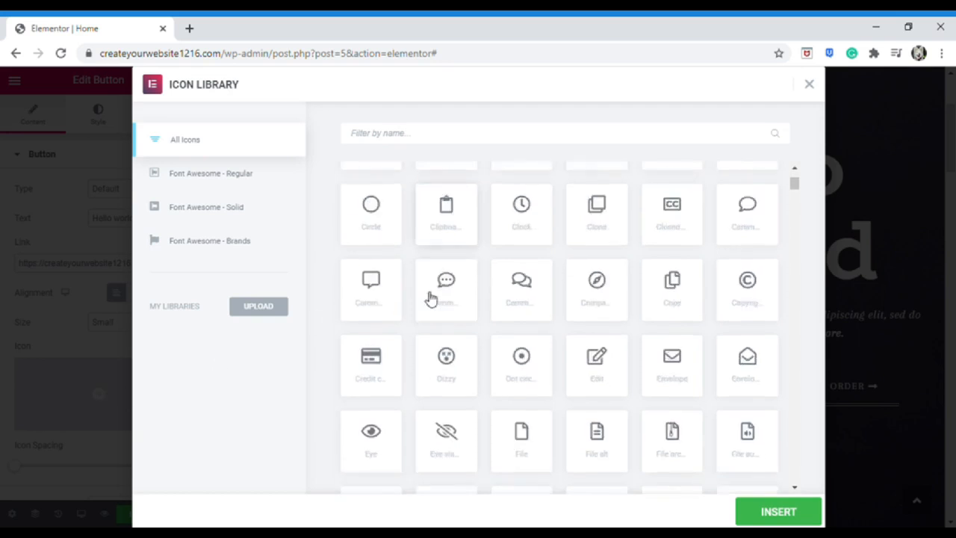
pyautogui.click(448, 136)
pyautogui.write('cont')
pyautogui.click(387, 221)
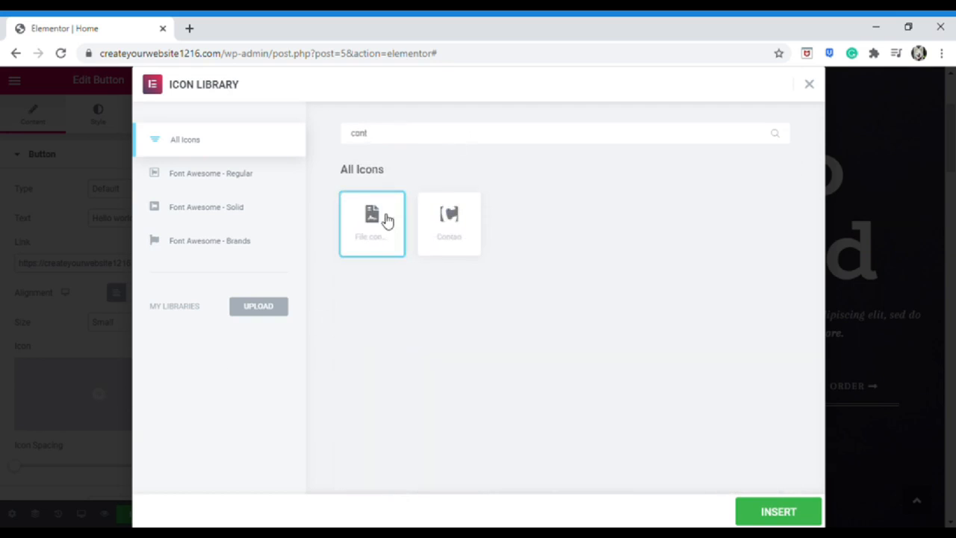
pyautogui.click(779, 511)
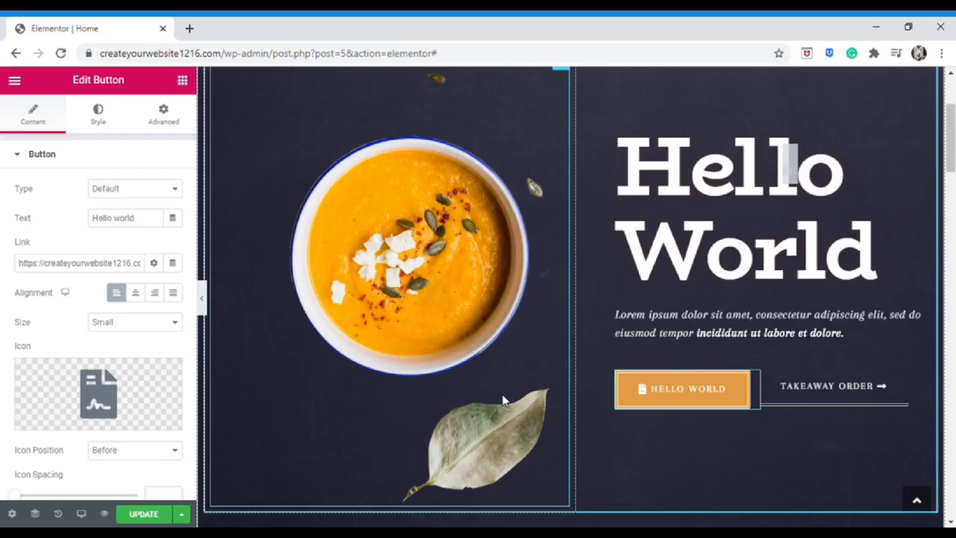
# Place the icon after the button text with an icon spacing of 7
pyautogui.scroll(-1, 134, 405)
pyautogui.click(154, 379)
pyautogui.click(150, 407)
pyautogui.click(155, 381)
pyautogui.click(153, 399)
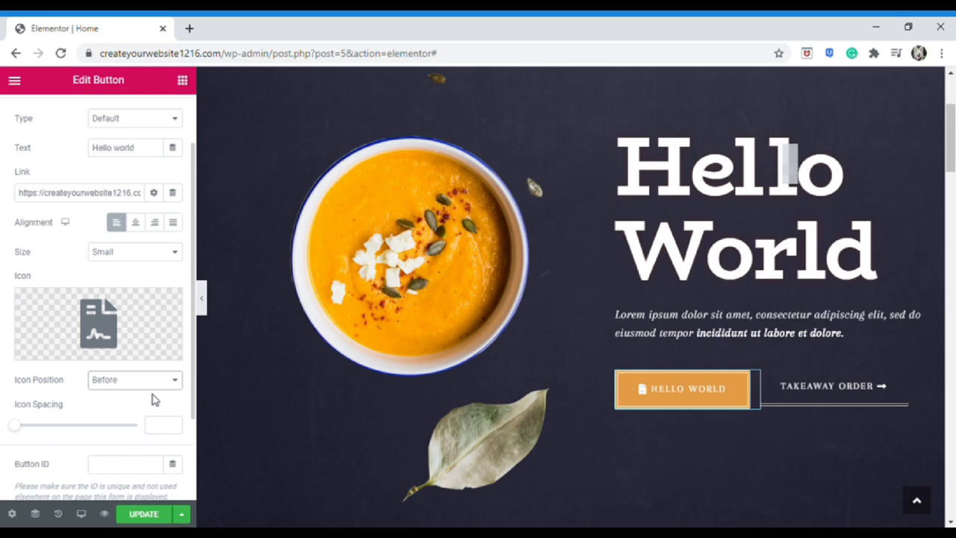
pyautogui.moveTo(18, 428)
pyautogui.mouseDown()
pyautogui.moveTo(60, 428)
pyautogui.moveTo(33, 427)
pyautogui.mouseUp()
pyautogui.click(131, 381)
pyautogui.click(122, 411)
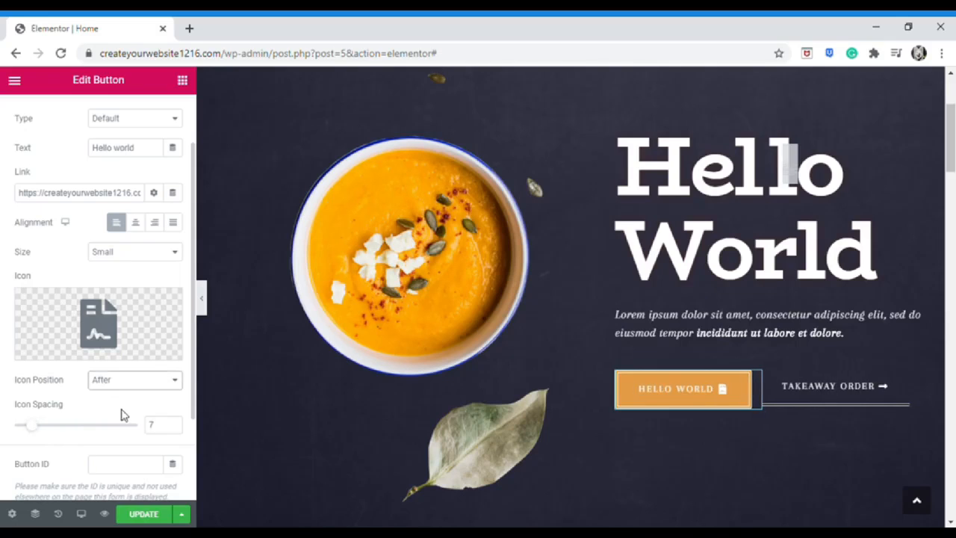
pyautogui.scroll(-1, 124, 415)
pyautogui.scroll(2, 105, 126)
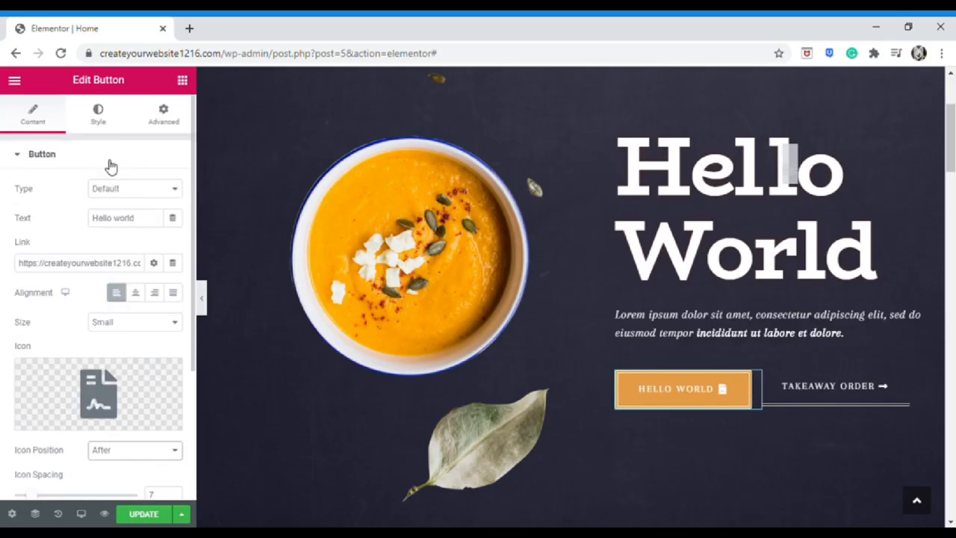
# Set the button typography to Architects Daughter at size 15
pyautogui.click(98, 121)
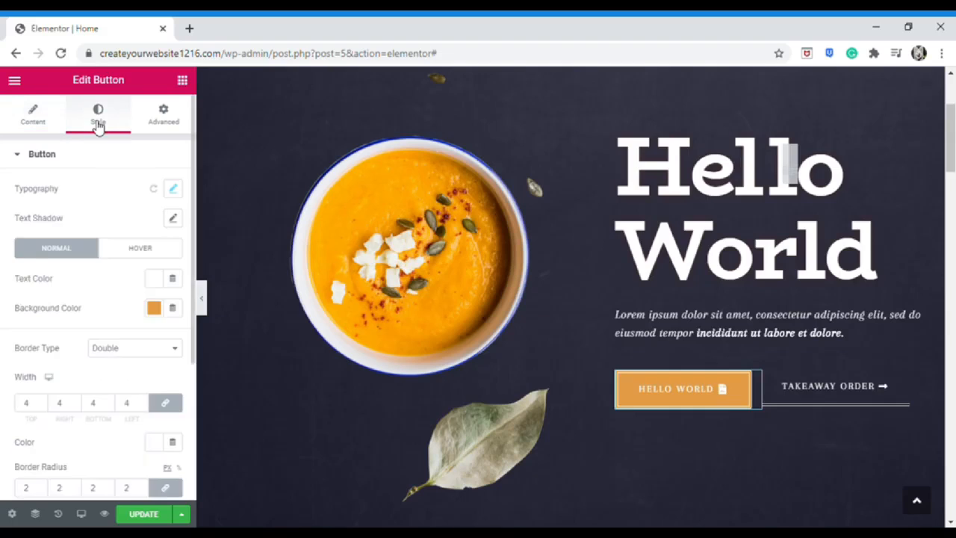
pyautogui.click(175, 191)
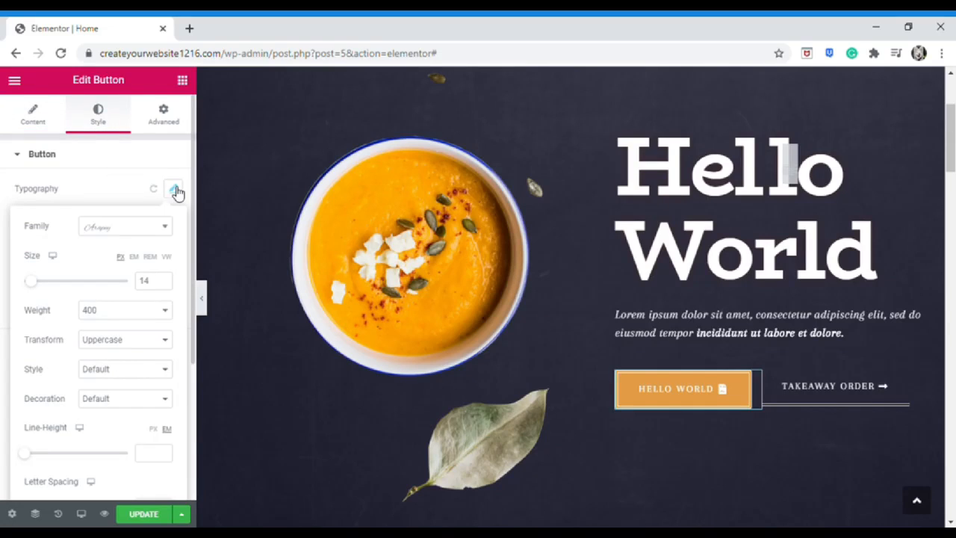
pyautogui.click(164, 228)
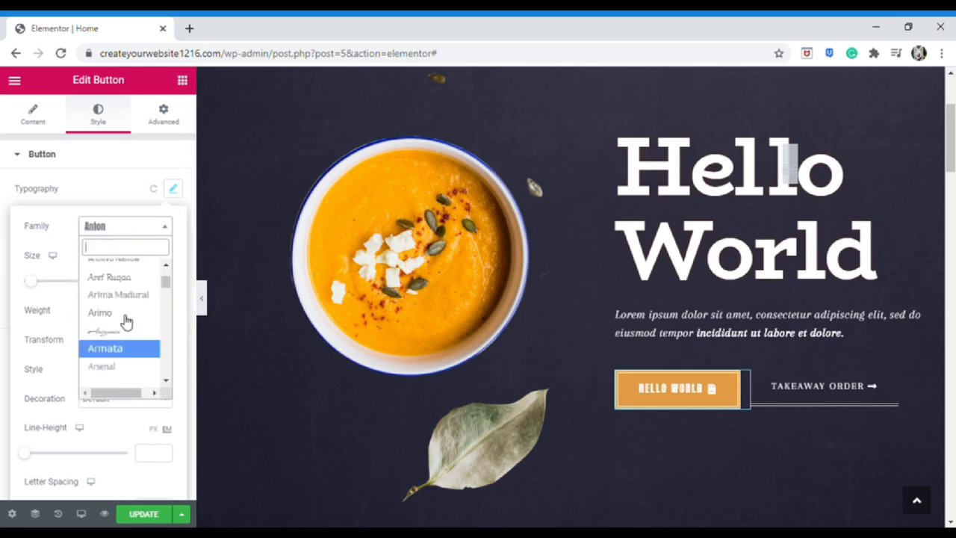
pyautogui.click(128, 322)
pyautogui.click(75, 284)
pyautogui.moveTo(75, 284); pyautogui.dragTo(30, 282)
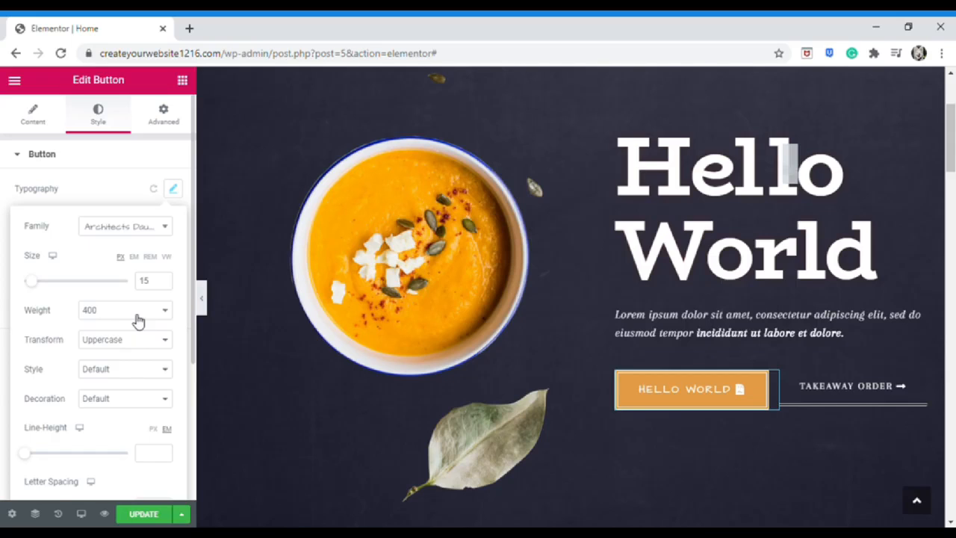
# Give the button black text on a yellow background
pyautogui.scroll(-1, 138, 321)
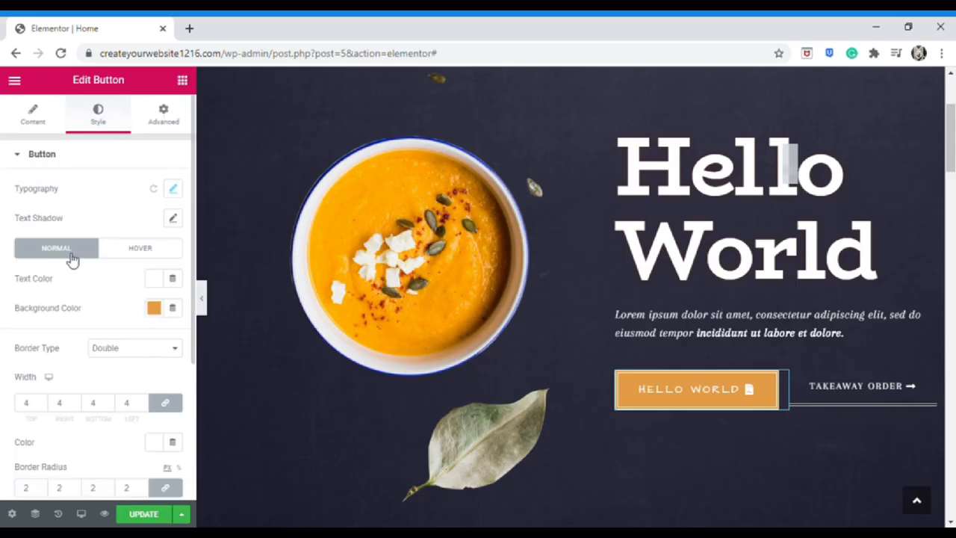
pyautogui.click(154, 279)
pyautogui.moveTo(212, 393); pyautogui.dragTo(243, 334)
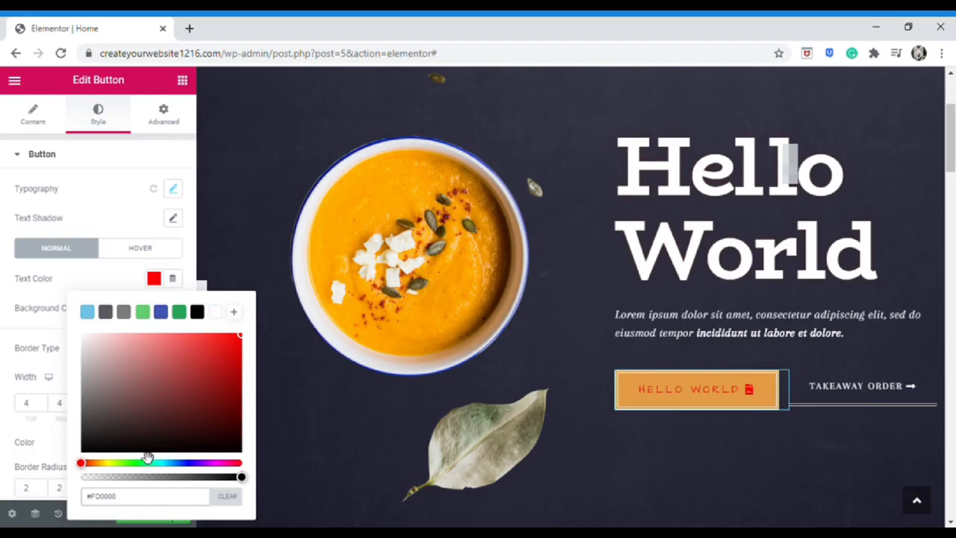
pyautogui.click(99, 463)
pyautogui.click(198, 313)
pyautogui.click(154, 279)
pyautogui.click(153, 308)
pyautogui.click(102, 238)
pyautogui.click(240, 111)
pyautogui.click(291, 261)
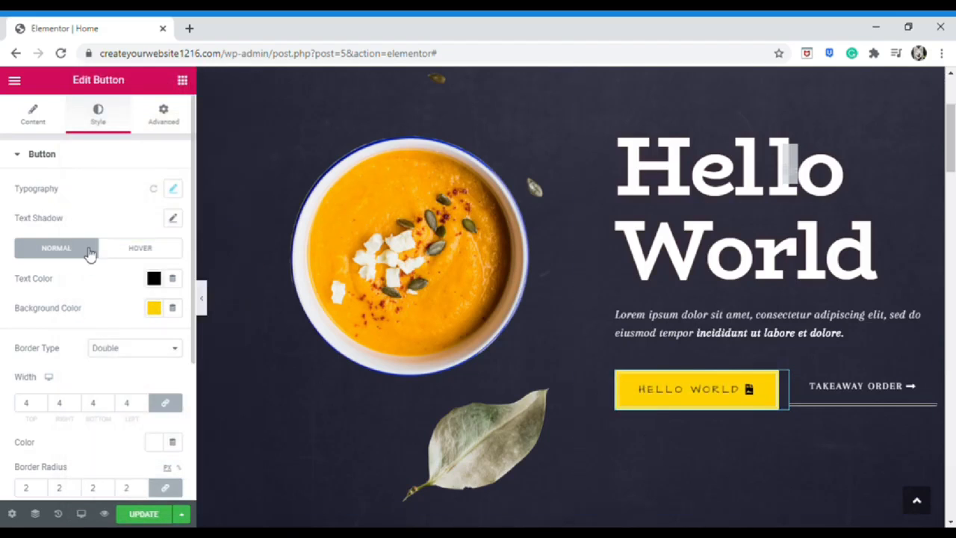
# Set hover colours: pale yellow text, black background and orange border
pyautogui.click(140, 249)
pyautogui.click(154, 280)
pyautogui.click(229, 348)
pyautogui.click(221, 462)
pyautogui.click(123, 402)
pyautogui.click(154, 280)
pyautogui.click(159, 309)
pyautogui.click(161, 227)
pyautogui.click(124, 319)
pyautogui.click(156, 280)
pyautogui.click(109, 463)
pyautogui.click(126, 336)
pyautogui.click(126, 278)
pyautogui.click(155, 340)
pyautogui.click(241, 140)
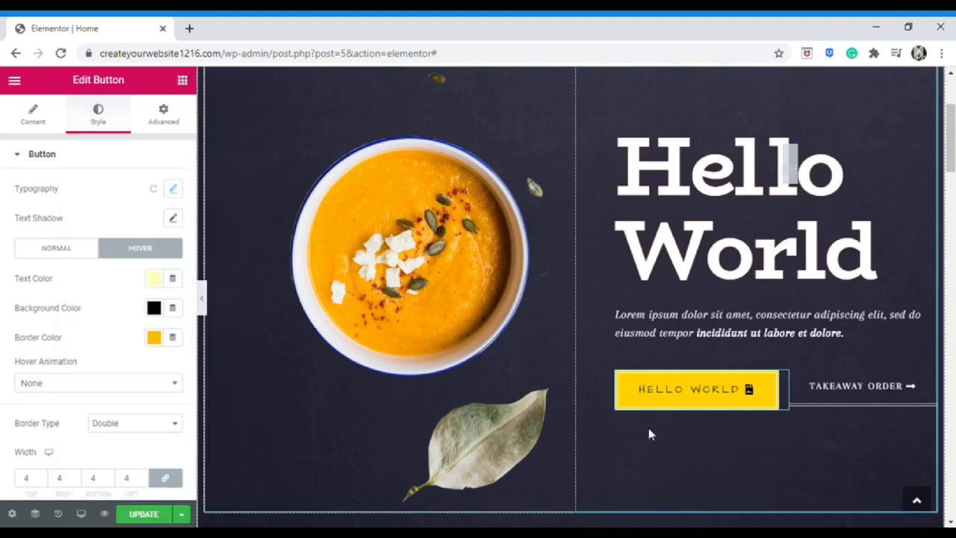
# Set the button's hover animation to Buzz
pyautogui.scroll(-1, 112, 349)
pyautogui.click(98, 313)
pyautogui.click(75, 391)
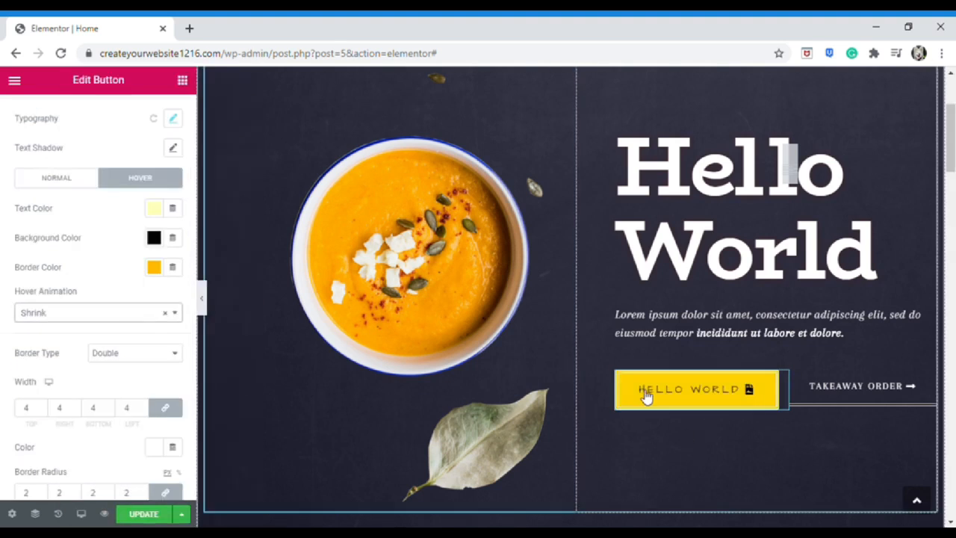
pyautogui.click(98, 313)
pyautogui.scroll(-1, 111, 448)
pyautogui.click(74, 464)
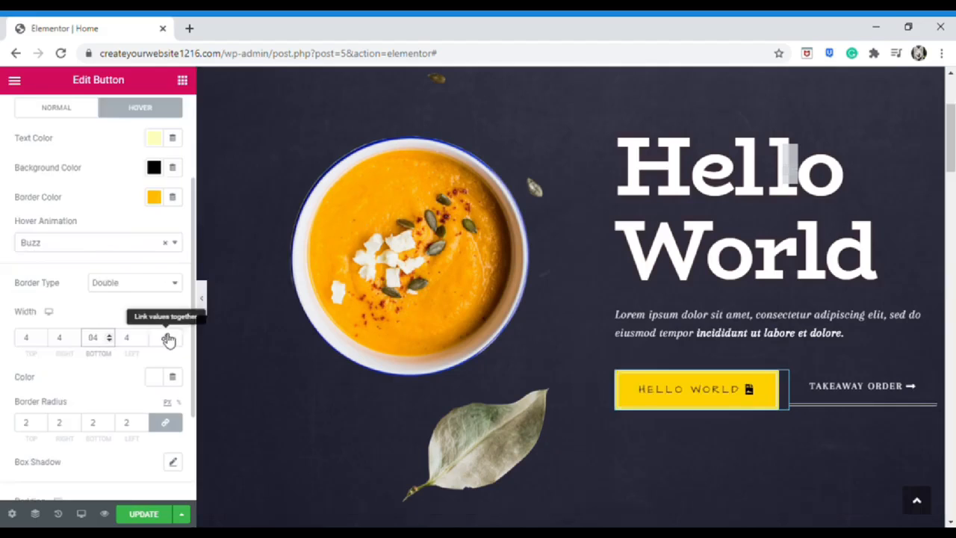
# Set the button's linked border radius to 2
pyautogui.scroll(-1, 97, 351)
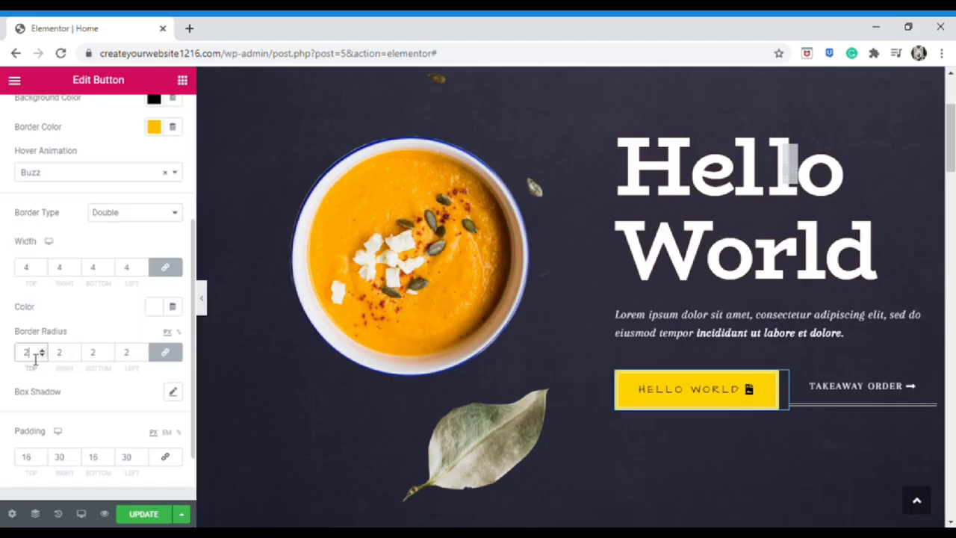
pyautogui.write('35')
pyautogui.click(165, 352)
pyautogui.click(69, 354)
pyautogui.press('BackSpace')
pyautogui.press('BackSpace')
pyautogui.click(130, 354)
pyautogui.press('BackSpace')
pyautogui.press('Delete')
pyautogui.write('0')
pyautogui.click(165, 353)
pyautogui.click(138, 356)
pyautogui.press('BackSpace')
pyautogui.press('BackSpace')
pyautogui.write('50')
pyautogui.press('BackSpace')
pyautogui.press('BackSpace')
pyautogui.write('2')
# Set the button padding to 16/30/16/30 (16 top and bottom)
pyautogui.scroll(-1, 124, 373)
pyautogui.click(37, 394)
pyautogui.press('BackSpace')
pyautogui.press('BackSpace')
pyautogui.write('20')
pyautogui.press('BackSpace')
pyautogui.press('BackSpace')
pyautogui.write('600')
pyautogui.press('BackSpace')
pyautogui.press('BackSpace')
pyautogui.write('0')
pyautogui.press('BackSpace')
pyautogui.press('BackSpace')
pyautogui.write('16')
pyautogui.click(106, 388)
pyautogui.press('BackSpace')
pyautogui.press('BackSpace')
pyautogui.write('500')
pyautogui.press('BackSpace')
pyautogui.press('BackSpace')
pyautogui.press('BackSpace')
pyautogui.write('16')
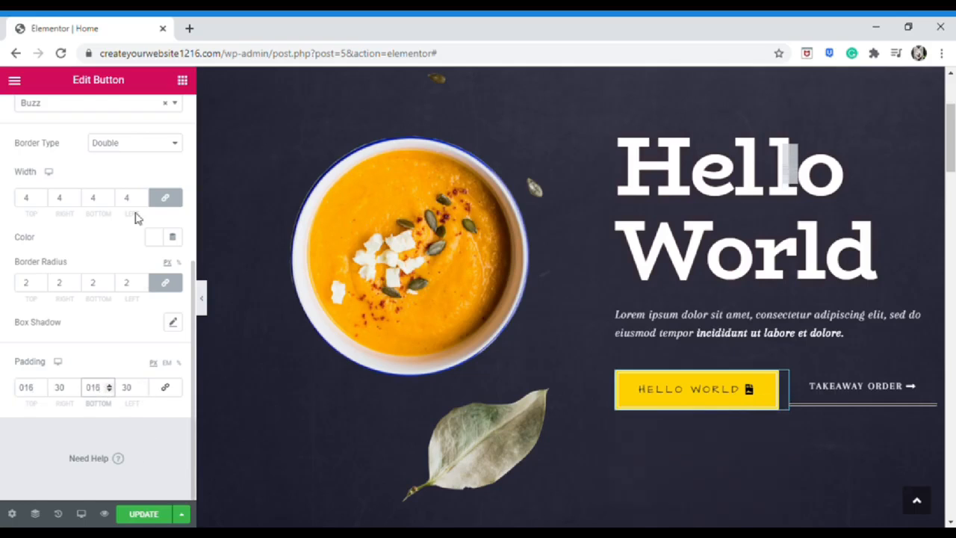
pyautogui.scroll(2, 156, 150)
pyautogui.scroll(2, 159, 150)
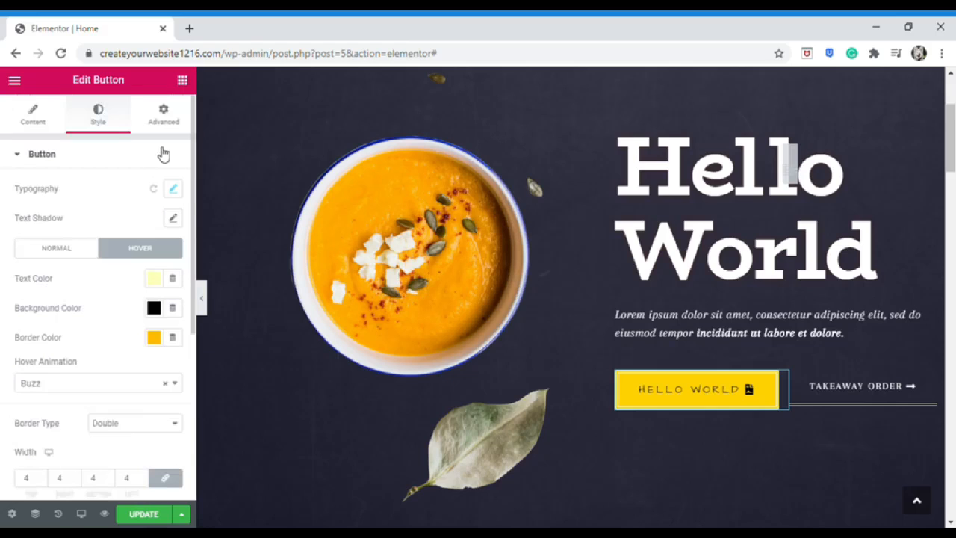
# Save the page with Update and return to the Elements widget list
pyautogui.click(166, 120)
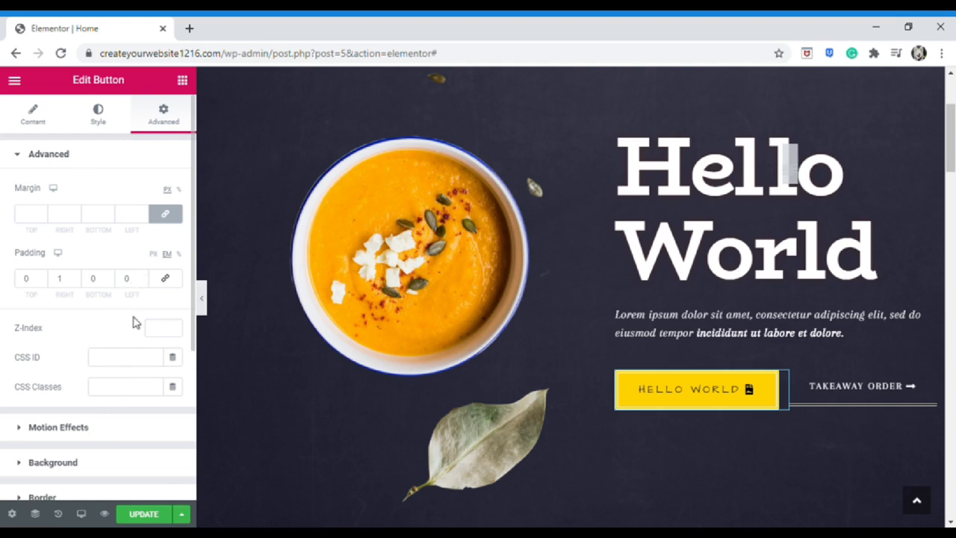
pyautogui.click(145, 513)
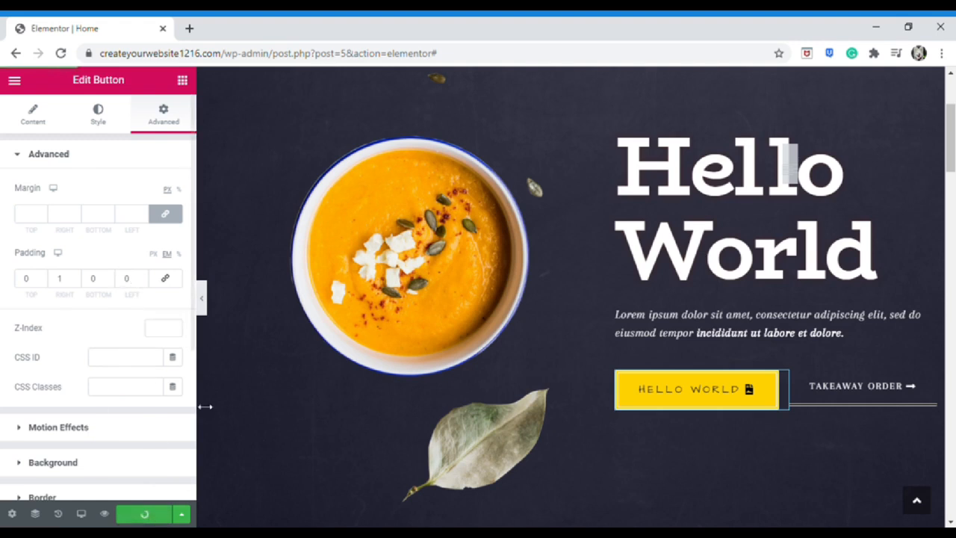
pyautogui.click(183, 81)
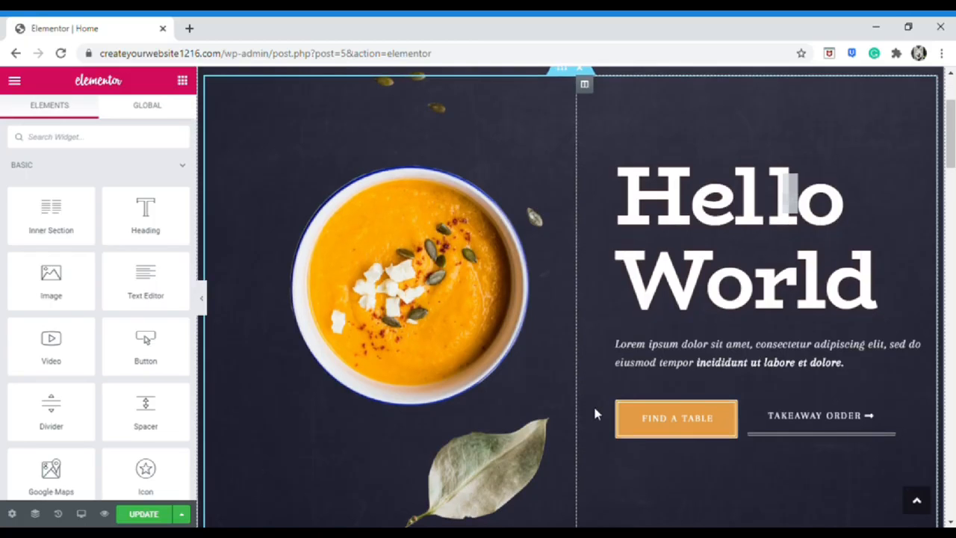
pyautogui.scroll(-15, 595, 413)
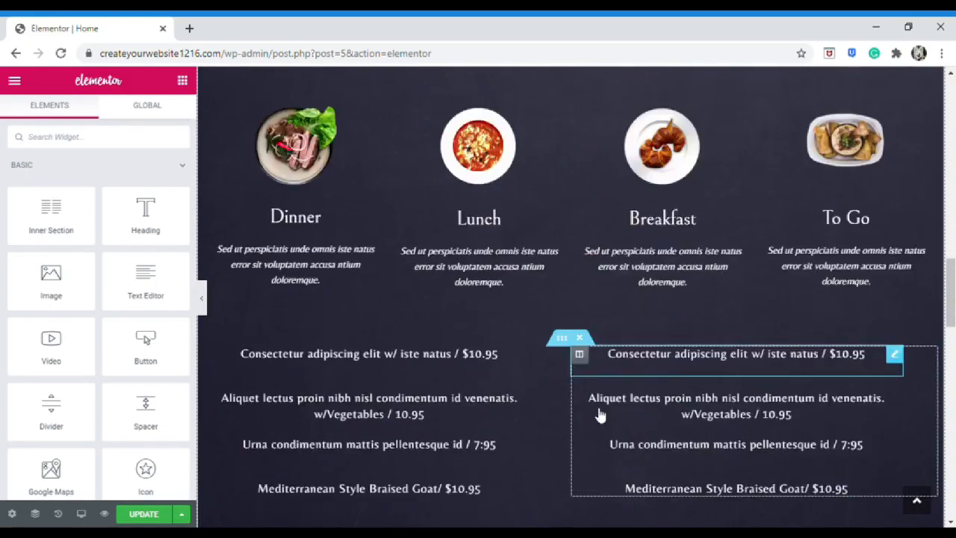
pyautogui.scroll(-5, 594, 416)
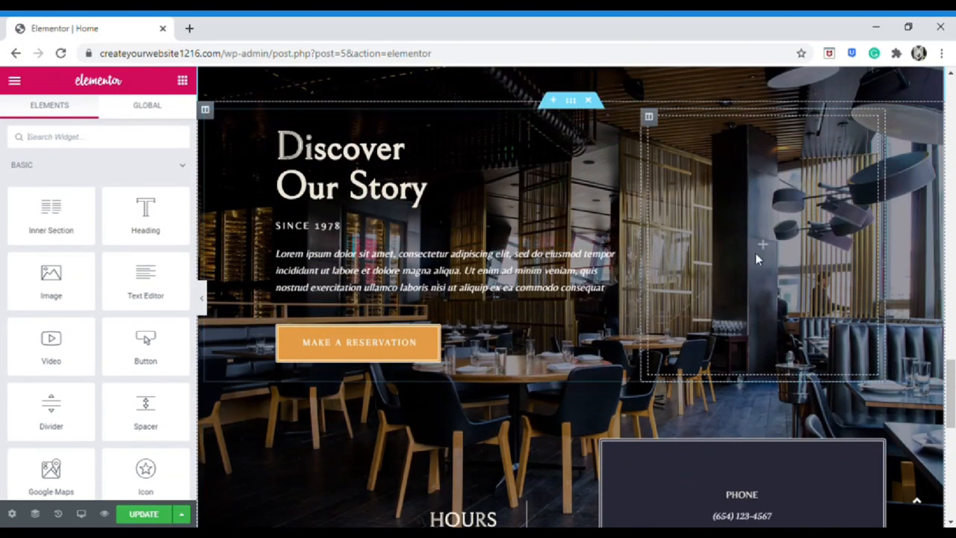
pyautogui.scroll(10, 657, 401)
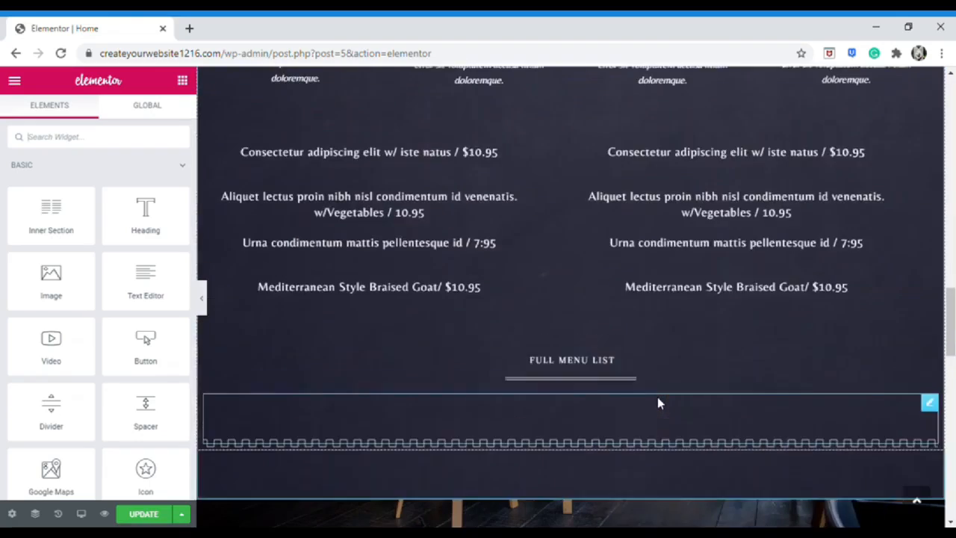
pyautogui.scroll(5, 659, 404)
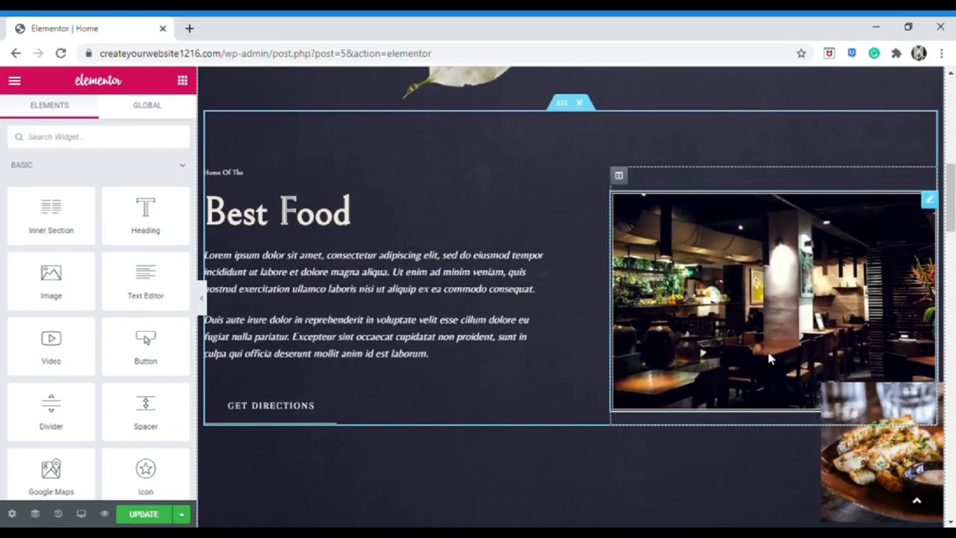
pyautogui.scroll(-5, 632, 330)
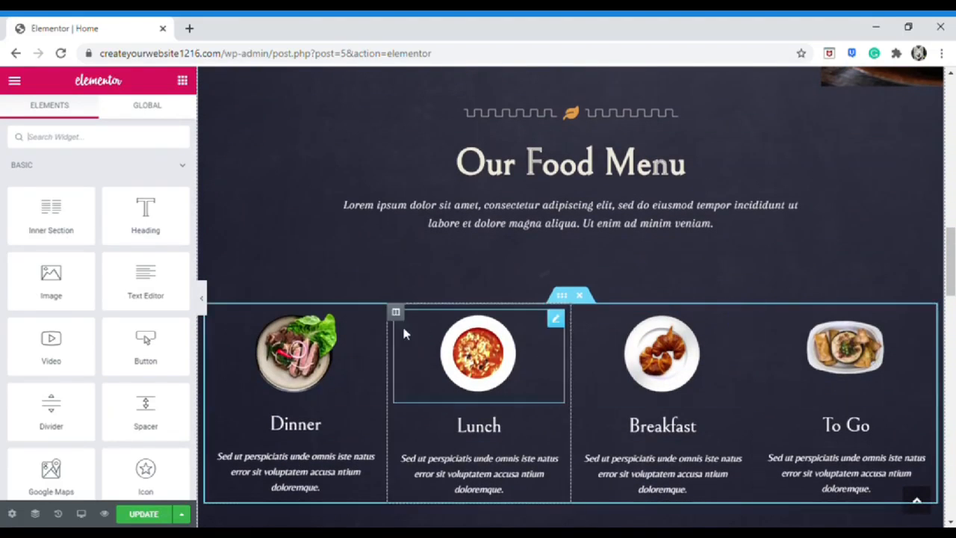
pyautogui.scroll(10, 465, 348)
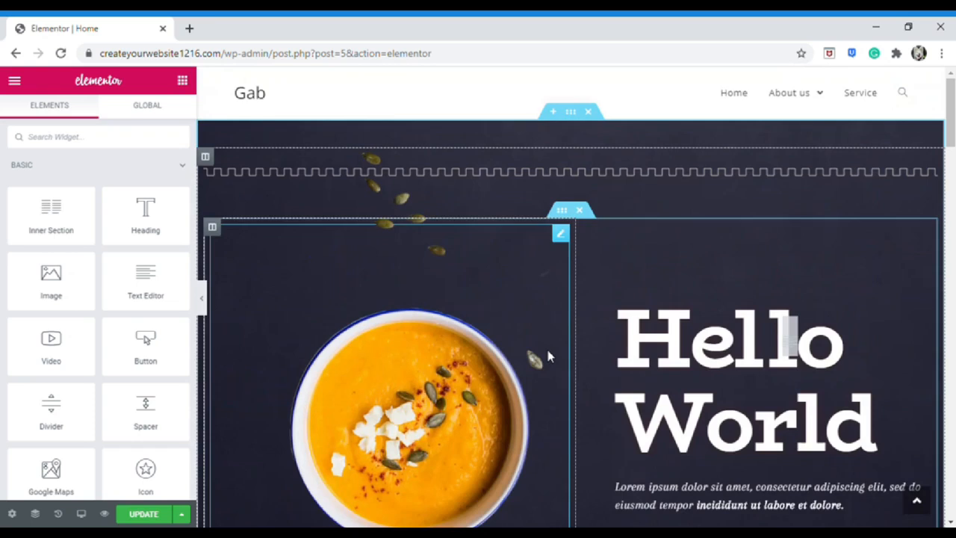
pyautogui.scroll(-1, 547, 351)
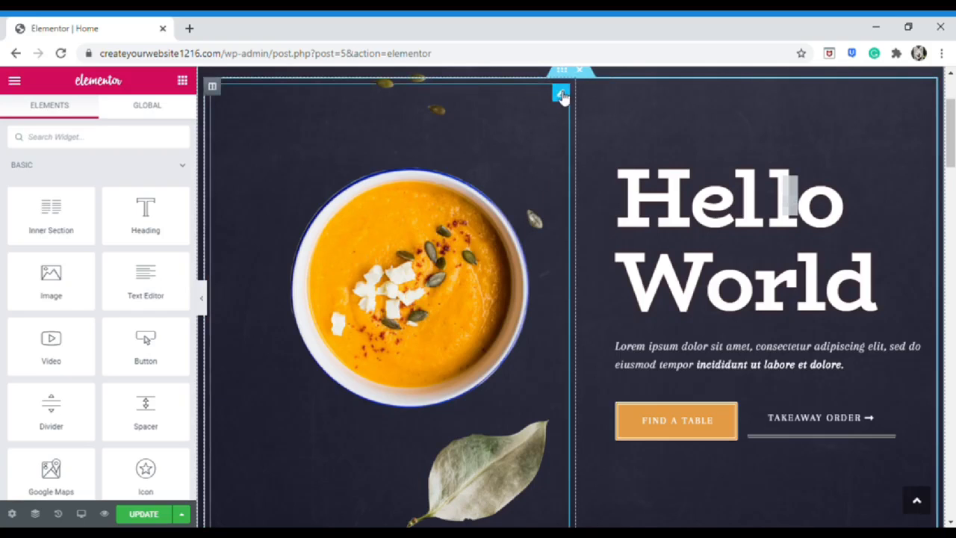
# Remove the soup bowl image from its widget and open Upload Files in the media dialog
pyautogui.rightClick(562, 96)
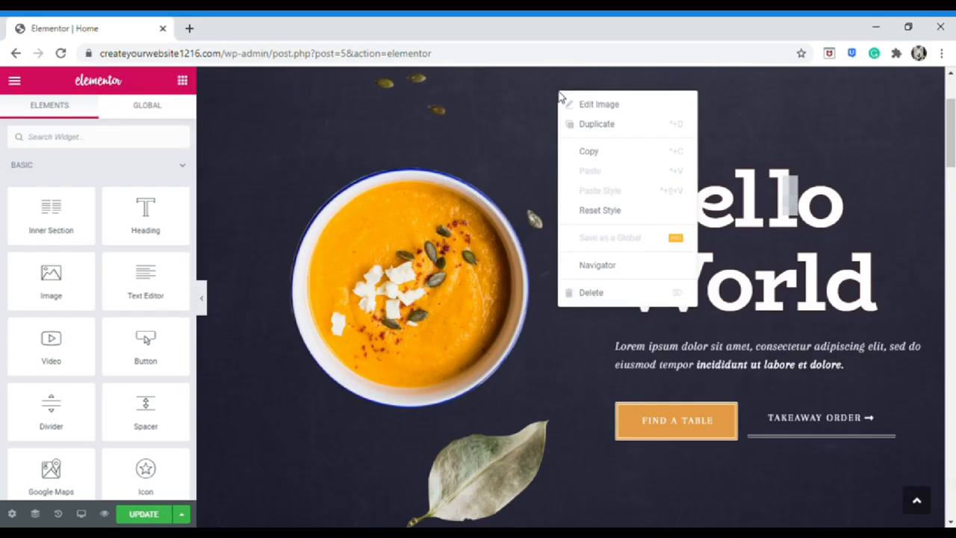
pyautogui.click(596, 104)
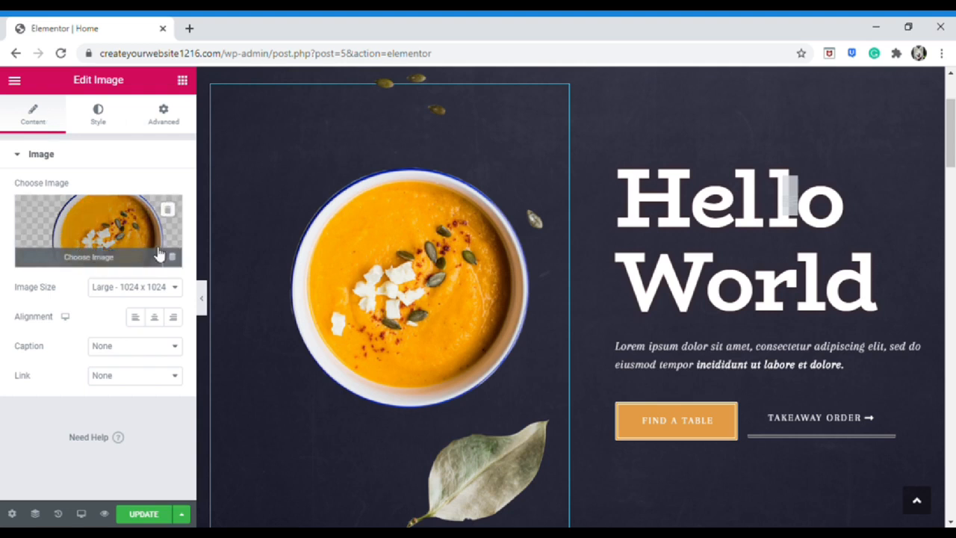
pyautogui.click(123, 246)
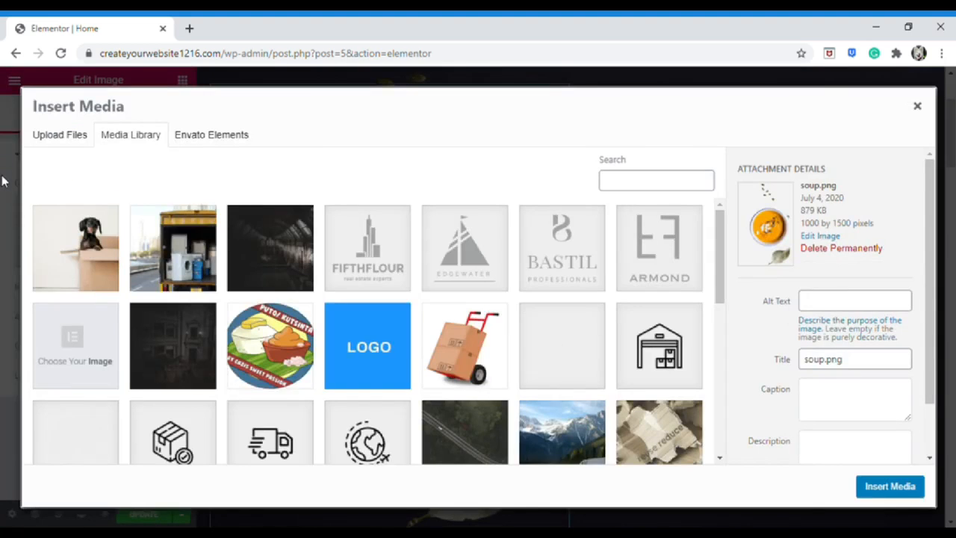
pyautogui.click(5, 187)
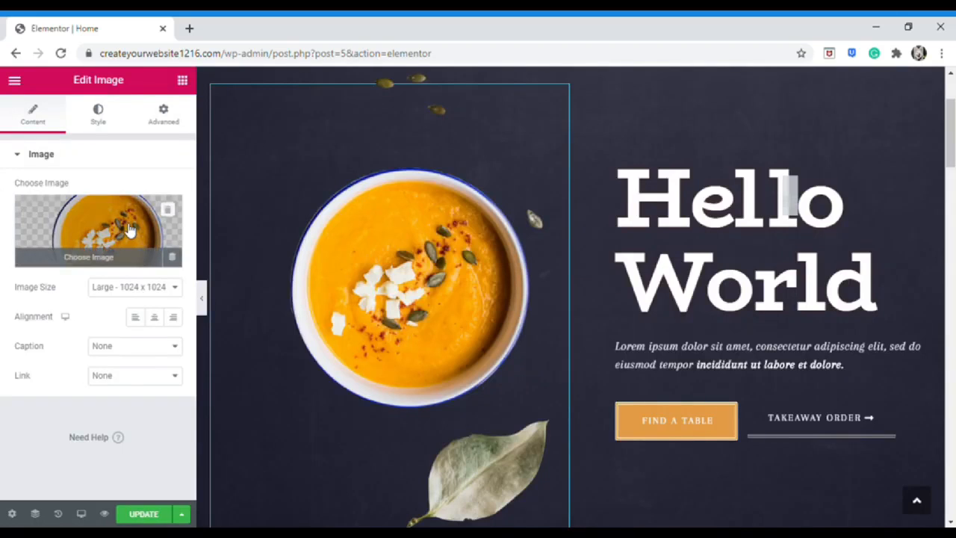
pyautogui.click(167, 210)
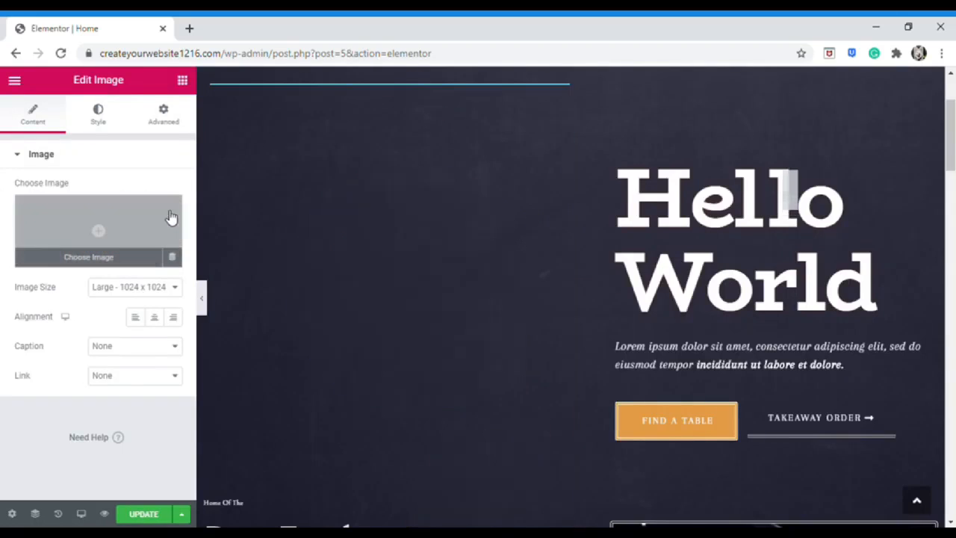
pyautogui.click(98, 232)
pyautogui.click(82, 141)
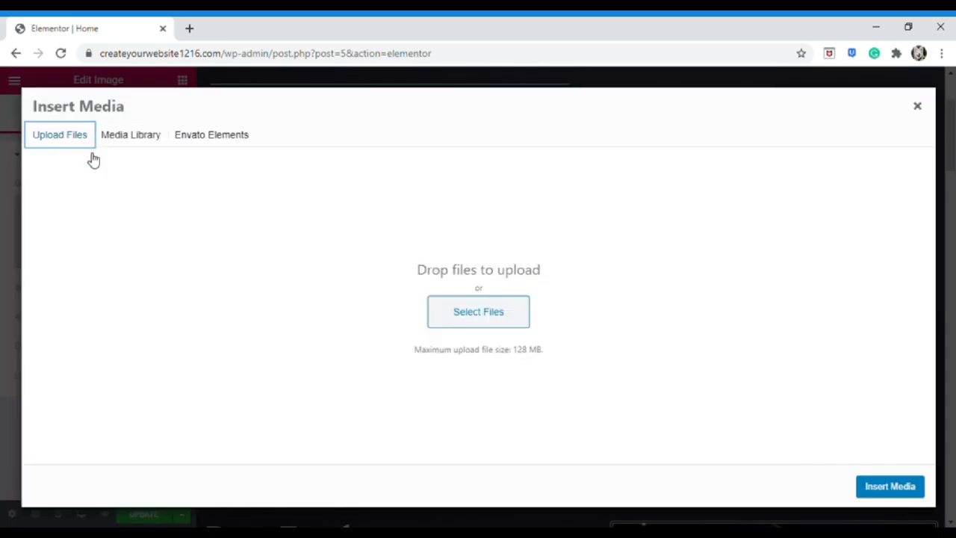
# Upload the 998 KB 1-1.png image to the media library
pyautogui.click(730, 508)
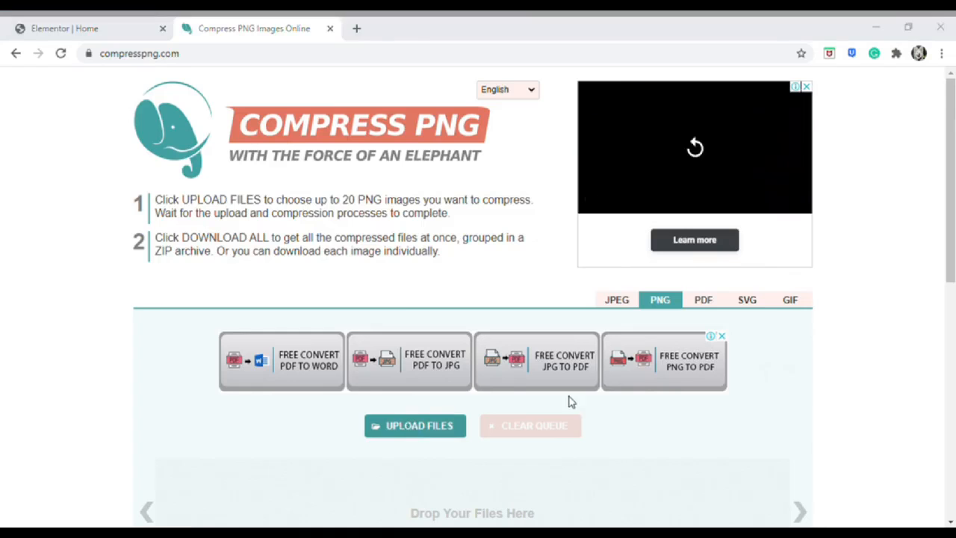
# Compress 1.png by 74% on Compress PNG, then close that tab
pyautogui.click(738, 512)
pyautogui.scroll(-3, 782, 428)
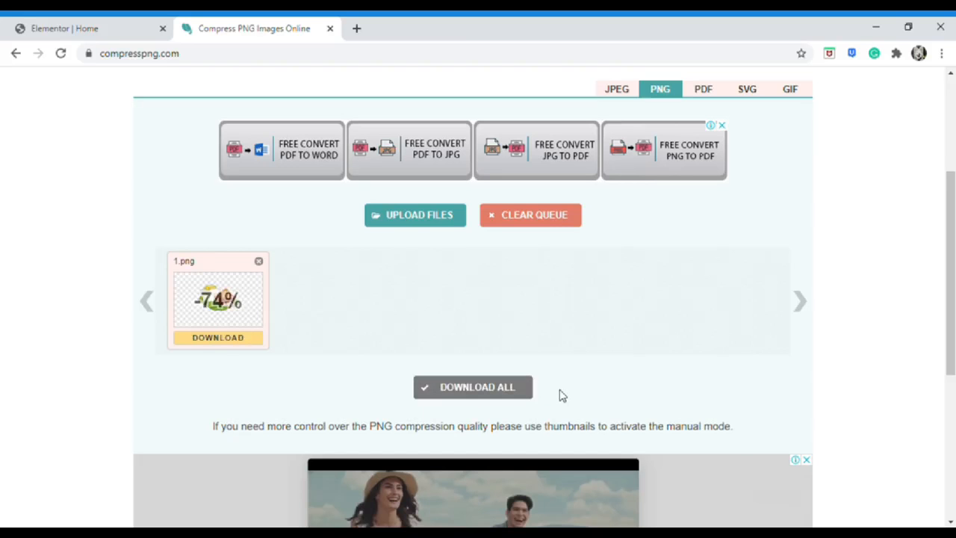
pyautogui.hotkey('ctrl', 'w')
pyautogui.click(105, 238)
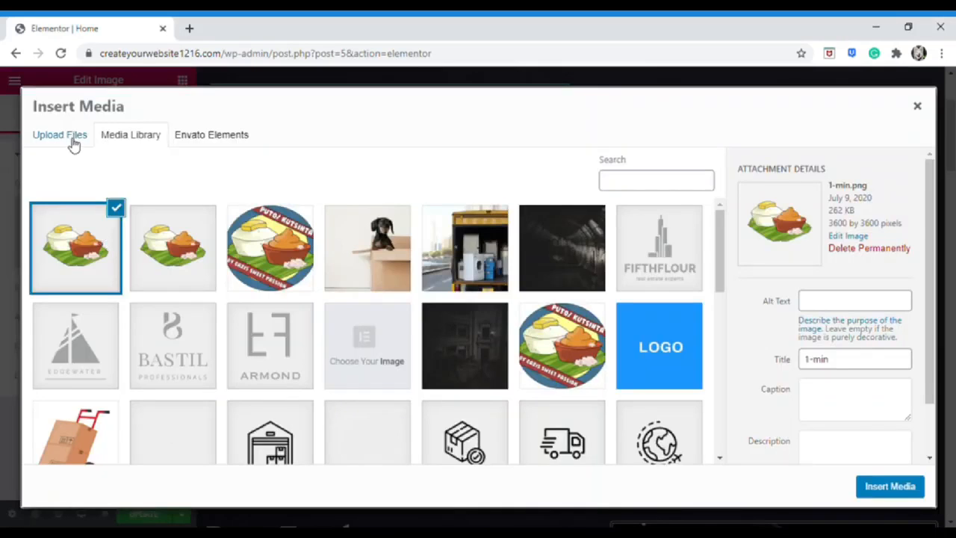
# Upload the compressed 1-min.png and insert it into the image widget at Large 1024 x 1024
pyautogui.click(69, 136)
pyautogui.click(457, 316)
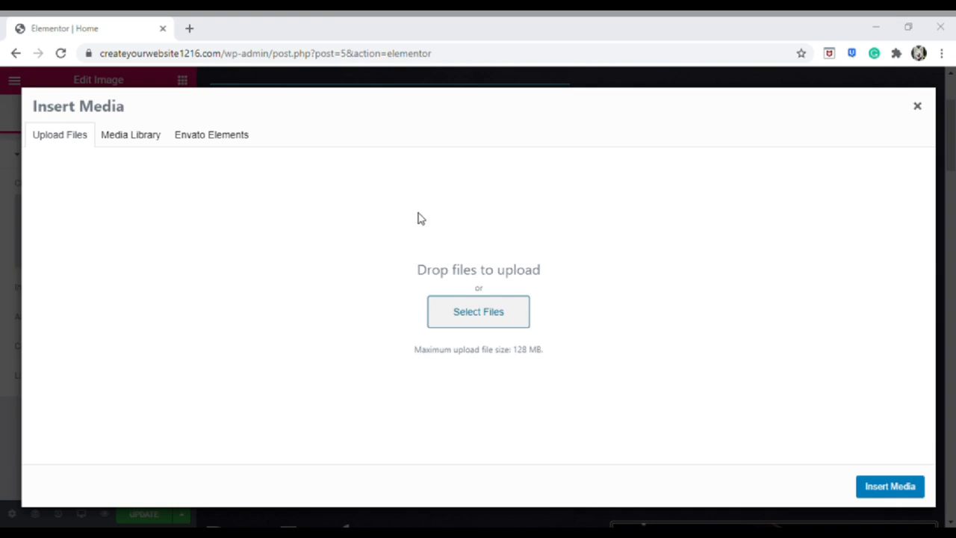
pyautogui.click(725, 503)
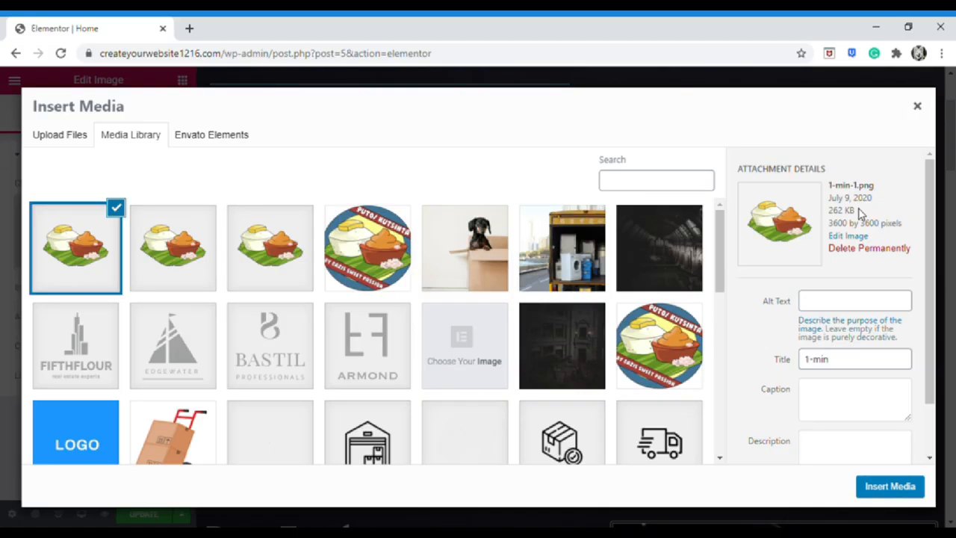
pyautogui.click(883, 490)
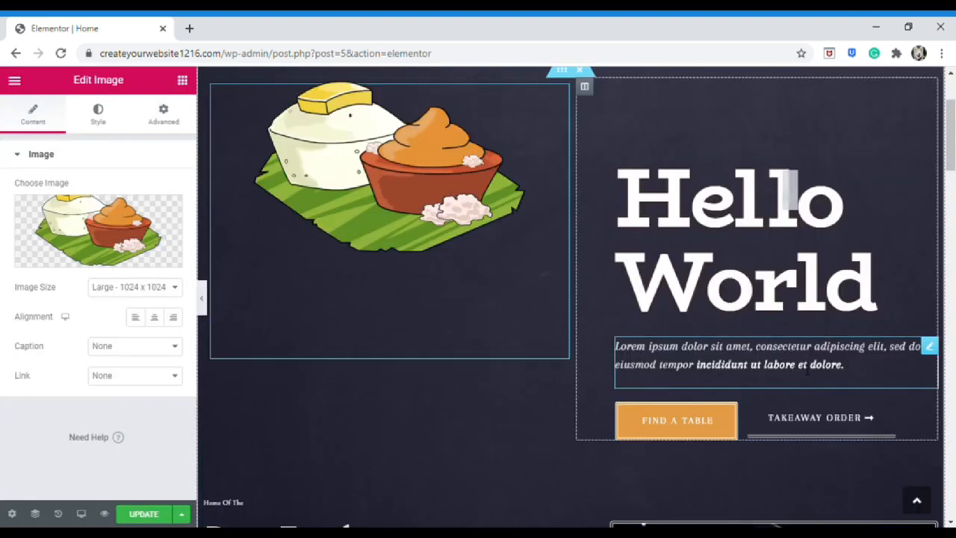
pyautogui.scroll(1, 351, 224)
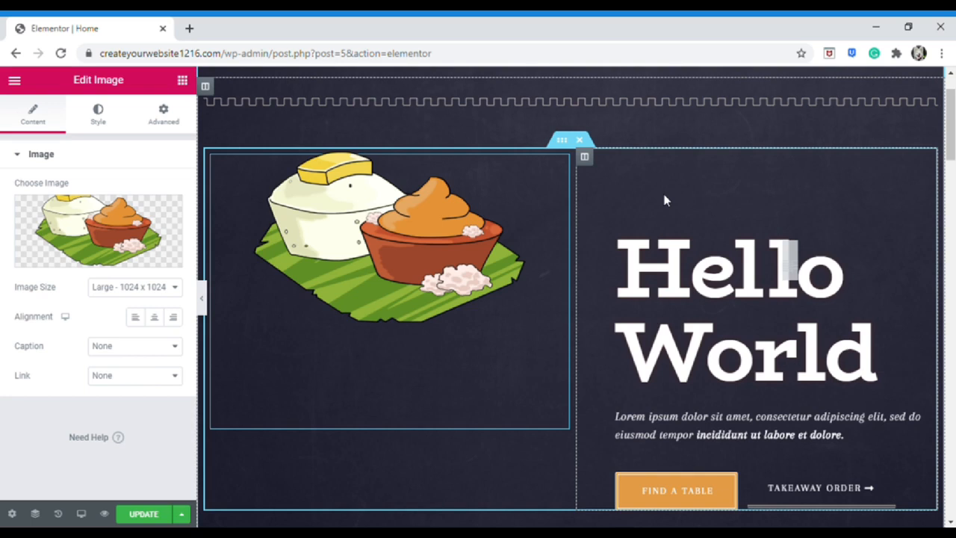
# Change the illustration's top margin from -122 to 0
pyautogui.click(170, 124)
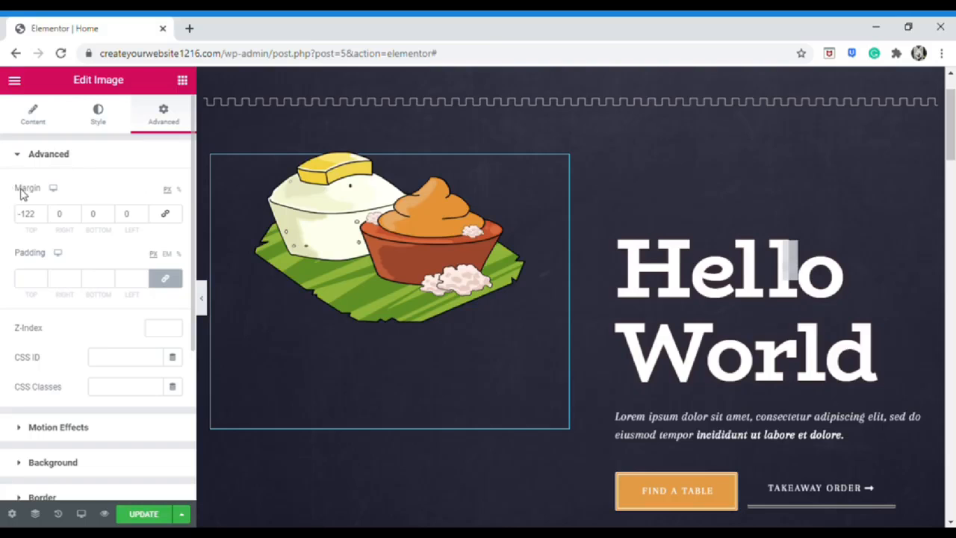
pyautogui.scroll(-2, 45, 256)
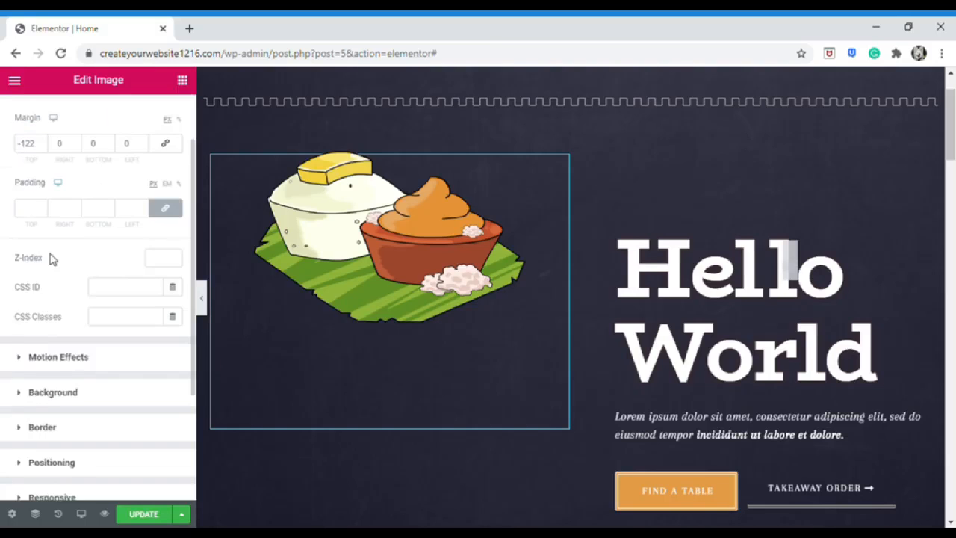
pyautogui.scroll(2, 56, 257)
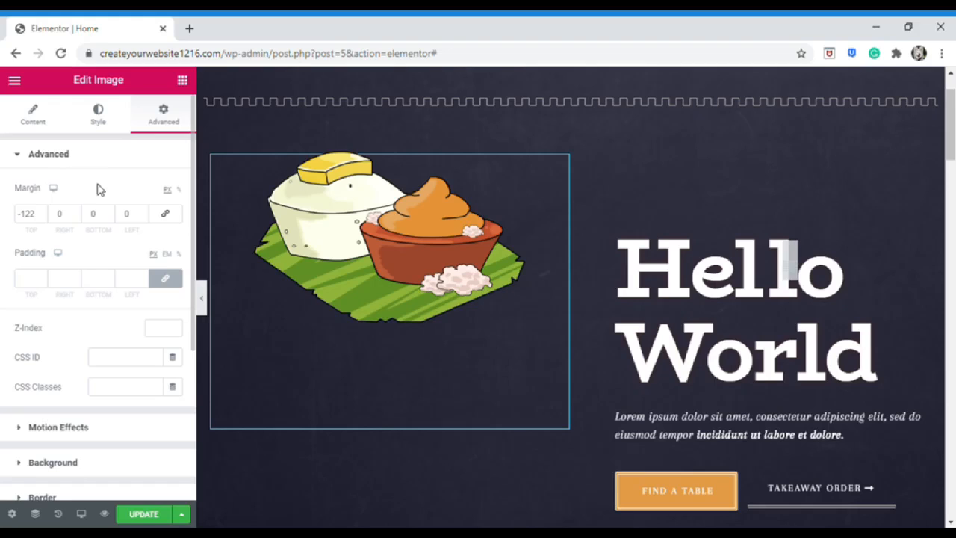
pyautogui.click(25, 220)
pyautogui.press('BackSpace')
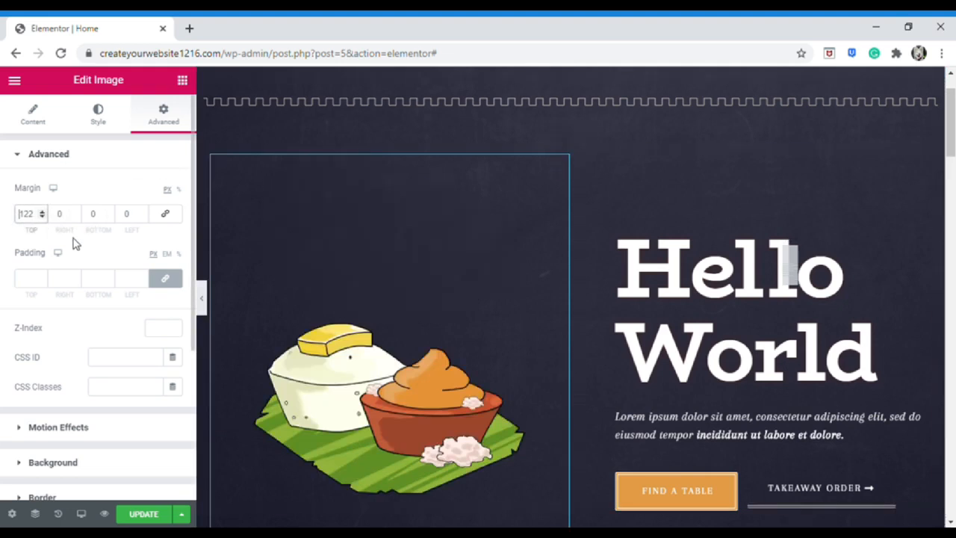
pyautogui.scroll(-1, 74, 244)
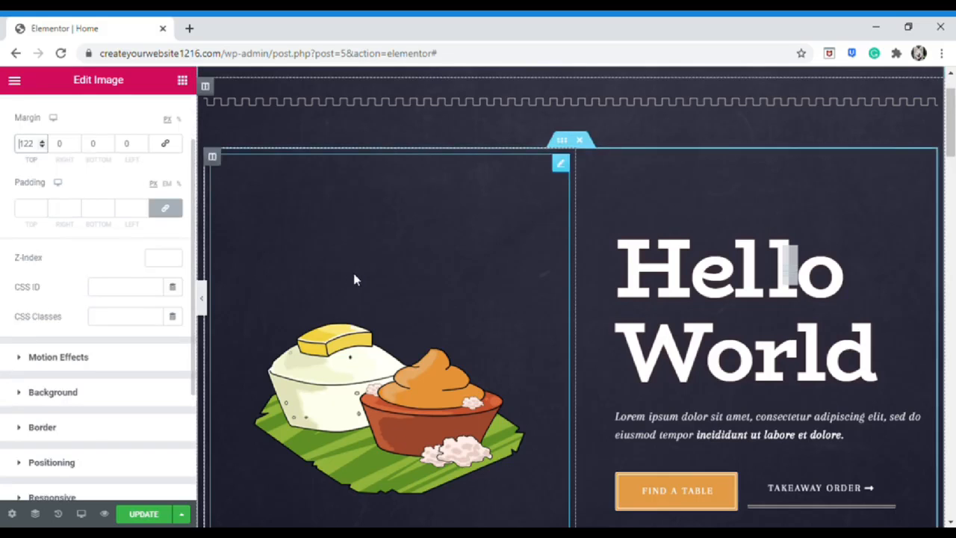
pyautogui.scroll(1, 67, 241)
pyautogui.scroll(-3, 436, 249)
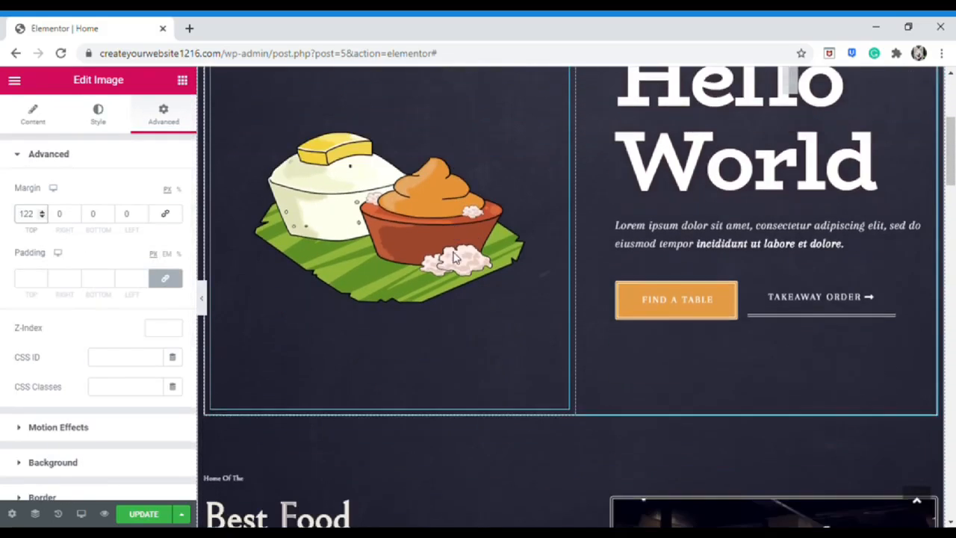
pyautogui.scroll(2, 334, 274)
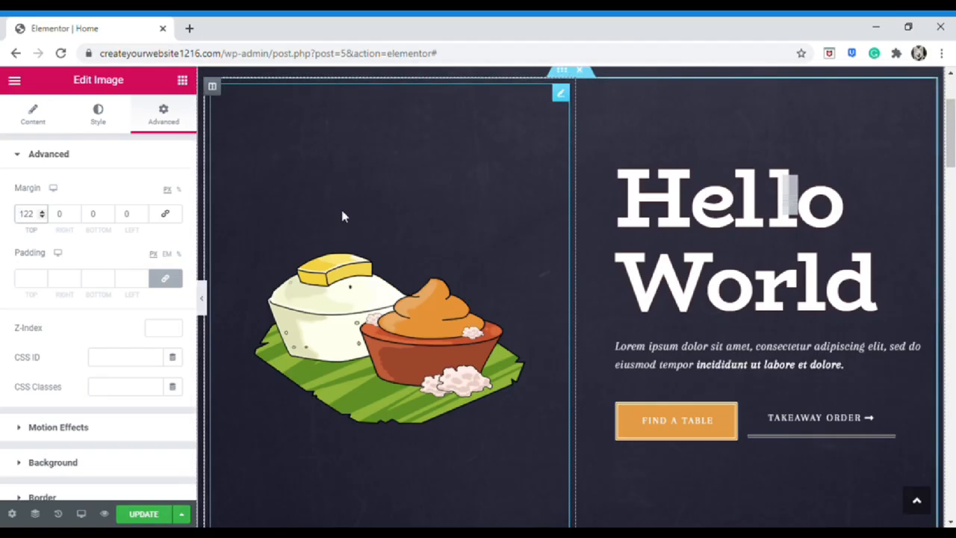
pyautogui.doubleClick(33, 215)
pyautogui.write('0')
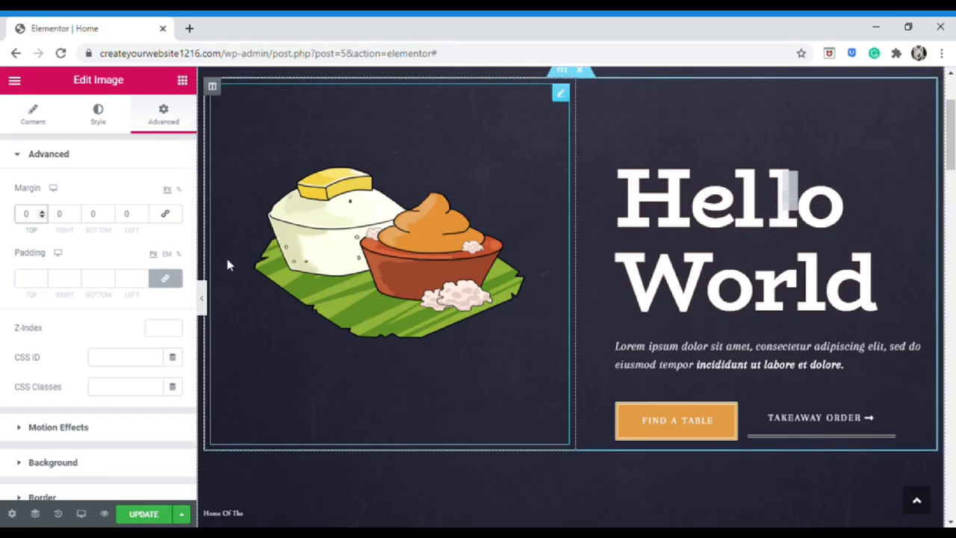
# Set the illustration's padding to 0
pyautogui.click(42, 284)
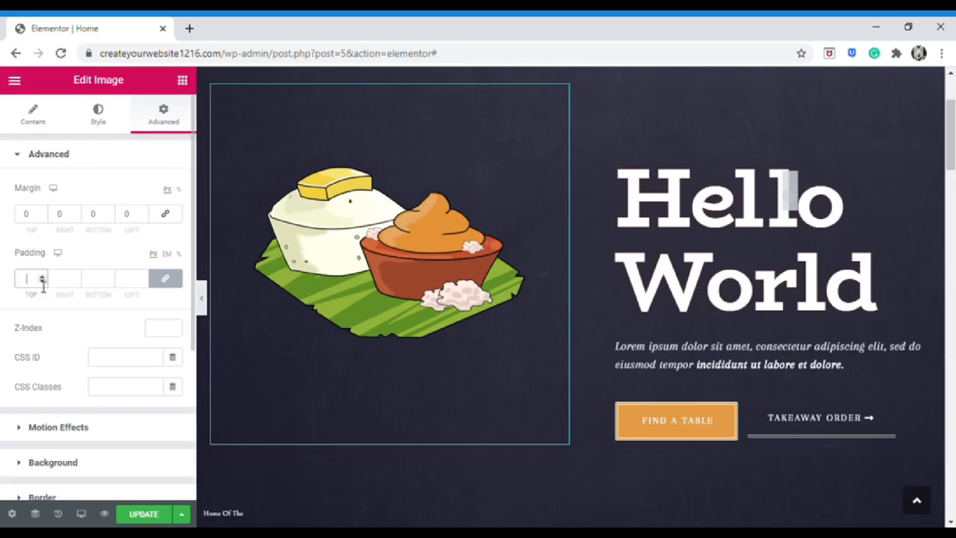
pyautogui.write('50')
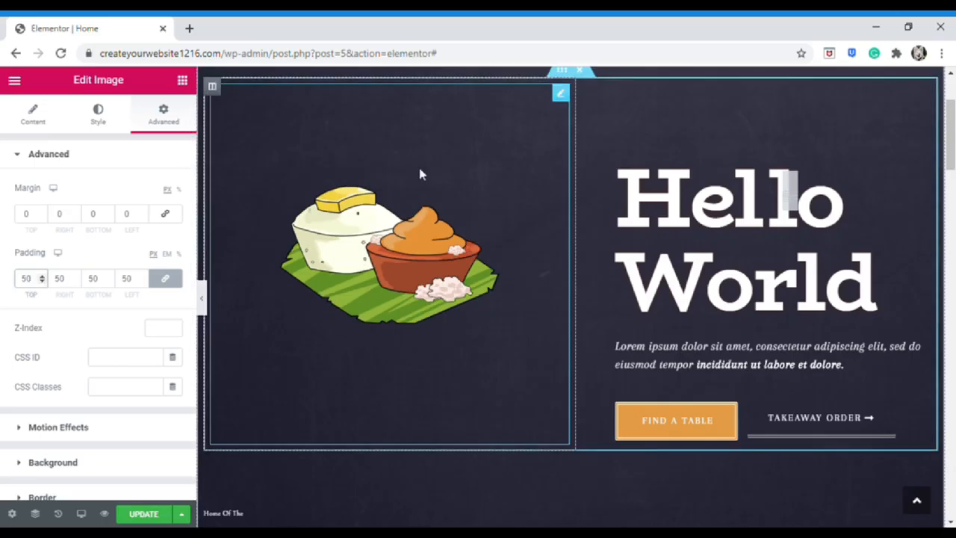
pyautogui.press('BackSpace')
pyautogui.press('BackSpace')
pyautogui.write('0')
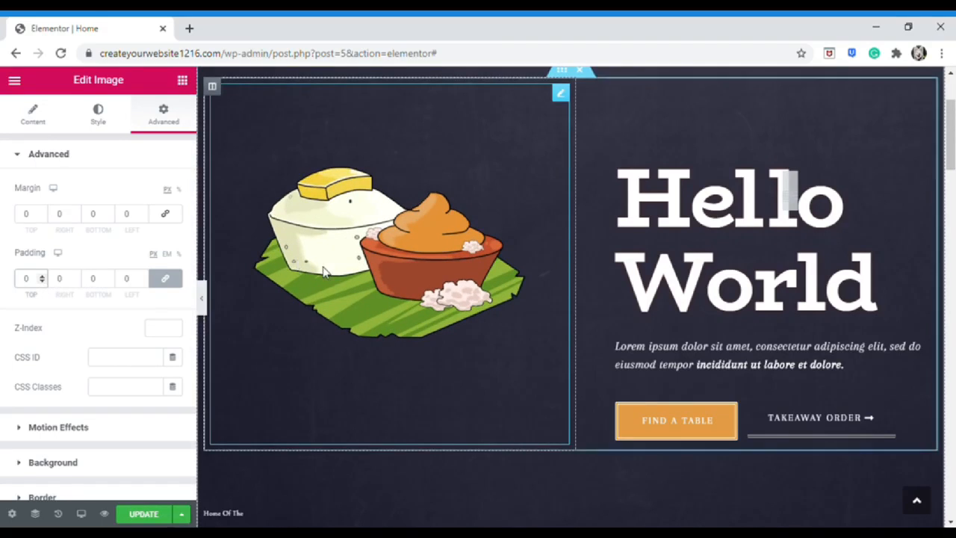
pyautogui.scroll(1, 589, 284)
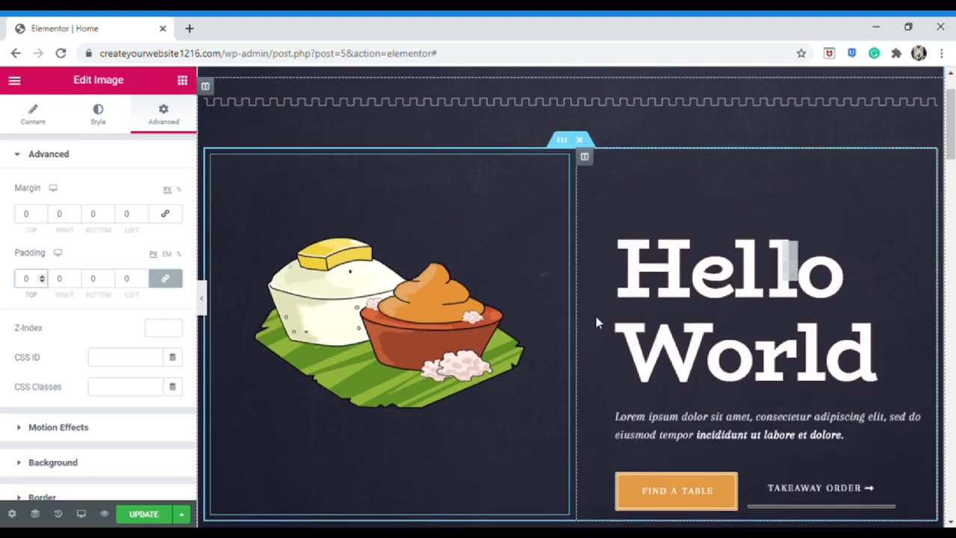
pyautogui.scroll(-1, 596, 323)
# Set the illustration's link option to Custom URL
pyautogui.click(44, 125)
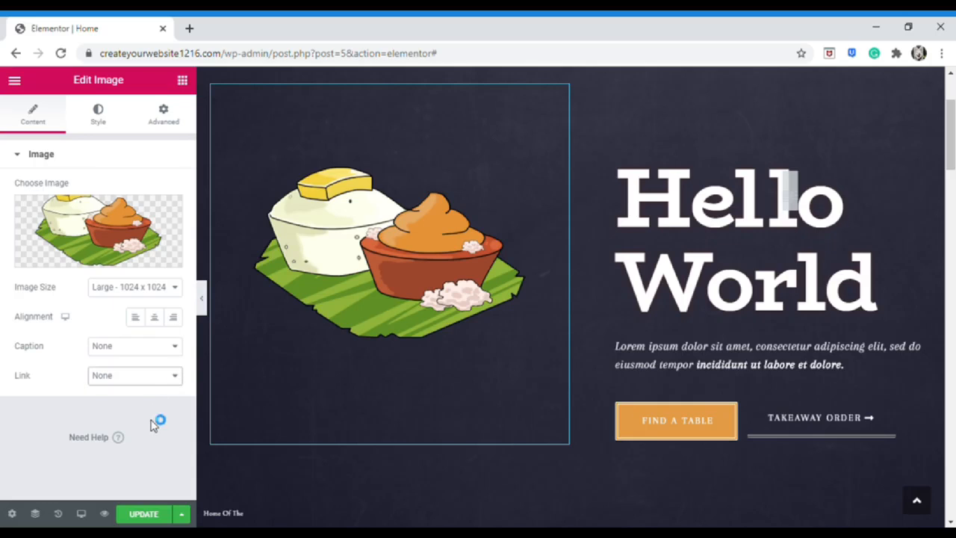
pyautogui.click(177, 377)
pyautogui.click(172, 416)
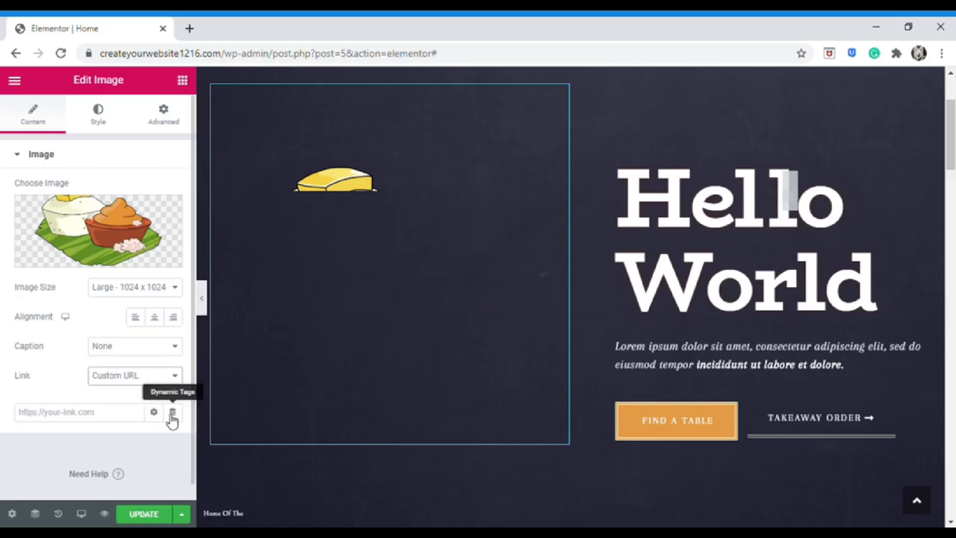
# Set the illustration's width and max width to 100 and opacity to 1
pyautogui.click(102, 124)
pyautogui.moveTo(18, 215); pyautogui.dragTo(153, 223)
pyautogui.moveTo(26, 263); pyautogui.dragTo(160, 266)
pyautogui.moveTo(15, 352); pyautogui.dragTo(171, 352)
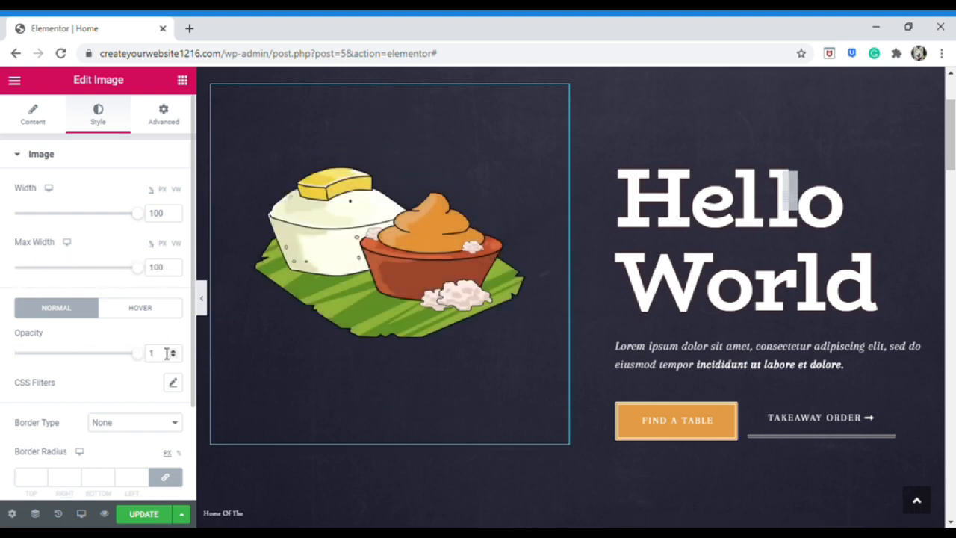
# Lower the illustration's brightness slightly with the CSS colour filters
pyautogui.scroll(-1, 128, 363)
pyautogui.click(178, 319)
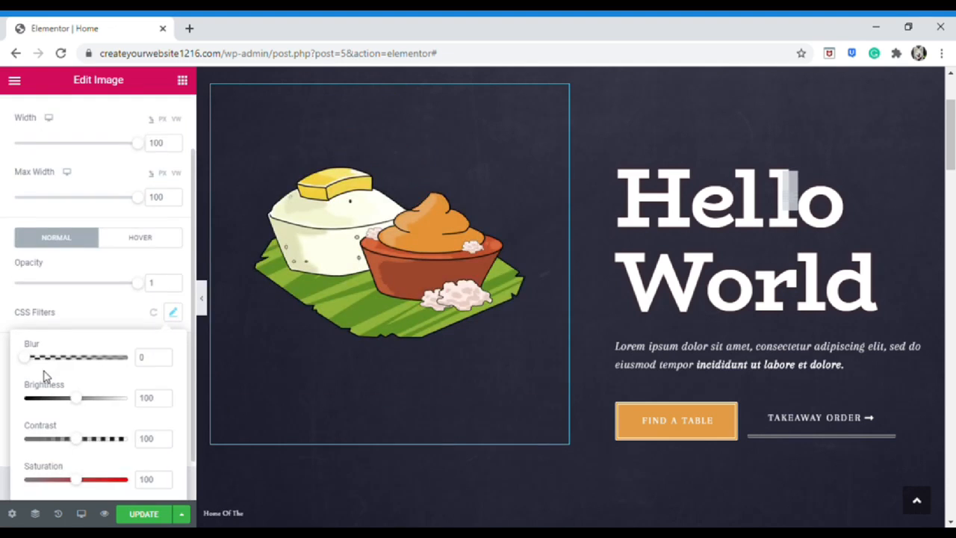
pyautogui.moveTo(78, 398)
pyautogui.mouseDown()
pyautogui.moveTo(37, 407)
pyautogui.moveTo(130, 406)
pyautogui.moveTo(80, 405)
pyautogui.mouseUp()
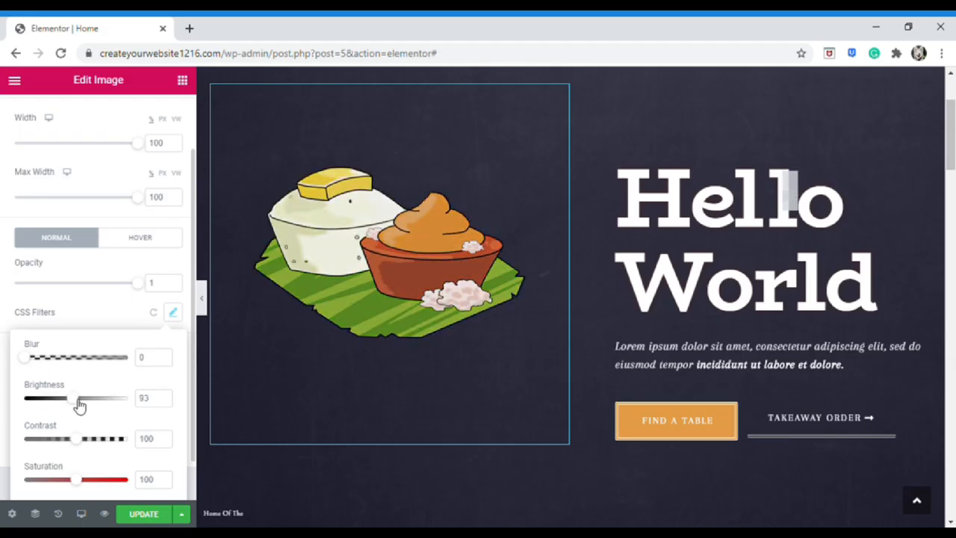
pyautogui.scroll(-1, 117, 405)
pyautogui.moveTo(79, 438)
pyautogui.mouseDown()
pyautogui.moveTo(98, 439)
pyautogui.moveTo(89, 439)
pyautogui.mouseUp()
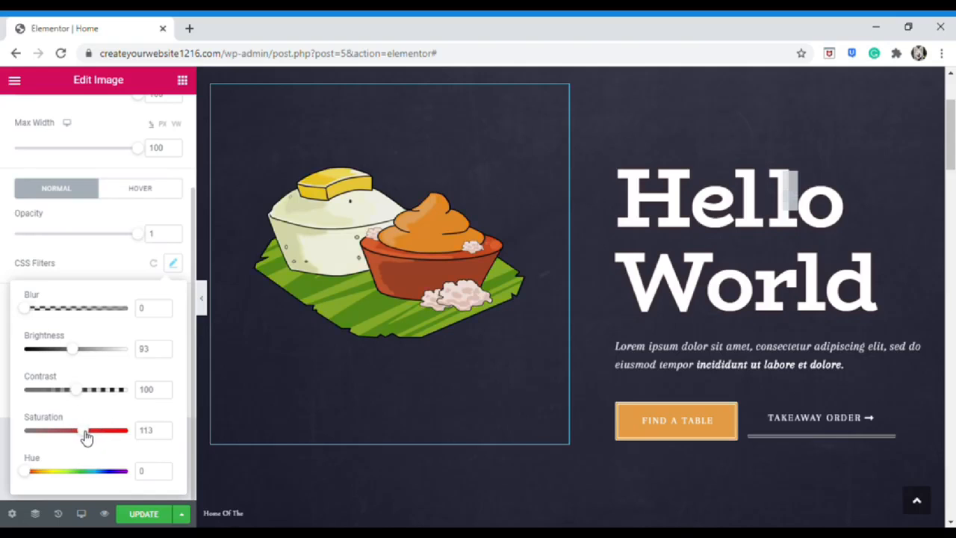
pyautogui.click(173, 267)
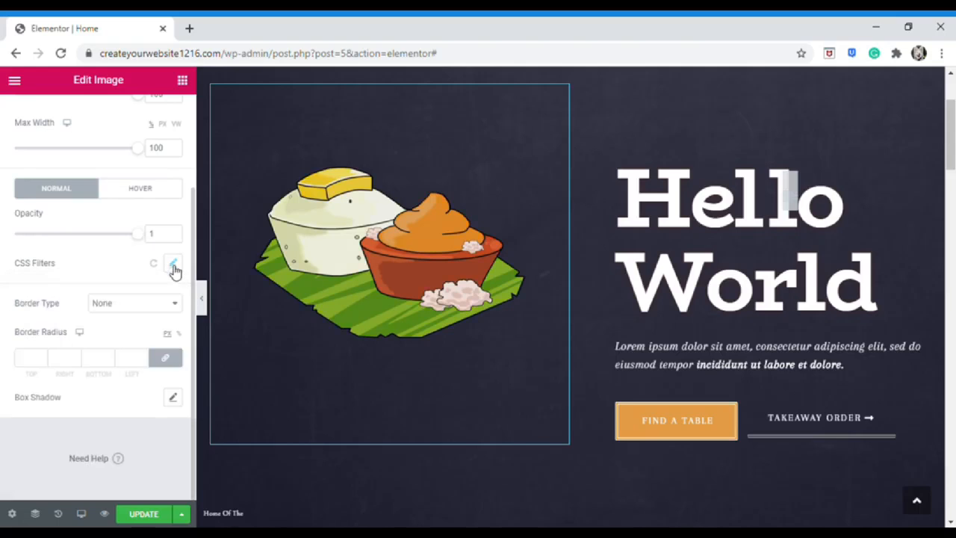
# Give the illustration a solid light-blue border with the width values cleared
pyautogui.click(148, 310)
pyautogui.click(139, 336)
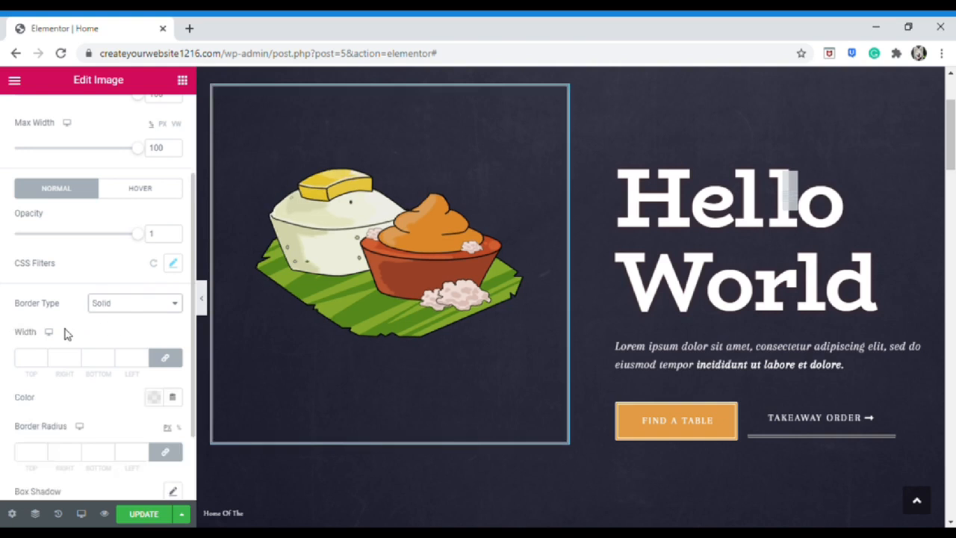
pyautogui.scroll(-2, 63, 310)
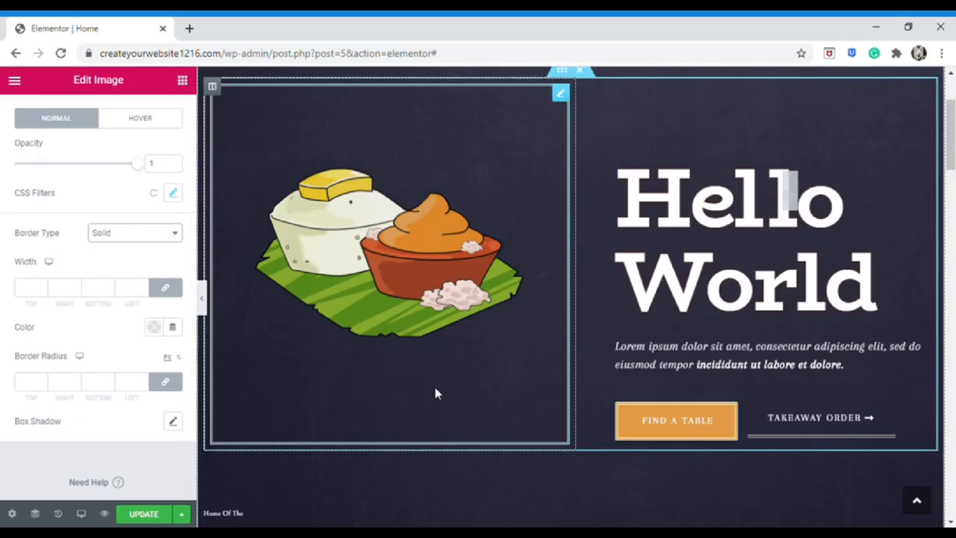
pyautogui.click(26, 288)
pyautogui.write('50')
pyautogui.press('BackSpace')
pyautogui.press('BackSpace')
pyautogui.click(154, 328)
pyautogui.click(229, 142)
pyautogui.click(87, 108)
# Round the border corners to 45, then return to the widget list
pyautogui.click(40, 383)
pyautogui.write('50')
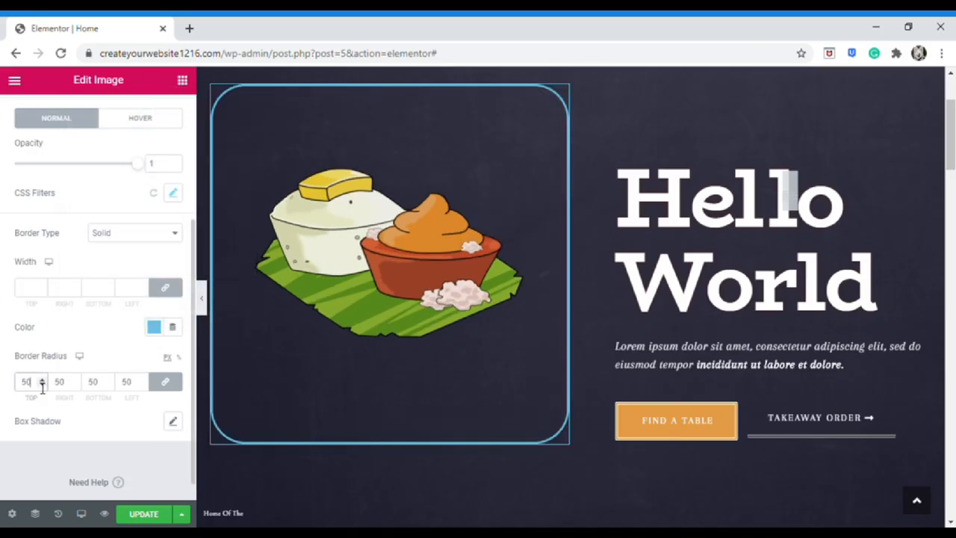
pyautogui.press('BackSpace')
pyautogui.press('BackSpace')
pyautogui.write('25')
pyautogui.press('BackSpace')
pyautogui.press('BackSpace')
pyautogui.write('45')
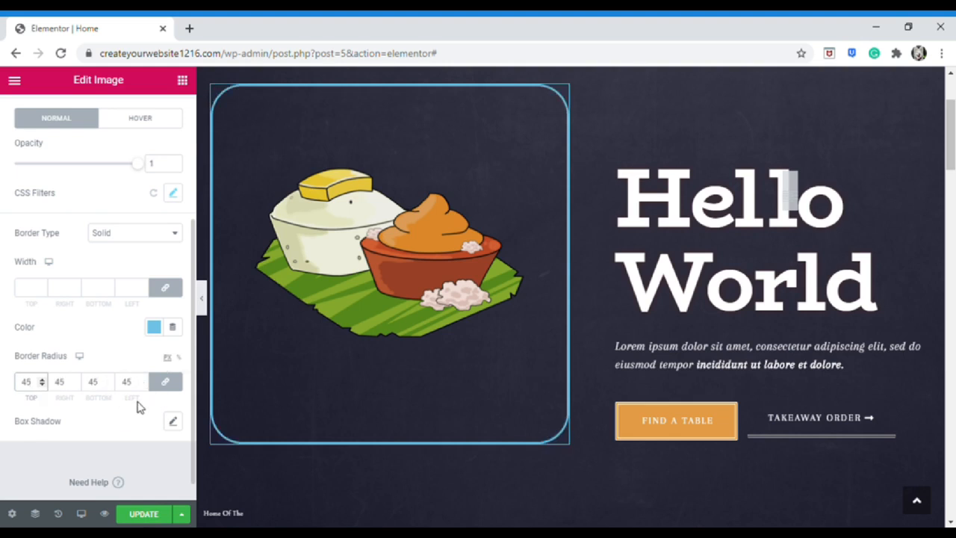
pyautogui.scroll(-1, 136, 406)
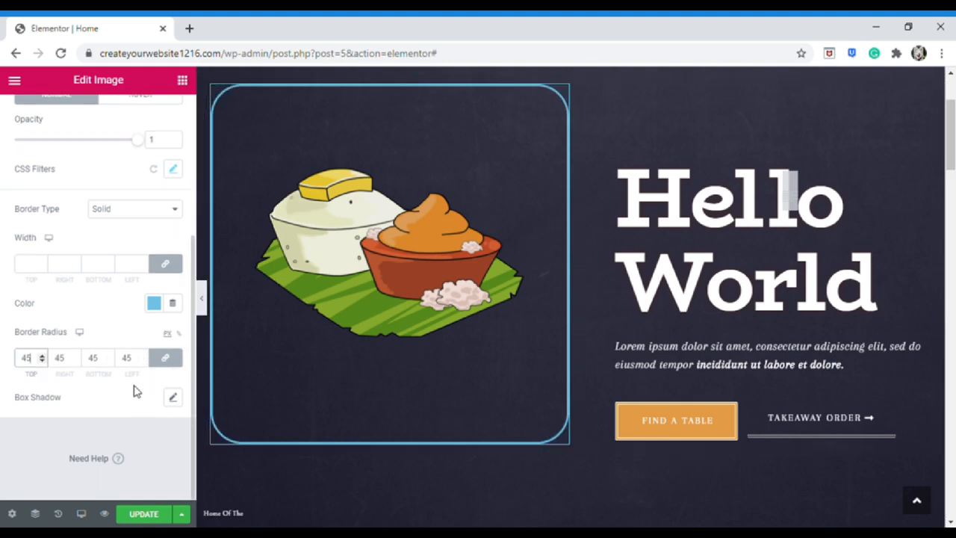
pyautogui.scroll(3, 132, 394)
pyautogui.scroll(-3, 128, 386)
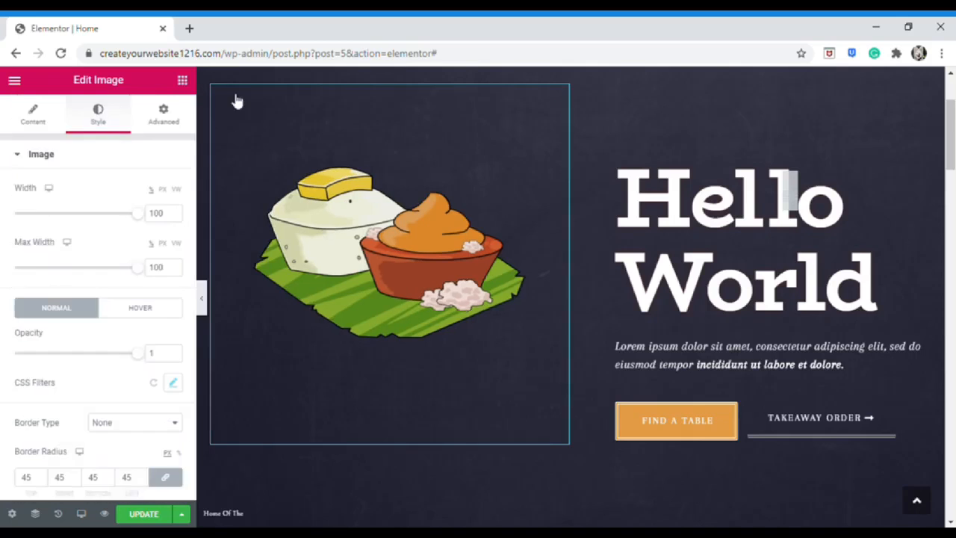
pyautogui.click(183, 80)
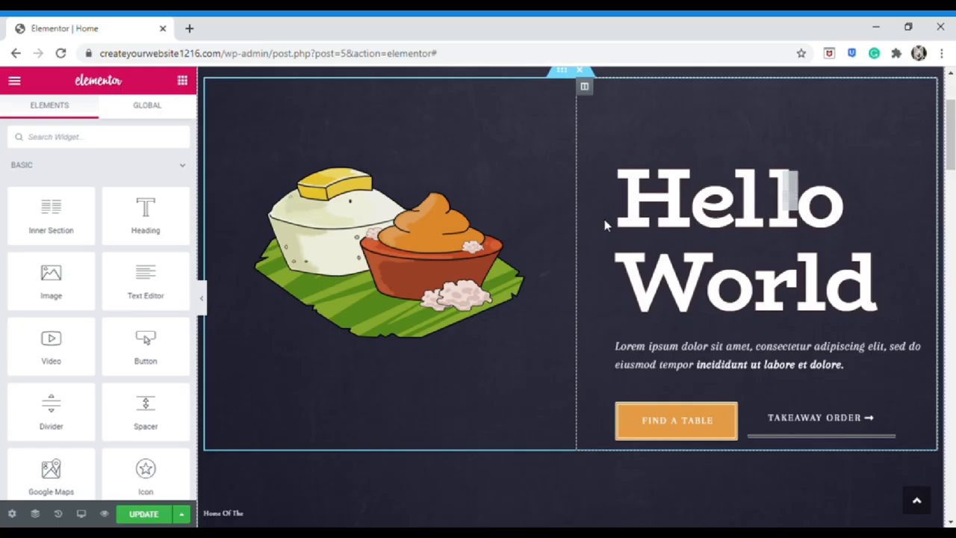
# Scroll down to the Discover Our Story section with its Make a Reservation button
pyautogui.scroll(-10, 589, 254)
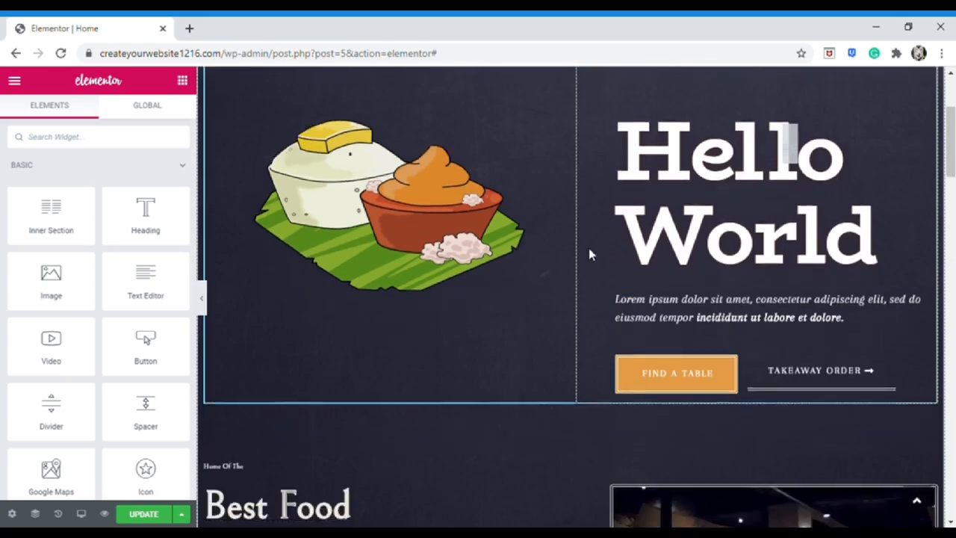
pyautogui.scroll(-7, 581, 274)
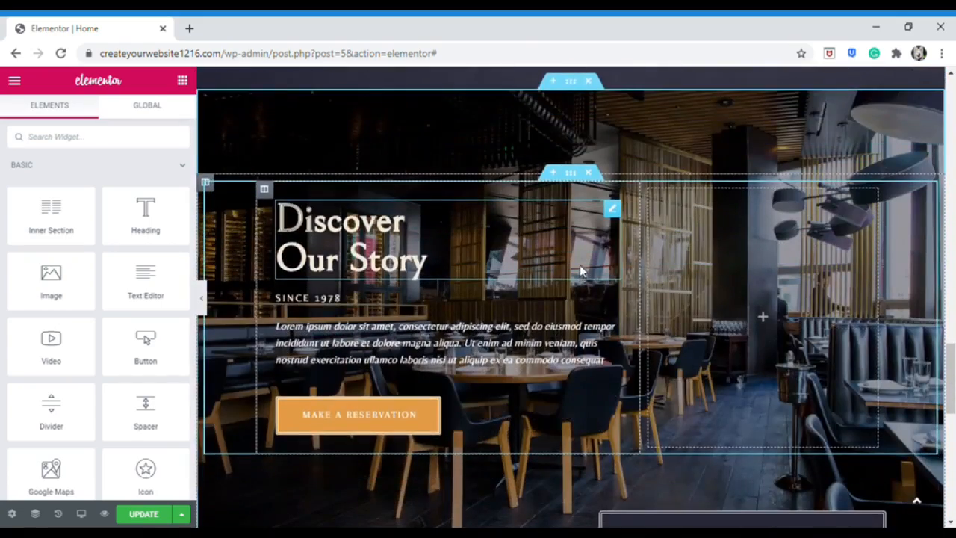
# Select the Discover Our Story section and show its fixed, centered, cover background image settings
pyautogui.click(571, 81)
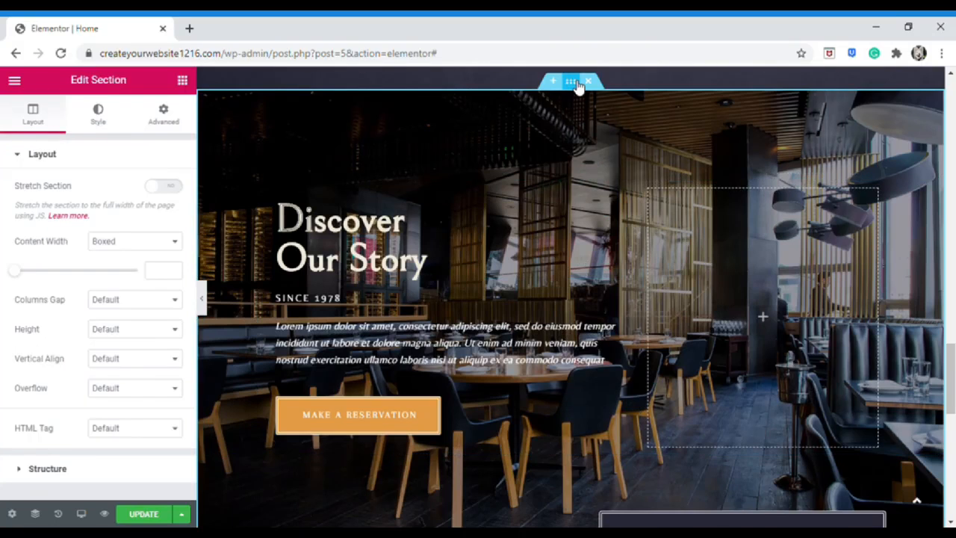
pyautogui.rightClick(579, 86)
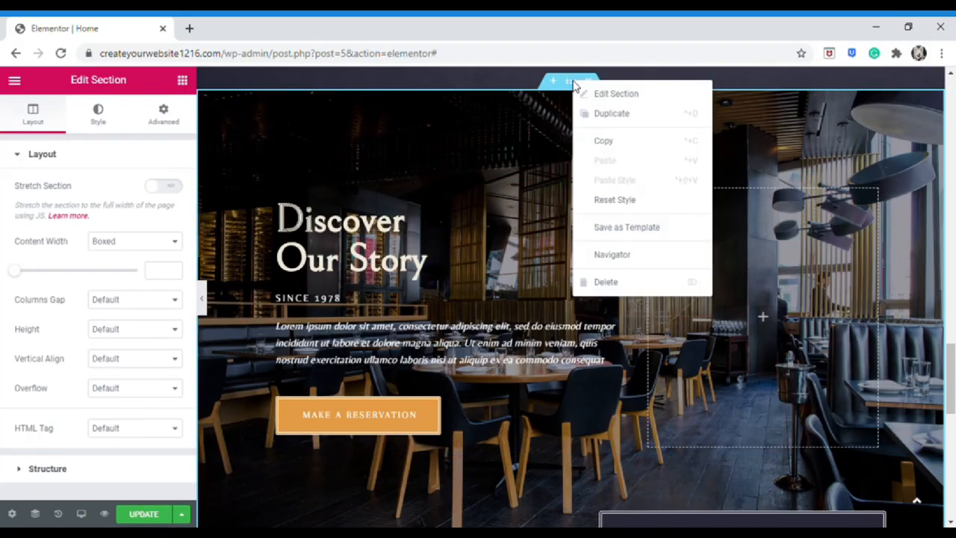
pyautogui.click(527, 107)
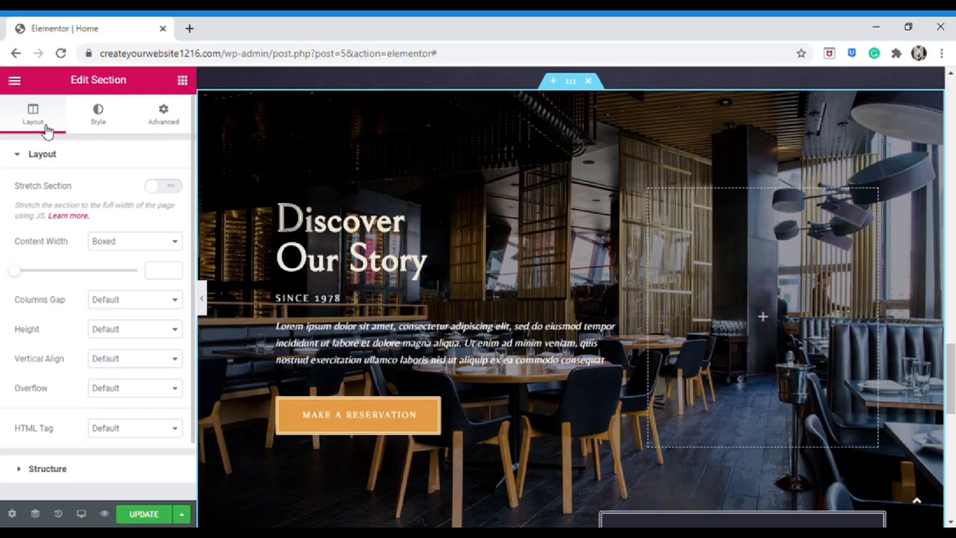
pyautogui.click(118, 132)
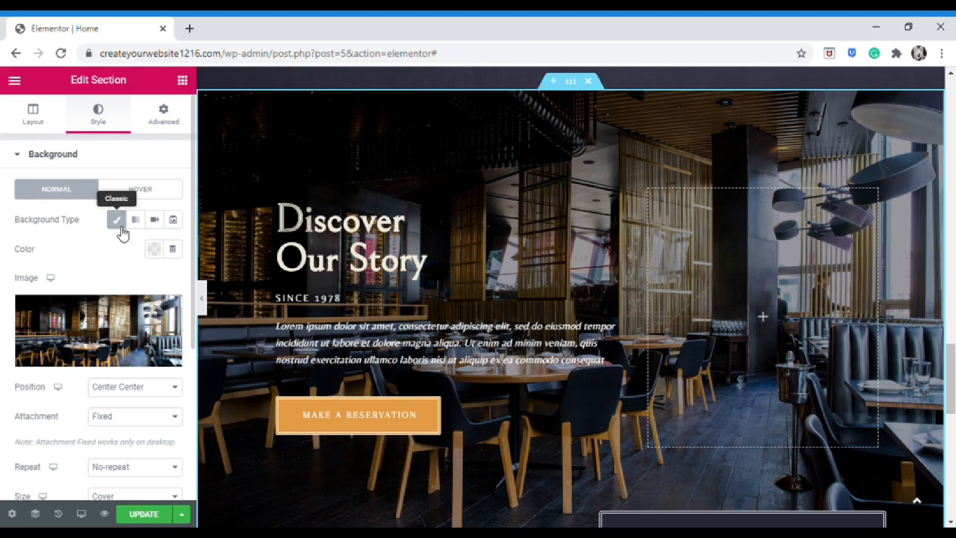
# Remove the restaurant photo and give the section a dark red background colour
pyautogui.moveTo(114, 340)
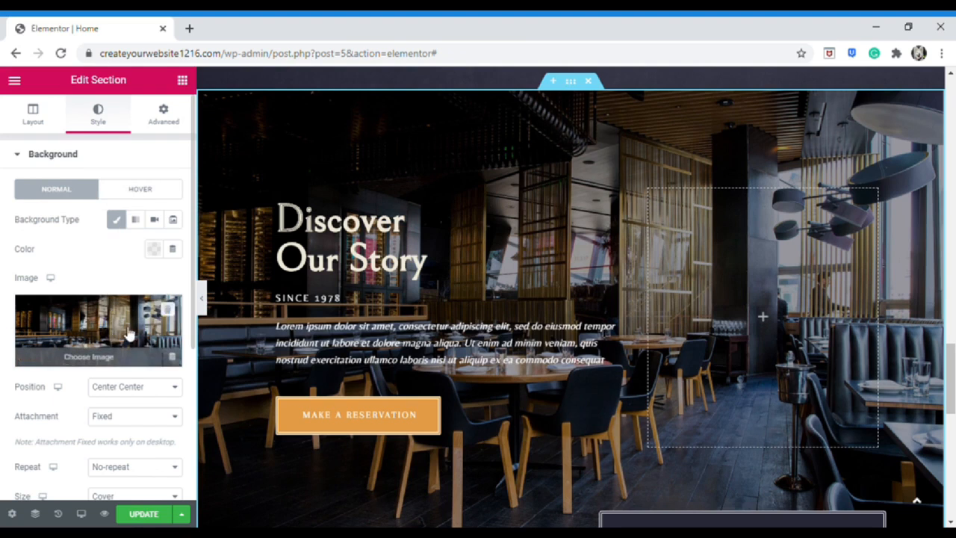
pyautogui.click(168, 309)
pyautogui.click(153, 249)
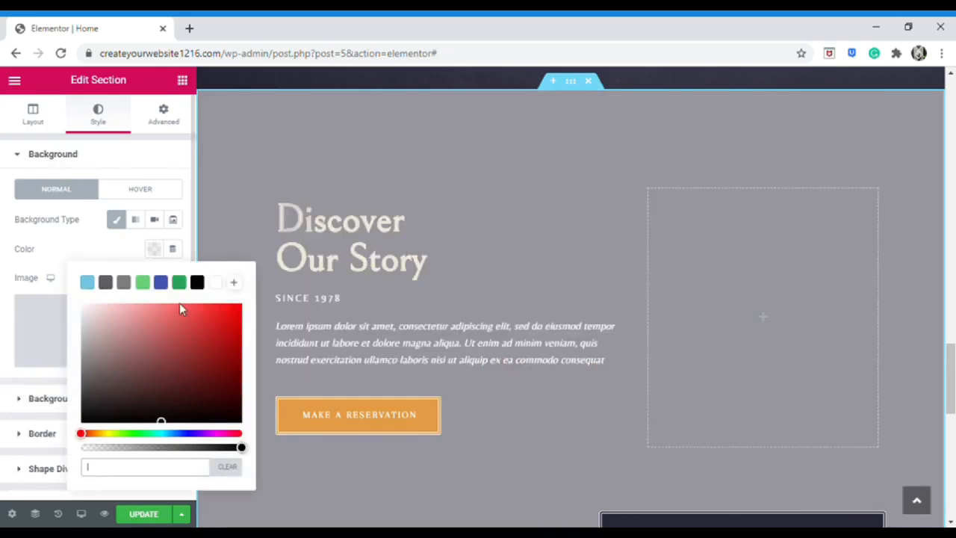
pyautogui.click(239, 324)
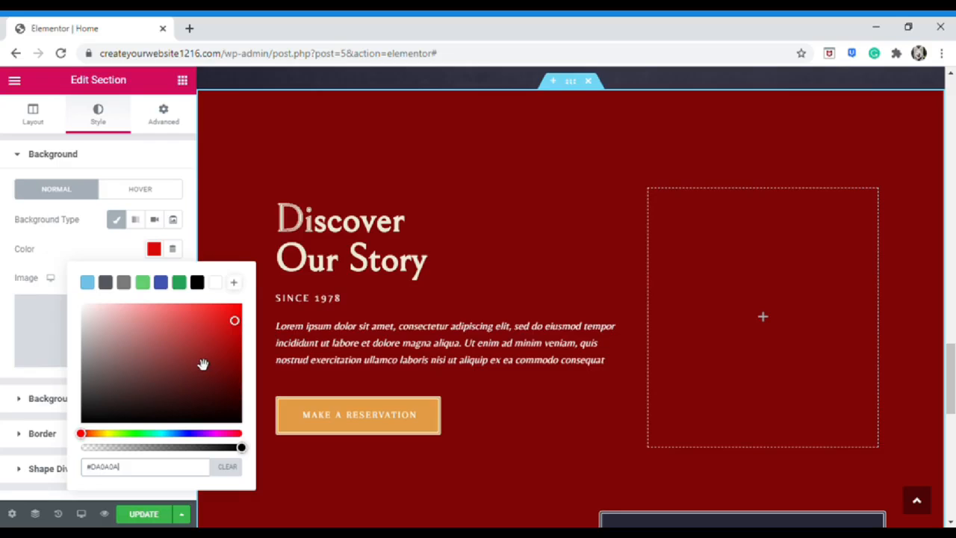
pyautogui.click(232, 324)
pyautogui.click(85, 246)
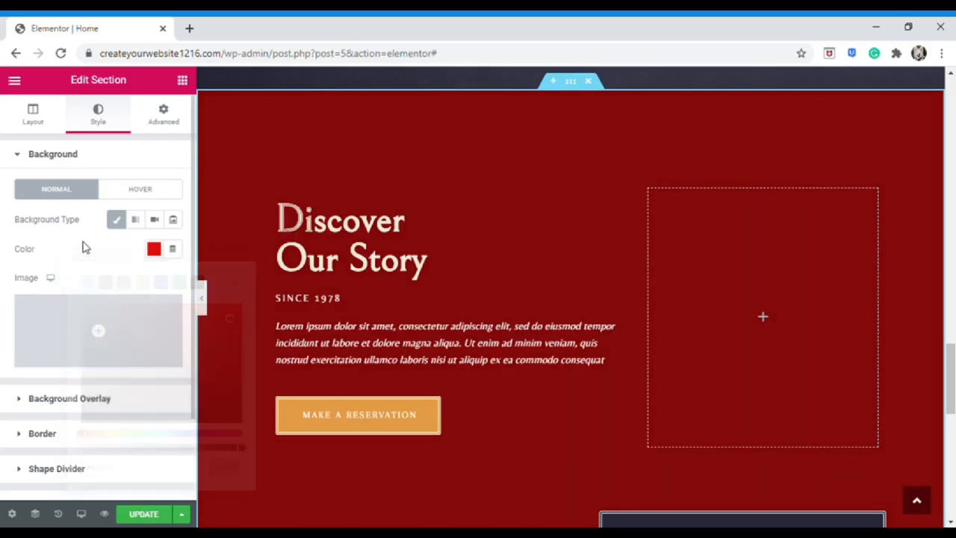
# Switch the background to a gradient, trying yellow, green and orange second colours
pyautogui.click(137, 224)
pyautogui.scroll(-1, 100, 261)
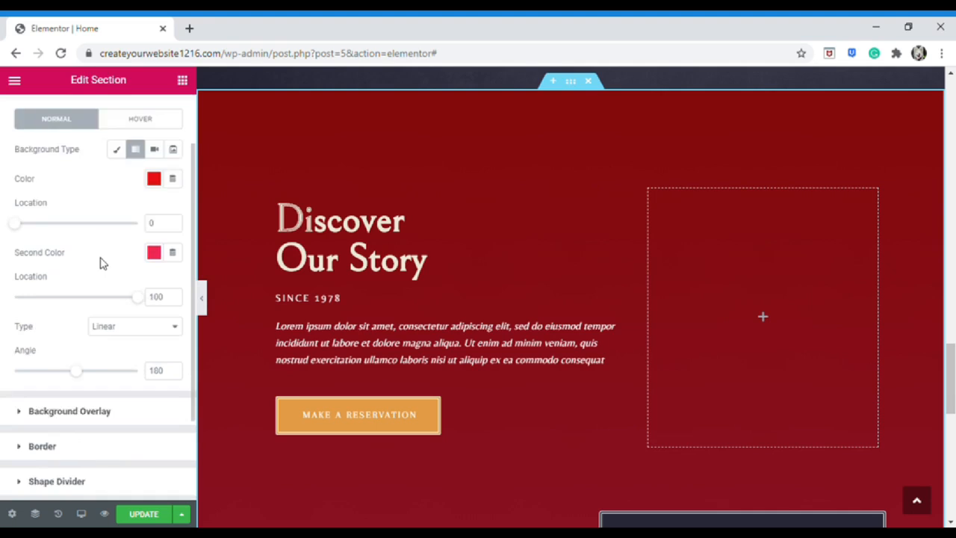
pyautogui.click(154, 253)
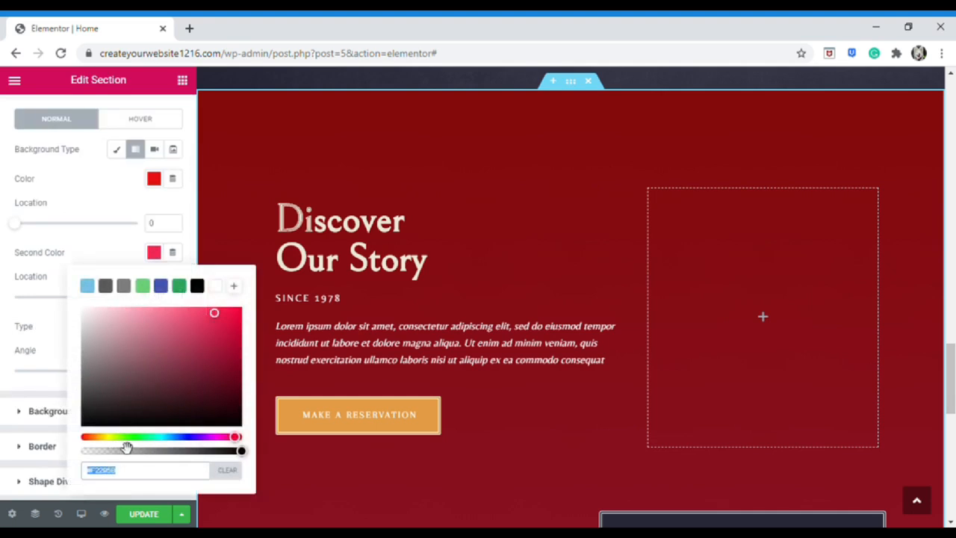
pyautogui.click(109, 437)
pyautogui.click(104, 438)
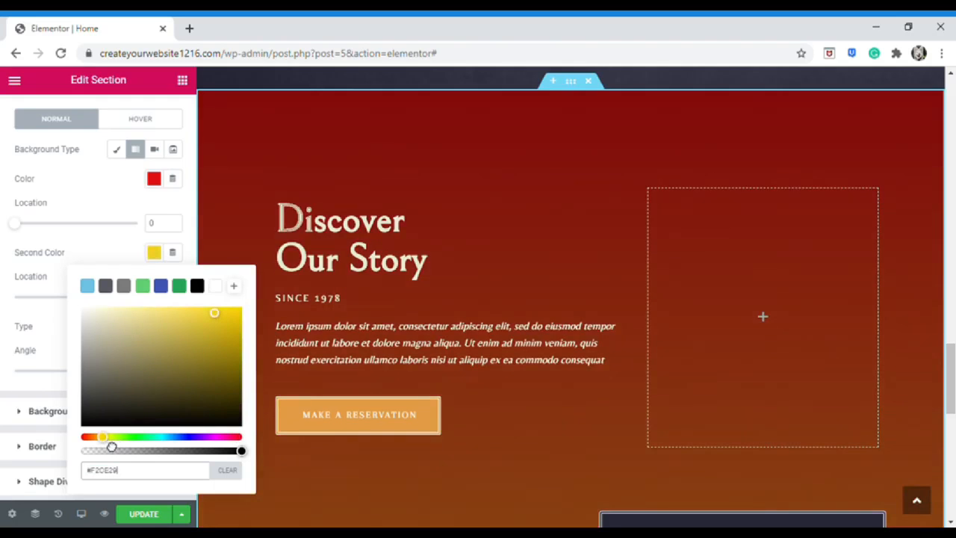
pyautogui.click(240, 317)
pyautogui.moveTo(101, 440)
pyautogui.mouseDown()
pyautogui.moveTo(155, 450)
pyautogui.moveTo(100, 450)
pyautogui.mouseUp()
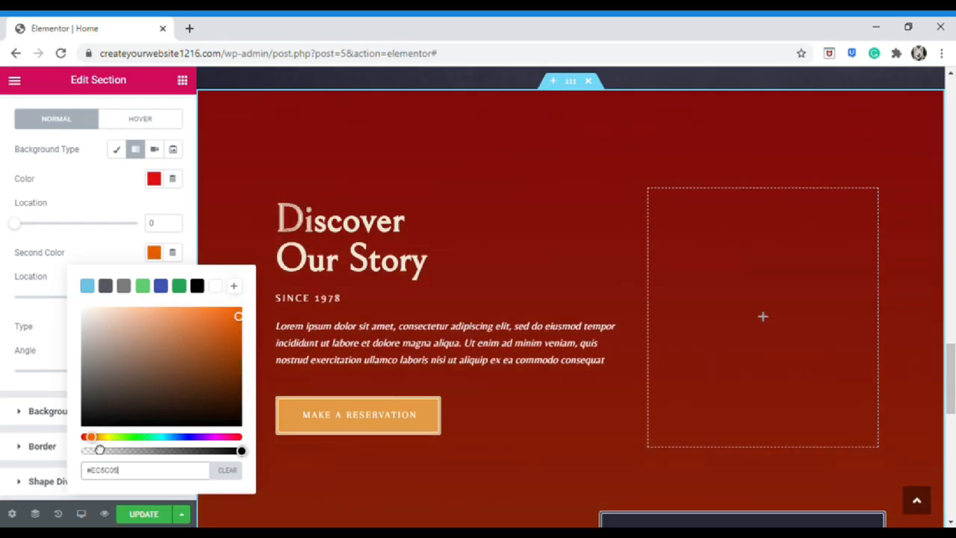
pyautogui.click(242, 314)
pyautogui.click(3, 271)
# Set the gradient's second colour to light blue at 39 with angle 120, then choose Video
pyautogui.moveTo(142, 297); pyautogui.dragTo(33, 299)
pyautogui.moveTo(78, 371); pyautogui.dragTo(55, 379)
pyautogui.click(154, 253)
pyautogui.click(88, 286)
pyautogui.click(60, 357)
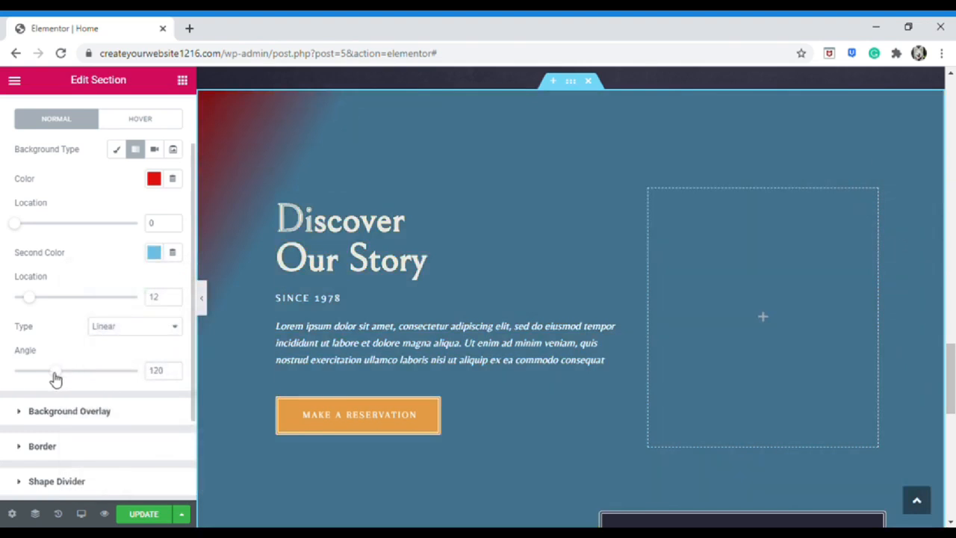
pyautogui.click(63, 298)
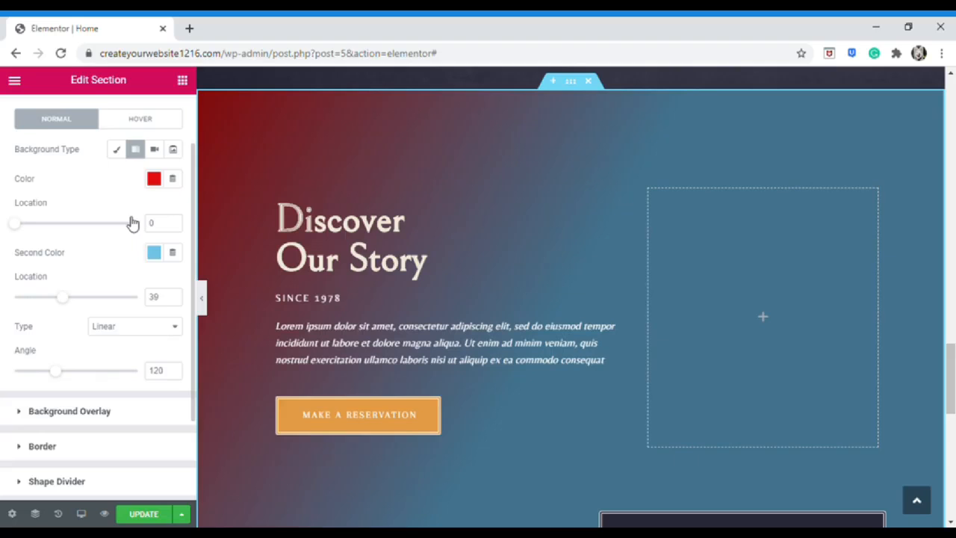
pyautogui.click(155, 154)
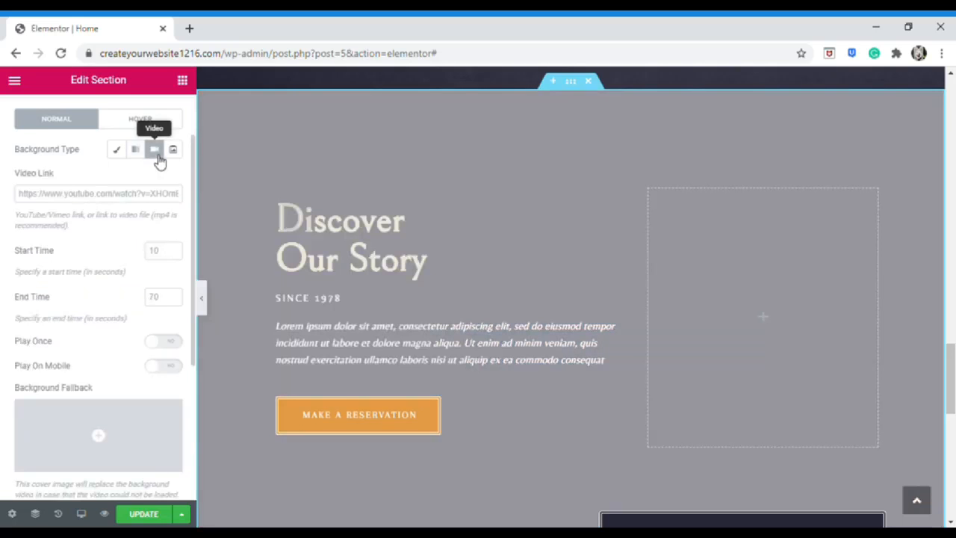
# Try a Slideshow background, then return to a Classic solid dark red background
pyautogui.scroll(-1, 217, 191)
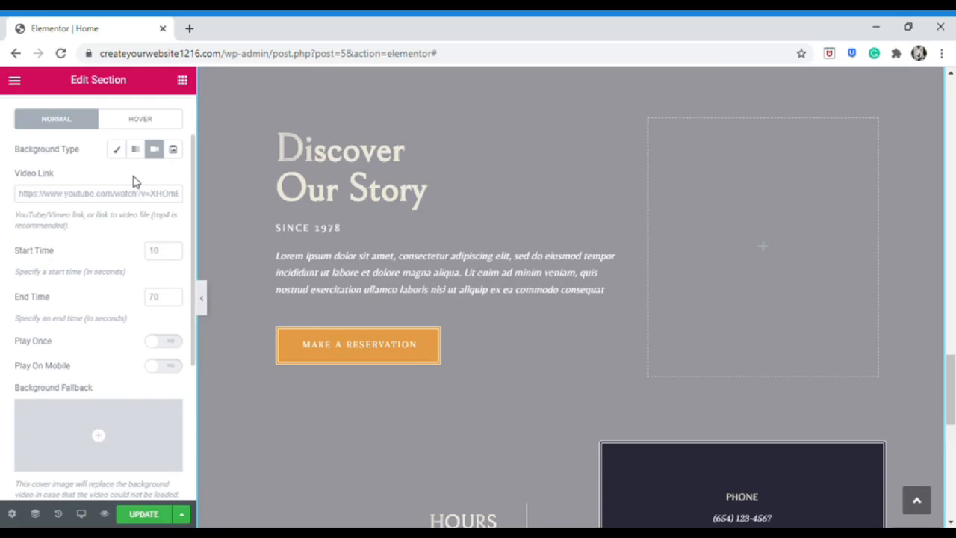
pyautogui.click(174, 151)
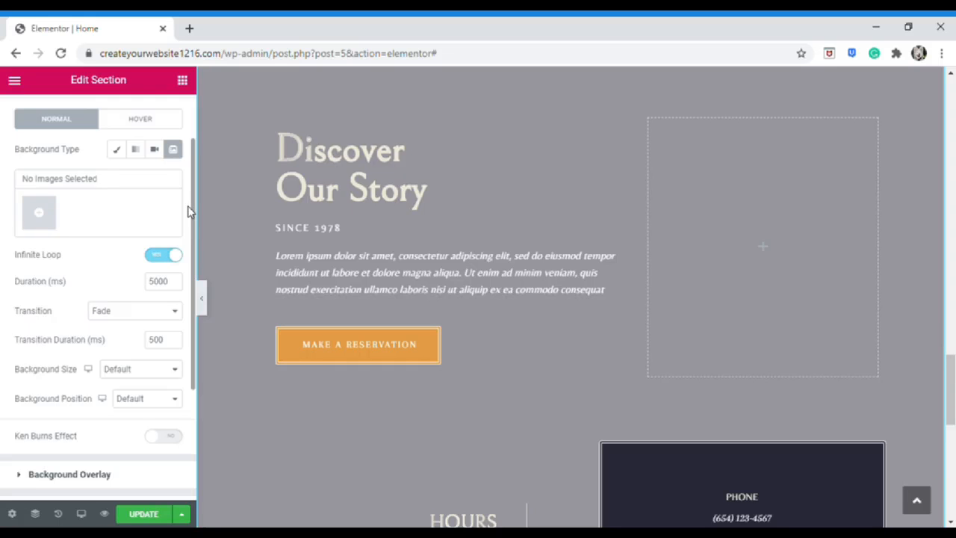
pyautogui.click(117, 152)
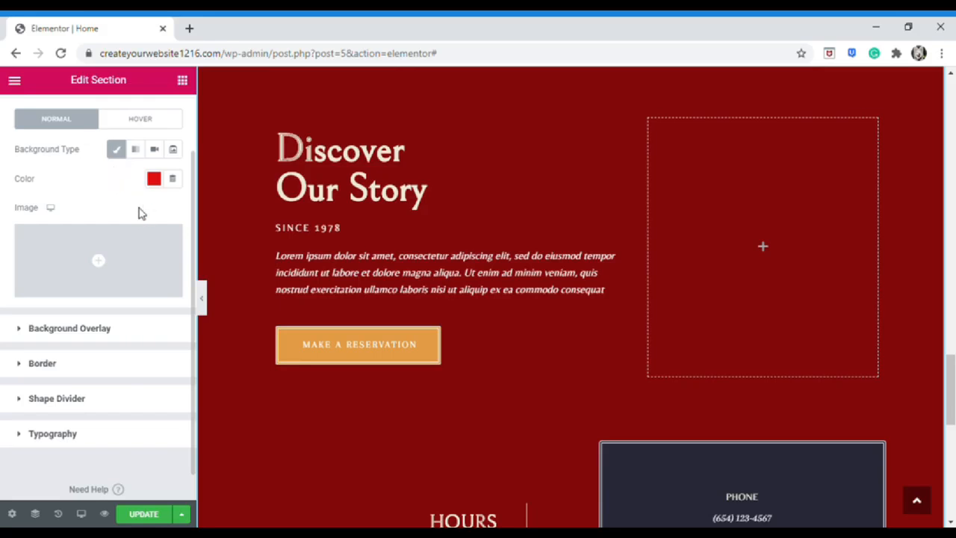
# Upload Ponciano's.png and insert it as the section's tiled background image
pyautogui.click(98, 262)
pyautogui.click(67, 135)
pyautogui.click(745, 515)
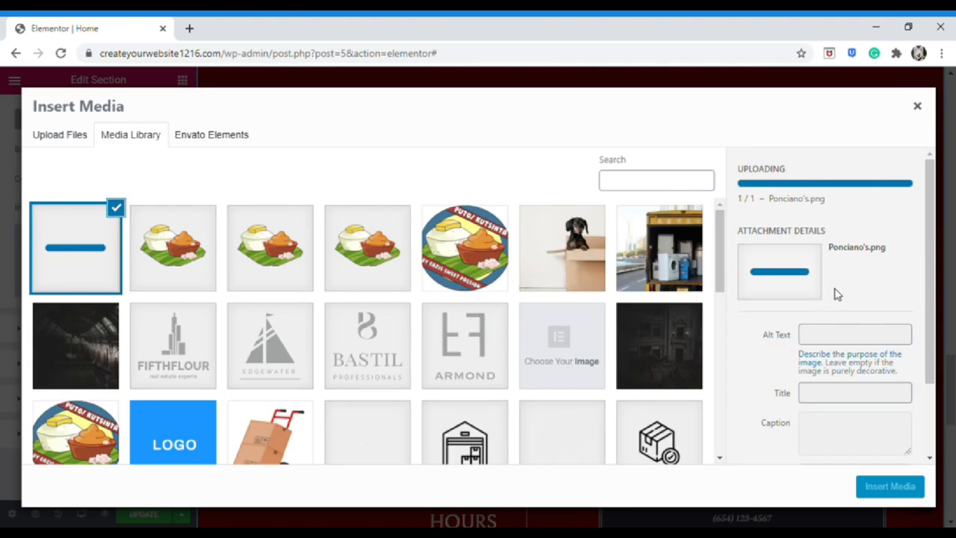
pyautogui.click(866, 490)
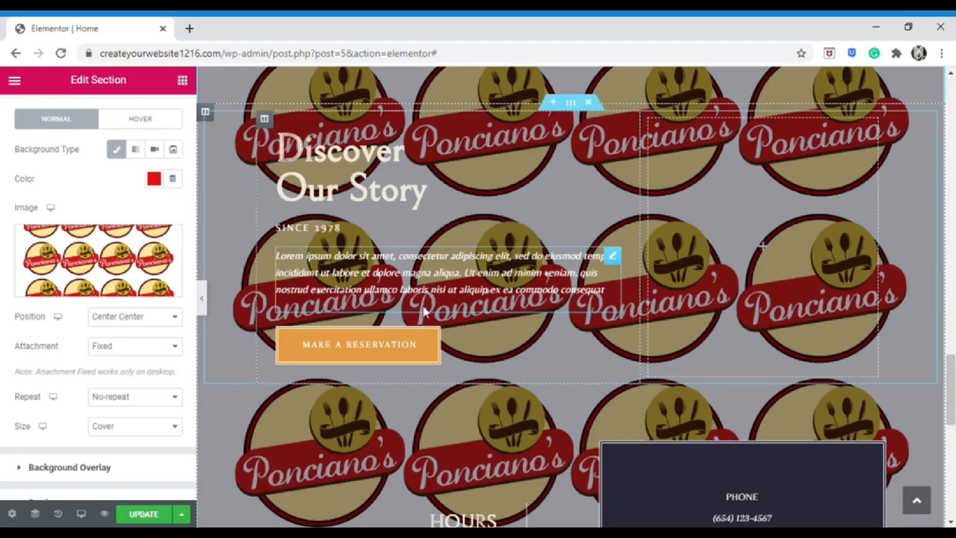
pyautogui.scroll(-2, 666, 403)
pyautogui.scroll(3, 664, 416)
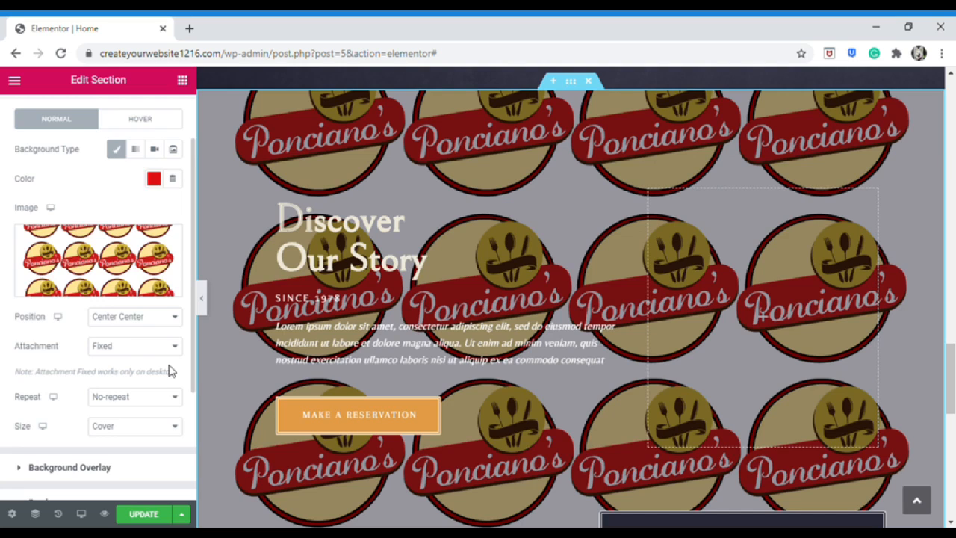
pyautogui.scroll(-1, 169, 371)
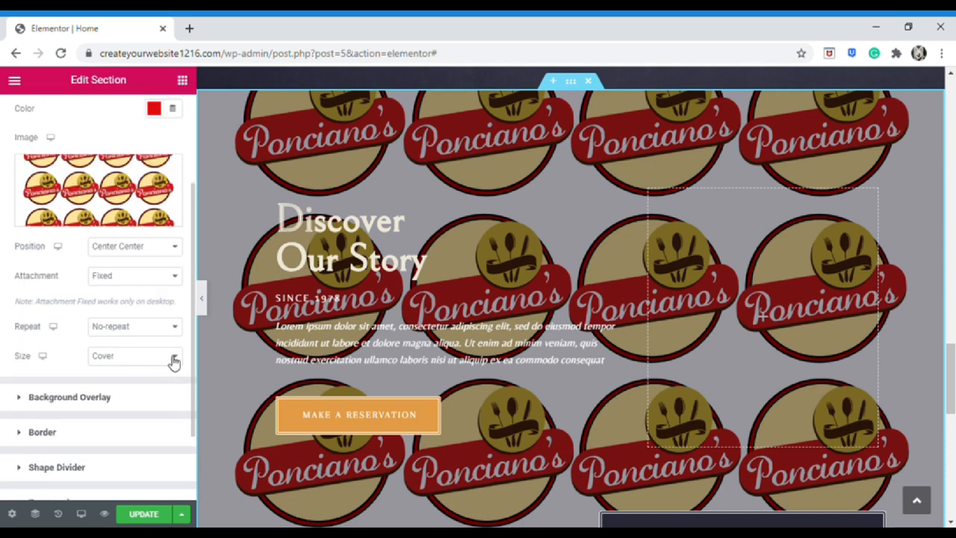
# Preview the page with the logo background shown at its natural size
pyautogui.click(201, 297)
pyautogui.scroll(-3, 385, 307)
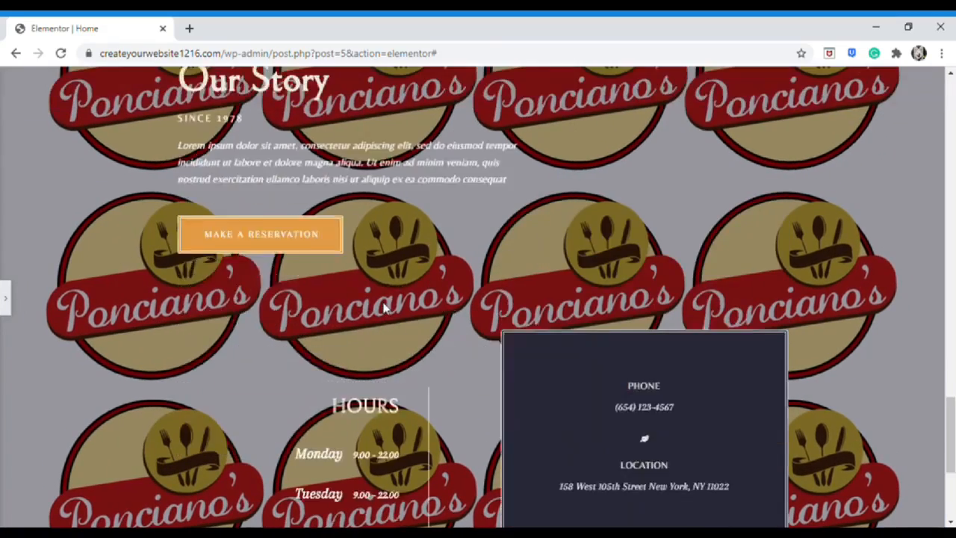
pyautogui.scroll(2, 385, 307)
pyautogui.click(146, 357)
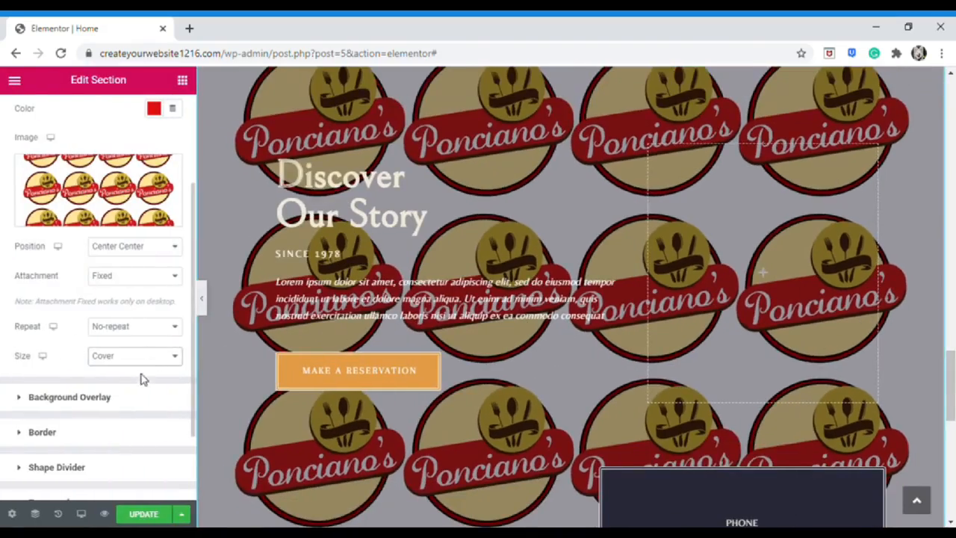
pyautogui.click(142, 381)
pyautogui.click(202, 299)
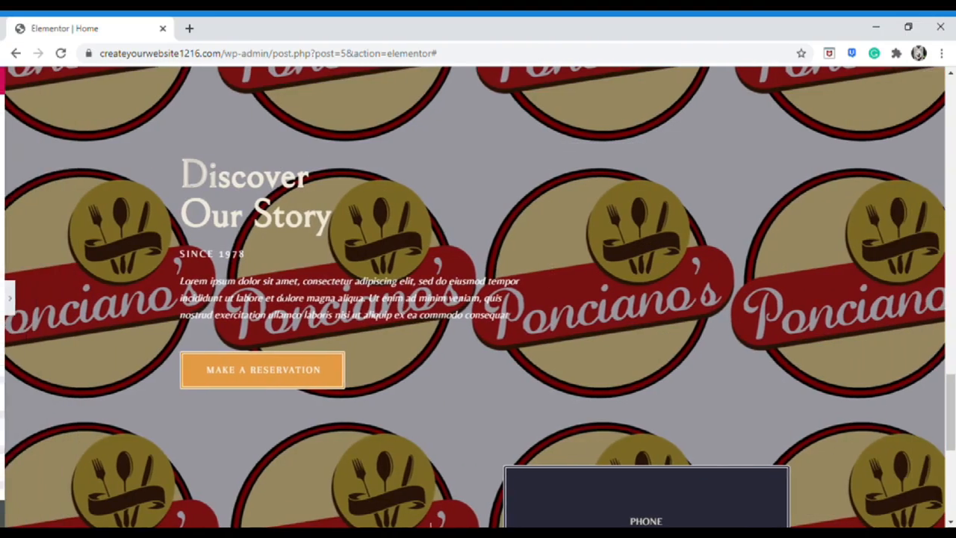
pyautogui.scroll(-3, 304, 314)
pyautogui.scroll(2, 304, 314)
pyautogui.scroll(2, 304, 314)
pyautogui.scroll(-1, 309, 316)
pyautogui.scroll(1, 309, 309)
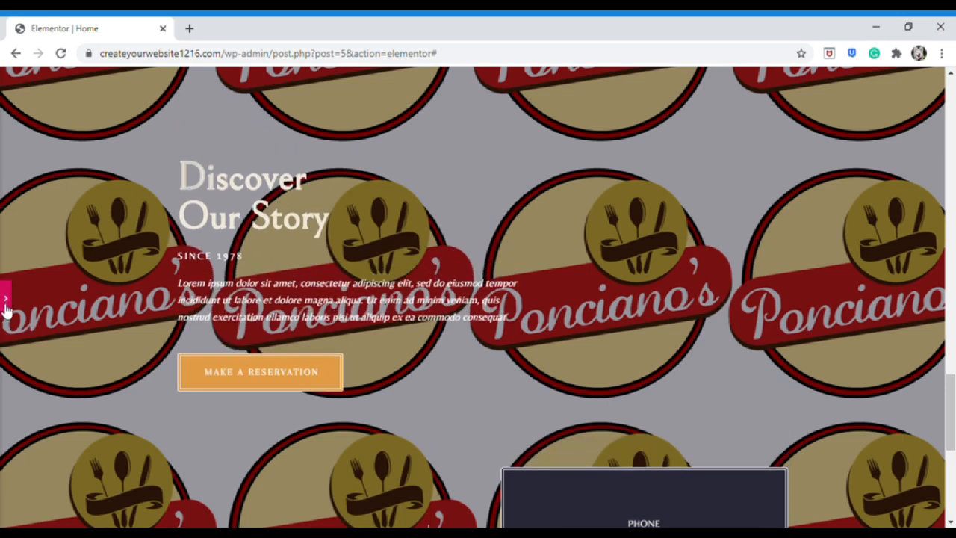
pyautogui.click(4, 299)
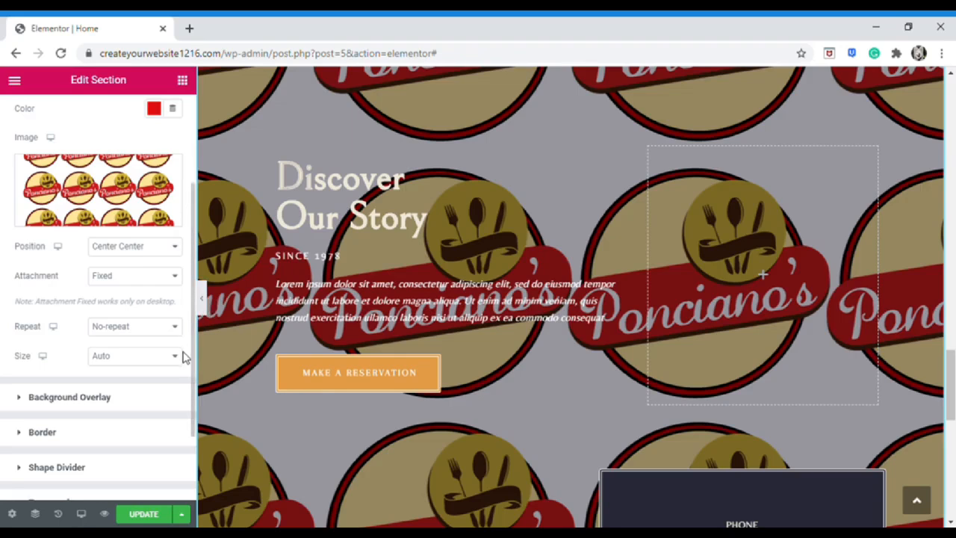
# Set the background position to Top Left after trying other positions
pyautogui.click(159, 250)
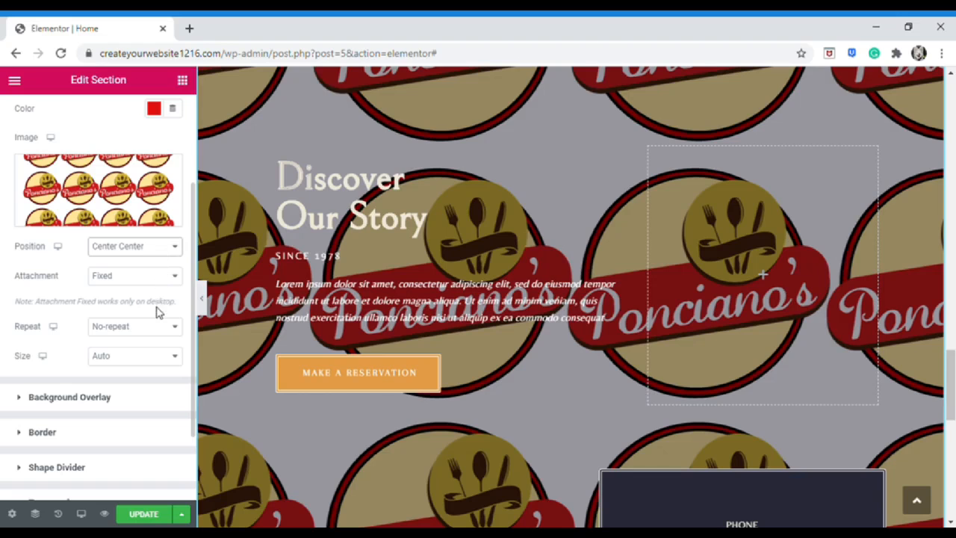
pyautogui.click(151, 308)
pyautogui.click(159, 252)
pyautogui.click(153, 345)
pyautogui.click(160, 252)
pyautogui.click(151, 313)
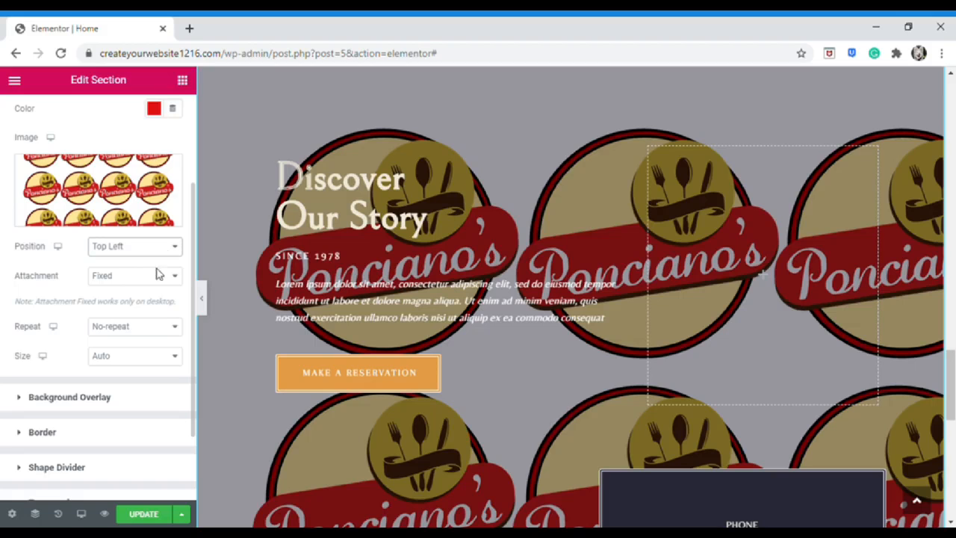
# Set the background size back to Cover and keep attachment on Fixed
pyautogui.click(164, 359)
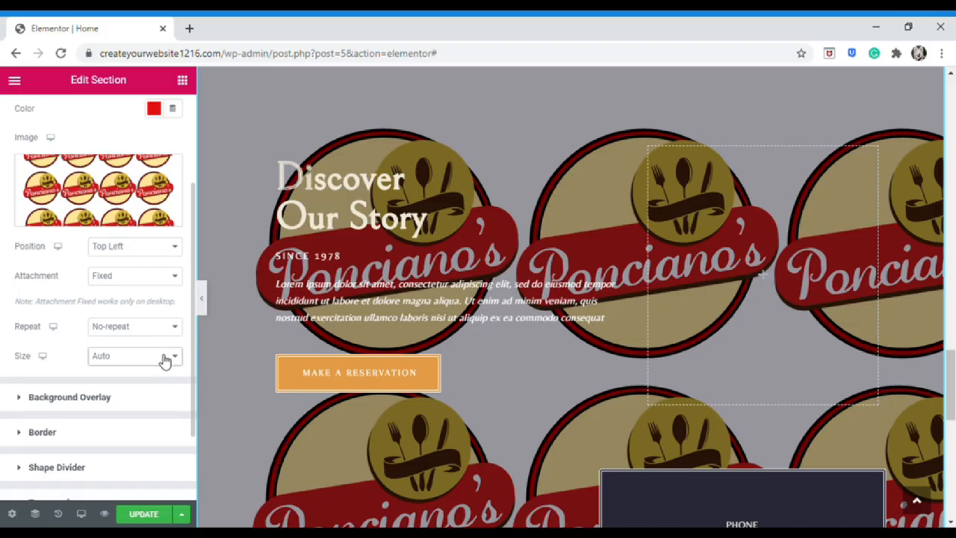
pyautogui.click(159, 395)
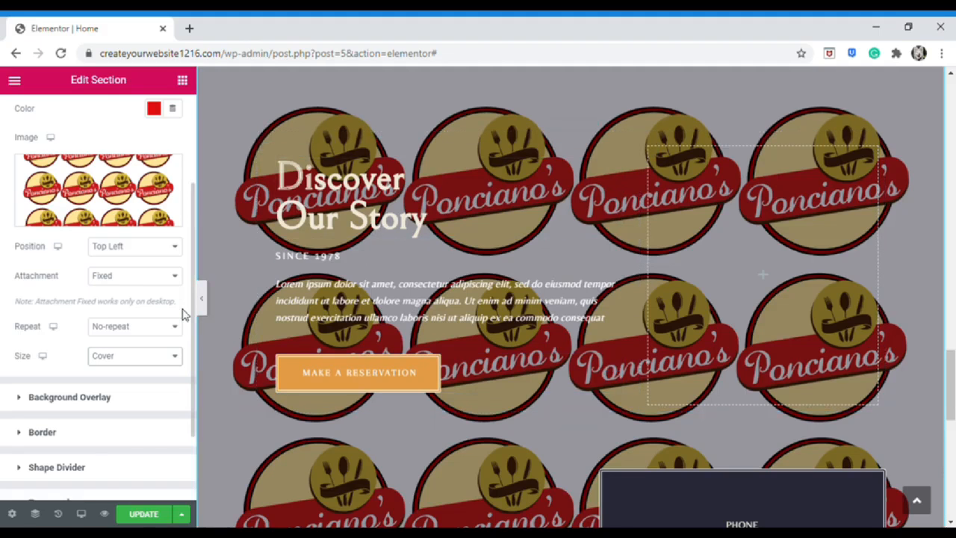
pyautogui.click(176, 279)
pyautogui.click(162, 306)
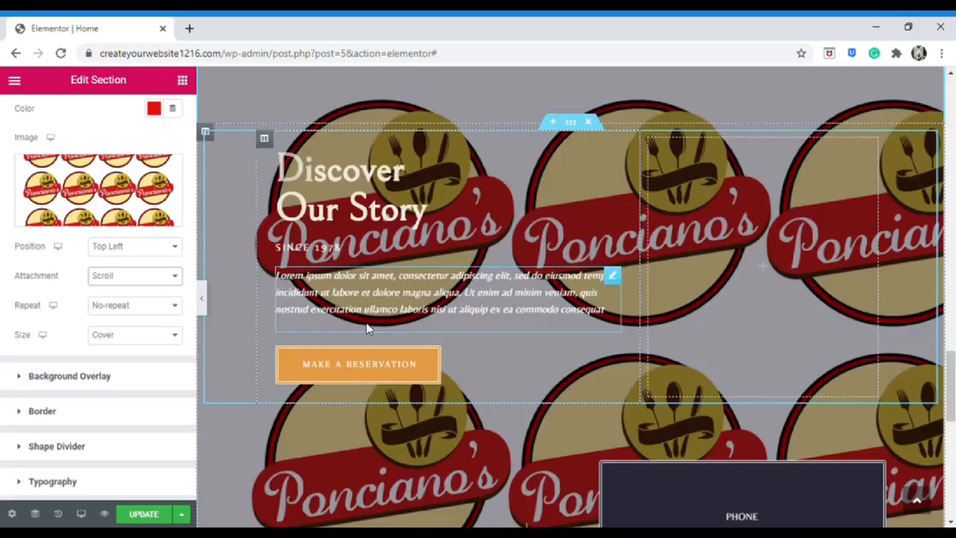
pyautogui.scroll(-6, 368, 332)
pyautogui.scroll(5, 368, 338)
pyautogui.click(157, 278)
pyautogui.click(150, 319)
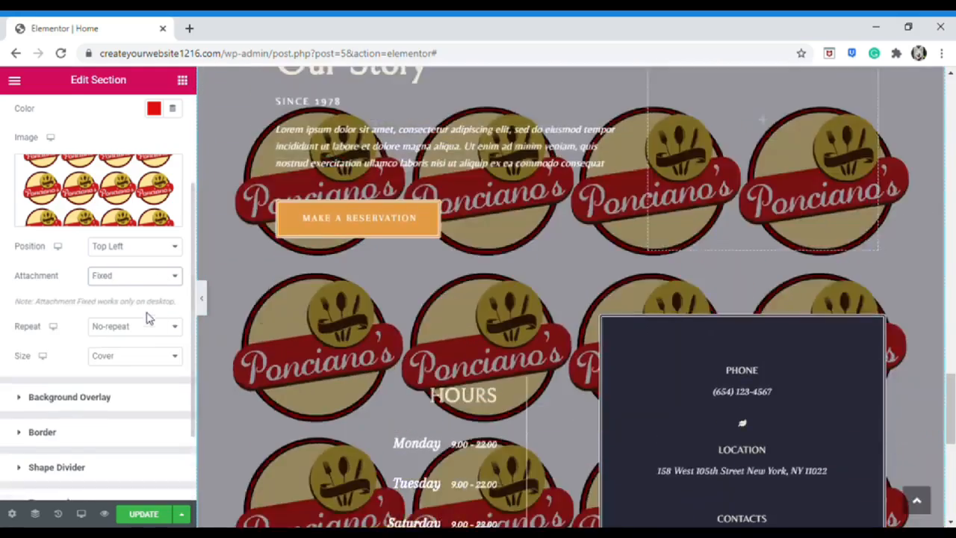
pyautogui.scroll(-4, 432, 319)
pyautogui.scroll(6, 433, 319)
pyautogui.scroll(-2, 424, 328)
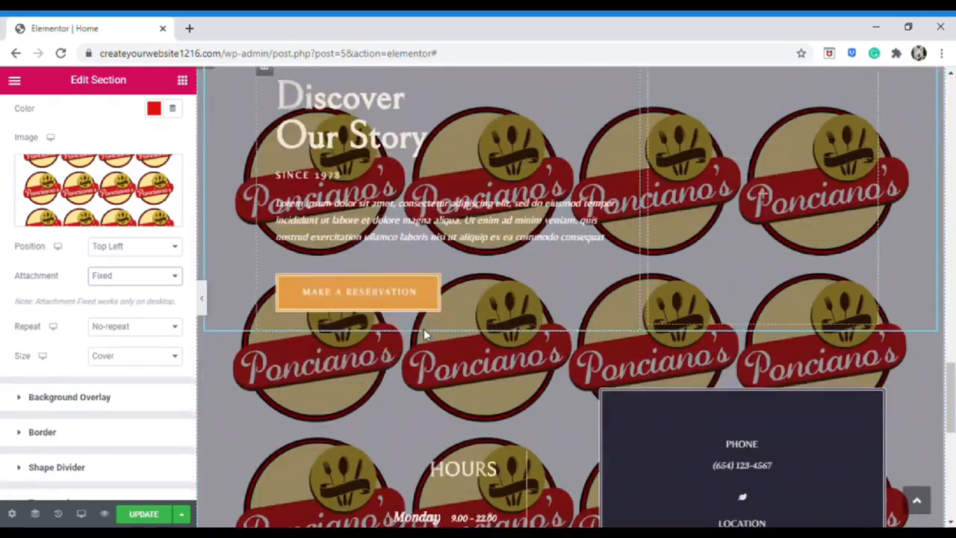
pyautogui.scroll(1, 423, 329)
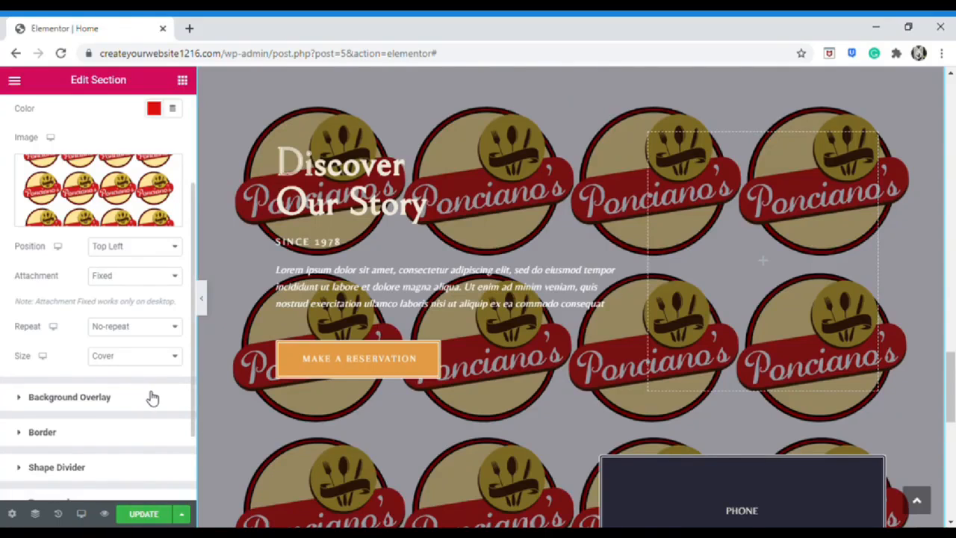
# Give the background overlay a black colour at about 0.49 opacity
pyautogui.click(177, 396)
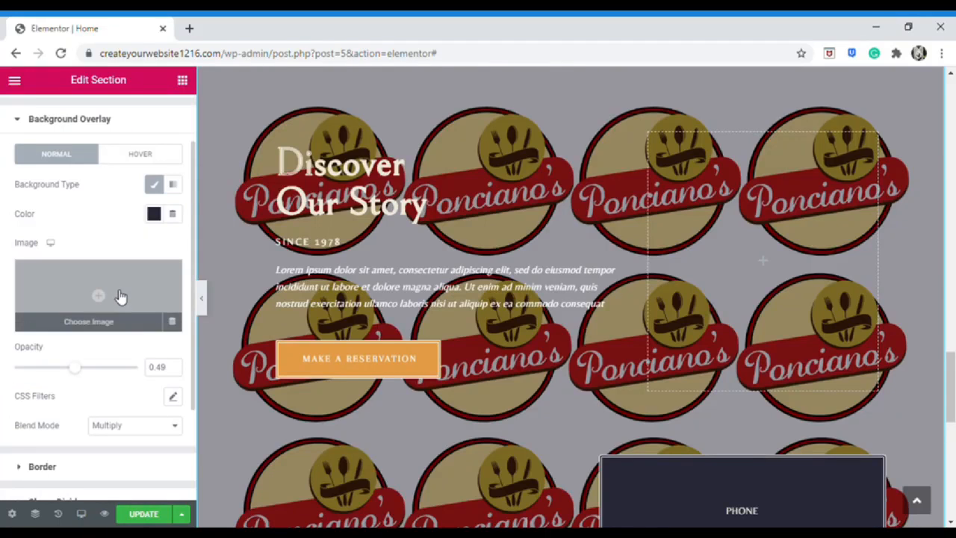
pyautogui.click(157, 215)
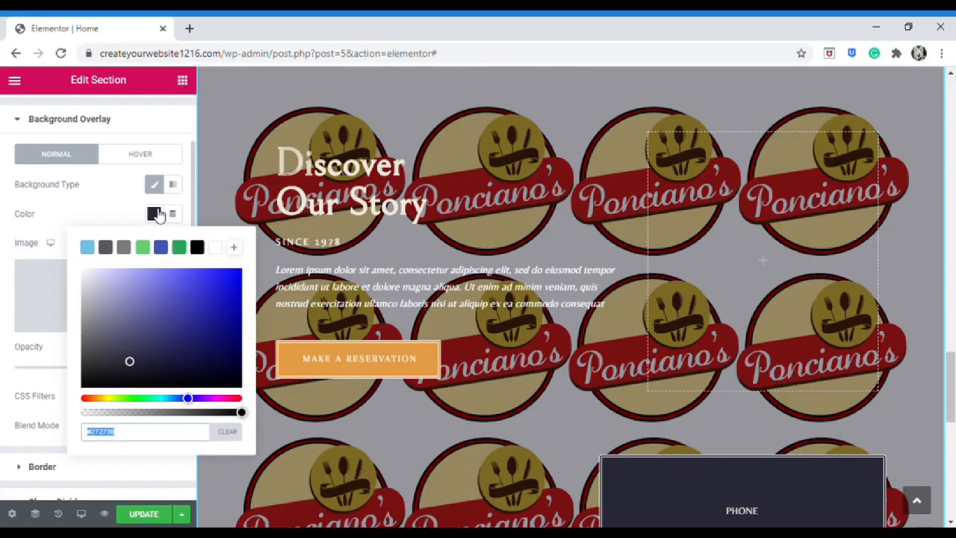
pyautogui.click(157, 214)
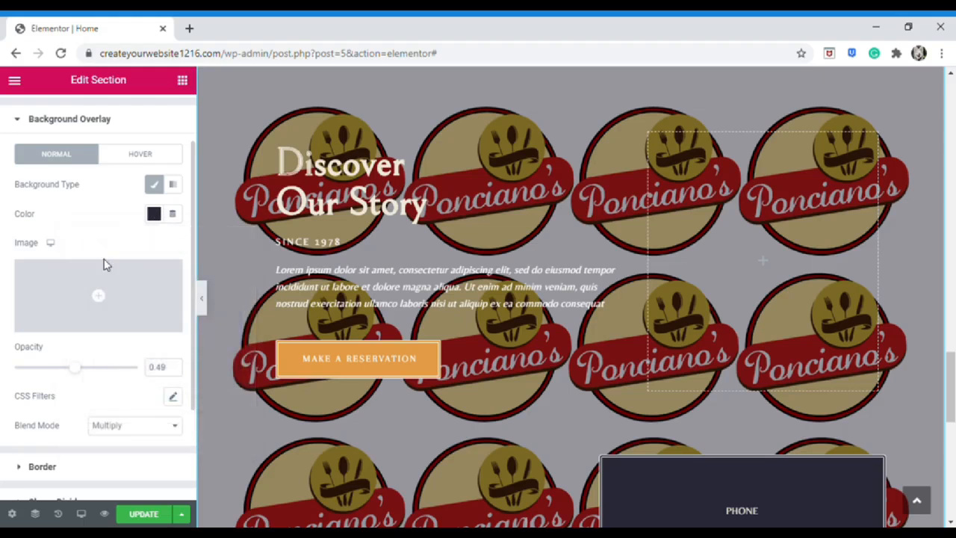
pyautogui.click(155, 215)
pyautogui.moveTo(236, 414)
pyautogui.mouseDown()
pyautogui.moveTo(169, 414)
pyautogui.moveTo(247, 425)
pyautogui.mouseUp()
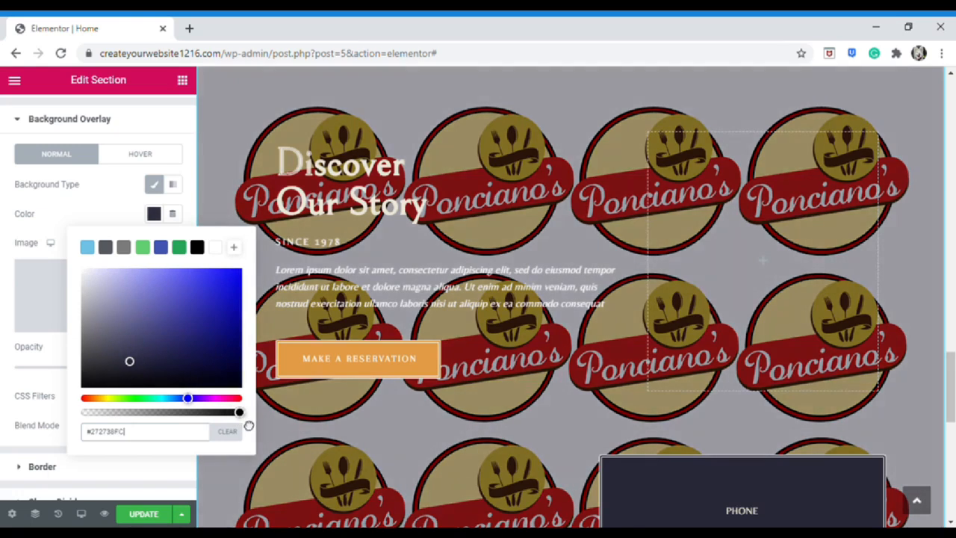
pyautogui.click(198, 249)
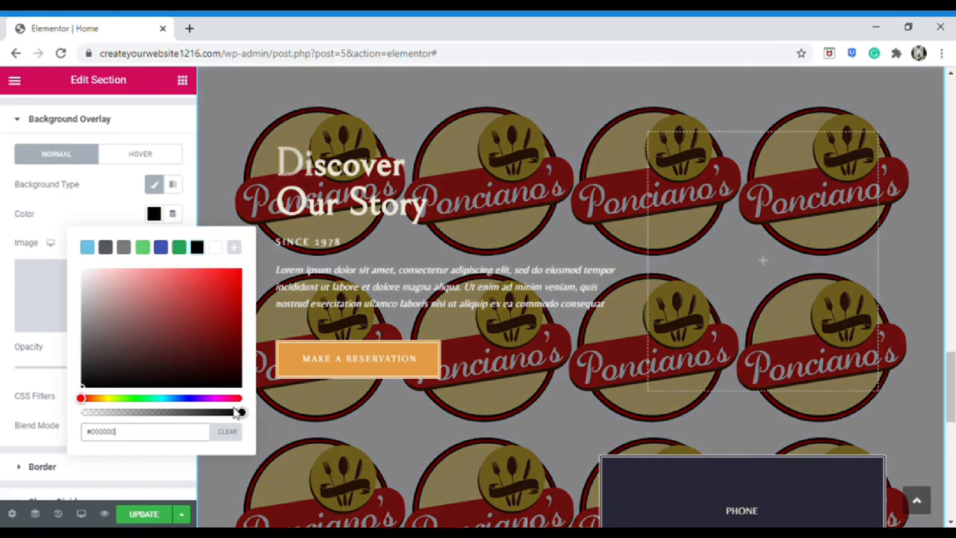
pyautogui.moveTo(240, 426)
pyautogui.mouseDown()
pyautogui.moveTo(180, 421)
pyautogui.moveTo(248, 429)
pyautogui.mouseUp()
pyautogui.moveTo(159, 424); pyautogui.dragTo(237, 424)
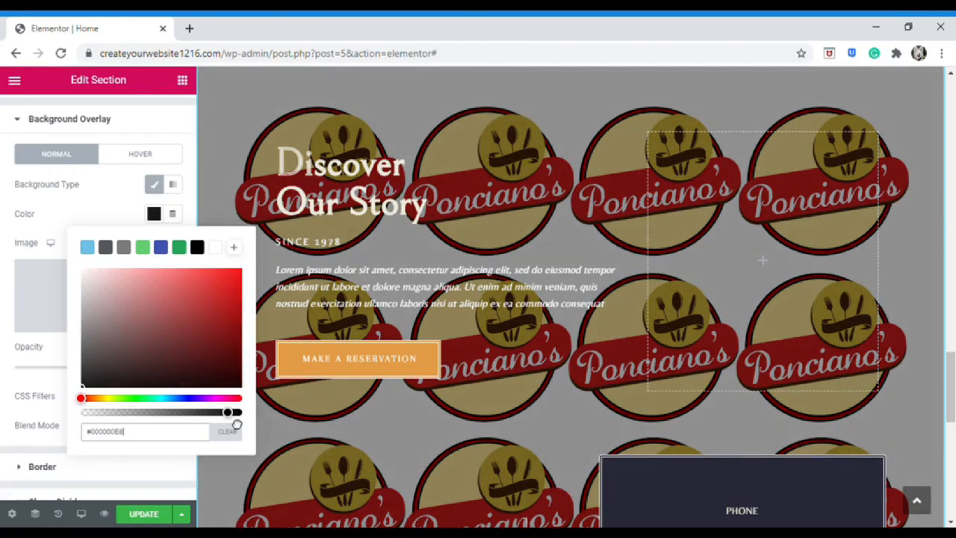
pyautogui.click(154, 215)
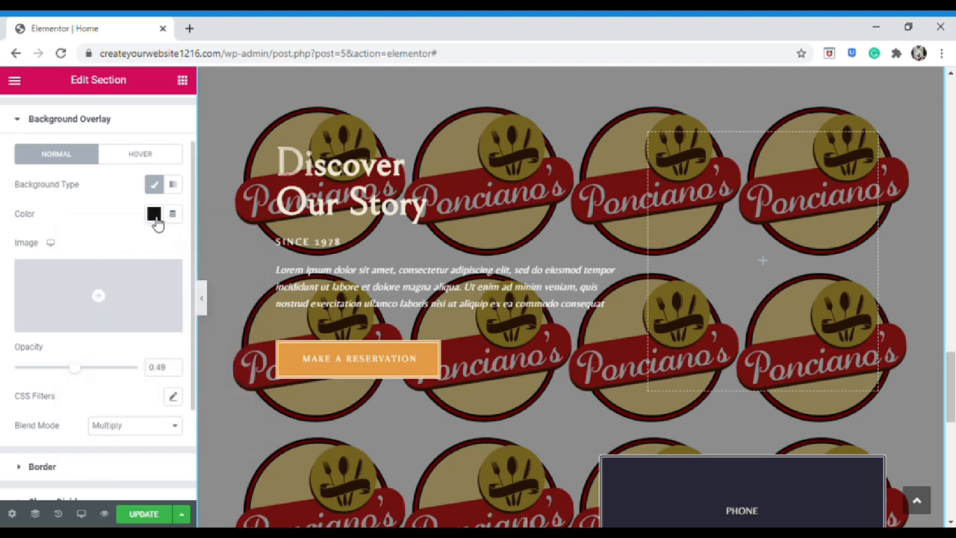
pyautogui.scroll(-1, 125, 323)
pyautogui.click(104, 432)
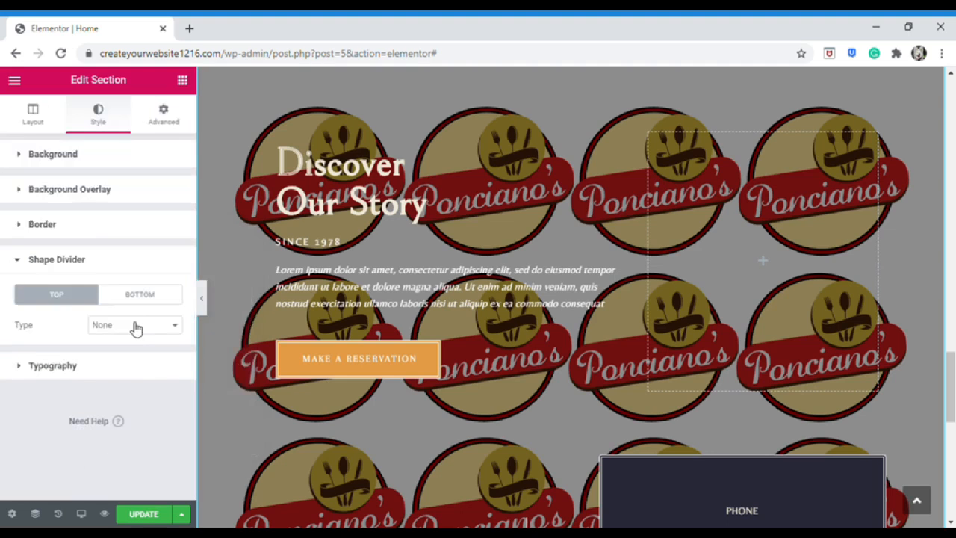
# Add a Waves Brush top divider with width 100 and height about 98
pyautogui.click(132, 297)
pyautogui.click(80, 297)
pyautogui.click(148, 332)
pyautogui.click(137, 265)
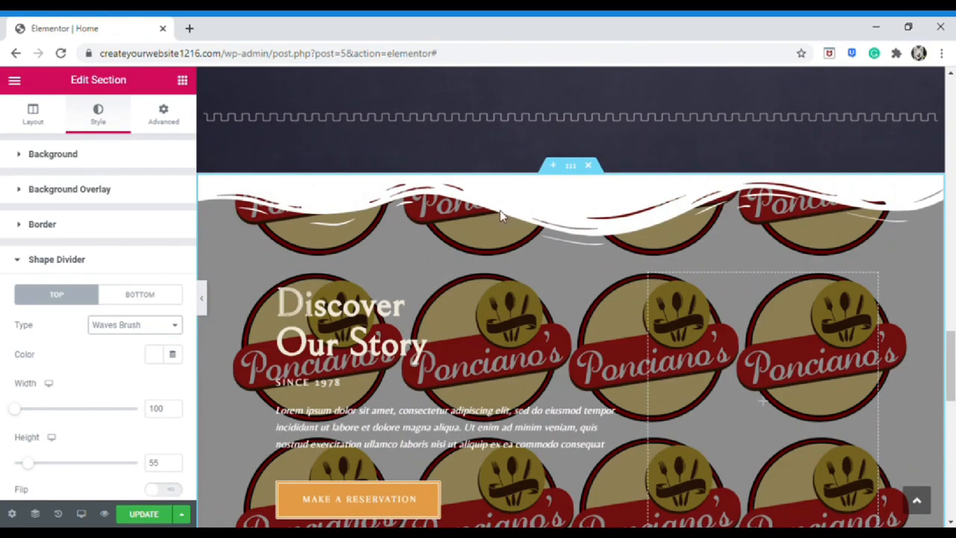
pyautogui.moveTo(17, 409)
pyautogui.mouseDown()
pyautogui.moveTo(65, 414)
pyautogui.moveTo(11, 418)
pyautogui.mouseUp()
pyautogui.moveTo(19, 462); pyautogui.dragTo(44, 462)
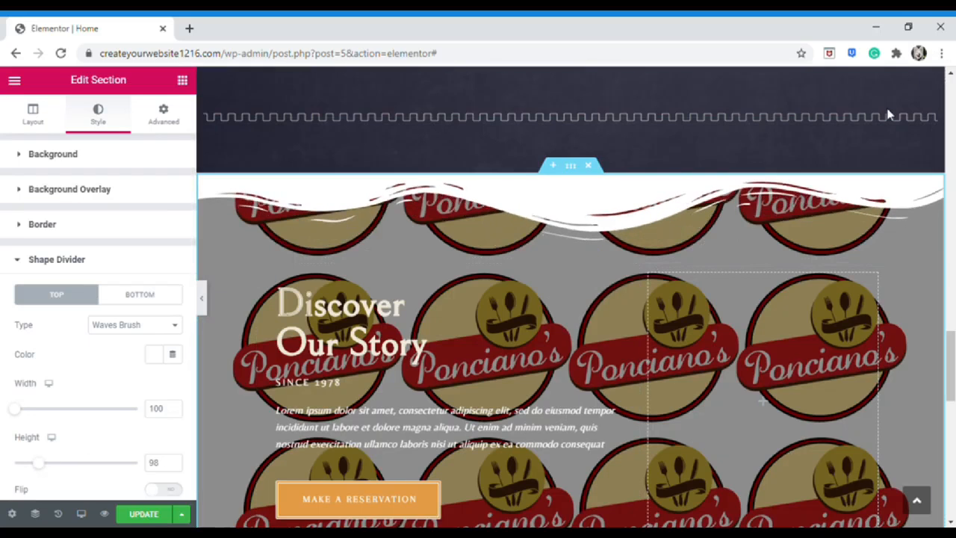
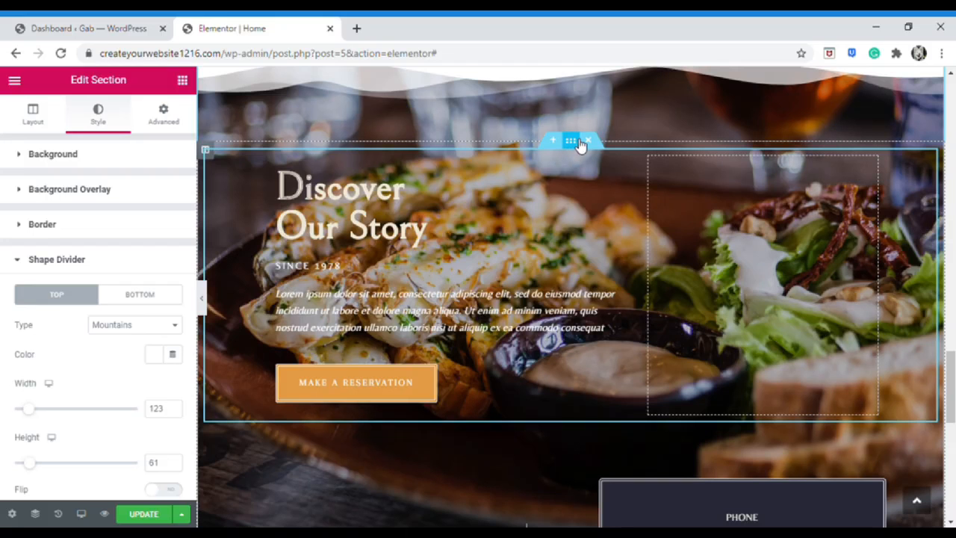
# Drag the inner section further down the Home page
pyautogui.moveTo(581, 144); pyautogui.dragTo(500, 250)
pyautogui.scroll(-20, 537, 329)
pyautogui.scroll(12, 535, 317)
pyautogui.scroll(10, 533, 306)
pyautogui.scroll(-6, 559, 297)
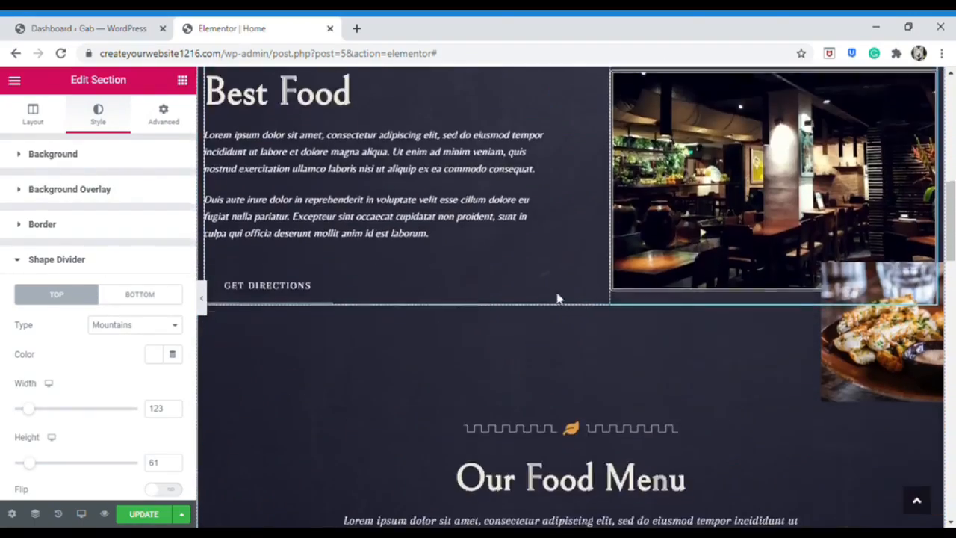
pyautogui.moveTo(565, 257); pyautogui.dragTo(554, 289)
pyautogui.scroll(-1, 839, 322)
pyautogui.scroll(2, 835, 328)
pyautogui.moveTo(335, 356); pyautogui.dragTo(377, 255)
pyautogui.scroll(1, 575, 373)
pyautogui.scroll(3, 530, 350)
pyautogui.moveTo(722, 309); pyautogui.dragTo(461, 305)
pyautogui.scroll(3, 732, 353)
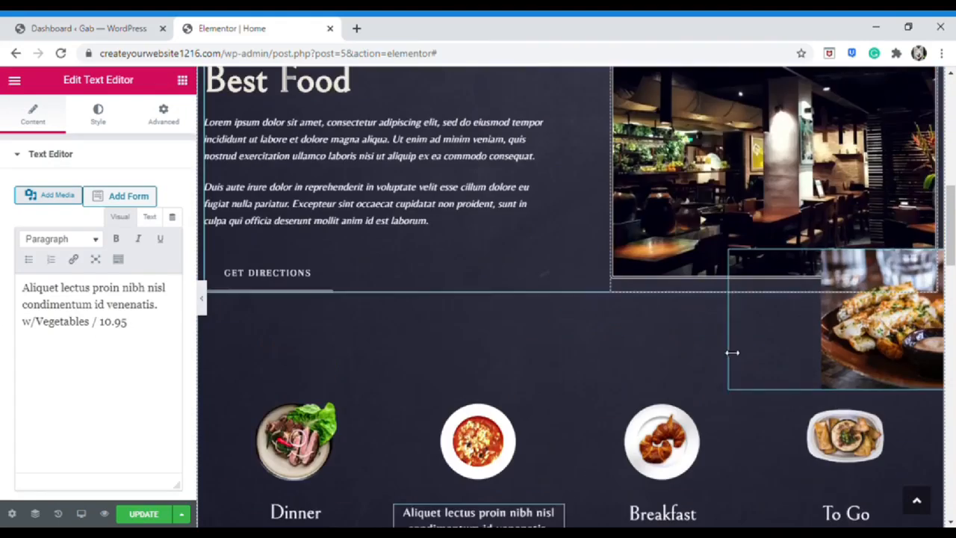
pyautogui.scroll(3, 732, 352)
pyautogui.scroll(-2, 576, 270)
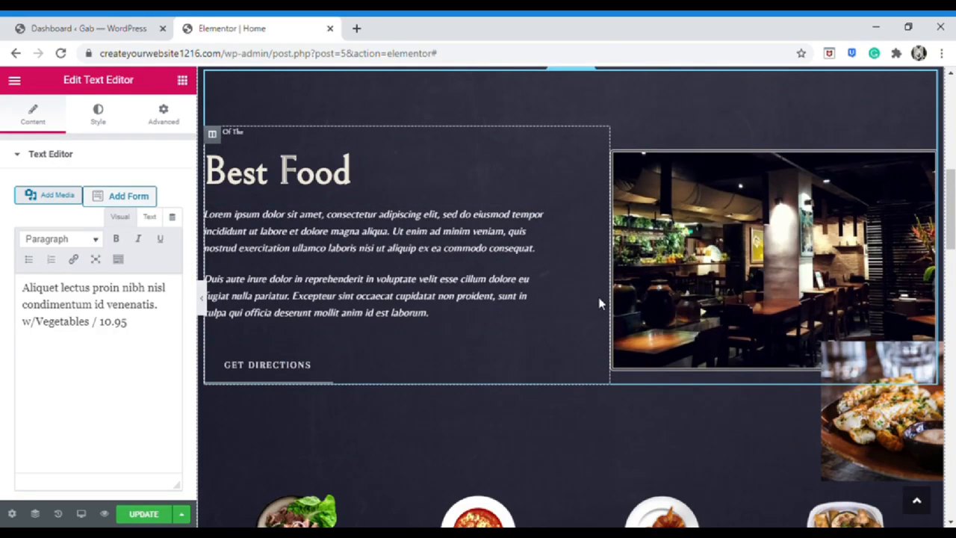
pyautogui.scroll(2, 567, 233)
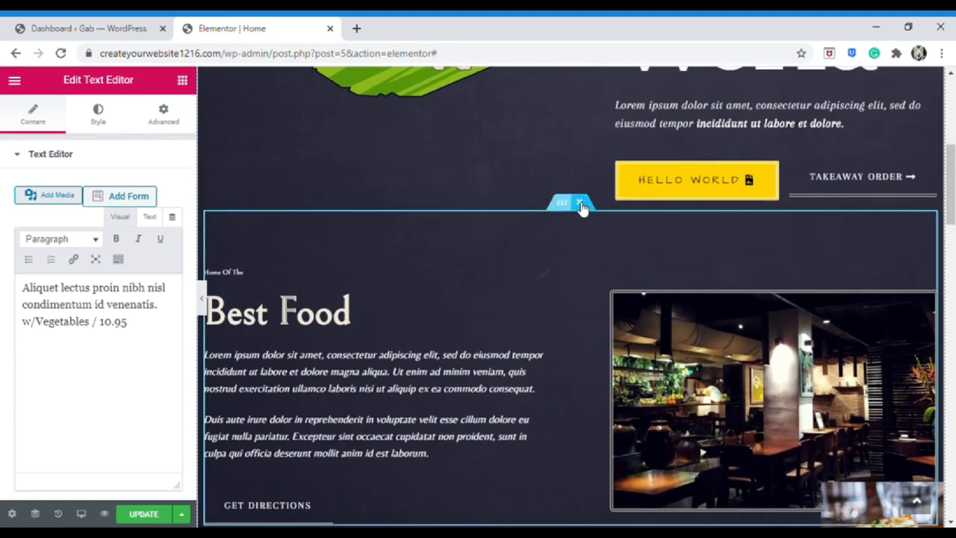
# Delete the Best Food section, the Breakfast croissant image and the Lunch column
pyautogui.rightClick(564, 208)
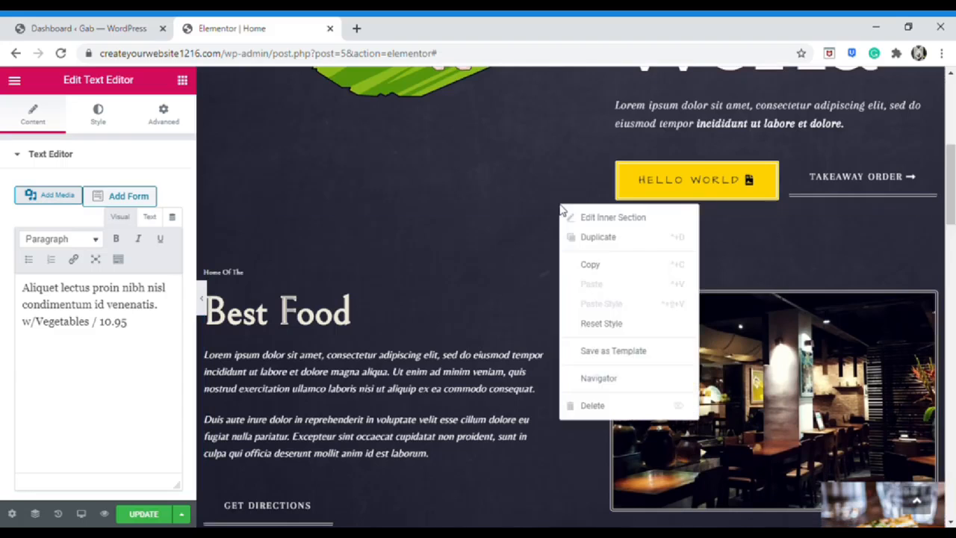
pyautogui.click(592, 405)
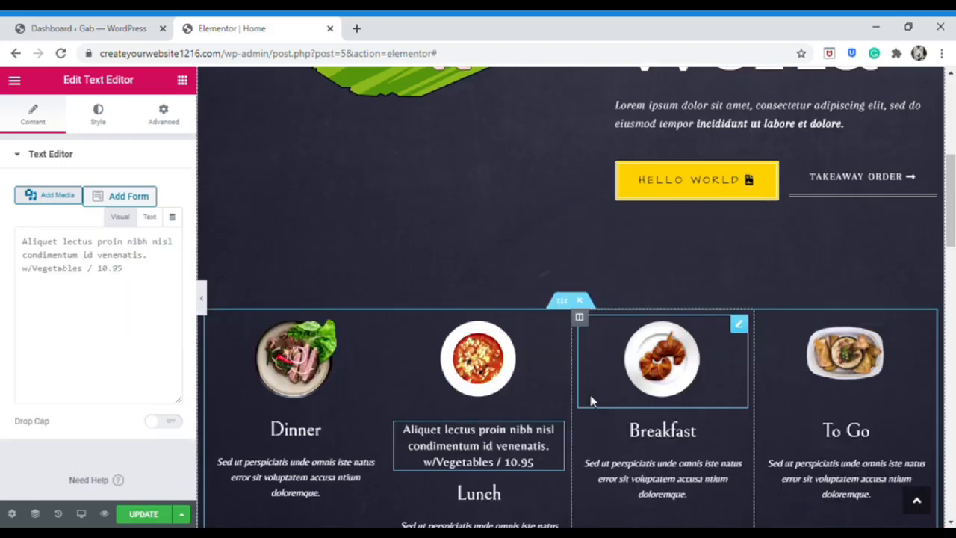
pyautogui.scroll(-1, 590, 399)
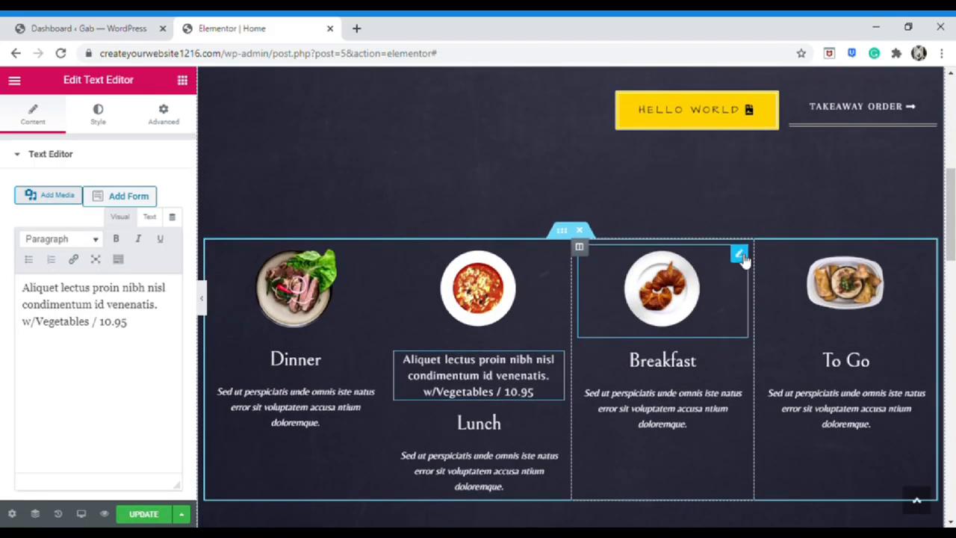
pyautogui.rightClick(743, 257)
pyautogui.click(762, 454)
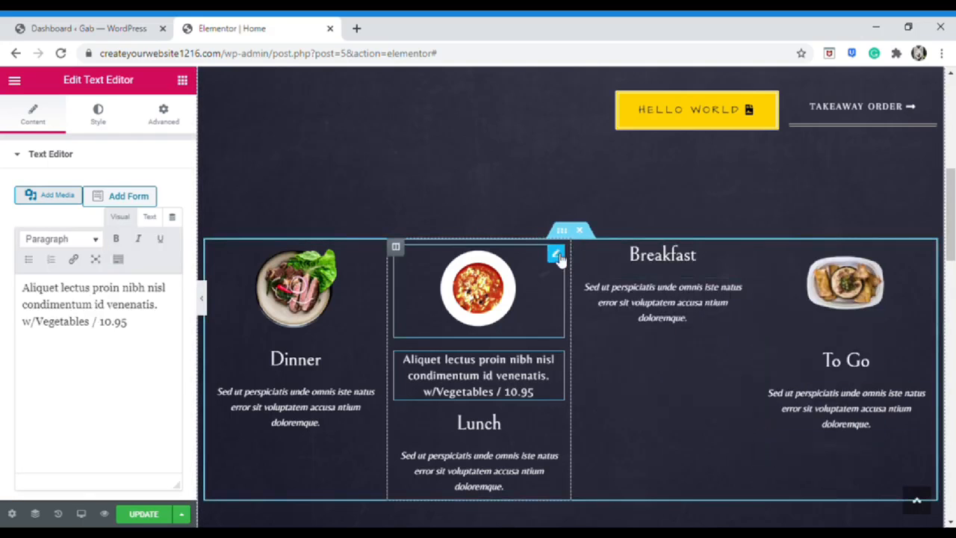
pyautogui.rightClick(396, 247)
pyautogui.click(407, 453)
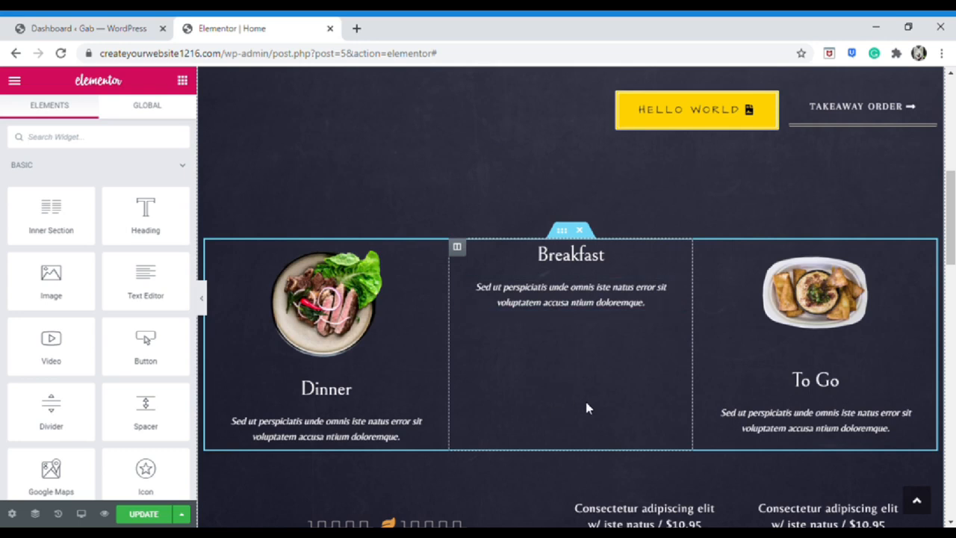
pyautogui.scroll(5, 586, 407)
pyautogui.scroll(-12, 587, 407)
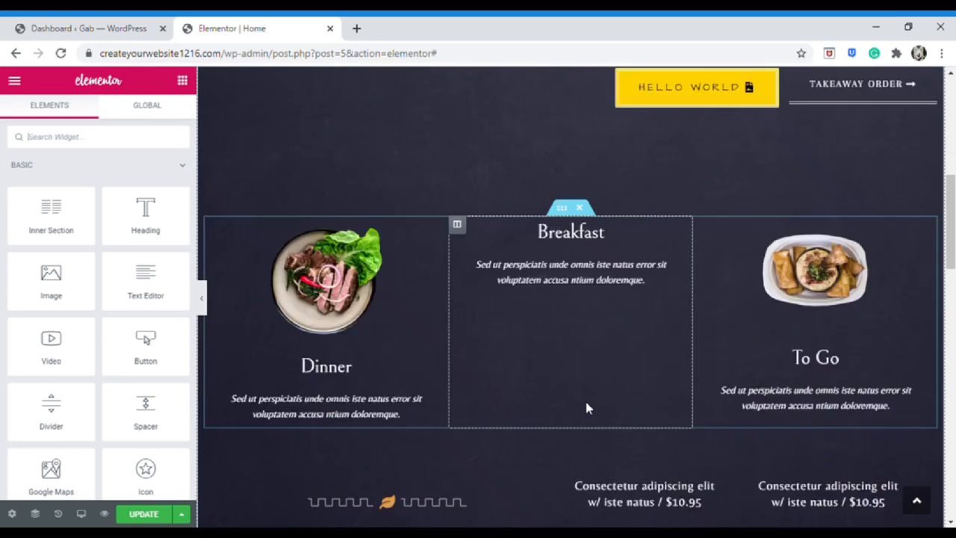
pyautogui.scroll(2, 586, 407)
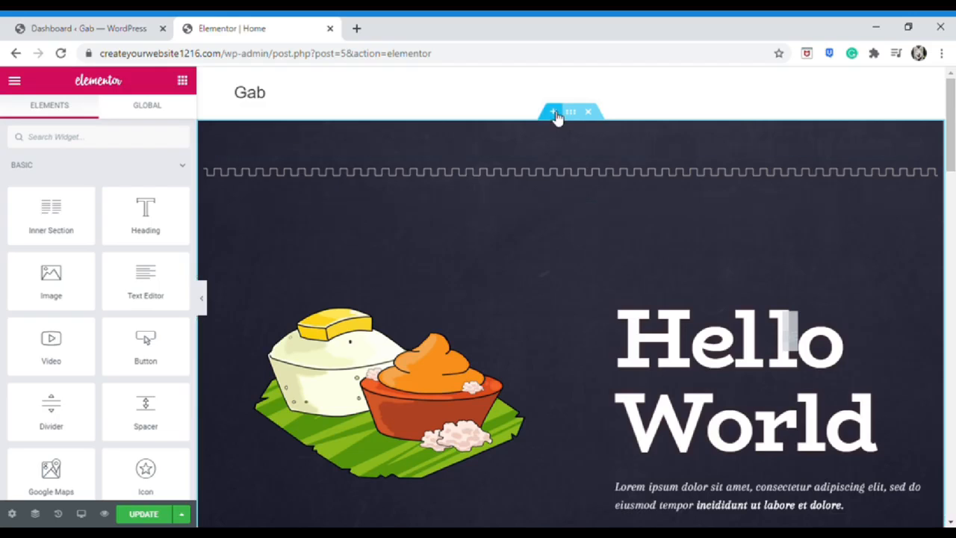
# Add a single-column section at the very bottom of the Home page, under the food photo
pyautogui.scroll(-15, 550, 262)
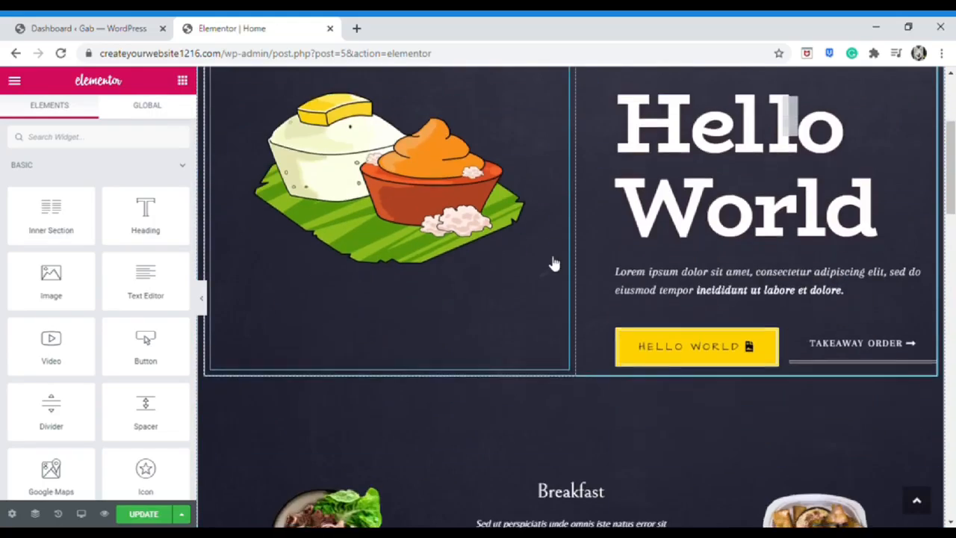
pyautogui.scroll(-5, 566, 305)
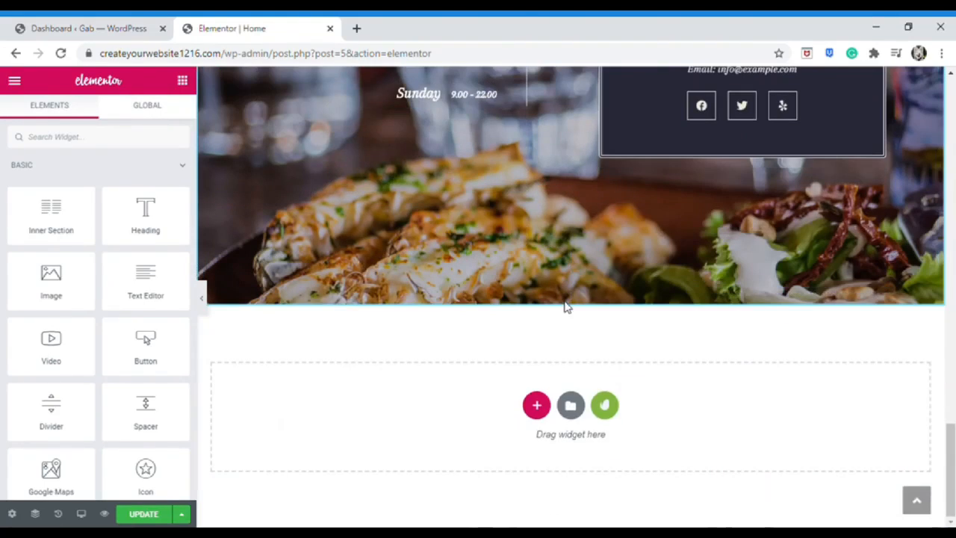
pyautogui.click(536, 414)
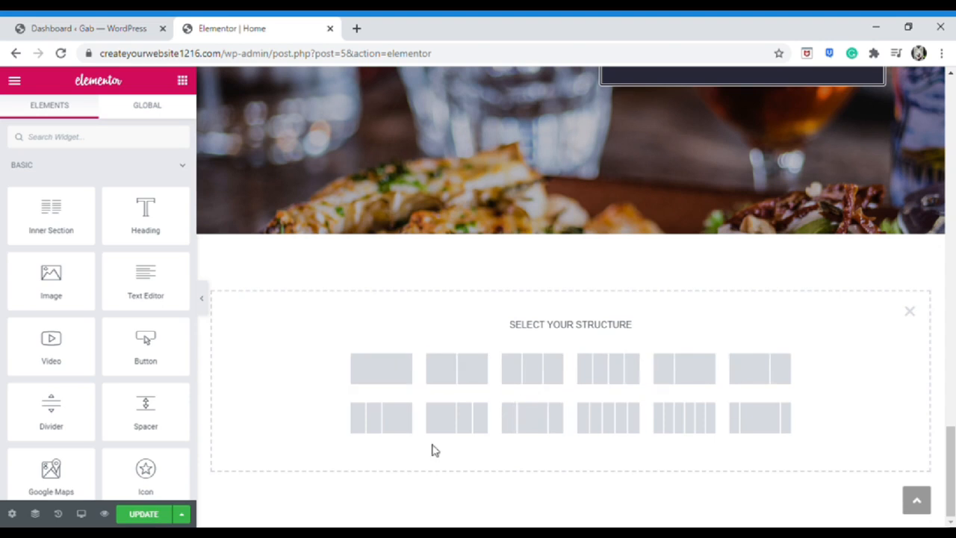
pyautogui.click(374, 382)
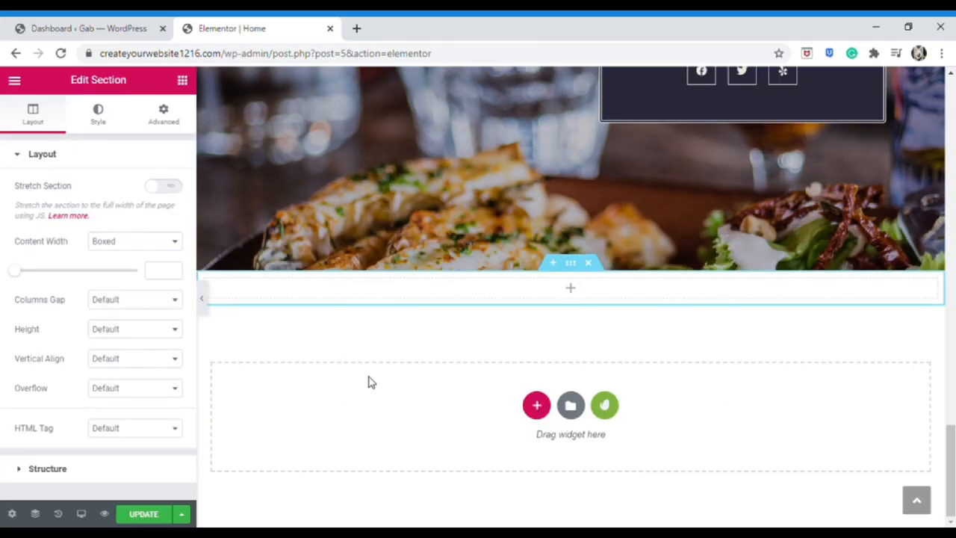
# Keep the new section's content width Boxed and widen it to 1556
pyautogui.click(182, 80)
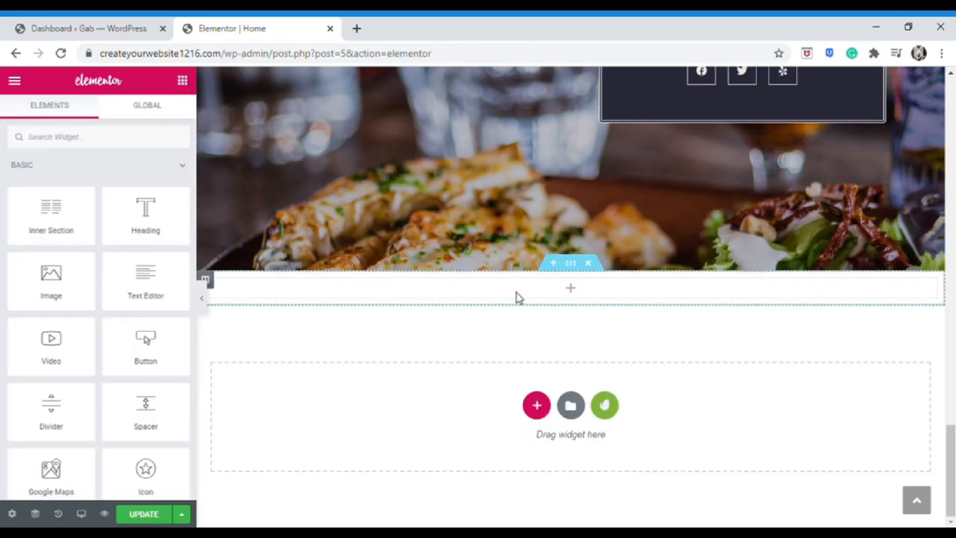
pyautogui.click(579, 276)
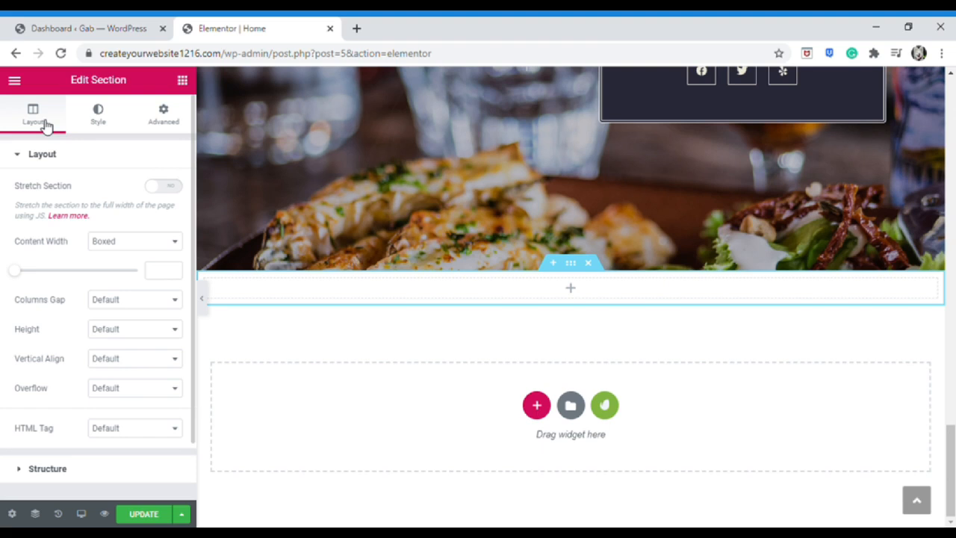
pyautogui.click(100, 128)
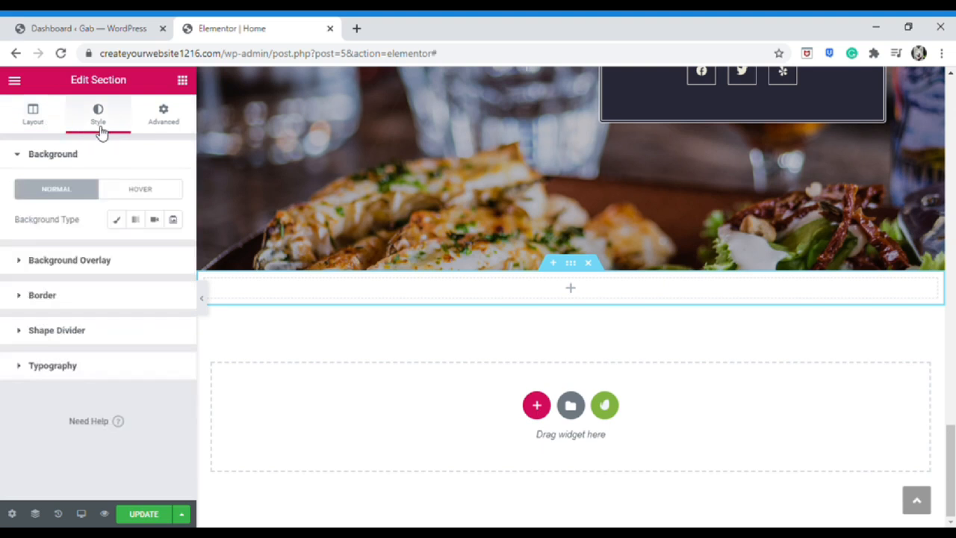
pyautogui.click(160, 127)
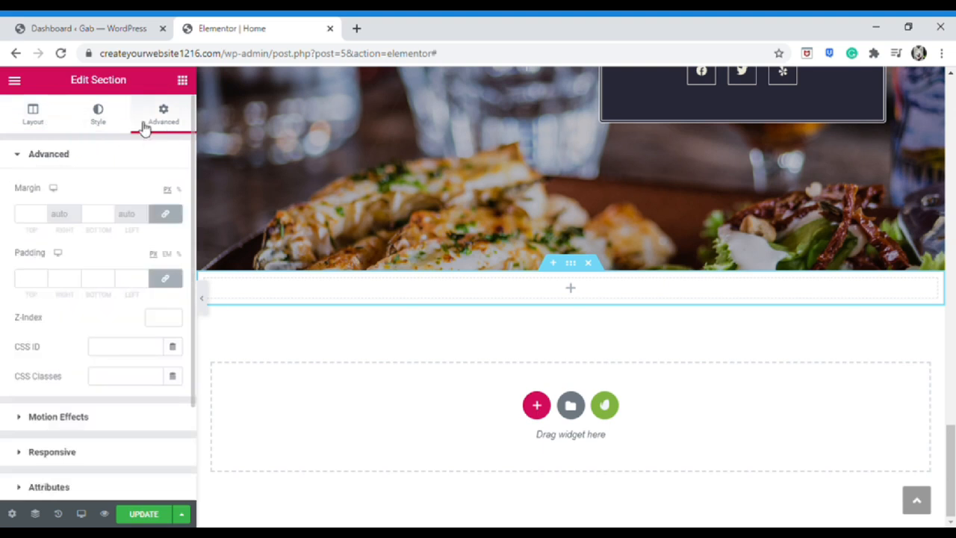
pyautogui.click(32, 117)
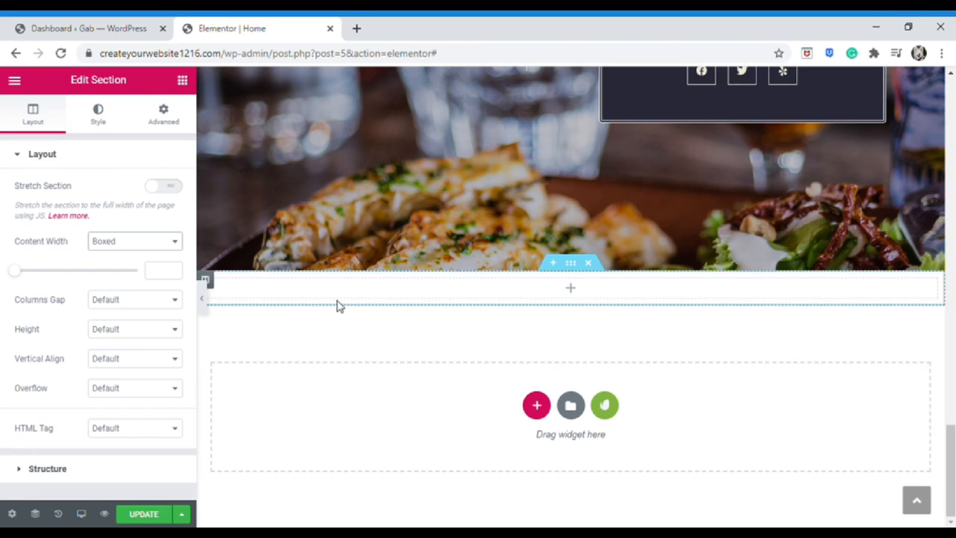
pyautogui.moveTo(17, 272); pyautogui.dragTo(133, 272)
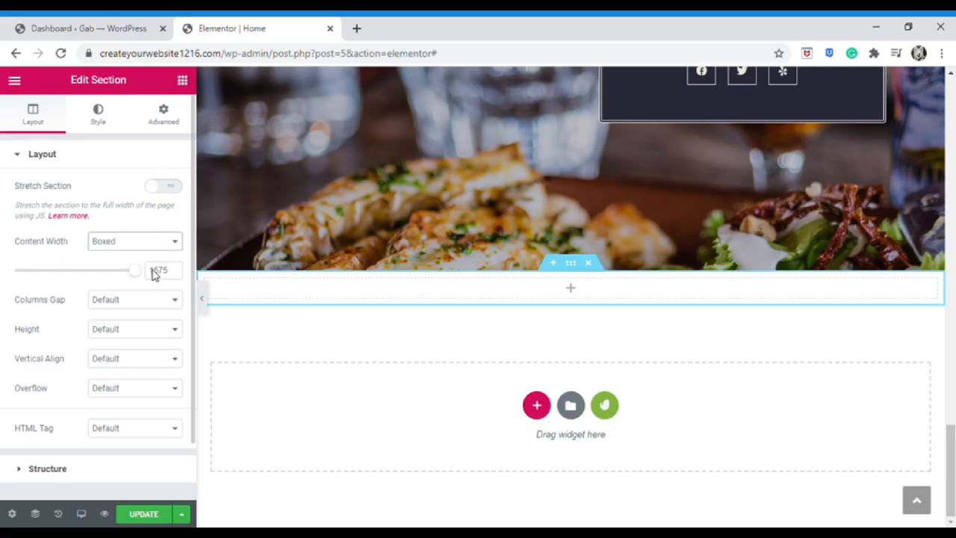
pyautogui.click(153, 274)
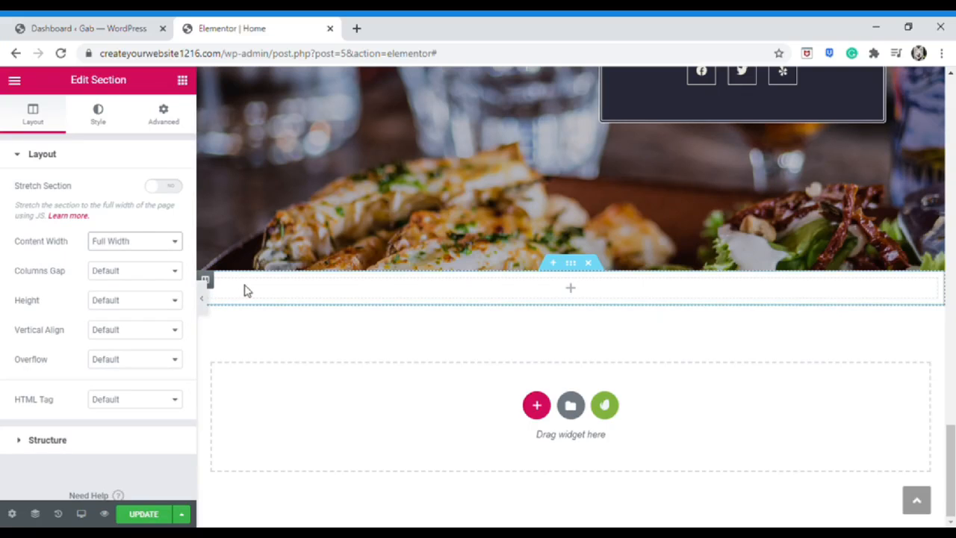
pyautogui.click(150, 245)
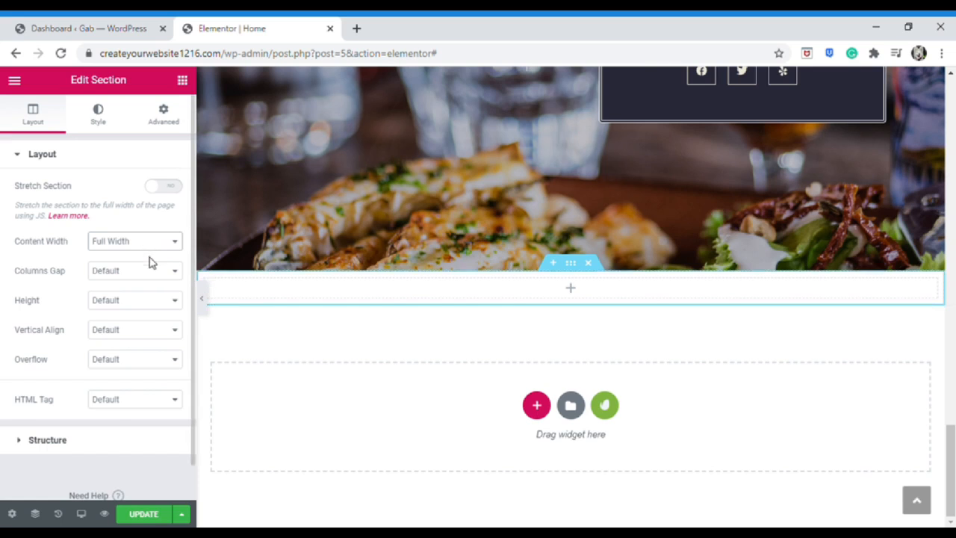
pyautogui.click(152, 258)
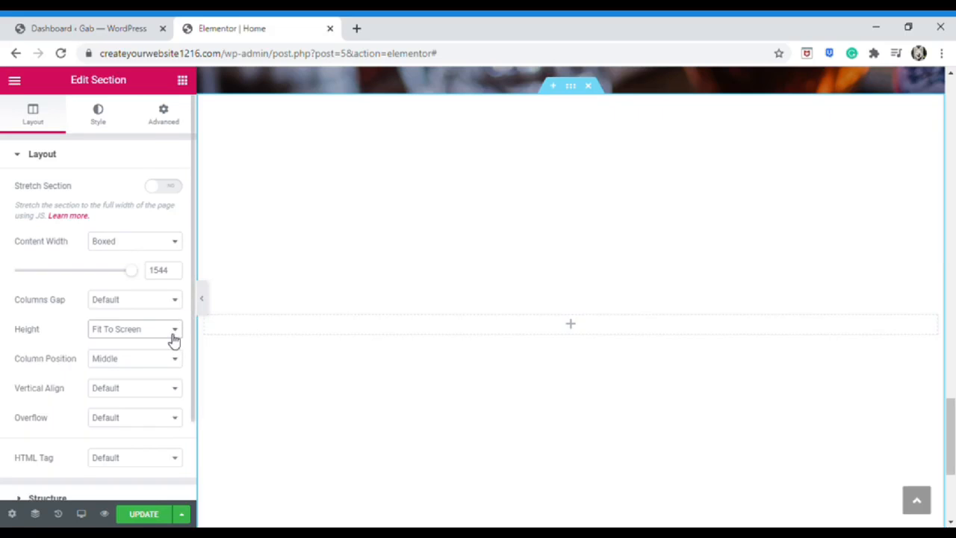
# Set the section height to Fit To Screen
pyautogui.click(173, 333)
pyautogui.click(157, 368)
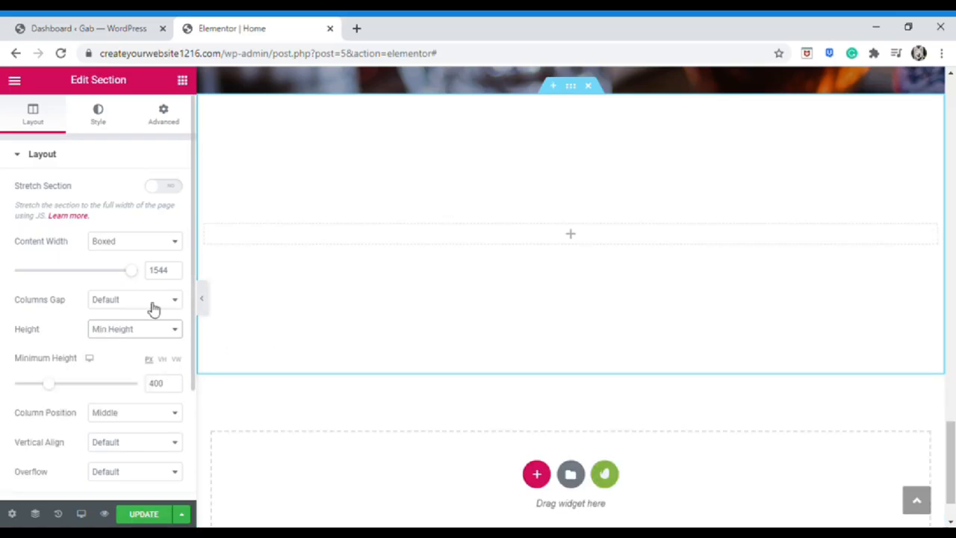
pyautogui.click(164, 331)
pyautogui.click(158, 359)
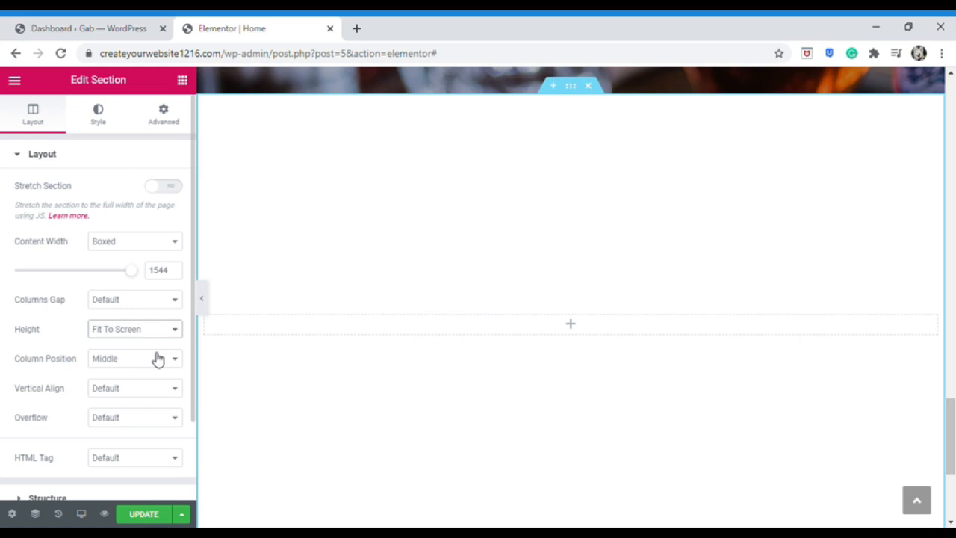
pyautogui.moveTo(132, 270); pyautogui.dragTo(133, 270)
pyautogui.scroll(-1, 112, 142)
pyautogui.scroll(1, 112, 149)
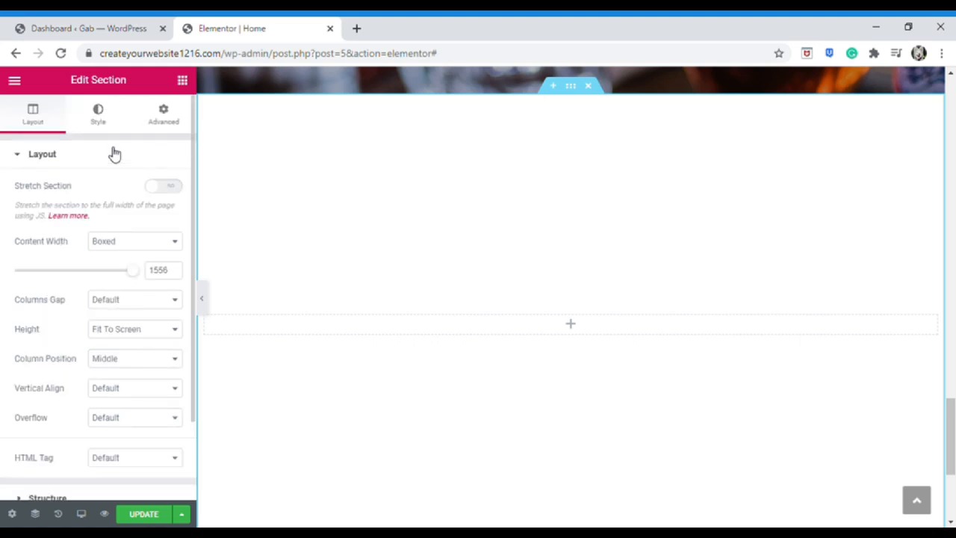
pyautogui.click(113, 131)
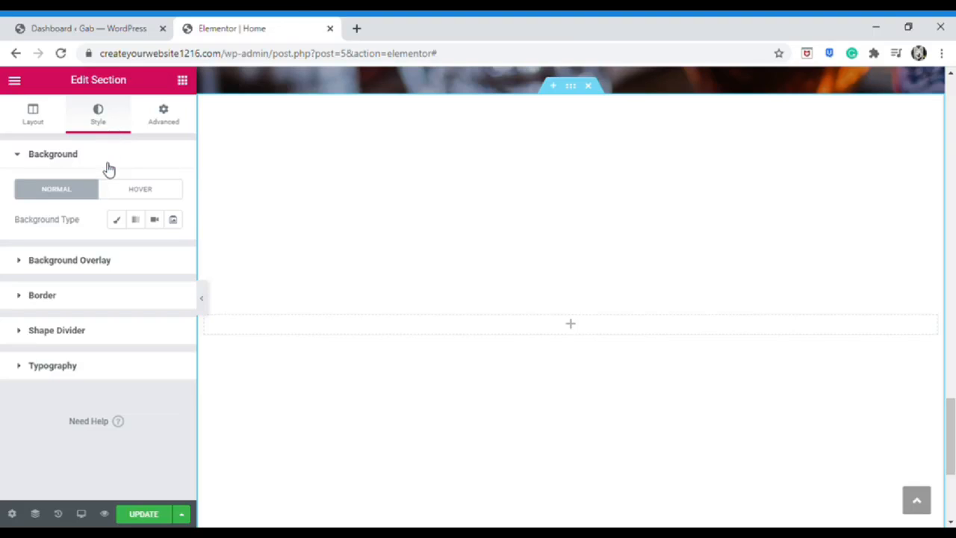
# Upload the banana-leaf image and insert it as the section's classic background image
pyautogui.click(117, 221)
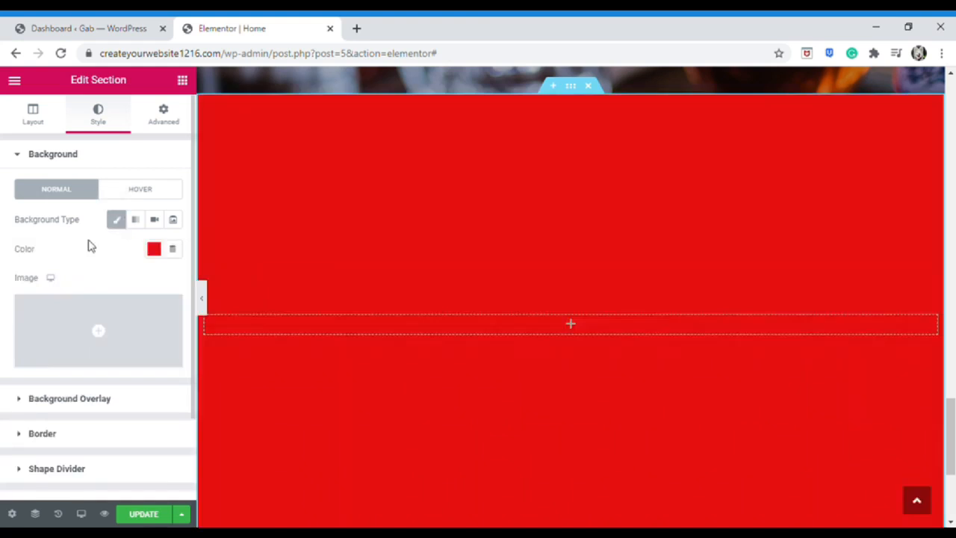
pyautogui.click(104, 340)
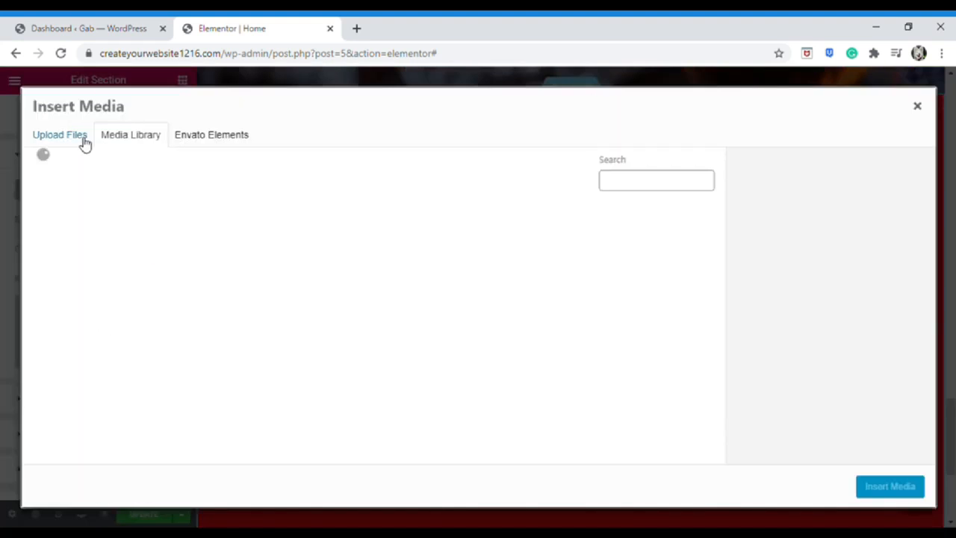
pyautogui.click(83, 141)
pyautogui.click(464, 315)
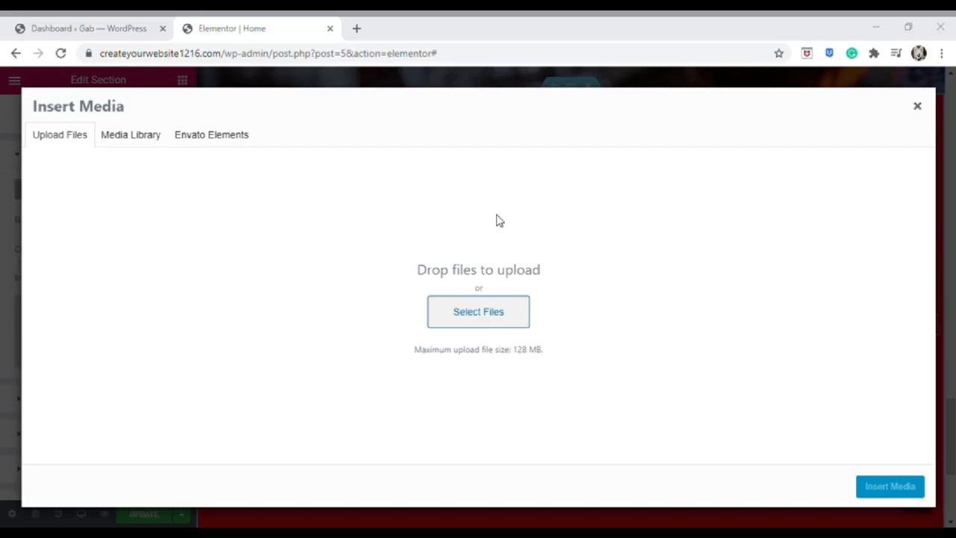
pyautogui.click(731, 513)
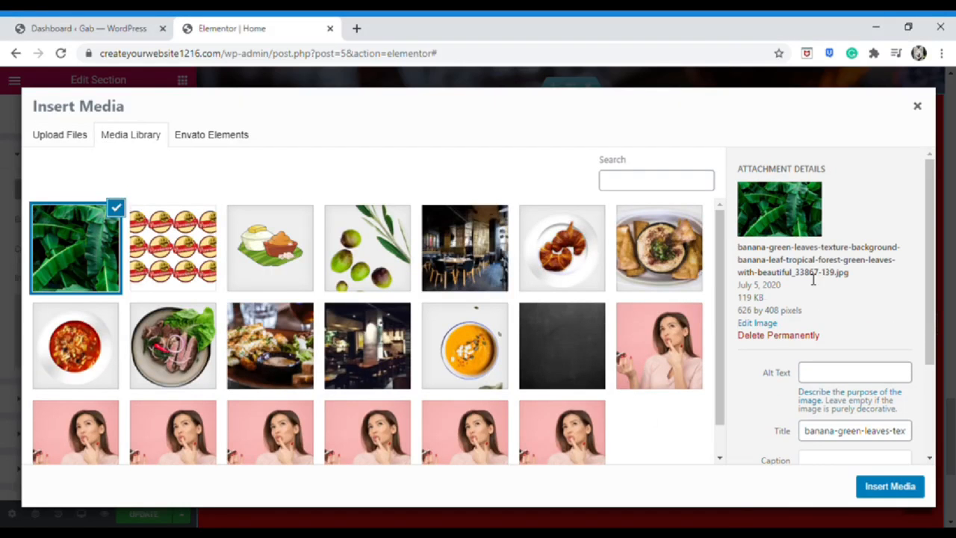
pyautogui.click(877, 490)
pyautogui.scroll(1, 634, 353)
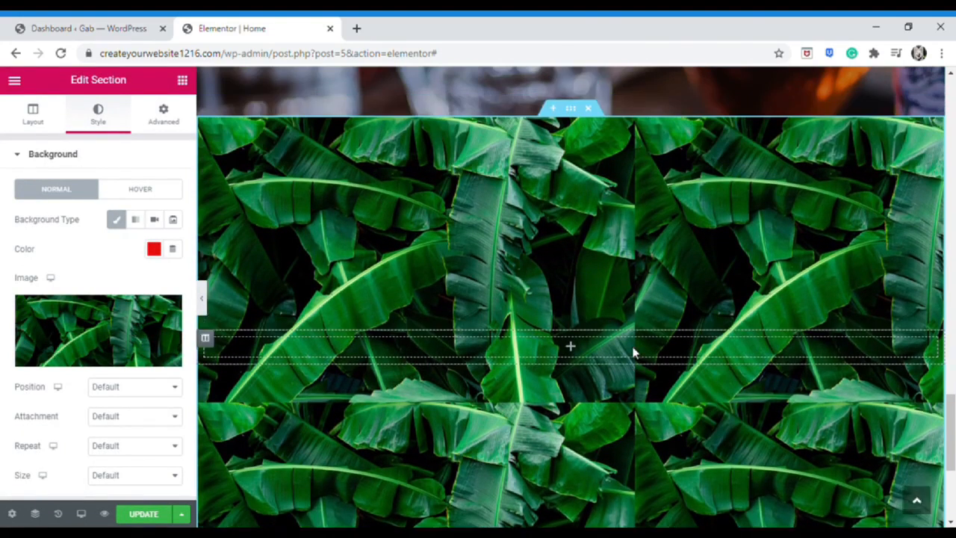
# Set the banana-leaf background to Center Left position, Fixed attachment and Cover size
pyautogui.scroll(-1, 634, 358)
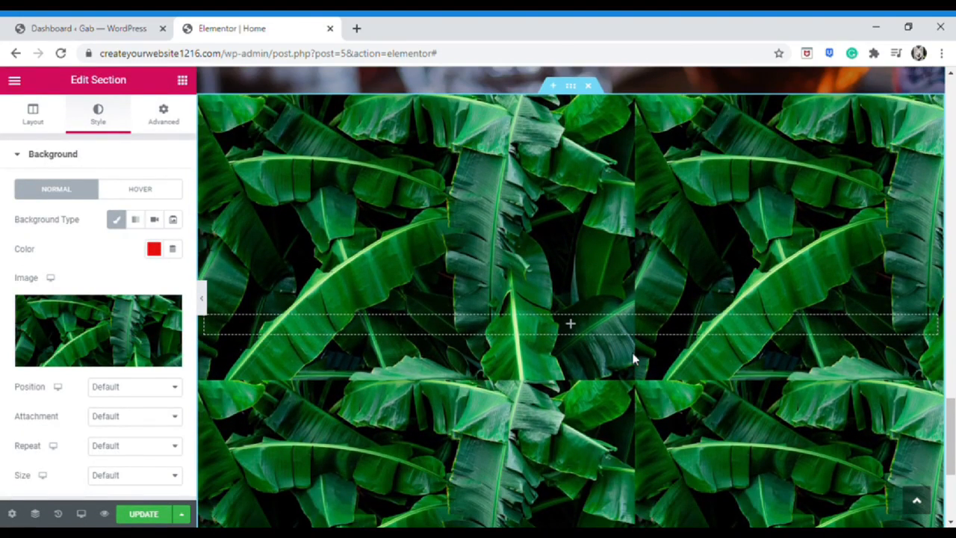
pyautogui.scroll(1, 633, 359)
pyautogui.scroll(-2, 598, 358)
pyautogui.scroll(1, 554, 358)
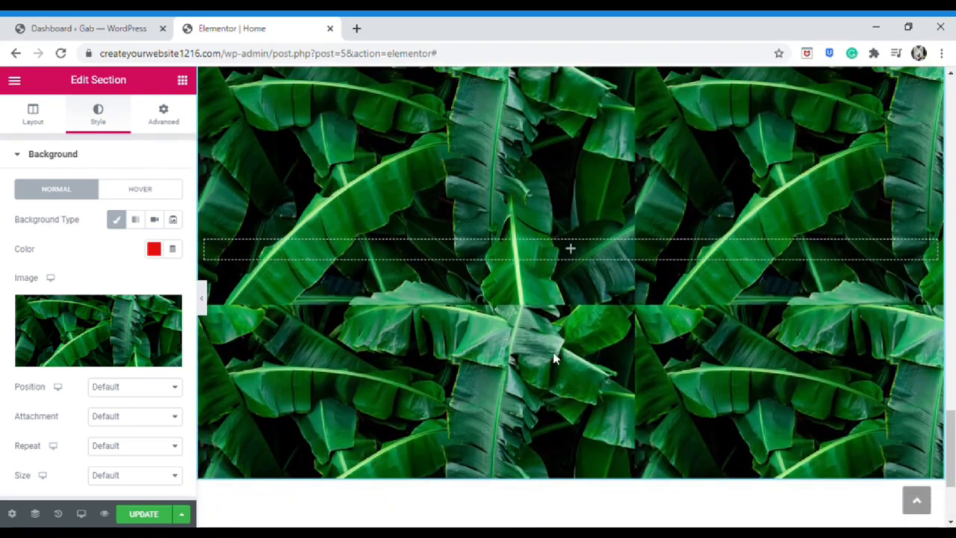
pyautogui.scroll(-1, 140, 329)
pyautogui.click(141, 329)
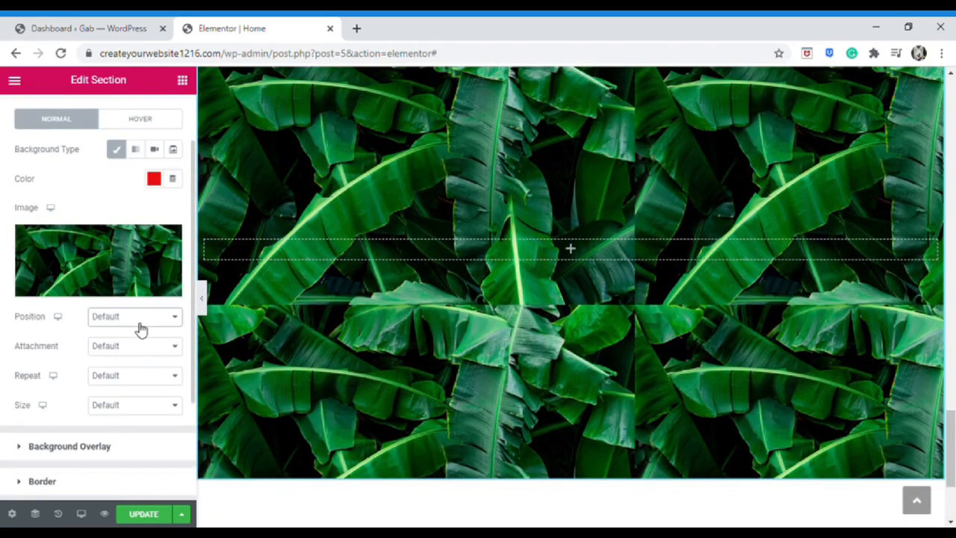
pyautogui.click(139, 351)
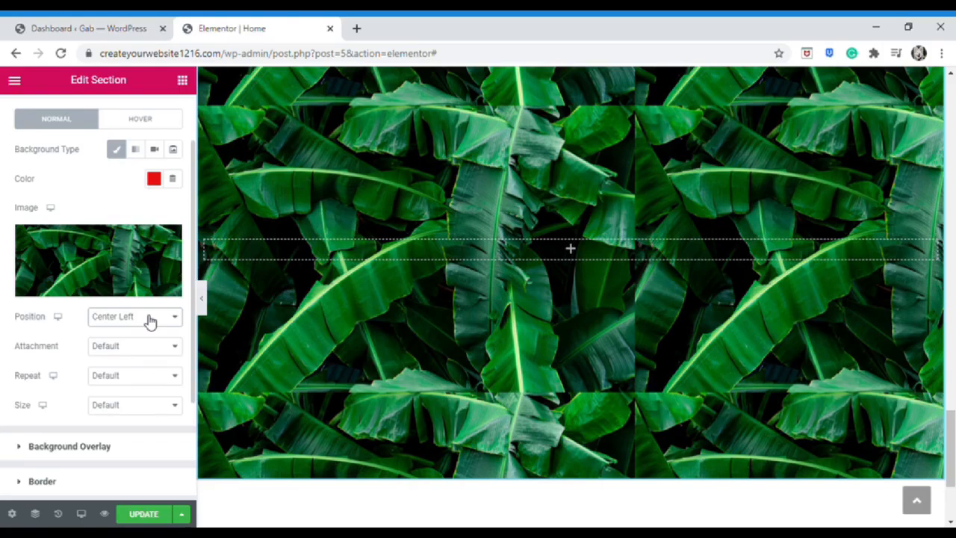
pyautogui.click(142, 415)
pyautogui.click(133, 444)
# Hide the editing panel to preview the leafy section full width, then restore it
pyautogui.scroll(-1, 247, 391)
pyautogui.scroll(2, 247, 390)
pyautogui.scroll(-1, 248, 390)
pyautogui.scroll(-2, 436, 261)
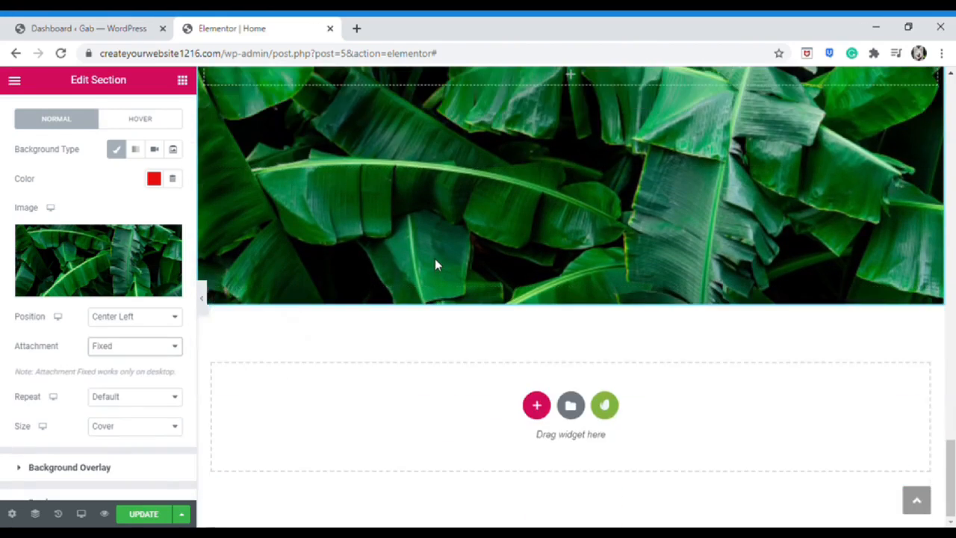
pyautogui.scroll(4, 435, 264)
pyautogui.scroll(-2, 437, 271)
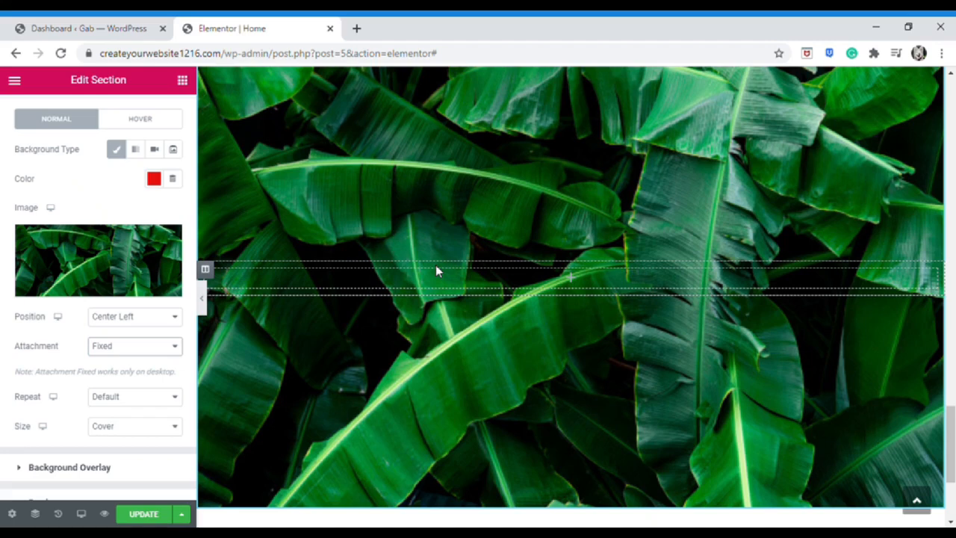
pyautogui.click(201, 298)
pyautogui.scroll(2, 352, 299)
pyautogui.scroll(-2, 352, 298)
pyautogui.scroll(4, 352, 310)
pyautogui.scroll(-4, 352, 309)
pyautogui.click(6, 298)
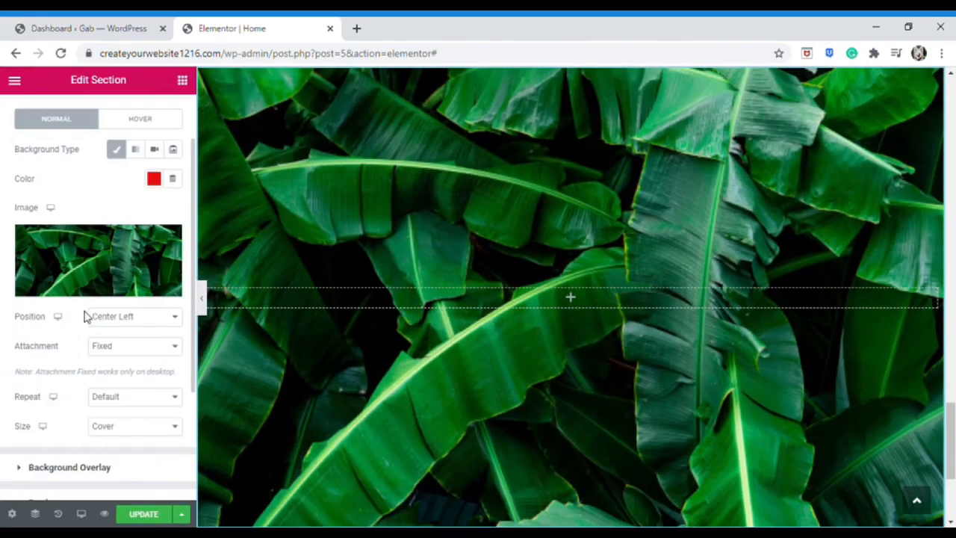
pyautogui.scroll(-2, 100, 344)
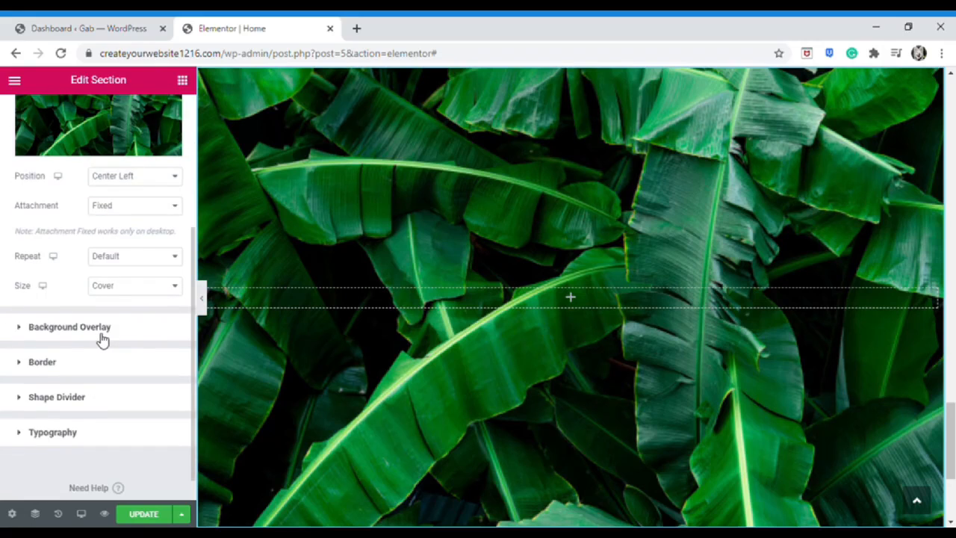
pyautogui.click(99, 338)
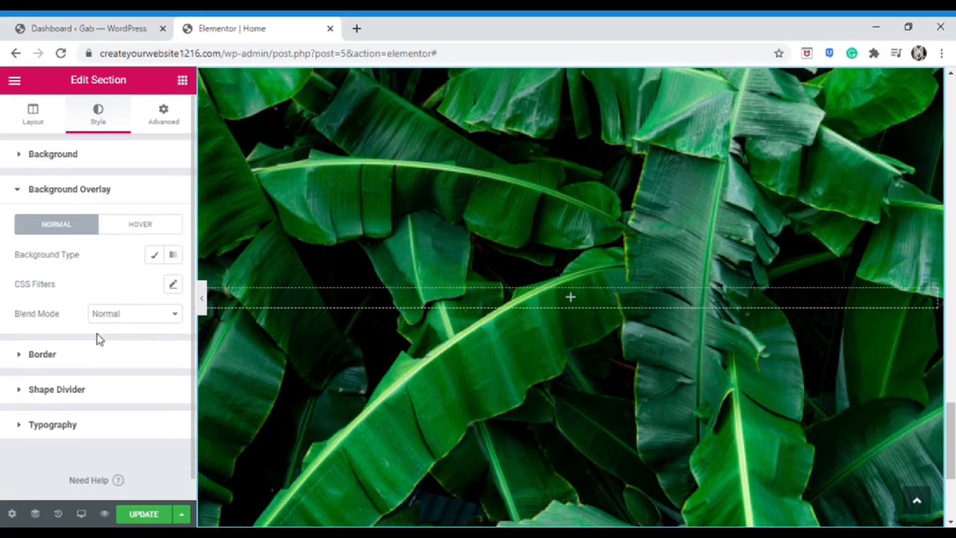
# Add a classic black overlay at about 0.5 opacity and drop a heading into the section
pyautogui.click(155, 256)
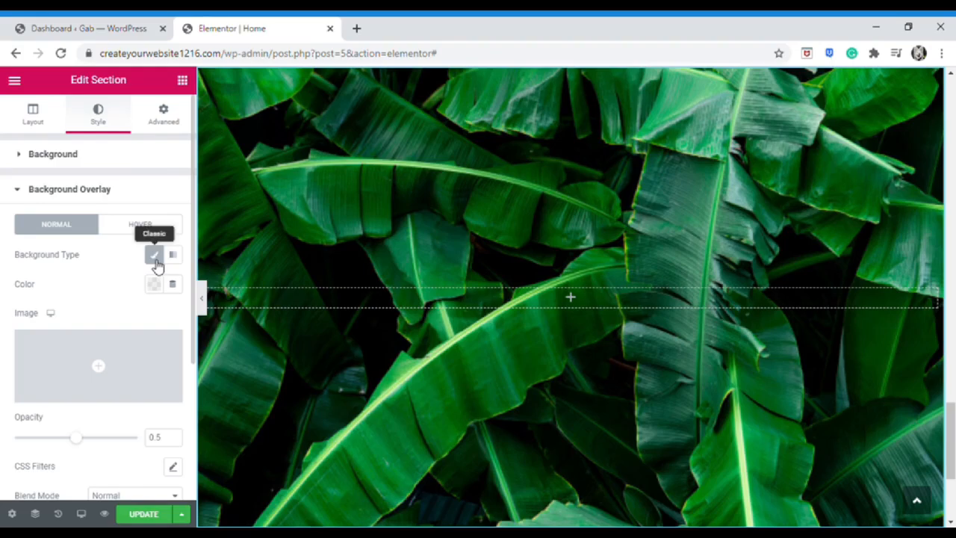
pyautogui.click(154, 284)
pyautogui.click(196, 318)
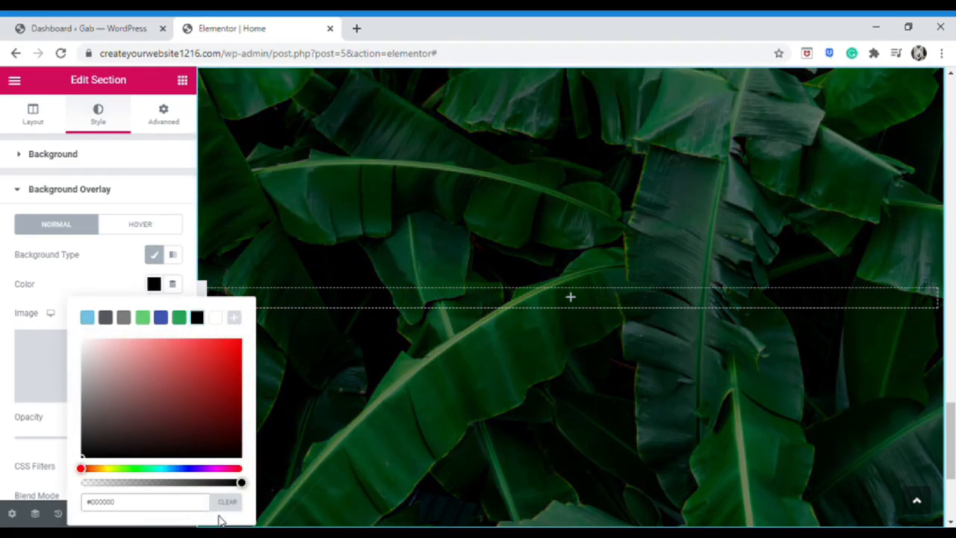
pyautogui.moveTo(247, 483); pyautogui.dragTo(200, 493)
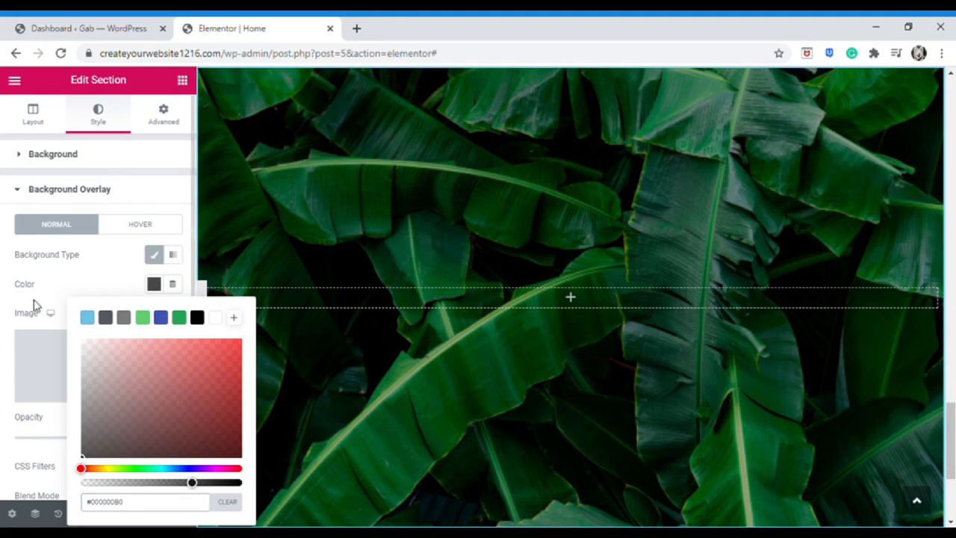
pyautogui.click(64, 297)
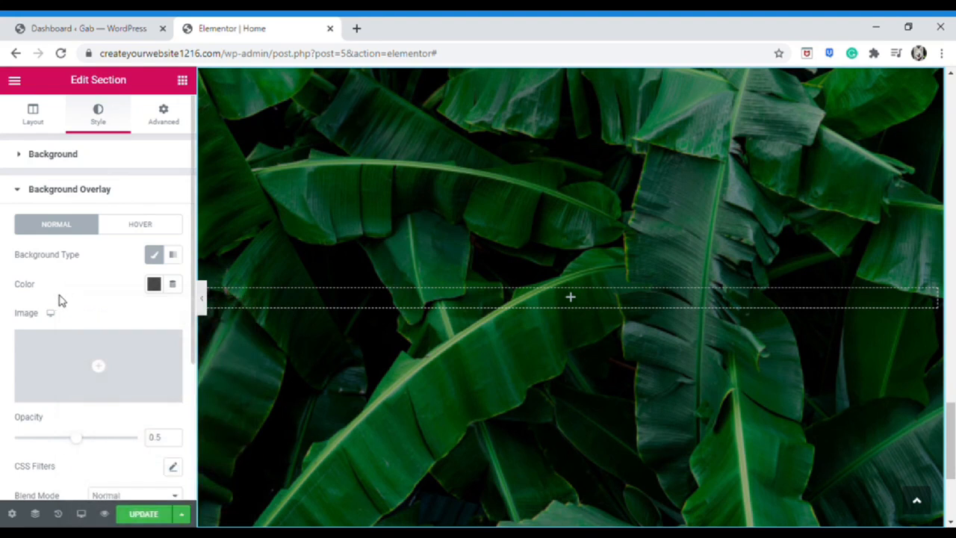
pyautogui.click(182, 80)
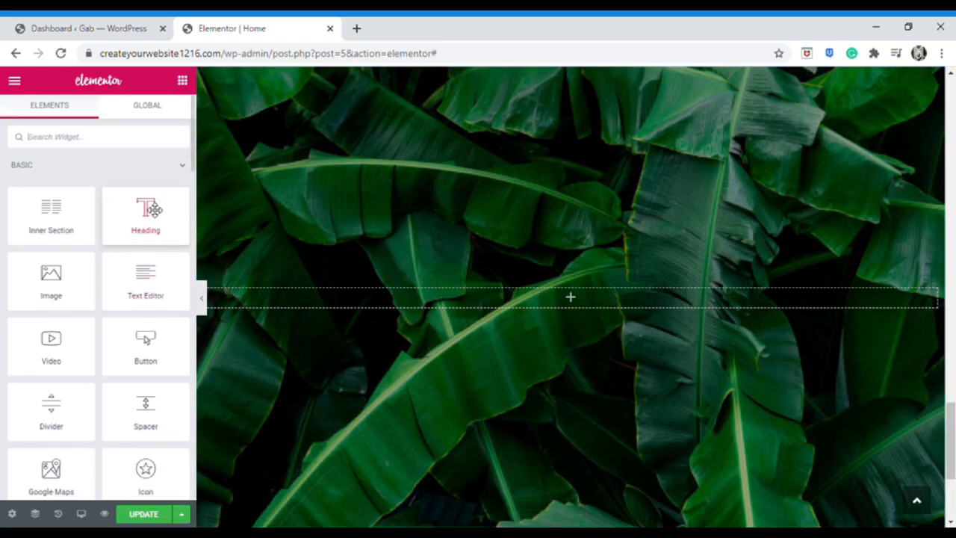
pyautogui.moveTo(156, 236); pyautogui.dragTo(393, 304)
# Retype the heading as Hello World and make its text white
pyautogui.tripleClick(120, 212)
pyautogui.write('Hello Worl')
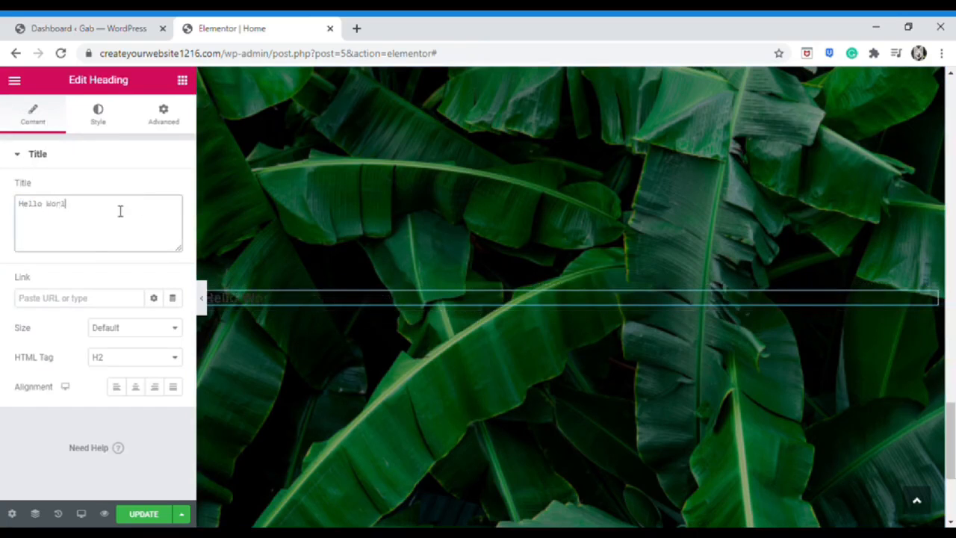
pyautogui.click(98, 115)
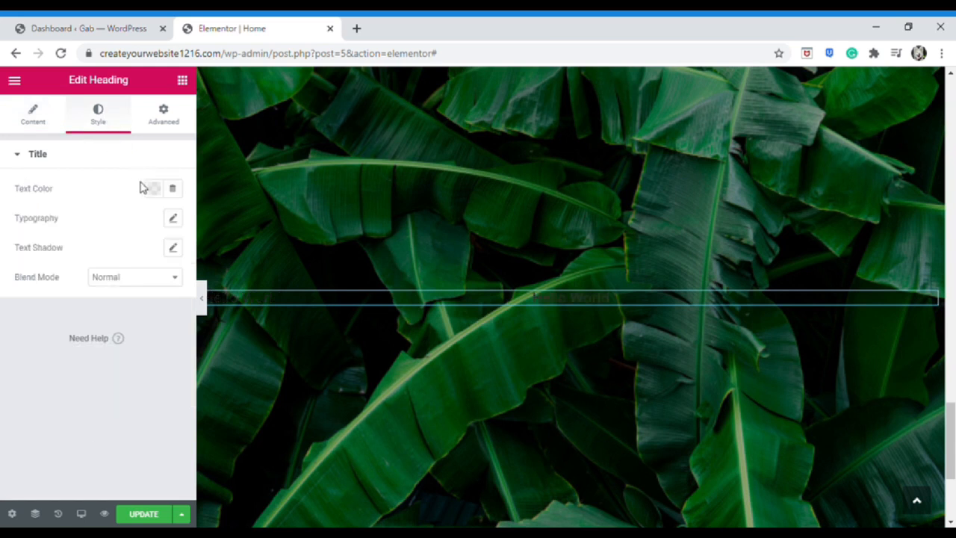
pyautogui.click(153, 188)
pyautogui.click(215, 221)
# Set the heading typography to Autour One at size about 101
pyautogui.click(60, 291)
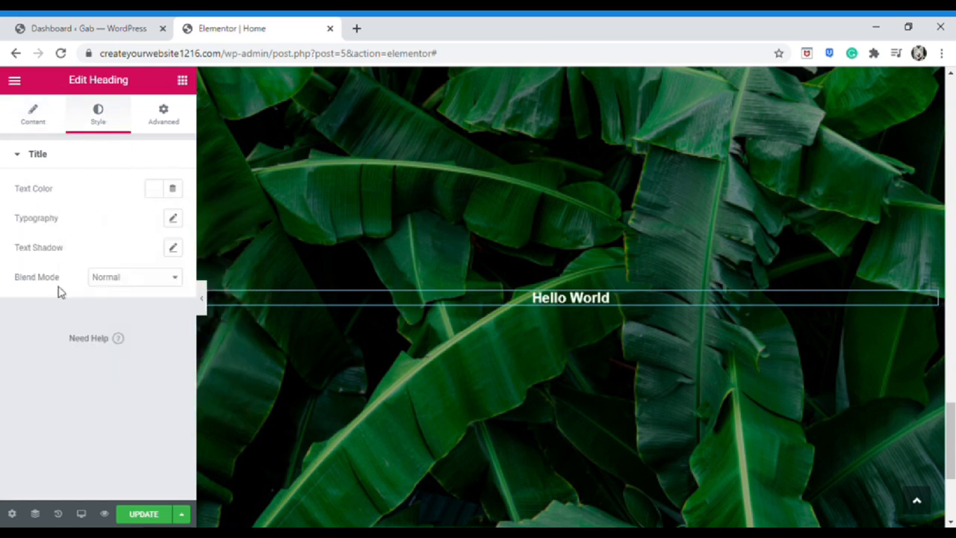
pyautogui.click(173, 217)
pyautogui.click(125, 256)
pyautogui.click(135, 359)
pyautogui.click(125, 255)
pyautogui.scroll(-20, 130, 373)
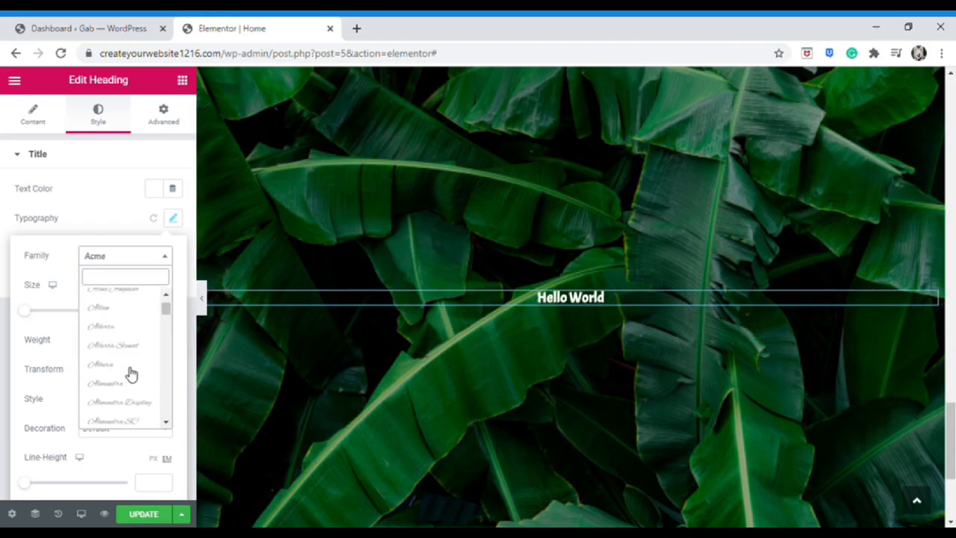
pyautogui.click(142, 364)
pyautogui.moveTo(25, 310); pyautogui.dragTo(78, 310)
pyautogui.scroll(-2, 94, 348)
# Try different heading weights, font styles and a line-through decoration
pyautogui.click(125, 280)
pyautogui.click(124, 296)
pyautogui.click(126, 281)
pyautogui.click(129, 339)
pyautogui.click(130, 339)
pyautogui.click(129, 363)
pyautogui.click(130, 340)
pyautogui.click(134, 356)
pyautogui.click(133, 369)
pyautogui.click(133, 408)
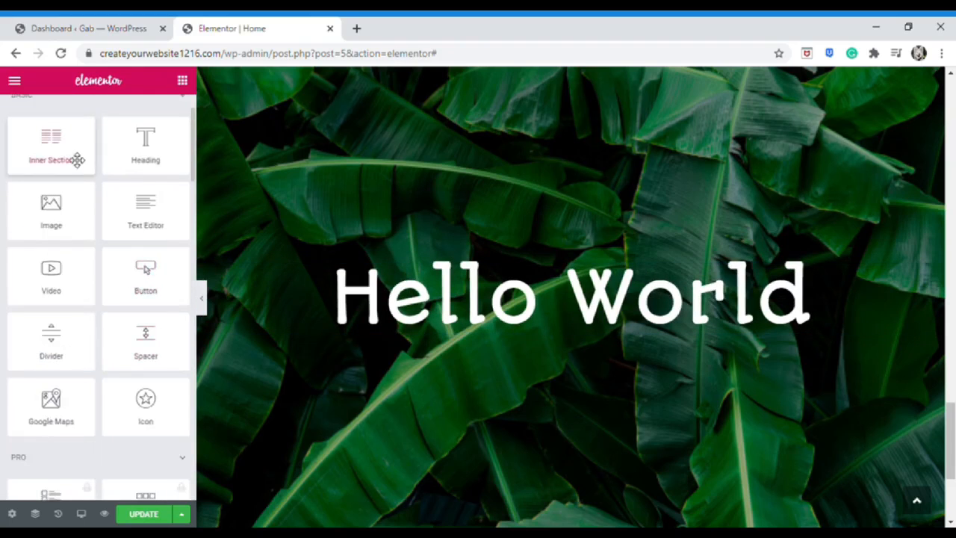
# Add a two-column inner section below the heading with a gem icon above it
pyautogui.moveTo(76, 158); pyautogui.dragTo(509, 382)
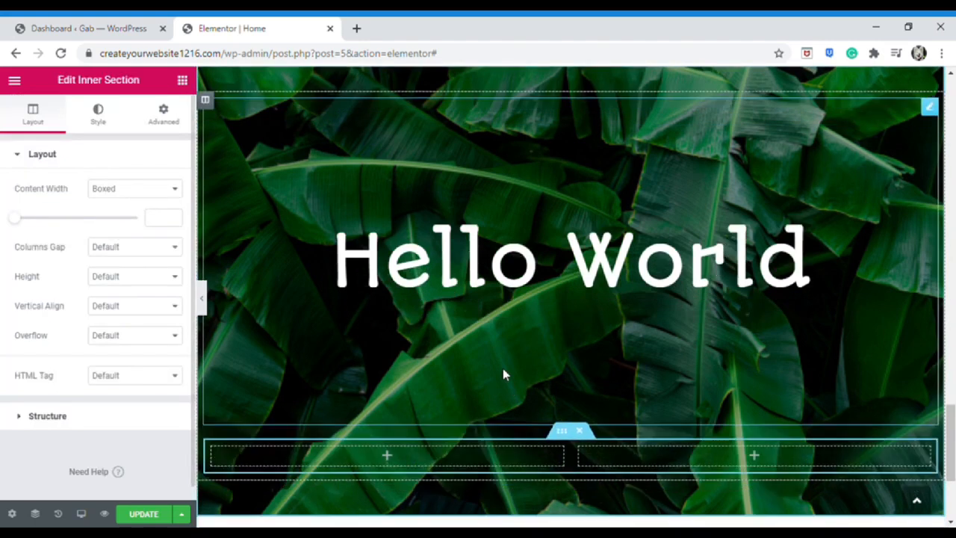
pyautogui.scroll(-1, 502, 368)
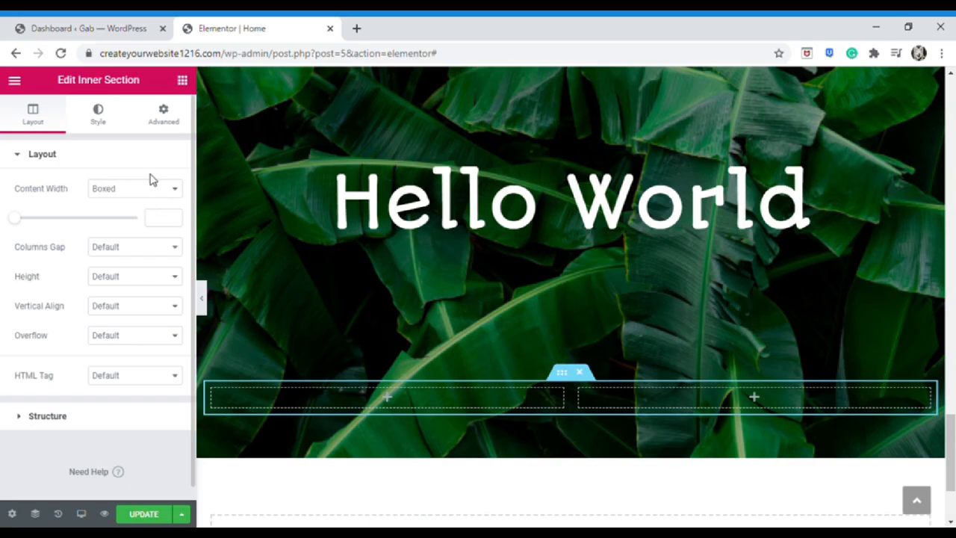
pyautogui.click(182, 80)
pyautogui.moveTo(132, 406); pyautogui.dragTo(516, 325)
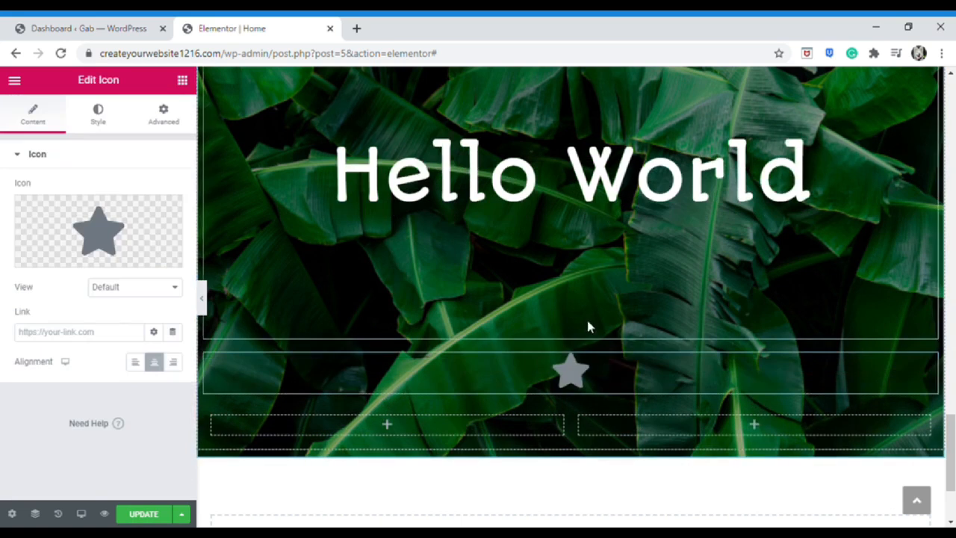
pyautogui.moveTo(163, 218)
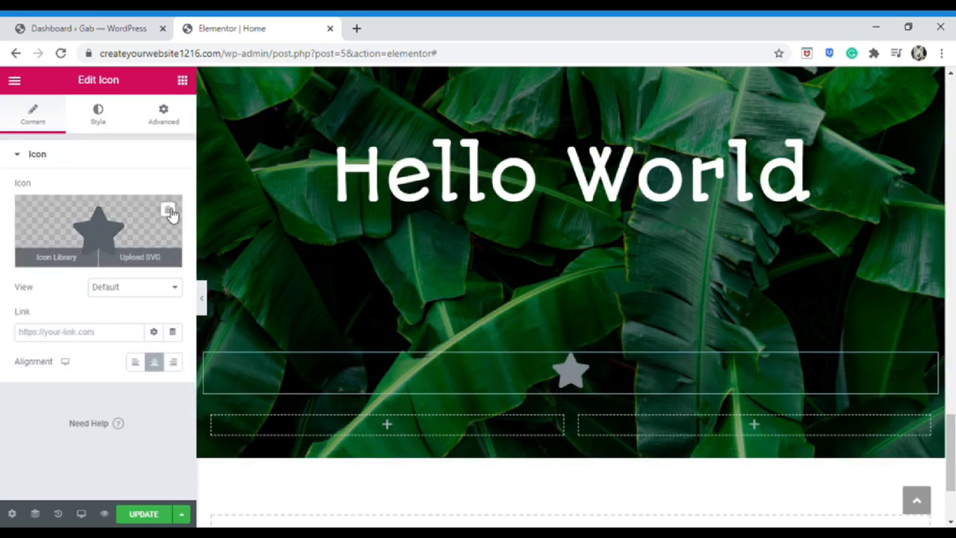
pyautogui.click(171, 214)
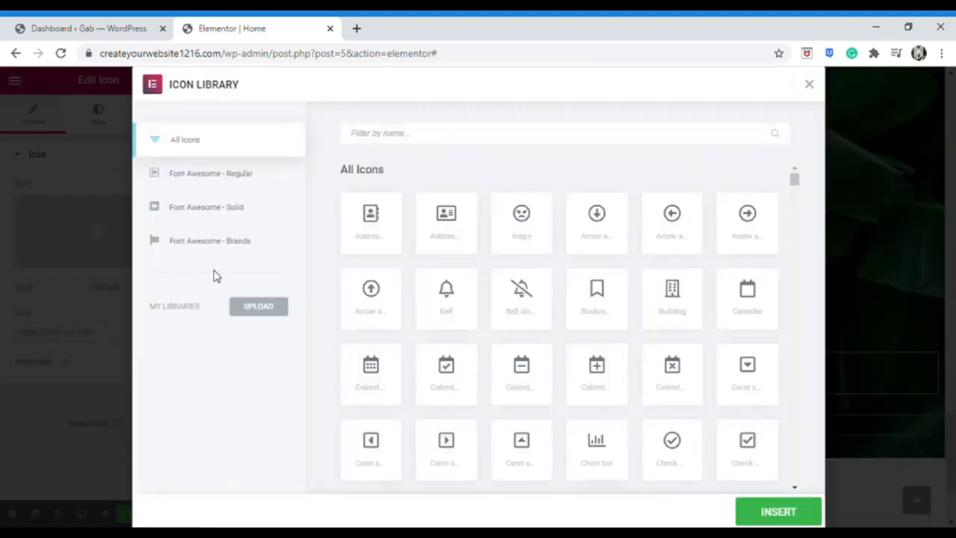
pyautogui.scroll(-10, 538, 311)
pyautogui.doubleClick(522, 418)
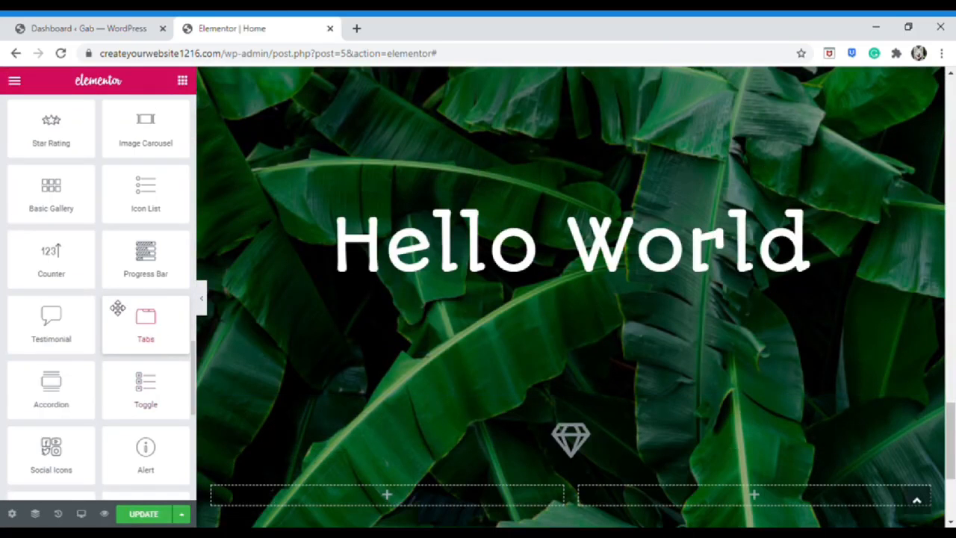
# Drop a counter widget into the right inner column
pyautogui.moveTo(74, 277); pyautogui.dragTo(668, 502)
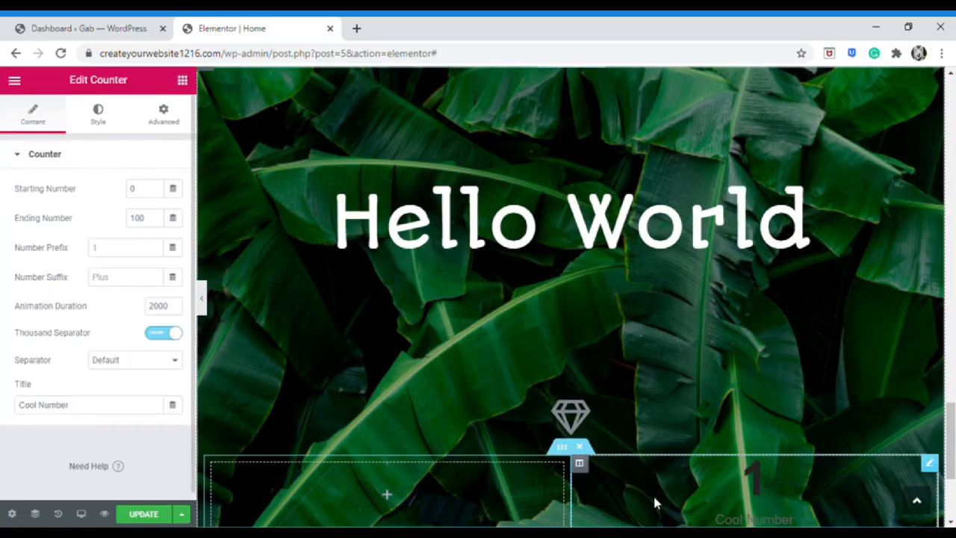
pyautogui.scroll(-3, 713, 436)
pyautogui.scroll(2, 724, 425)
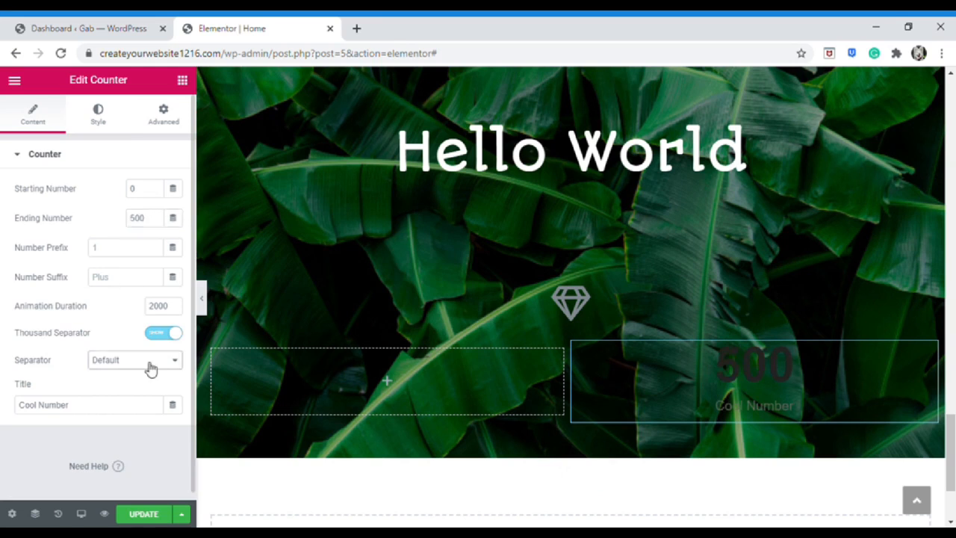
# Give the 500 counter a Bounce In entrance animation after trying Fade In and Zoom In Down
pyautogui.click(98, 114)
pyautogui.click(162, 116)
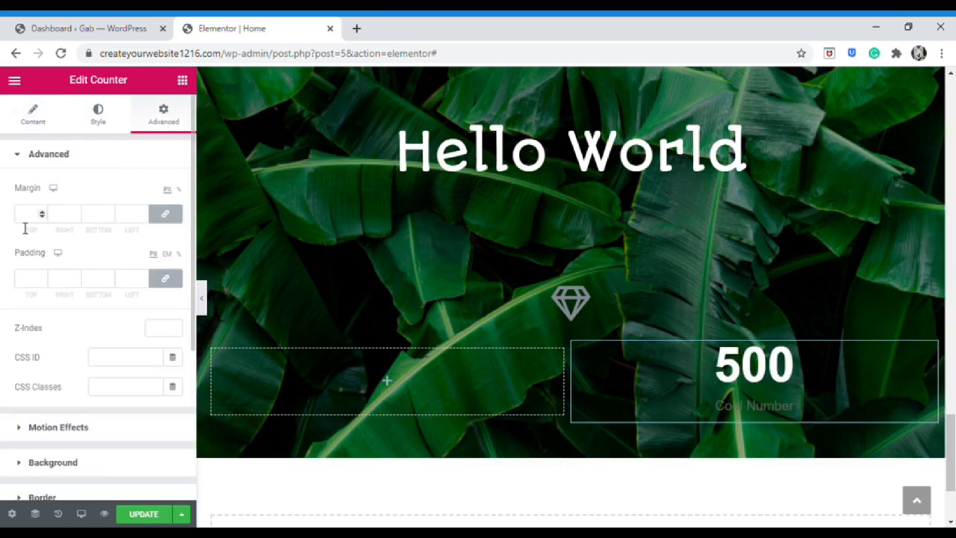
pyautogui.scroll(-1, 89, 336)
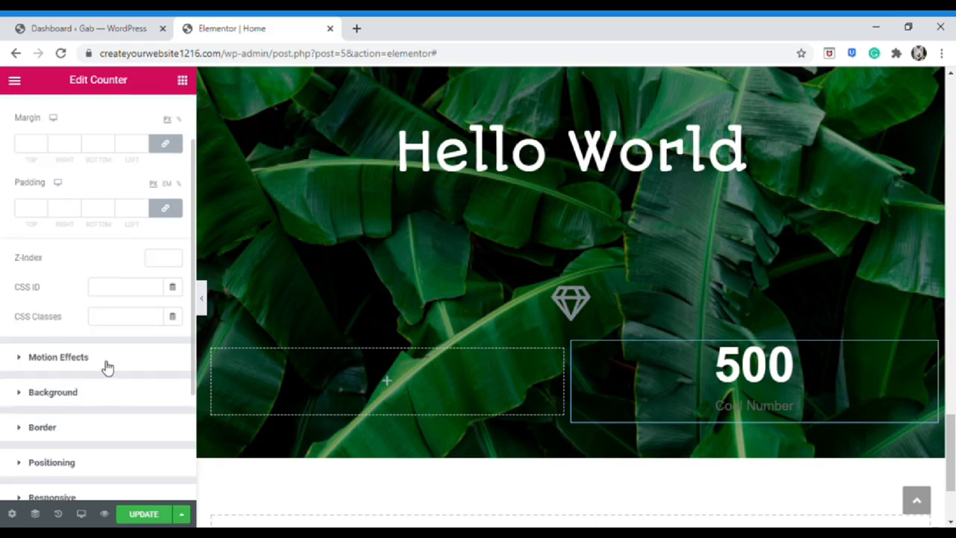
pyautogui.click(105, 361)
pyautogui.click(119, 251)
pyautogui.click(112, 326)
pyautogui.click(116, 251)
pyautogui.scroll(-1, 106, 395)
pyautogui.click(106, 378)
pyautogui.click(109, 252)
pyautogui.click(96, 404)
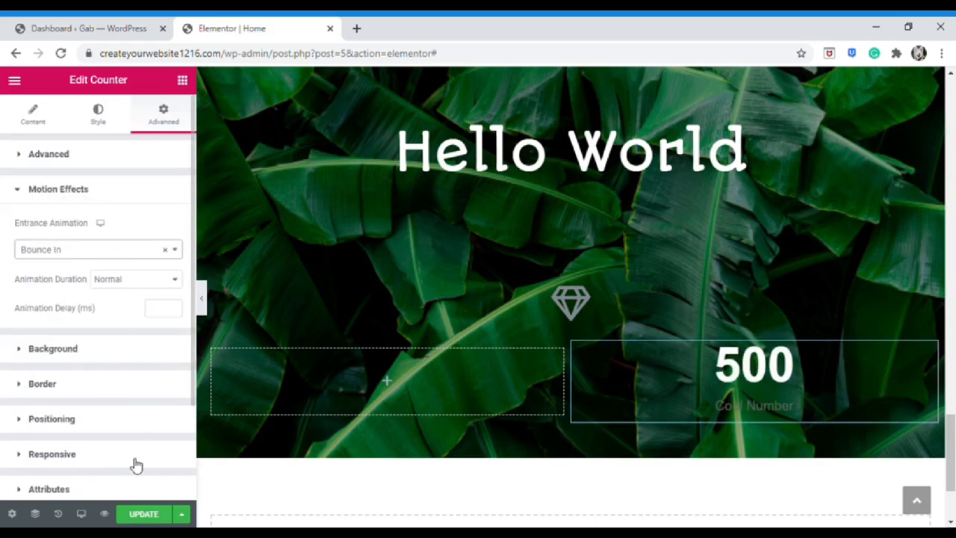
# Preview the page changes in a new tab, then return to the editor
pyautogui.click(105, 514)
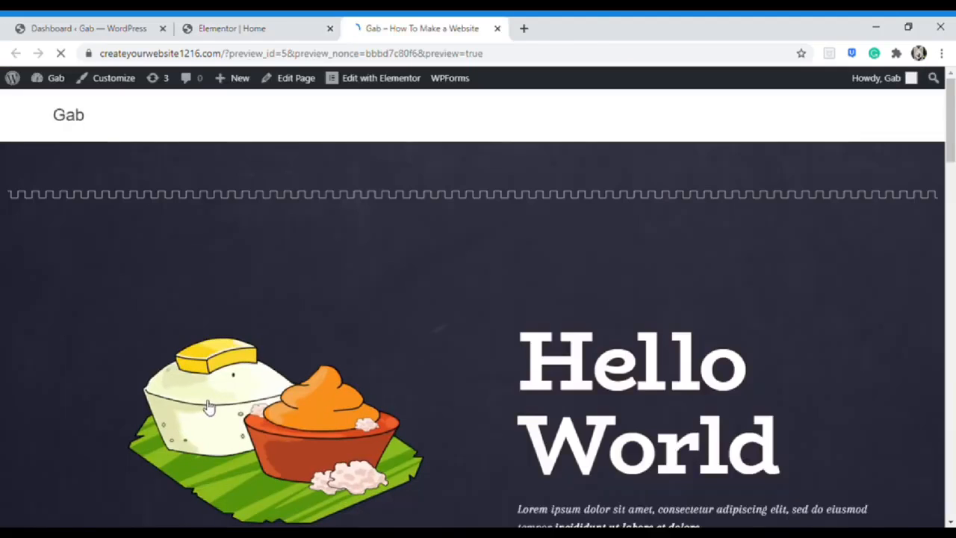
pyautogui.scroll(-15, 504, 355)
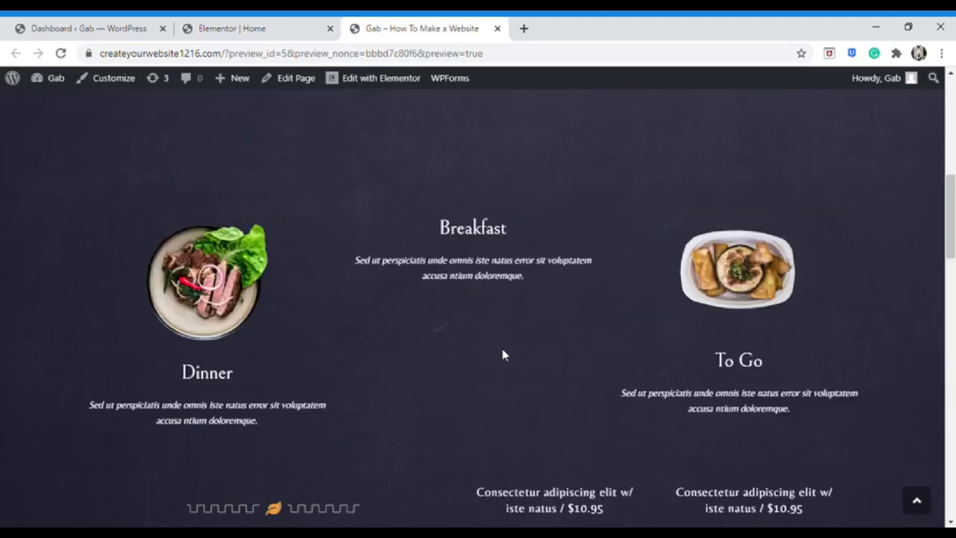
pyautogui.scroll(-2, 515, 351)
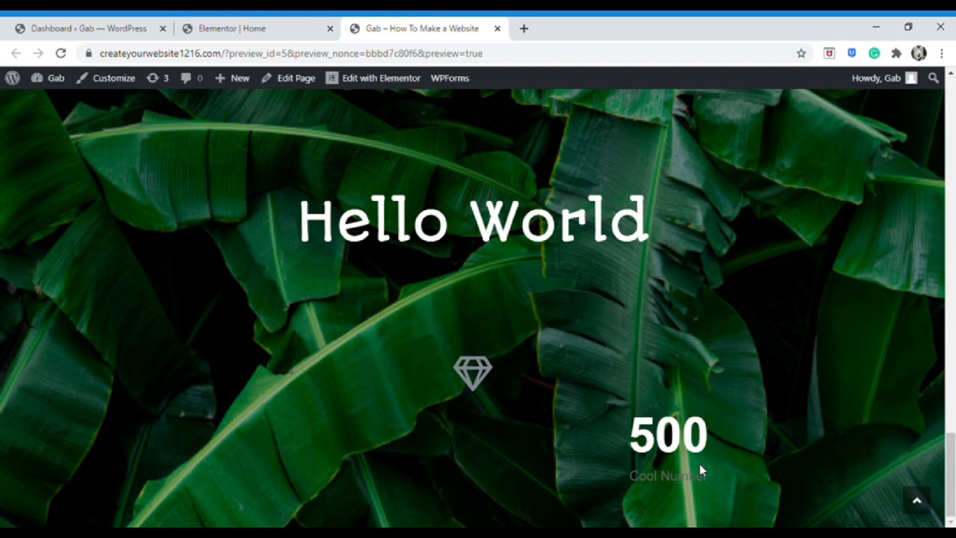
pyautogui.click(254, 29)
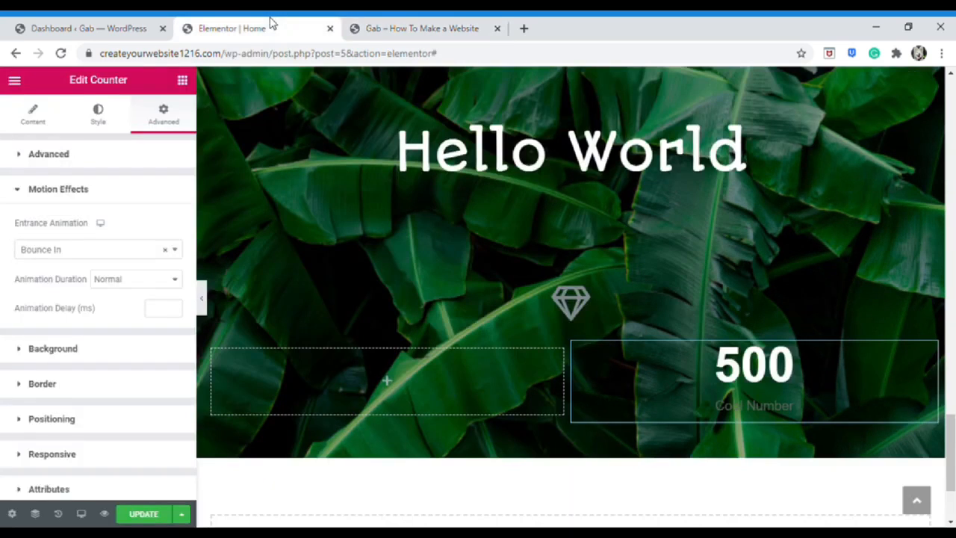
# Change the counter's entrance animation to Light Speed In
pyautogui.click(127, 251)
pyautogui.scroll(-6, 97, 390)
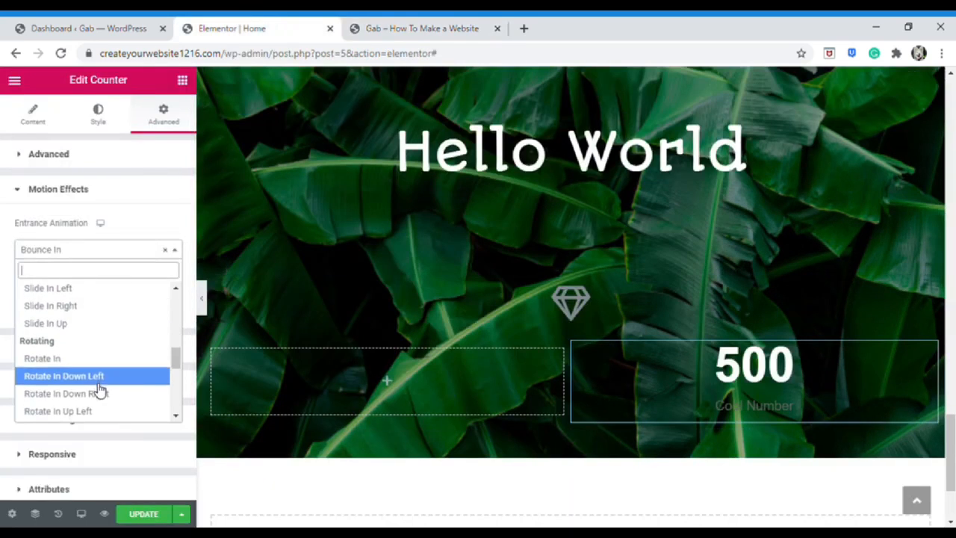
pyautogui.click(101, 381)
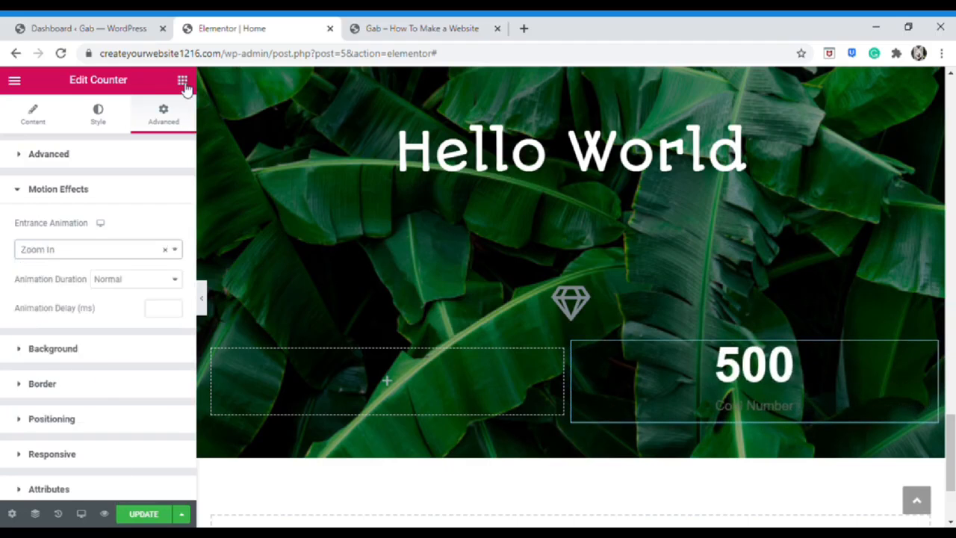
pyautogui.click(183, 82)
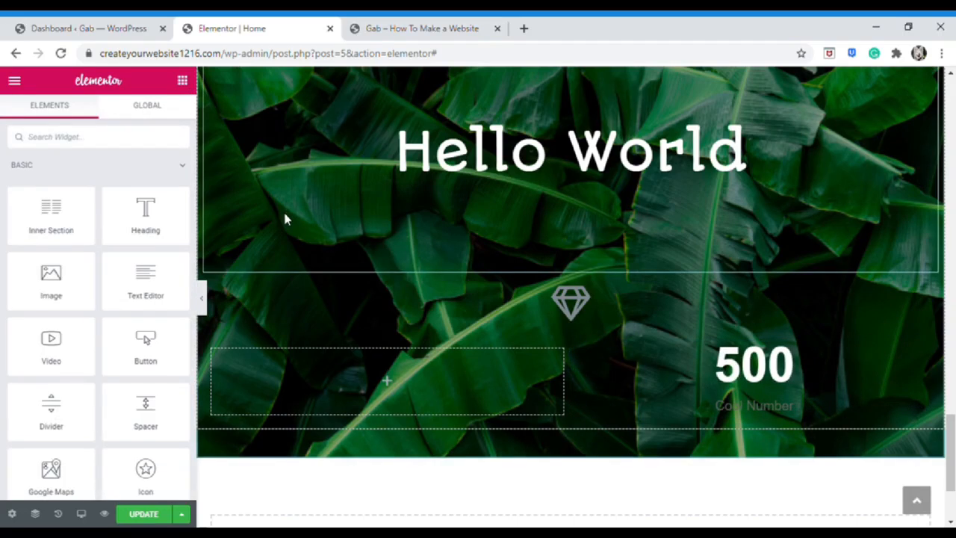
# Update the Home page to store the Hello World section with its 500 counter
pyautogui.click(156, 514)
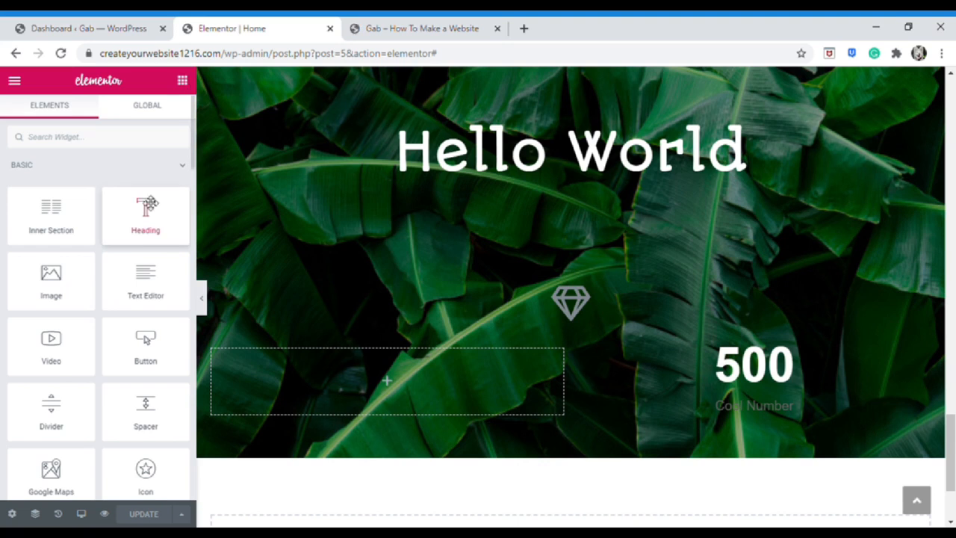
pyautogui.scroll(-1, 145, 202)
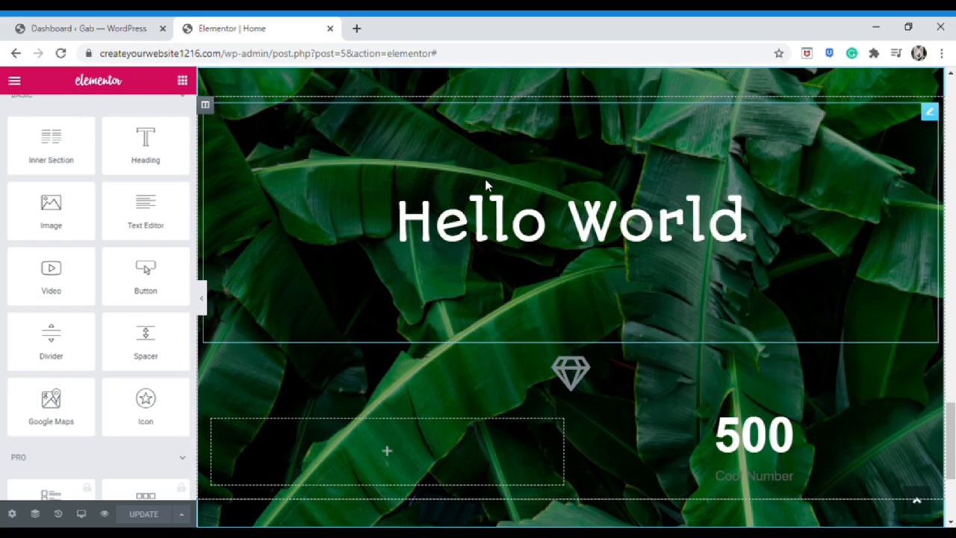
# Preview the Home page at tablet width and scroll through it
pyautogui.click(82, 514)
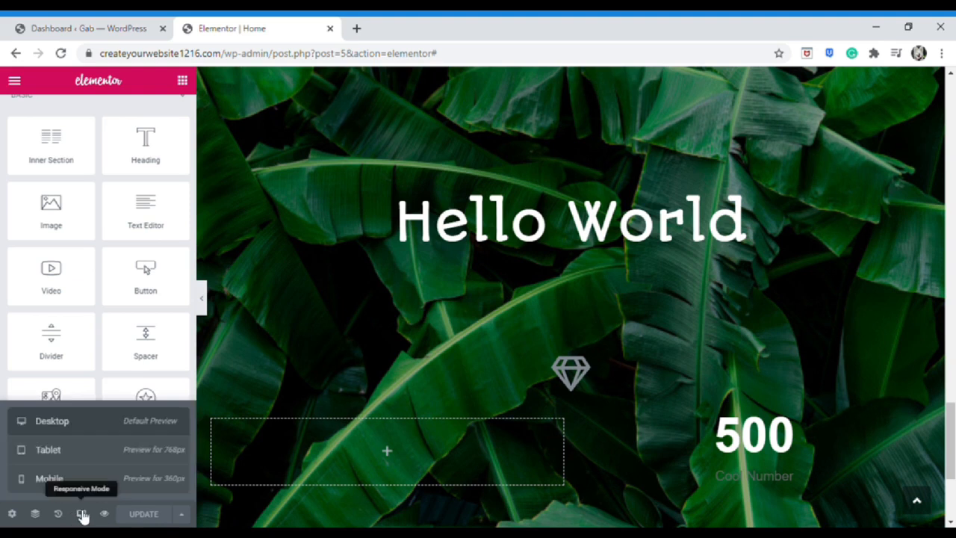
pyautogui.click(113, 452)
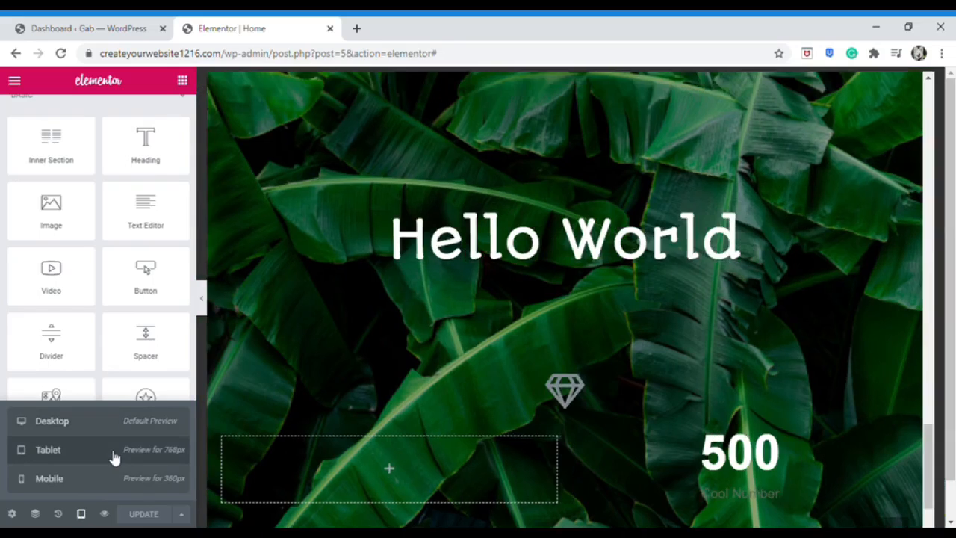
pyautogui.scroll(10, 526, 324)
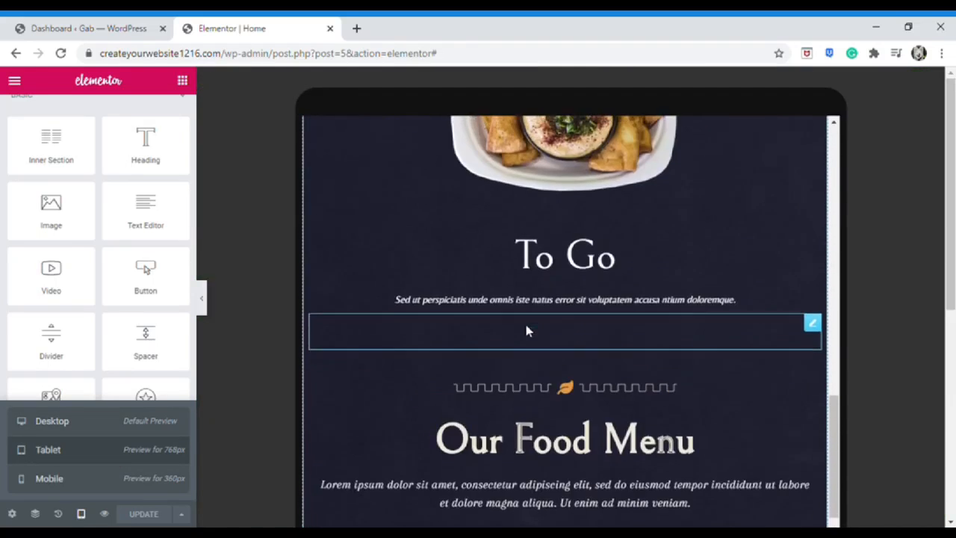
pyautogui.scroll(10, 526, 324)
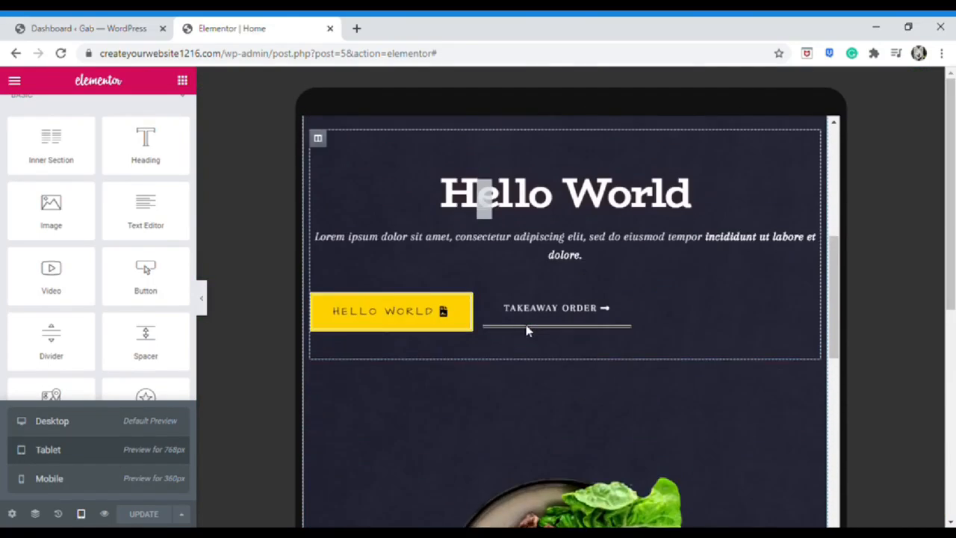
pyautogui.scroll(2, 527, 323)
pyautogui.scroll(-10, 529, 321)
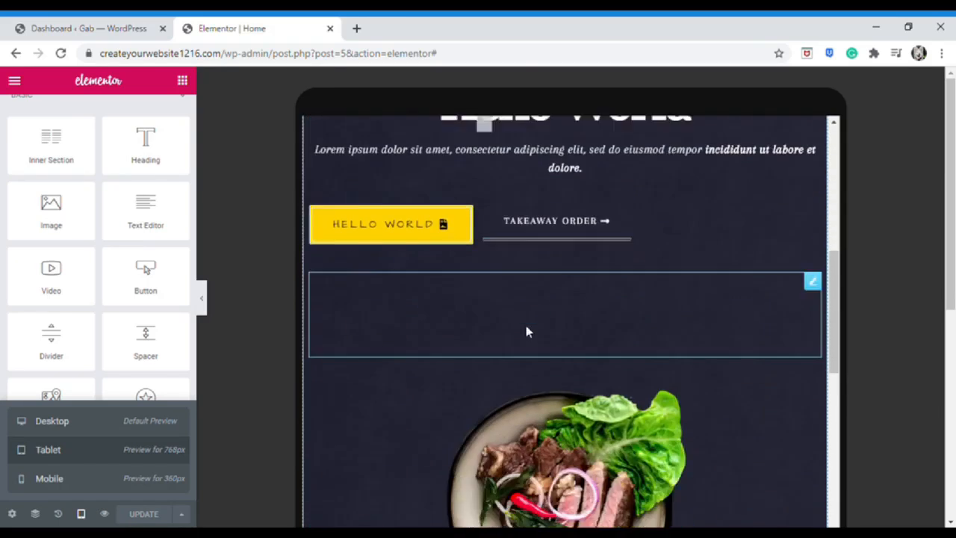
pyautogui.scroll(-5, 496, 345)
# Switch to the 360px mobile preview and scroll to the stacked Hello World heading
pyautogui.click(134, 480)
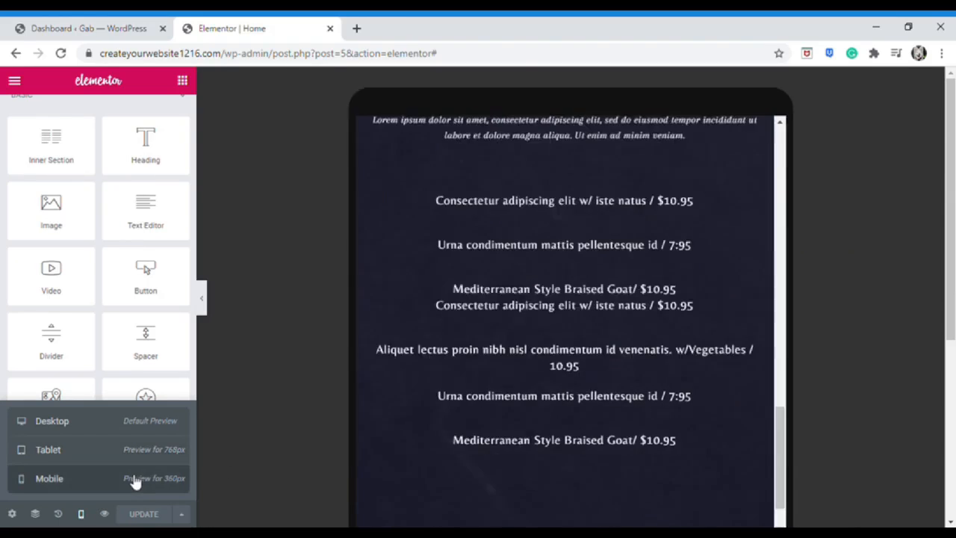
pyautogui.scroll(-10, 493, 368)
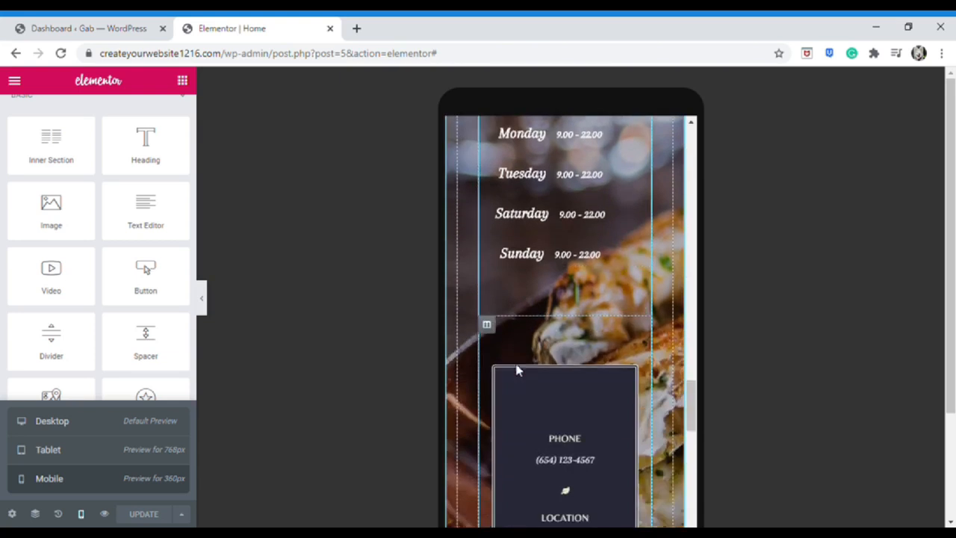
pyautogui.scroll(-10, 528, 370)
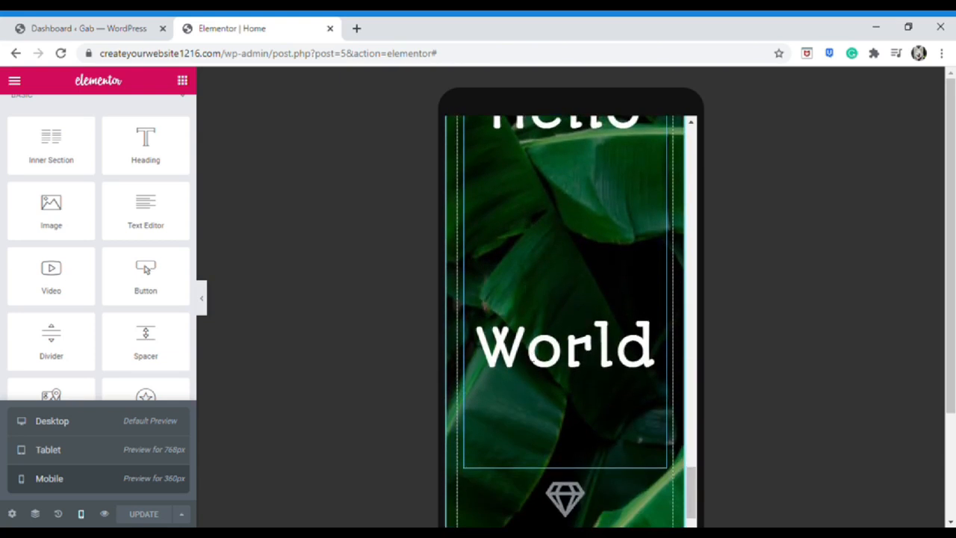
pyautogui.scroll(2, 525, 355)
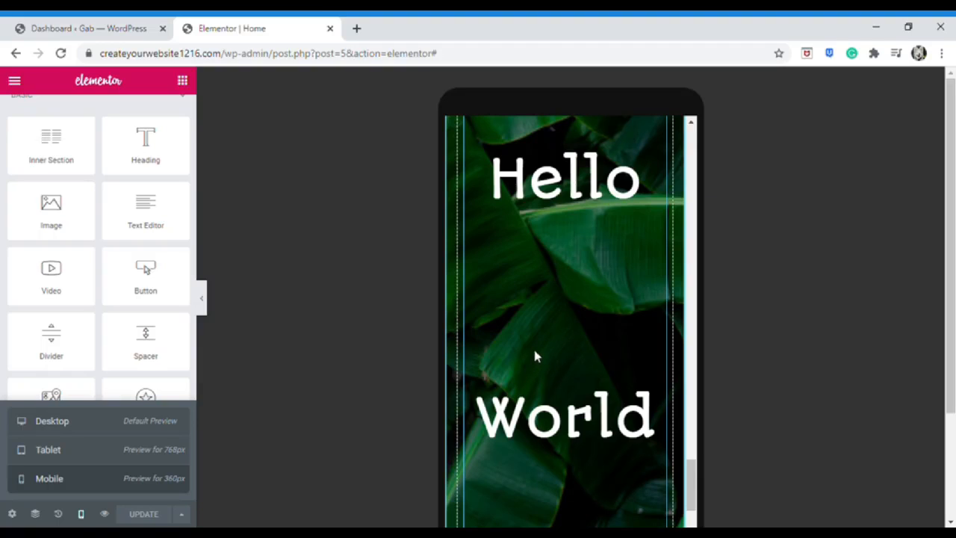
# Select the Hello World heading and open its Style typography settings
pyautogui.click(543, 350)
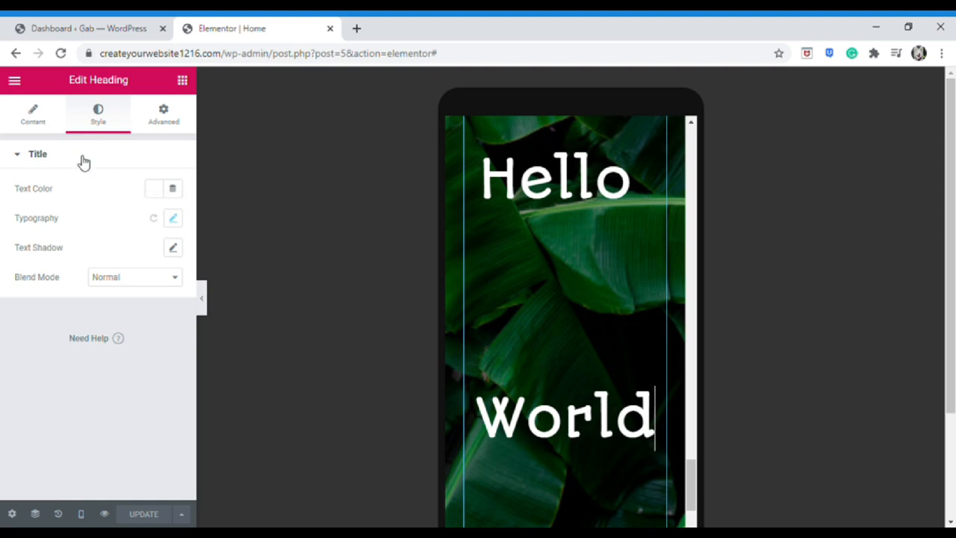
pyautogui.click(53, 122)
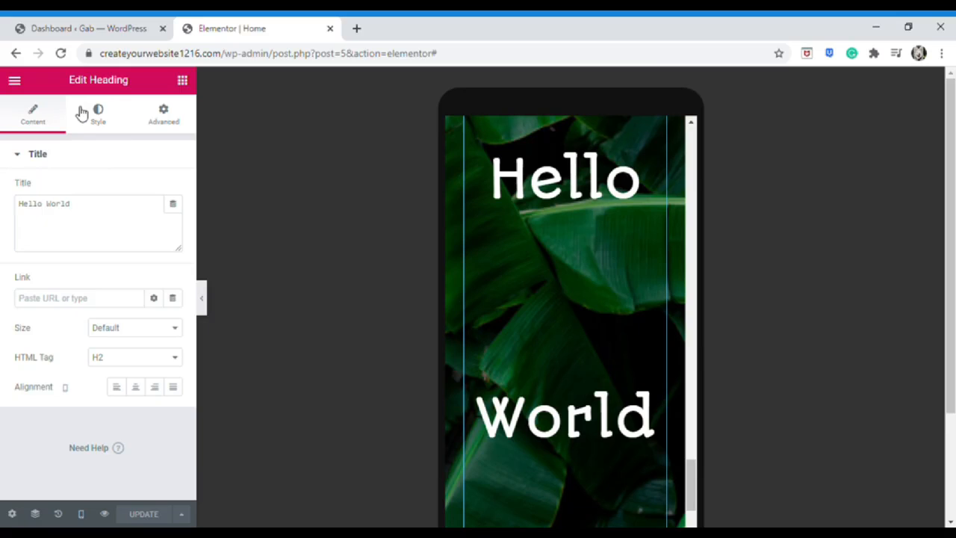
pyautogui.click(82, 112)
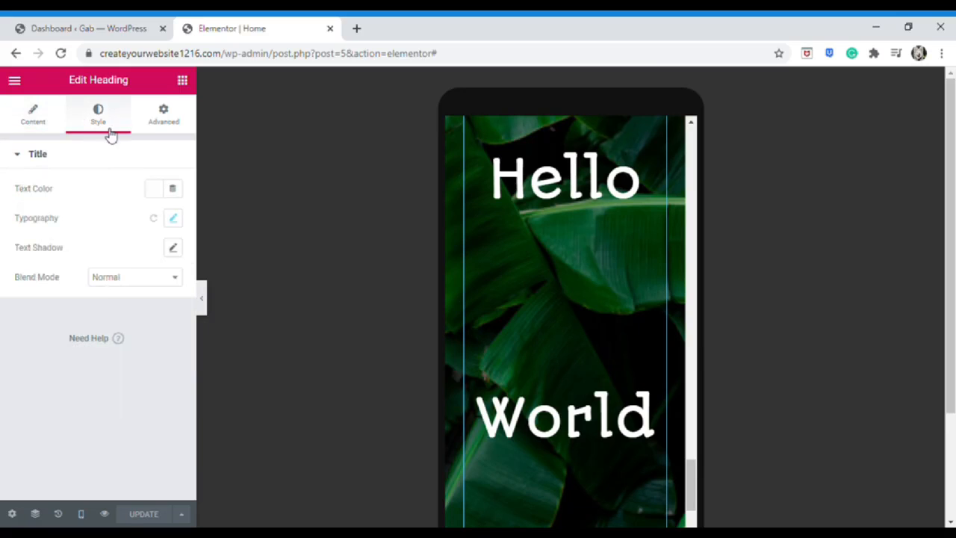
pyautogui.click(176, 220)
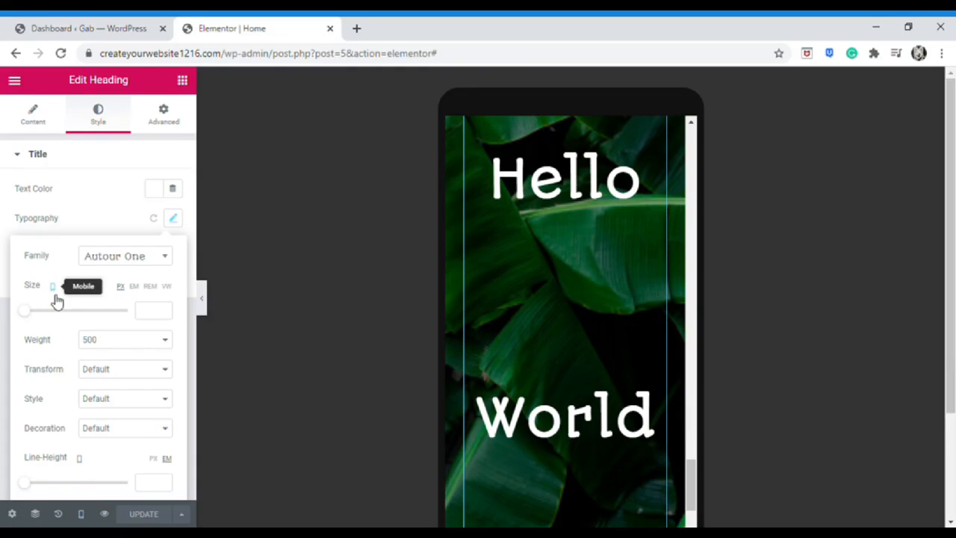
# Drag the heading's mobile font size down to 6px, then return to Desktop preview
pyautogui.moveTo(35, 315)
pyautogui.mouseDown()
pyautogui.moveTo(51, 313)
pyautogui.moveTo(42, 314)
pyautogui.mouseUp()
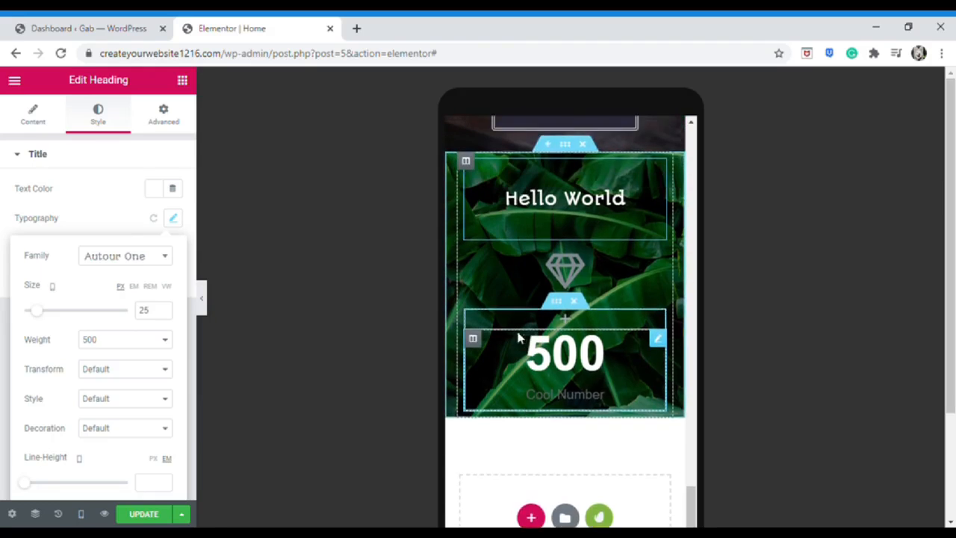
pyautogui.moveTo(40, 318); pyautogui.dragTo(32, 319)
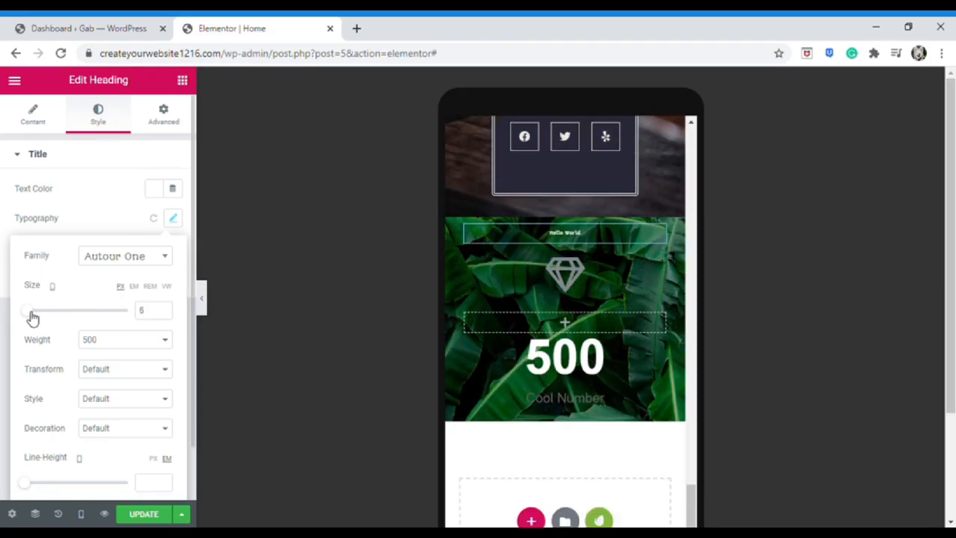
pyautogui.click(82, 514)
pyautogui.click(90, 426)
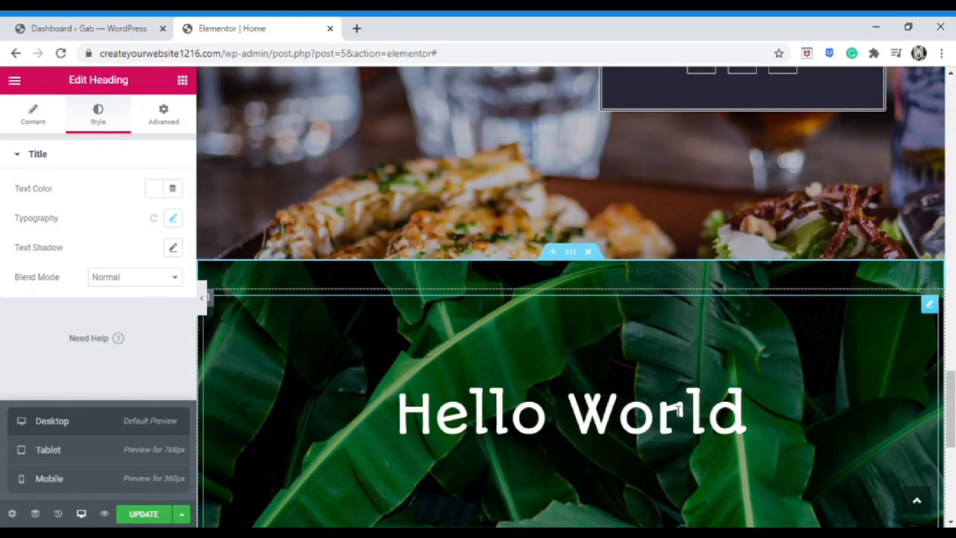
# At phone width, give the heading size 37, weight 400 and line-height 2.3
pyautogui.scroll(-1, 559, 407)
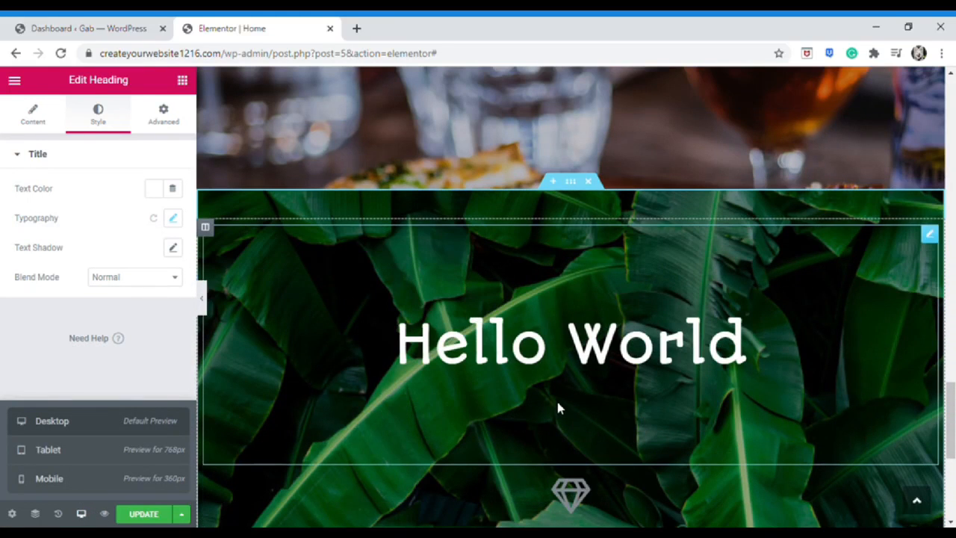
pyautogui.click(92, 485)
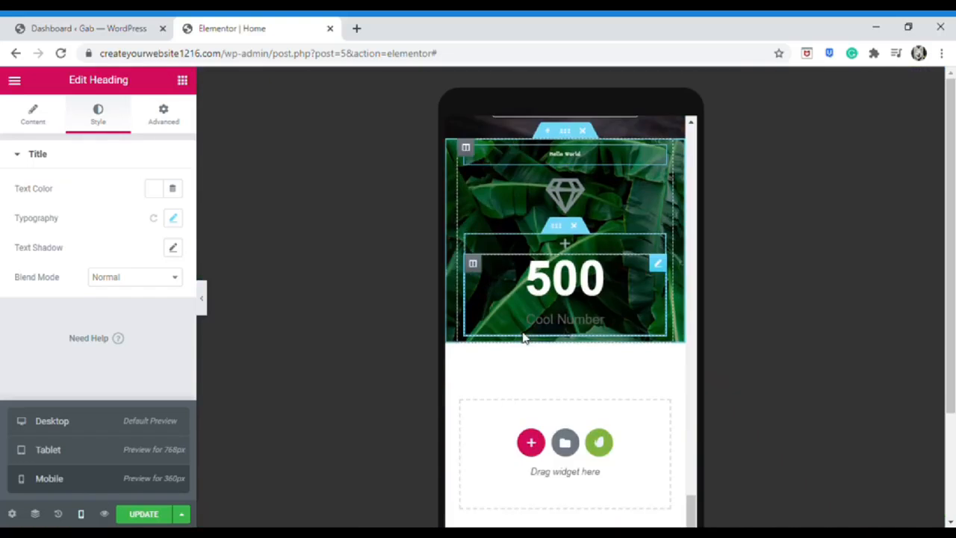
pyautogui.scroll(1, 522, 337)
pyautogui.click(172, 218)
pyautogui.moveTo(29, 311)
pyautogui.mouseDown()
pyautogui.moveTo(52, 316)
pyautogui.moveTo(43, 315)
pyautogui.mouseUp()
pyautogui.click(143, 340)
pyautogui.click(111, 429)
pyautogui.click(125, 340)
pyautogui.click(112, 391)
pyautogui.click(122, 399)
pyautogui.scroll(-1, 119, 404)
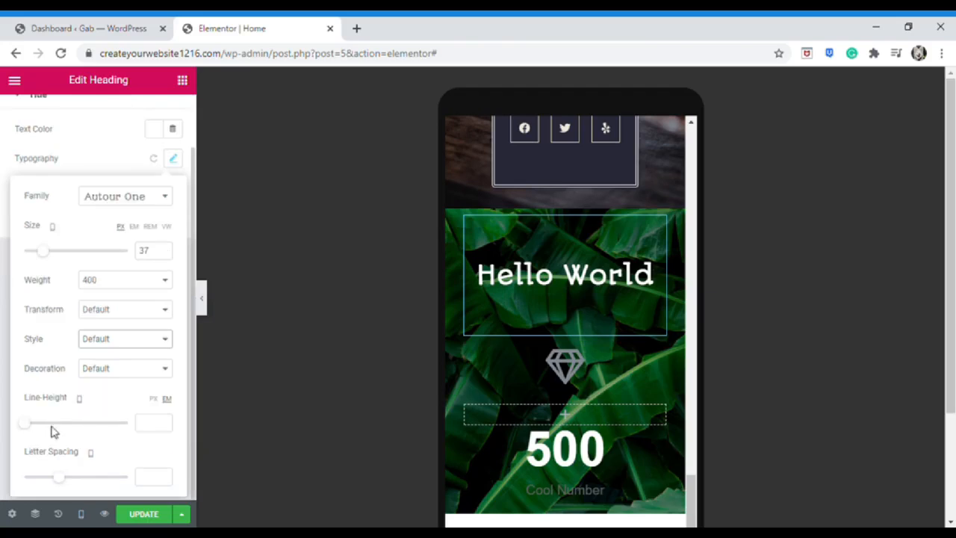
pyautogui.click(49, 424)
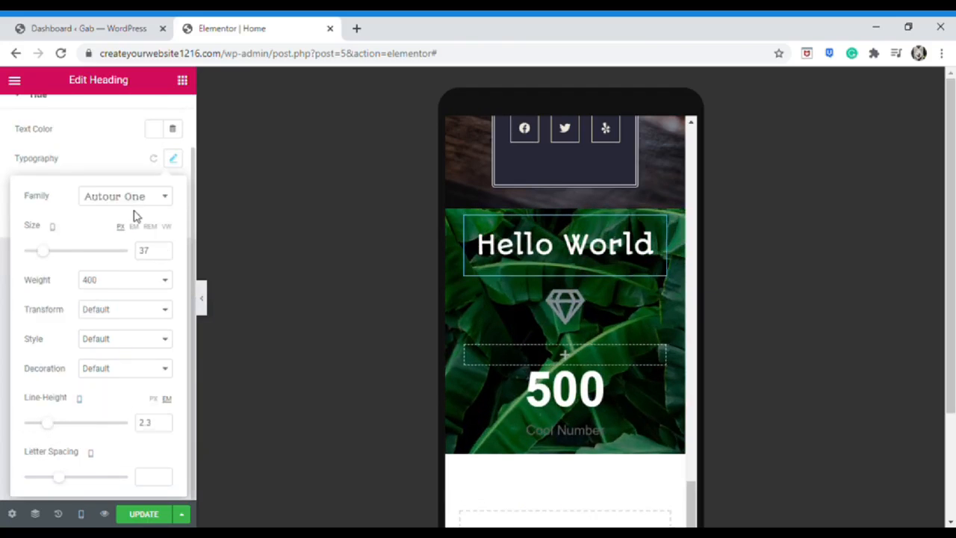
# Select the whole Hello World section and look through its Advanced attributes settings
pyautogui.click(86, 515)
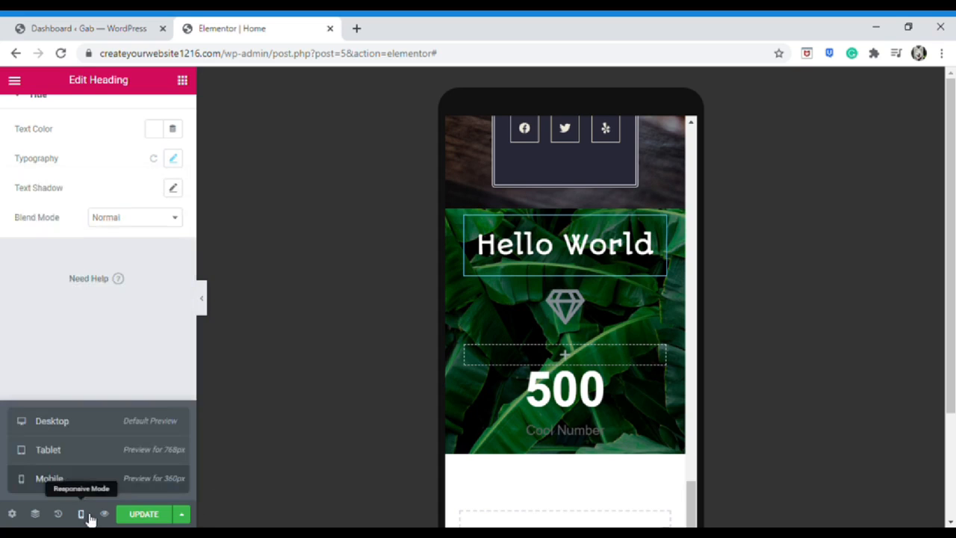
pyautogui.click(82, 514)
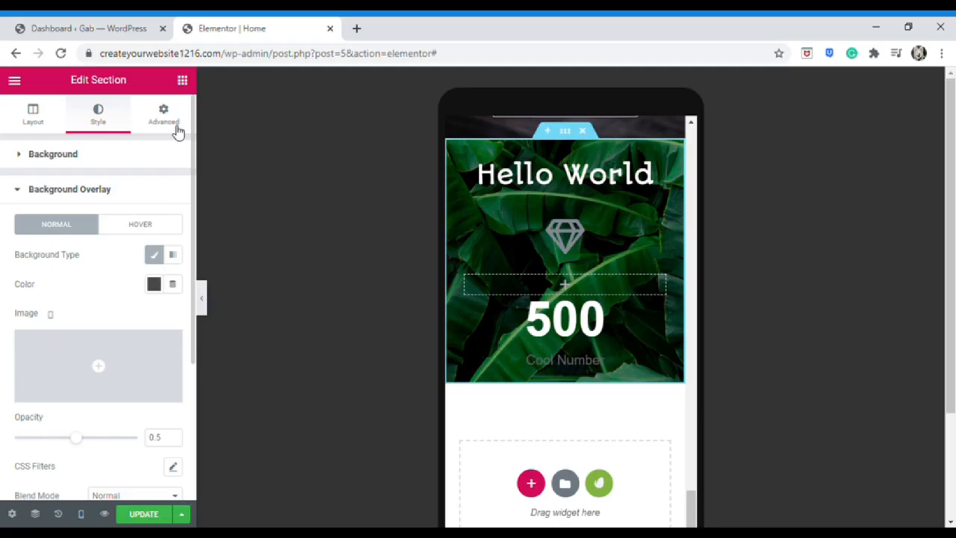
pyautogui.click(177, 131)
pyautogui.scroll(-1, 168, 417)
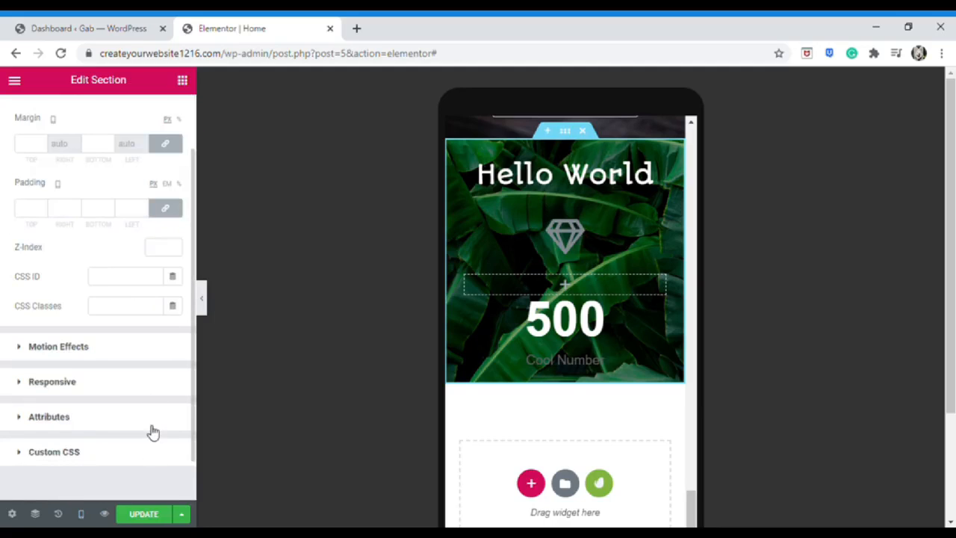
pyautogui.click(153, 420)
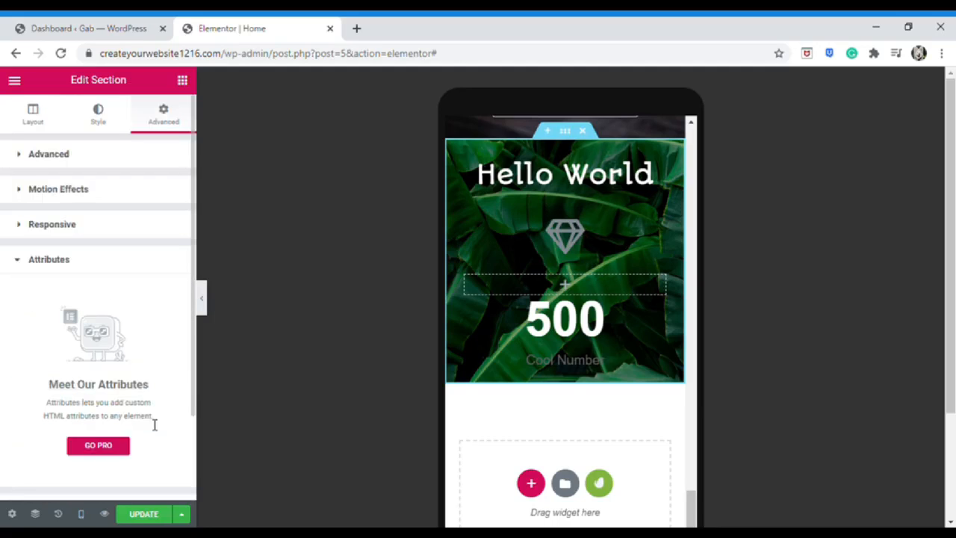
pyautogui.click(133, 261)
# Toggle Hide On Mobile and Tablet on, then off, so the section shows everywhere
pyautogui.click(147, 235)
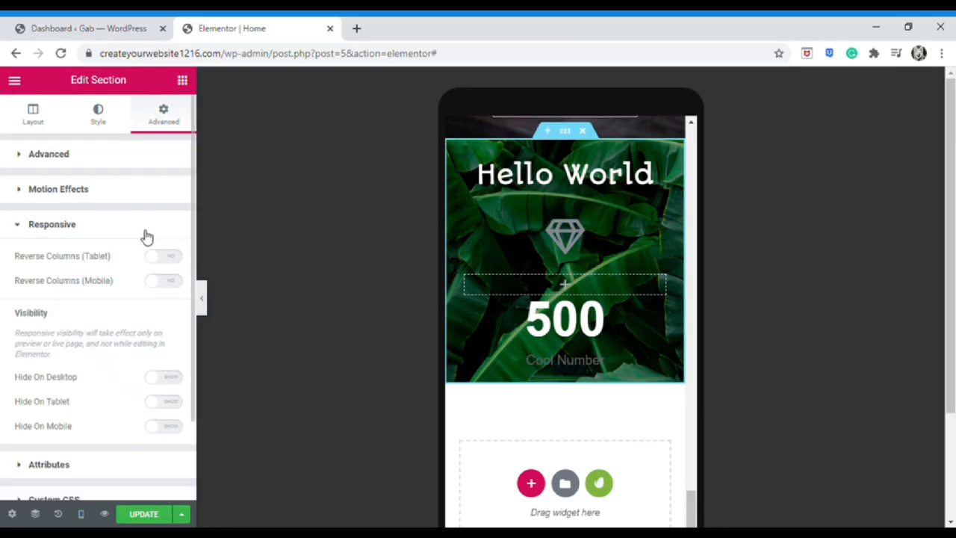
pyautogui.click(172, 431)
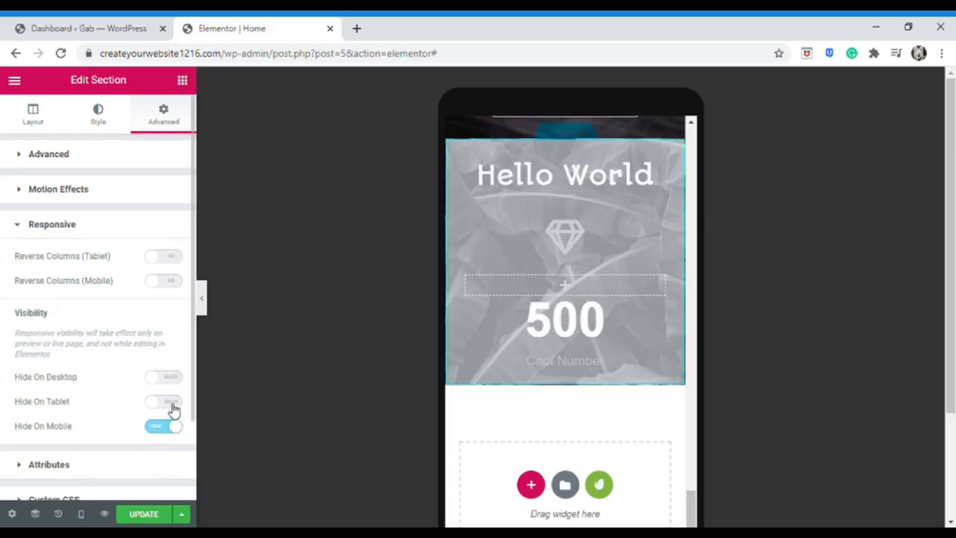
pyautogui.click(174, 408)
pyautogui.click(172, 408)
pyautogui.click(173, 430)
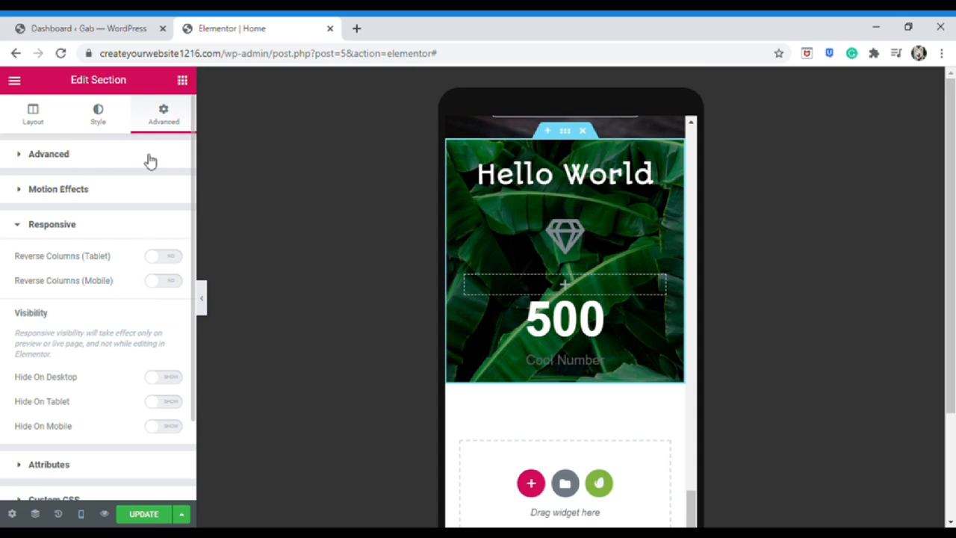
# Open the section's Layout settings and scroll back to the top of the Home page
pyautogui.scroll(-1, 496, 251)
pyautogui.scroll(4, 496, 269)
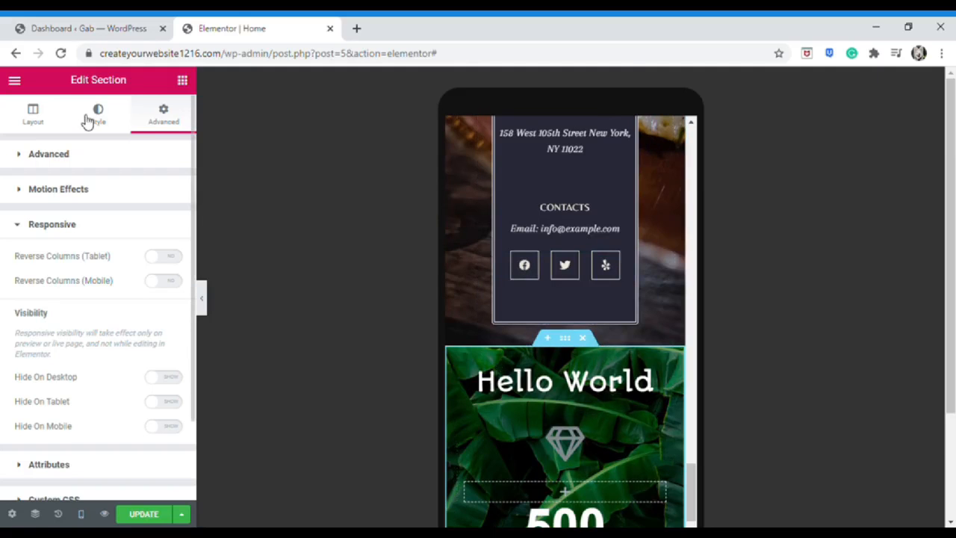
pyautogui.click(59, 121)
pyautogui.scroll(10, 598, 336)
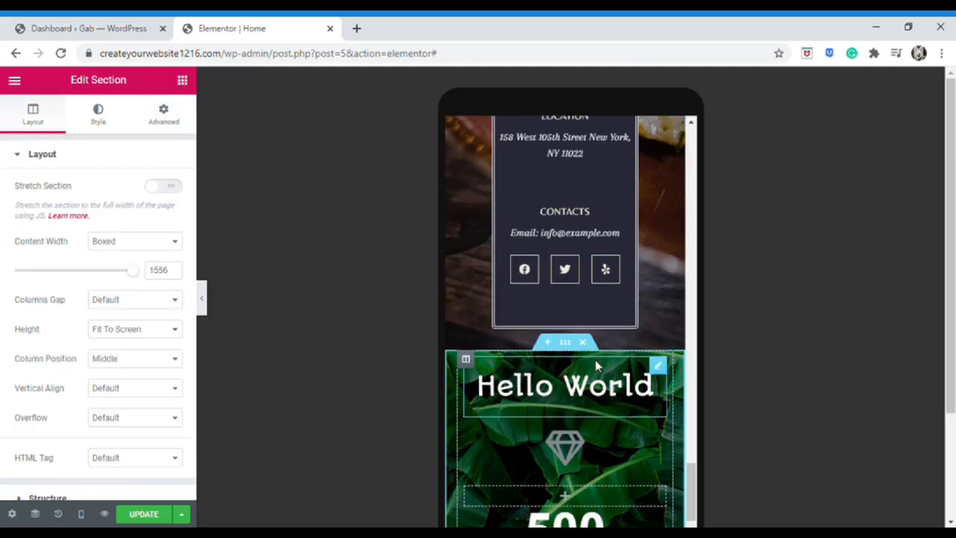
pyautogui.scroll(3, 635, 306)
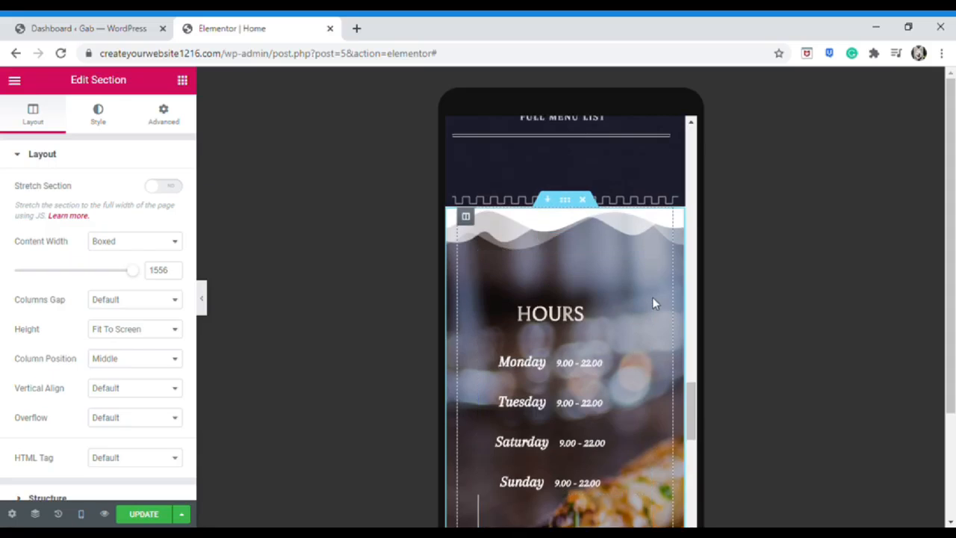
pyautogui.scroll(3, 615, 221)
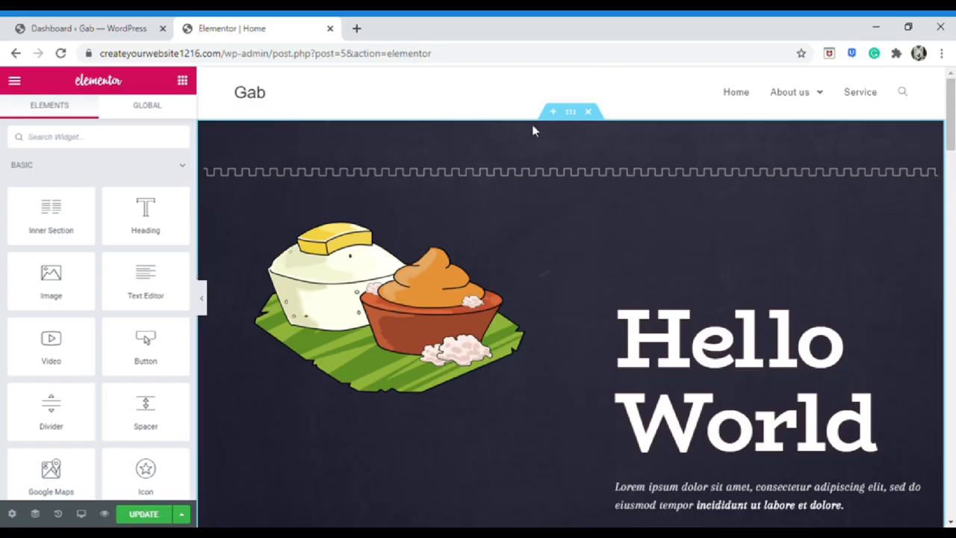
# Delete the Hello World and Discover Our Story sections, update the page, and go to Dashboard
pyautogui.click(597, 114)
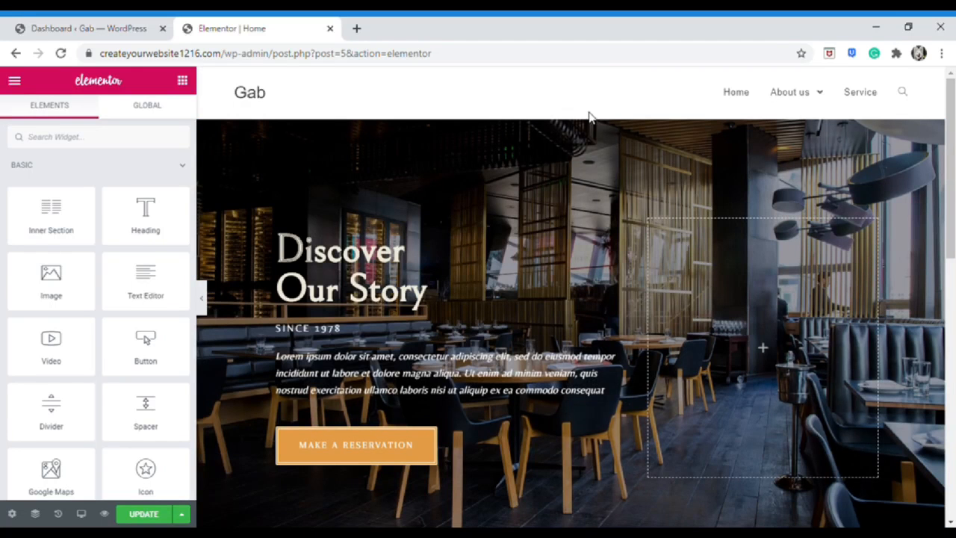
pyautogui.click(590, 112)
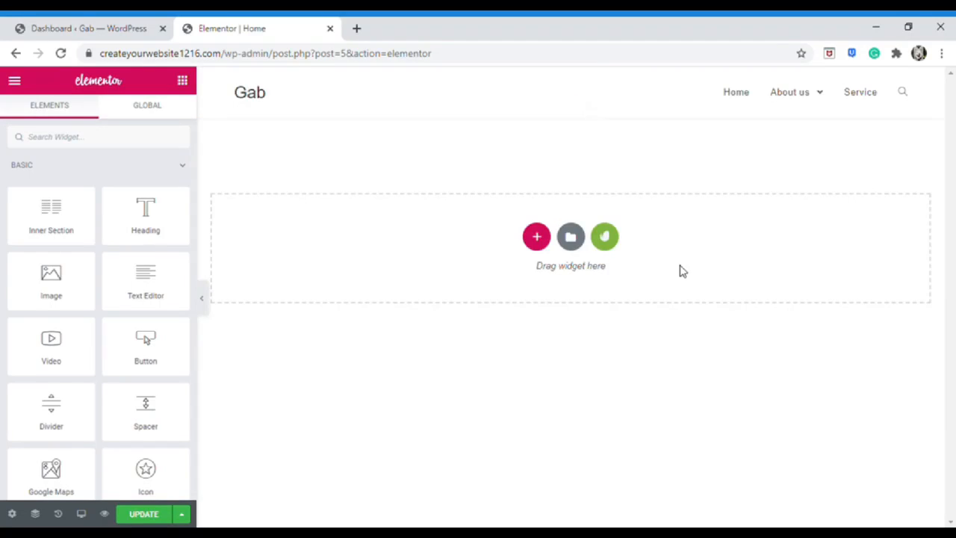
pyautogui.click(144, 515)
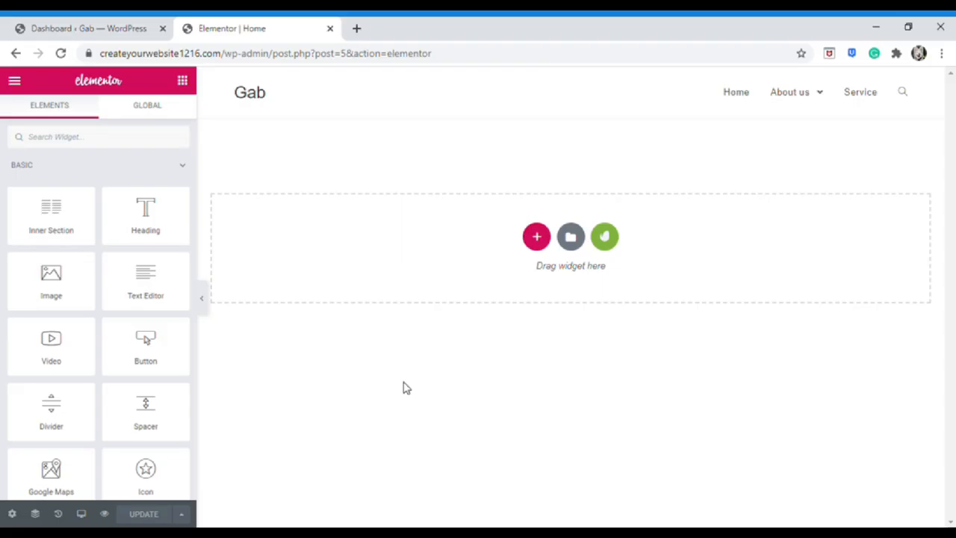
pyautogui.click(102, 22)
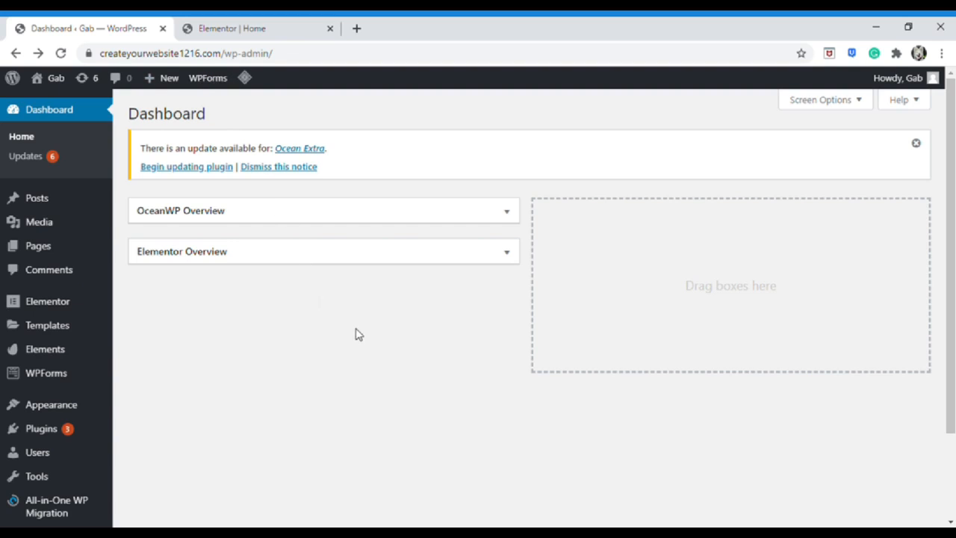
# Go from the Elementor editor through Pages > All Pages to Elements > Free Kits
pyautogui.click(272, 25)
pyautogui.click(22, 81)
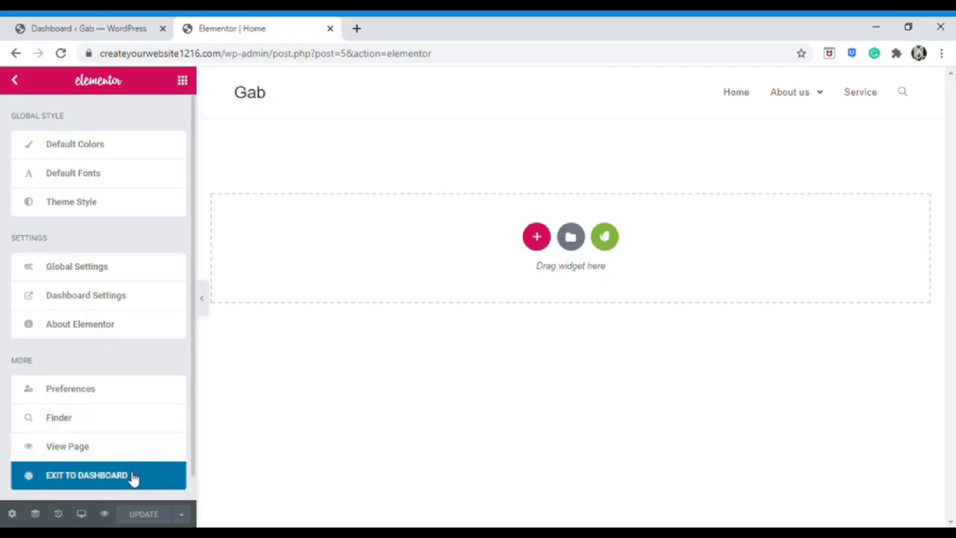
pyautogui.click(71, 25)
pyautogui.moveTo(58, 246)
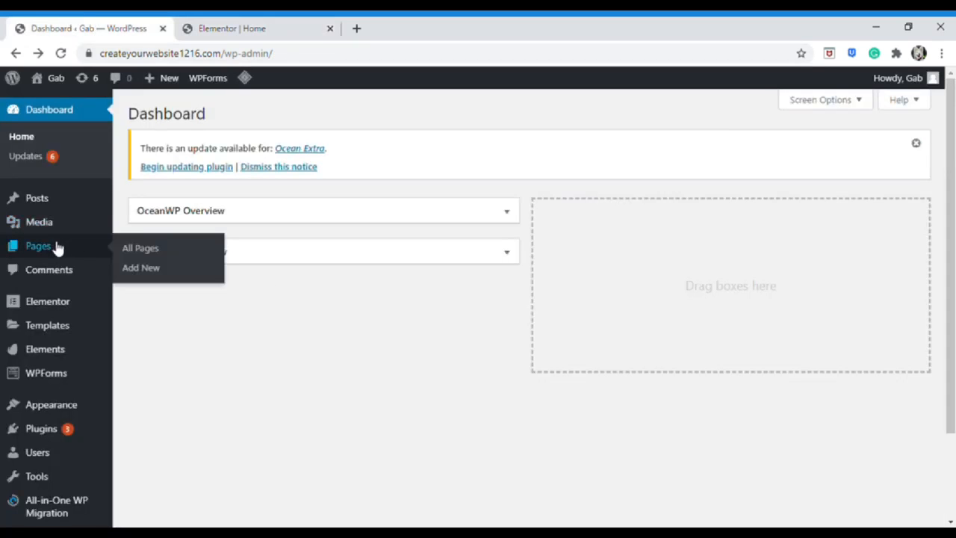
pyautogui.click(135, 250)
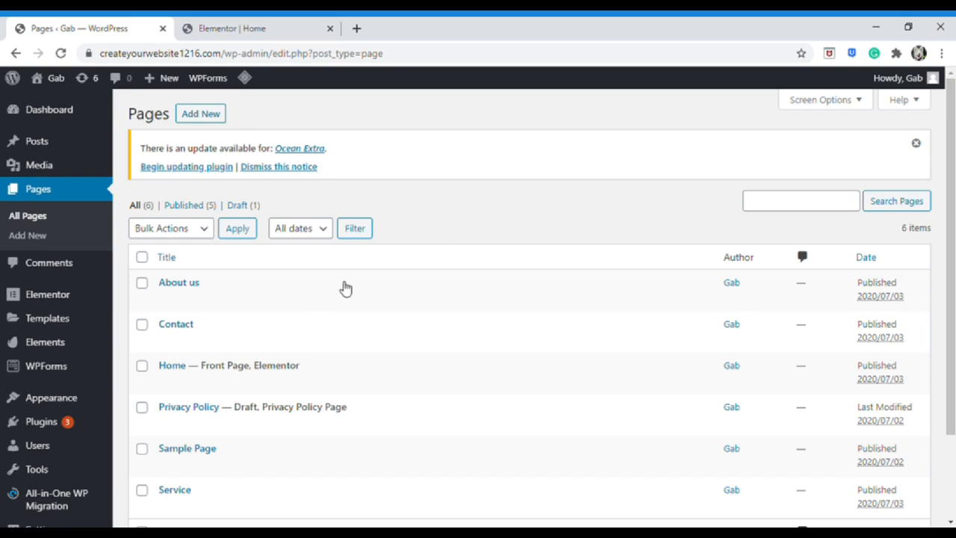
pyautogui.moveTo(71, 345)
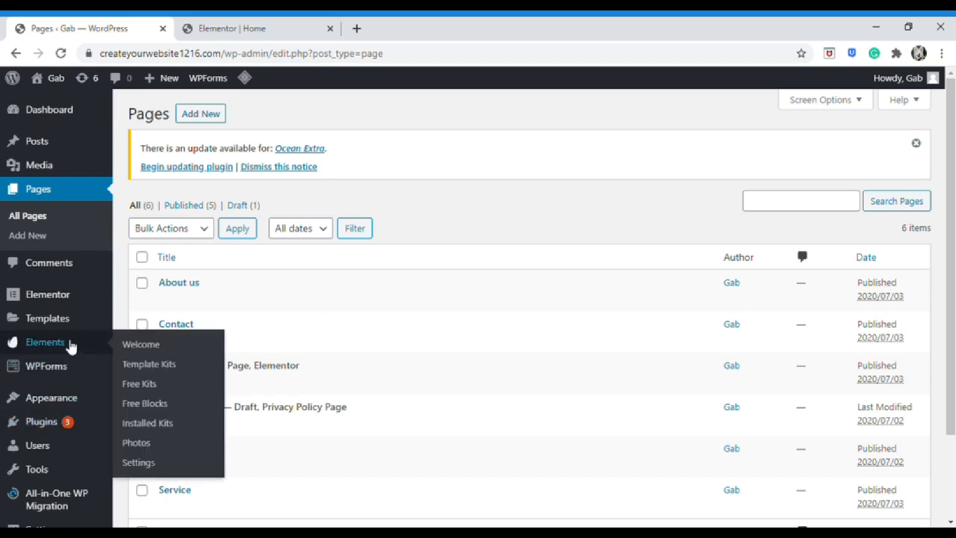
pyautogui.click(139, 384)
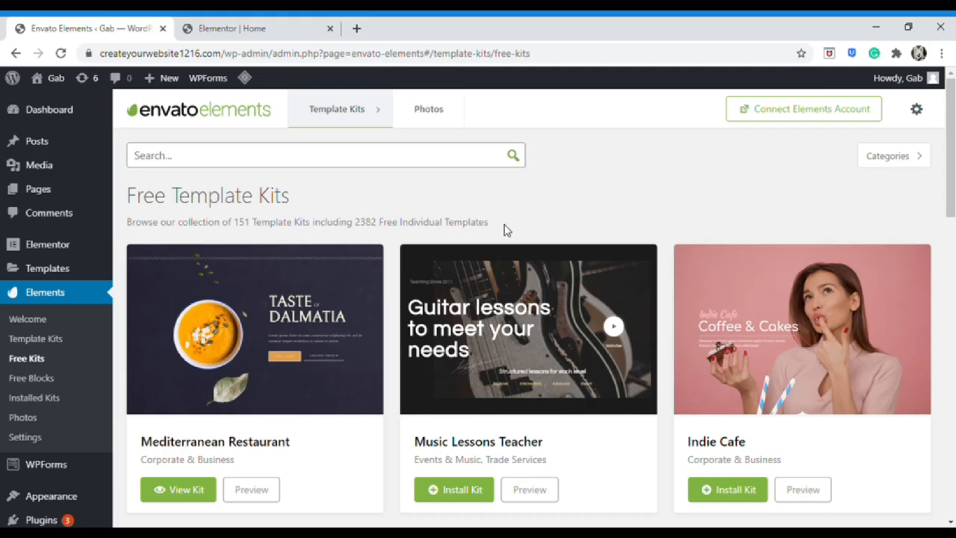
# Scroll the Free Template Kits list and preview the Flight Training kit in a new tab
pyautogui.scroll(-4, 504, 230)
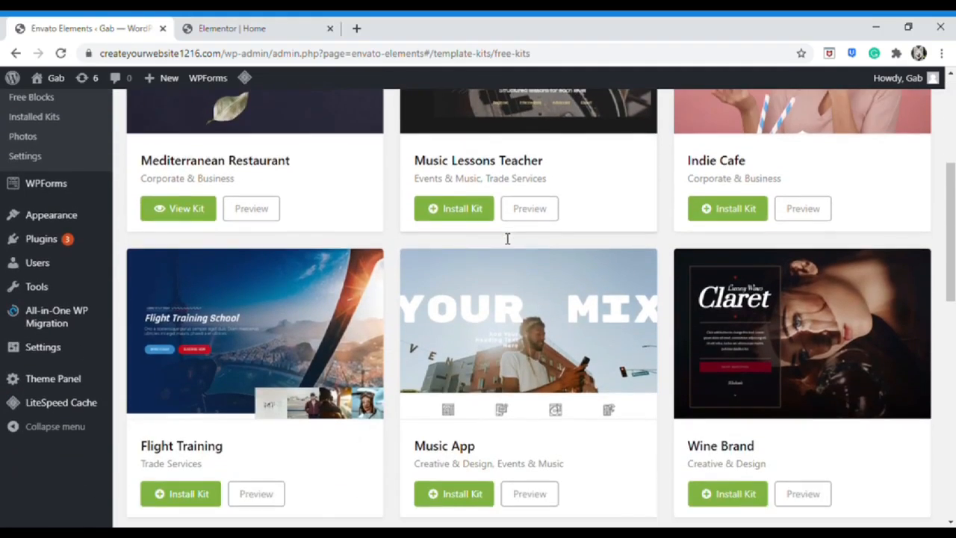
pyautogui.scroll(4, 504, 238)
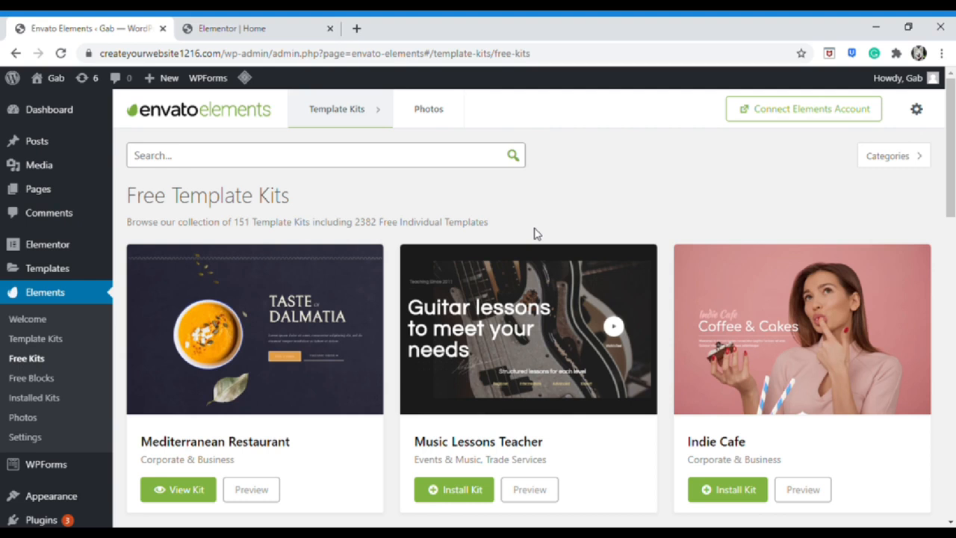
pyautogui.scroll(-5, 535, 234)
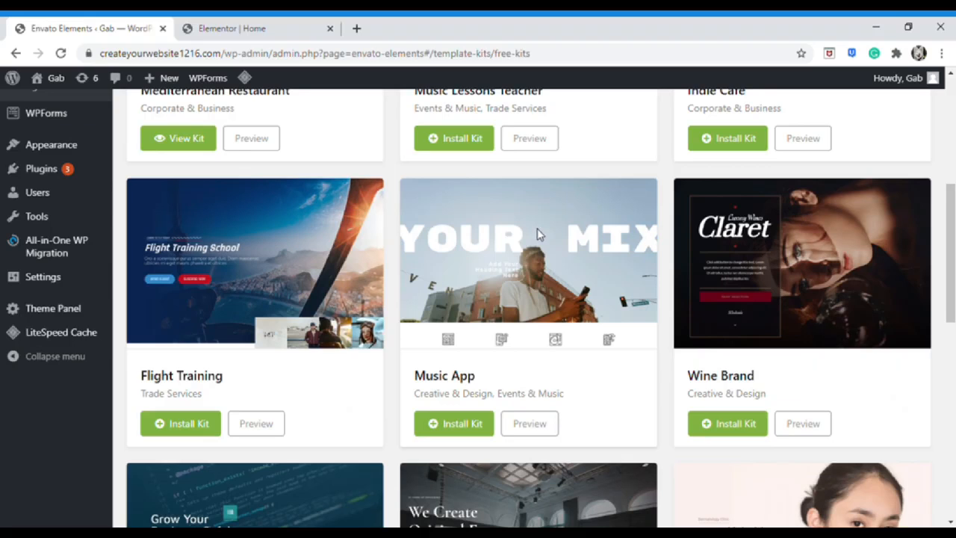
pyautogui.scroll(-1, 542, 236)
pyautogui.scroll(6, 560, 236)
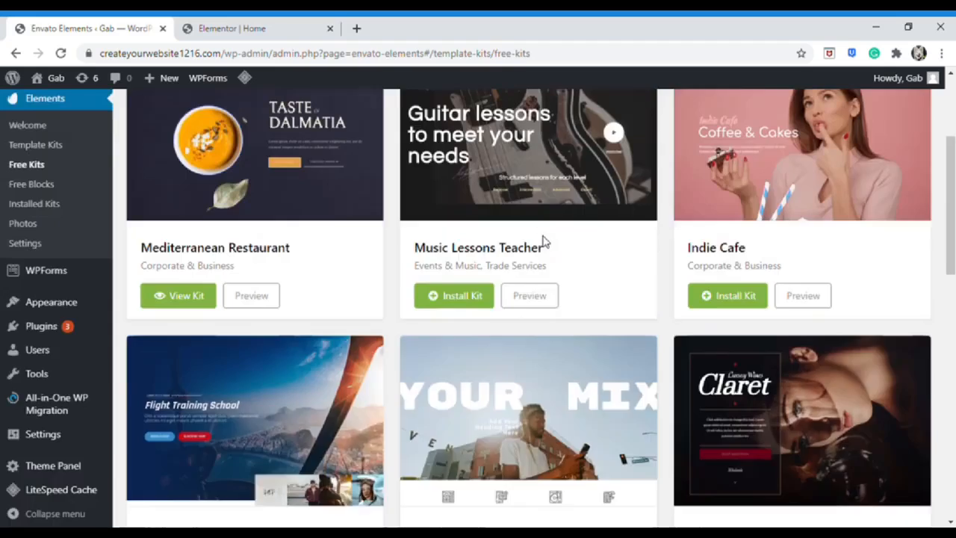
pyautogui.scroll(-5, 295, 404)
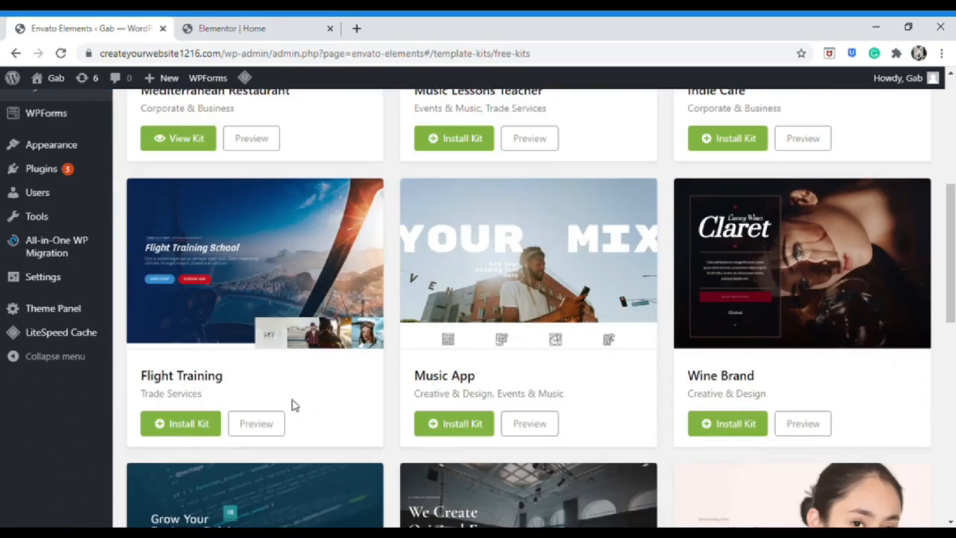
pyautogui.click(264, 427)
pyautogui.scroll(-2, 277, 259)
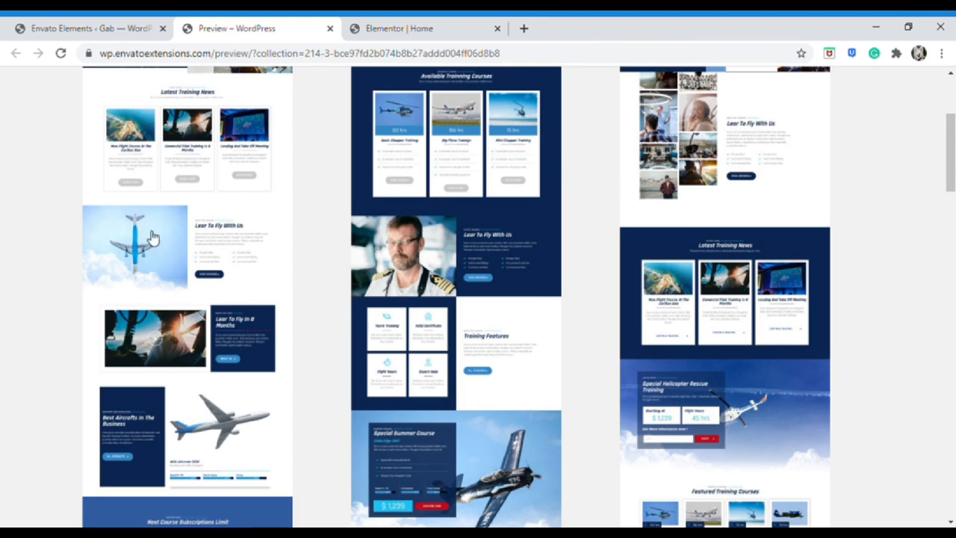
# Check the Flight Training Home 1 preview at tablet and phone widths, then return to WordPress
pyautogui.scroll(-2, 195, 239)
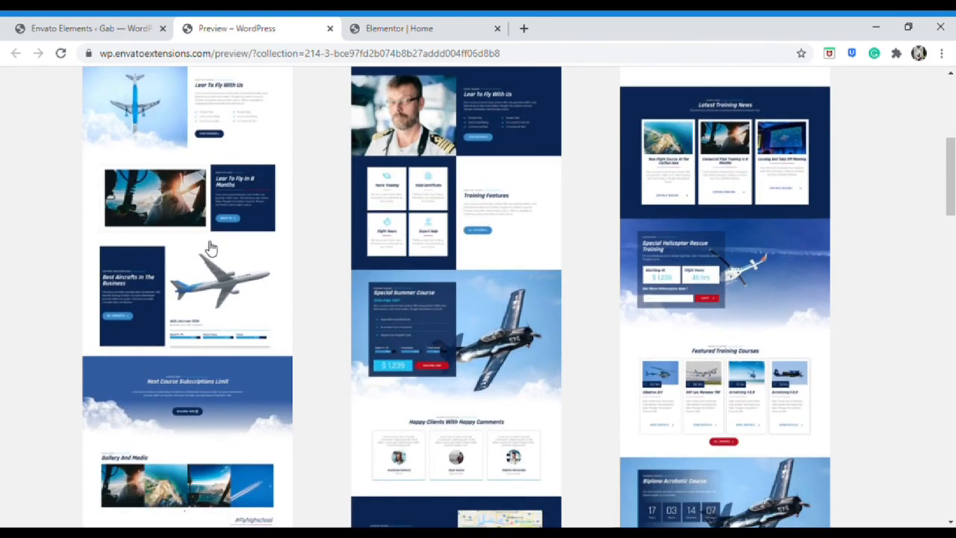
pyautogui.scroll(4, 207, 250)
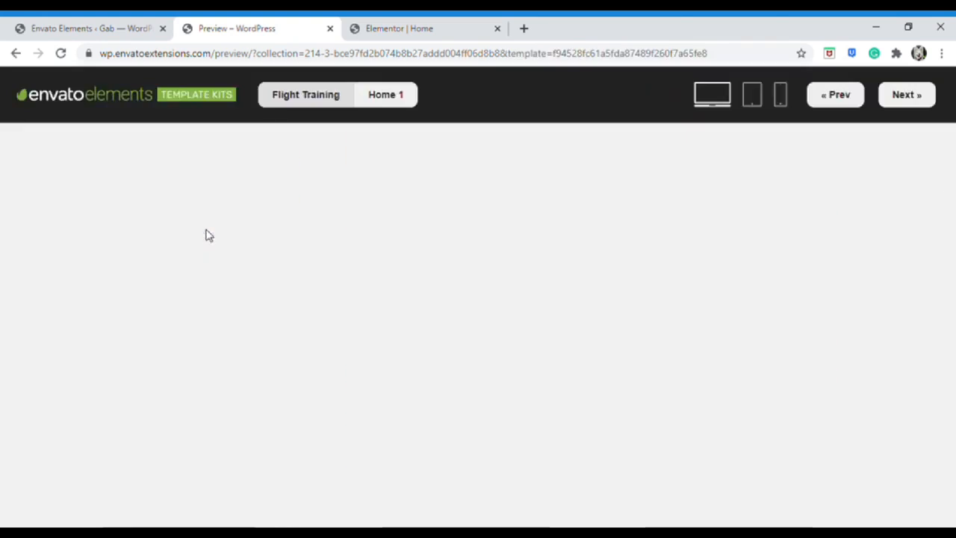
pyautogui.scroll(-9, 256, 241)
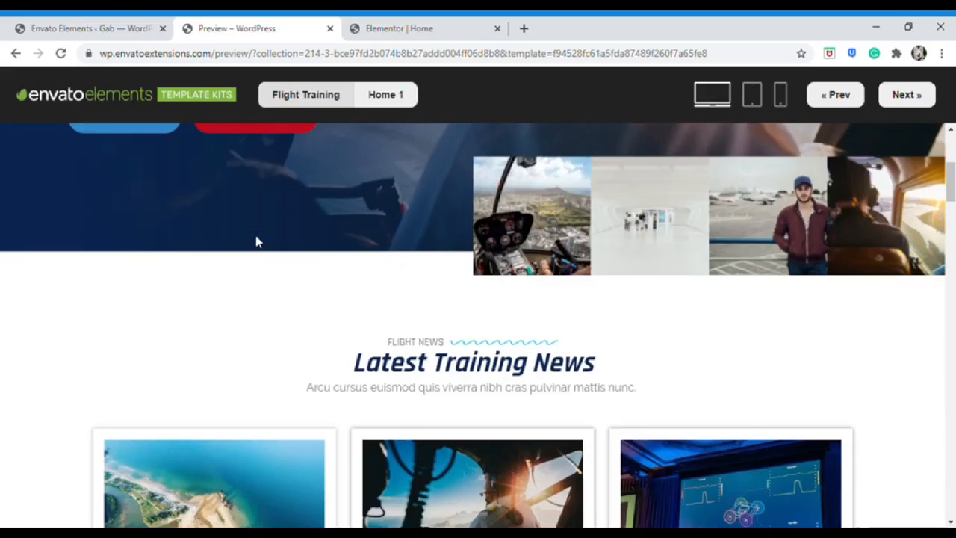
pyautogui.scroll(9, 361, 231)
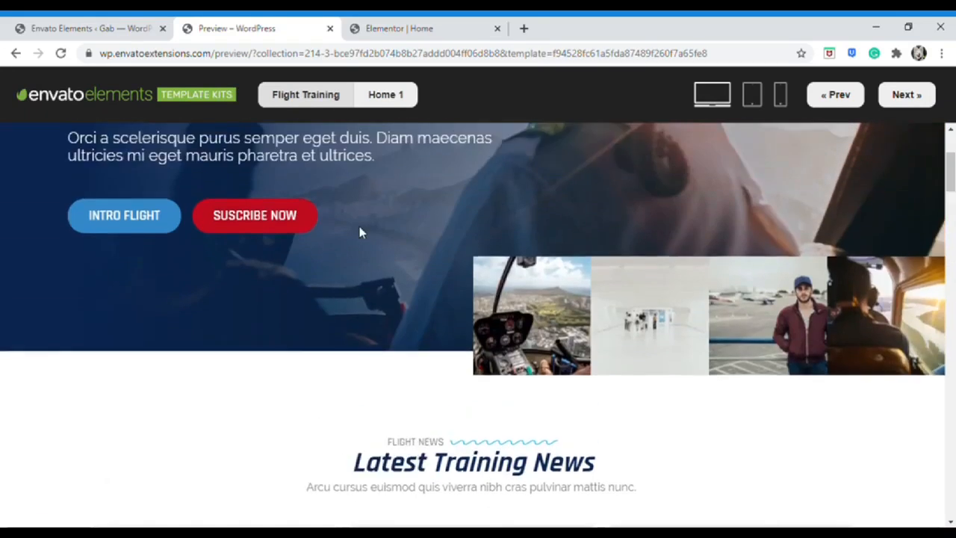
pyautogui.click(752, 94)
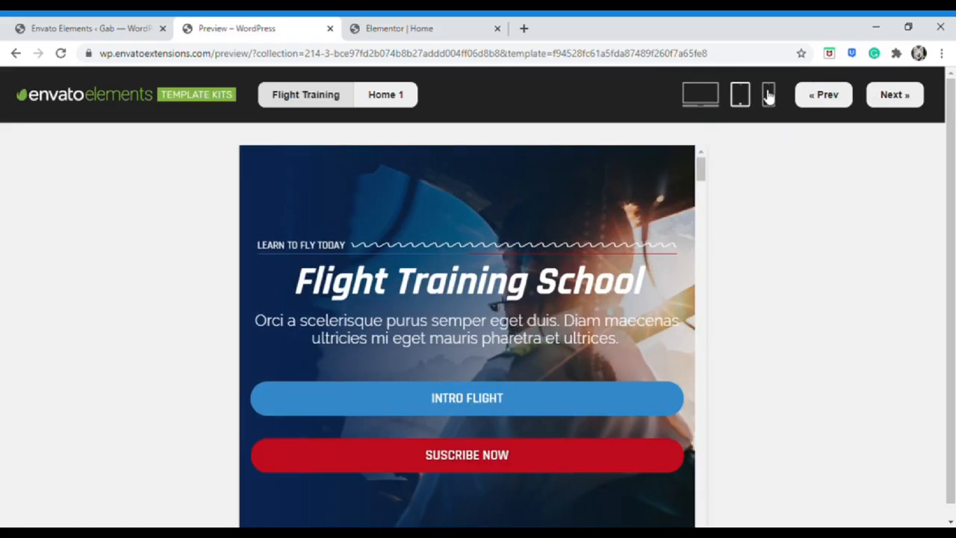
pyautogui.click(769, 96)
pyautogui.scroll(-1, 644, 188)
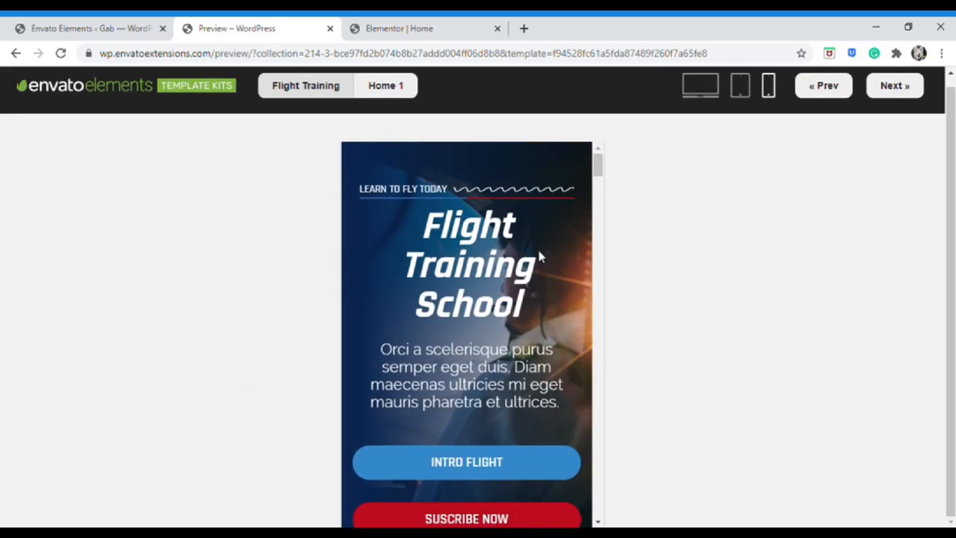
pyautogui.scroll(-6, 530, 277)
pyautogui.scroll(3, 530, 277)
pyautogui.scroll(3, 531, 278)
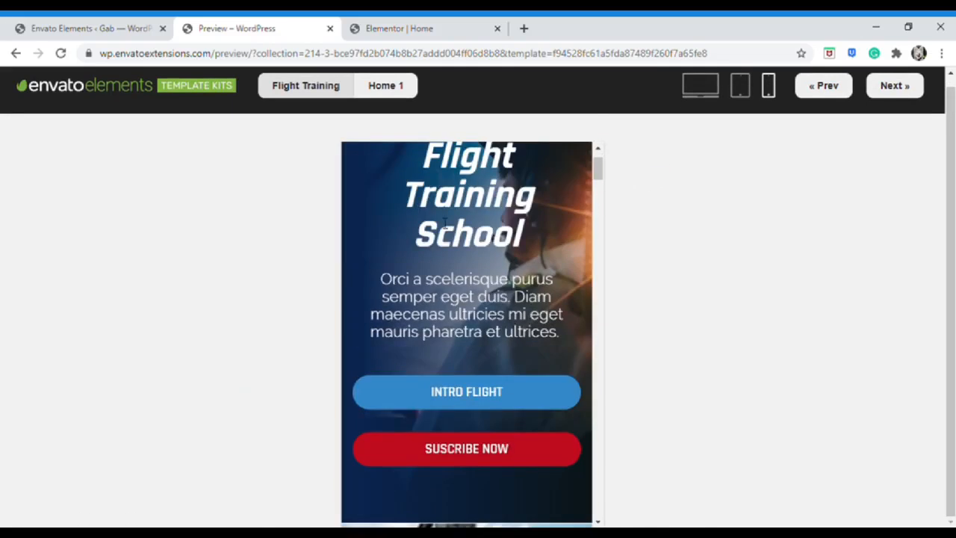
pyautogui.click(90, 28)
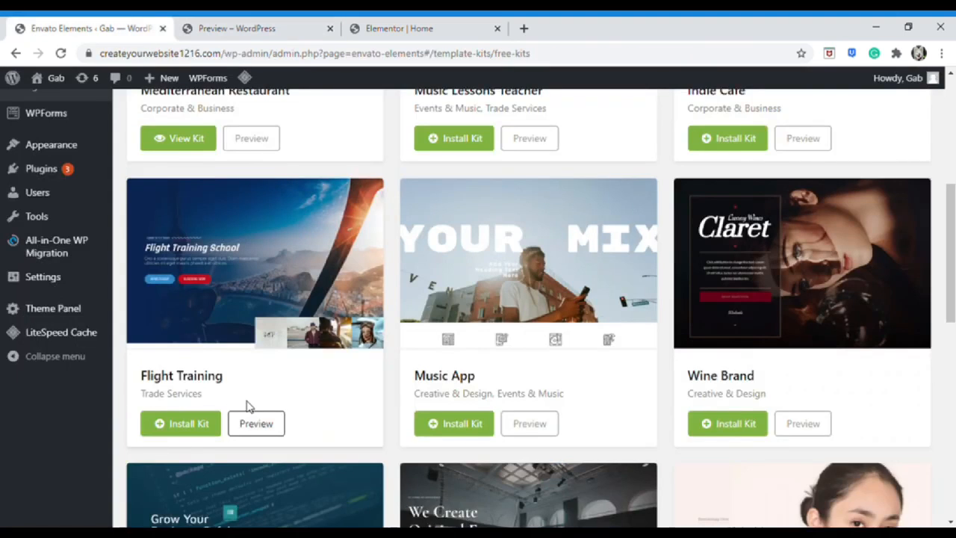
# Filter the free template kits to the Food & Drink category, showing 18 kits
pyautogui.scroll(4, 269, 360)
pyautogui.scroll(1, 271, 367)
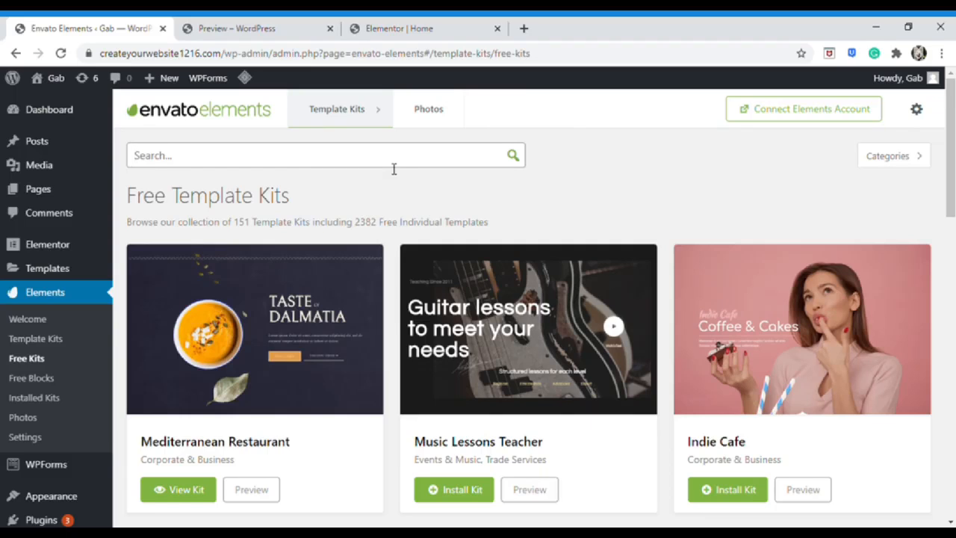
pyautogui.click(866, 157)
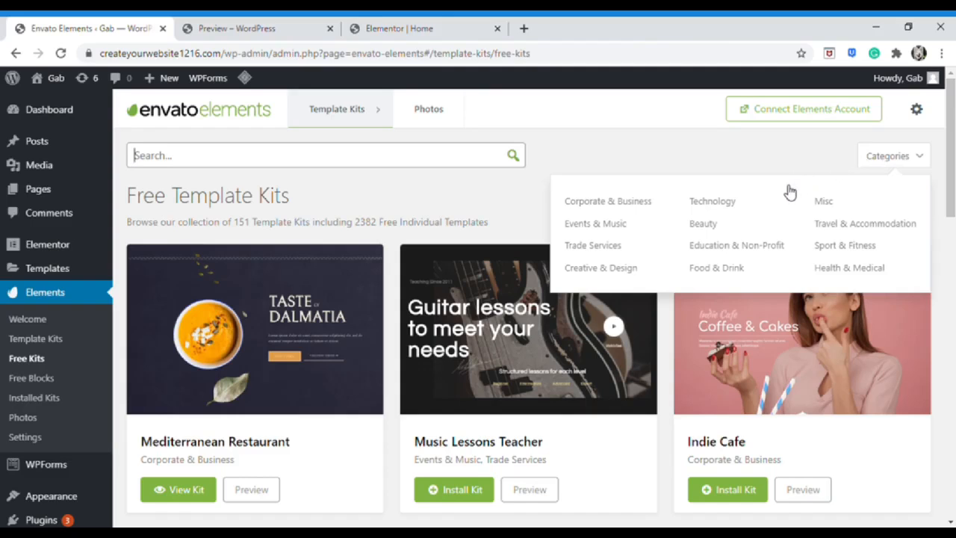
pyautogui.click(738, 271)
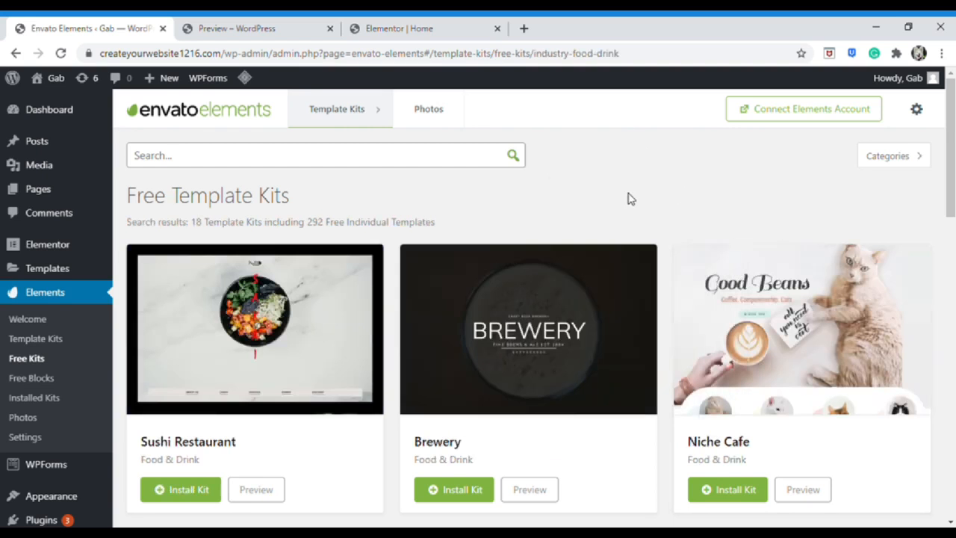
pyautogui.scroll(-2, 628, 197)
pyautogui.scroll(-1, 626, 197)
pyautogui.scroll(1, 672, 247)
pyautogui.scroll(-2, 747, 313)
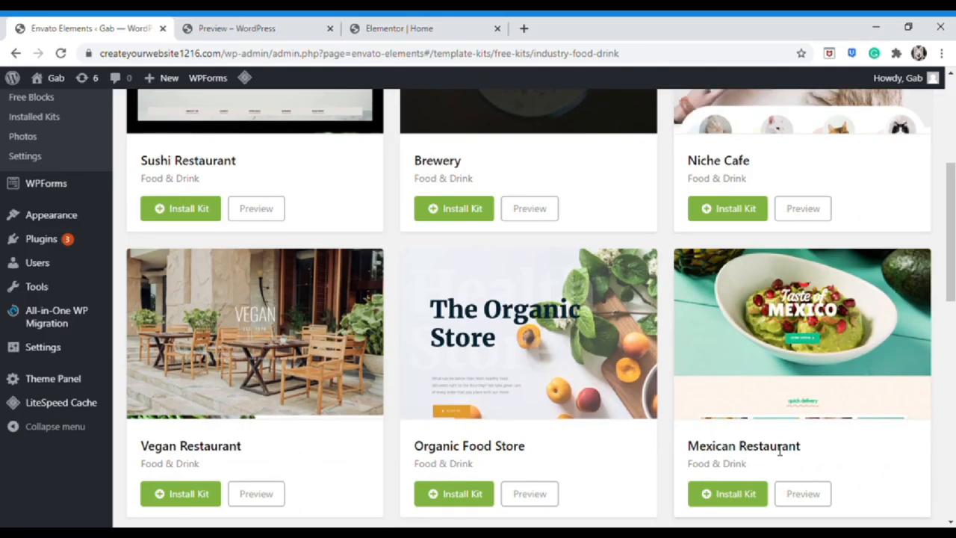
# Preview the Mexican Restaurant kit and scroll through its pages
pyautogui.click(799, 498)
pyautogui.scroll(-4, 594, 306)
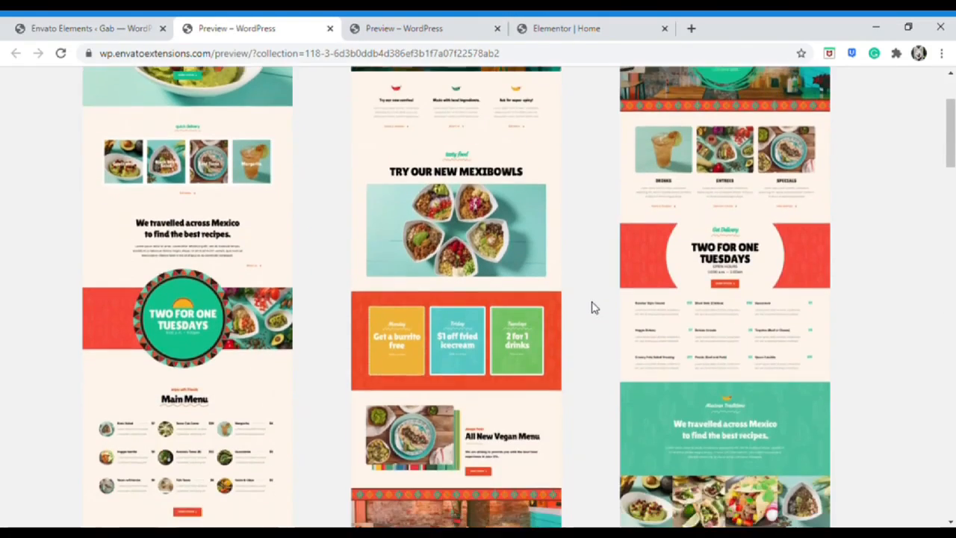
pyautogui.scroll(-4, 594, 306)
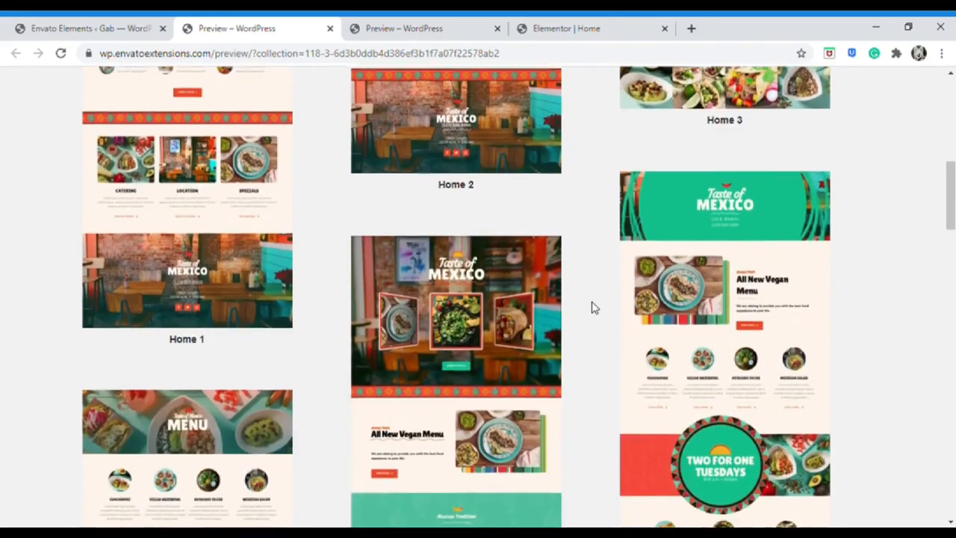
pyautogui.scroll(5, 594, 306)
pyautogui.scroll(6, 594, 306)
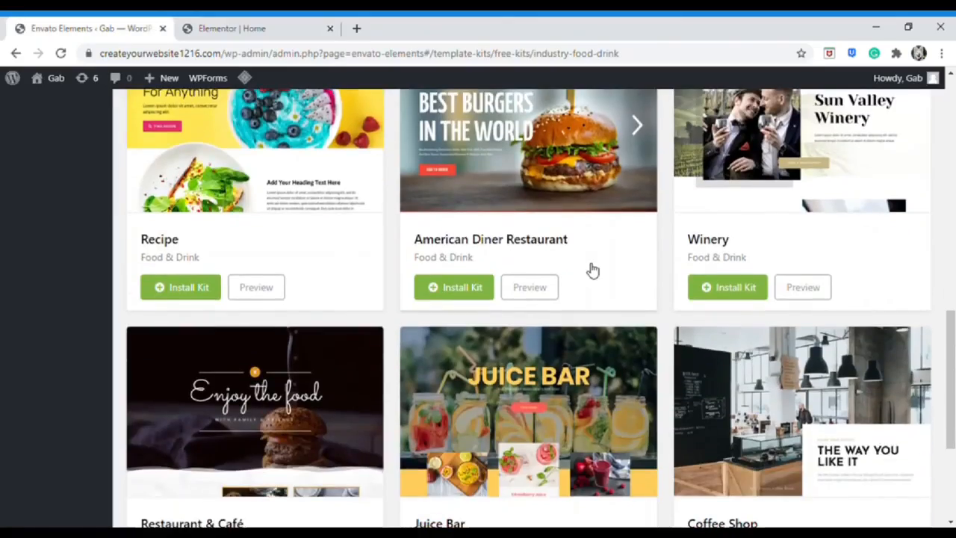
pyautogui.scroll(4, 589, 269)
pyautogui.scroll(5, 589, 269)
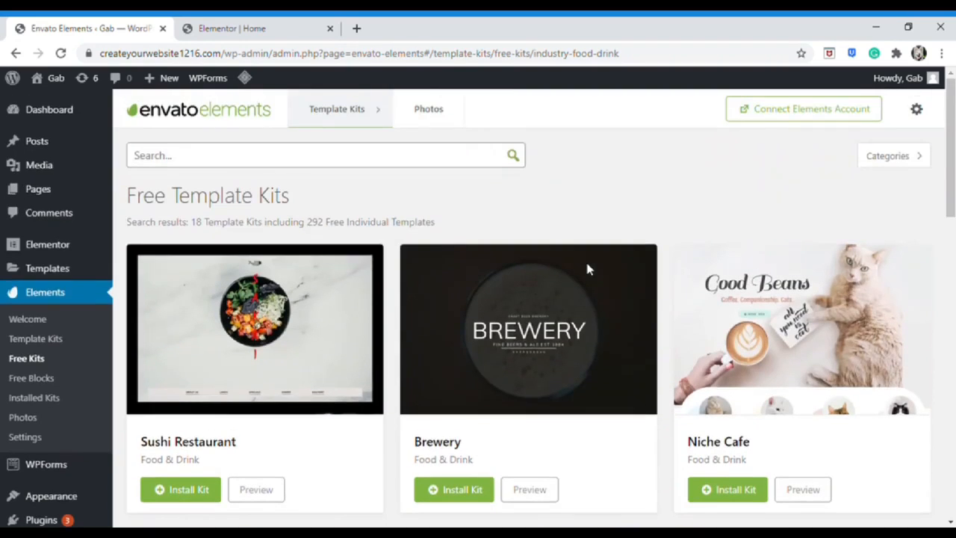
# Search Envato Elements free kits for 'moving company', then return to the Elementor Home editor
pyautogui.click(419, 162)
pyautogui.write('moving company')
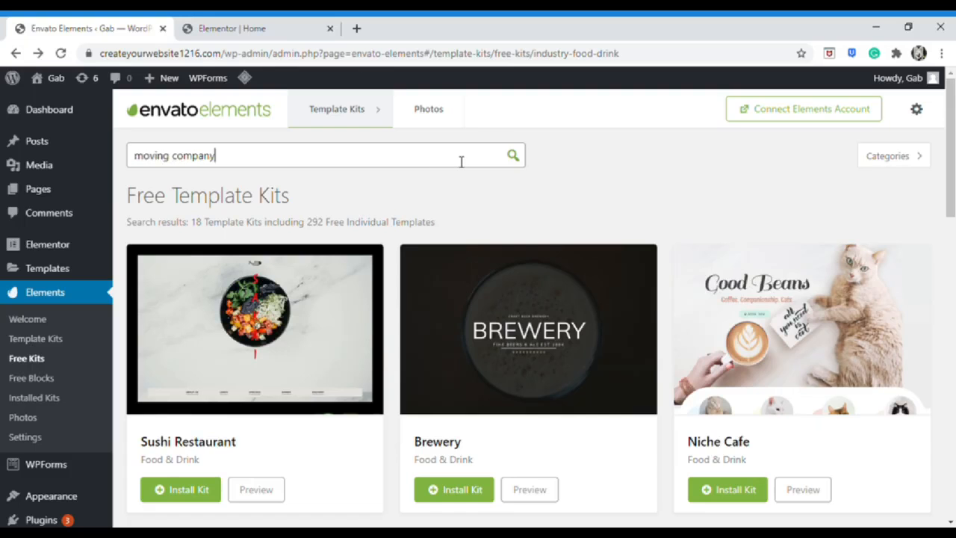
pyautogui.press('Return')
pyautogui.scroll(-2, 463, 243)
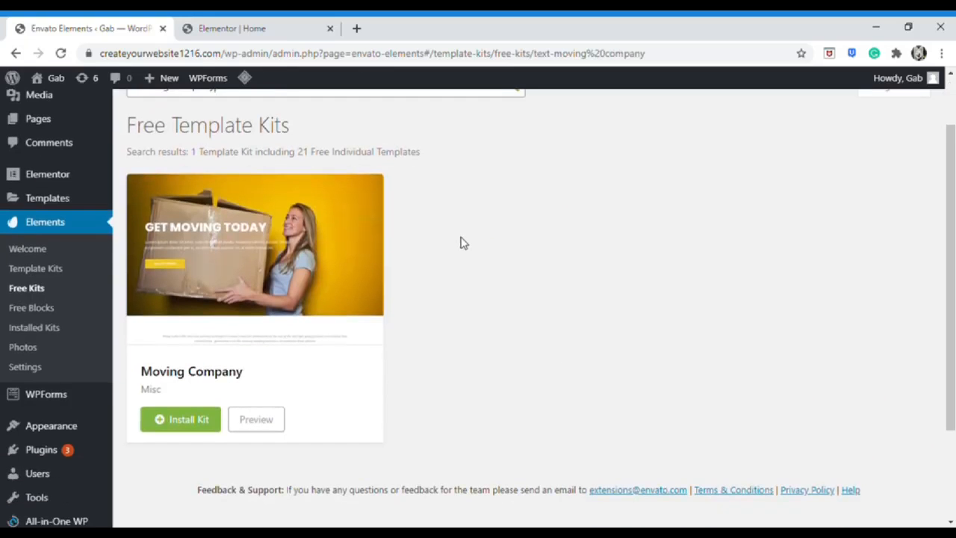
pyautogui.scroll(2, 459, 249)
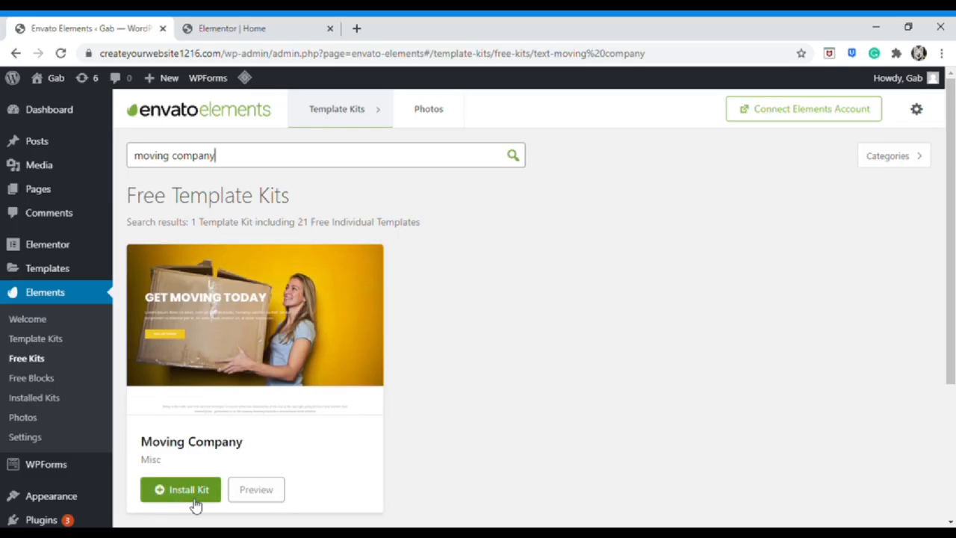
pyautogui.click(257, 24)
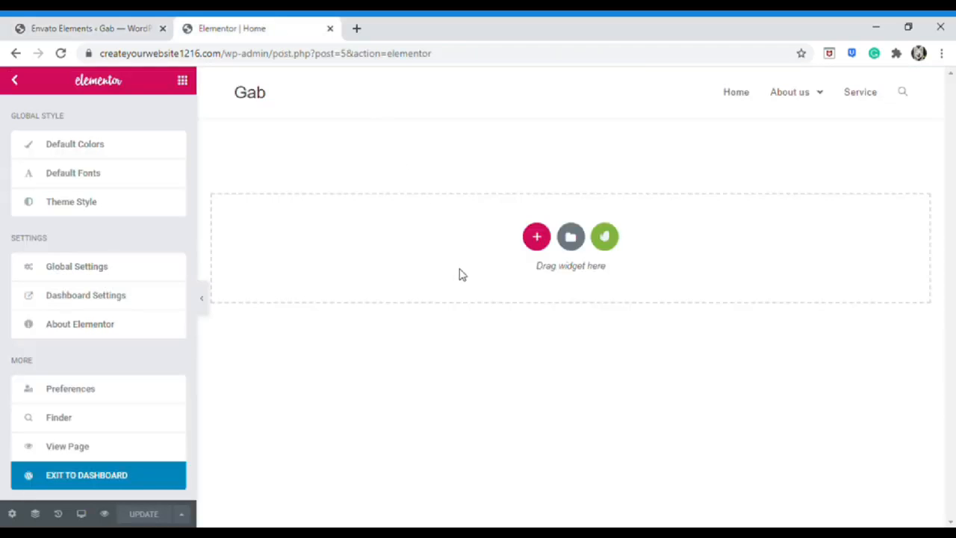
# Open the Envato template kits library from the empty section, showing the Mediterranean Restaurant kit
pyautogui.click(605, 237)
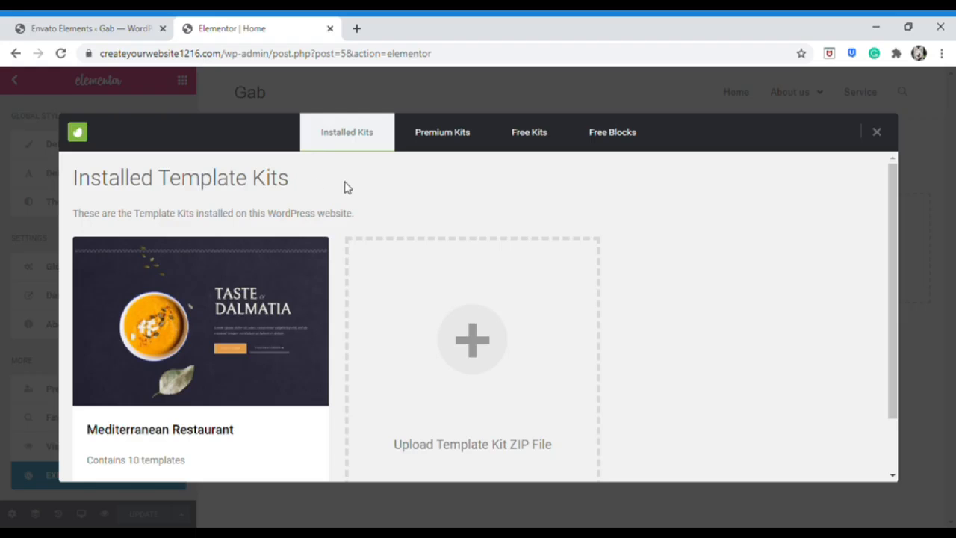
# Insert the free Hero - Image Background block into the Home page
pyautogui.click(625, 141)
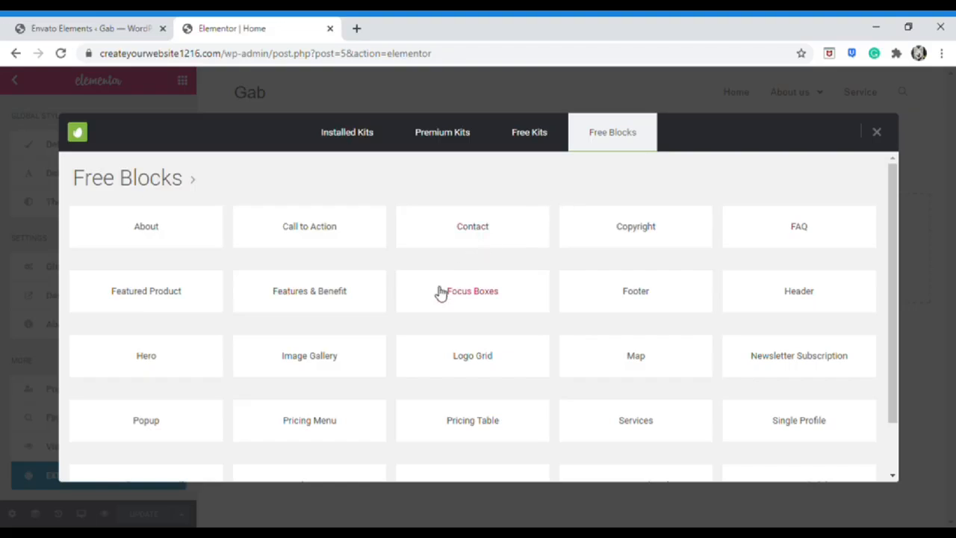
pyautogui.click(194, 374)
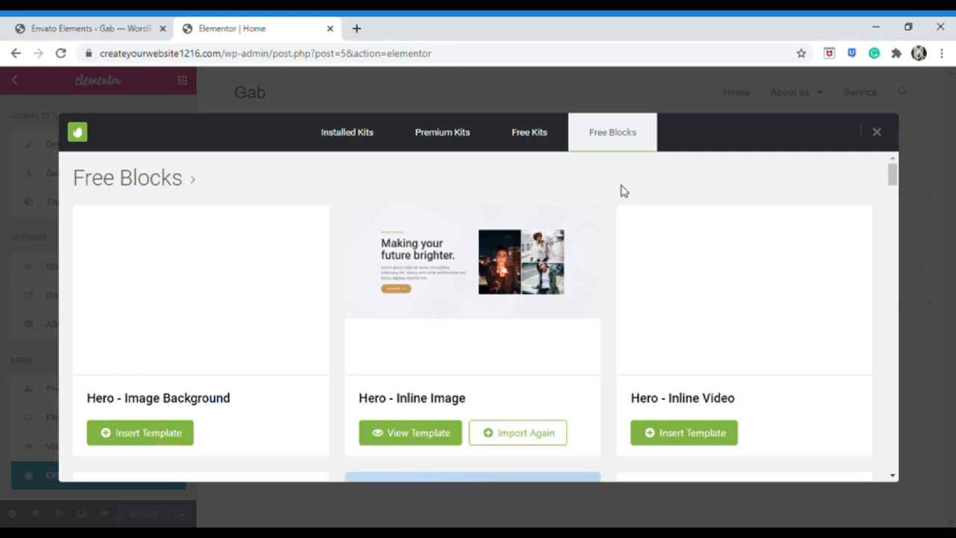
pyautogui.scroll(-3, 590, 221)
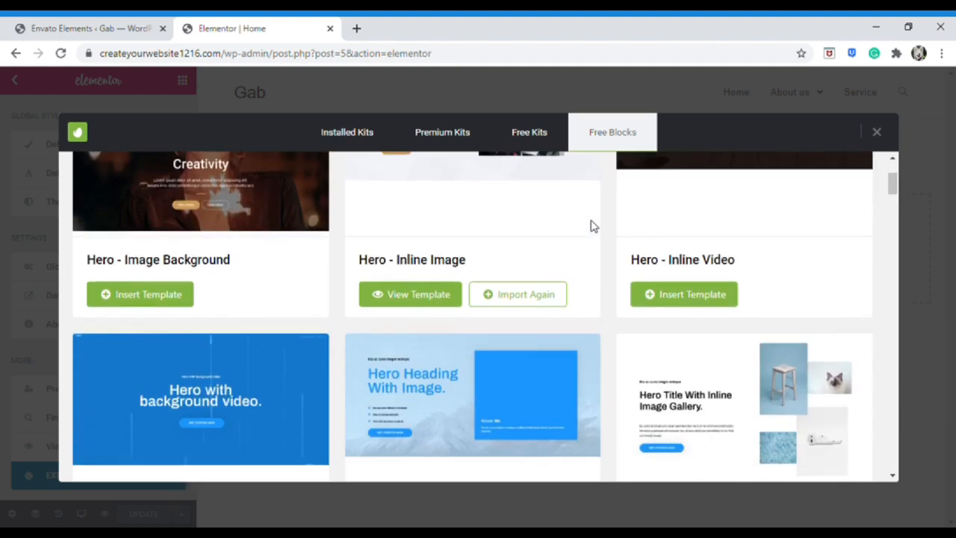
pyautogui.scroll(3, 241, 433)
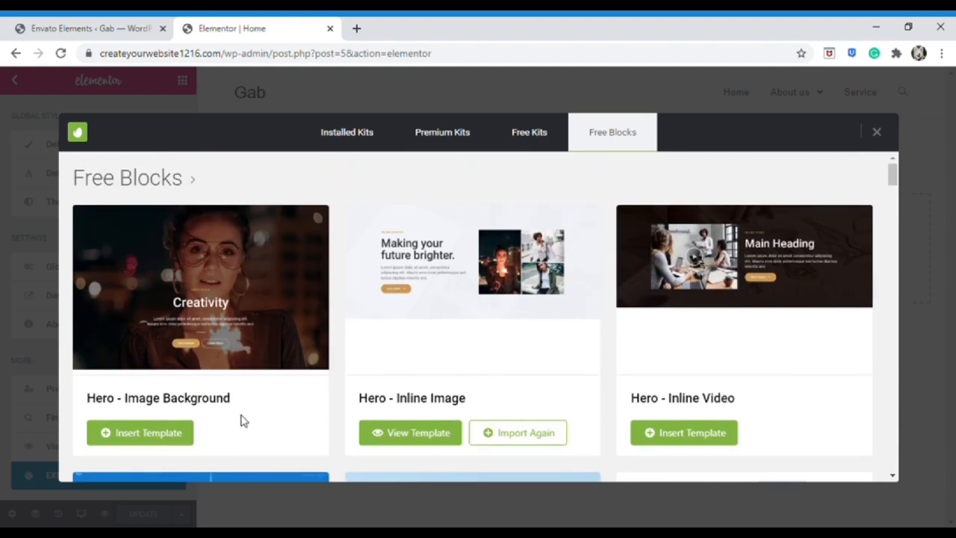
pyautogui.click(185, 437)
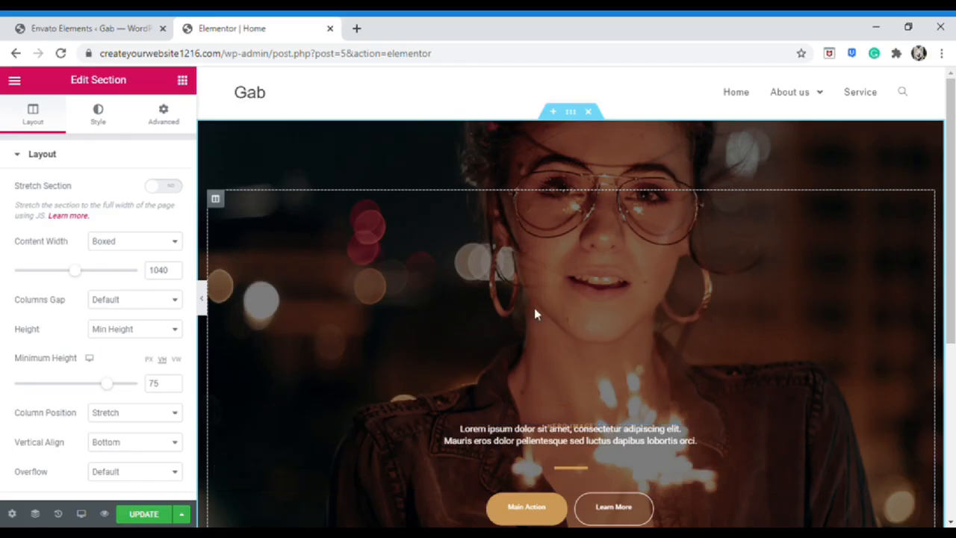
# Insert the blue FAQ - One Column free block below the hero
pyautogui.scroll(-4, 566, 331)
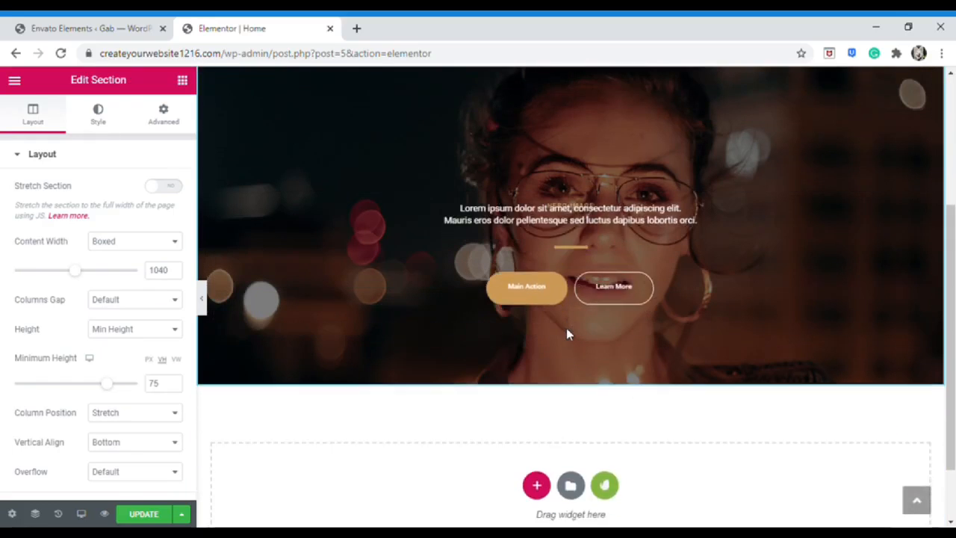
pyautogui.click(604, 424)
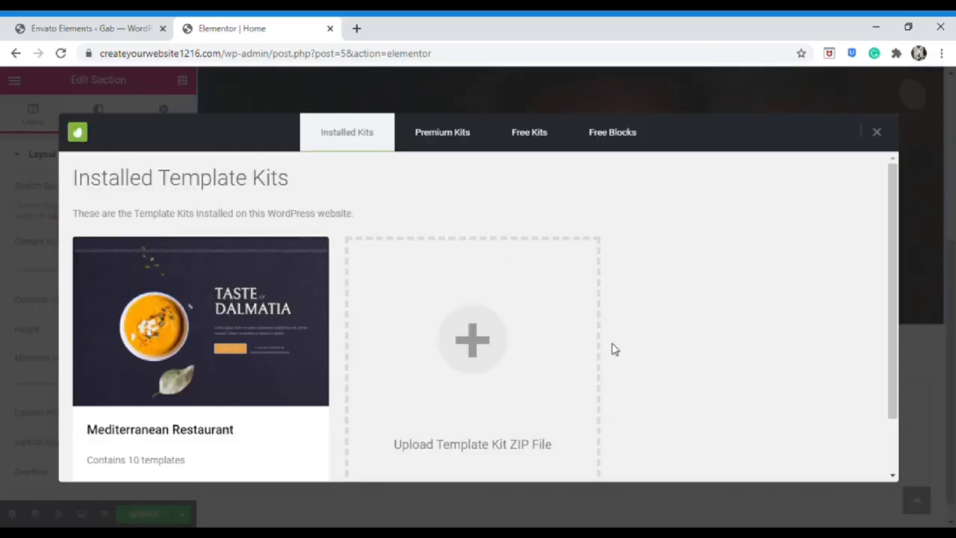
pyautogui.click(611, 142)
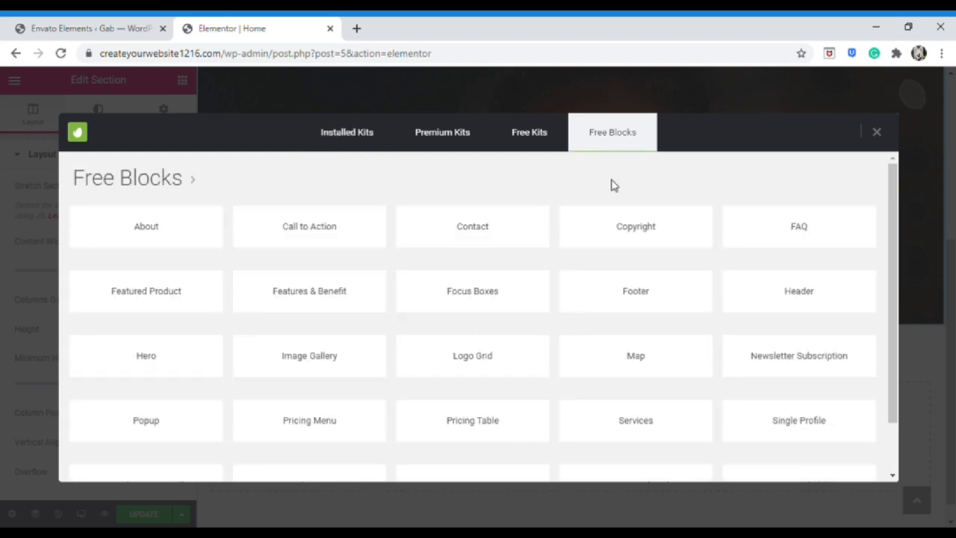
pyautogui.click(776, 228)
pyautogui.scroll(-1, 553, 283)
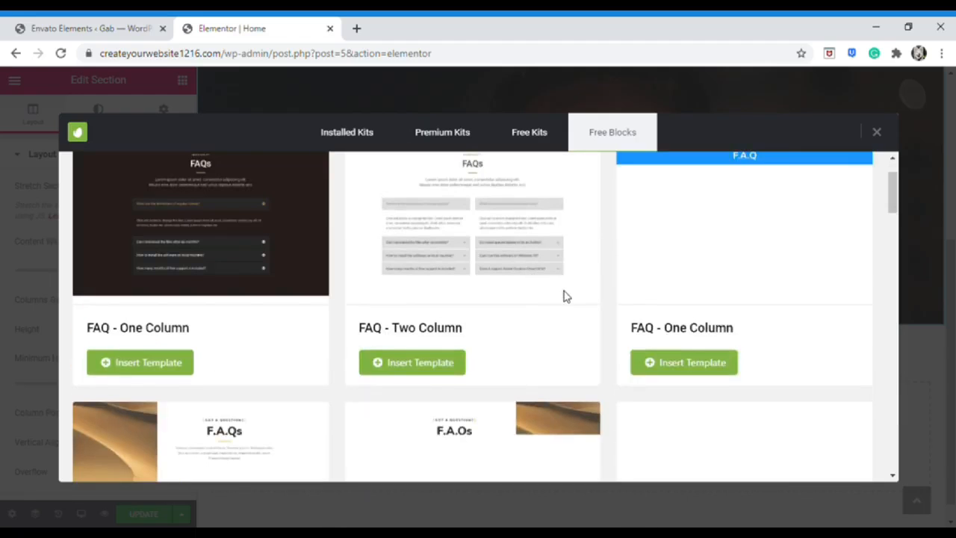
pyautogui.click(699, 373)
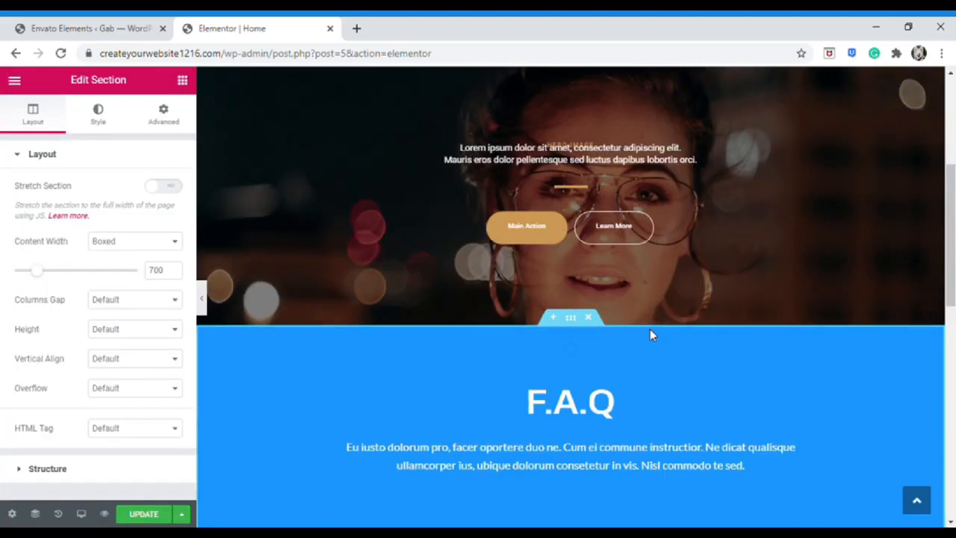
# Delete the blue F.A.Q section with its question accordion from the Home page
pyautogui.scroll(-4, 650, 334)
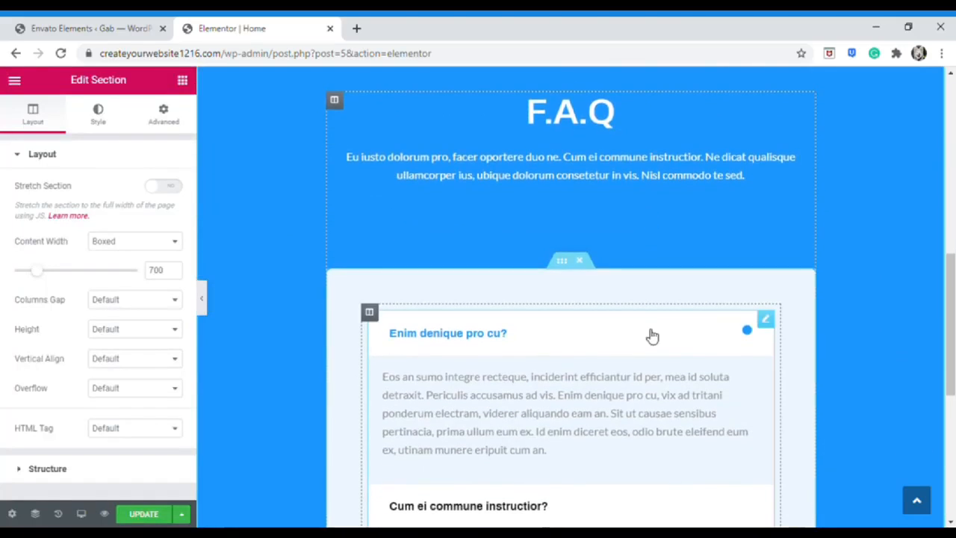
pyautogui.scroll(-2, 650, 338)
pyautogui.scroll(5, 647, 337)
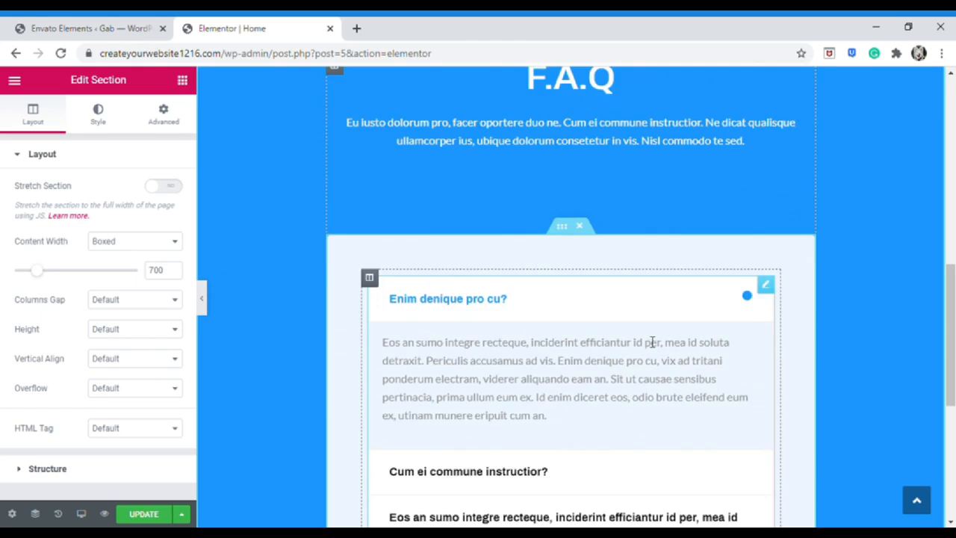
pyautogui.scroll(2, 645, 335)
pyautogui.scroll(-3, 646, 343)
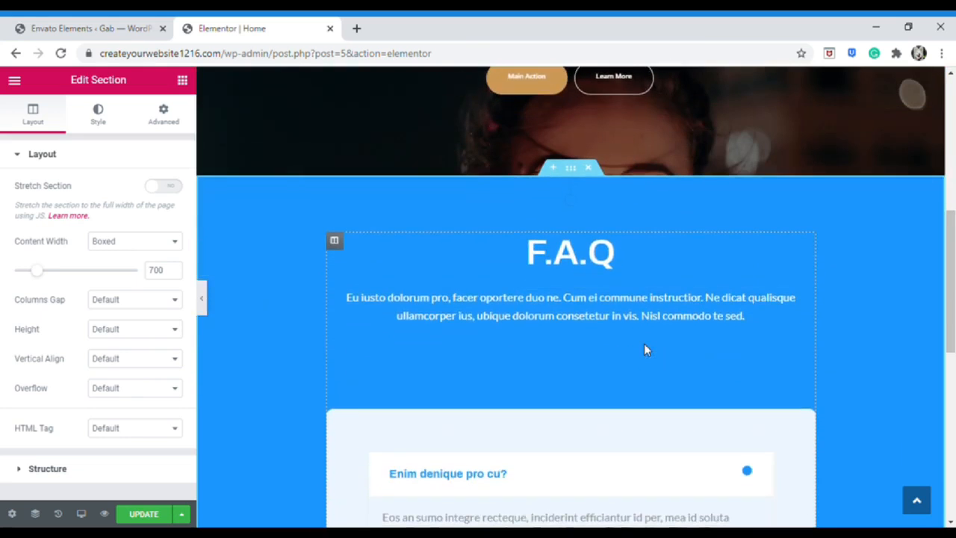
pyautogui.scroll(-1, 645, 345)
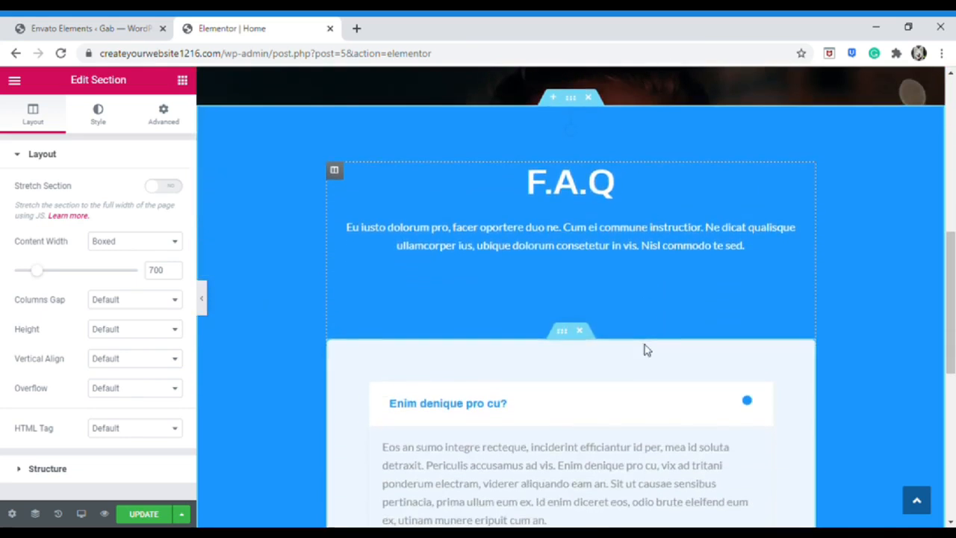
pyautogui.scroll(2, 644, 336)
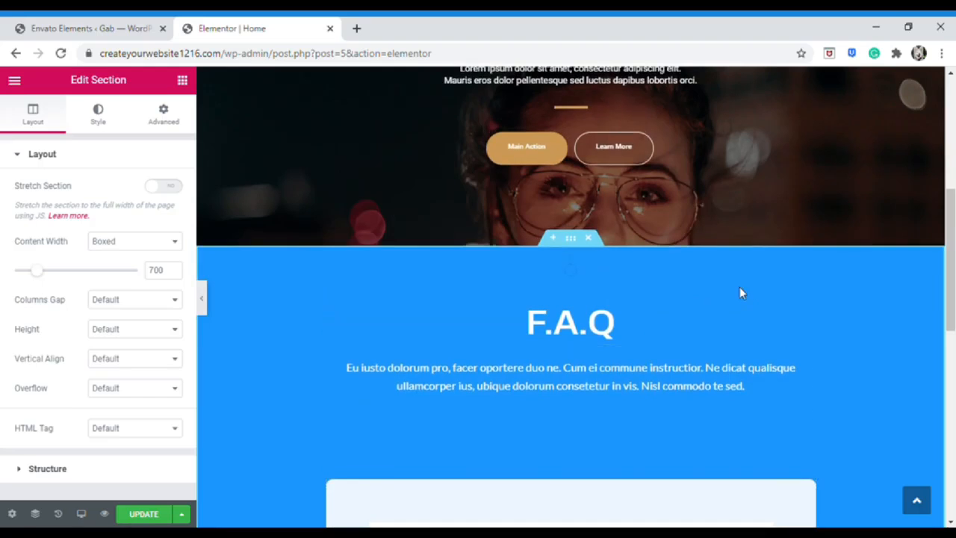
pyautogui.scroll(3, 747, 293)
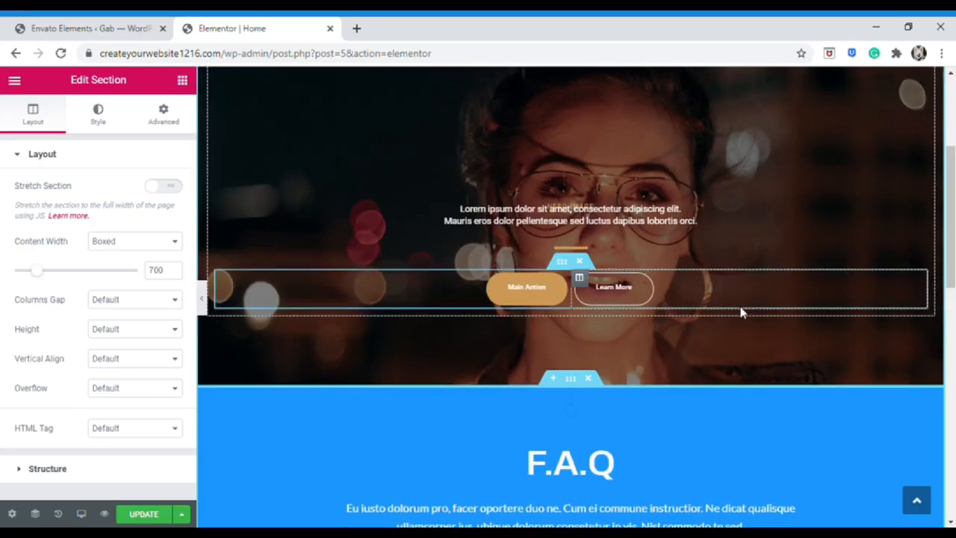
pyautogui.scroll(-4, 783, 402)
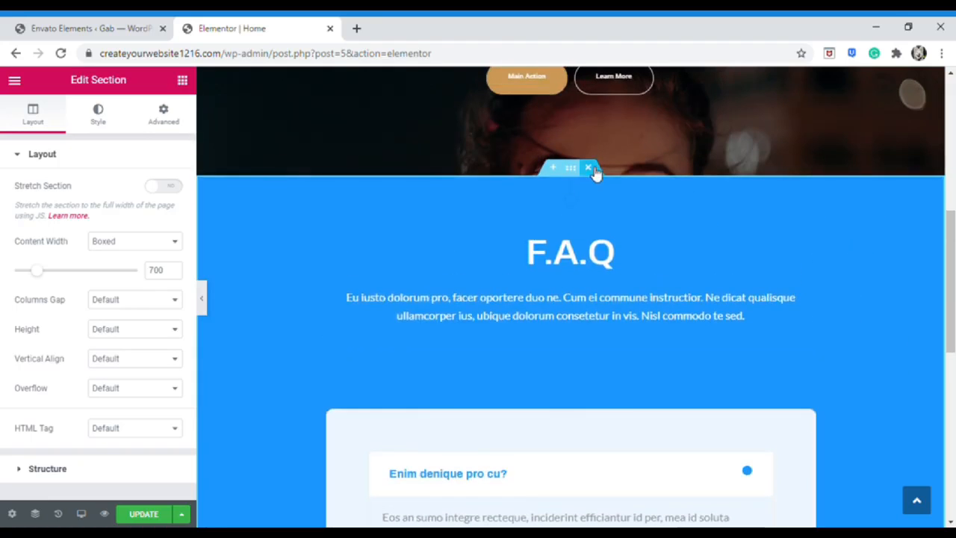
pyautogui.click(589, 168)
# Delete the hero section, then search free kits for 'movin' and install the Moving Company kit
pyautogui.scroll(4, 575, 179)
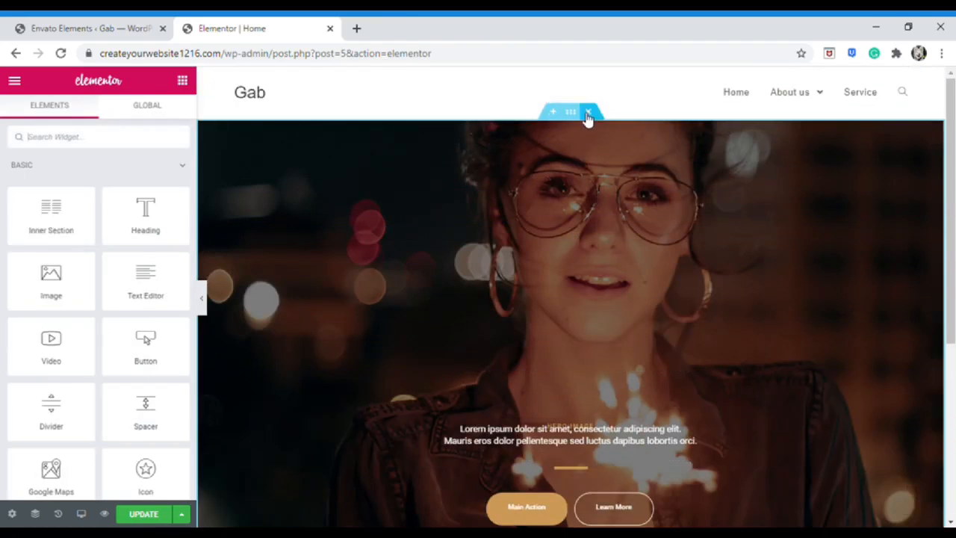
pyautogui.click(588, 112)
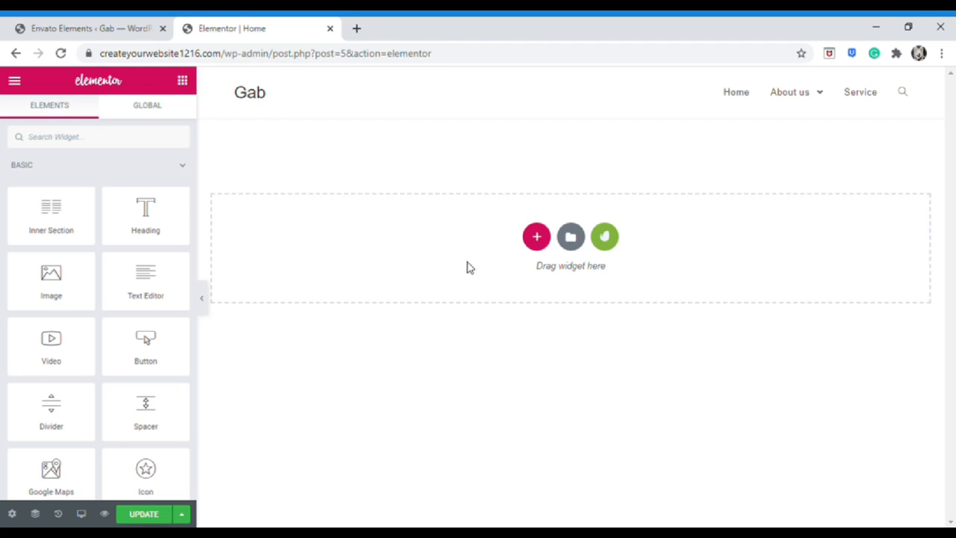
pyautogui.click(606, 239)
pyautogui.click(527, 141)
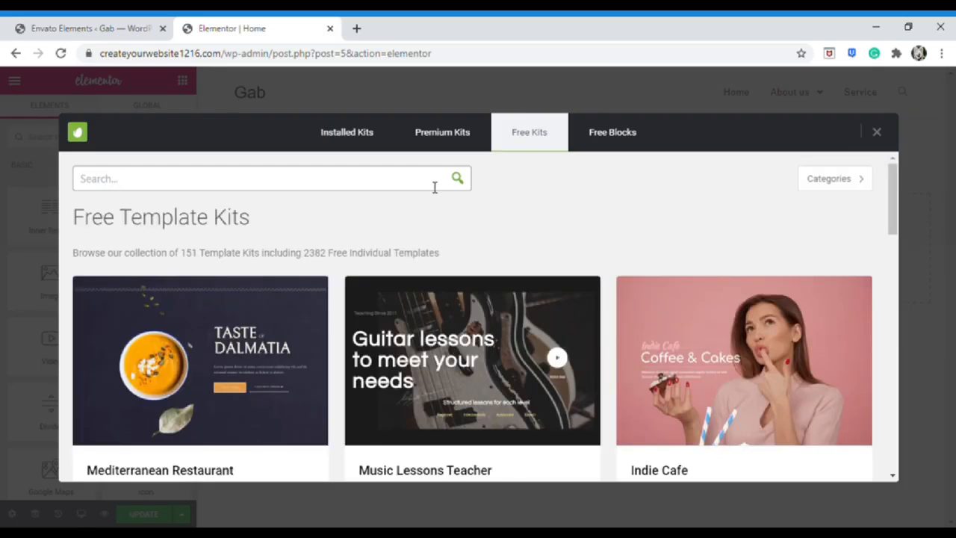
pyautogui.click(434, 187)
pyautogui.write('moving')
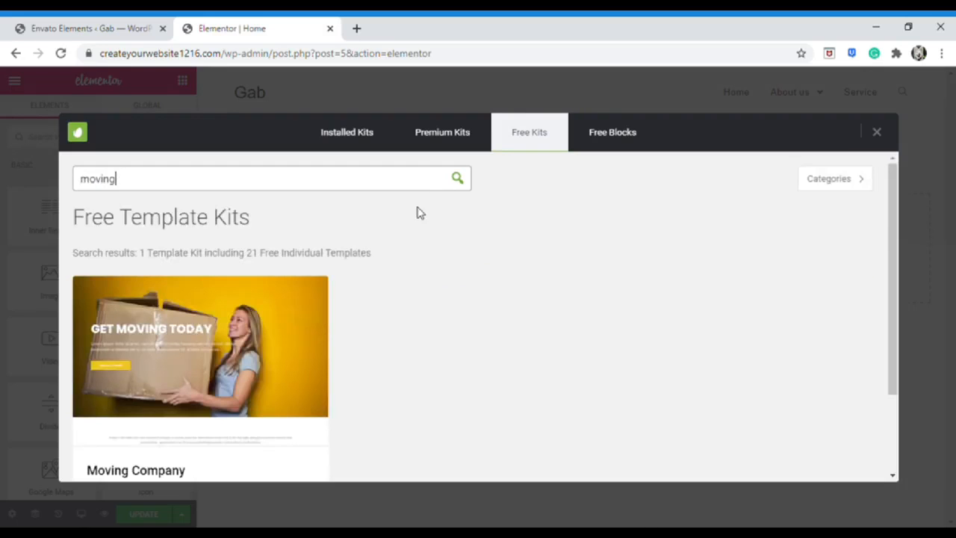
pyautogui.scroll(-2, 407, 238)
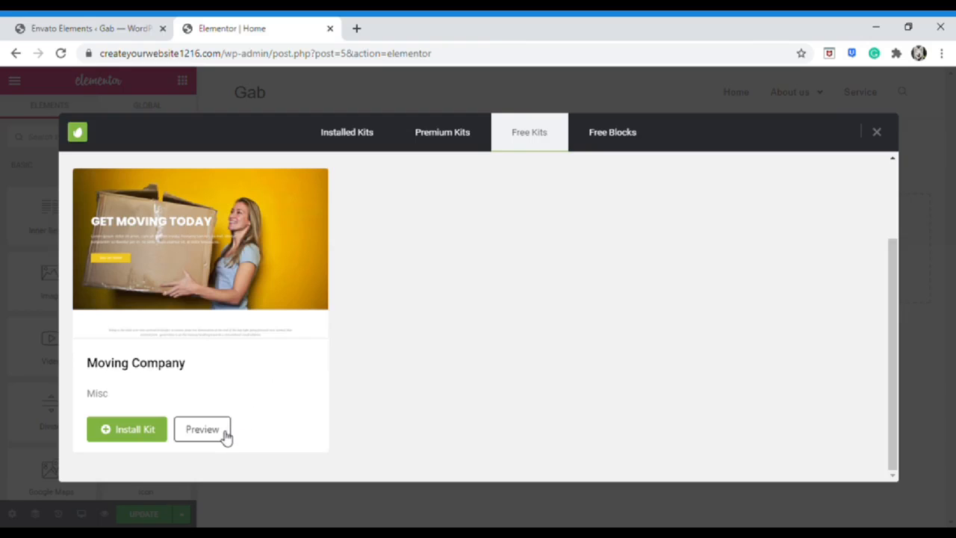
pyautogui.click(156, 435)
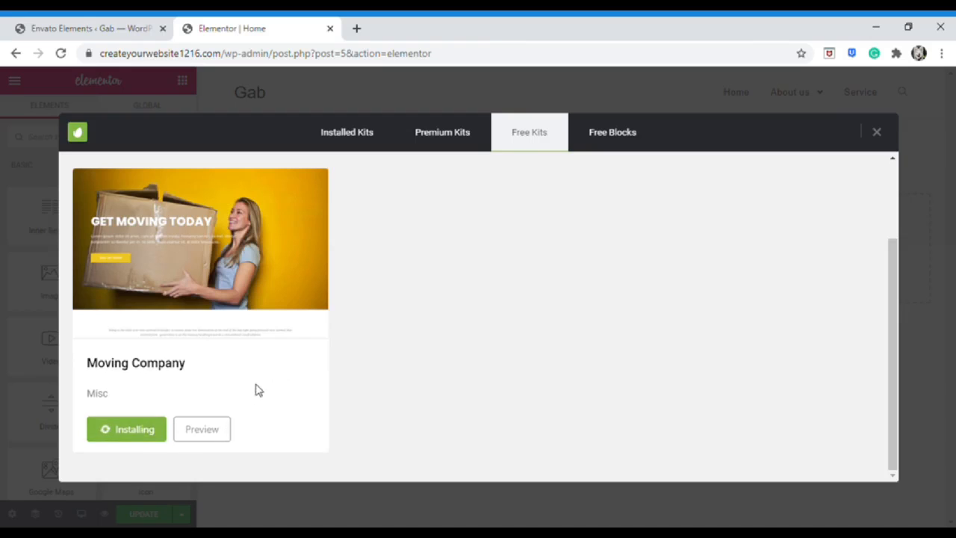
pyautogui.click(147, 434)
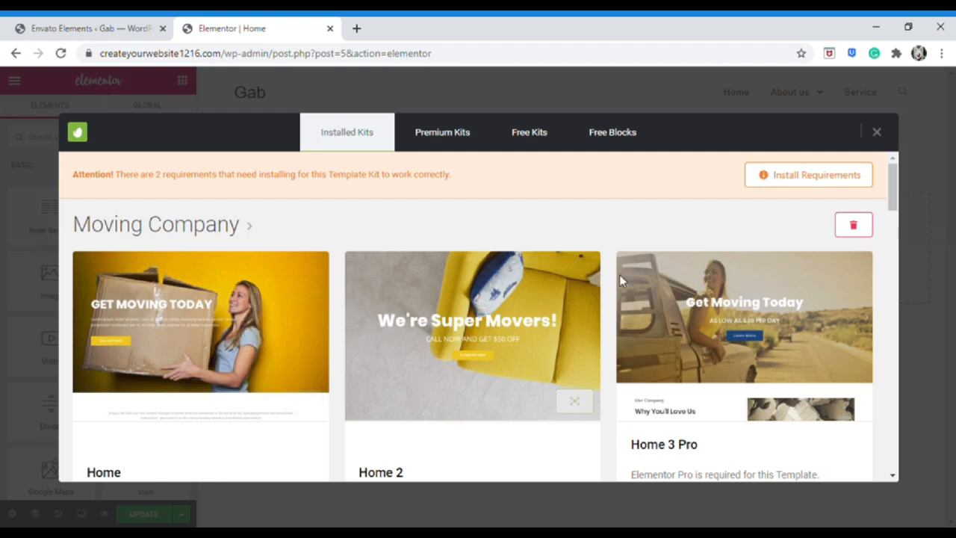
# Insert the Moving Company kit's Home template, with its yellow GET MOVING TODAY hero
pyautogui.scroll(-1, 419, 297)
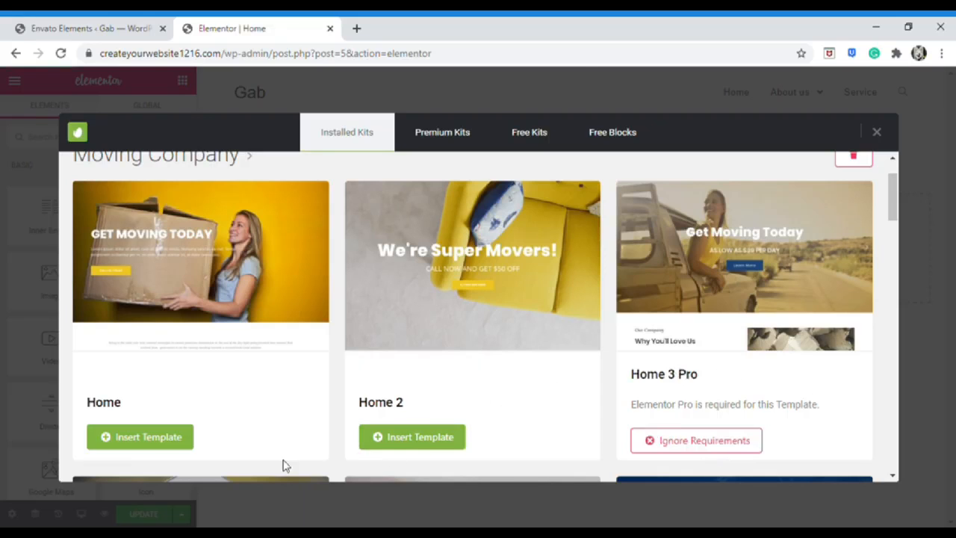
pyautogui.click(169, 448)
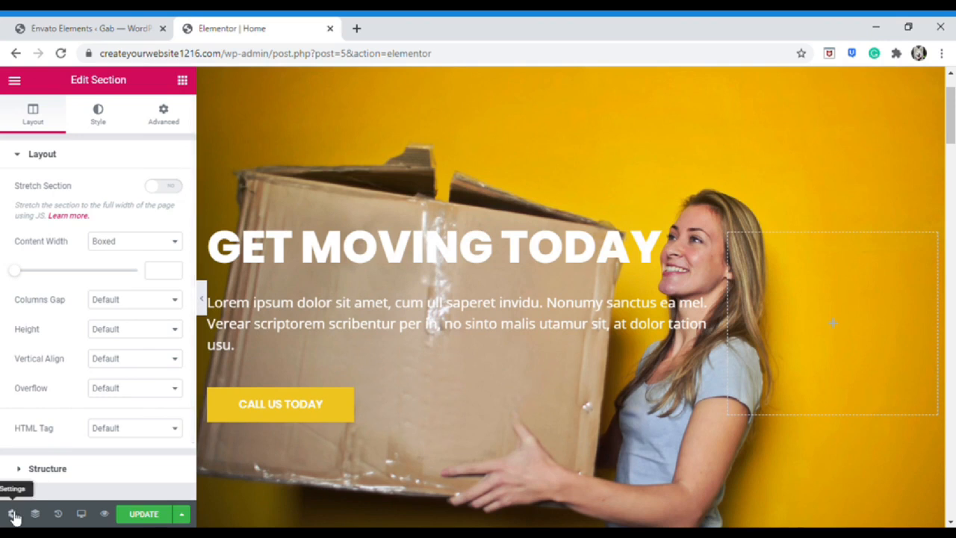
# Delete the 'We are trusted by more than 10,000 clients' section
pyautogui.click(12, 513)
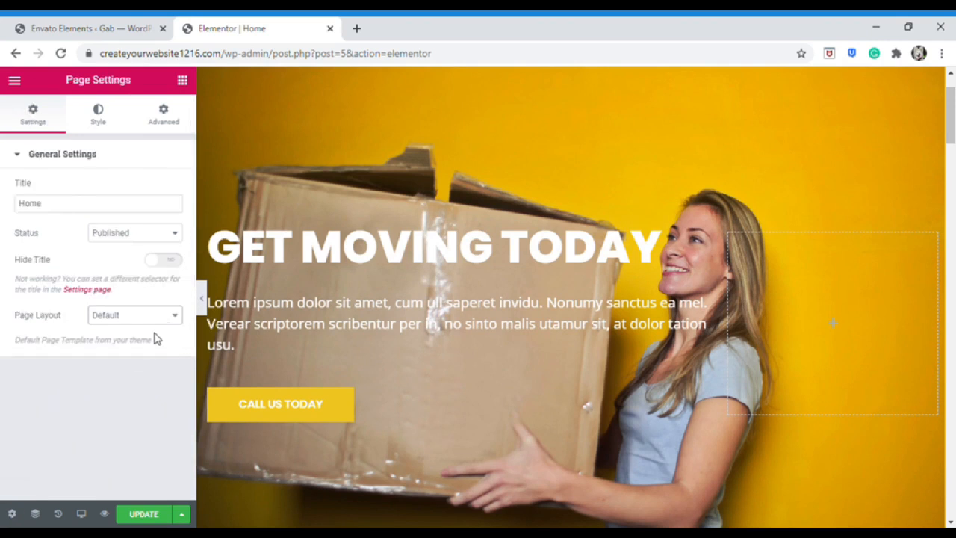
pyautogui.click(182, 80)
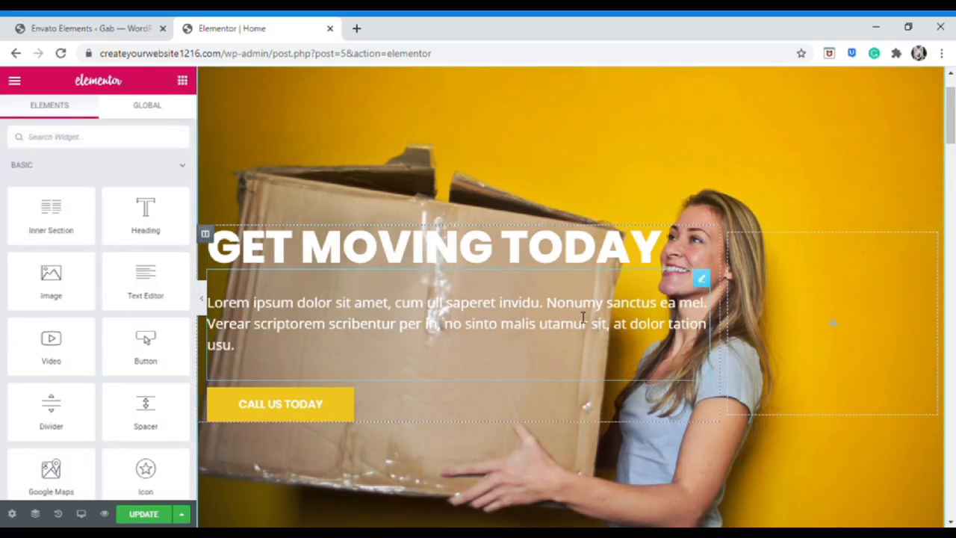
pyautogui.scroll(-15, 577, 320)
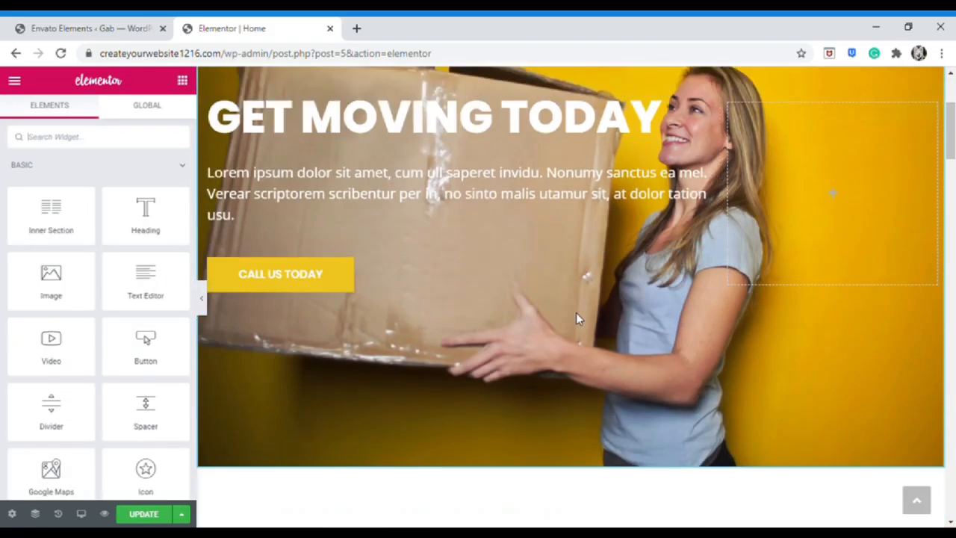
pyautogui.scroll(-8, 579, 317)
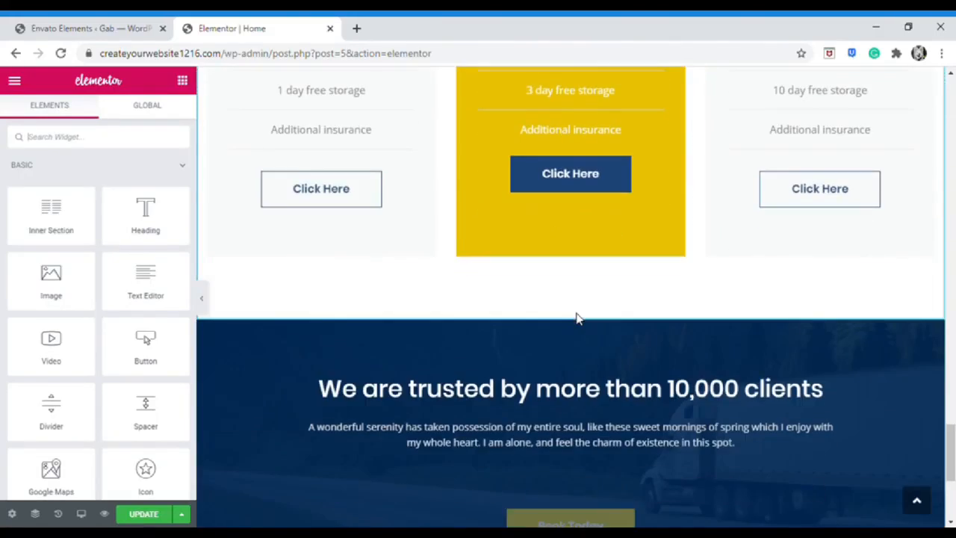
pyautogui.scroll(1, 576, 314)
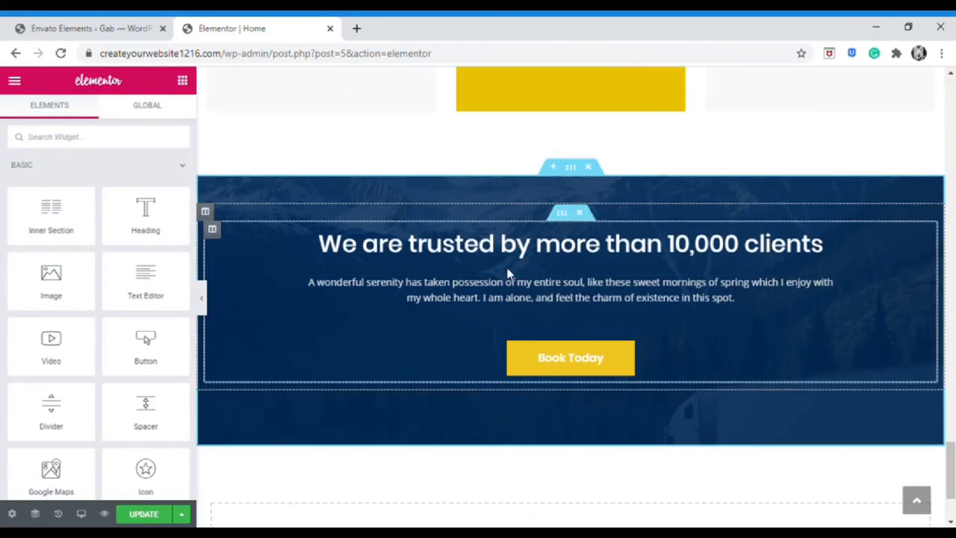
pyautogui.click(589, 167)
# Delete the hand-truck 'Get 20% Off' column and bring up the hero's style settings
pyautogui.scroll(3, 570, 295)
pyautogui.scroll(10, 570, 294)
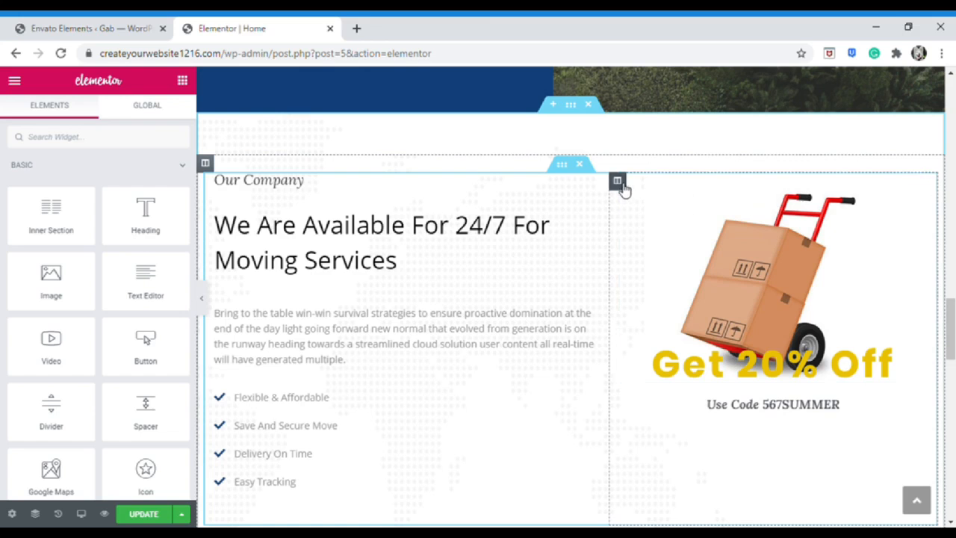
pyautogui.rightClick(623, 186)
pyautogui.click(652, 384)
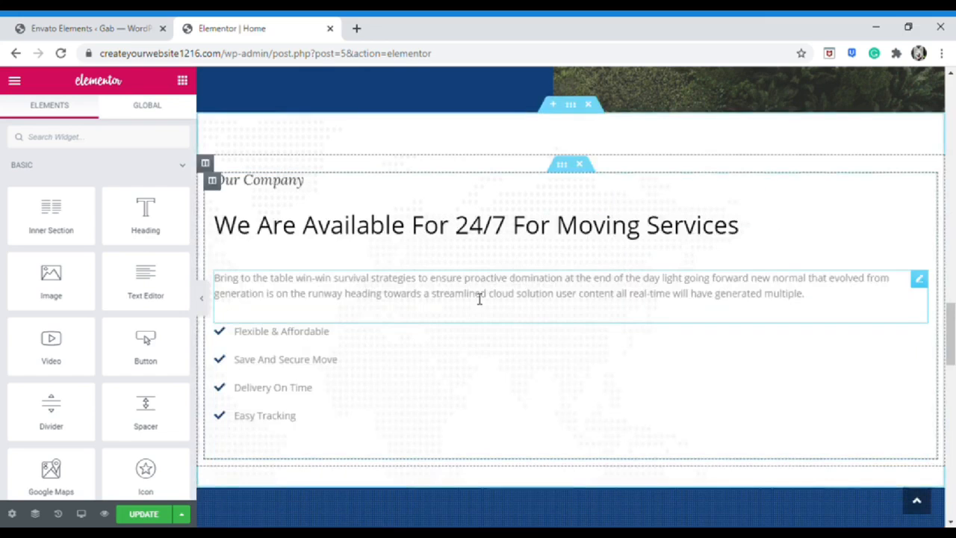
pyautogui.scroll(10, 514, 363)
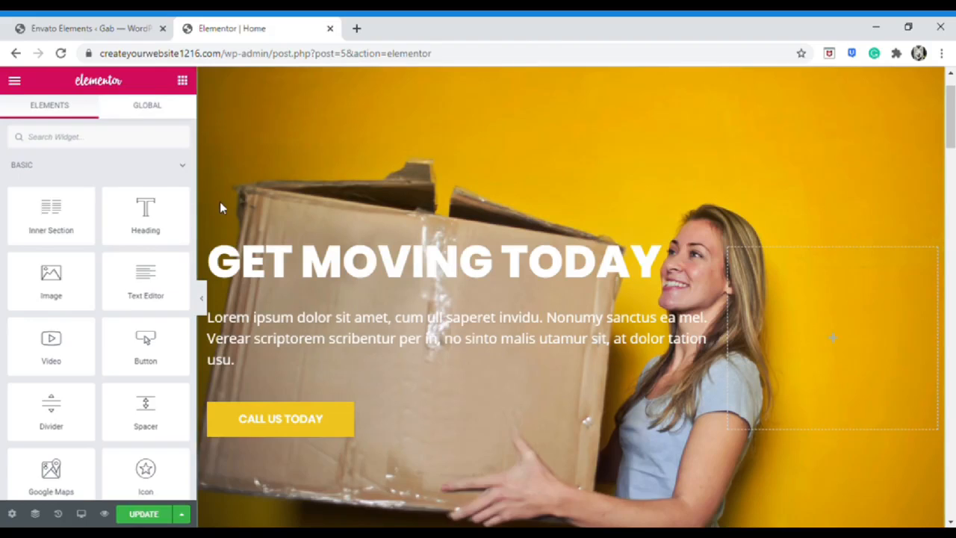
pyautogui.click(97, 129)
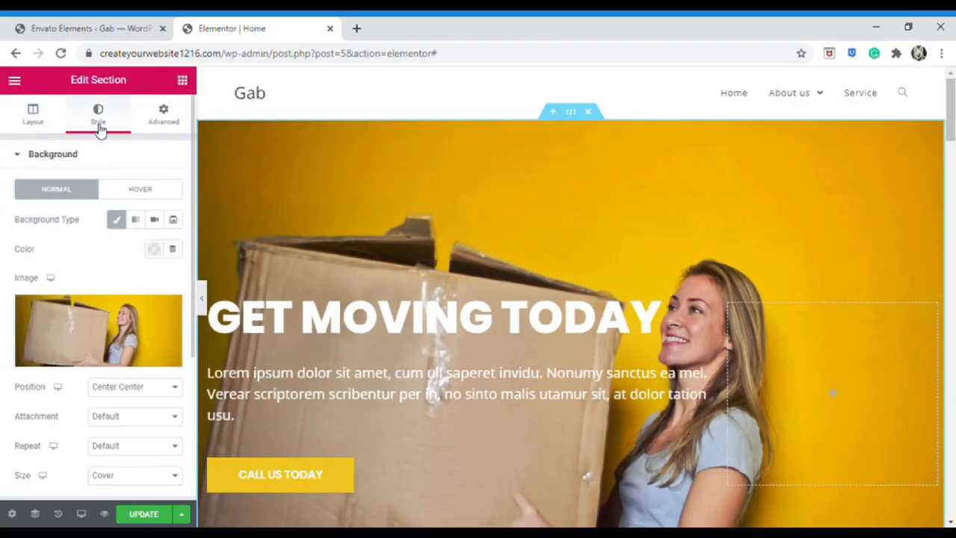
# Replace the GET MOVING TODAY hero's moving-box photo with a solid red background colour
pyautogui.moveTo(147, 321)
pyautogui.click(173, 314)
pyautogui.click(153, 248)
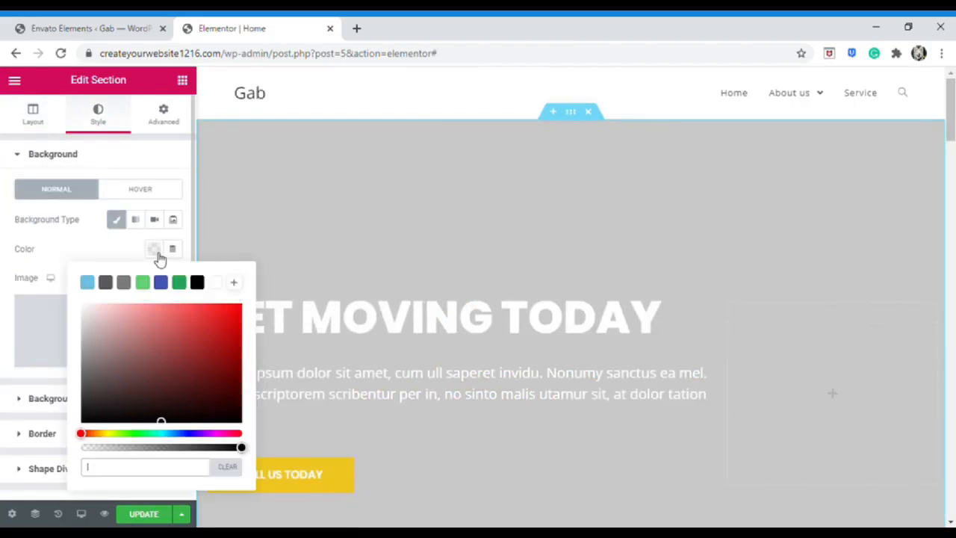
pyautogui.click(177, 327)
pyautogui.click(59, 267)
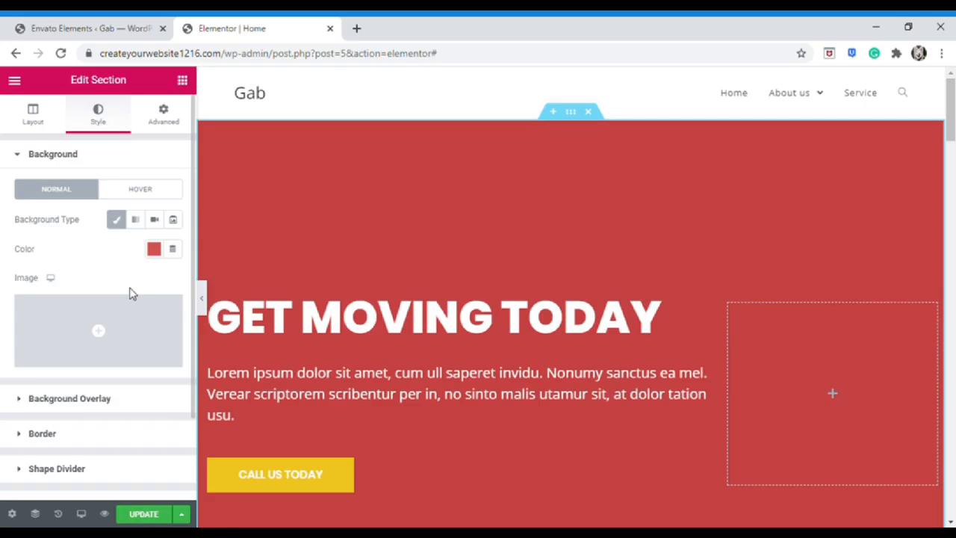
pyautogui.click(211, 303)
pyautogui.click(182, 80)
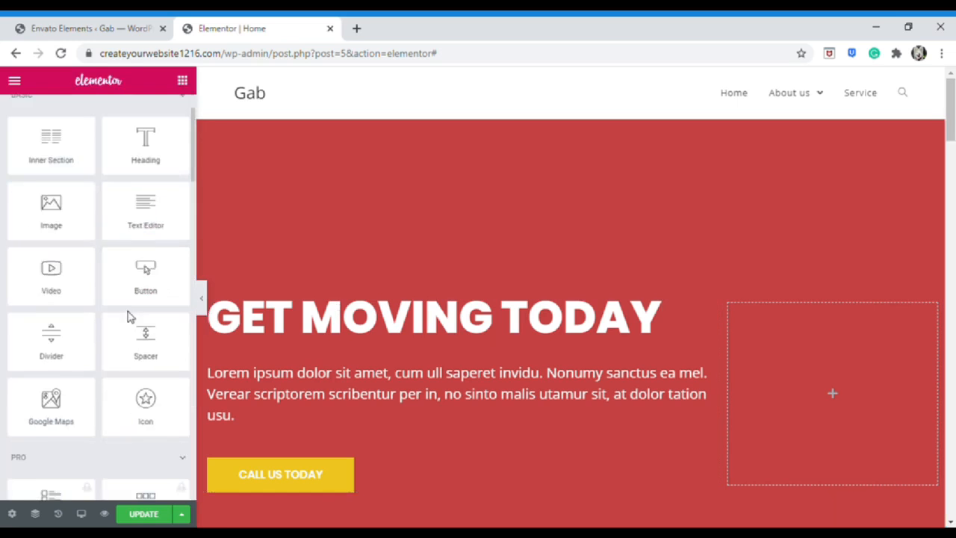
pyautogui.scroll(-6, 127, 317)
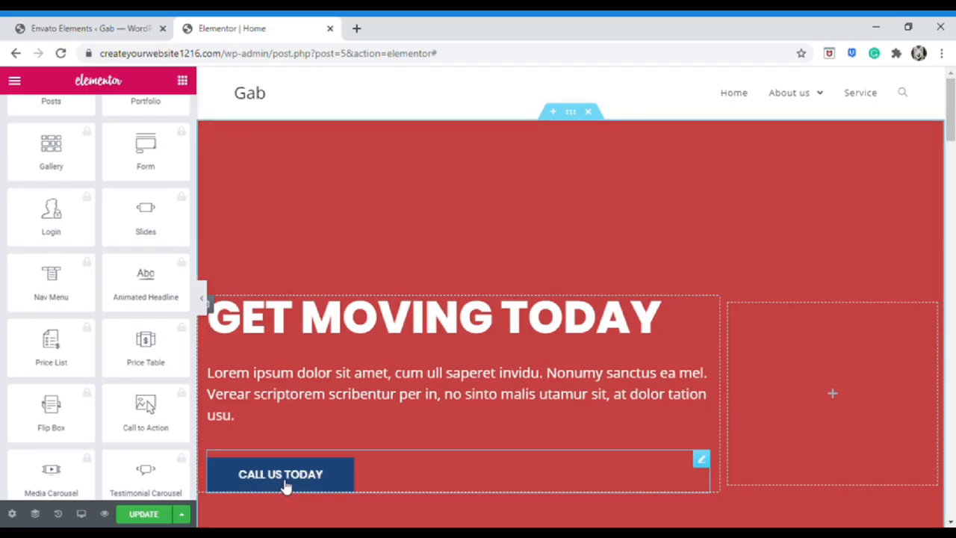
# Link the CALL US TODAY button to the Contact page and show its Style settings
pyautogui.click(286, 485)
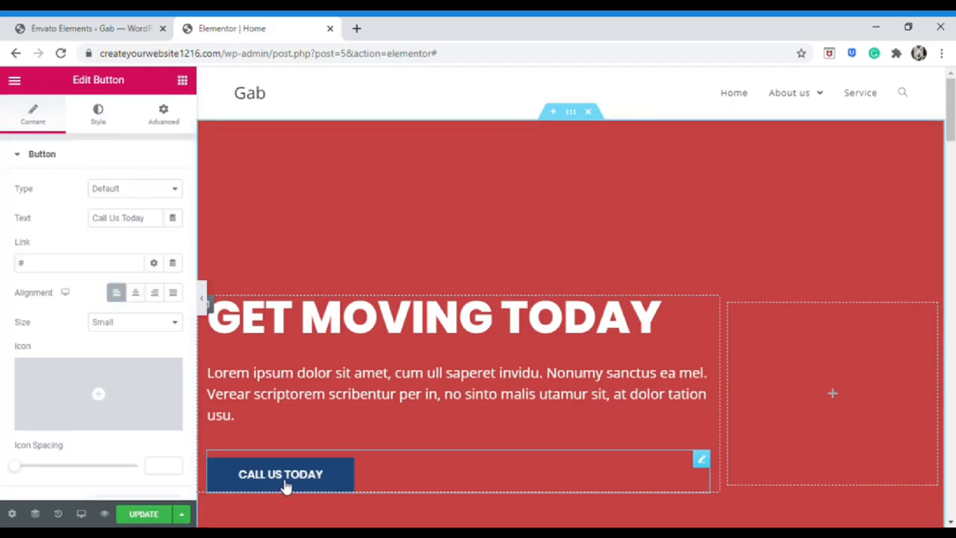
pyautogui.click(72, 273)
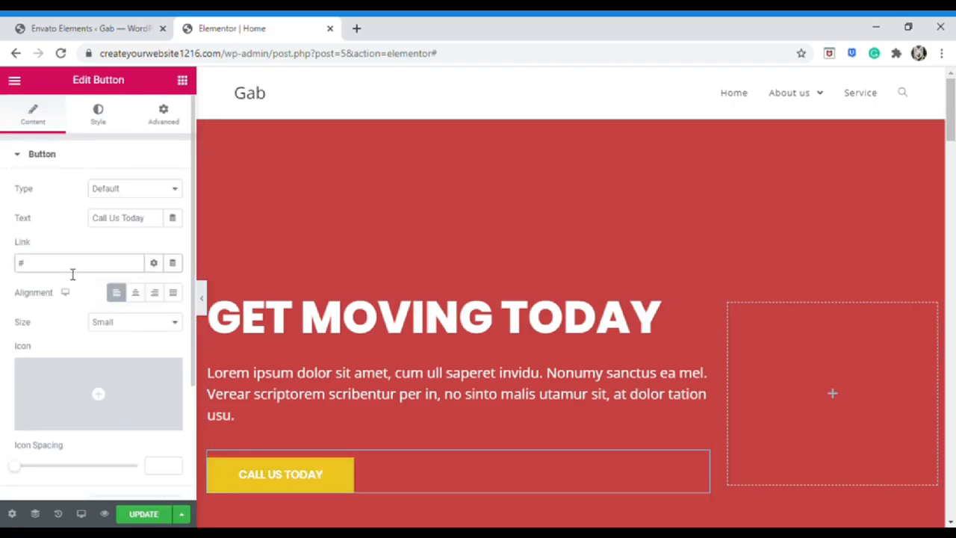
pyautogui.press('BackSpace')
pyautogui.write('conta')
pyautogui.click(68, 284)
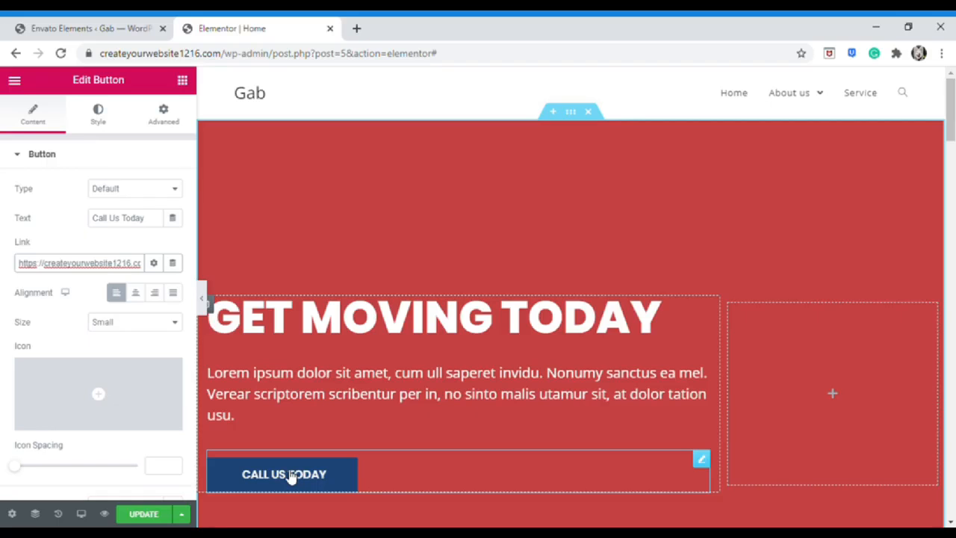
pyautogui.click(98, 114)
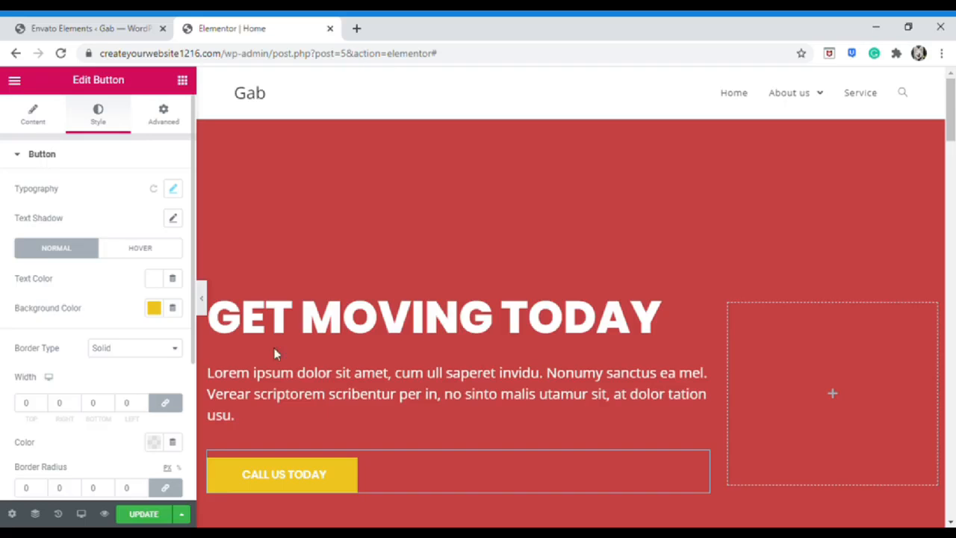
# Scroll to the empty drop area below the pricing cards and reopen the Envato kit library there
pyautogui.scroll(-2, 273, 357)
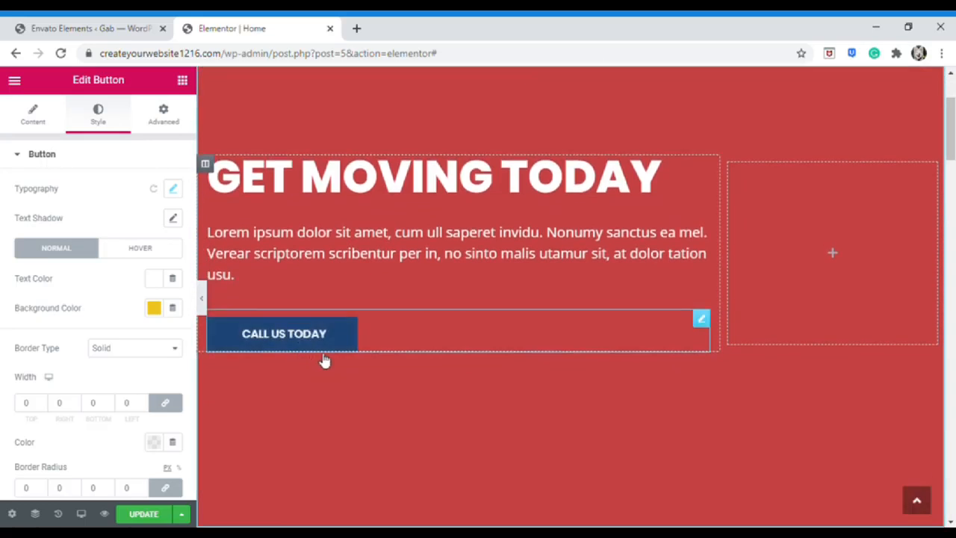
pyautogui.scroll(-5, 324, 378)
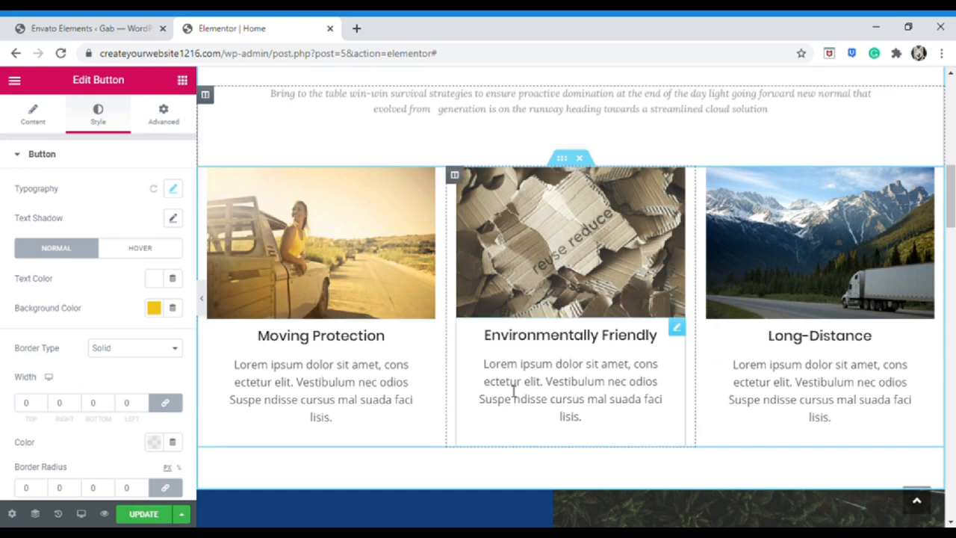
pyautogui.scroll(-6, 512, 388)
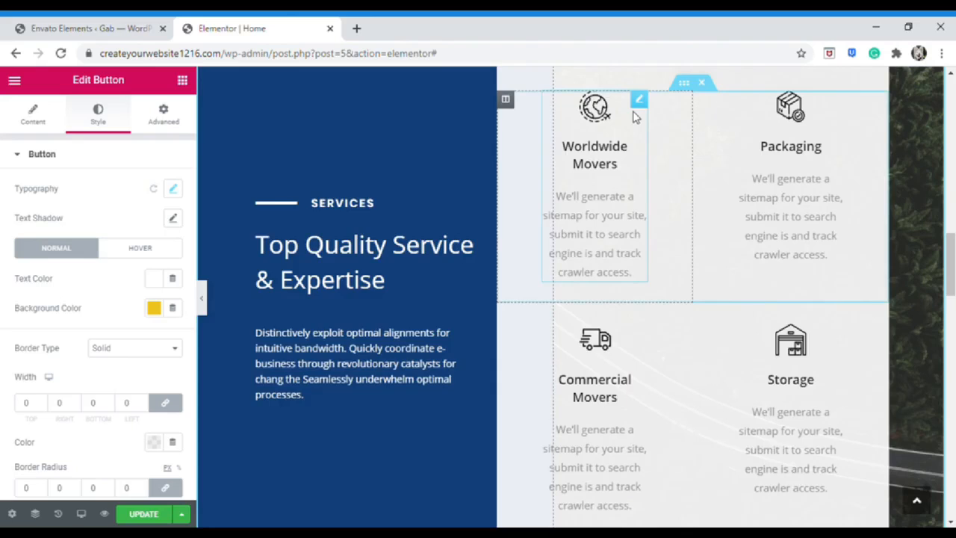
pyautogui.scroll(1, 632, 150)
pyautogui.scroll(-8, 638, 301)
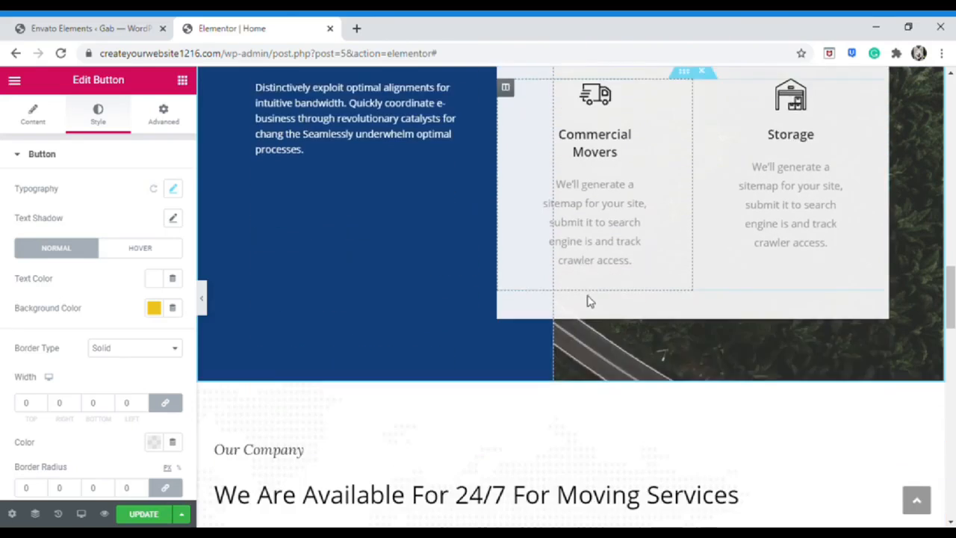
pyautogui.scroll(6, 576, 299)
pyautogui.scroll(2, 561, 300)
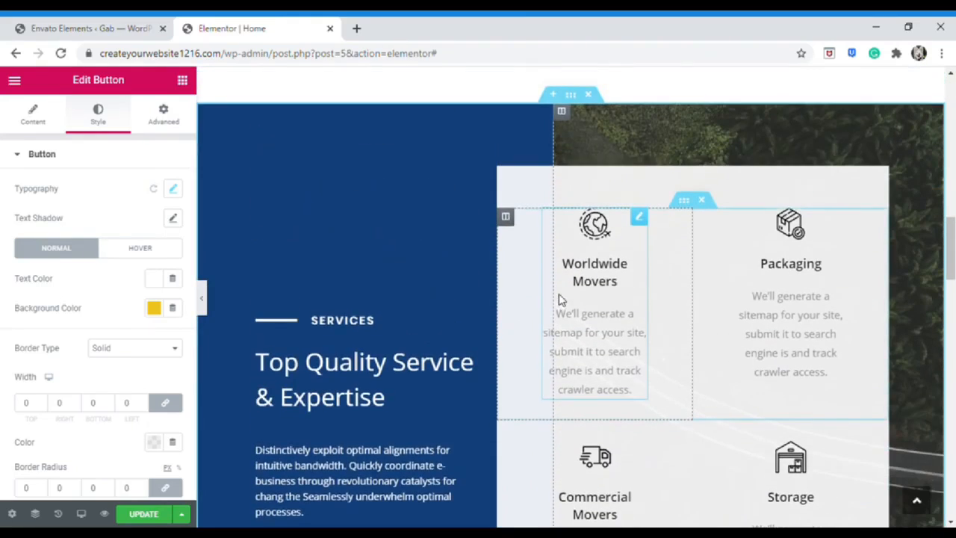
pyautogui.scroll(6, 565, 299)
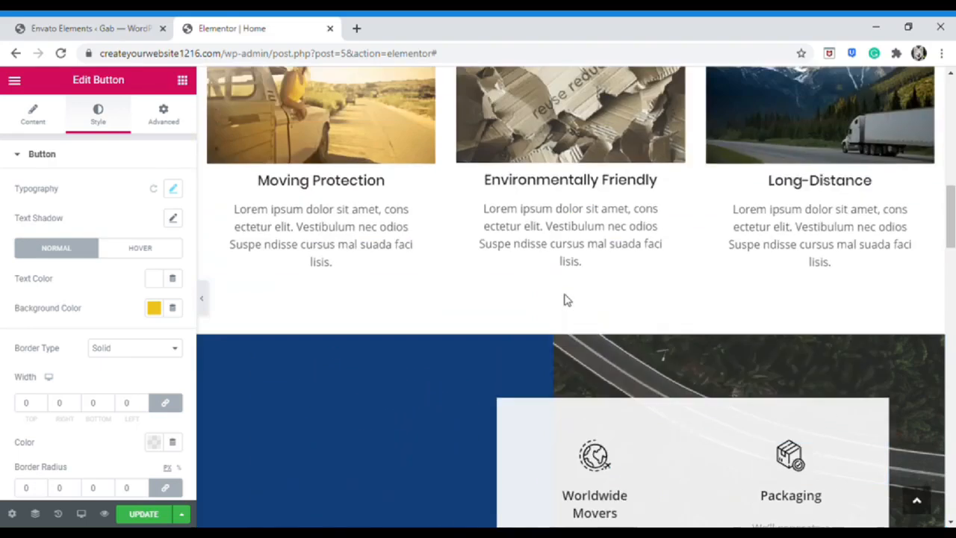
pyautogui.scroll(8, 565, 299)
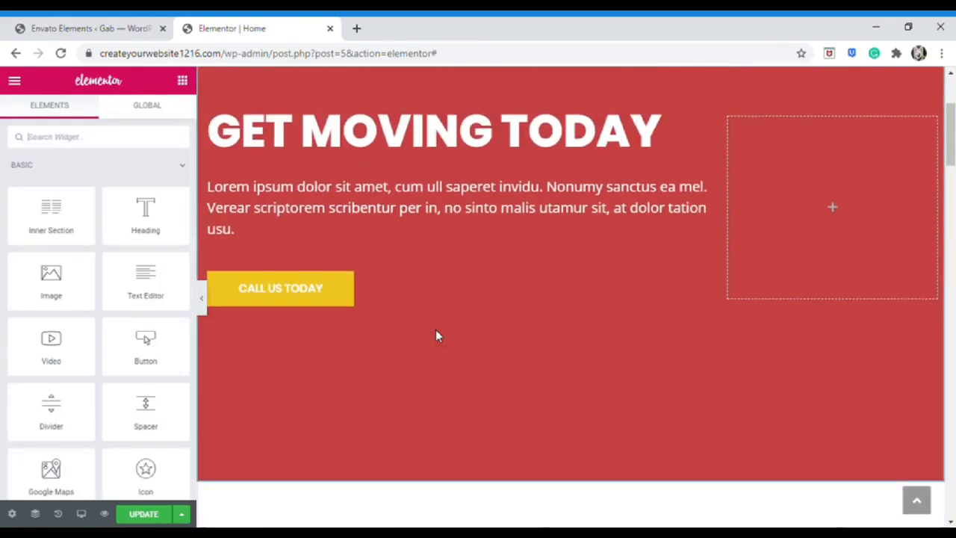
pyautogui.scroll(-1, 437, 335)
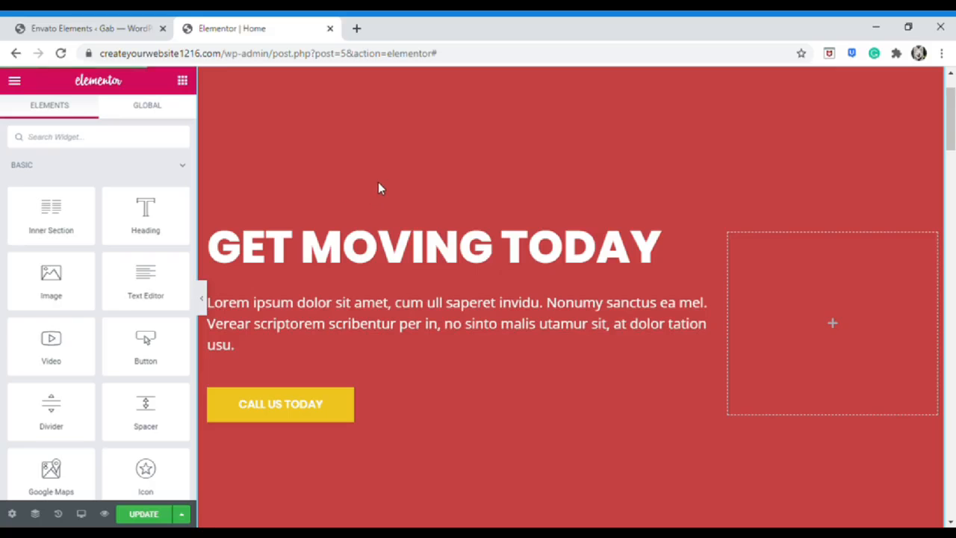
pyautogui.scroll(-15, 378, 189)
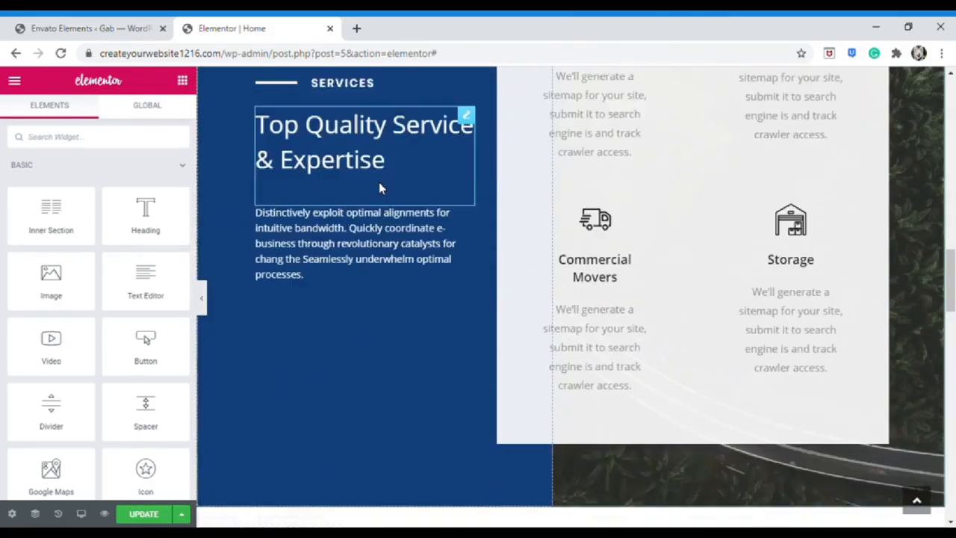
pyautogui.scroll(-15, 381, 224)
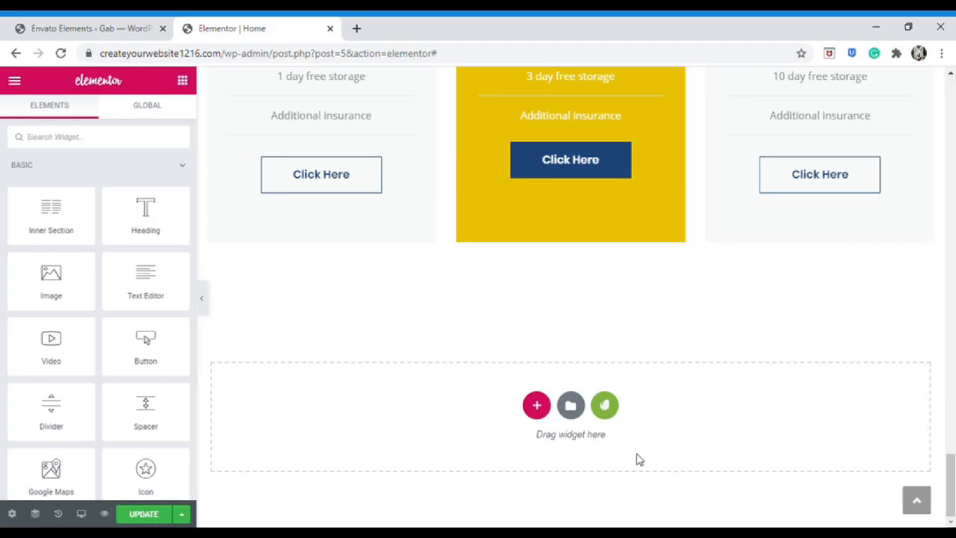
pyautogui.click(605, 414)
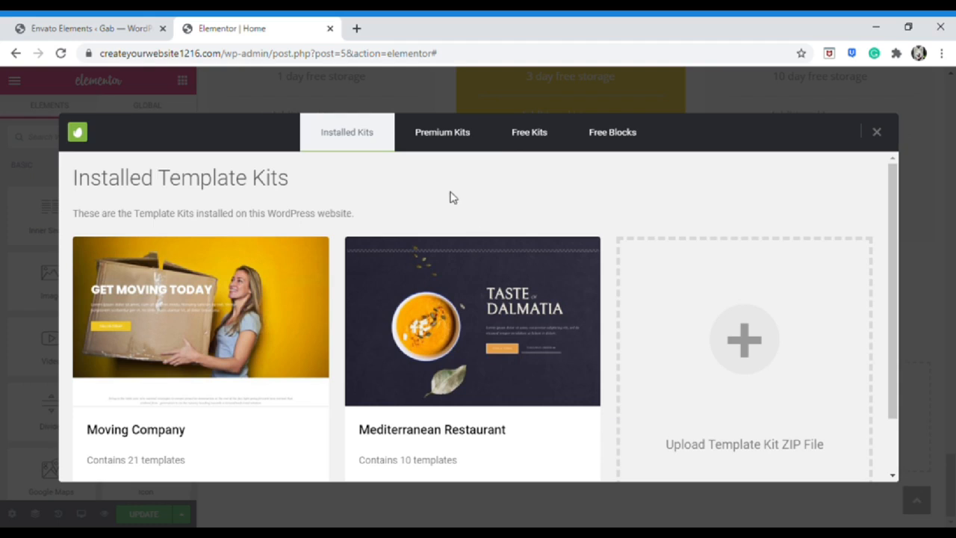
# Insert the second free Footer block, with a round LOGO and Features, Learn More, Support columns
pyautogui.click(592, 134)
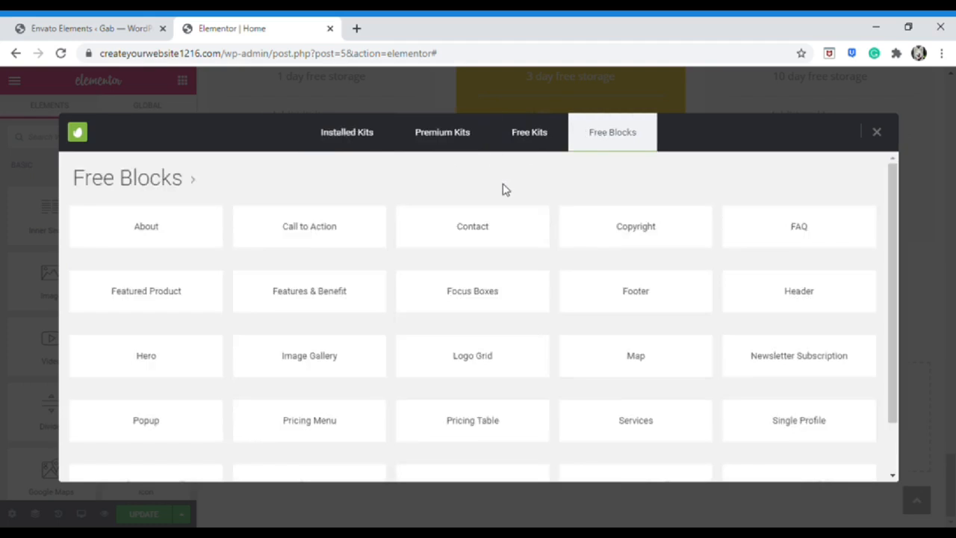
pyautogui.click(609, 308)
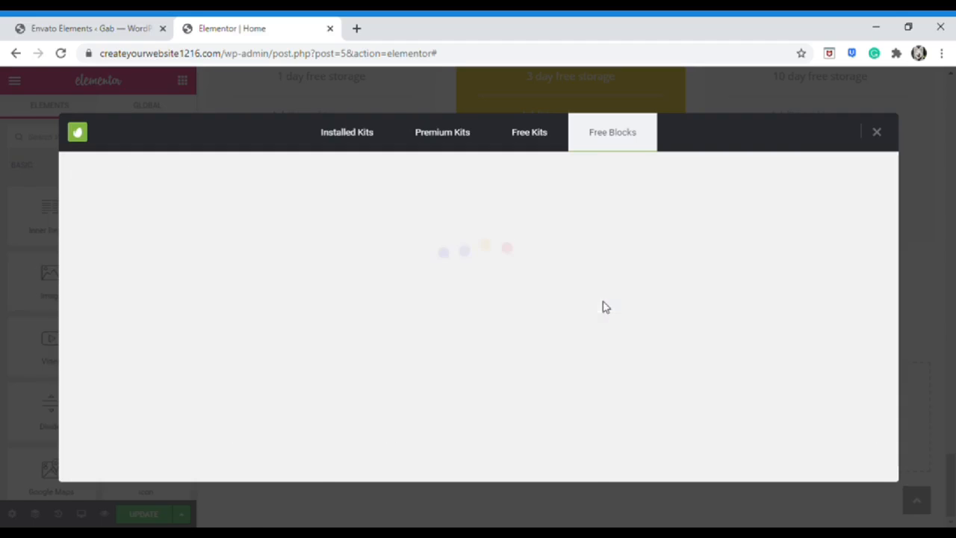
pyautogui.scroll(-7, 550, 301)
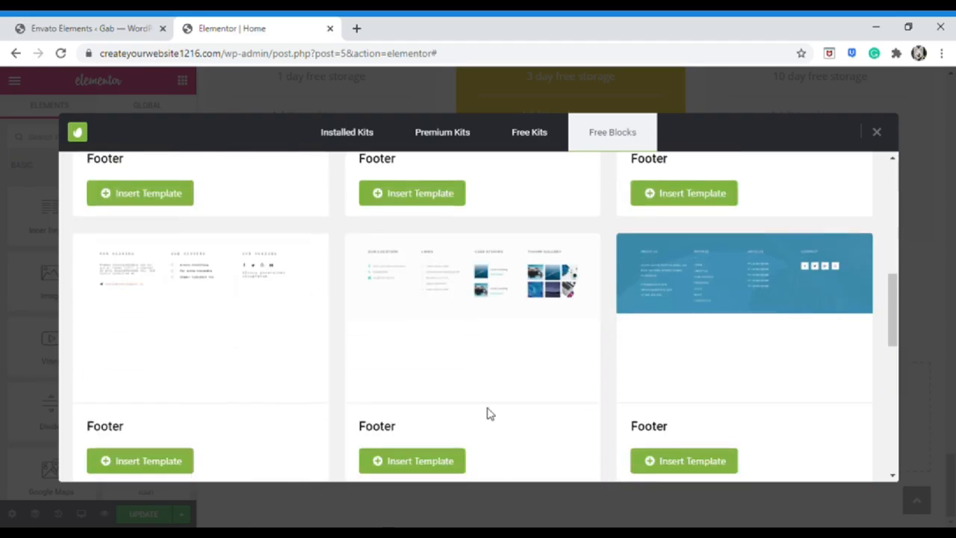
pyautogui.scroll(8, 523, 407)
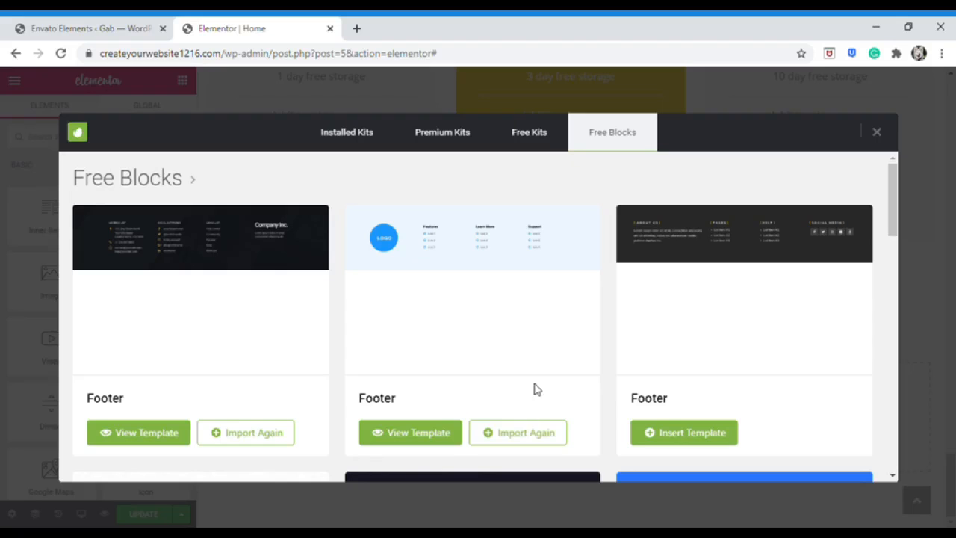
pyautogui.click(501, 436)
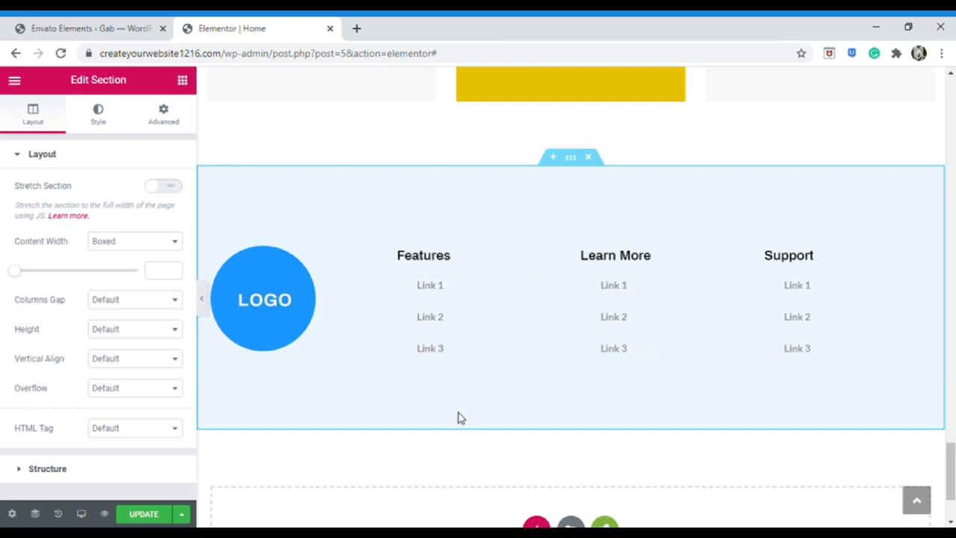
# Replace the footer's LOGO placeholder with Ponciano's logo, sized Thumbnail 150 x 150 and centred
pyautogui.click(278, 302)
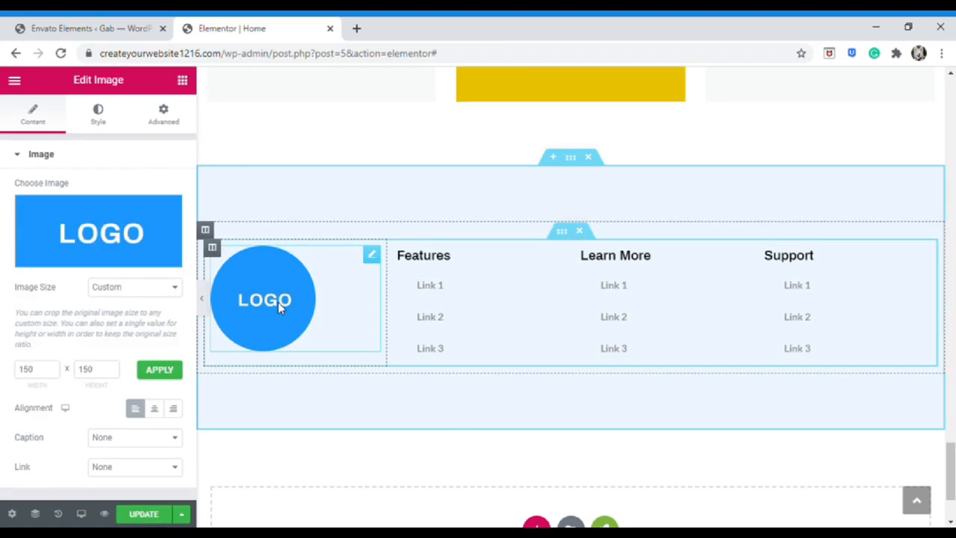
pyautogui.click(118, 219)
pyautogui.click(74, 138)
pyautogui.click(478, 312)
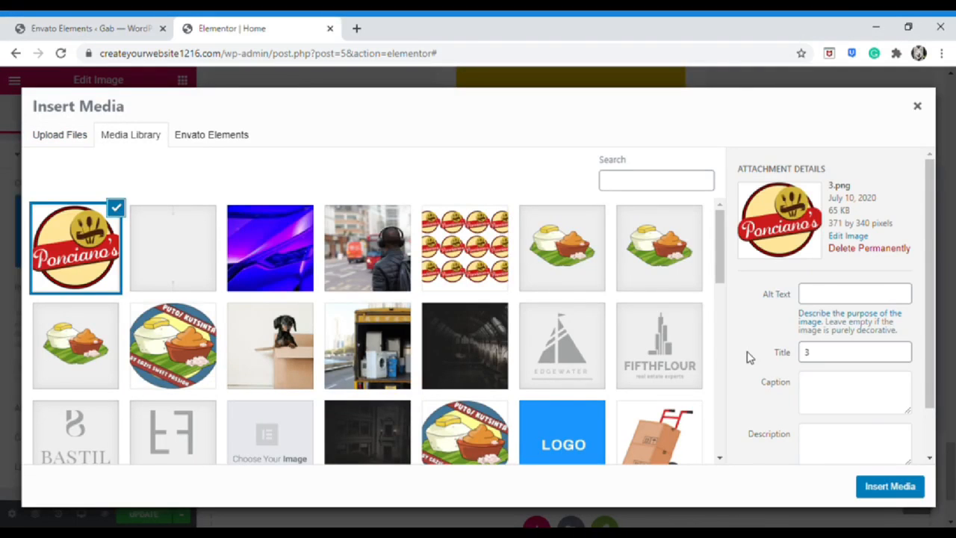
pyautogui.click(890, 486)
pyautogui.click(154, 288)
pyautogui.click(155, 314)
pyautogui.click(152, 289)
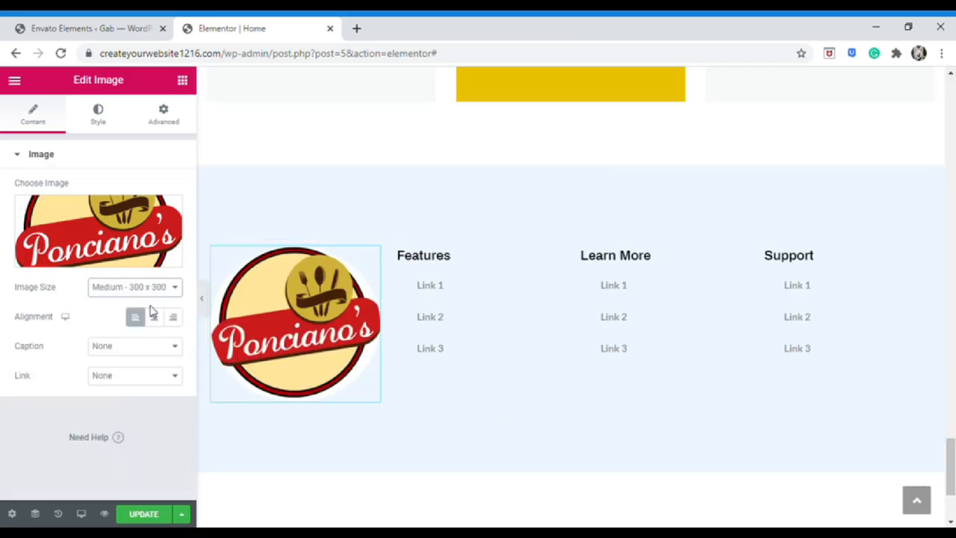
pyautogui.click(151, 304)
pyautogui.click(154, 316)
pyautogui.scroll(-2, 468, 331)
pyautogui.scroll(1, 469, 331)
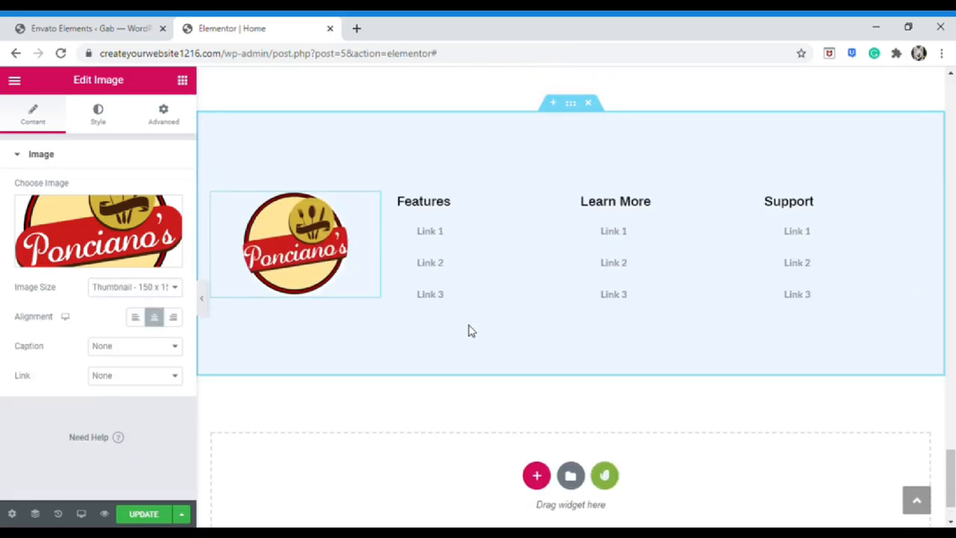
# Delete the Features column from the footer
pyautogui.click(553, 202)
pyautogui.rightClick(396, 194)
pyautogui.click(434, 400)
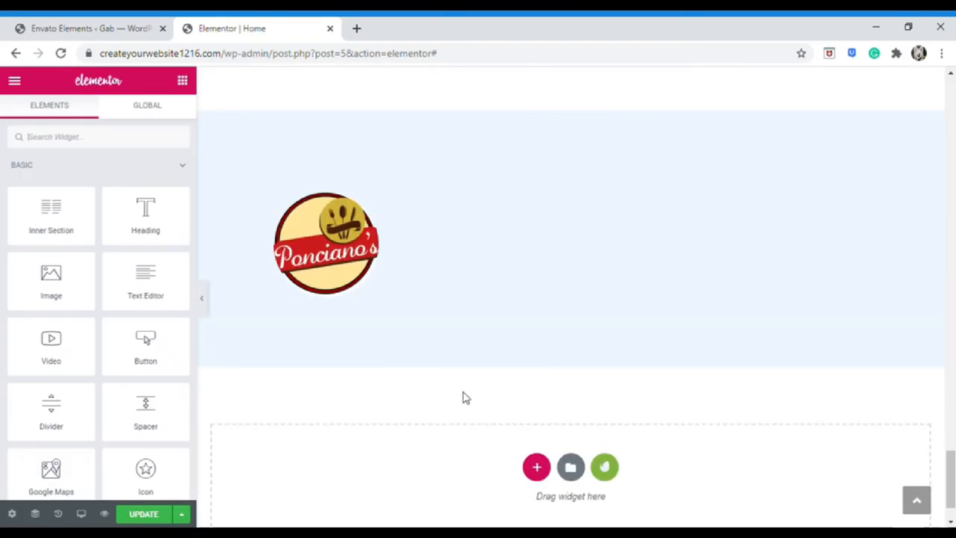
# Edit the Learn More link list, then choose to save the footer section as a template
pyautogui.scroll(1, 540, 371)
pyautogui.click(506, 305)
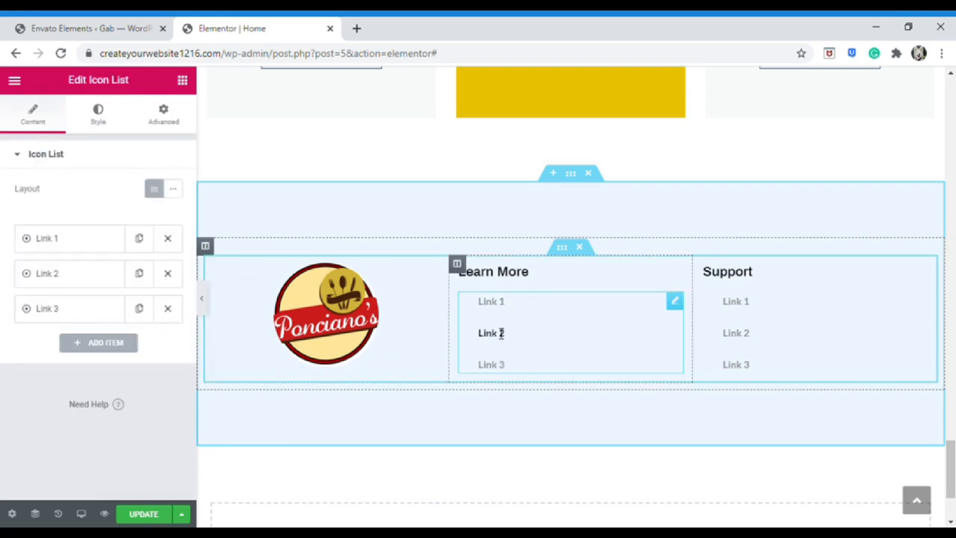
pyautogui.click(508, 302)
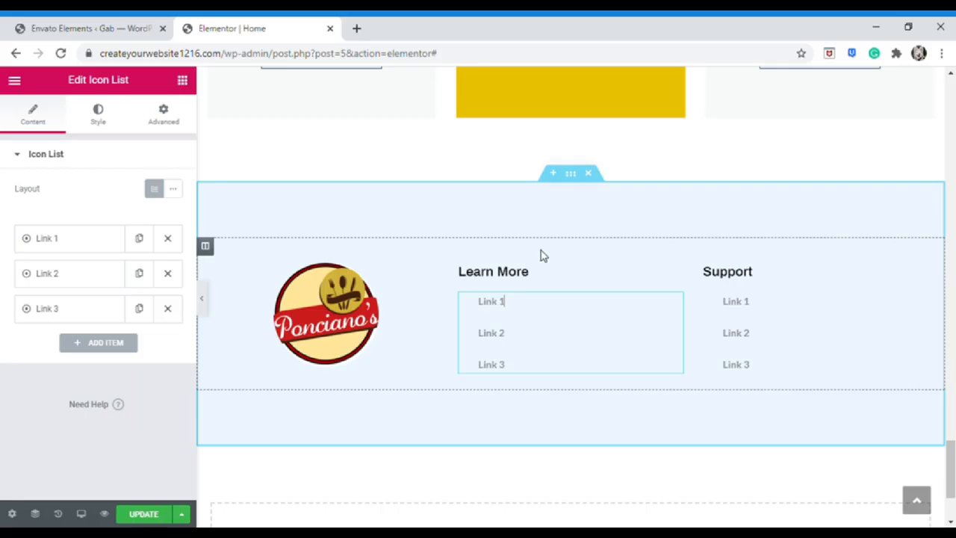
pyautogui.rightClick(572, 177)
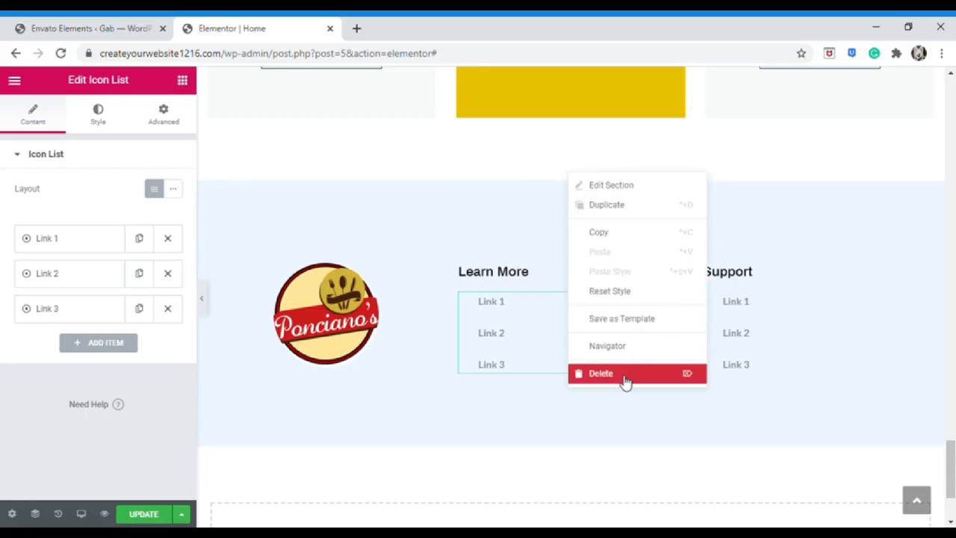
pyautogui.click(632, 327)
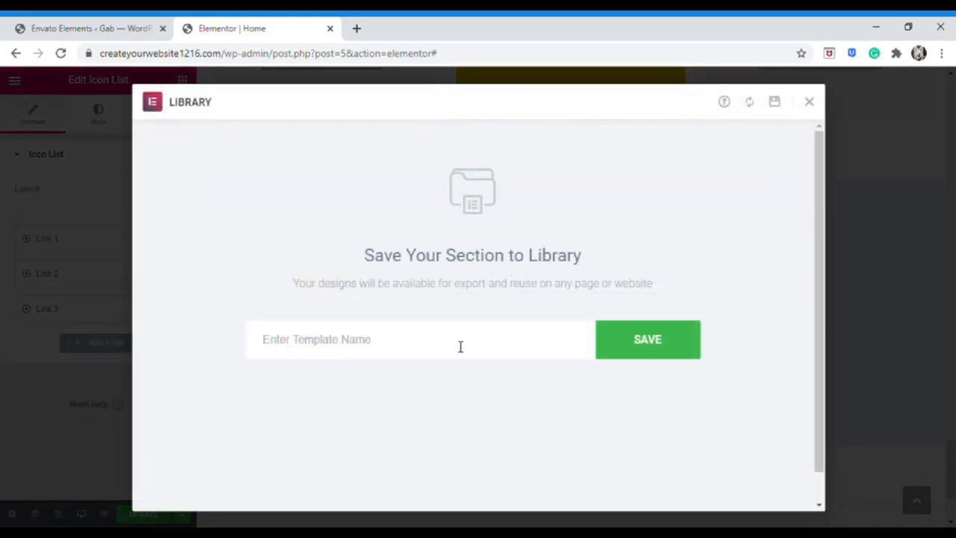
# Save the footer section to the library under the name 'Footer' and close the Library
pyautogui.click(340, 381)
pyautogui.click(628, 346)
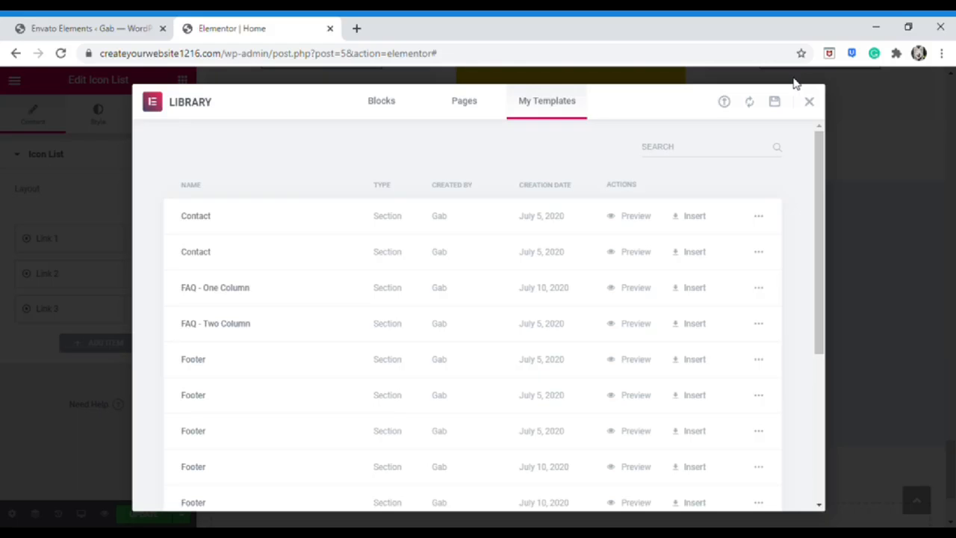
pyautogui.click(809, 102)
pyautogui.scroll(-2, 261, 386)
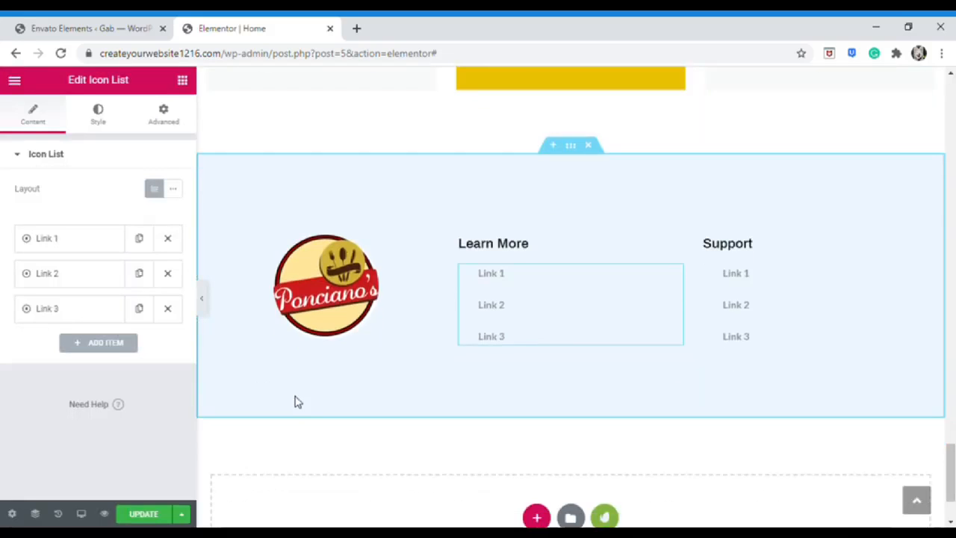
# Save the whole Home page as a library template named 'Homepage', then close the Library
pyautogui.click(182, 514)
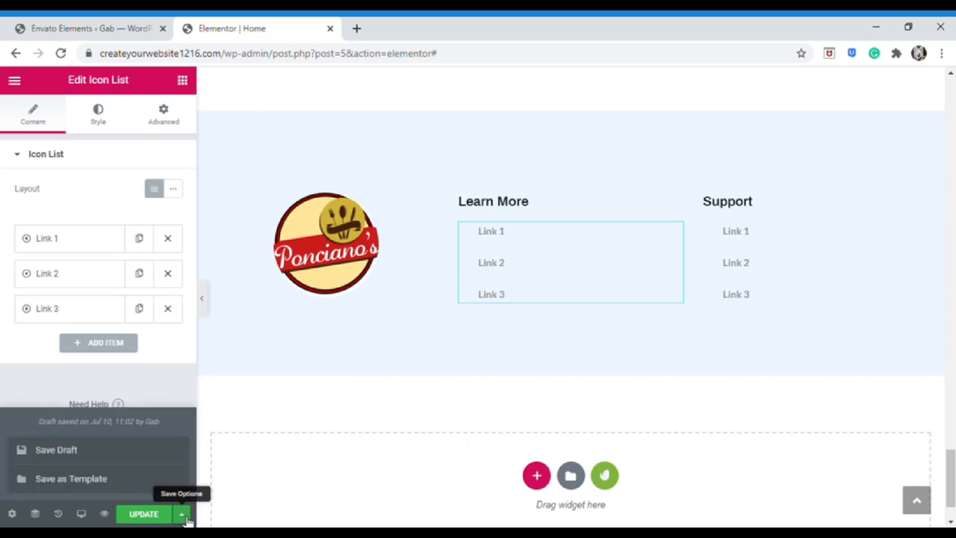
pyautogui.click(137, 484)
pyautogui.click(396, 347)
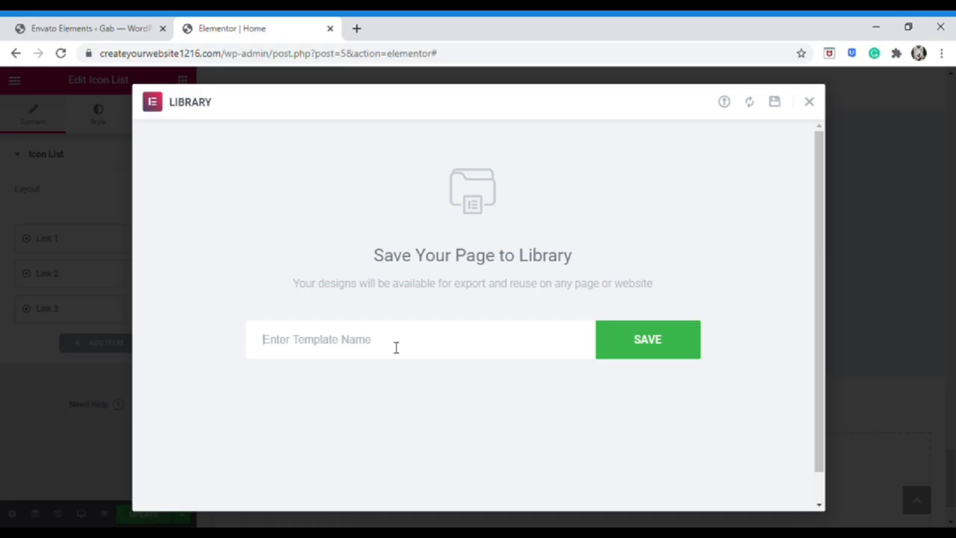
pyautogui.write('Homepage')
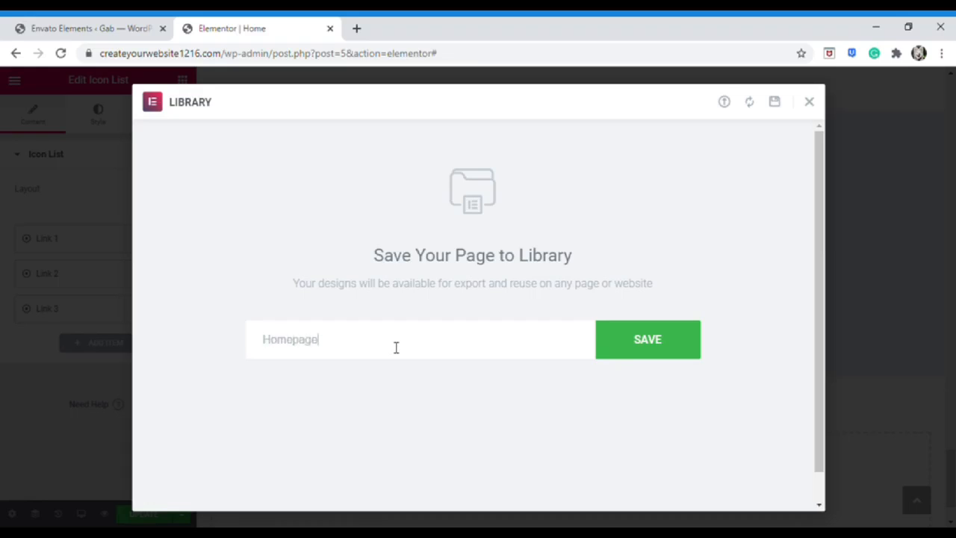
pyautogui.click(613, 352)
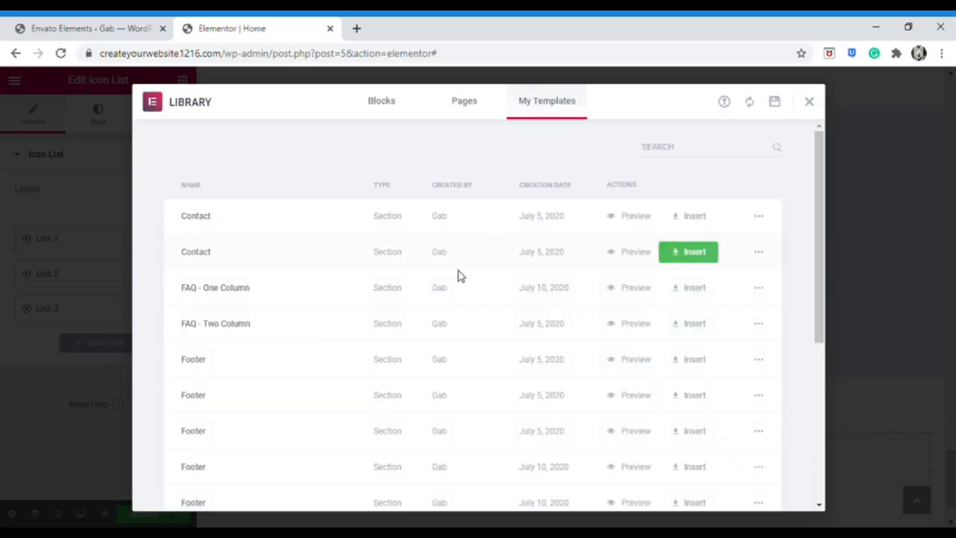
pyautogui.scroll(-4, 393, 261)
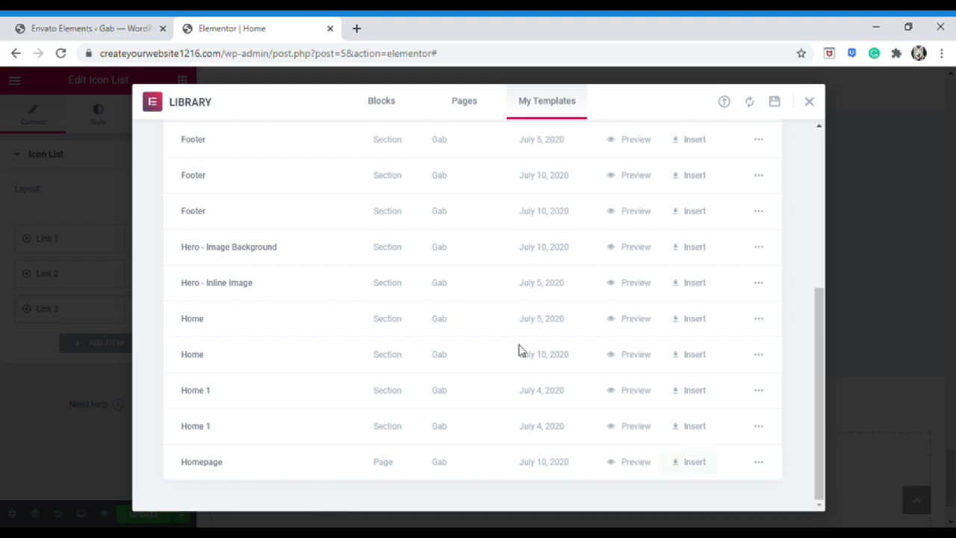
pyautogui.scroll(4, 519, 347)
pyautogui.click(102, 247)
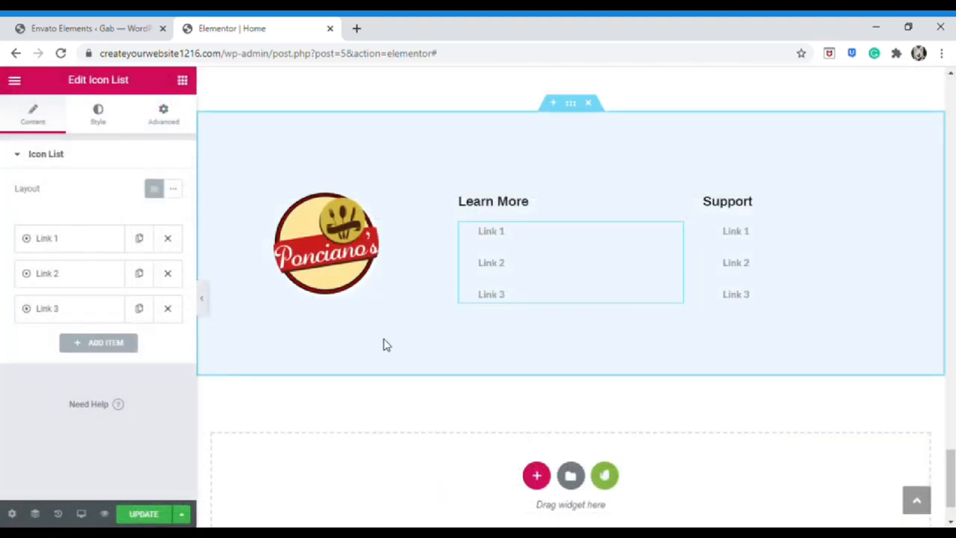
# Return to the widget list and update the Home page
pyautogui.scroll(-15, 384, 343)
pyautogui.scroll(-10, 446, 357)
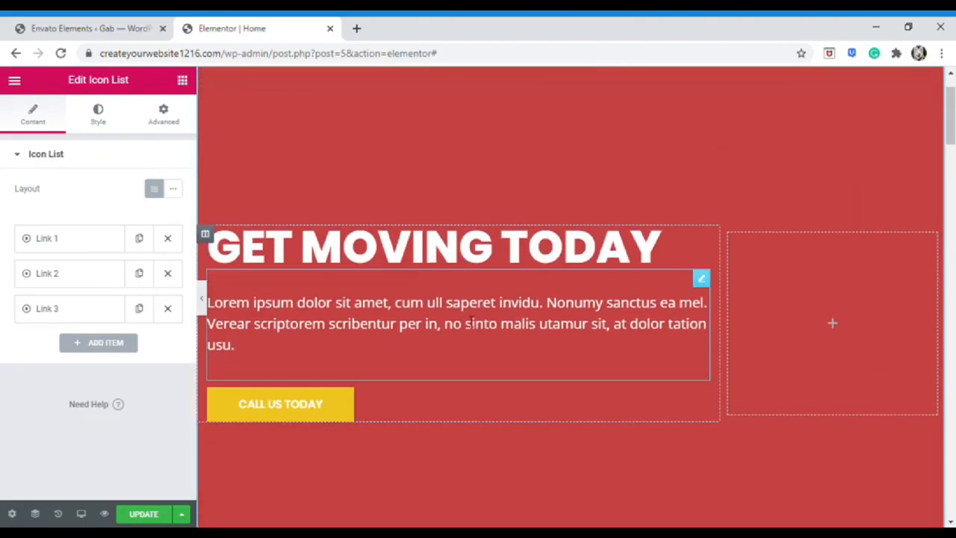
pyautogui.click(182, 80)
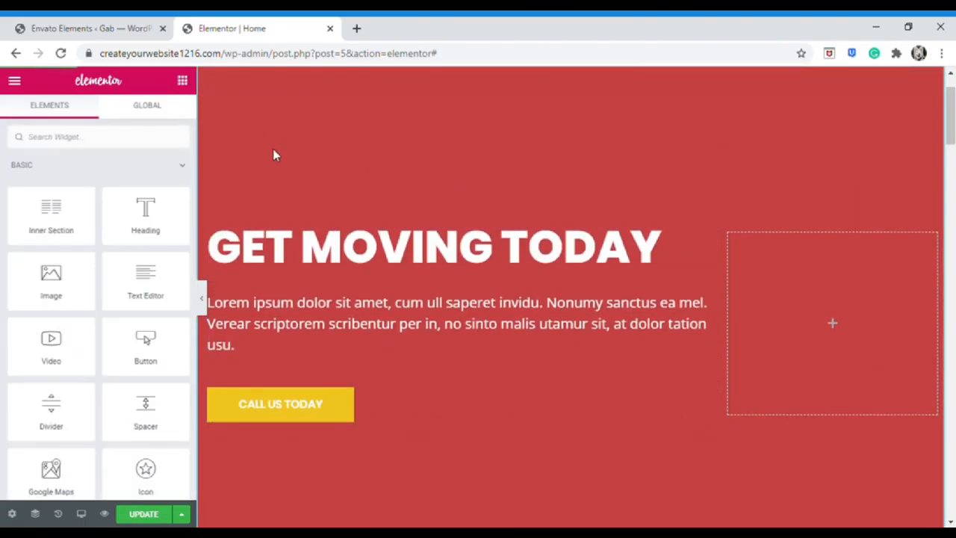
pyautogui.click(145, 514)
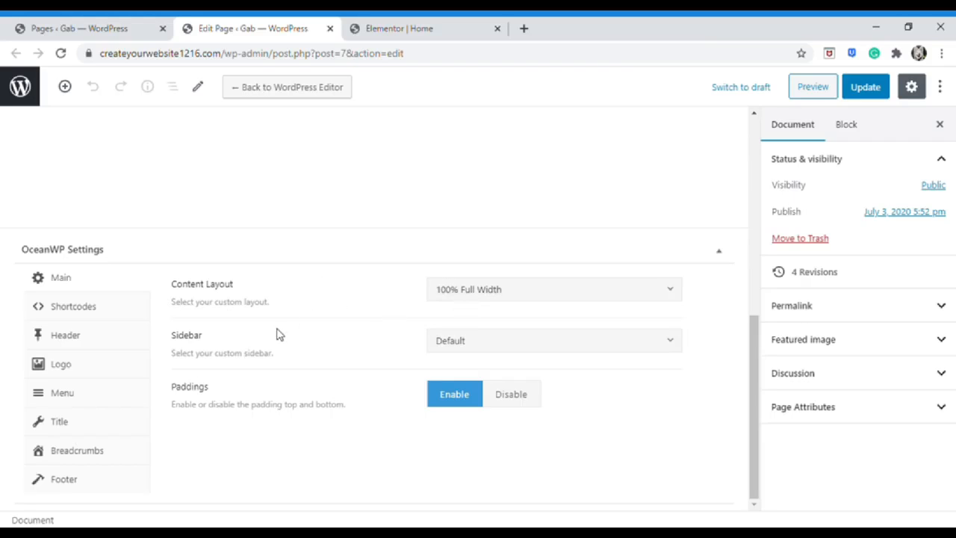
# Scroll the Contact page's edit screen up to the Edit with Elementor button
pyautogui.scroll(10, 310, 299)
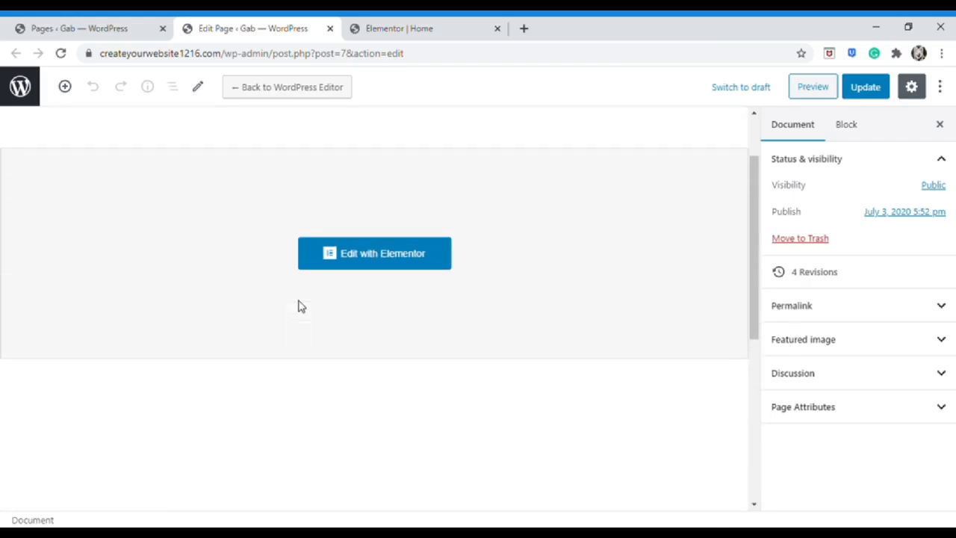
# Open the Contact page in Elementor and search the free template kits for 'moving'
pyautogui.click(349, 254)
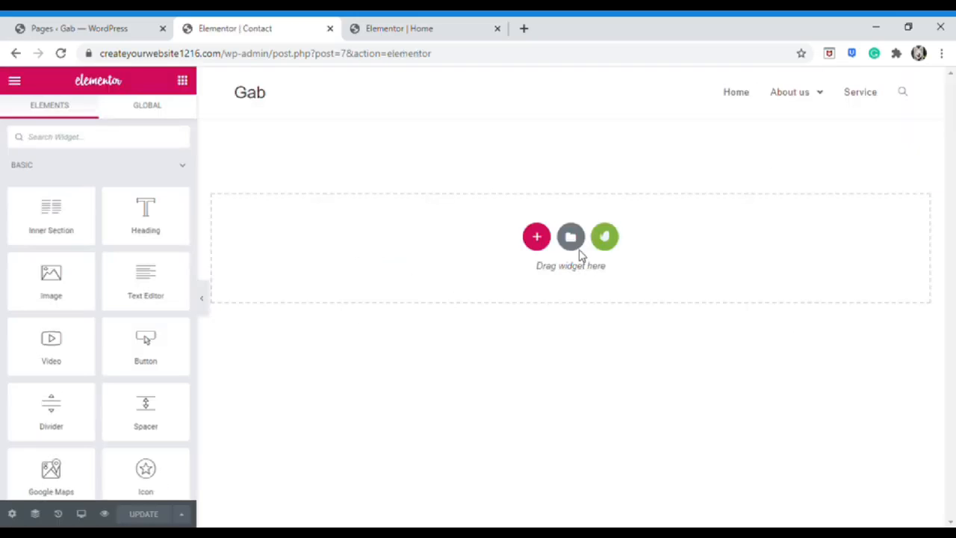
pyautogui.click(606, 242)
pyautogui.click(556, 133)
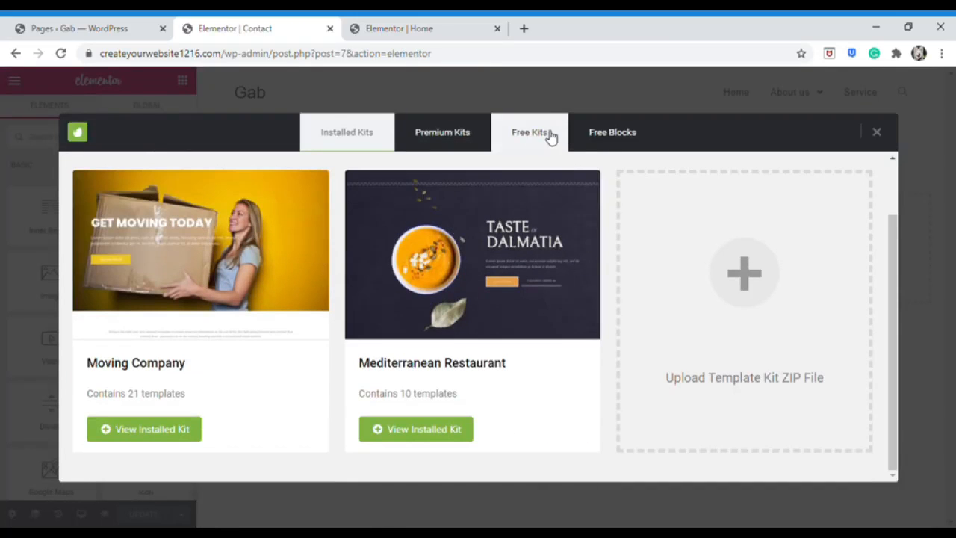
pyautogui.scroll(-3, 515, 246)
pyautogui.scroll(-8, 512, 274)
pyautogui.scroll(12, 405, 266)
pyautogui.click(329, 179)
pyautogui.write('moving')
pyautogui.press('Return')
pyautogui.scroll(-2, 362, 251)
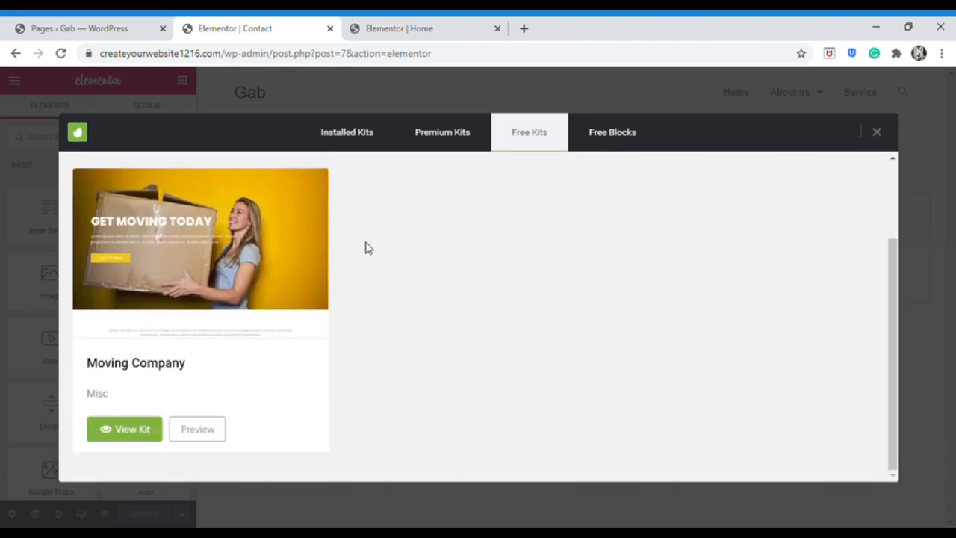
# Preview the Moving Company kit's Contact template and insert it into the page
pyautogui.click(131, 429)
pyautogui.scroll(-6, 463, 301)
pyautogui.scroll(-3, 493, 303)
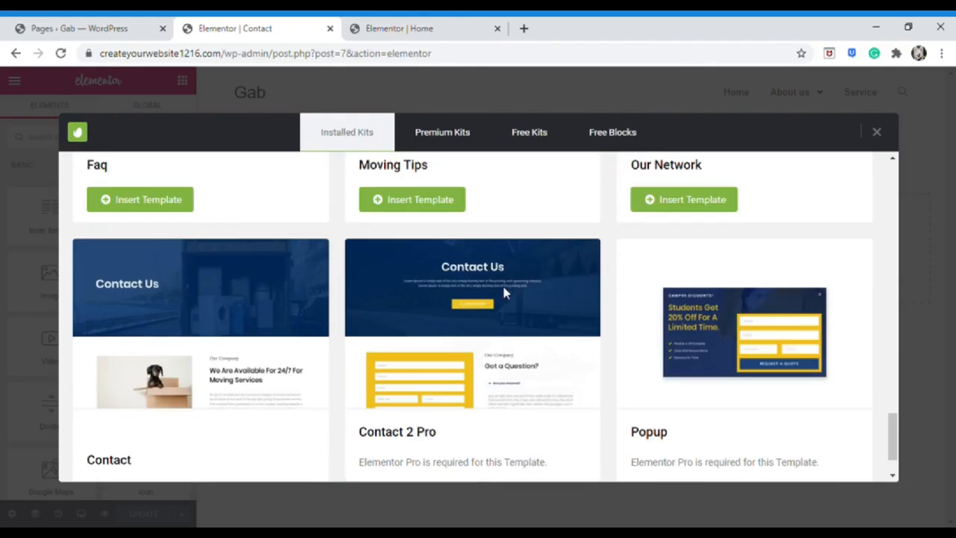
pyautogui.scroll(-1, 501, 293)
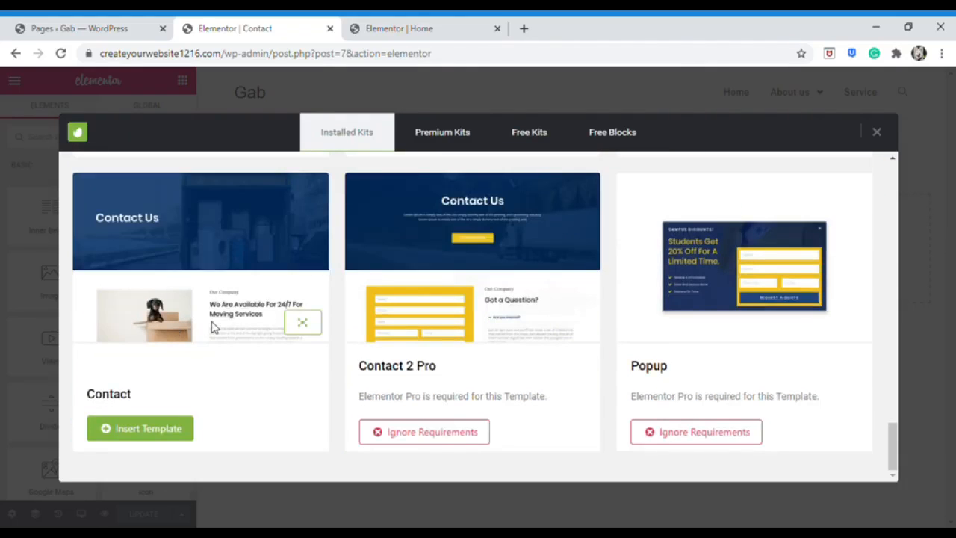
pyautogui.click(301, 323)
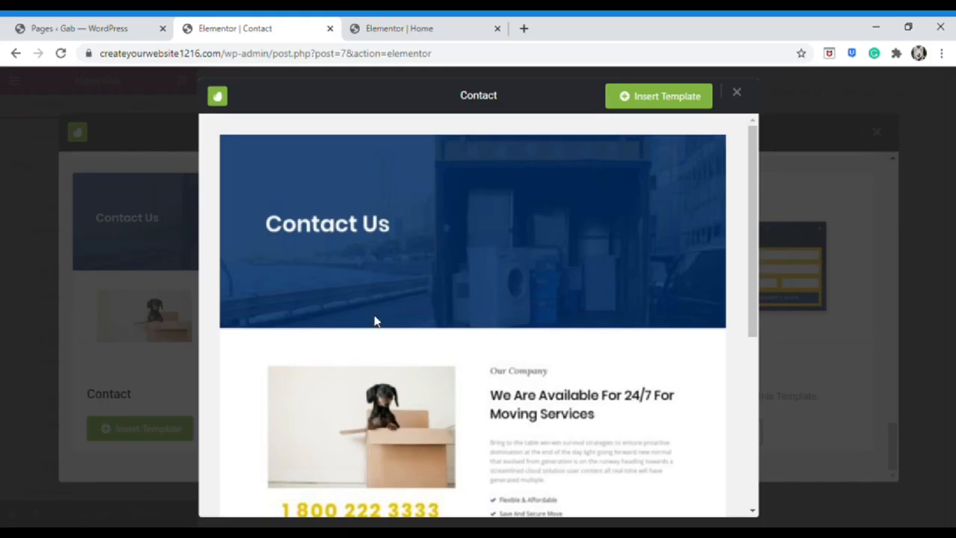
pyautogui.scroll(-3, 438, 299)
pyautogui.scroll(3, 443, 297)
pyautogui.scroll(-3, 444, 292)
pyautogui.scroll(3, 444, 292)
pyautogui.click(625, 97)
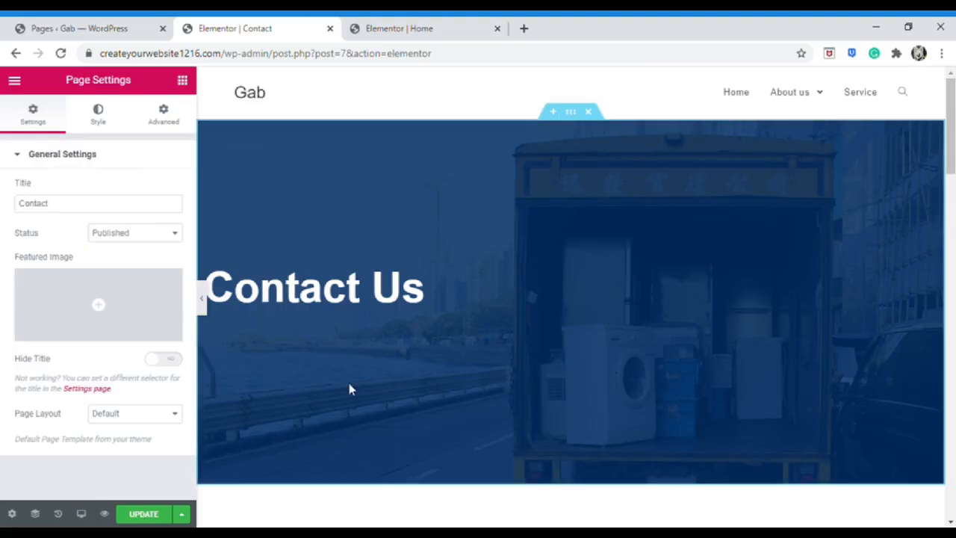
# Change the Google Maps widget's location from the Melbourne movers to 'Intramuros'
pyautogui.click(183, 80)
pyautogui.scroll(-10, 502, 345)
pyautogui.scroll(-9, 502, 345)
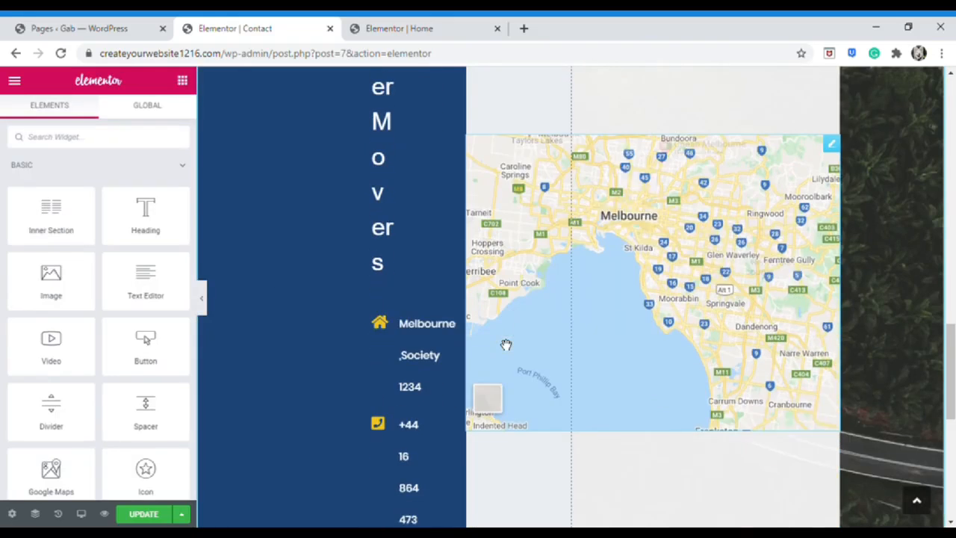
pyautogui.rightClick(842, 142)
pyautogui.click(851, 149)
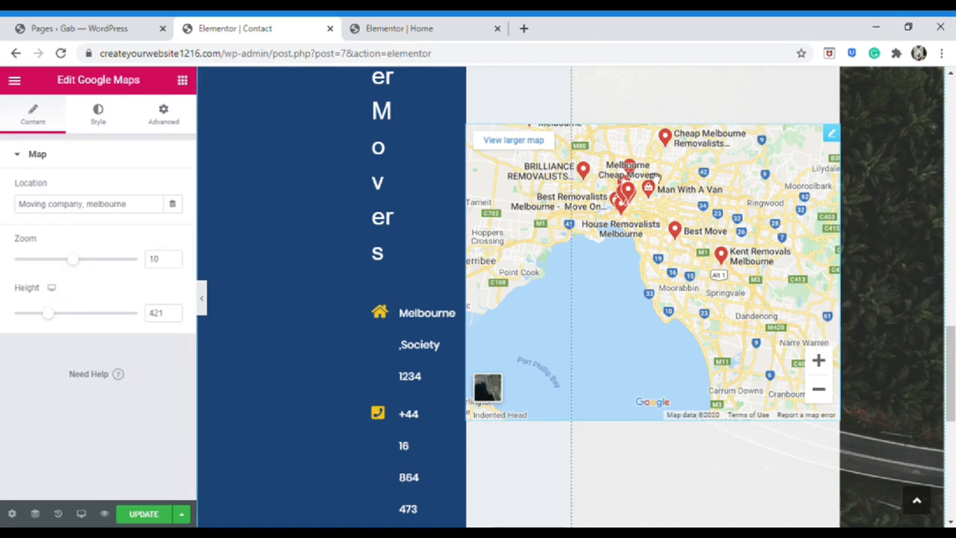
pyautogui.tripleClick(113, 213)
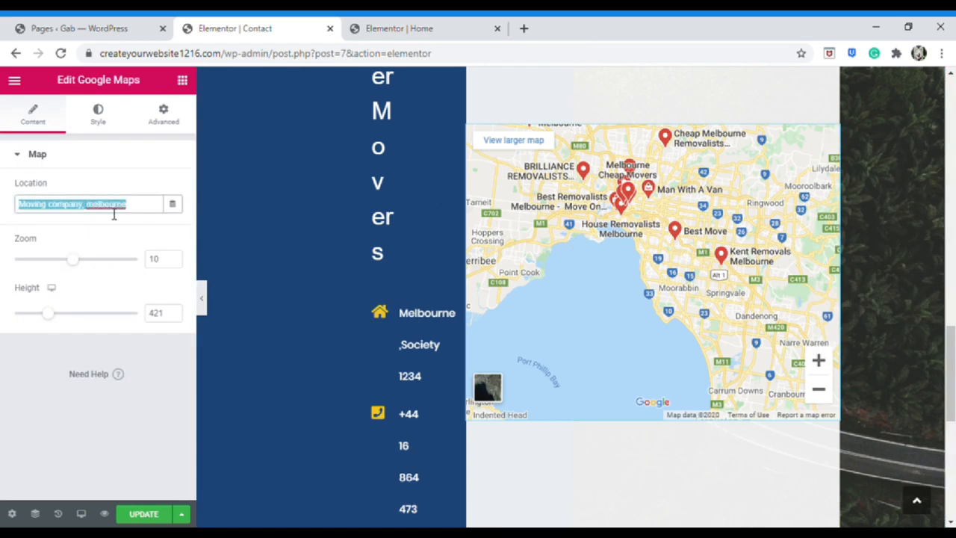
pyautogui.write('Int')
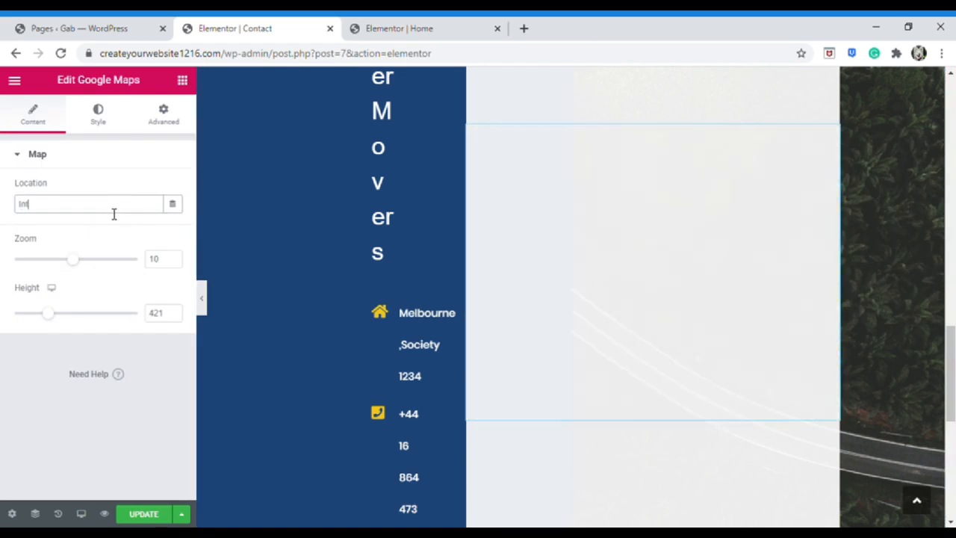
pyautogui.write('ramuros')
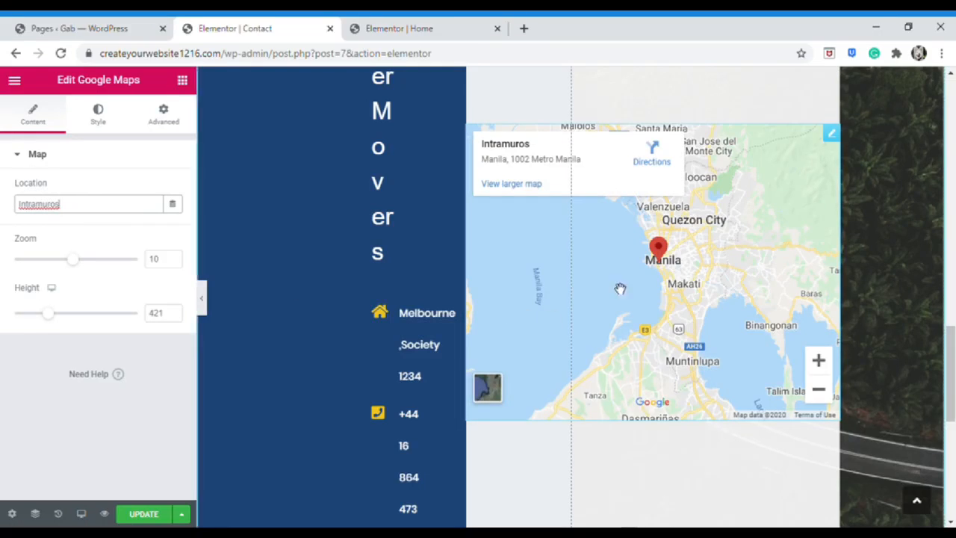
pyautogui.click(365, 232)
pyautogui.scroll(-6, 648, 359)
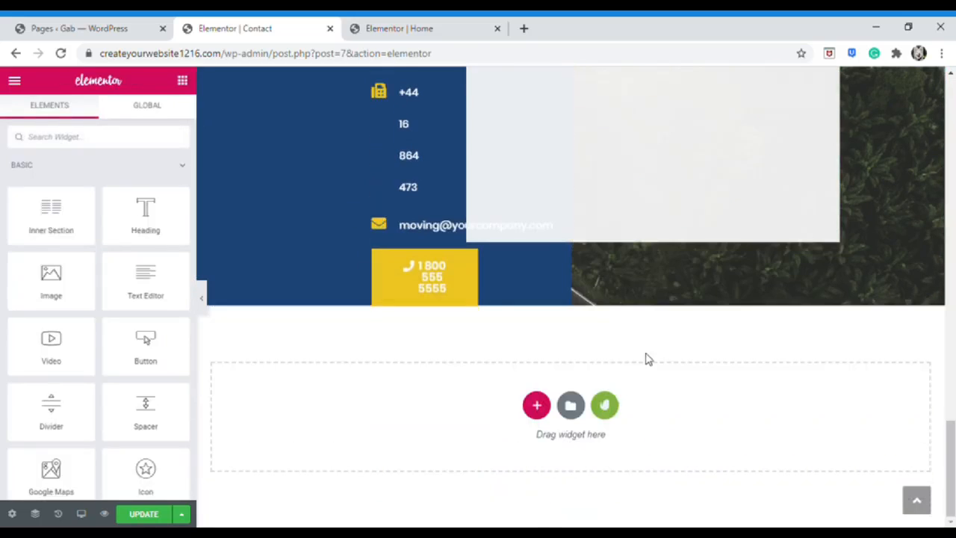
# Insert the saved 'Footer' template from My Templates with its document settings, then update the page
pyautogui.click(568, 408)
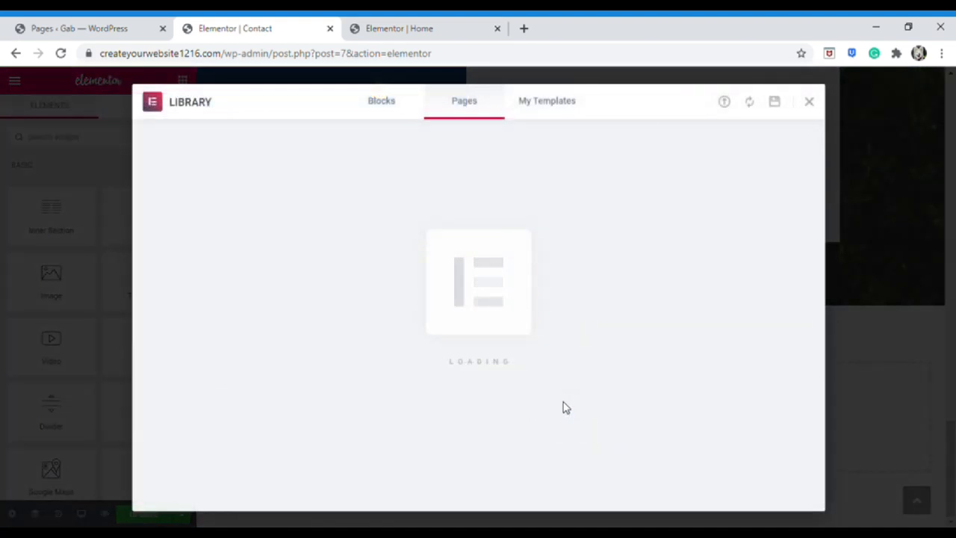
pyautogui.click(542, 101)
pyautogui.scroll(-2, 288, 279)
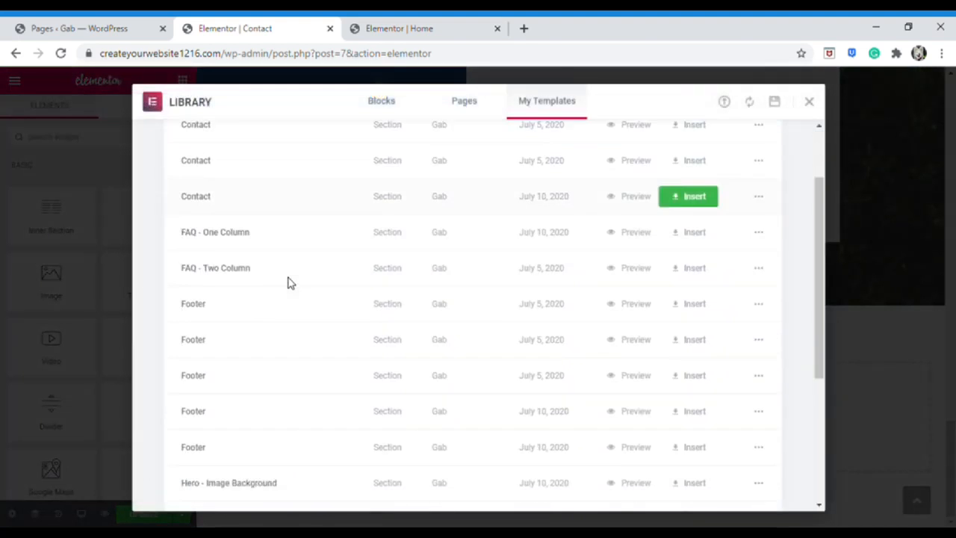
pyautogui.click(699, 400)
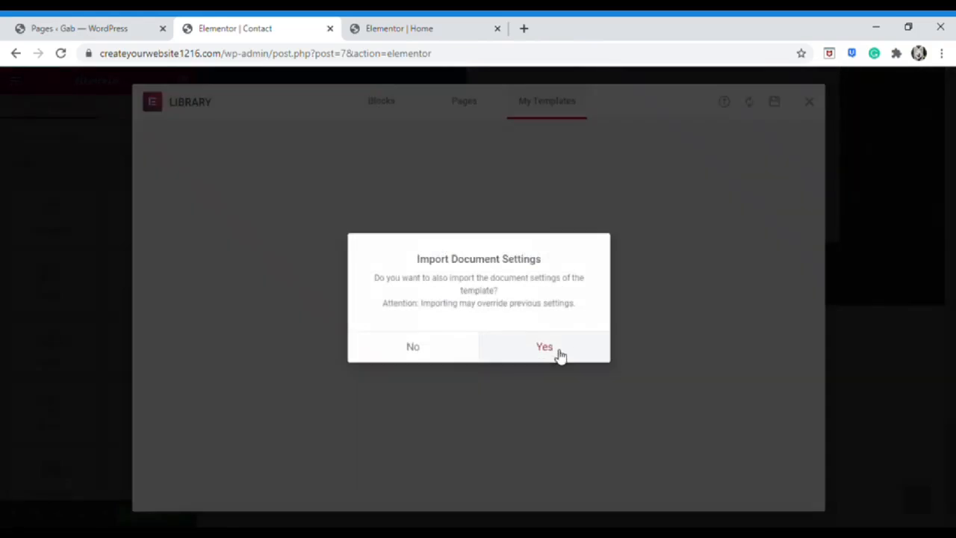
pyautogui.click(561, 356)
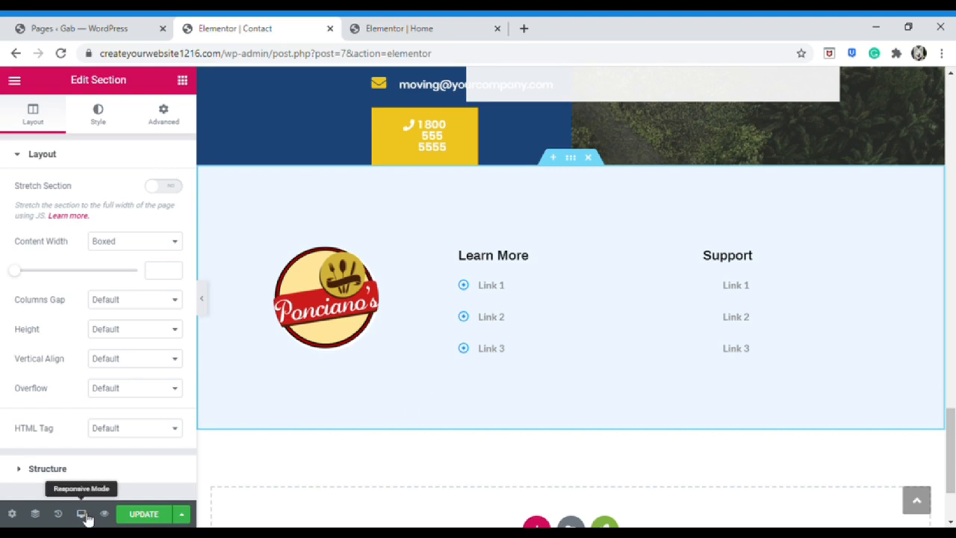
pyautogui.click(145, 514)
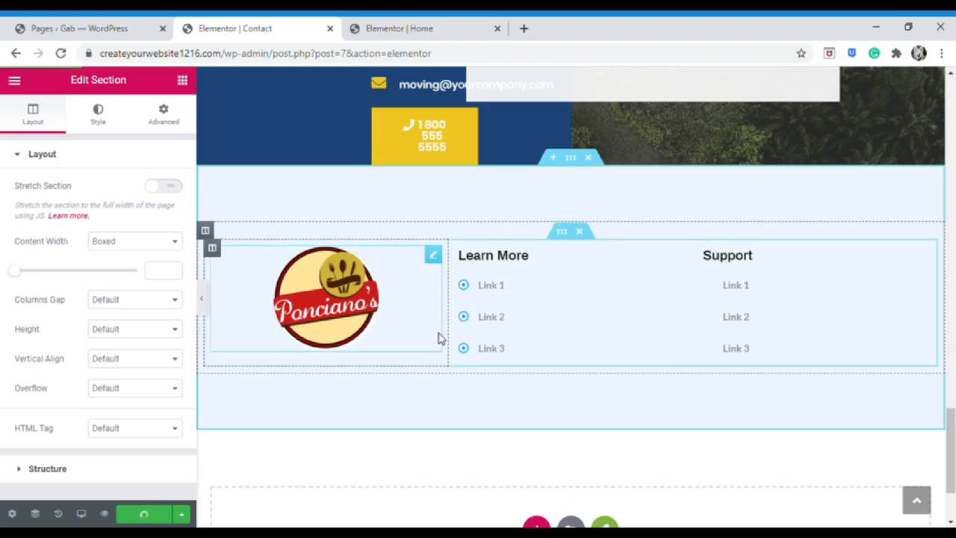
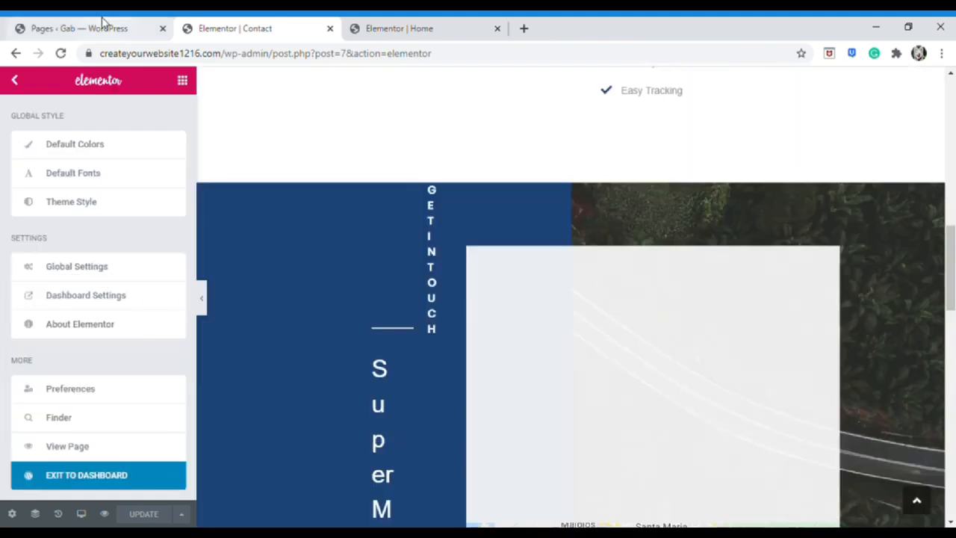
# Return to the WordPress All Pages list from the Contact page editor
pyautogui.click(103, 22)
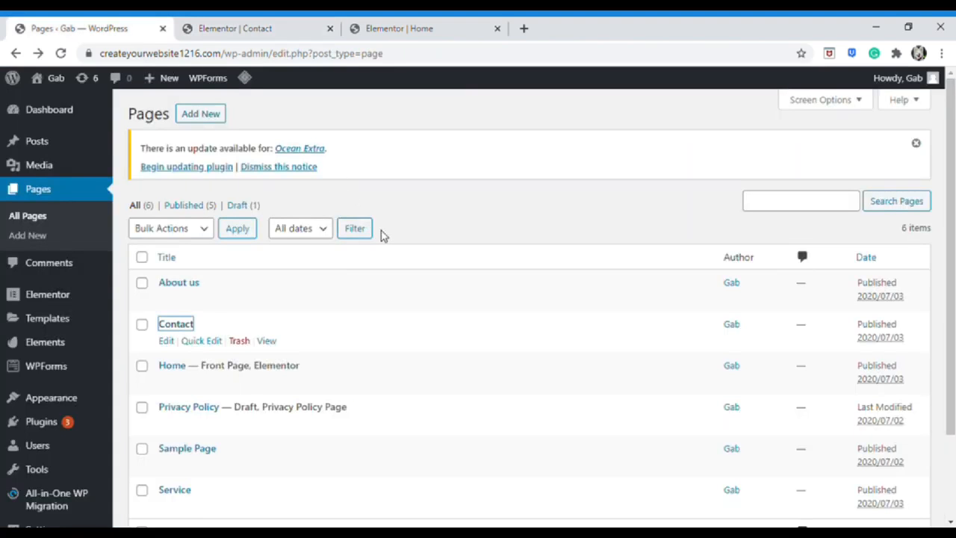
# Open the live site in a new tab and scroll through the homepage
pyautogui.middleClick(46, 102)
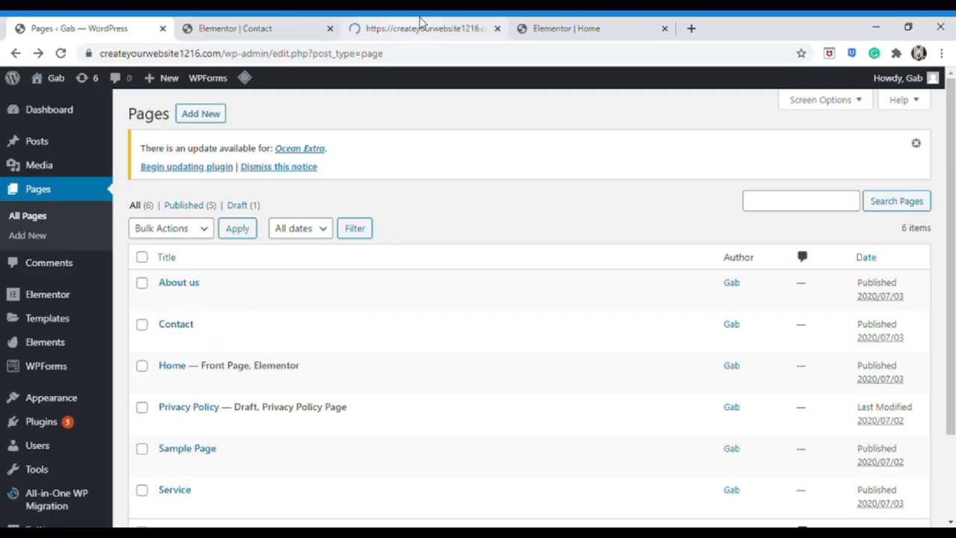
pyautogui.click(420, 22)
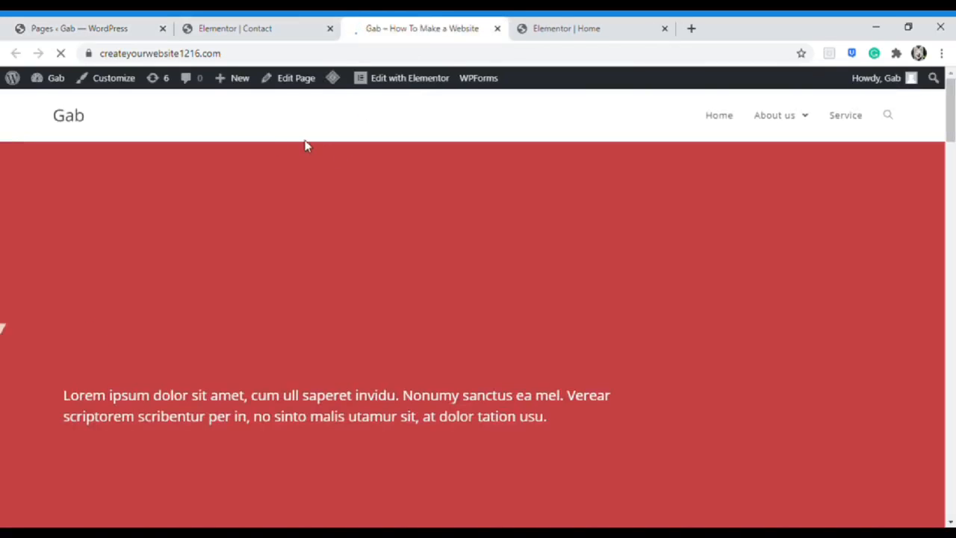
pyautogui.scroll(-10, 290, 233)
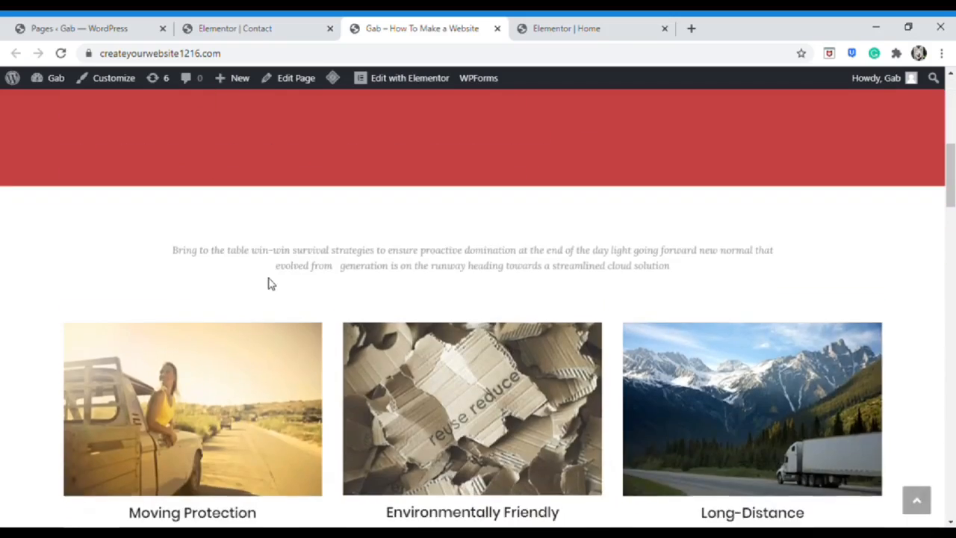
pyautogui.scroll(-3, 266, 288)
pyautogui.scroll(15, 265, 292)
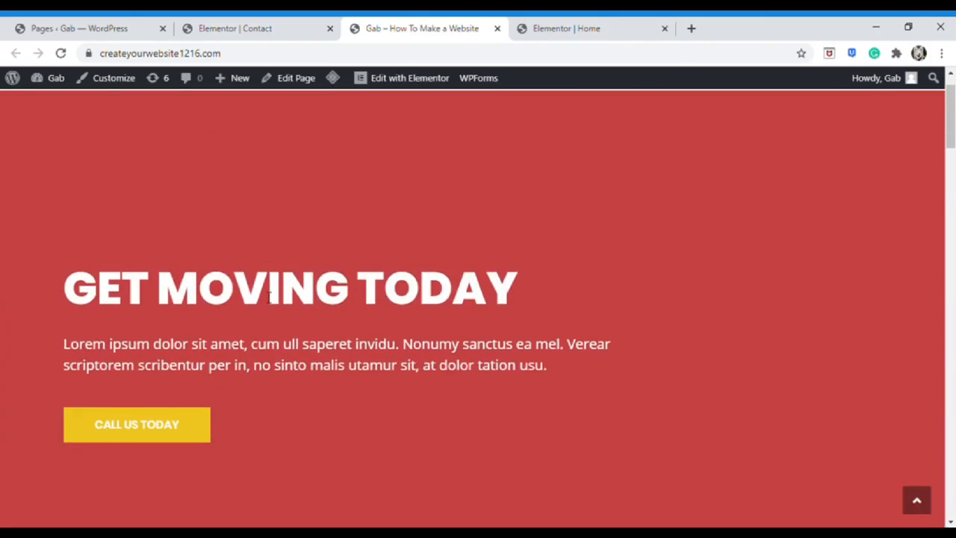
# Follow the call-to-action to the Contact page and review its Get in Touch map section
pyautogui.click(150, 437)
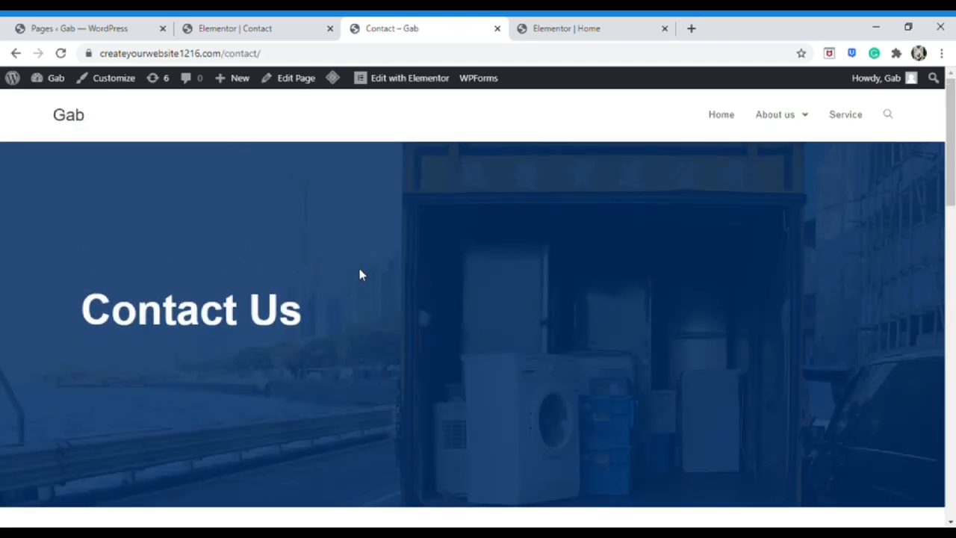
pyautogui.scroll(-12, 366, 278)
pyautogui.scroll(10, 326, 279)
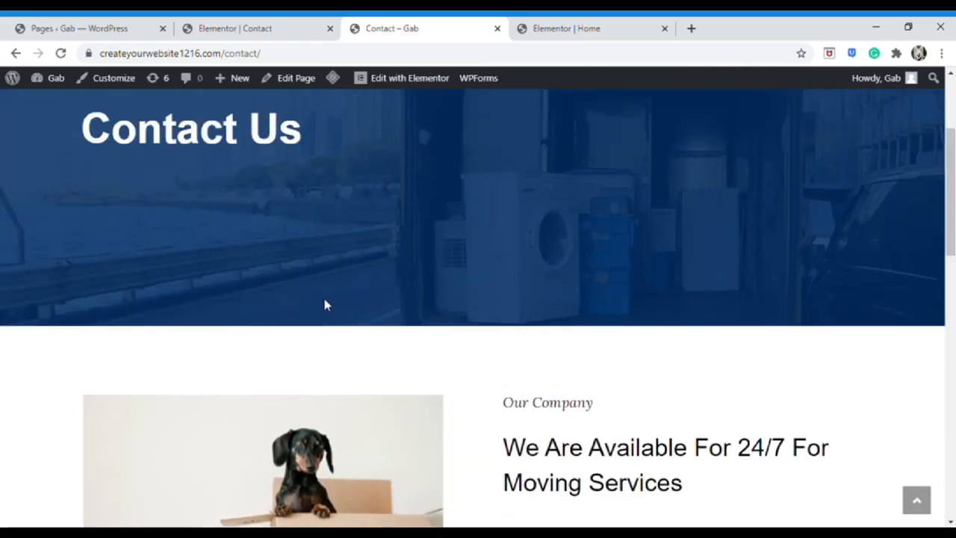
pyautogui.scroll(-8, 326, 305)
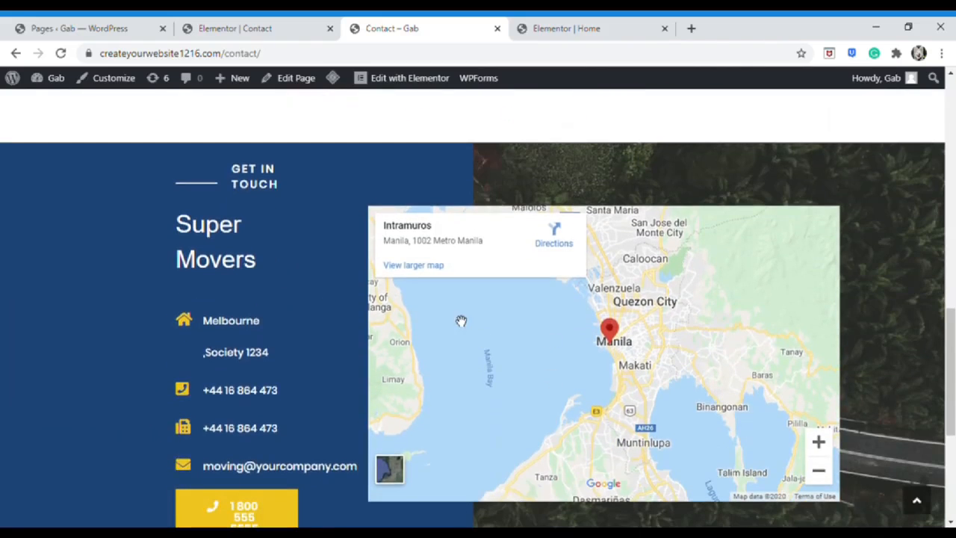
pyautogui.scroll(12, 423, 321)
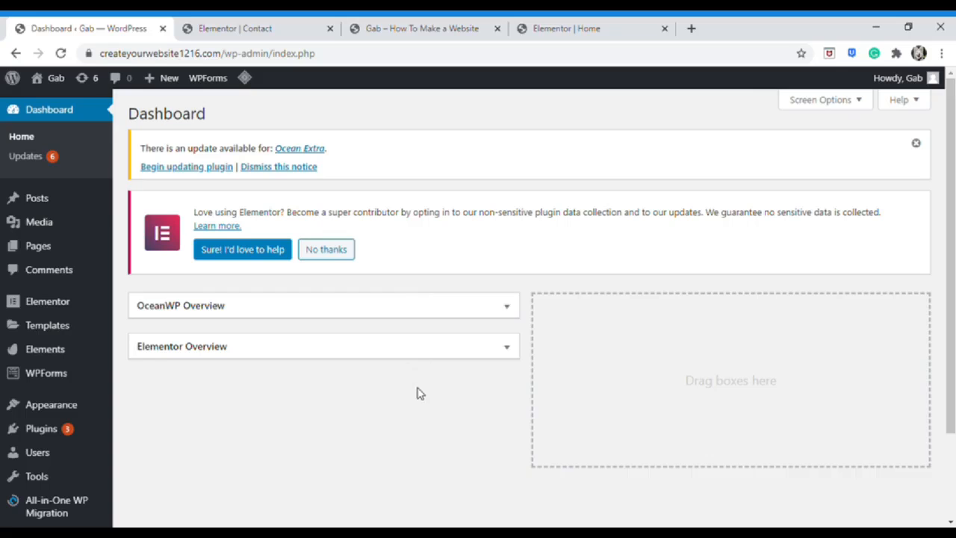
# Create a new navigation menu named 'Main'
pyautogui.moveTo(59, 411)
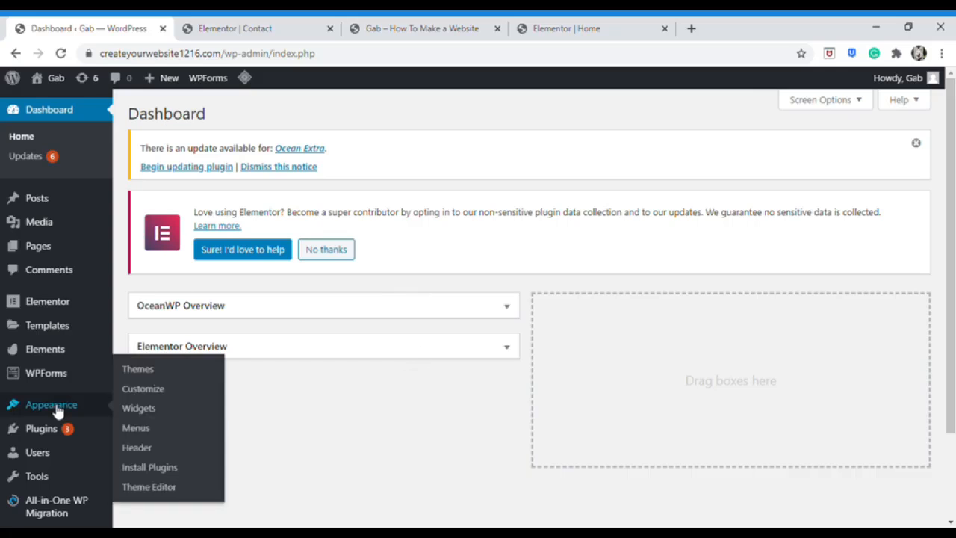
pyautogui.click(160, 432)
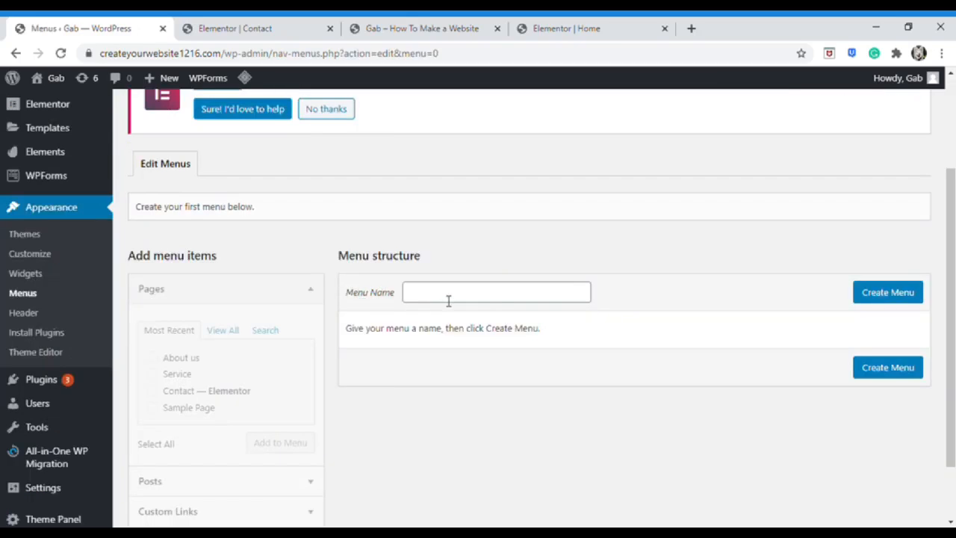
pyautogui.click(450, 299)
pyautogui.write('Main')
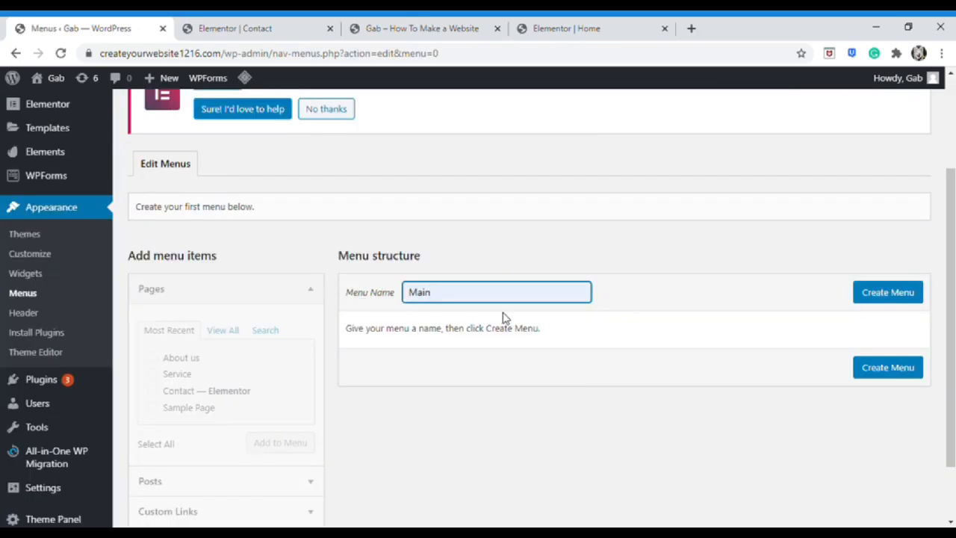
pyautogui.click(899, 299)
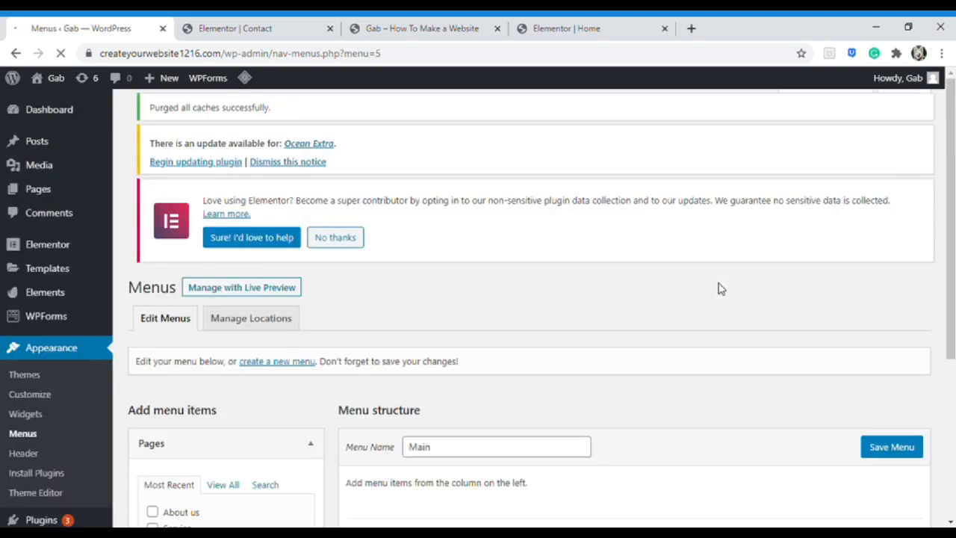
# Add the Home, About us, Contact and Service pages to the Main menu
pyautogui.scroll(-3, 721, 288)
pyautogui.click(229, 232)
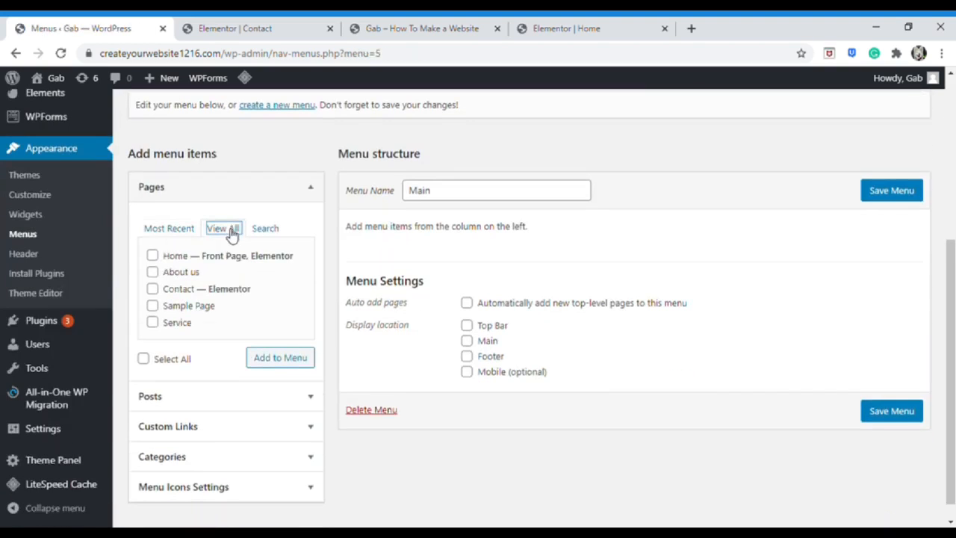
pyautogui.click(153, 256)
pyautogui.click(153, 272)
pyautogui.click(153, 288)
pyautogui.click(154, 323)
pyautogui.click(287, 363)
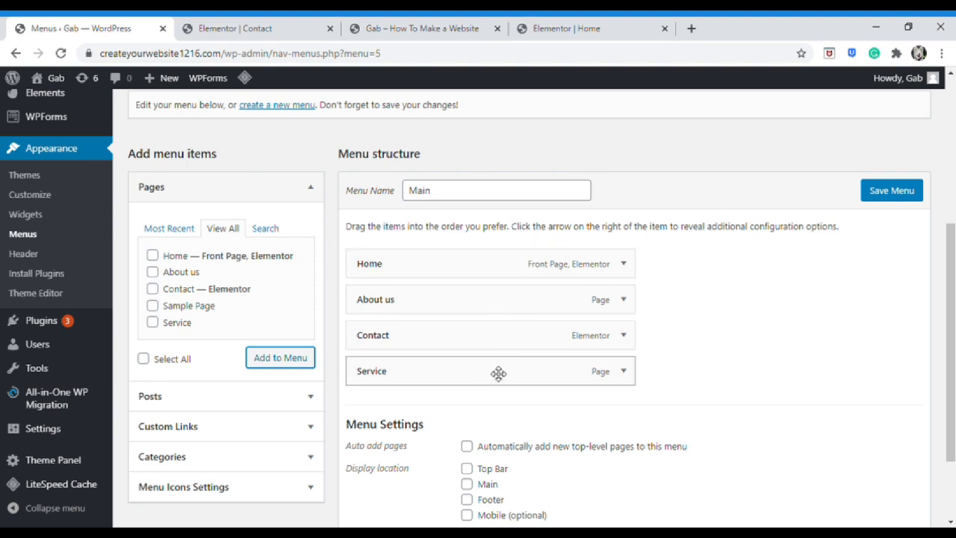
# Move Service right after Home, assign the menu to the Main location, save, and view the live site
pyautogui.moveTo(499, 374); pyautogui.dragTo(505, 343)
pyautogui.moveTo(501, 300); pyautogui.dragTo(478, 306)
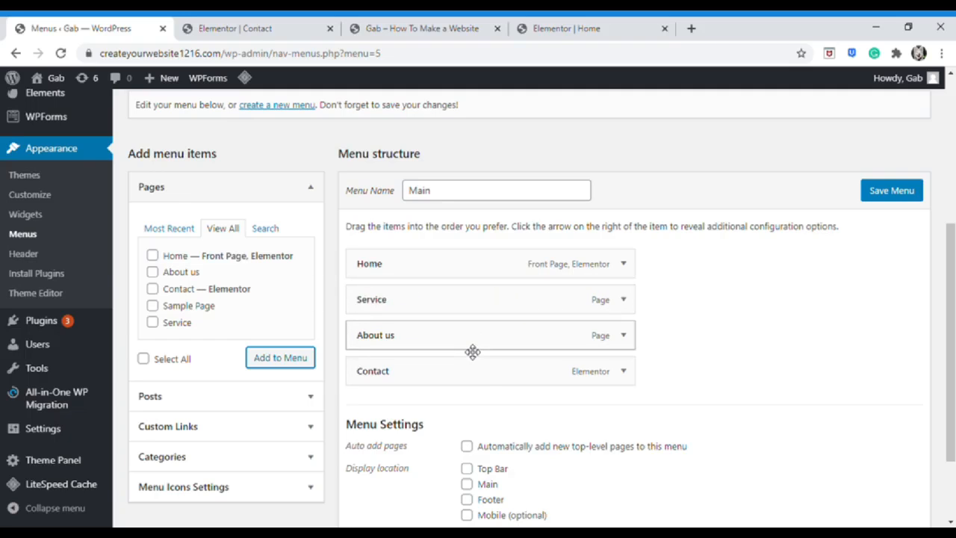
pyautogui.scroll(-3, 499, 399)
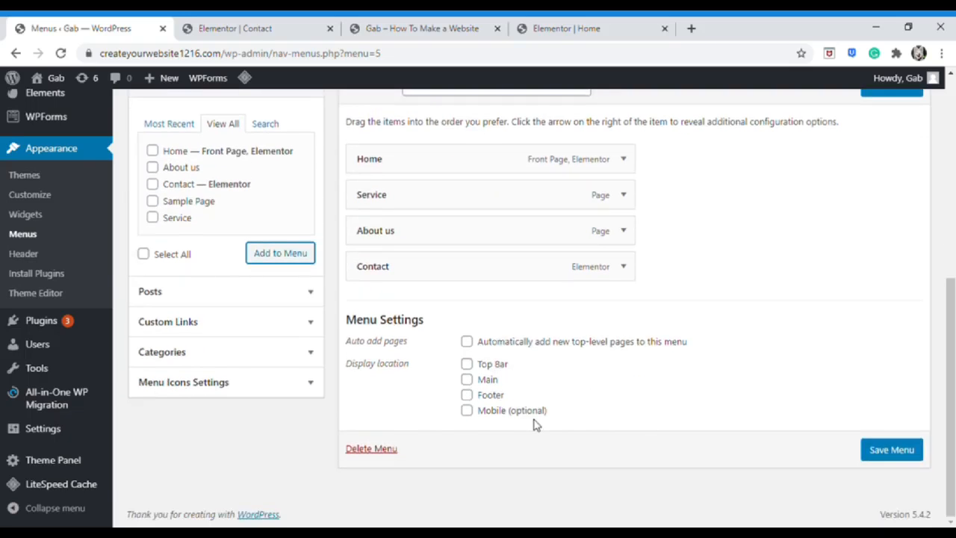
pyautogui.click(467, 379)
pyautogui.click(900, 449)
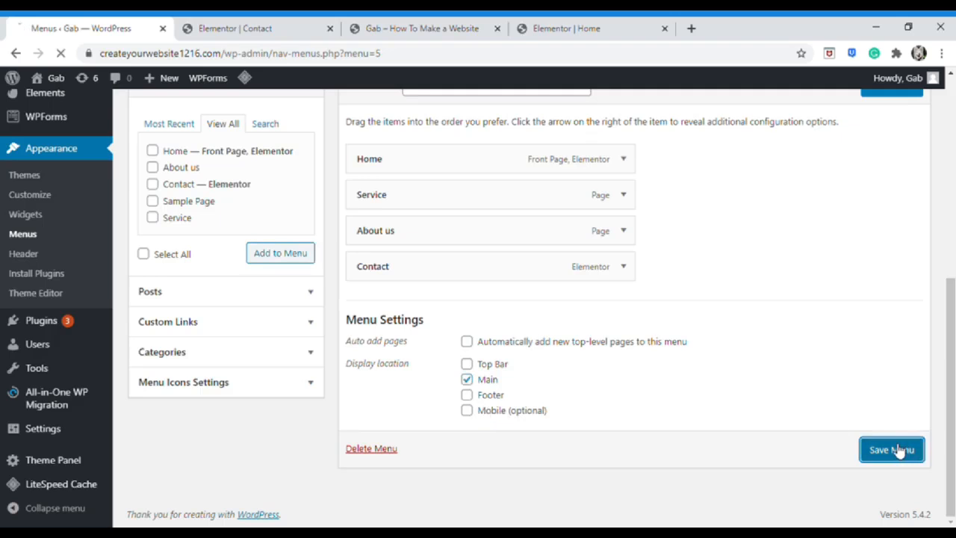
pyautogui.middleClick(235, 22)
pyautogui.click(235, 22)
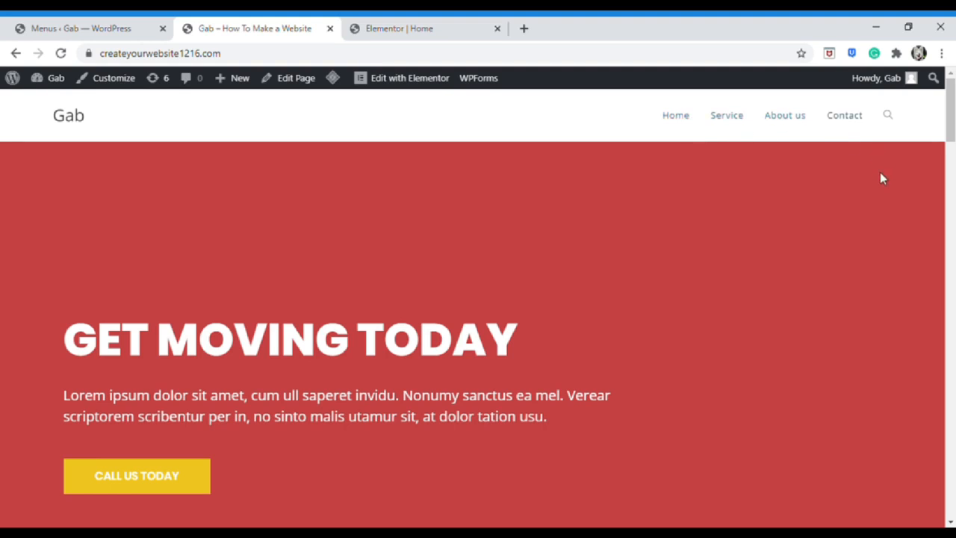
# Nest Contact as a sub-item under About us in the Main menu
pyautogui.click(119, 25)
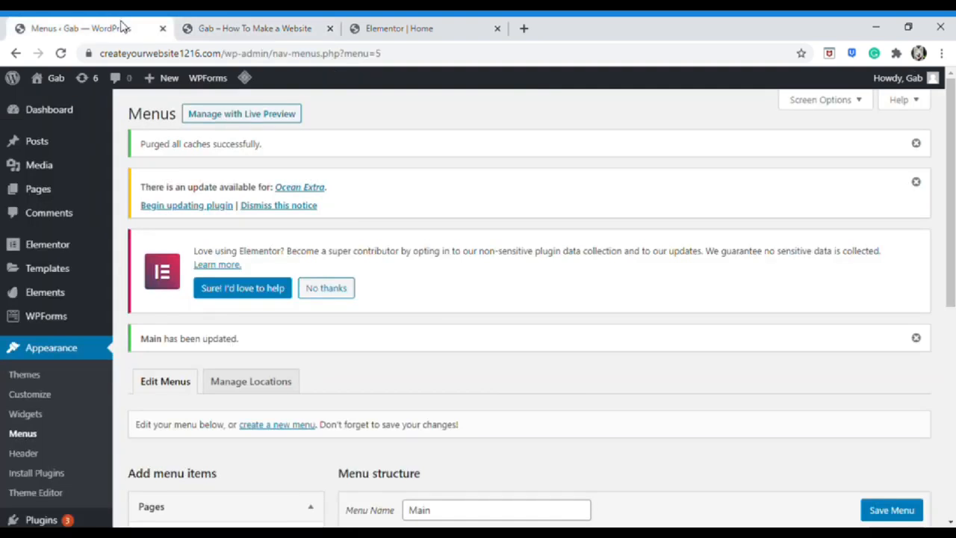
pyautogui.scroll(-4, 478, 385)
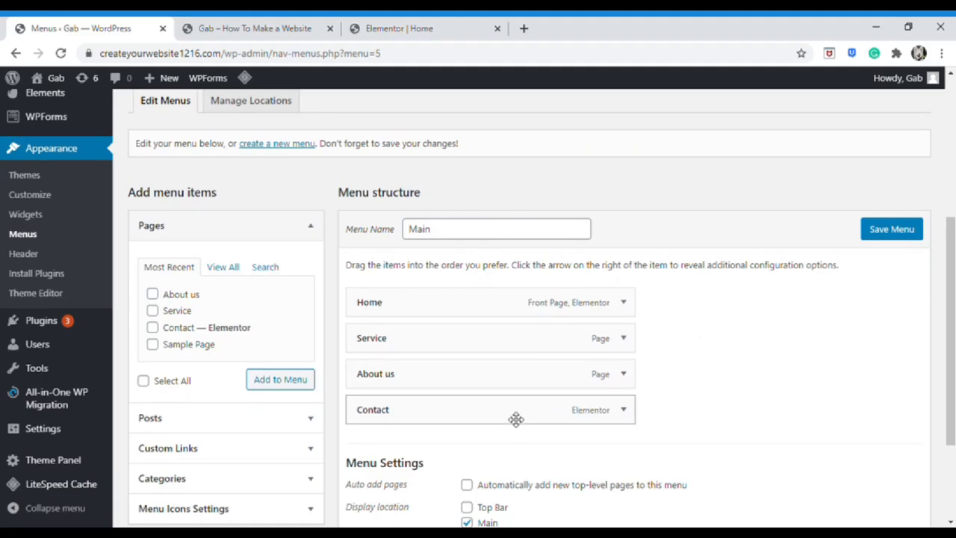
pyautogui.moveTo(517, 419); pyautogui.dragTo(579, 419)
# Add a 'Youtube' custom link to youtube.com, save the menu, and reload the live site
pyautogui.scroll(-2, 719, 412)
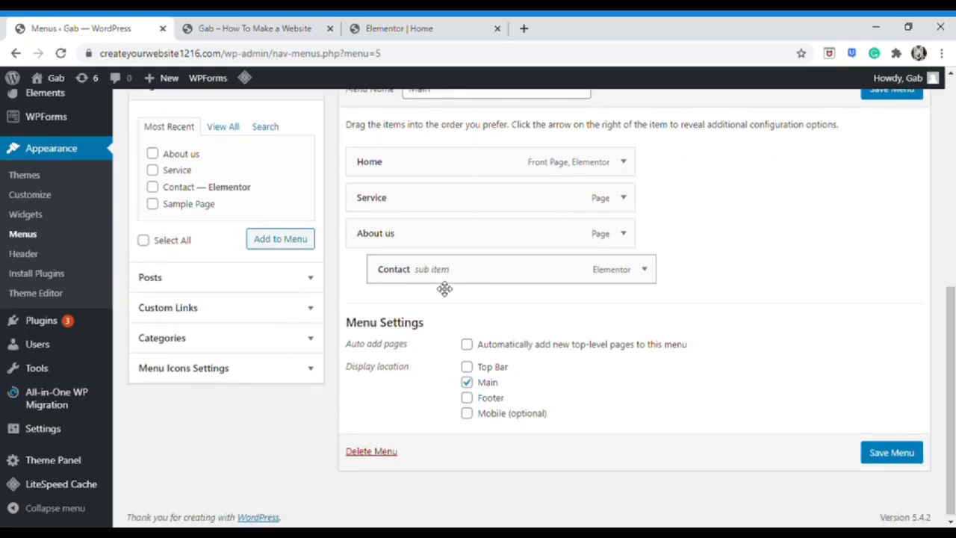
pyautogui.click(261, 314)
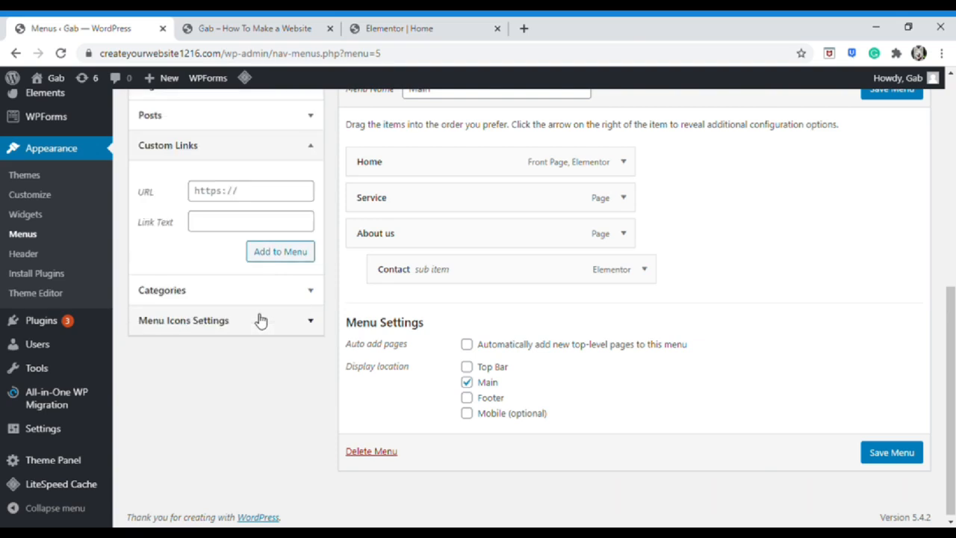
pyautogui.scroll(1, 261, 319)
pyautogui.click(241, 297)
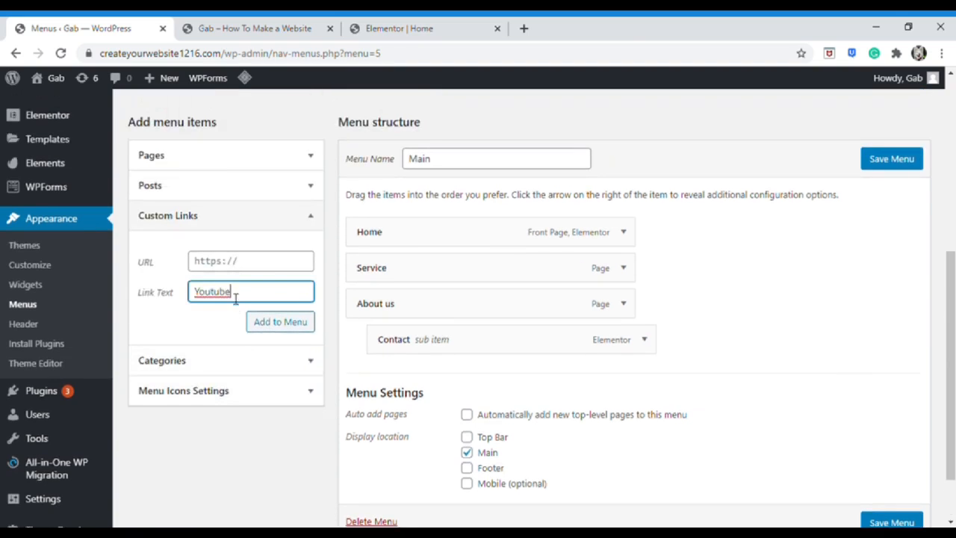
pyautogui.click(254, 265)
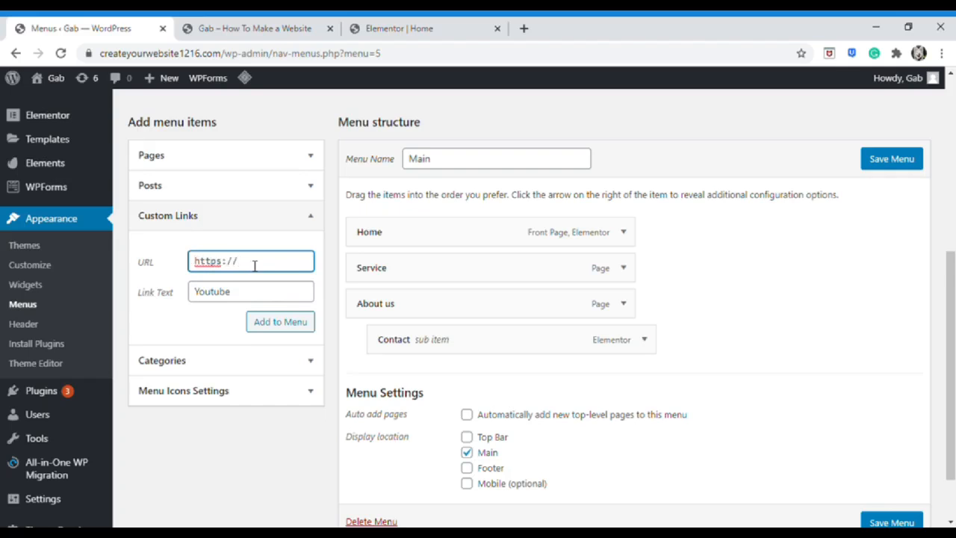
pyautogui.write('youtube.com')
pyautogui.click(295, 326)
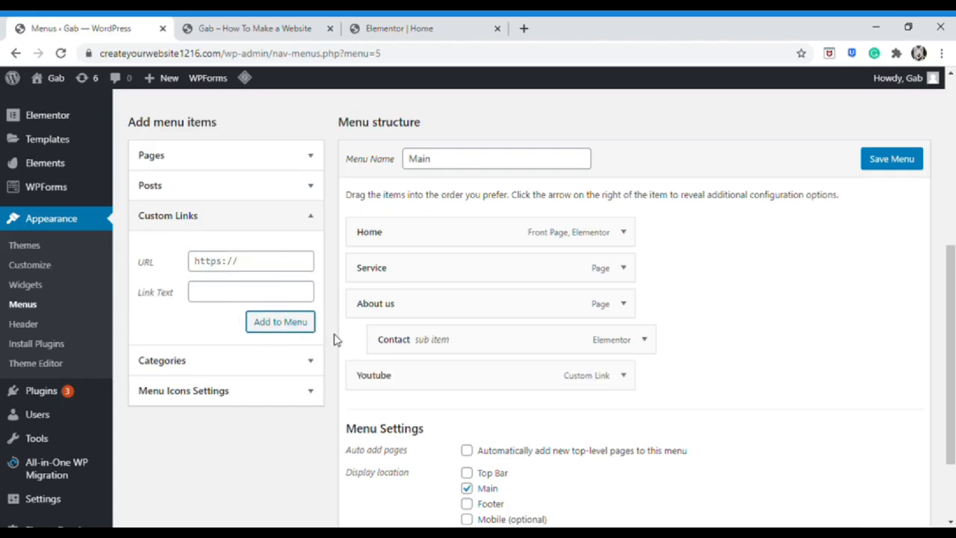
pyautogui.scroll(-2, 523, 418)
pyautogui.click(889, 490)
pyautogui.click(254, 28)
pyautogui.click(50, 53)
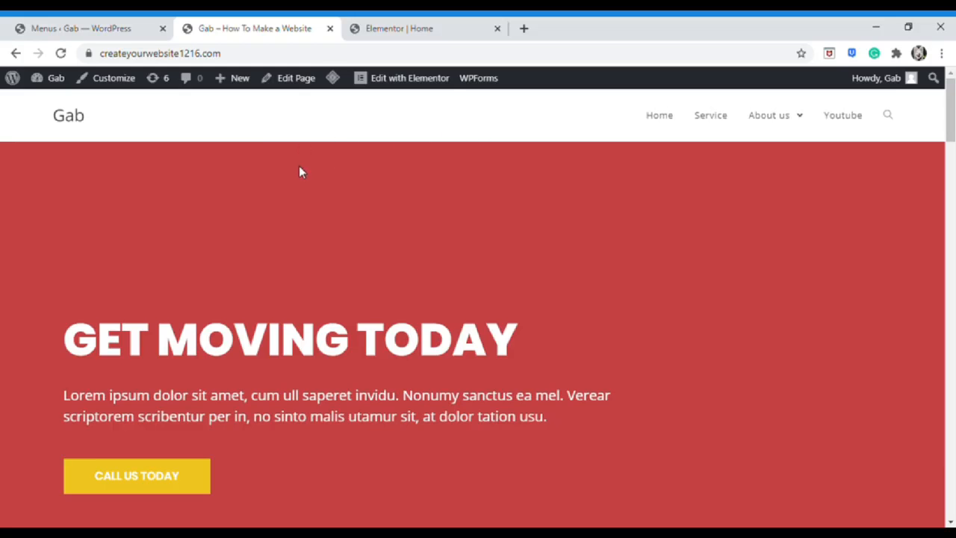
# Open the site Customizer's Header settings
pyautogui.click(69, 30)
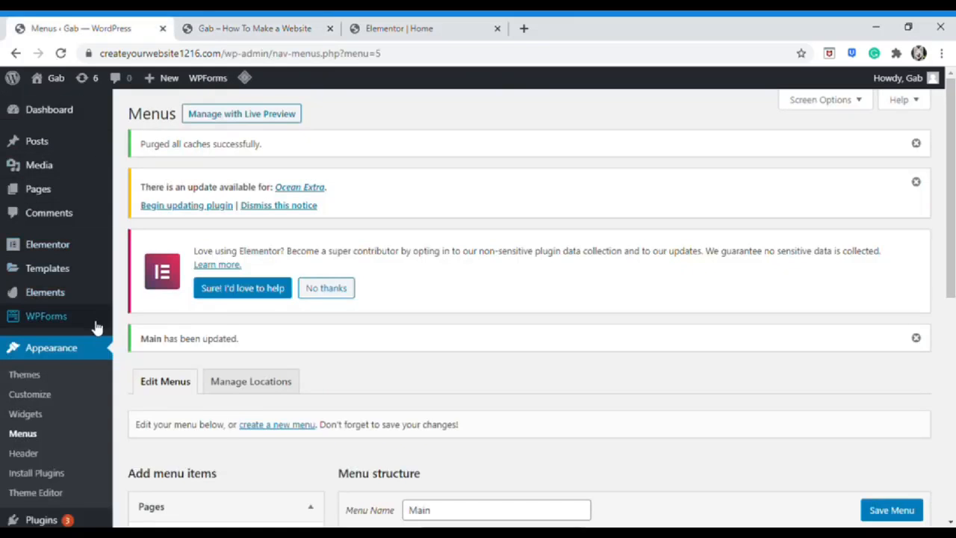
pyautogui.scroll(-2, 77, 388)
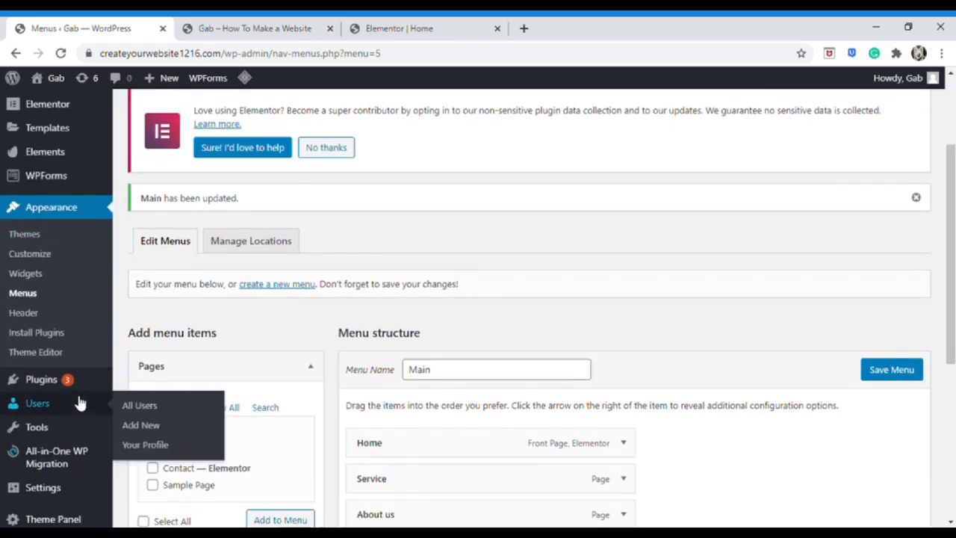
pyautogui.click(30, 253)
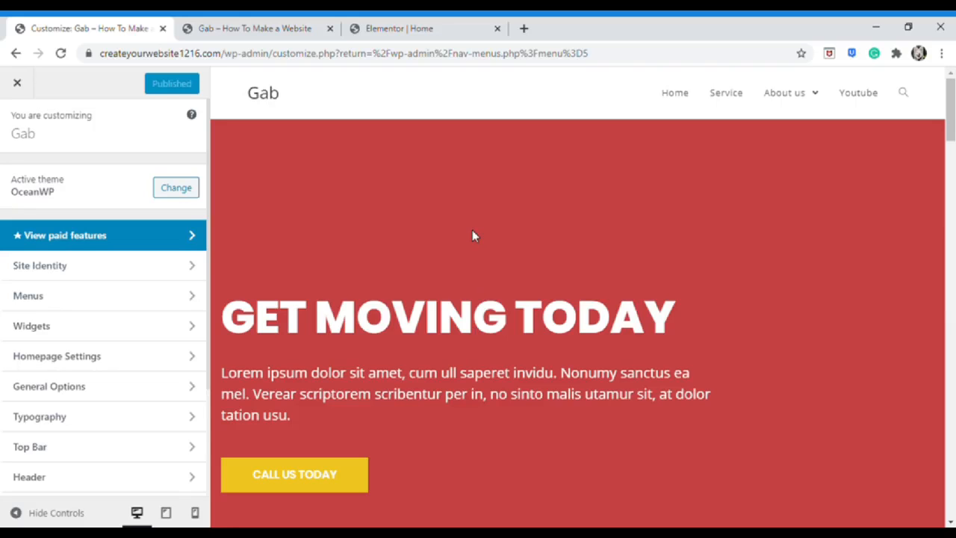
pyautogui.scroll(-1, 120, 388)
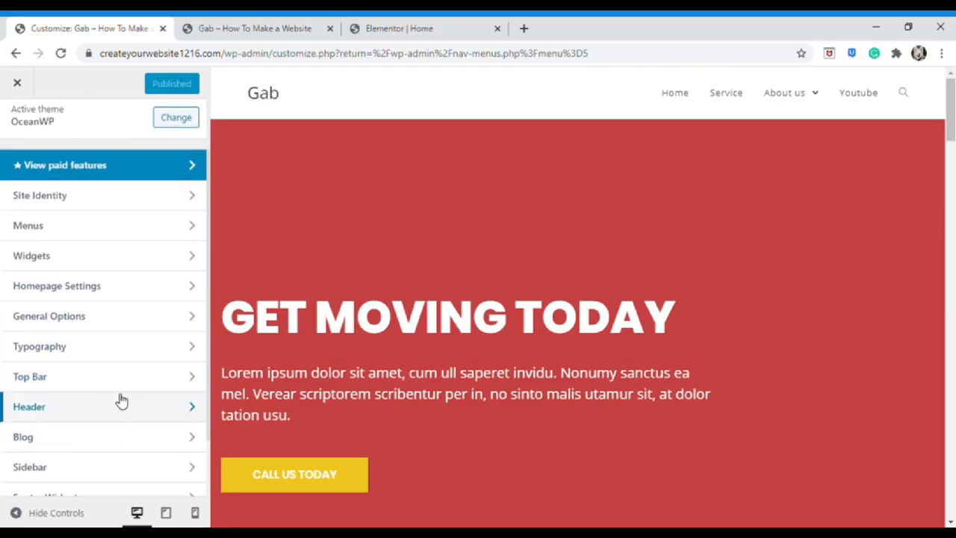
pyautogui.click(128, 408)
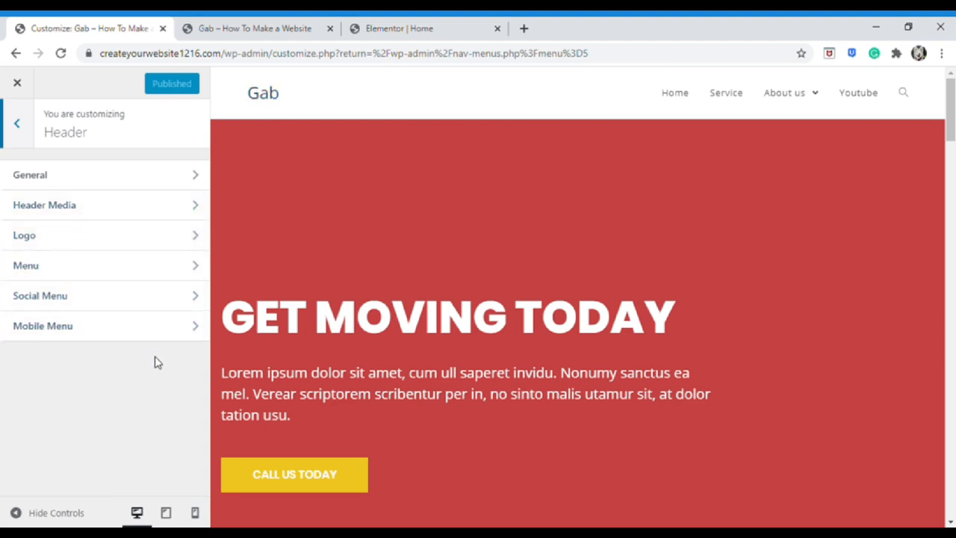
# Set the Ponciano's image as the header logo without cropping
pyautogui.click(146, 238)
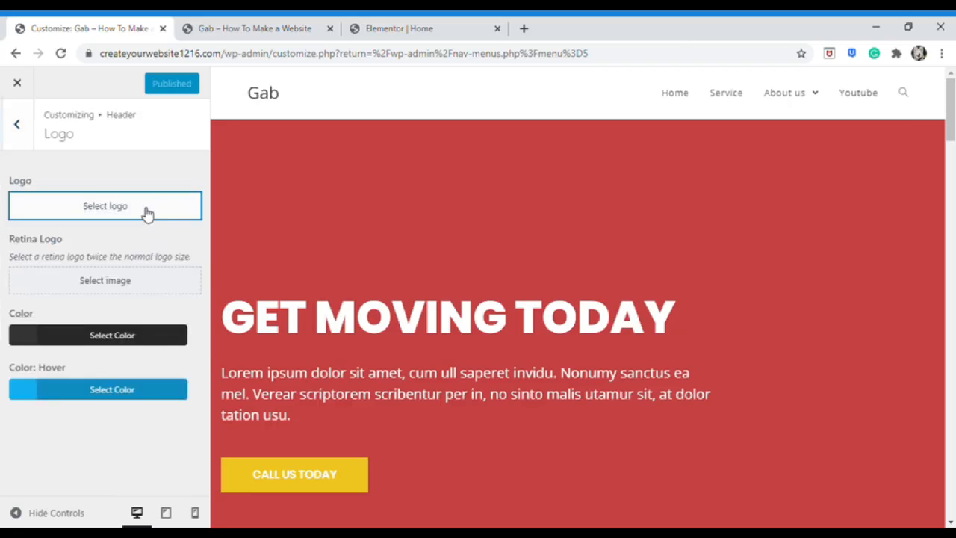
pyautogui.click(161, 216)
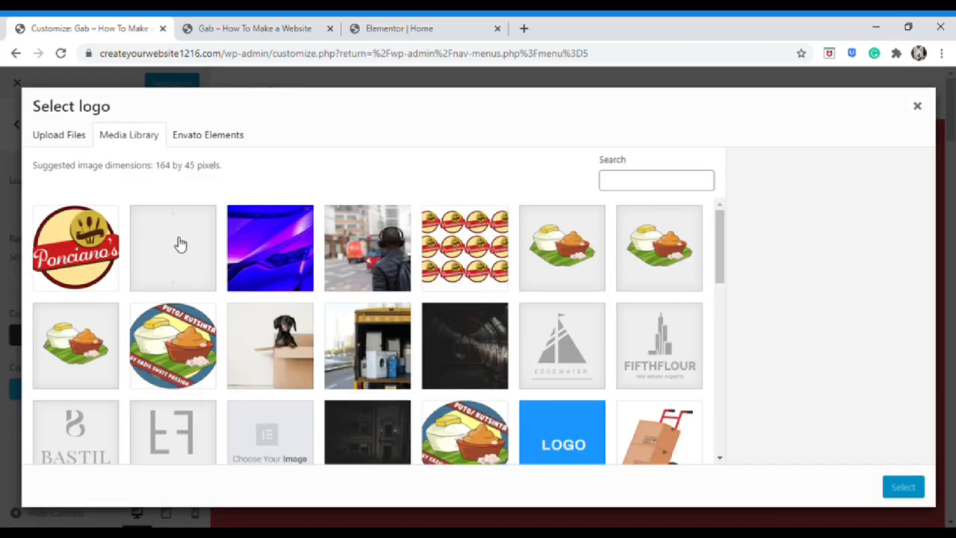
pyautogui.click(90, 249)
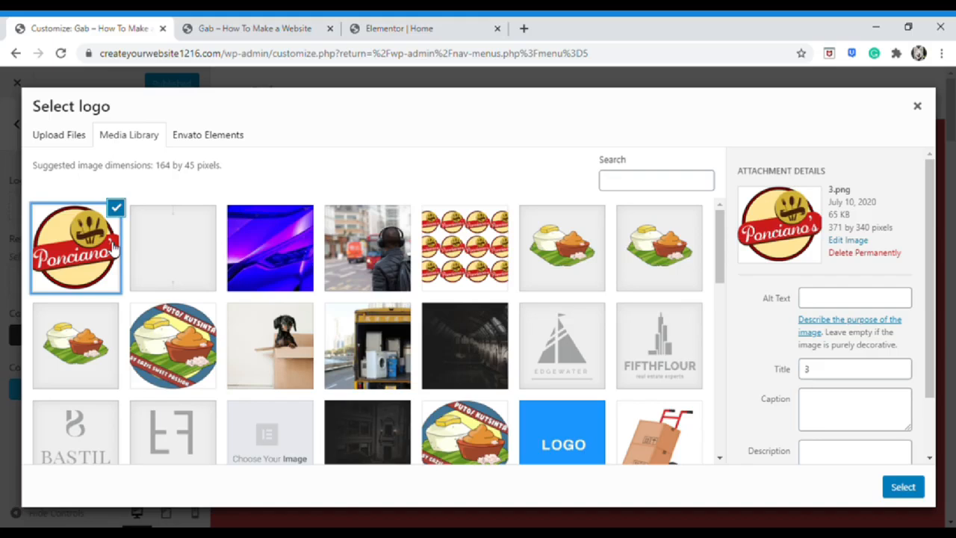
pyautogui.click(903, 486)
pyautogui.click(812, 487)
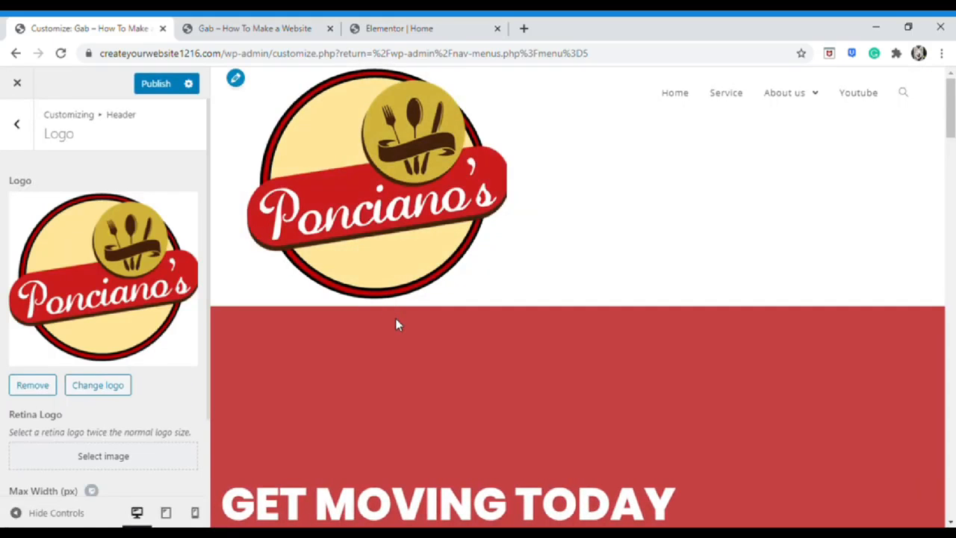
# Resize the header logo using the Max Width and Max Height sliders
pyautogui.scroll(-3, 395, 318)
pyautogui.scroll(3, 403, 330)
pyautogui.scroll(-2, 138, 416)
pyautogui.moveTo(10, 476)
pyautogui.mouseDown()
pyautogui.moveTo(103, 479)
pyautogui.moveTo(20, 483)
pyautogui.moveTo(30, 486)
pyautogui.moveTo(27, 478)
pyautogui.mouseUp()
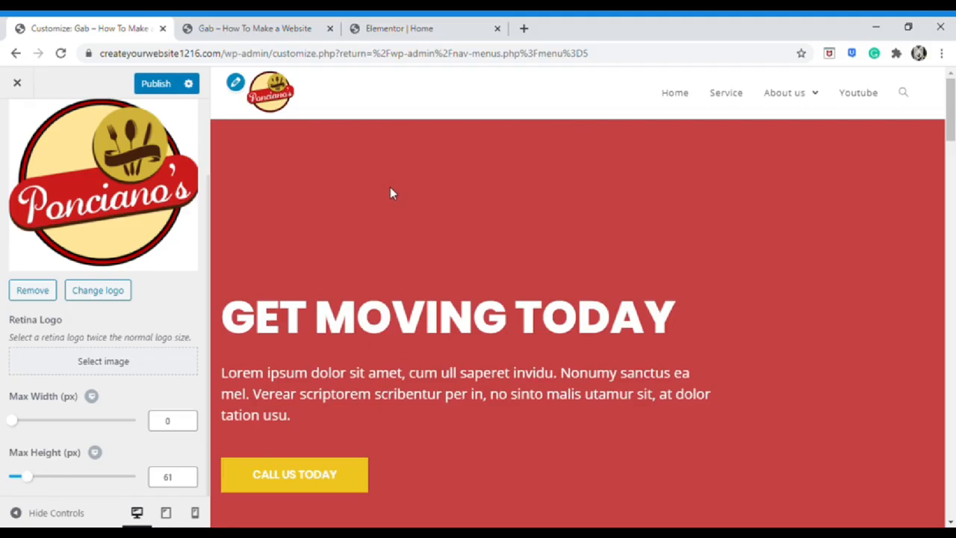
pyautogui.scroll(-1, 392, 195)
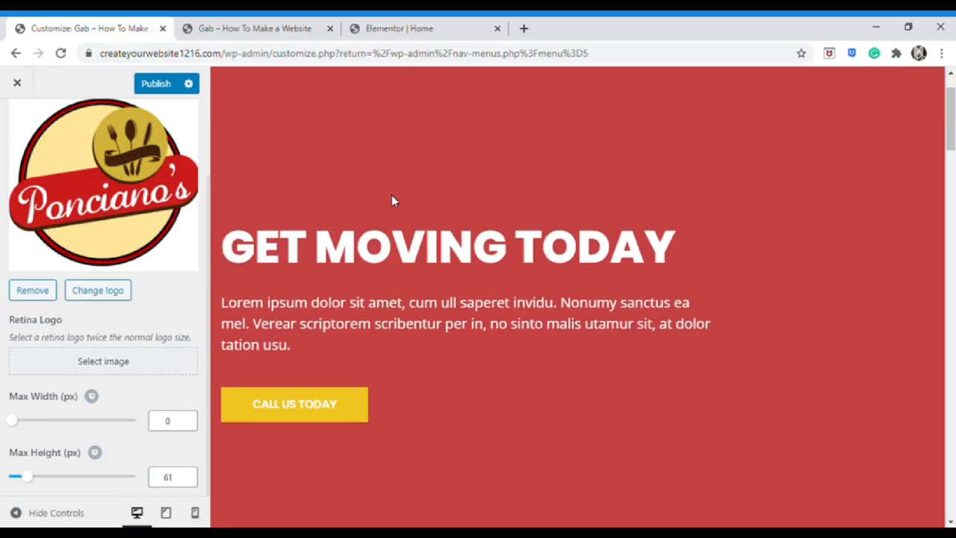
pyautogui.scroll(1, 391, 200)
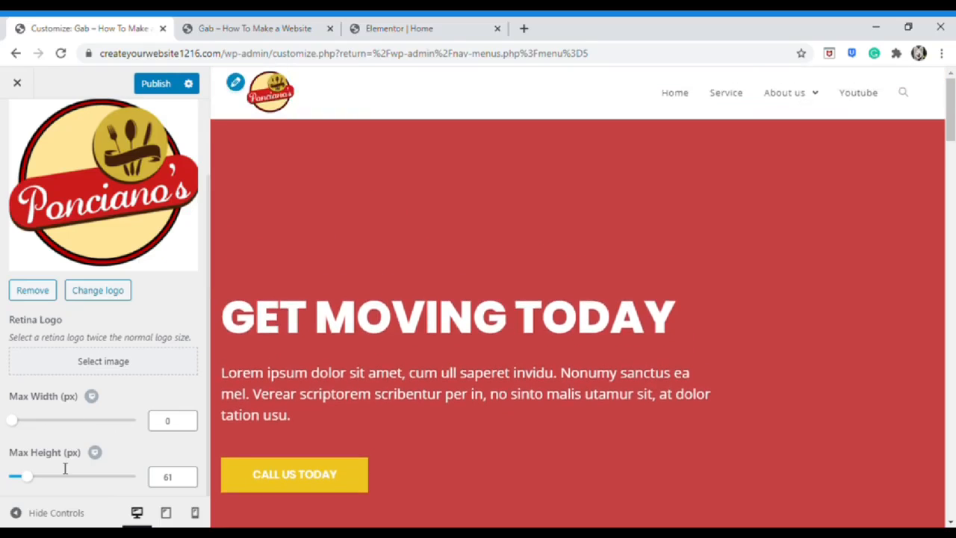
pyautogui.moveTo(21, 425); pyautogui.dragTo(58, 423)
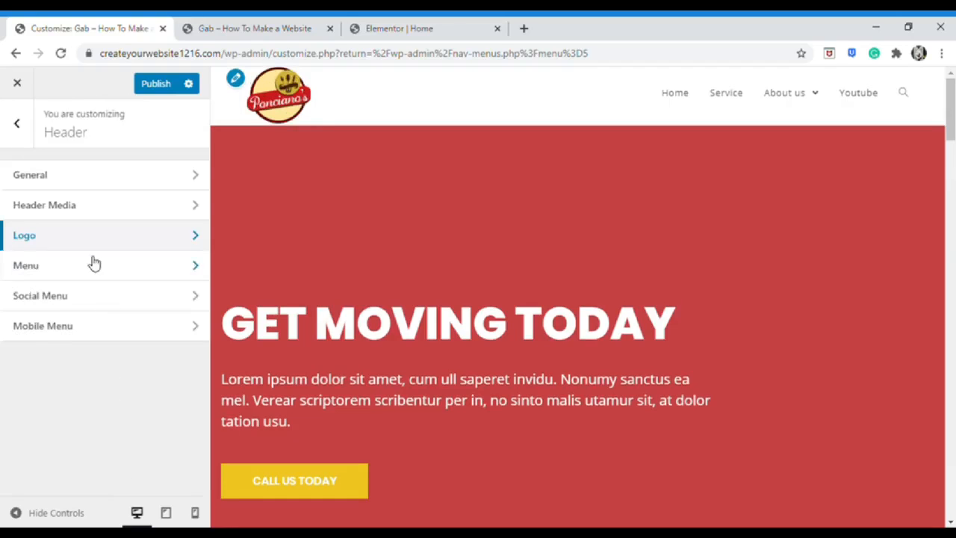
# Try the Transparent and Full Screen header styles, previewing the full-screen menu
pyautogui.click(89, 193)
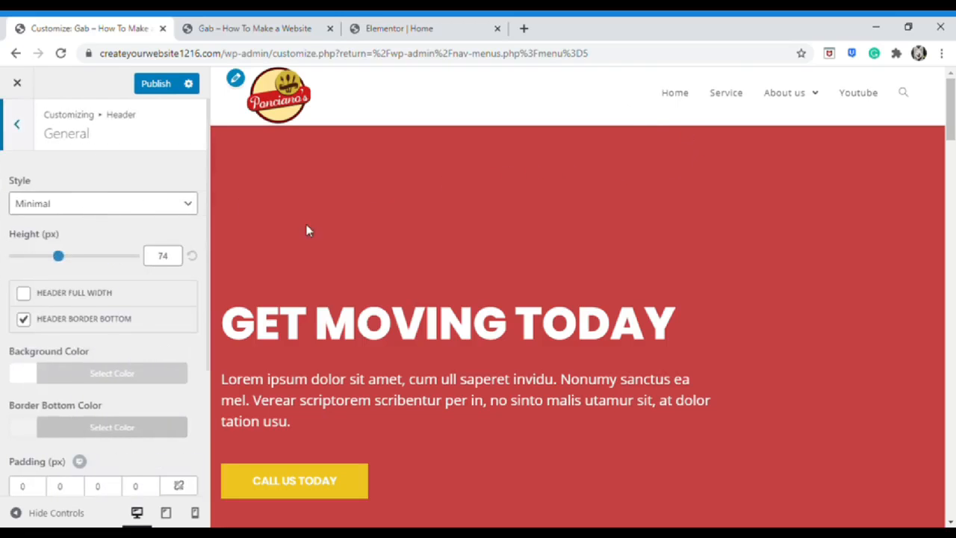
pyautogui.click(175, 209)
pyautogui.click(164, 234)
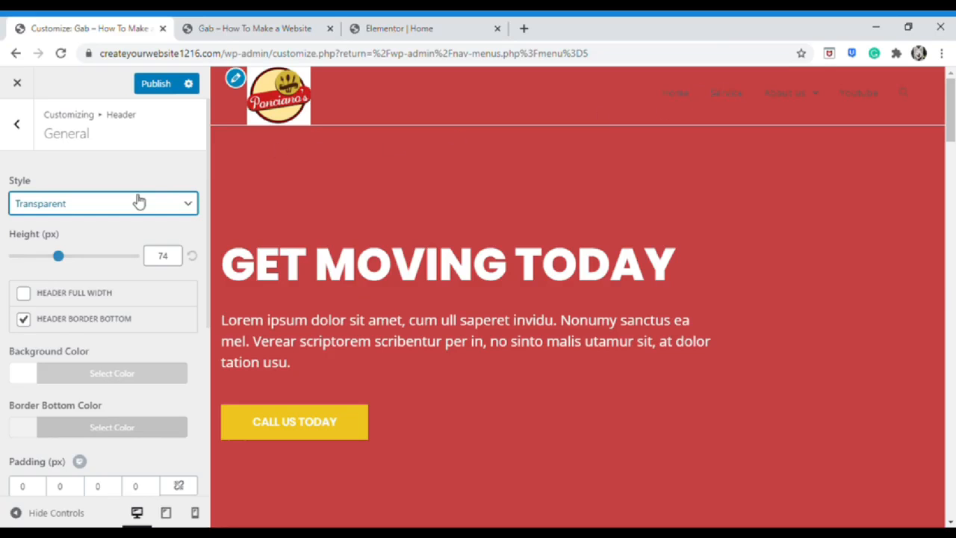
pyautogui.click(125, 263)
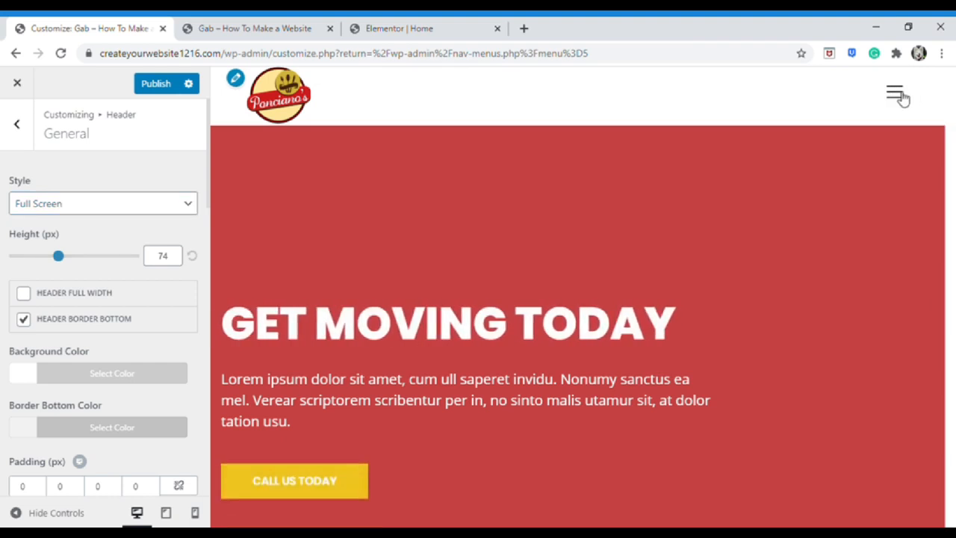
pyautogui.click(898, 94)
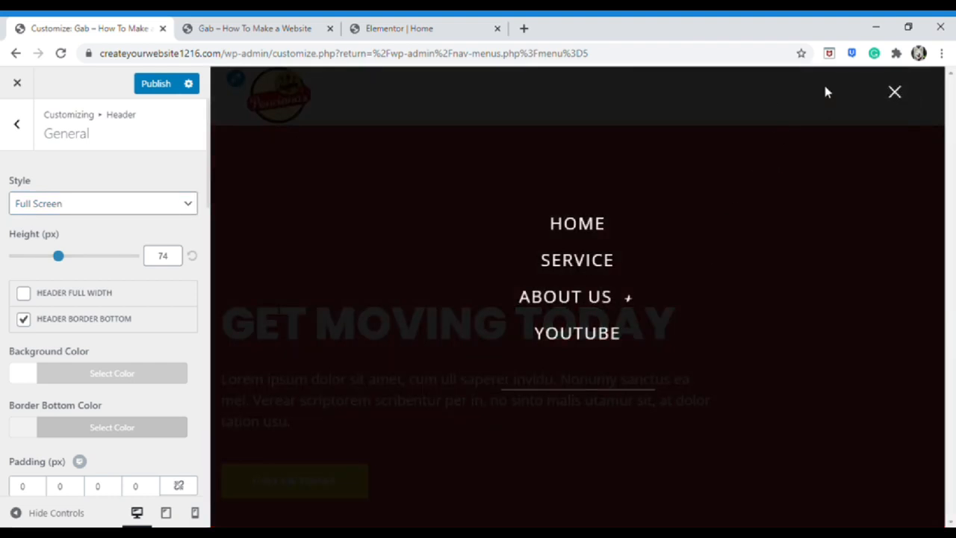
pyautogui.click(895, 92)
# Set the header style back to Minimal, 96 px tall, with no bottom border
pyautogui.click(159, 210)
pyautogui.click(140, 232)
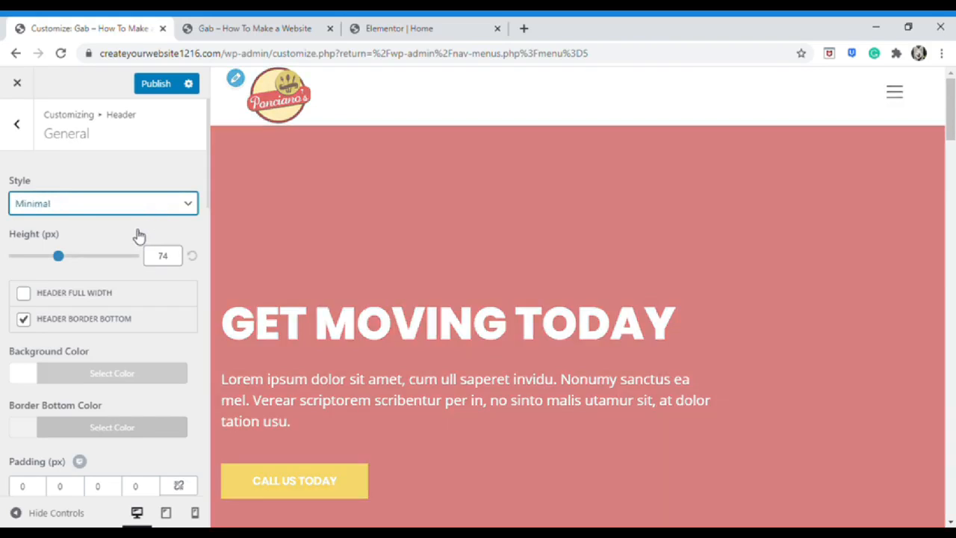
pyautogui.moveTo(59, 256)
pyautogui.mouseDown()
pyautogui.moveTo(96, 256)
pyautogui.moveTo(71, 255)
pyautogui.mouseUp()
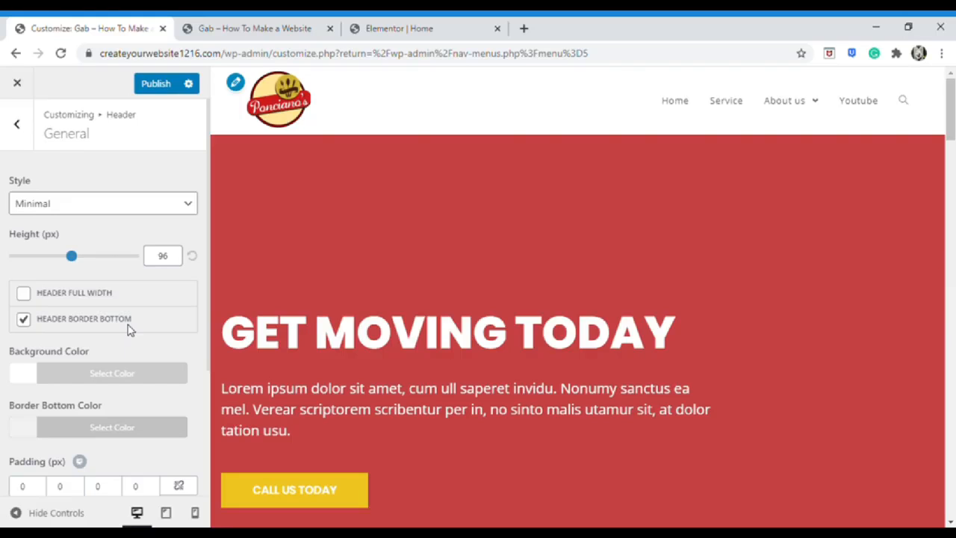
pyautogui.click(25, 320)
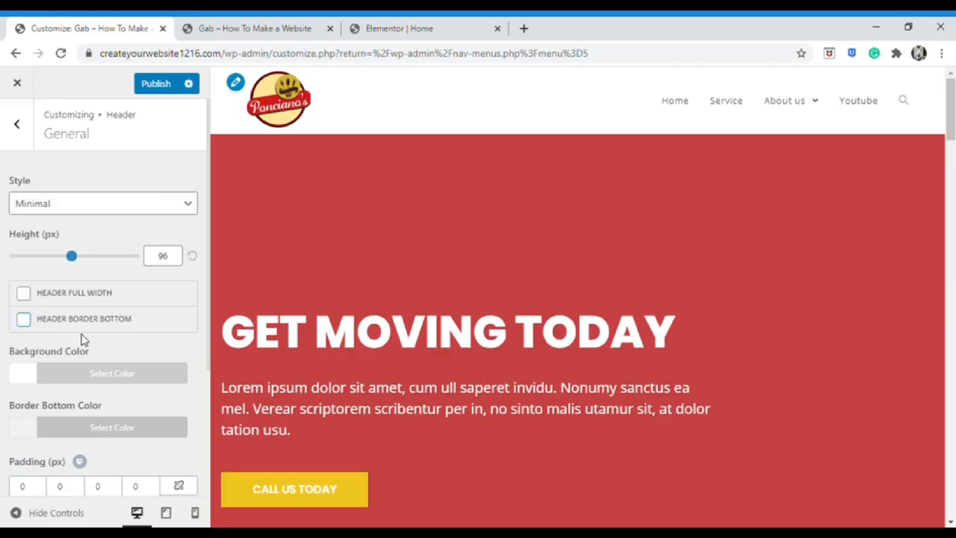
# Try a yellow header background, then reset it to the default white
pyautogui.click(38, 378)
pyautogui.click(88, 431)
pyautogui.moveTo(170, 303); pyautogui.dragTo(183, 378)
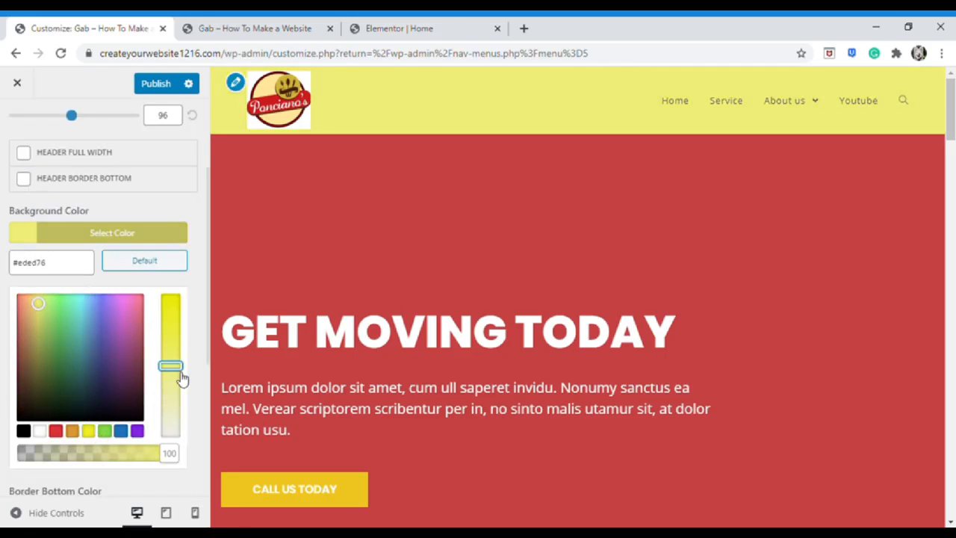
pyautogui.click(145, 260)
pyautogui.click(16, 122)
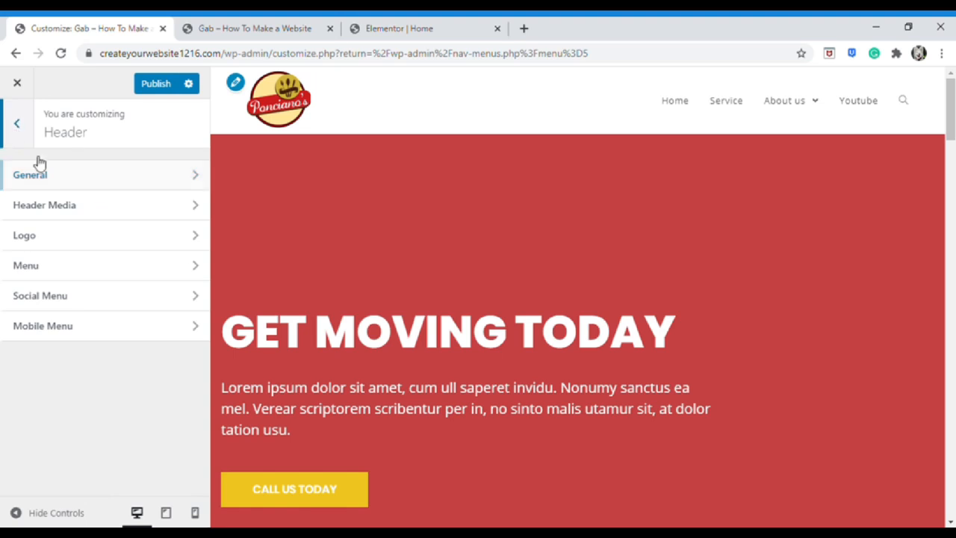
pyautogui.click(16, 122)
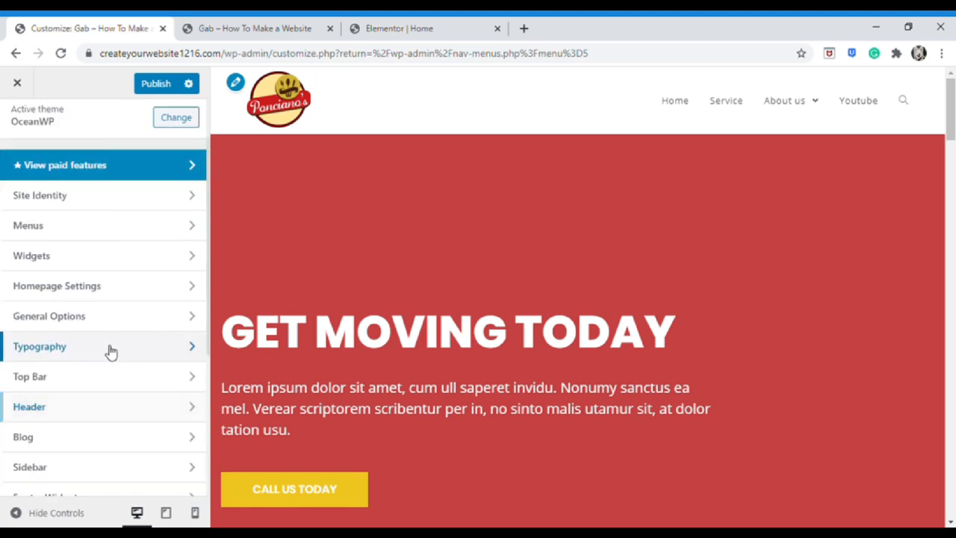
# Set the Main Menu typography font family to Abel
pyautogui.click(110, 351)
pyautogui.scroll(-1, 112, 379)
pyautogui.click(112, 377)
pyautogui.click(115, 203)
pyautogui.click(102, 258)
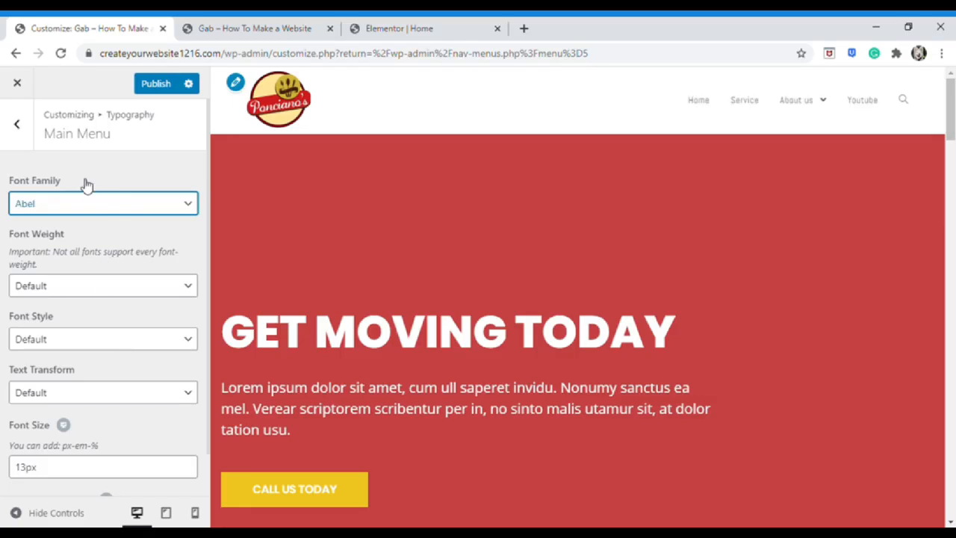
pyautogui.click(396, 29)
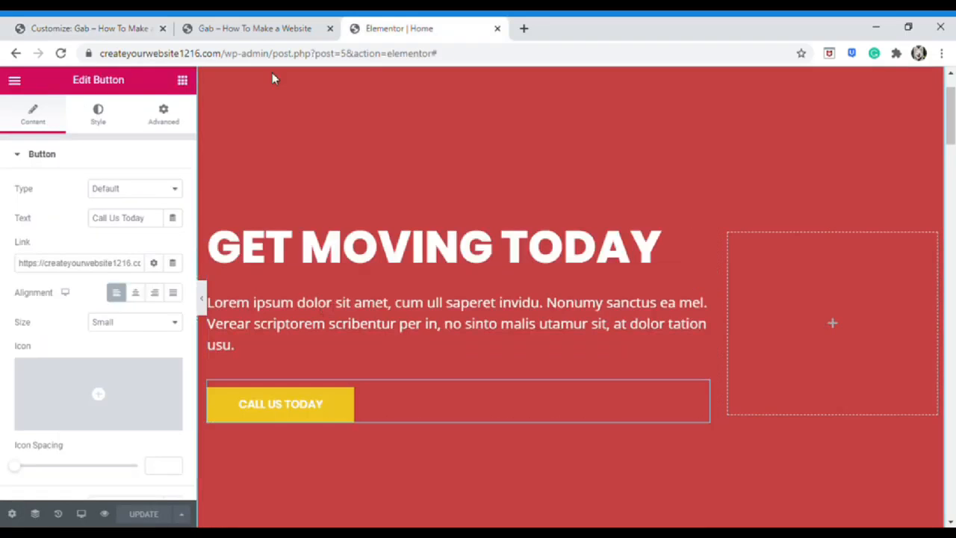
pyautogui.click(254, 29)
pyautogui.click(150, 28)
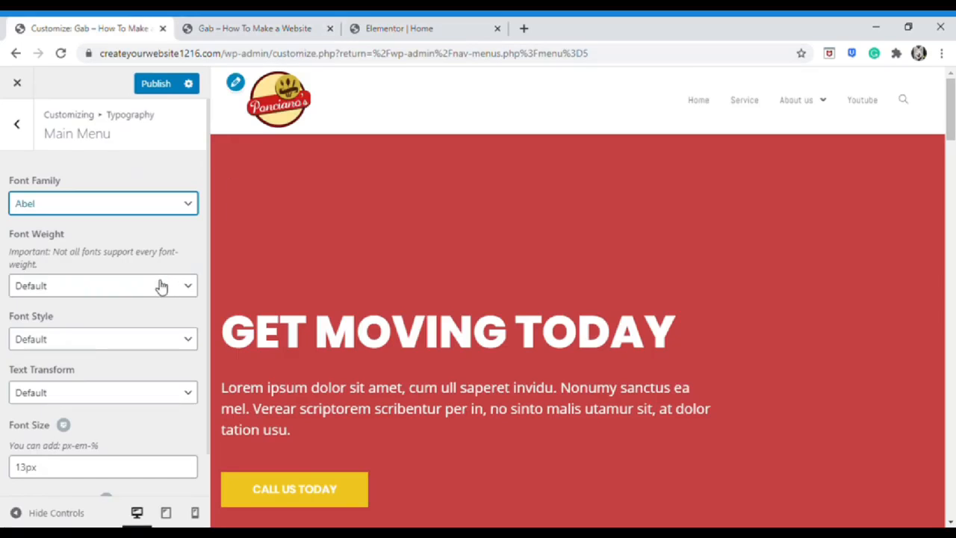
# Give the menu font weight Bold: 700 and font style Normal
pyautogui.click(136, 286)
pyautogui.click(112, 351)
pyautogui.click(121, 286)
pyautogui.click(113, 371)
pyautogui.click(116, 287)
pyautogui.click(118, 399)
pyautogui.click(115, 339)
pyautogui.click(113, 371)
pyautogui.click(115, 374)
pyautogui.click(115, 388)
# Capitalize the menu text and set its font size to 25px
pyautogui.click(111, 423)
pyautogui.press('Down')
pyautogui.press('Up')
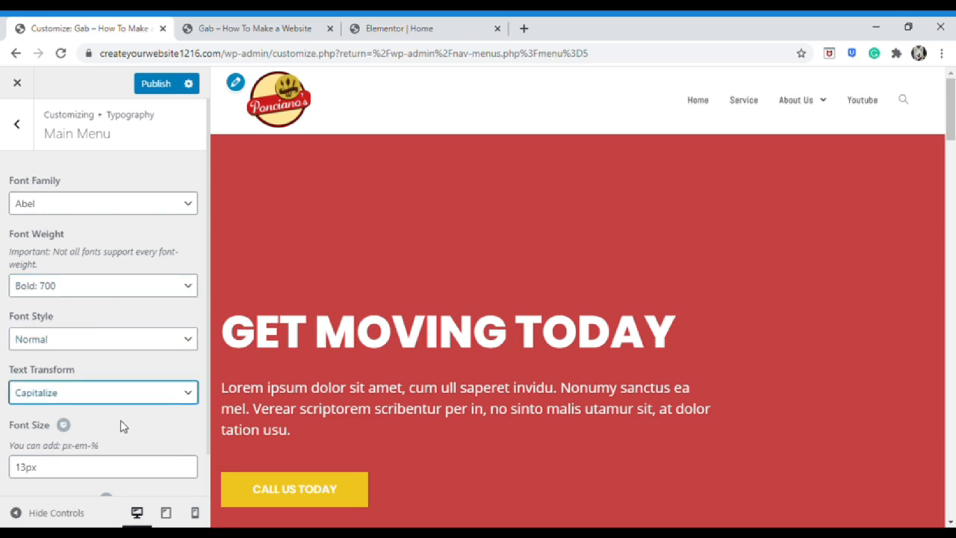
pyautogui.scroll(-1, 120, 423)
pyautogui.click(63, 427)
pyautogui.write('25')
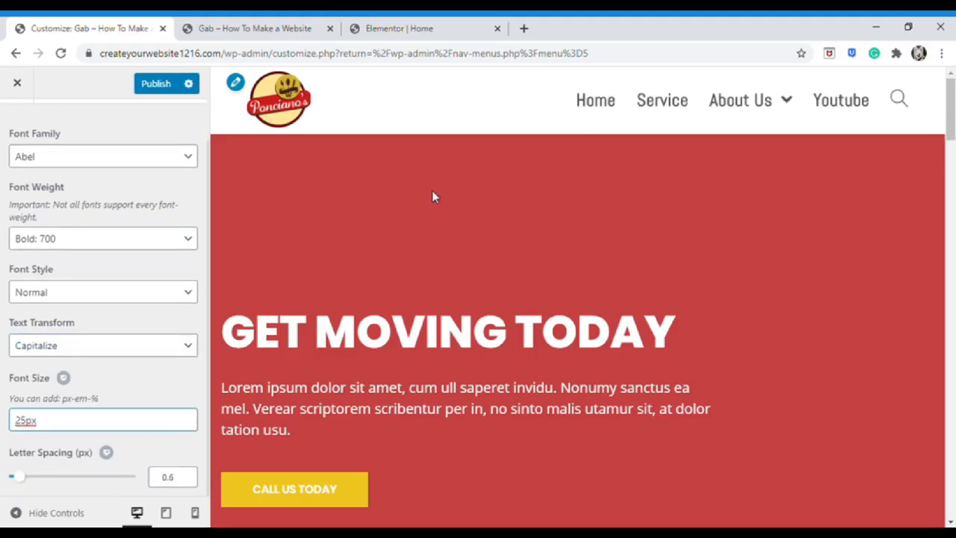
pyautogui.scroll(1, 53, 162)
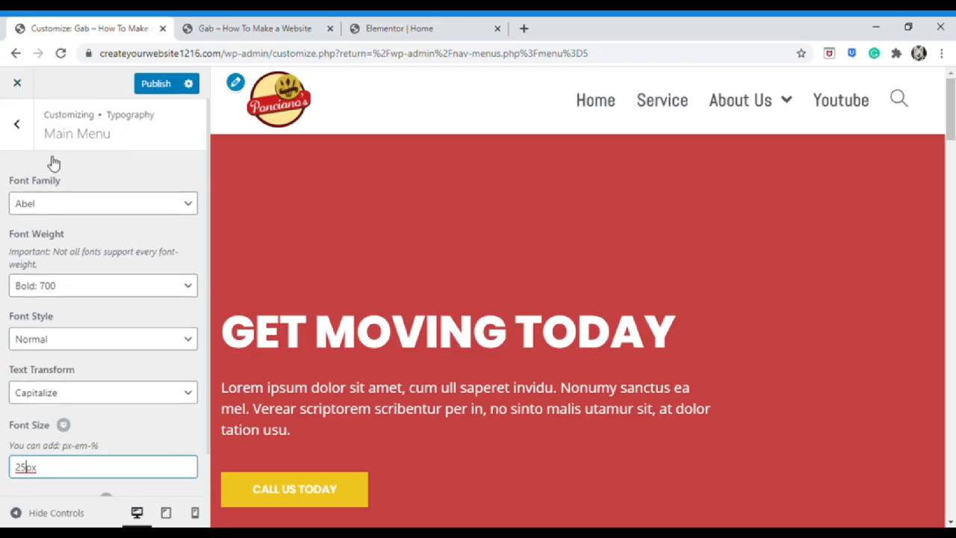
pyautogui.press('Escape')
pyautogui.press('Escape')
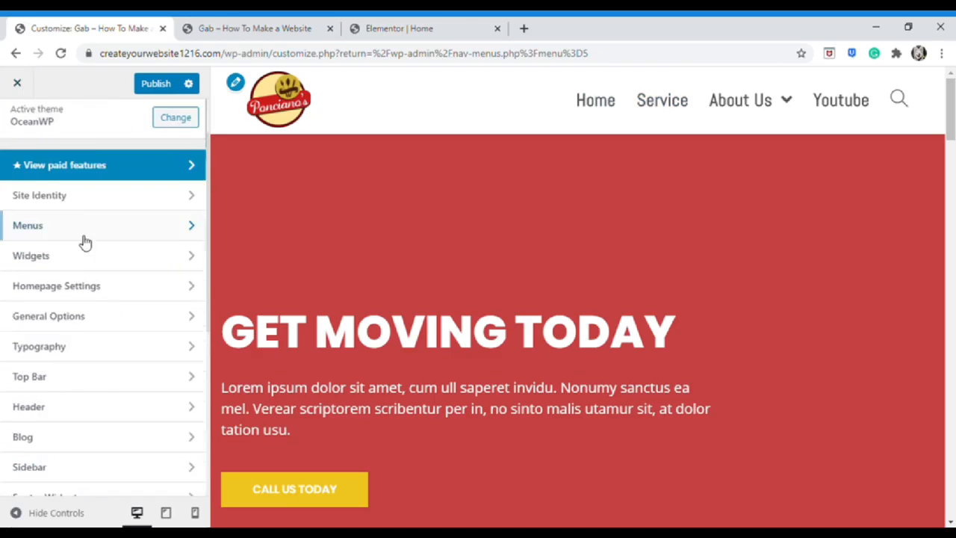
# In Header > Menu, try centre and left menu positions, keeping it on the right
pyautogui.click(85, 405)
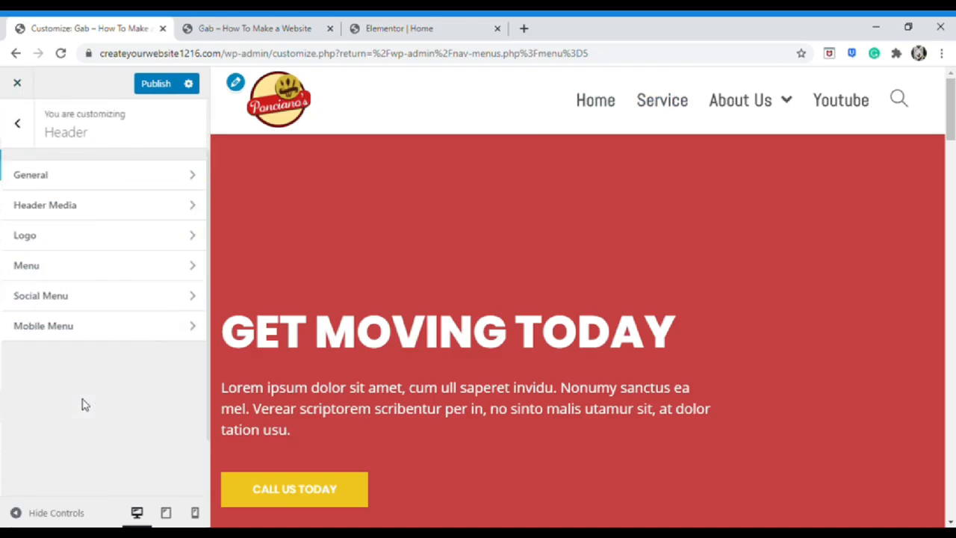
pyautogui.click(80, 263)
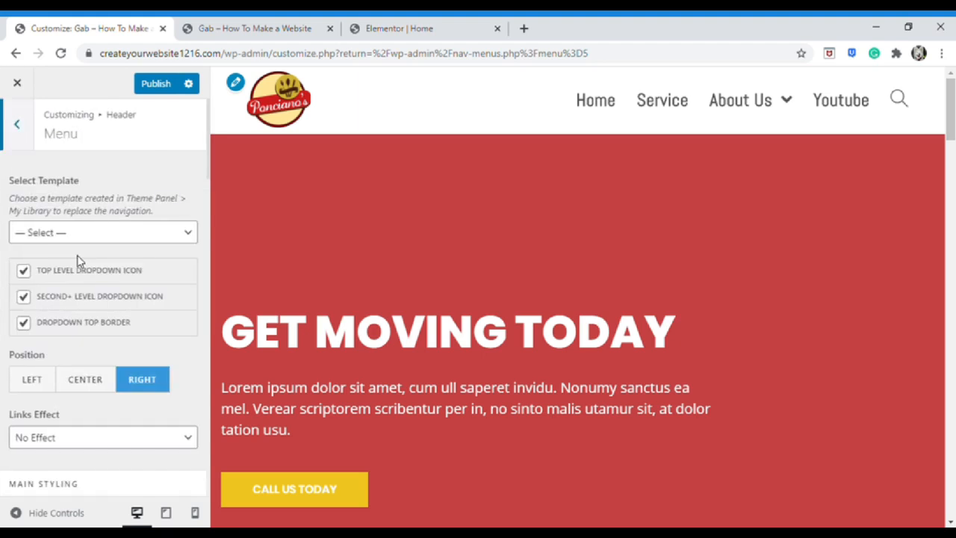
pyautogui.scroll(-1, 45, 299)
pyautogui.click(103, 313)
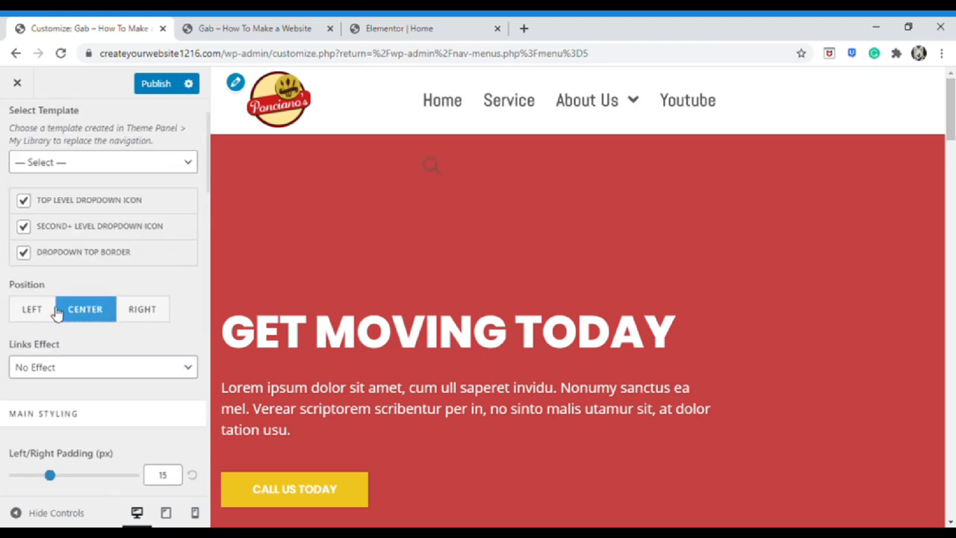
pyautogui.click(42, 313)
pyautogui.click(135, 314)
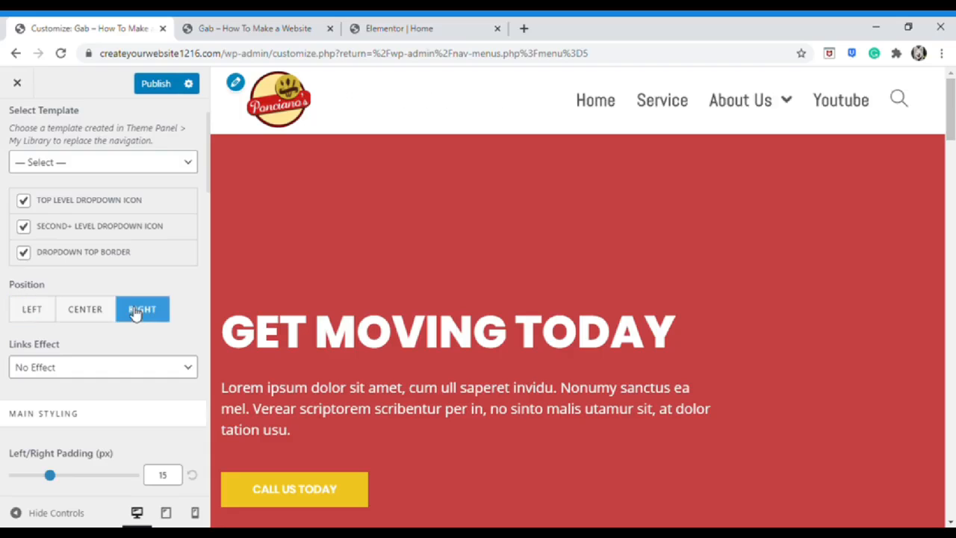
# Give the menu links the Brackets effect coloured yellow (#eadf12)
pyautogui.scroll(-1, 134, 311)
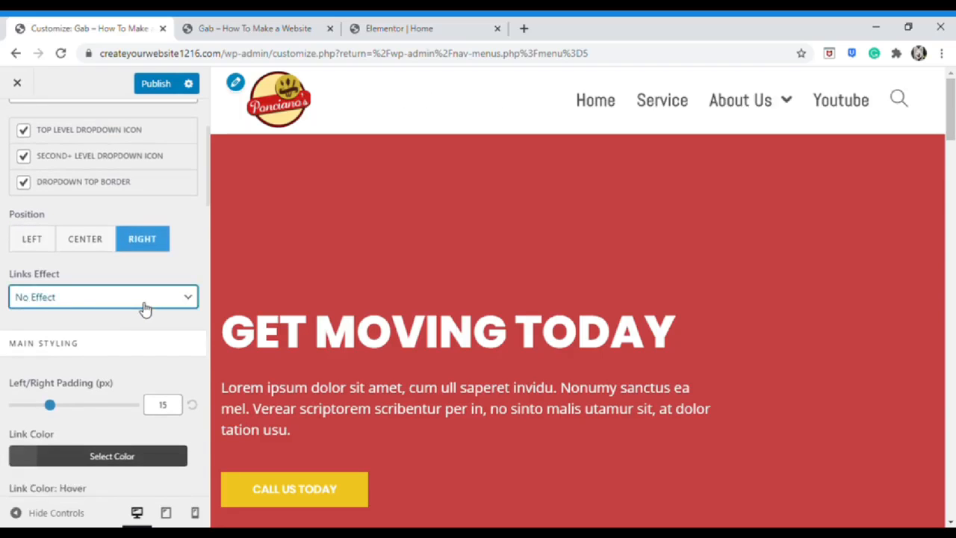
pyautogui.click(126, 379)
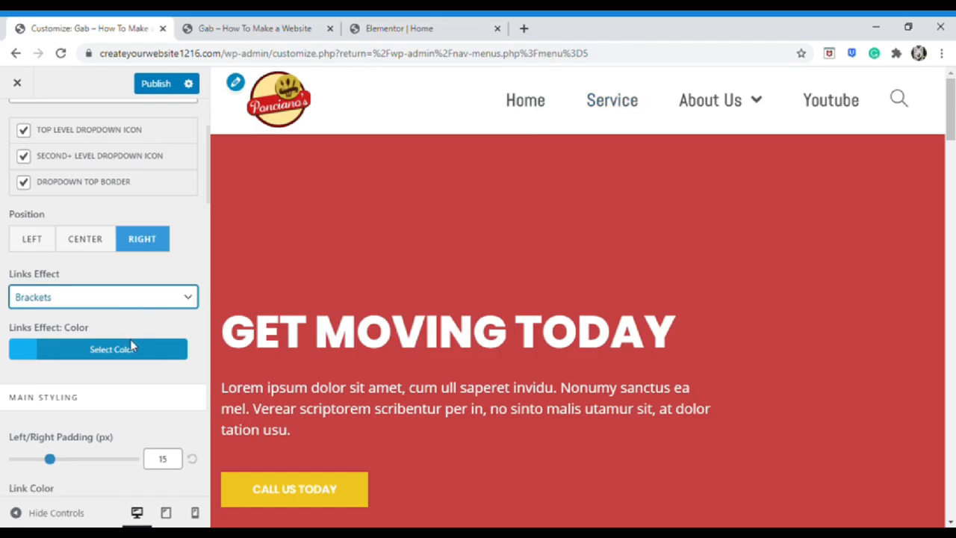
pyautogui.press('Down')
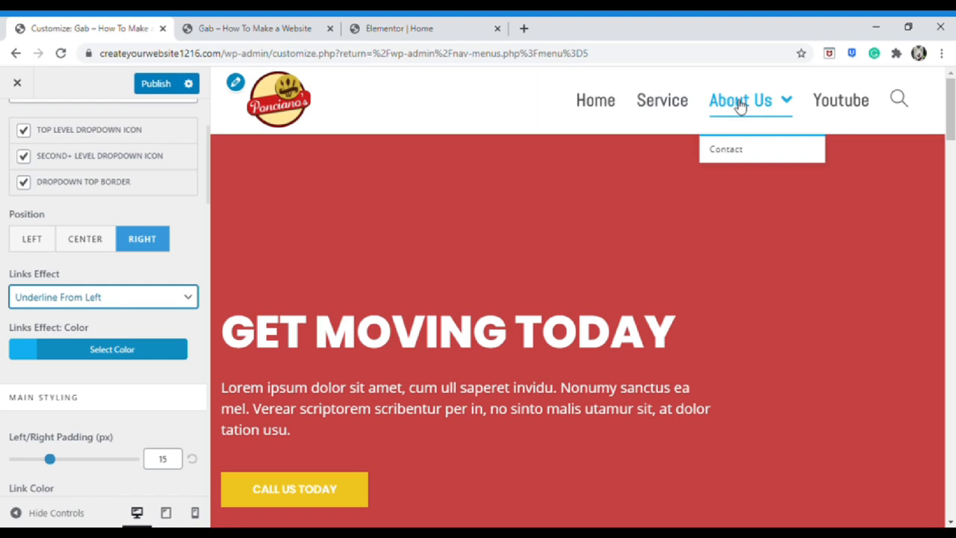
pyautogui.click(158, 300)
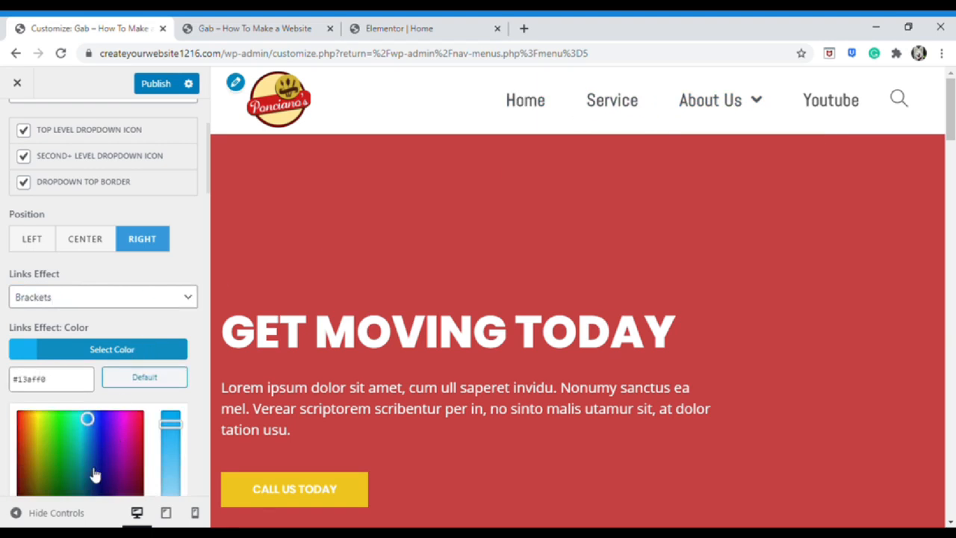
pyautogui.click(39, 422)
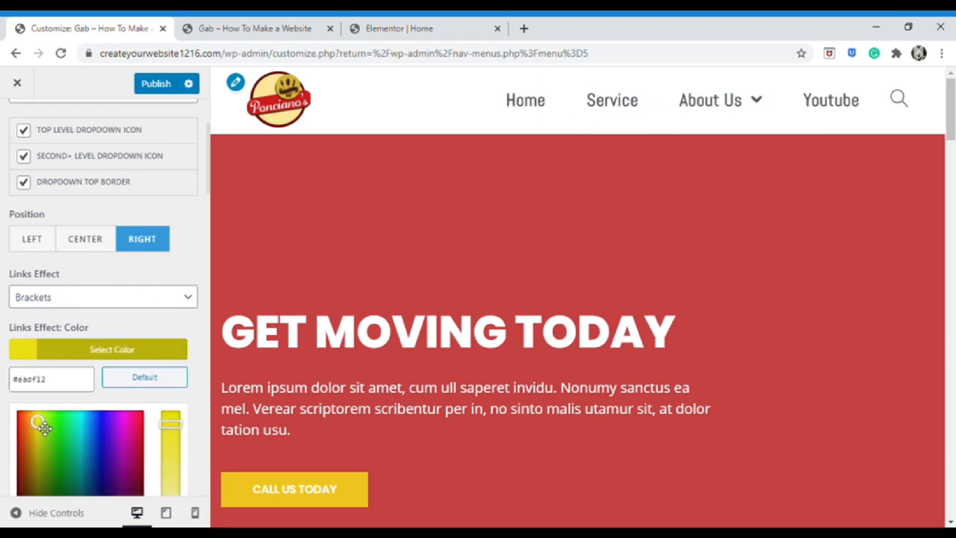
pyautogui.moveTo(688, 105)
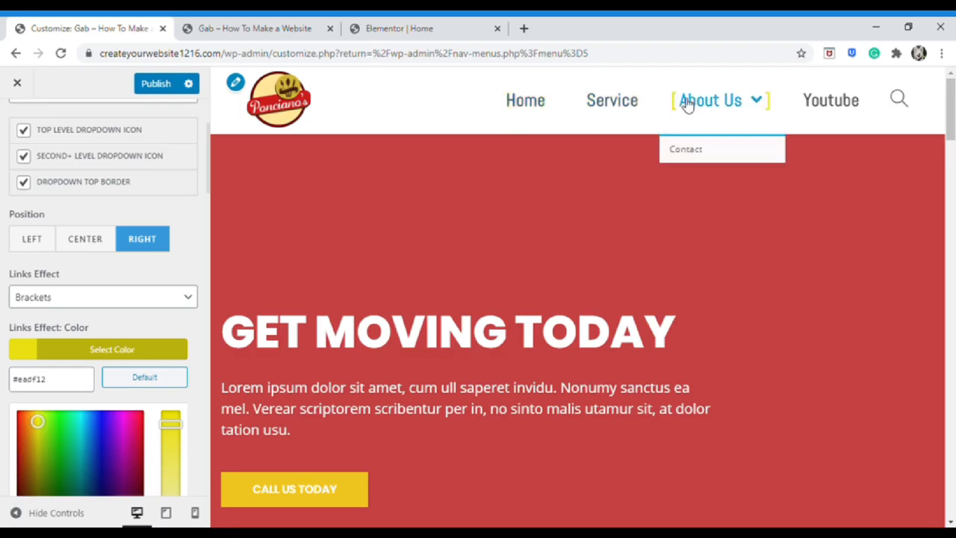
pyautogui.scroll(-3, 172, 332)
pyautogui.scroll(-5, 177, 317)
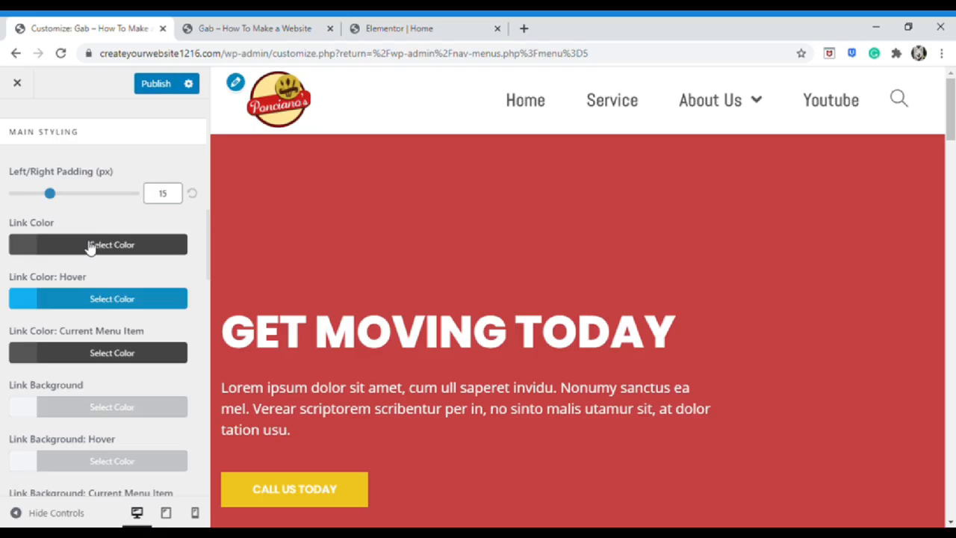
# Set the header menu Link Color to red
pyautogui.click(89, 247)
pyautogui.click(88, 443)
pyautogui.click(26, 314)
pyautogui.click(55, 444)
# Set the menu Link Color: Hover to black
pyautogui.click(111, 249)
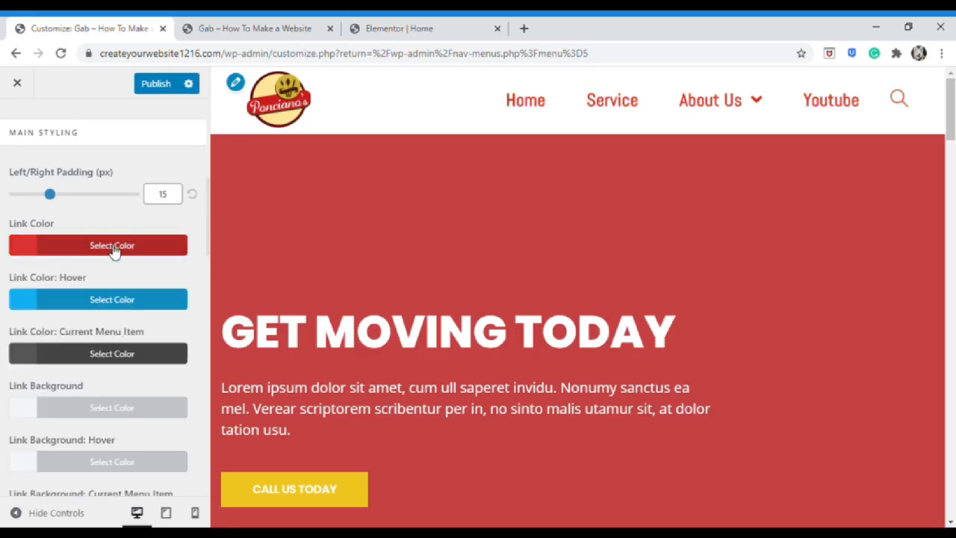
pyautogui.click(126, 304)
pyautogui.click(39, 366)
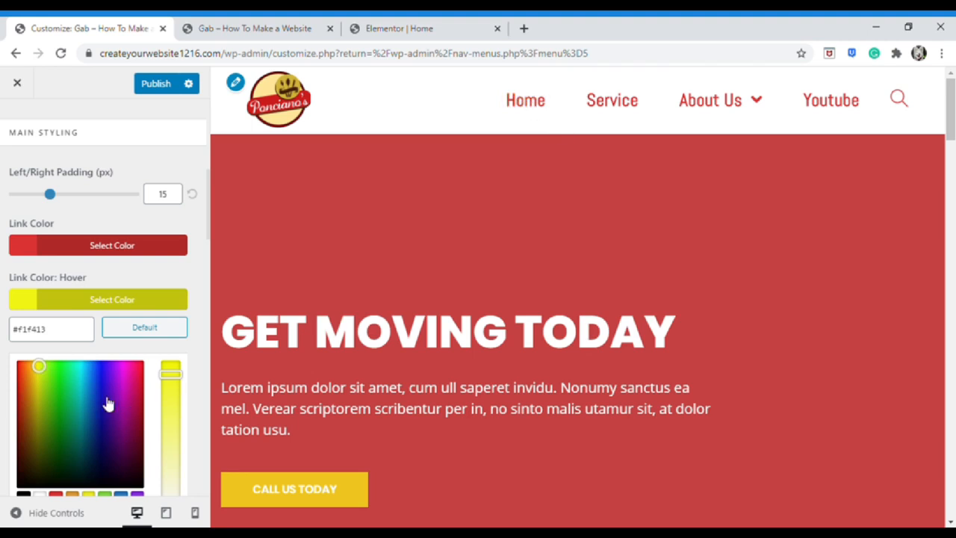
pyautogui.click(100, 371)
pyautogui.click(89, 375)
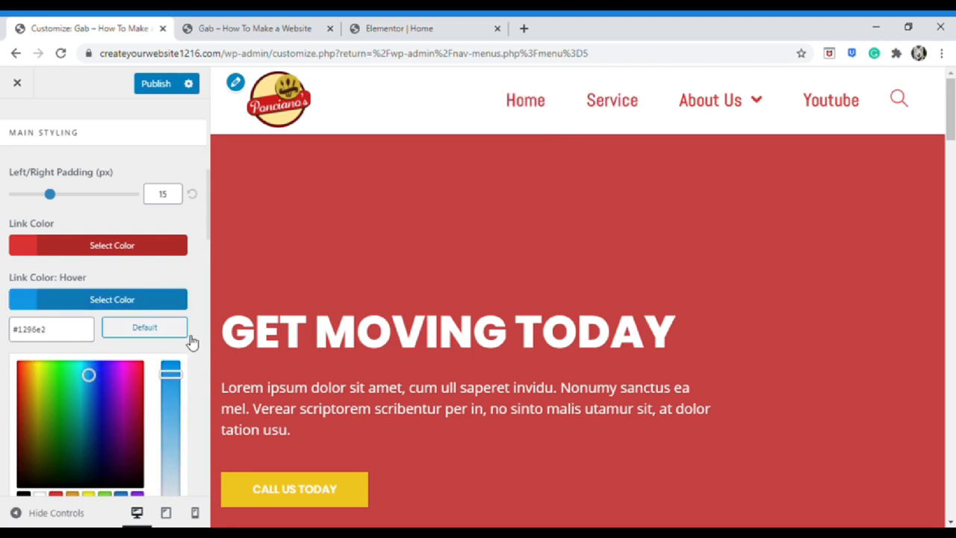
pyautogui.scroll(-1, 190, 341)
pyautogui.click(167, 231)
pyautogui.click(174, 231)
pyautogui.click(24, 426)
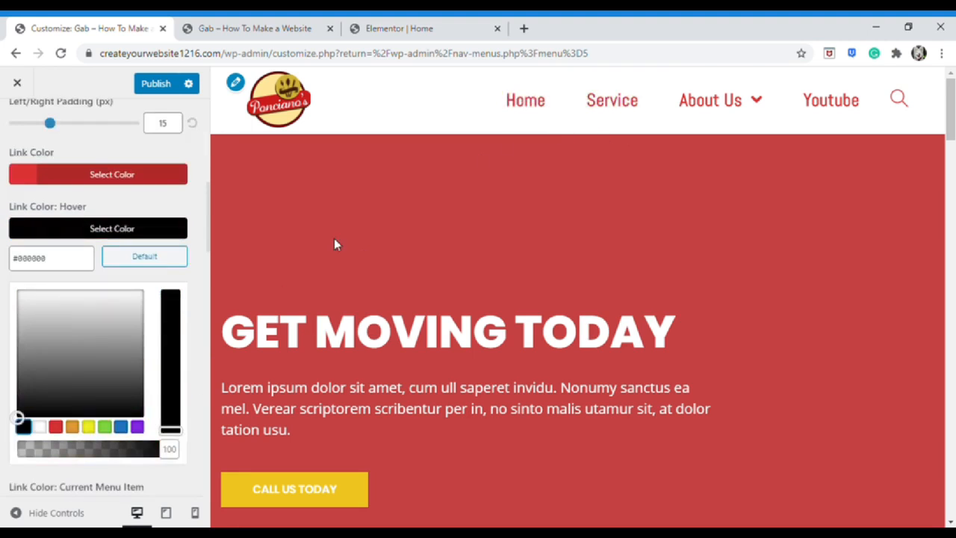
pyautogui.click(175, 229)
# Make the current menu item link blue, leaving it with no background colour
pyautogui.scroll(-1, 187, 375)
pyautogui.click(181, 377)
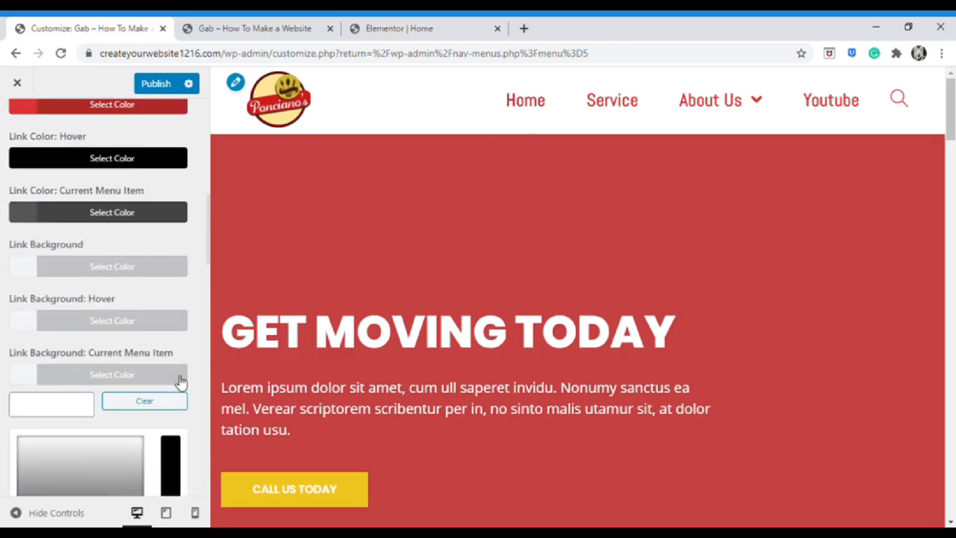
pyautogui.scroll(-2, 97, 448)
pyautogui.click(88, 432)
pyautogui.scroll(-1, 411, 260)
pyautogui.click(40, 432)
pyautogui.scroll(1, 411, 259)
pyautogui.click(184, 181)
pyautogui.scroll(2, 185, 190)
pyautogui.click(177, 213)
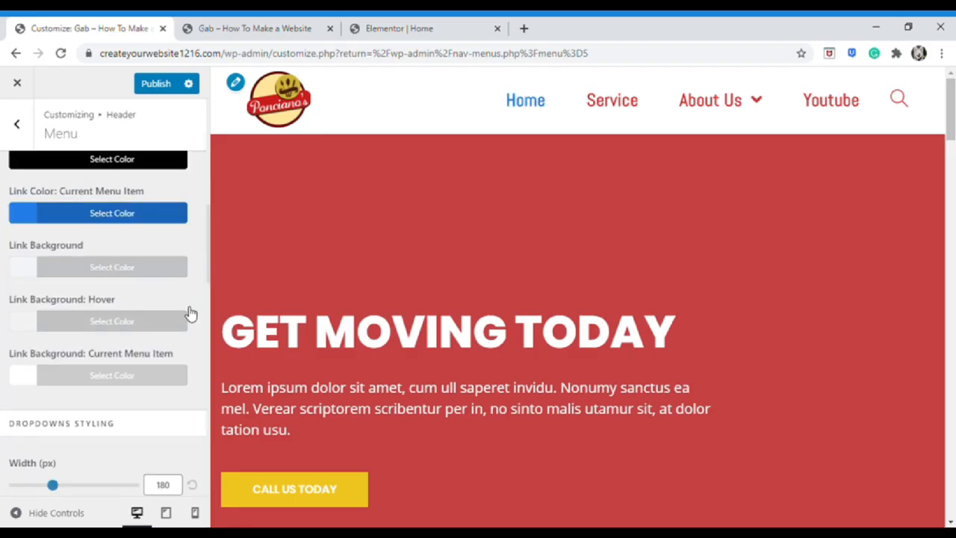
# Clear the menu Link Background colour
pyautogui.click(171, 269)
pyautogui.click(55, 465)
pyautogui.click(88, 465)
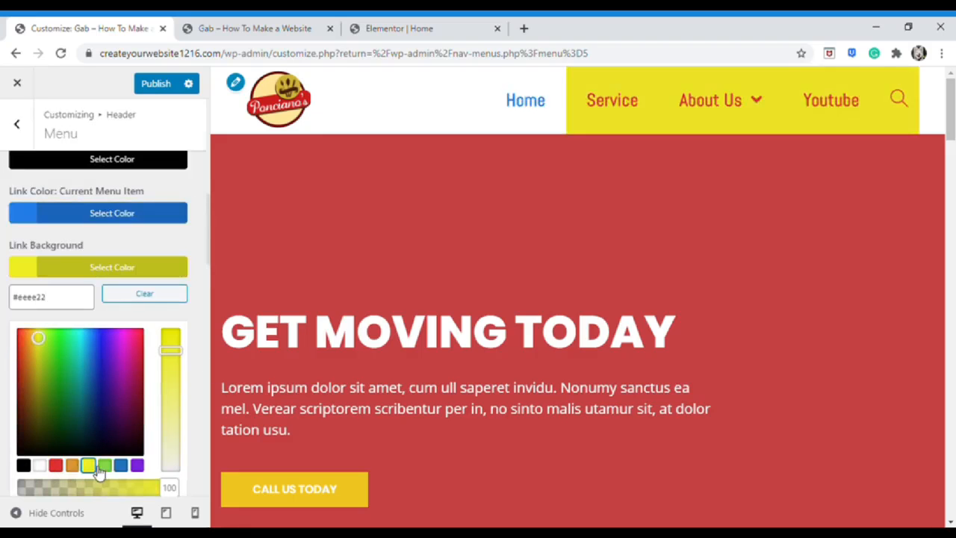
pyautogui.click(154, 296)
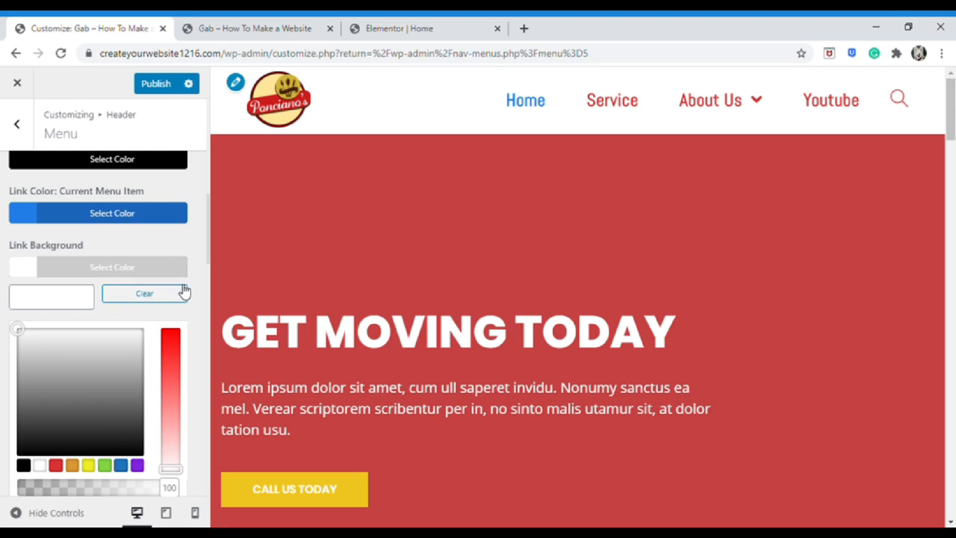
pyautogui.click(171, 270)
# Set the menu Search Icon Style to Disabled
pyautogui.scroll(-5, 156, 366)
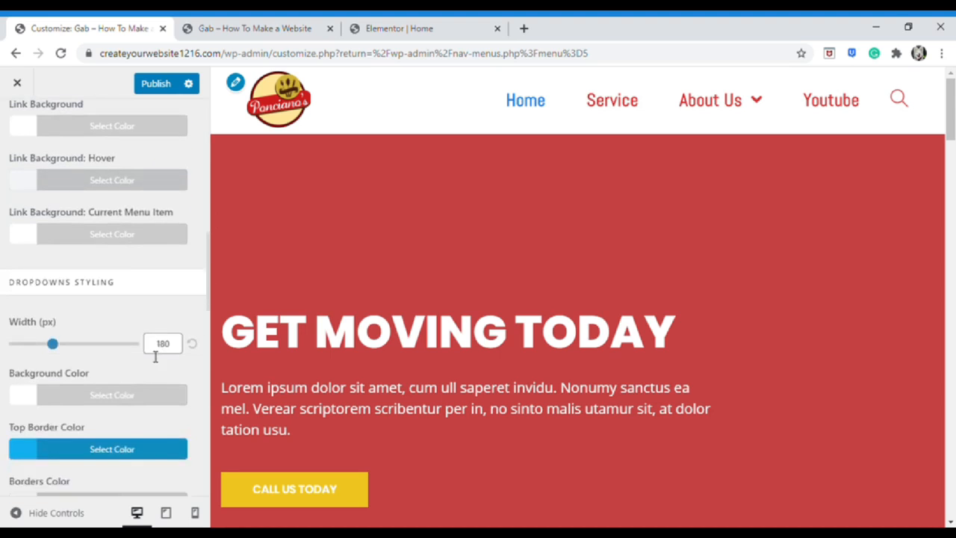
pyautogui.scroll(-4, 147, 362)
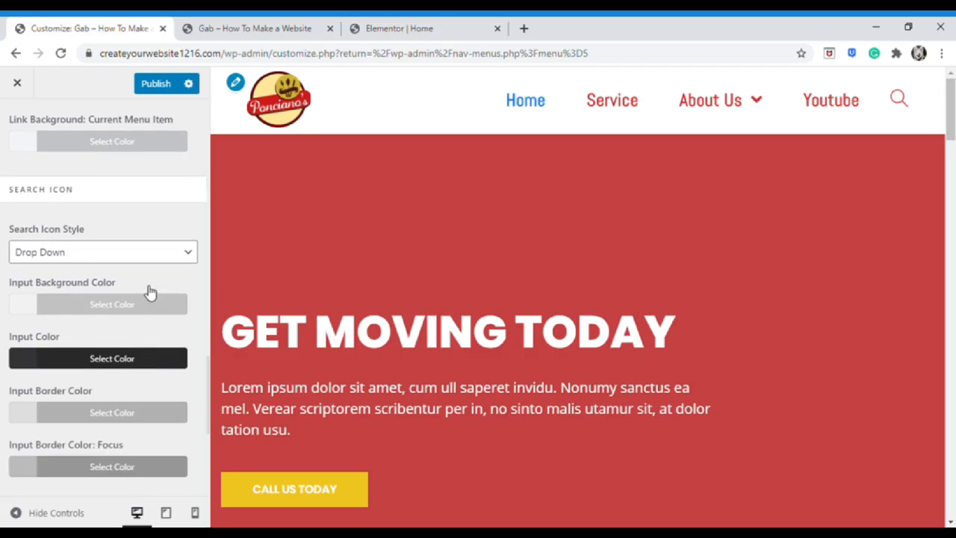
pyautogui.click(166, 260)
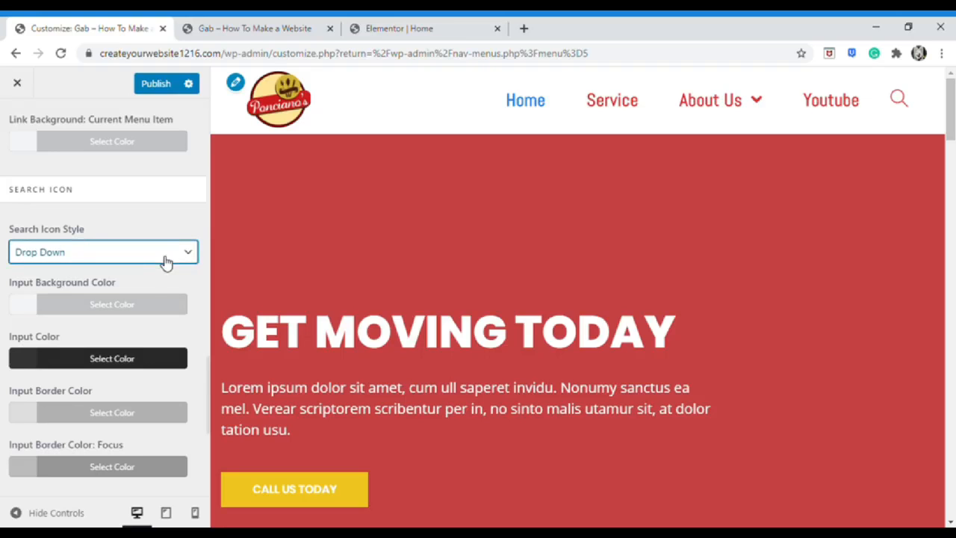
pyautogui.click(155, 274)
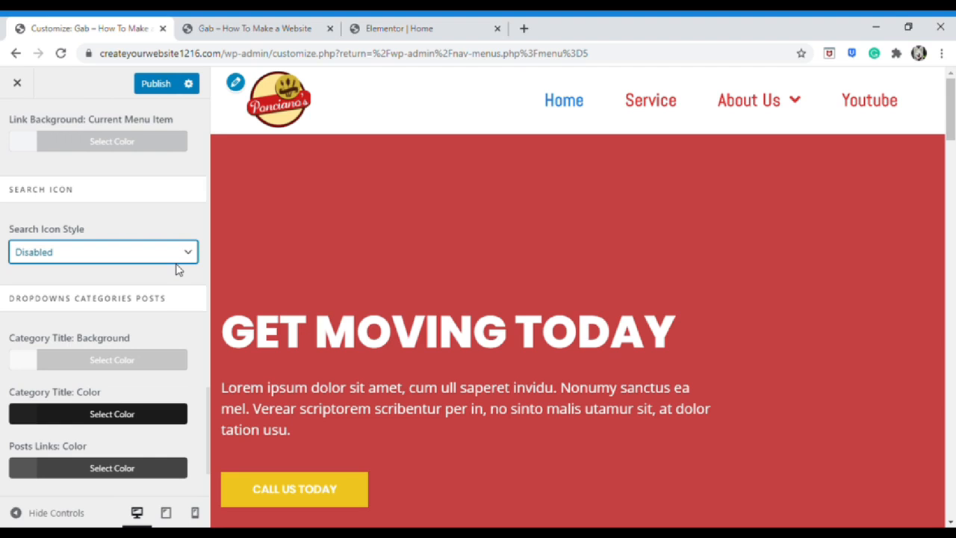
pyautogui.scroll(5, 157, 231)
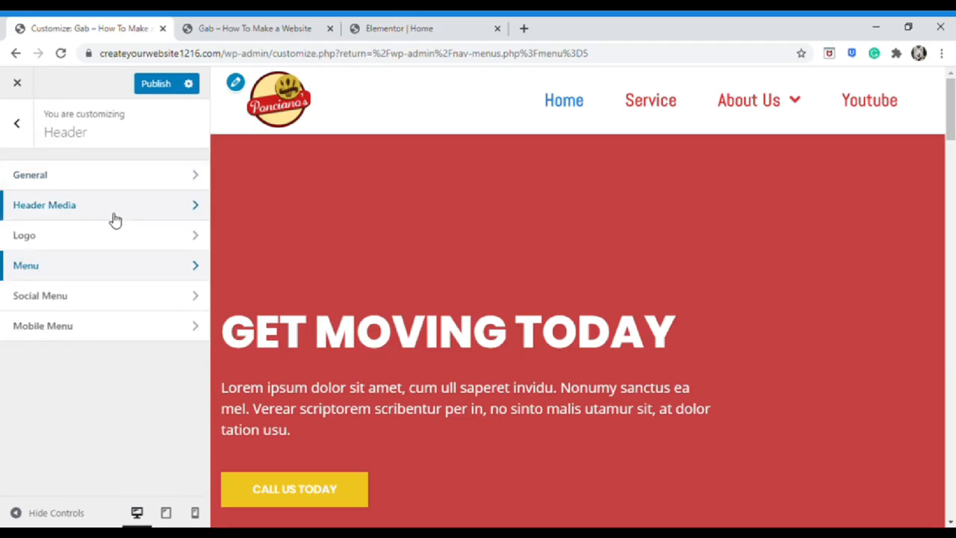
# Open the Mobile Menu settings with the preview at mobile width
pyautogui.click(131, 325)
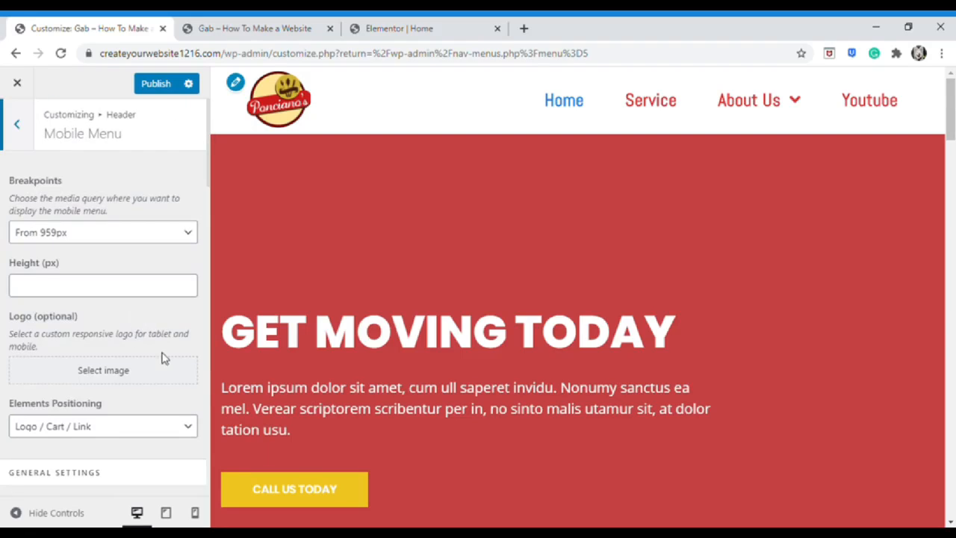
pyautogui.click(196, 514)
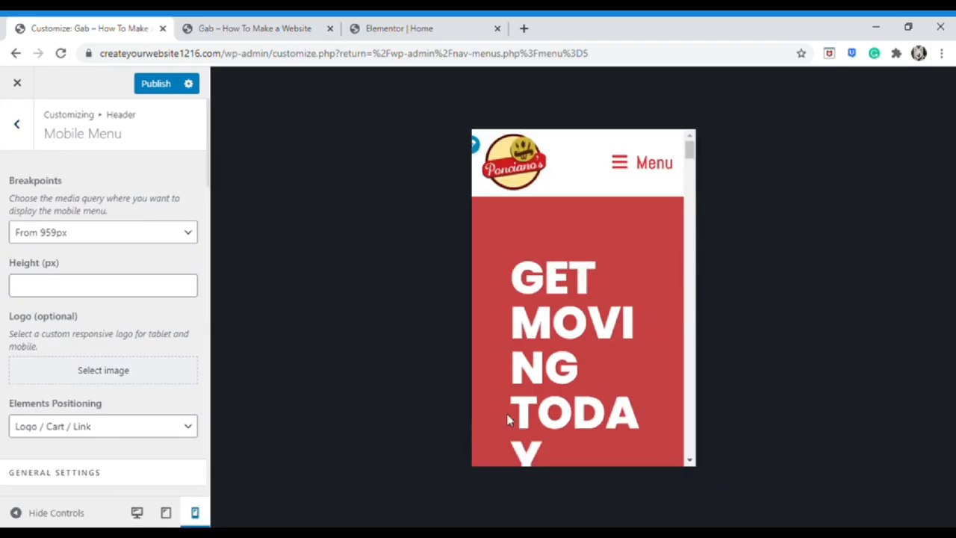
pyautogui.scroll(-2, 607, 281)
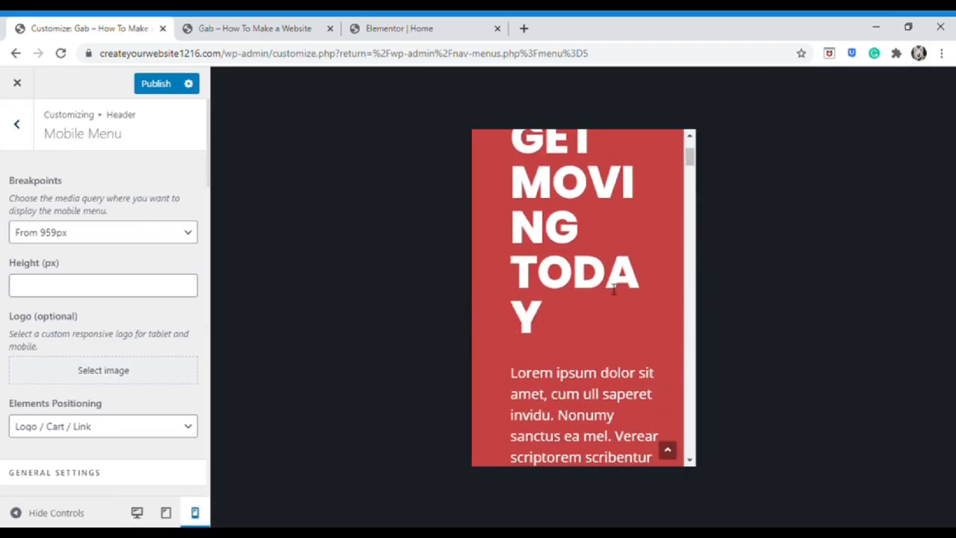
pyautogui.scroll(3, 611, 287)
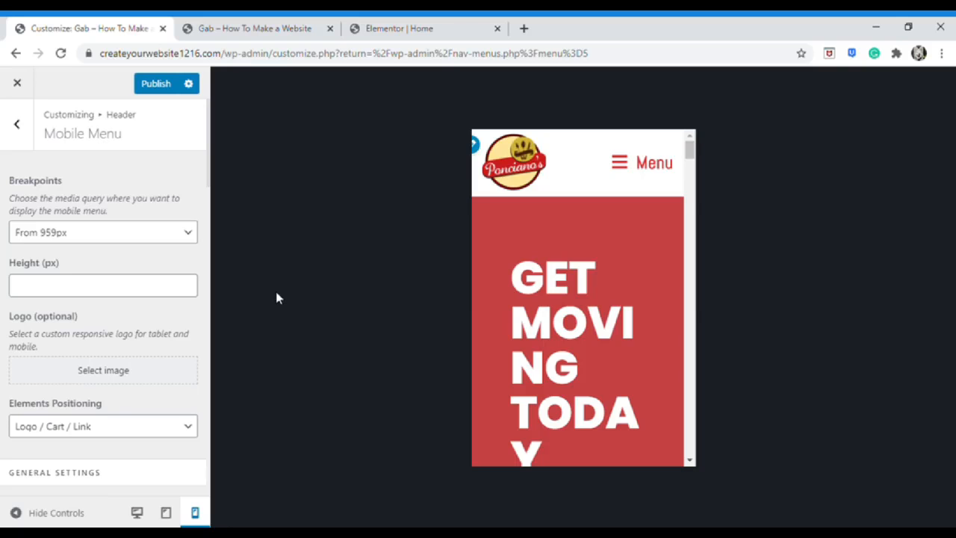
pyautogui.scroll(-5, 150, 196)
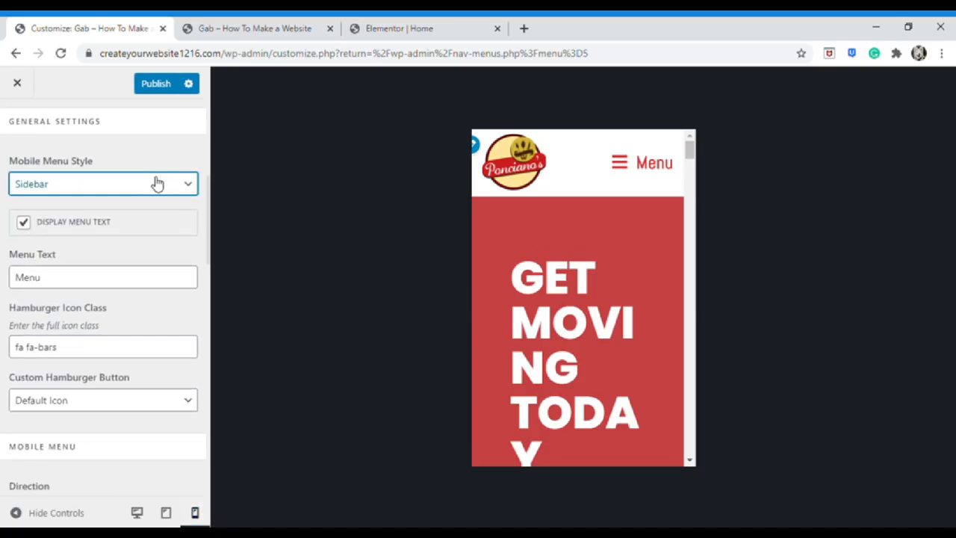
# Change the mobile menu style to full screen and test it in the preview
pyautogui.click(144, 213)
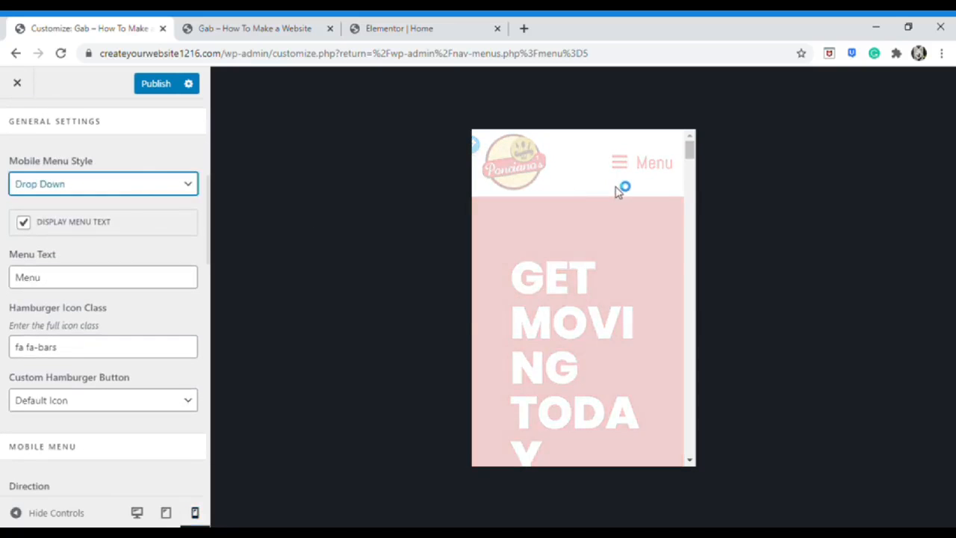
pyautogui.click(623, 162)
pyautogui.click(622, 162)
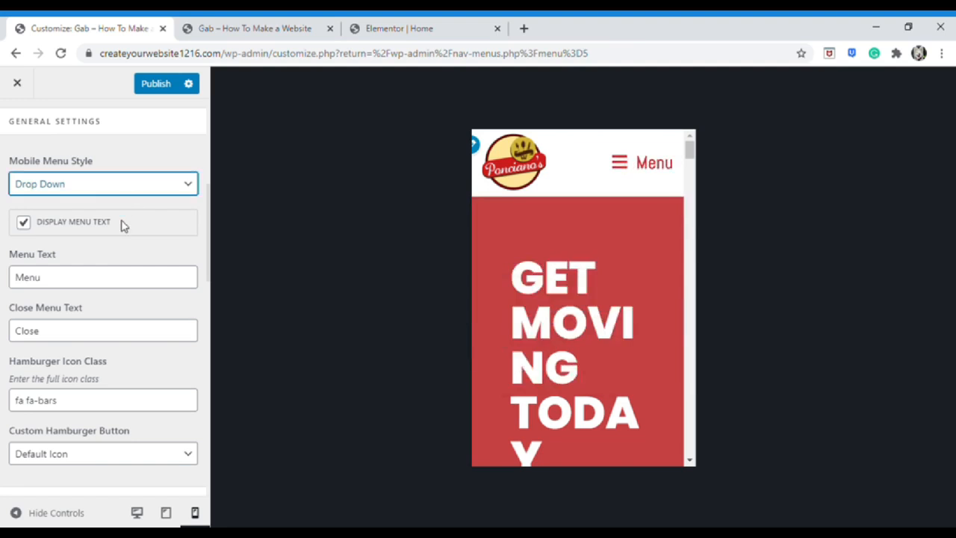
pyautogui.press('Down')
pyautogui.click(621, 159)
pyautogui.click(656, 153)
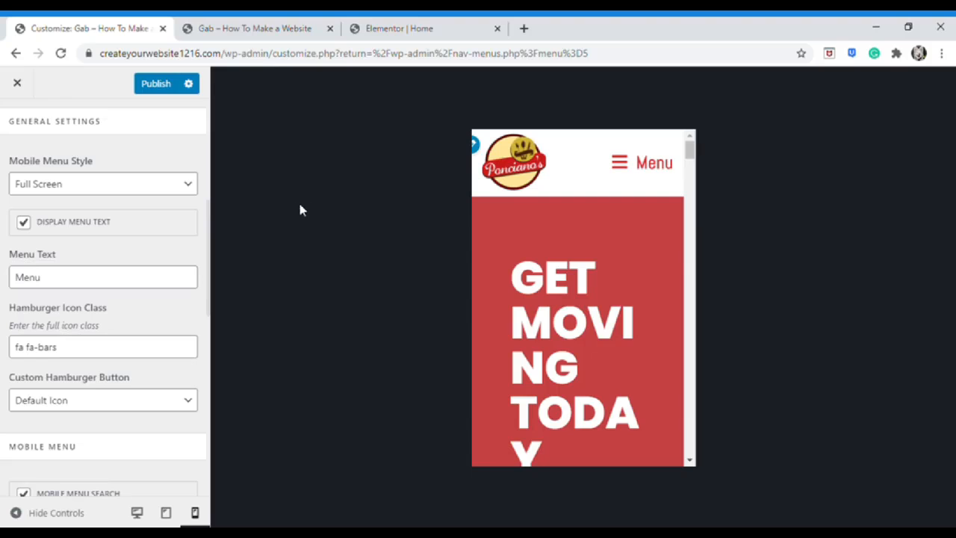
# Hide the 'Menu' text label beside the mobile menu icon
pyautogui.click(137, 183)
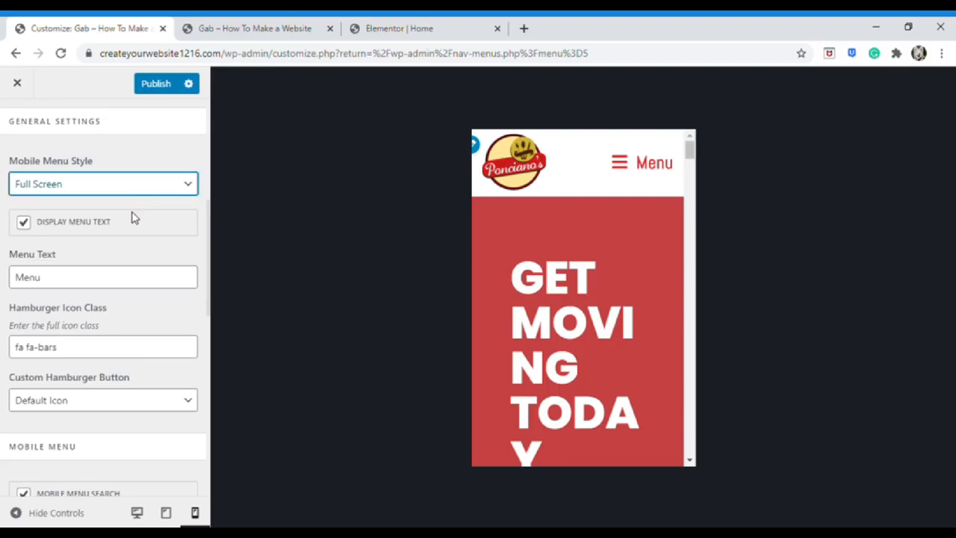
pyautogui.click(190, 150)
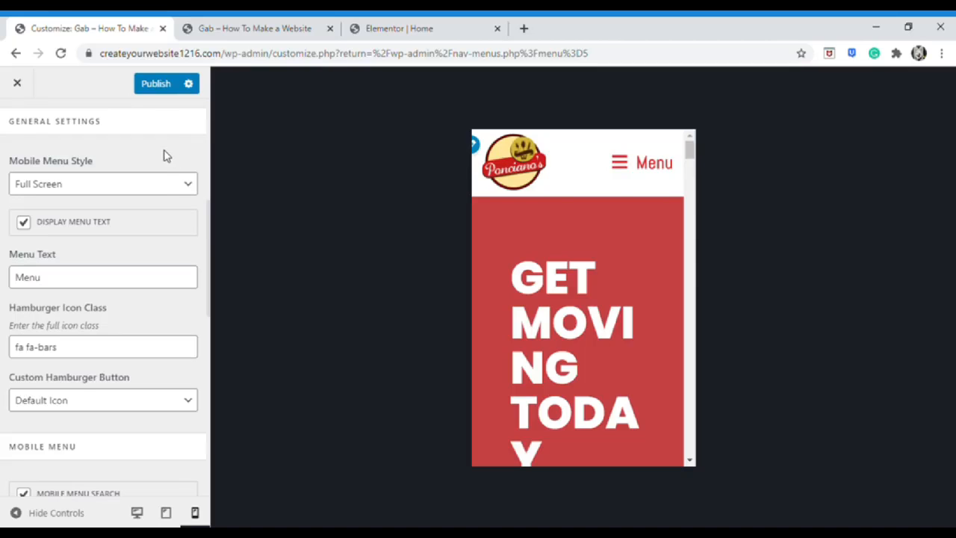
pyautogui.click(102, 275)
pyautogui.click(25, 224)
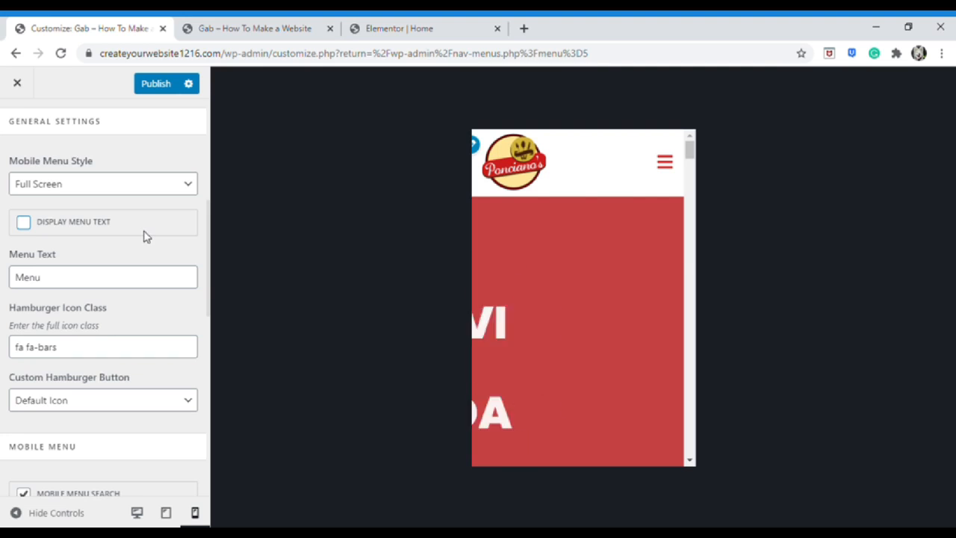
# Untick Mobile Menu Search to remove the search field
pyautogui.scroll(-4, 162, 252)
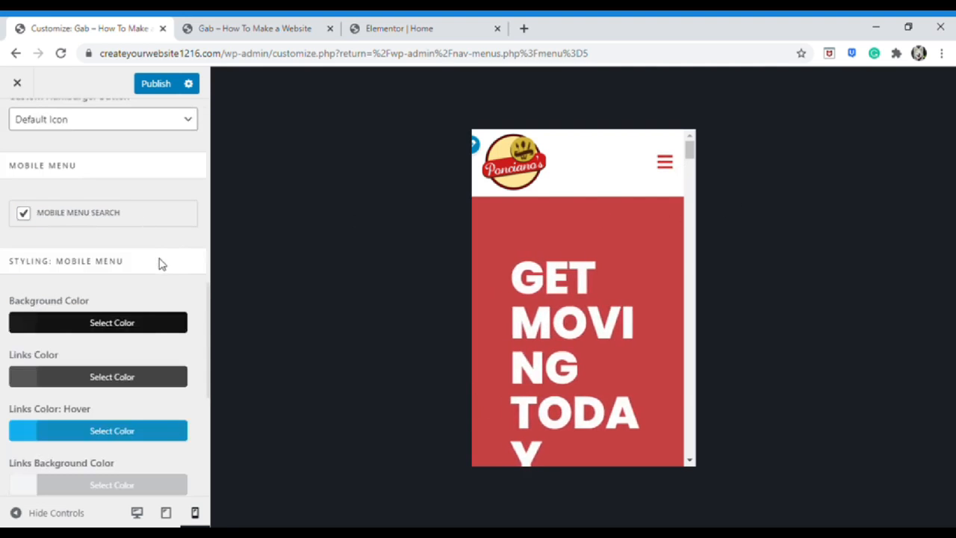
pyautogui.scroll(-1, 162, 255)
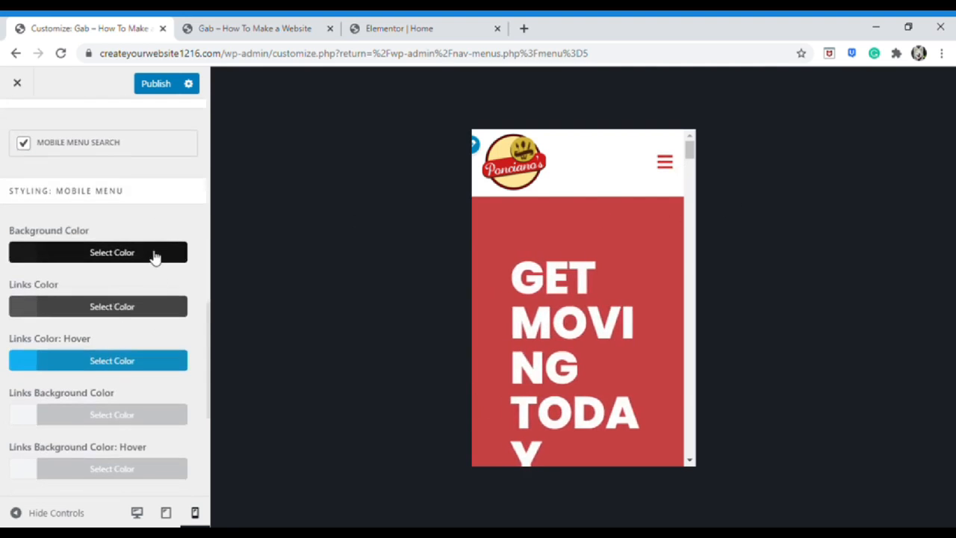
pyautogui.click(26, 145)
pyautogui.scroll(-1, 124, 216)
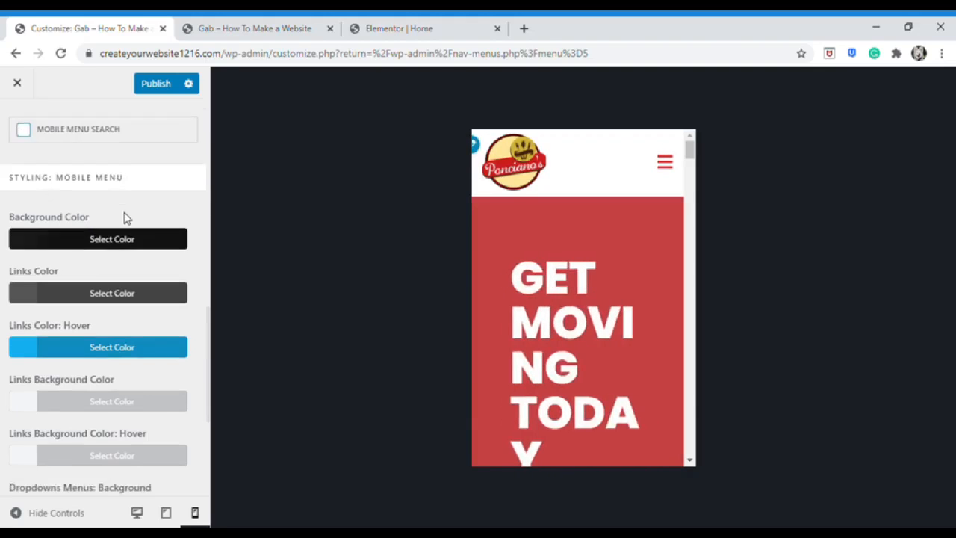
# Set the mobile menu background colour to orange
pyautogui.scroll(-1, 129, 192)
pyautogui.click(665, 161)
pyautogui.click(112, 128)
pyautogui.scroll(1, 112, 128)
pyautogui.click(56, 397)
pyautogui.click(104, 398)
pyautogui.moveTo(170, 305); pyautogui.dragTo(170, 284)
pyautogui.moveTo(20, 277); pyautogui.dragTo(28, 276)
pyautogui.click(112, 198)
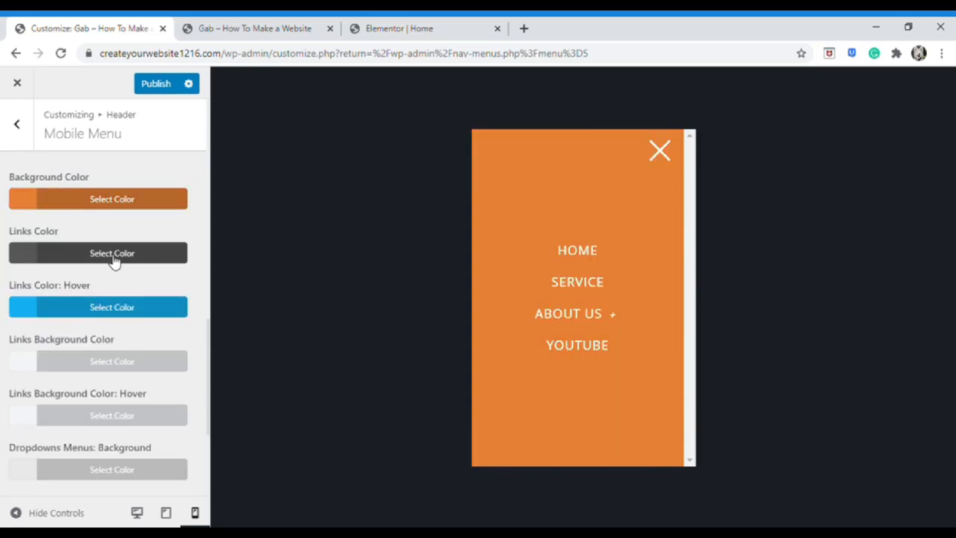
# Set the mobile menu Links Color: Hover to #e4ef13 and publish the changes
pyautogui.click(115, 314)
pyautogui.moveTo(87, 376); pyautogui.dragTo(97, 372)
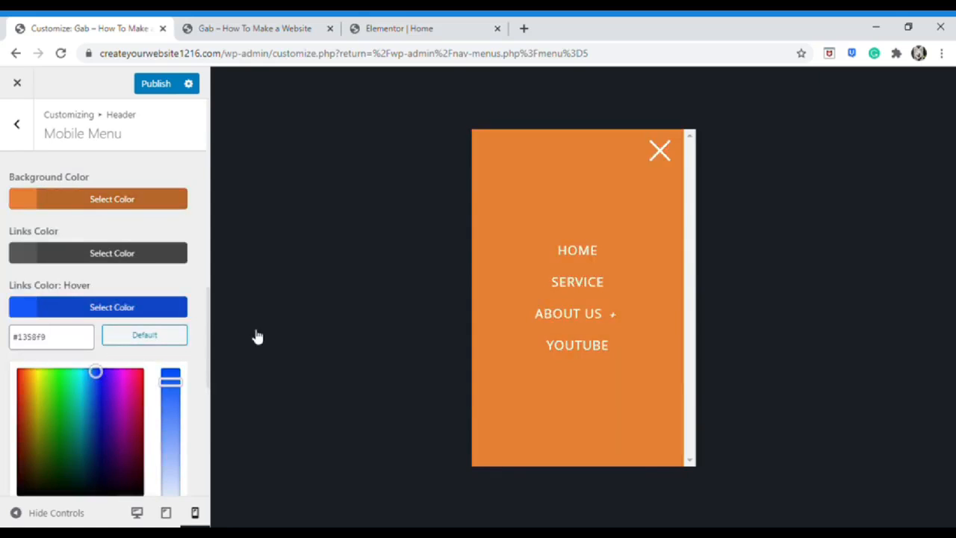
pyautogui.click(38, 376)
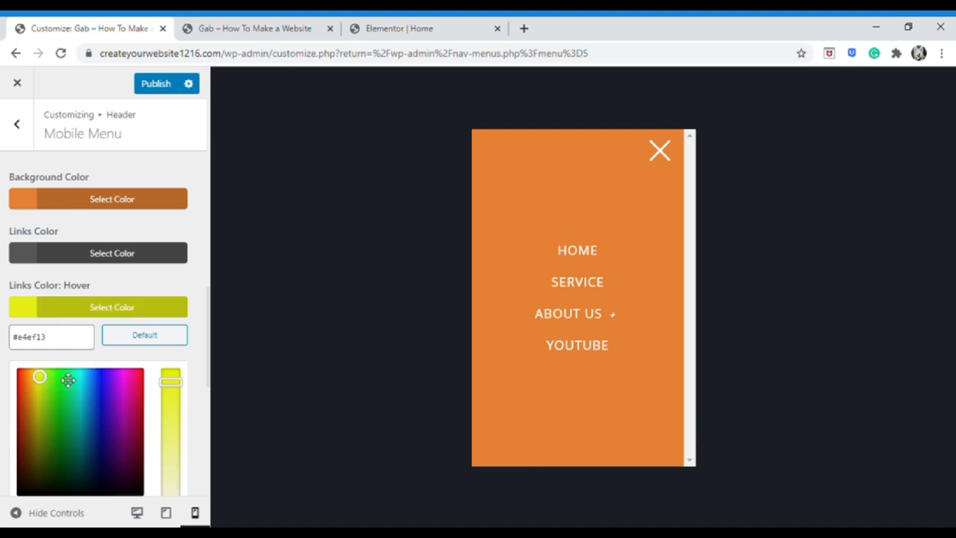
pyautogui.click(175, 308)
pyautogui.scroll(-1, 201, 296)
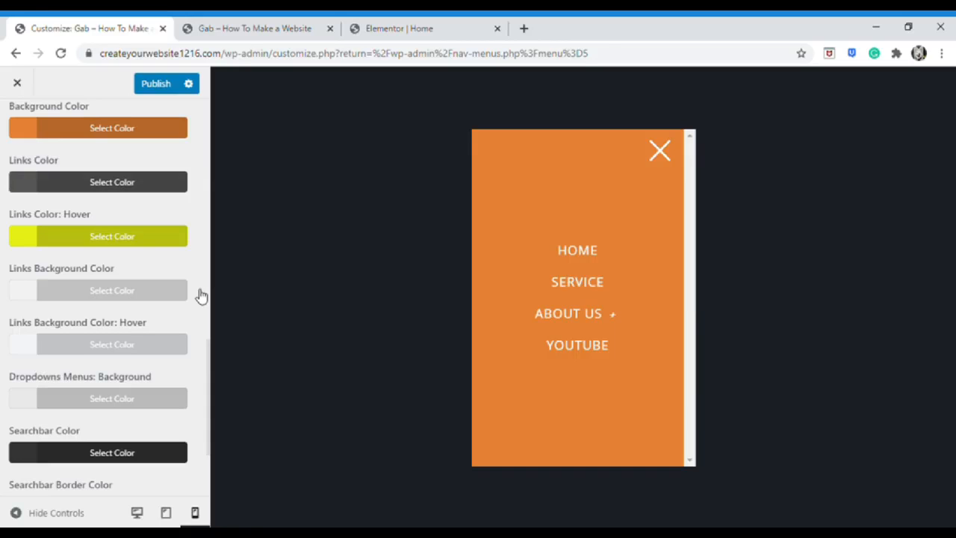
pyautogui.click(156, 83)
# Open the live site tab and scroll through the home page to review the new header
pyautogui.hotkey('ctrl', 'Tab')
pyautogui.click(60, 53)
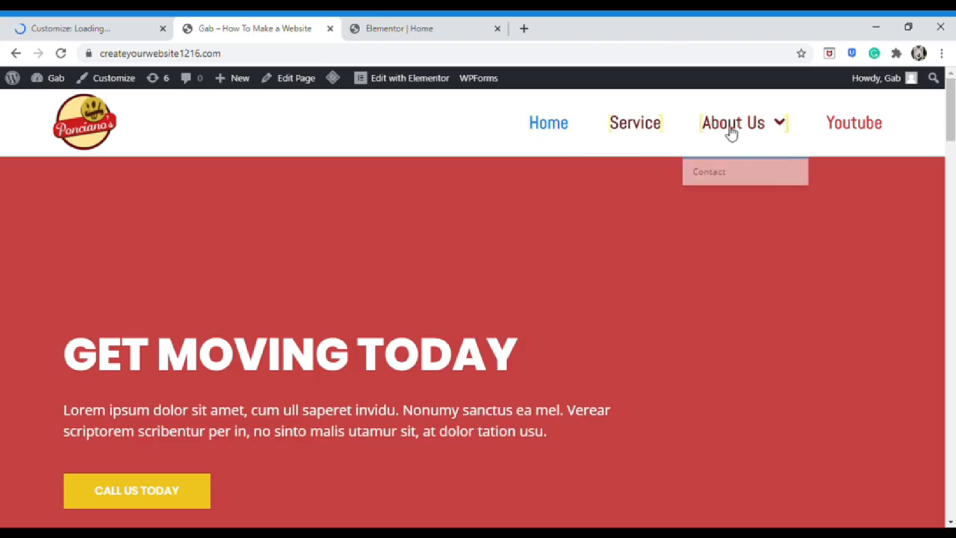
pyautogui.scroll(-1, 475, 231)
pyautogui.scroll(1, 473, 241)
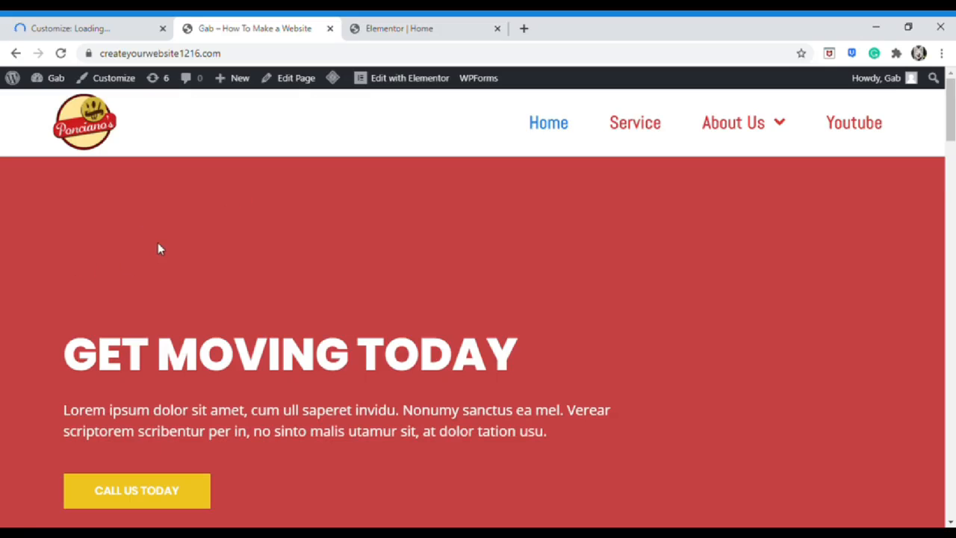
pyautogui.scroll(-2, 250, 246)
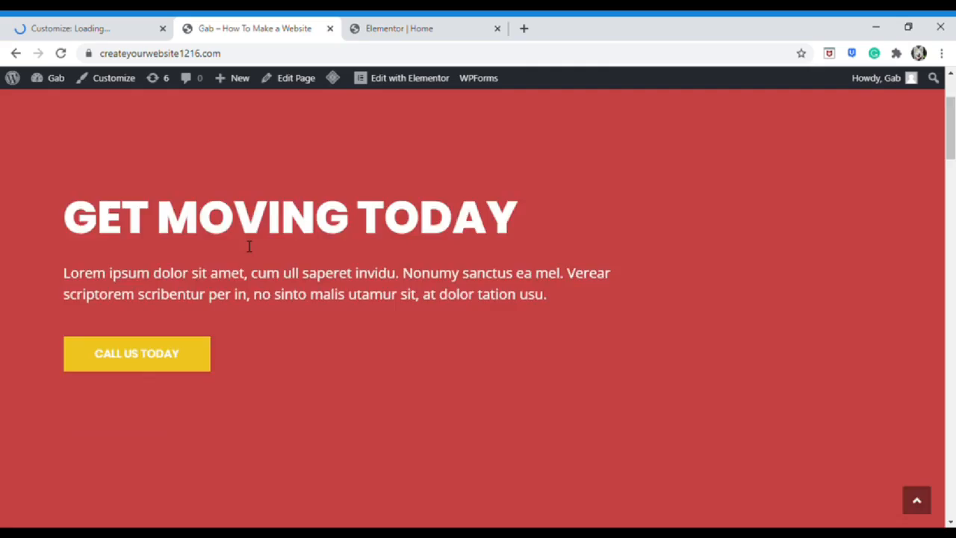
pyautogui.scroll(-15, 251, 262)
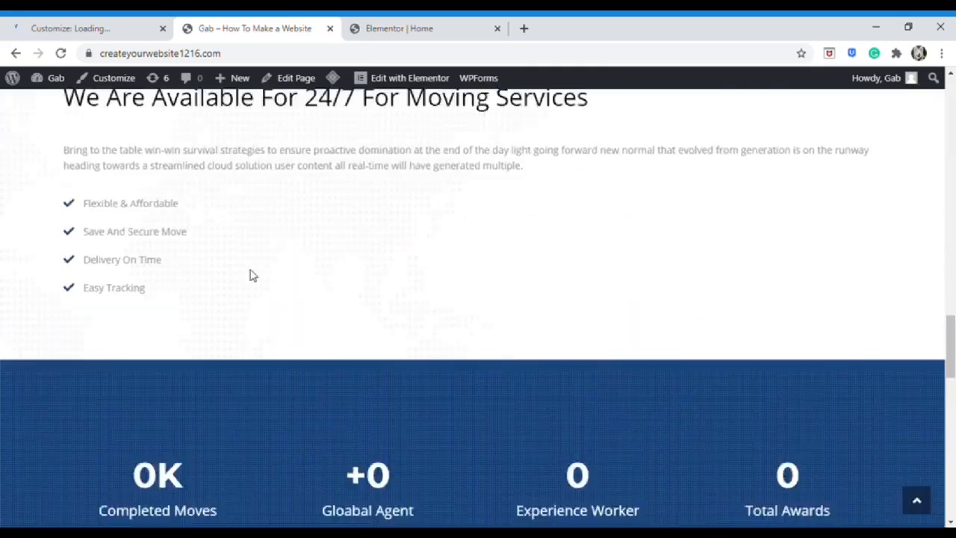
pyautogui.scroll(17, 251, 275)
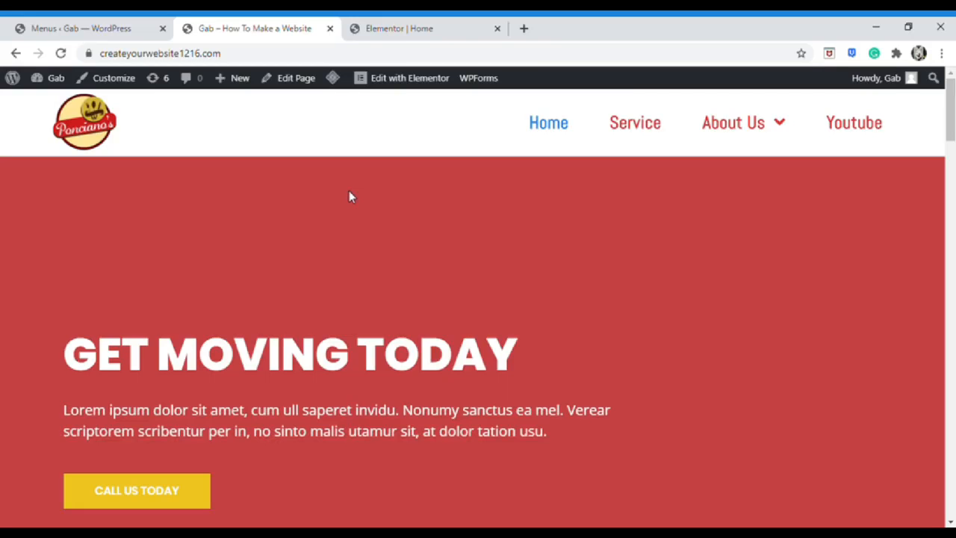
# Find 'really simple ssl' under Plugins > Add New, then install and activate it
pyautogui.click(100, 26)
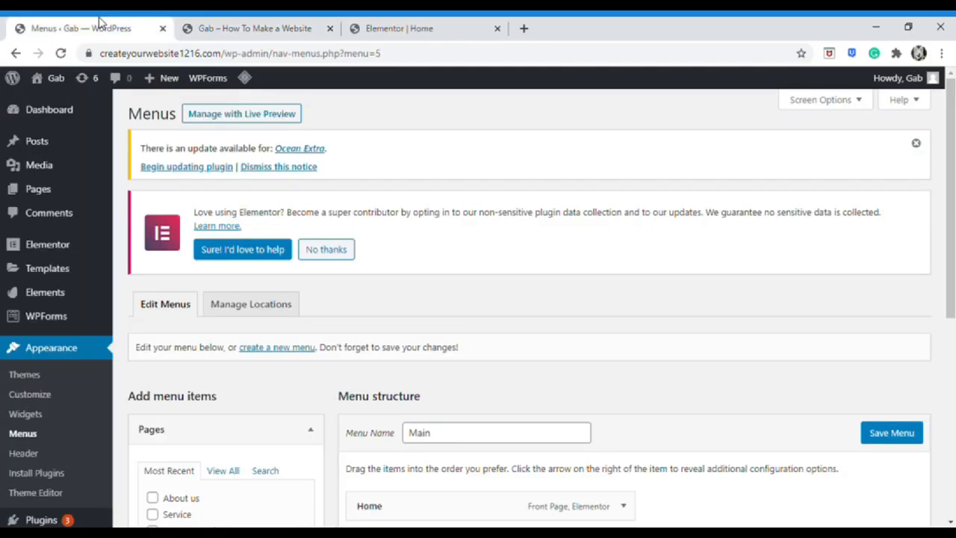
pyautogui.click(26, 112)
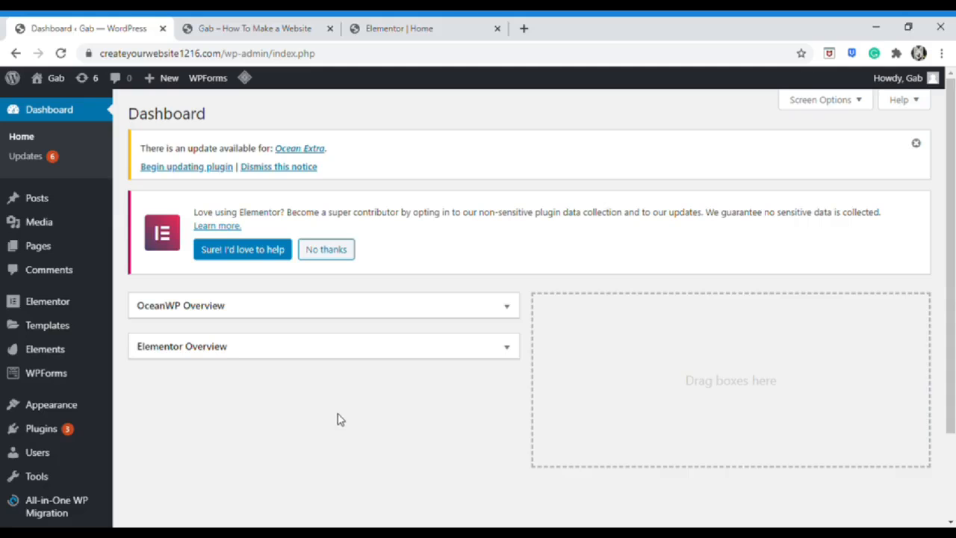
pyautogui.moveTo(120, 436)
pyautogui.click(139, 451)
pyautogui.write('really simple ssl')
pyautogui.scroll(-3, 783, 321)
pyautogui.click(479, 271)
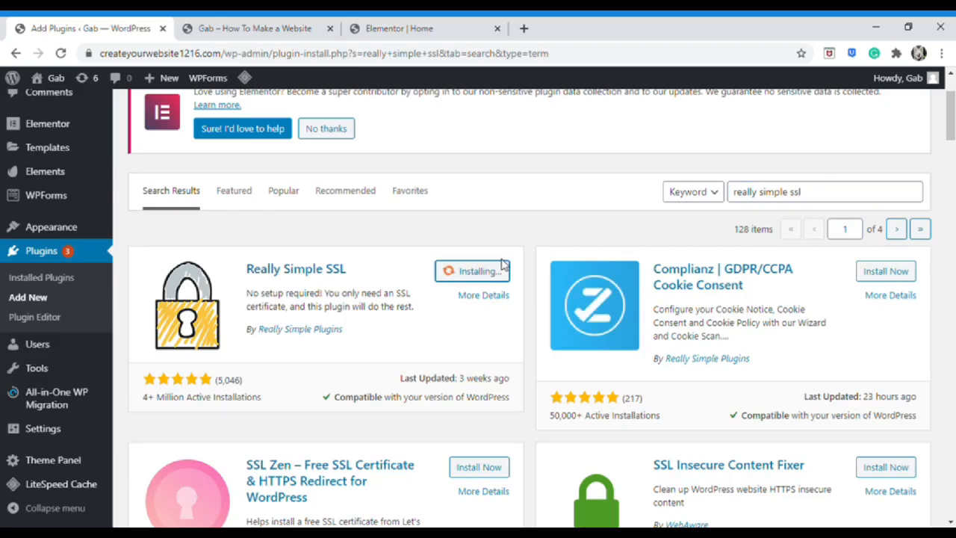
pyautogui.click(497, 277)
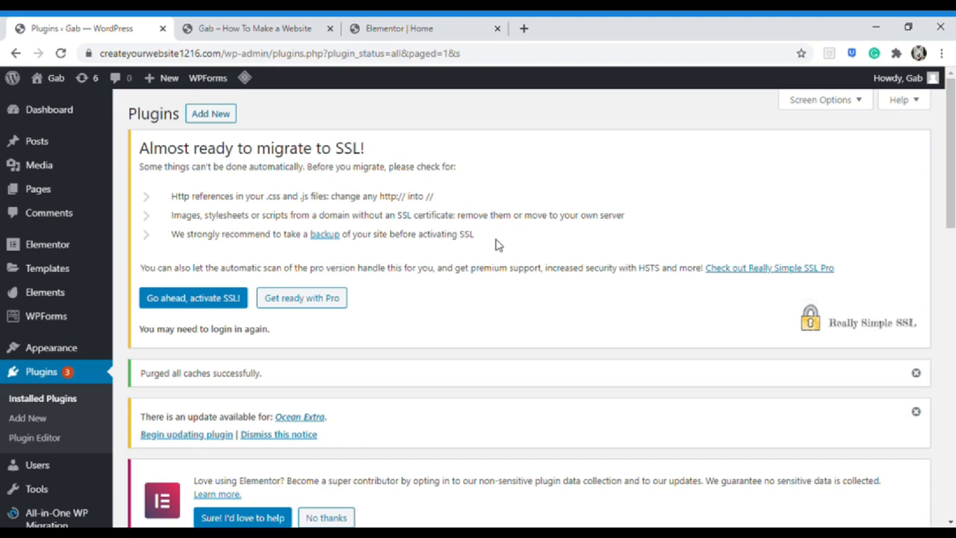
# Activate SSL with Really Simple SSL and confirm the site address now uses https
pyautogui.click(227, 299)
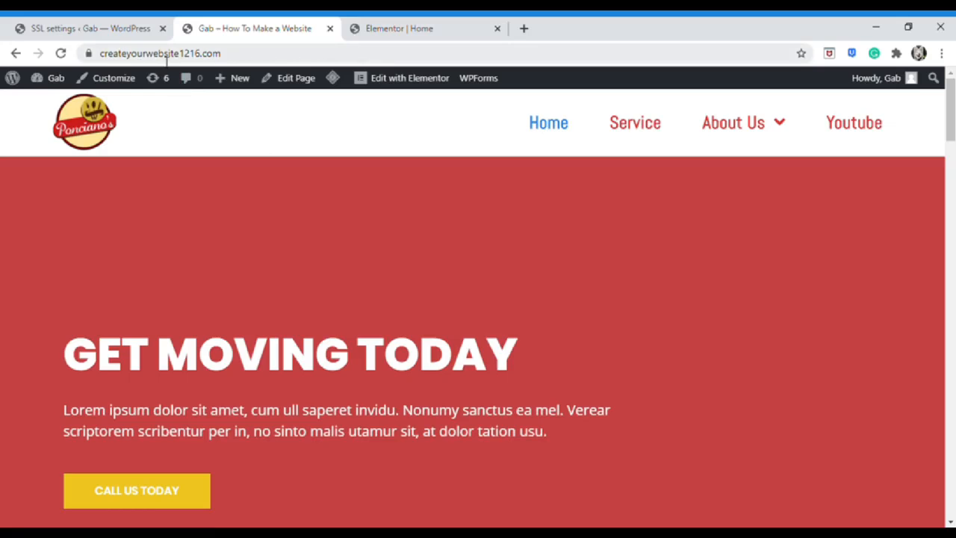
pyautogui.doubleClick(248, 58)
pyautogui.moveTo(275, 60); pyautogui.dragTo(100, 59)
pyautogui.hotkey('ctrl', 'c')
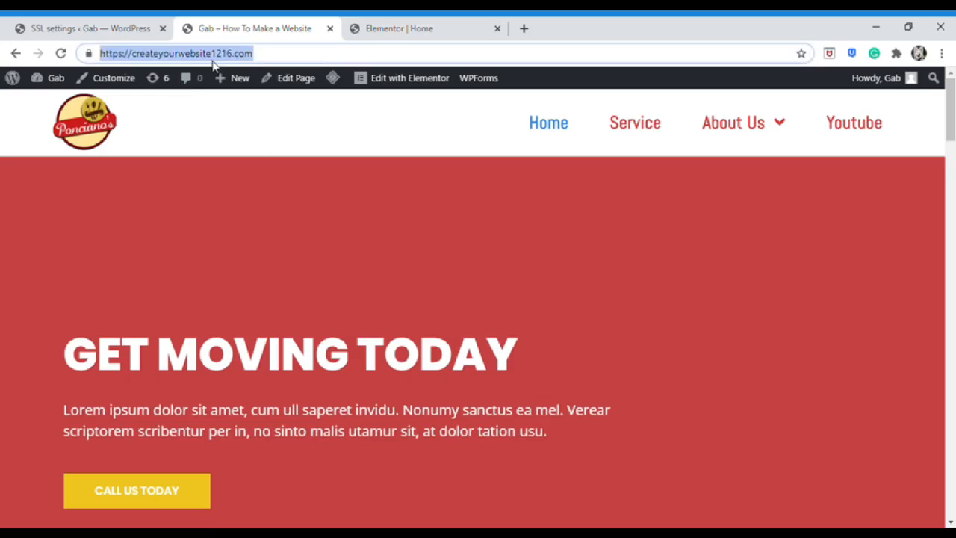
pyautogui.click(81, 24)
# Open the Replace URL section of Elementor Tools
pyautogui.moveTo(97, 249)
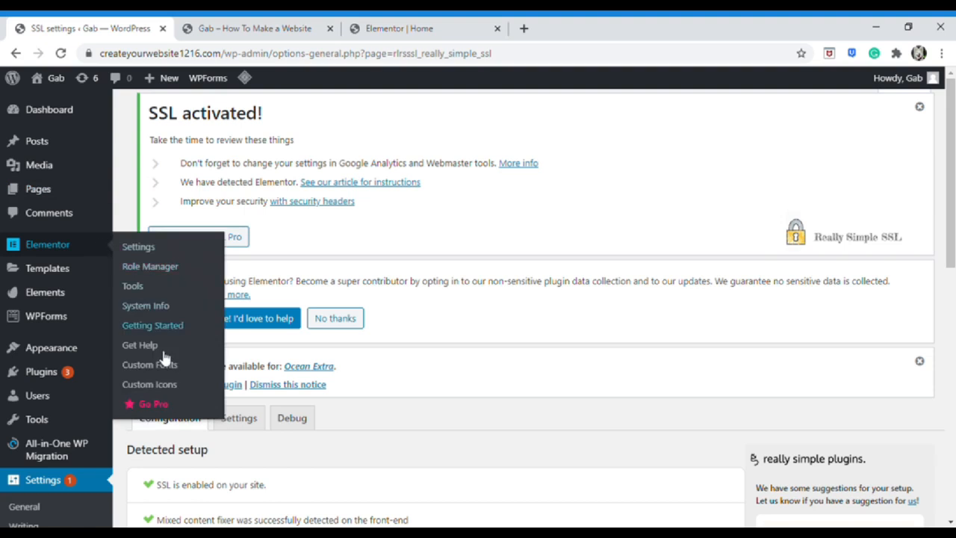
pyautogui.click(174, 296)
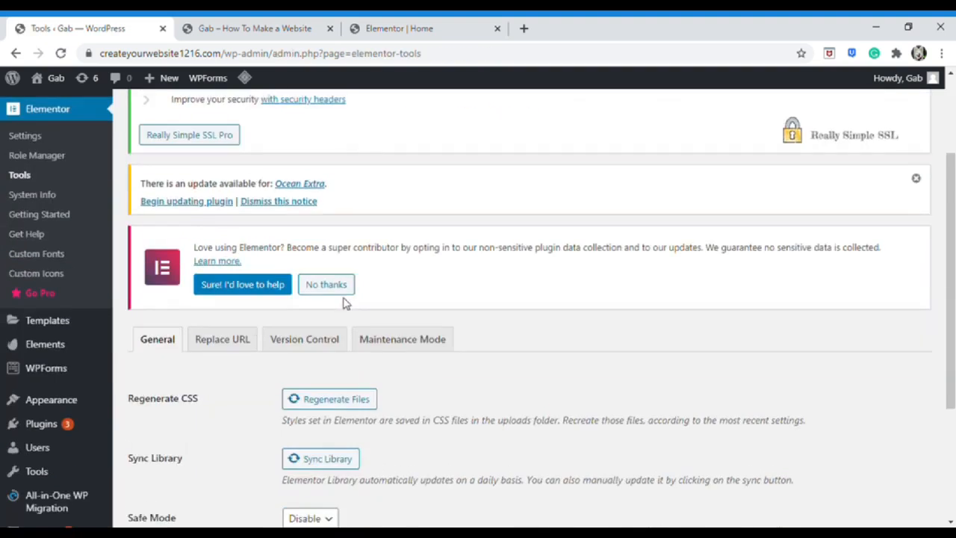
pyautogui.scroll(-1, 329, 298)
pyautogui.click(253, 270)
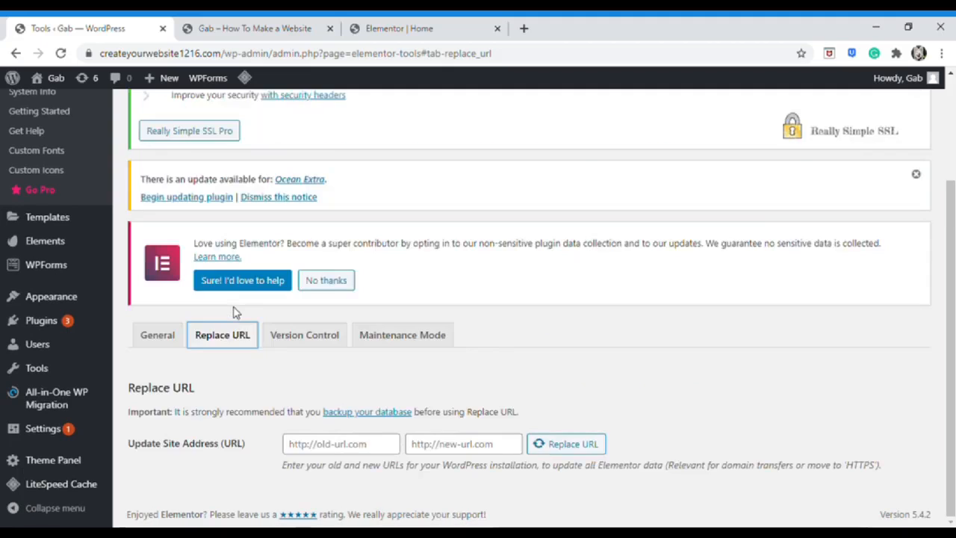
# Paste the site address into both fields, changing the old one from https to http
pyautogui.click(354, 447)
pyautogui.hotkey('ctrl', 'v')
pyautogui.click(437, 450)
pyautogui.hotkey('ctrl', 'v')
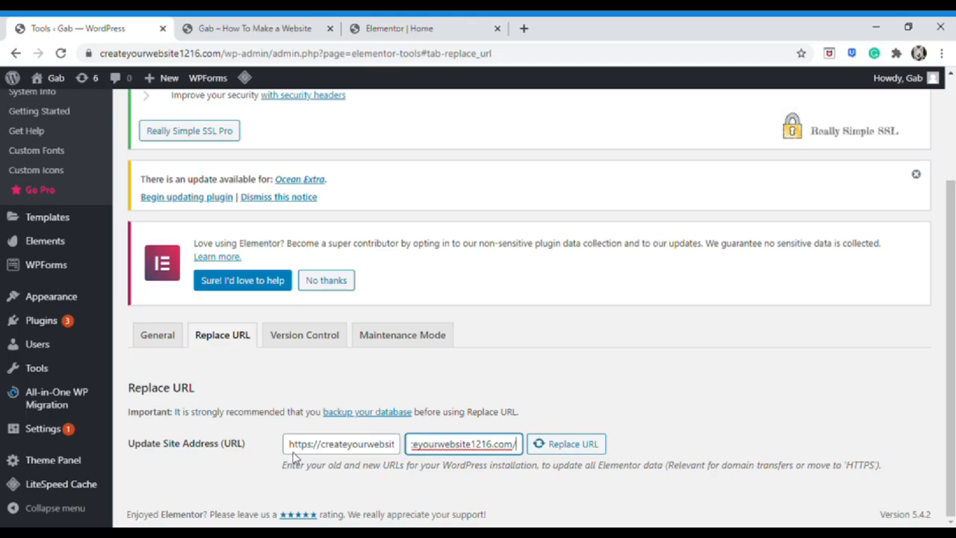
pyautogui.click(323, 451)
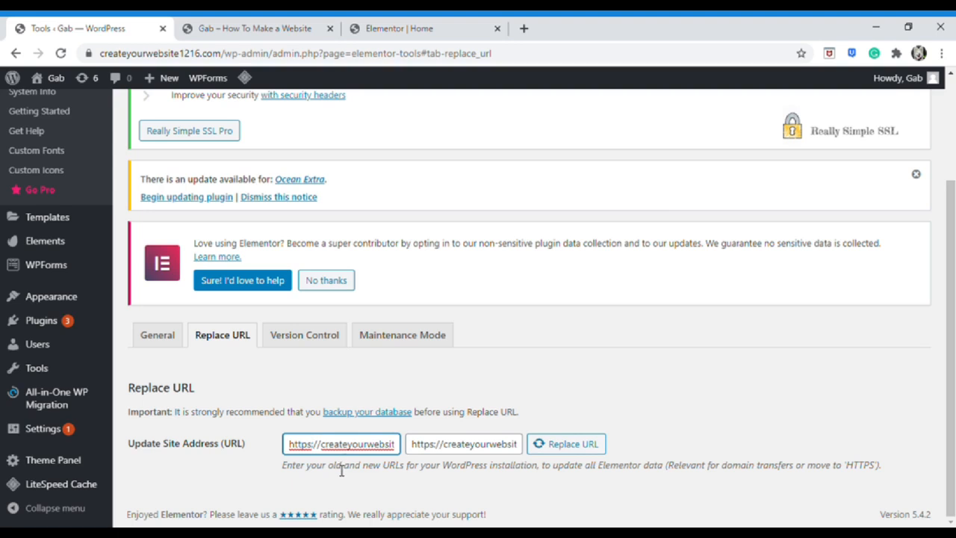
pyautogui.press('BackSpace')
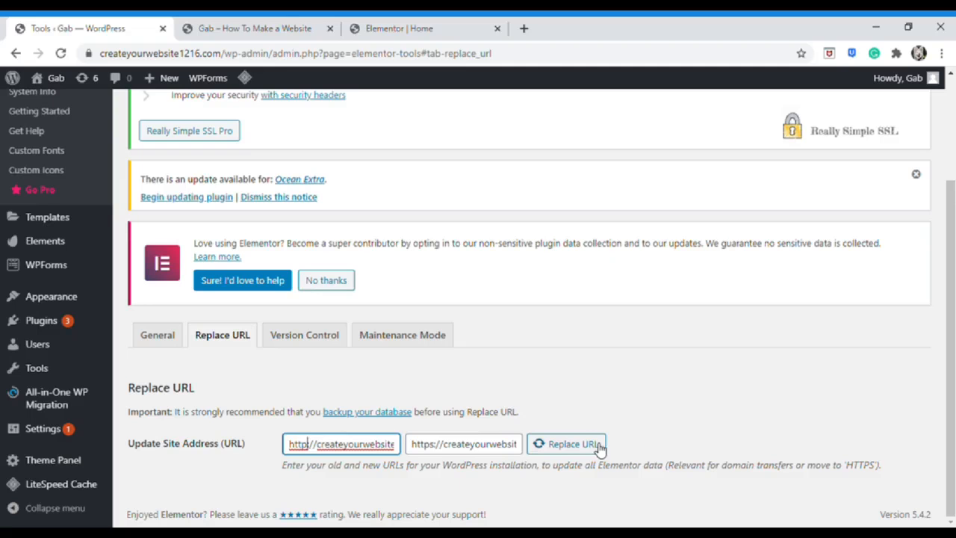
pyautogui.click(283, 27)
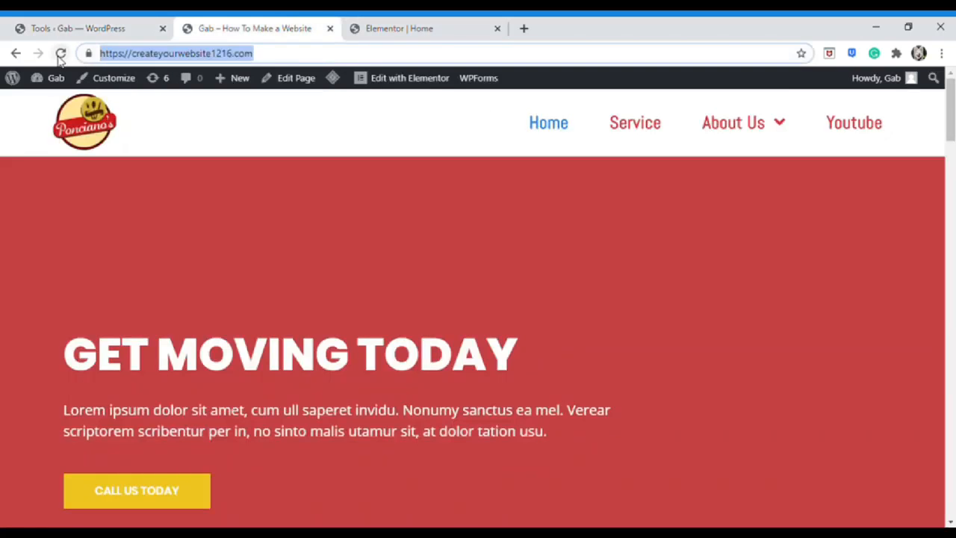
pyautogui.click(146, 208)
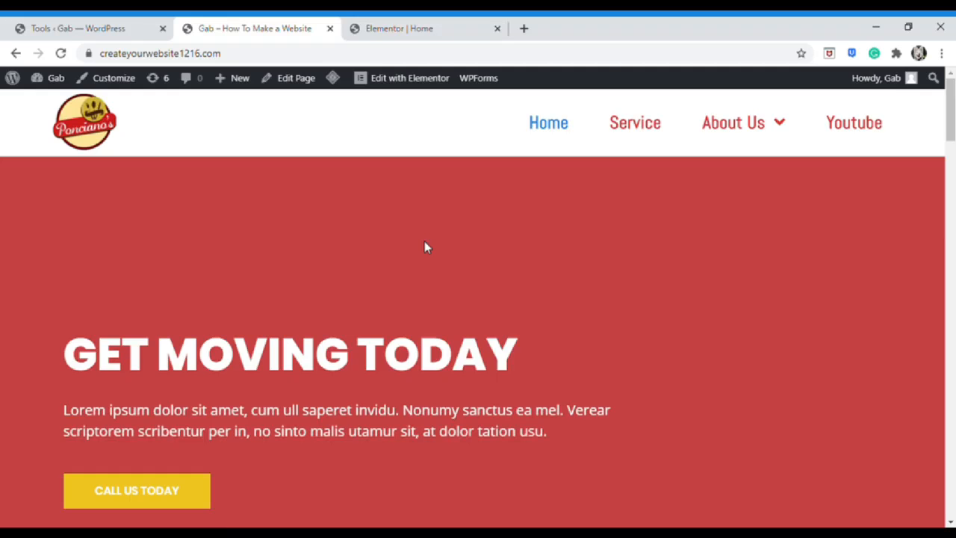
pyautogui.click(32, 28)
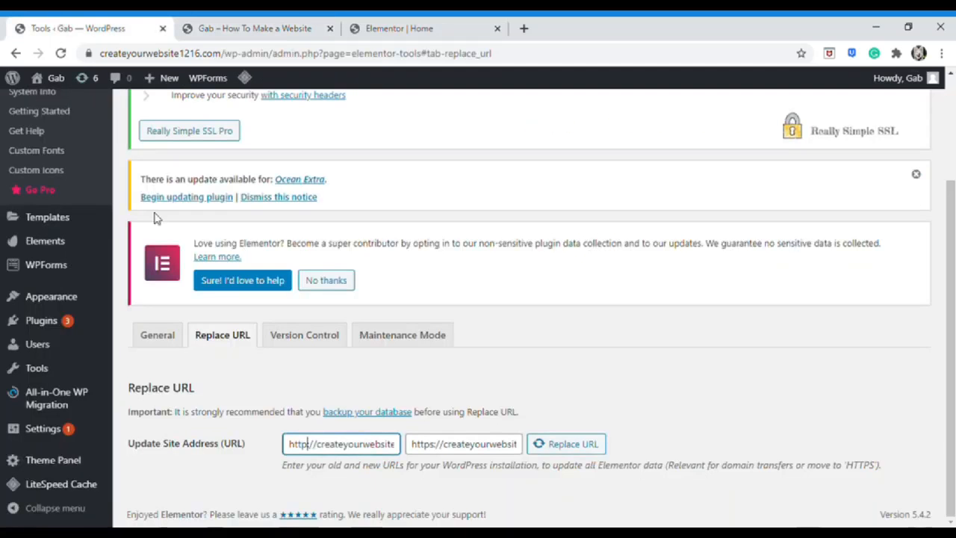
# Review the General tab of Elementor Tools, then return to the live home page
pyautogui.click(157, 335)
pyautogui.scroll(-2, 246, 388)
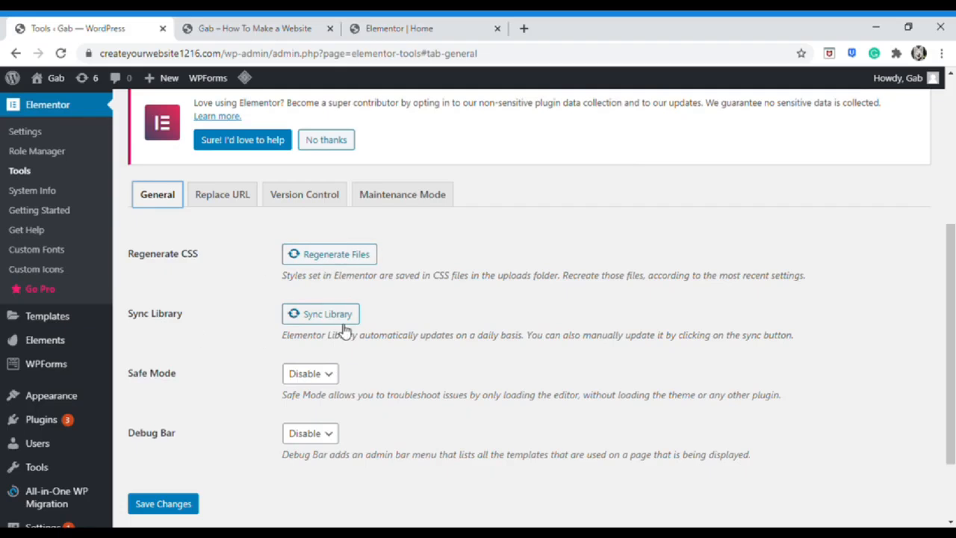
pyautogui.scroll(-1, 209, 374)
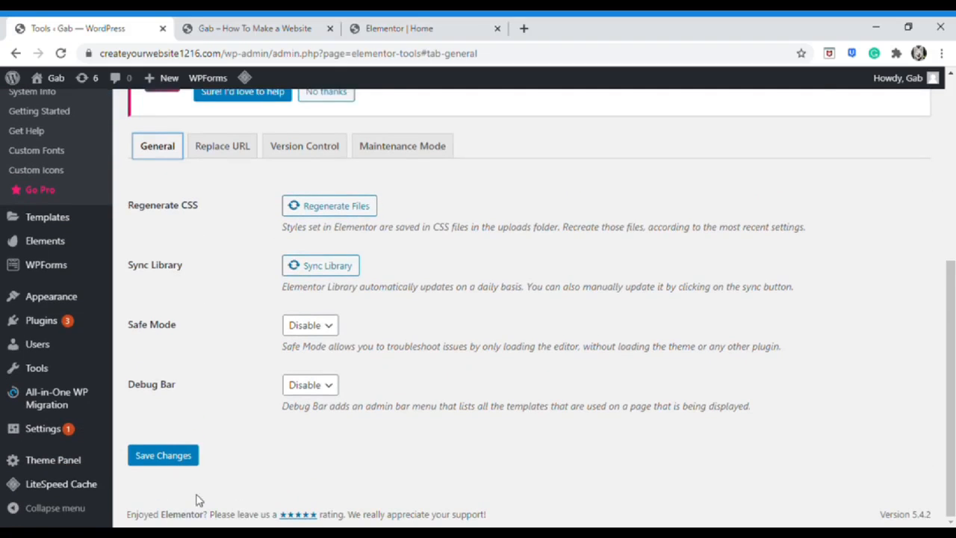
pyautogui.click(257, 23)
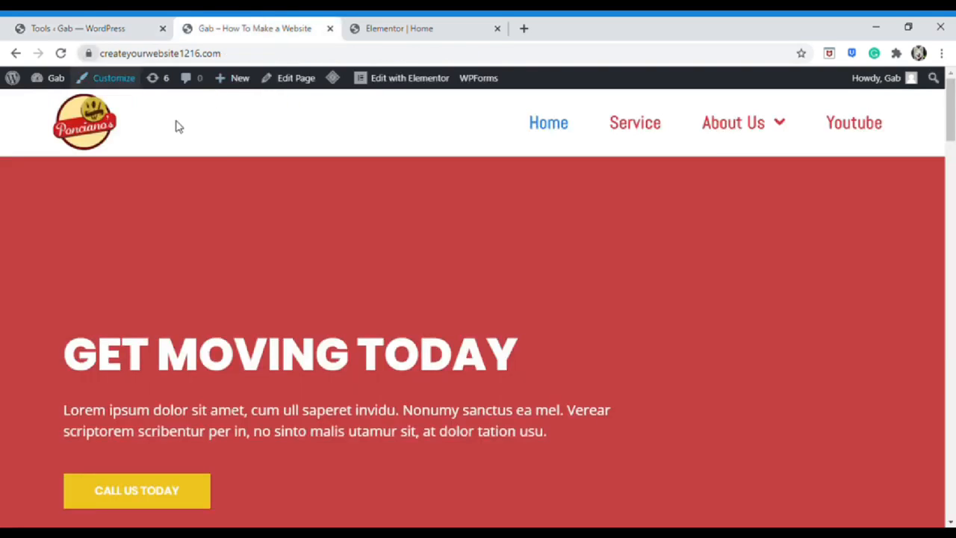